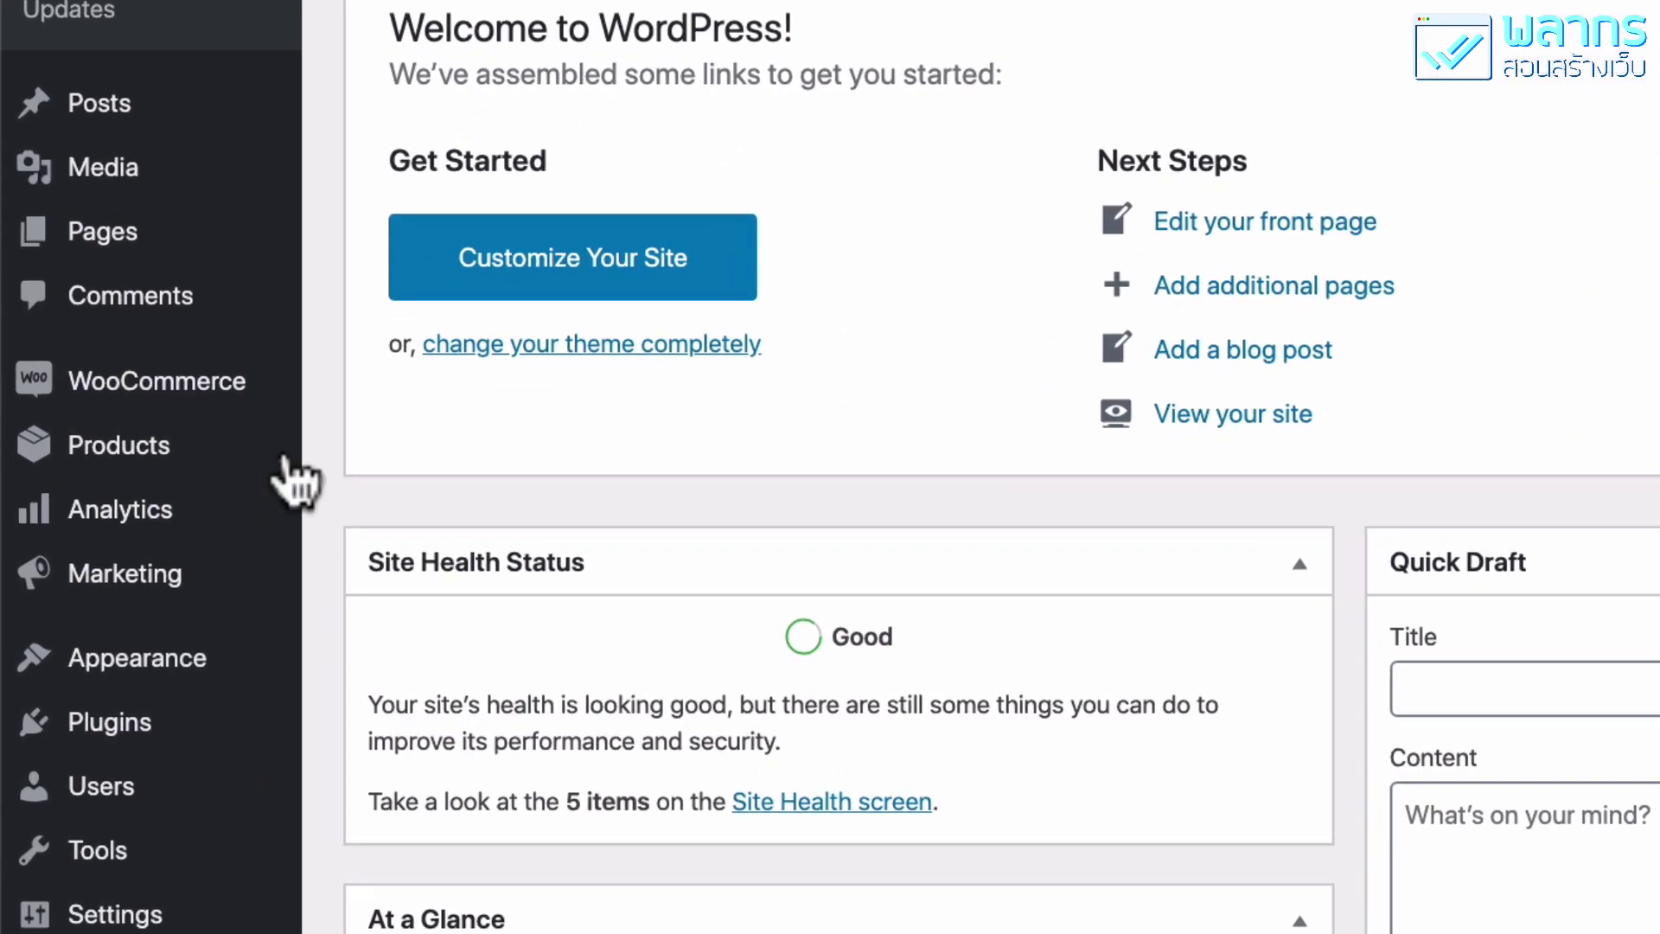
Go to WooCommerce's All Products list, which shows the 18 published store items.
mouse_move(182, 536)
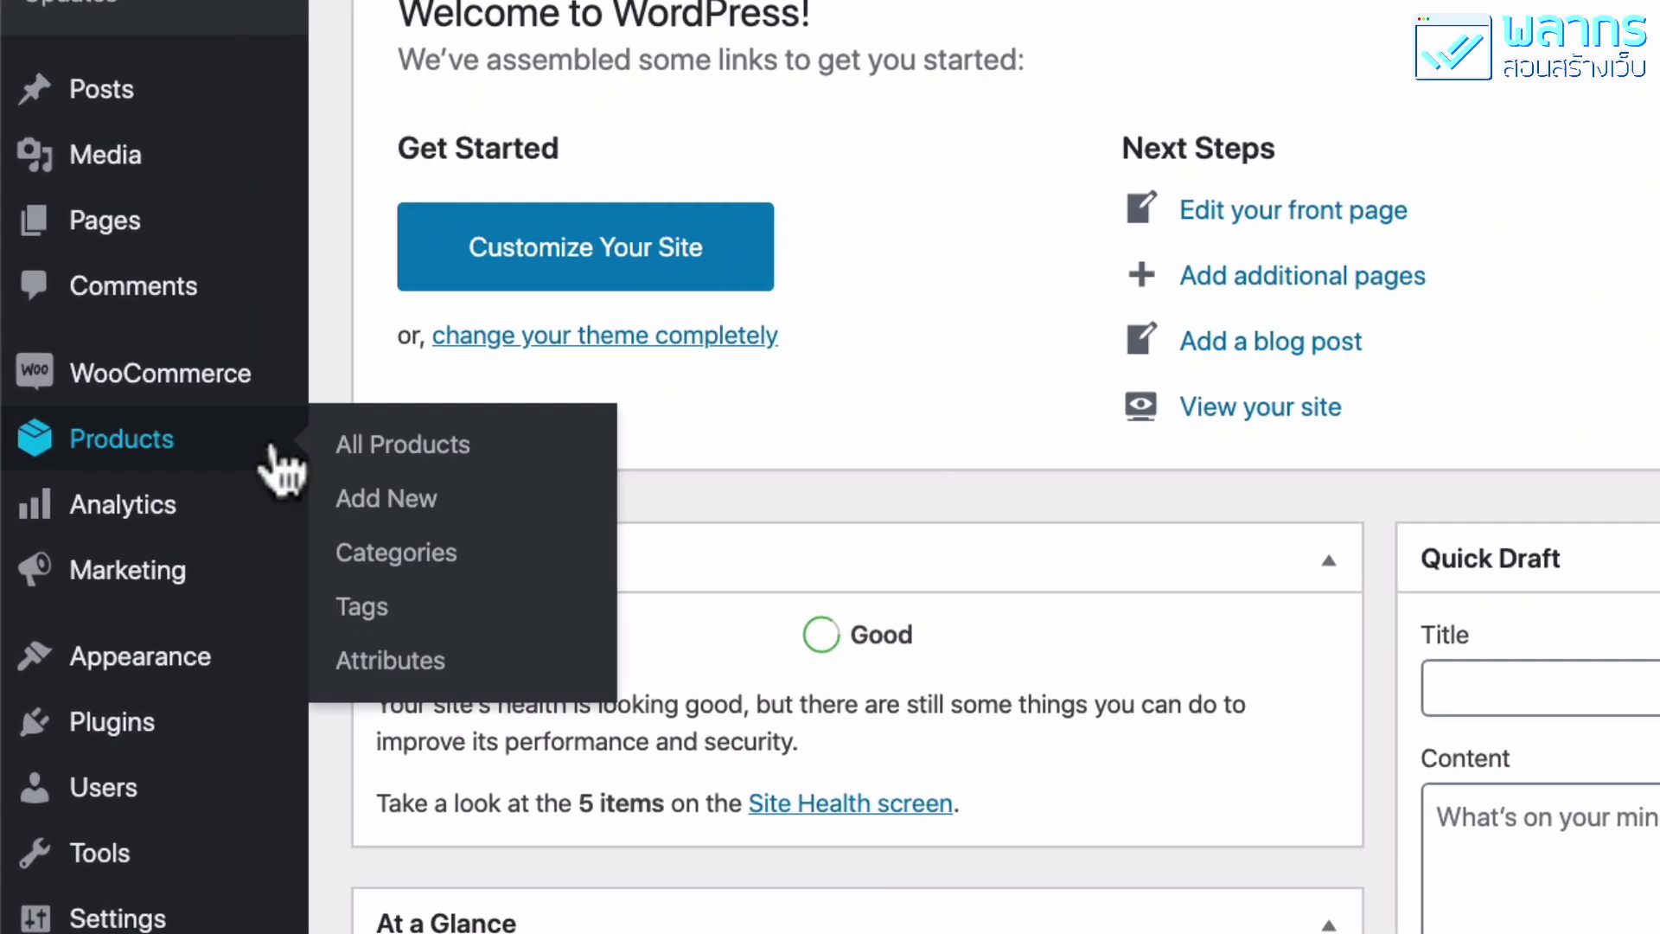
left_click(515, 449)
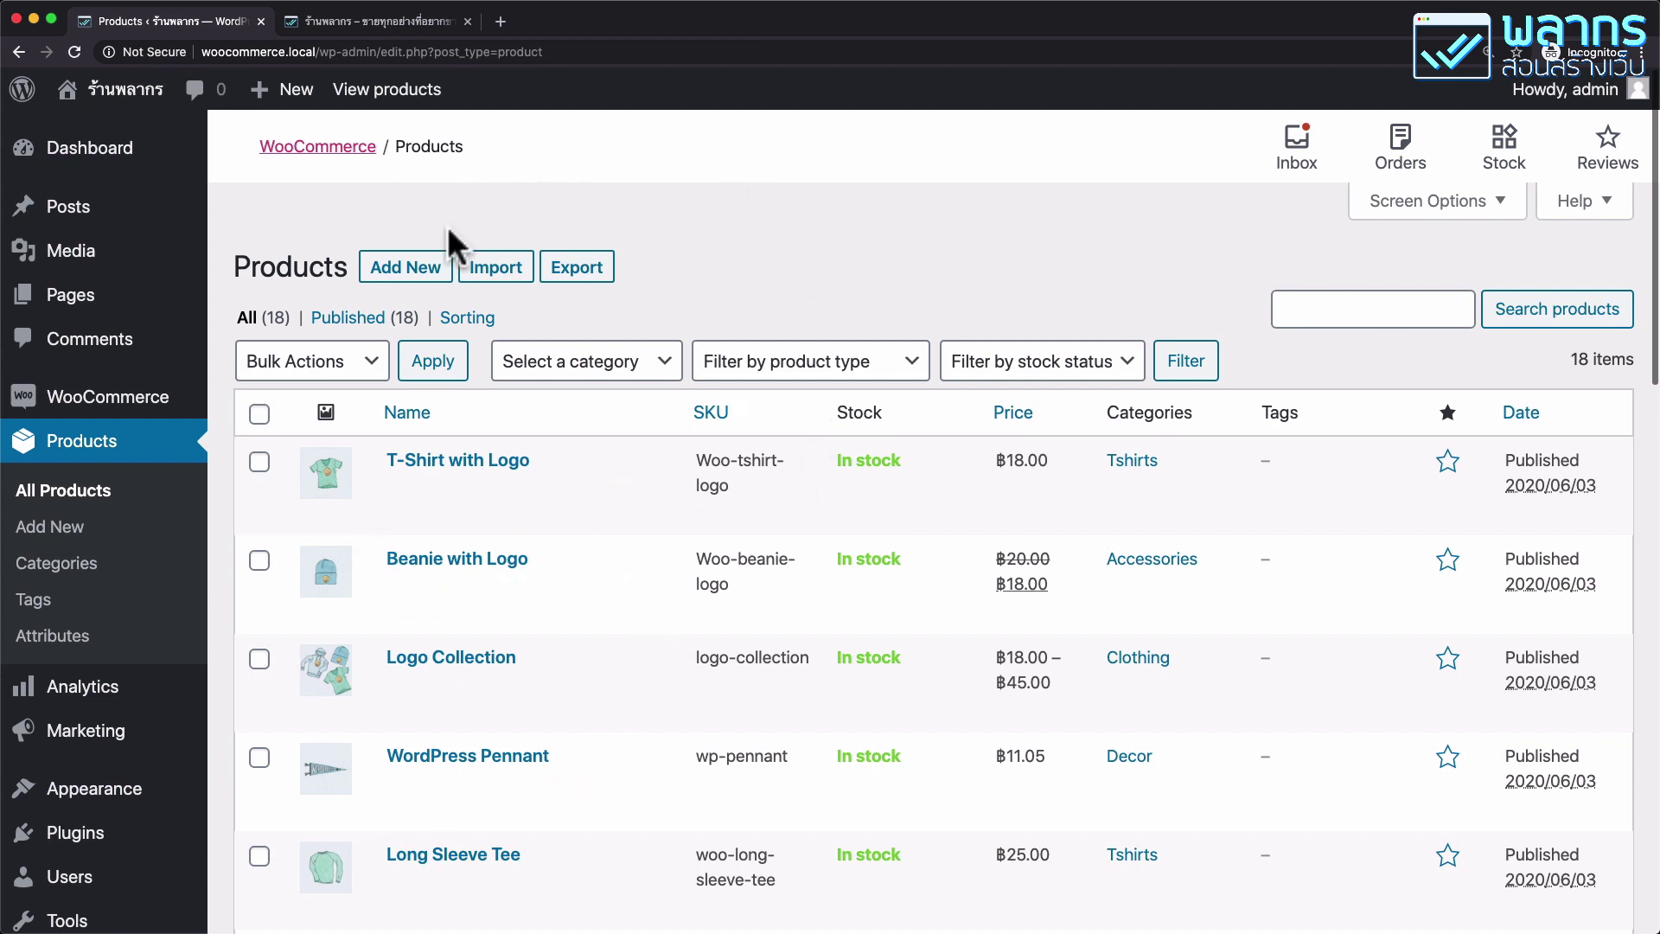
left_click(436, 277)
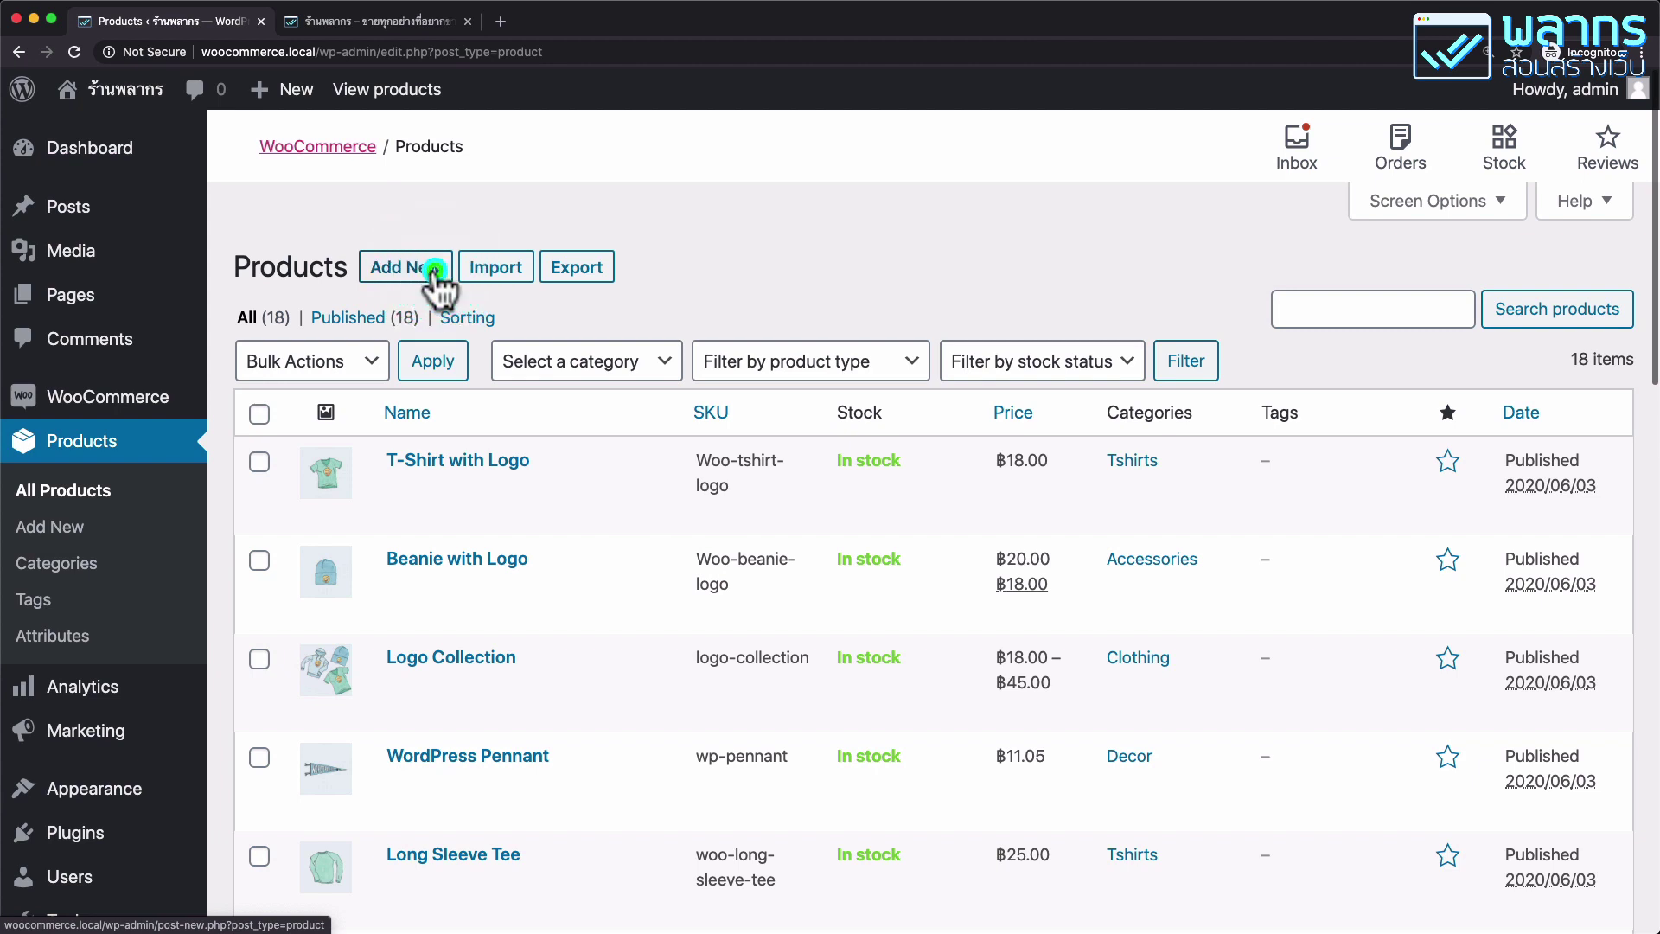
Create a new product and name it 'เสื้อกีฬา'.
left_click(436, 277)
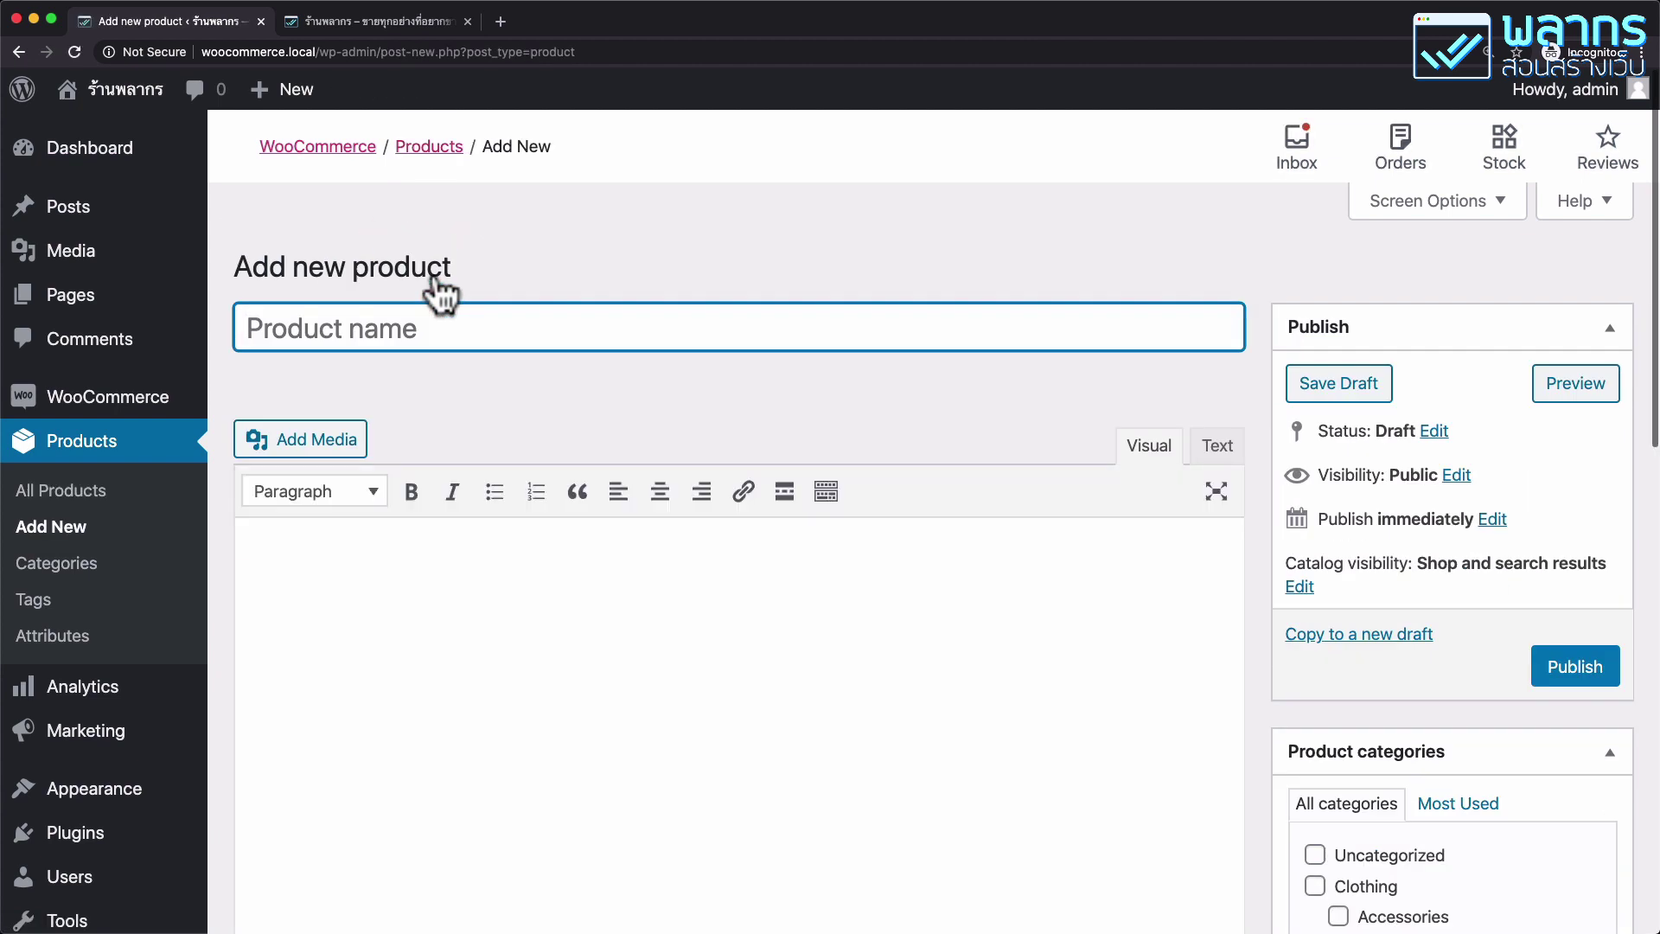
key("ctrl+space")
type("lnhv")
key("BackSpace")
key("BackSpace")
key("BackSpace")
key("BackSpace")
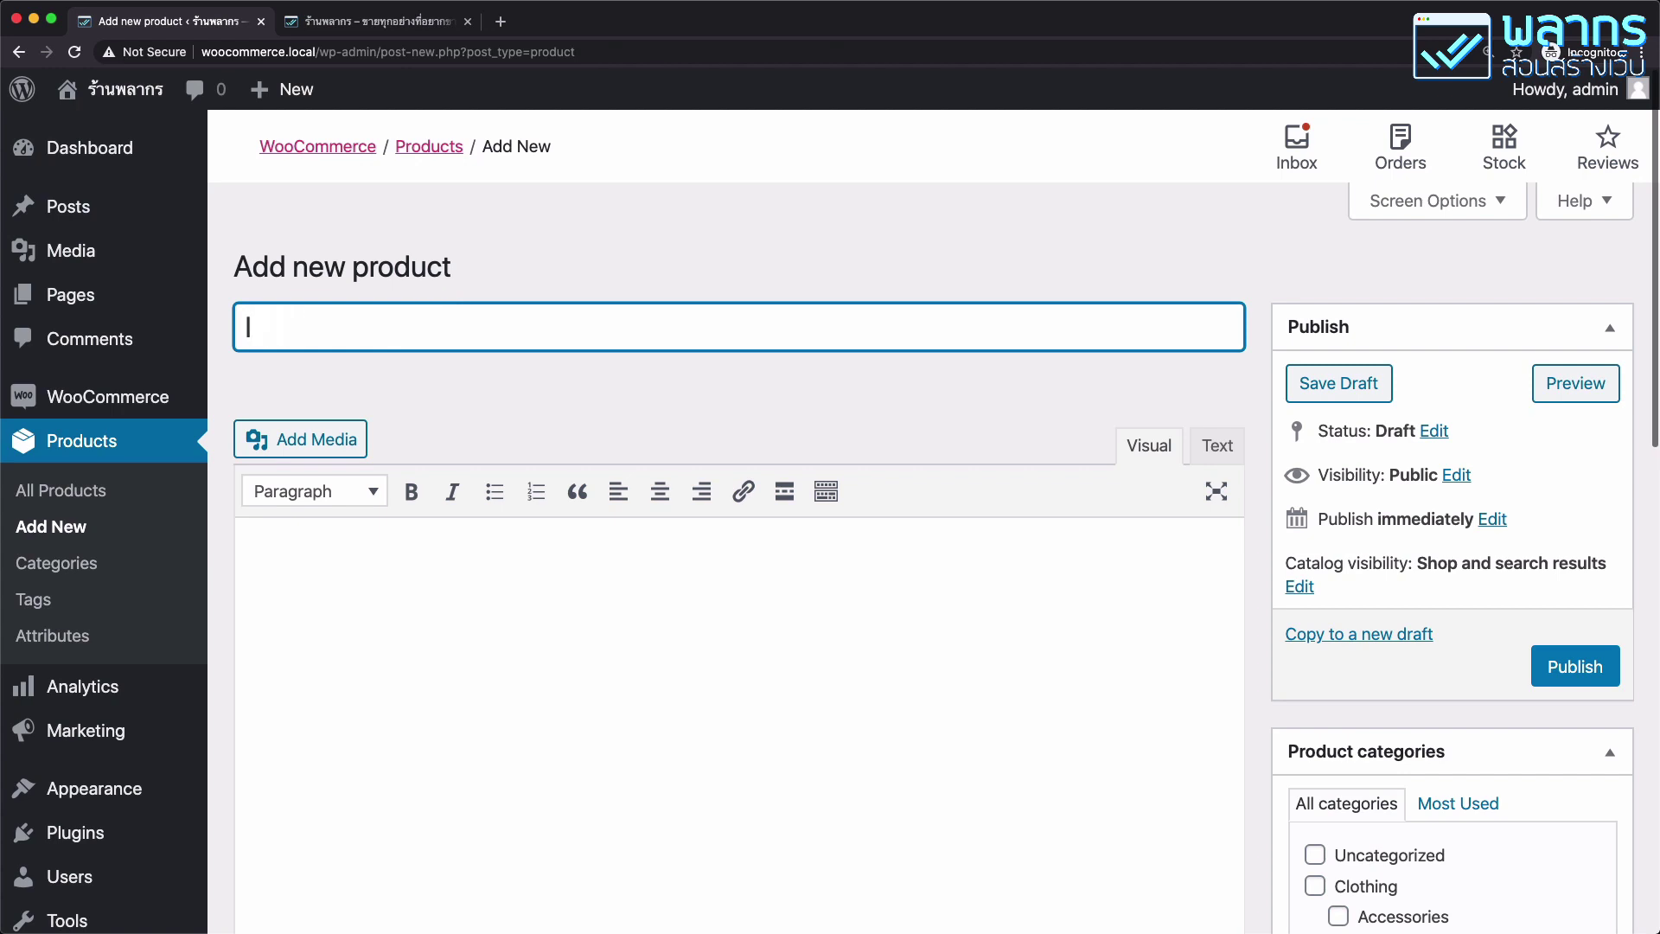
key("ctrl+space")
type("เสื้อกีฬา")
Enter the long description 'คำอธิบาย แบบยาว' in the content editor.
scroll(457, 316, "down", 2)
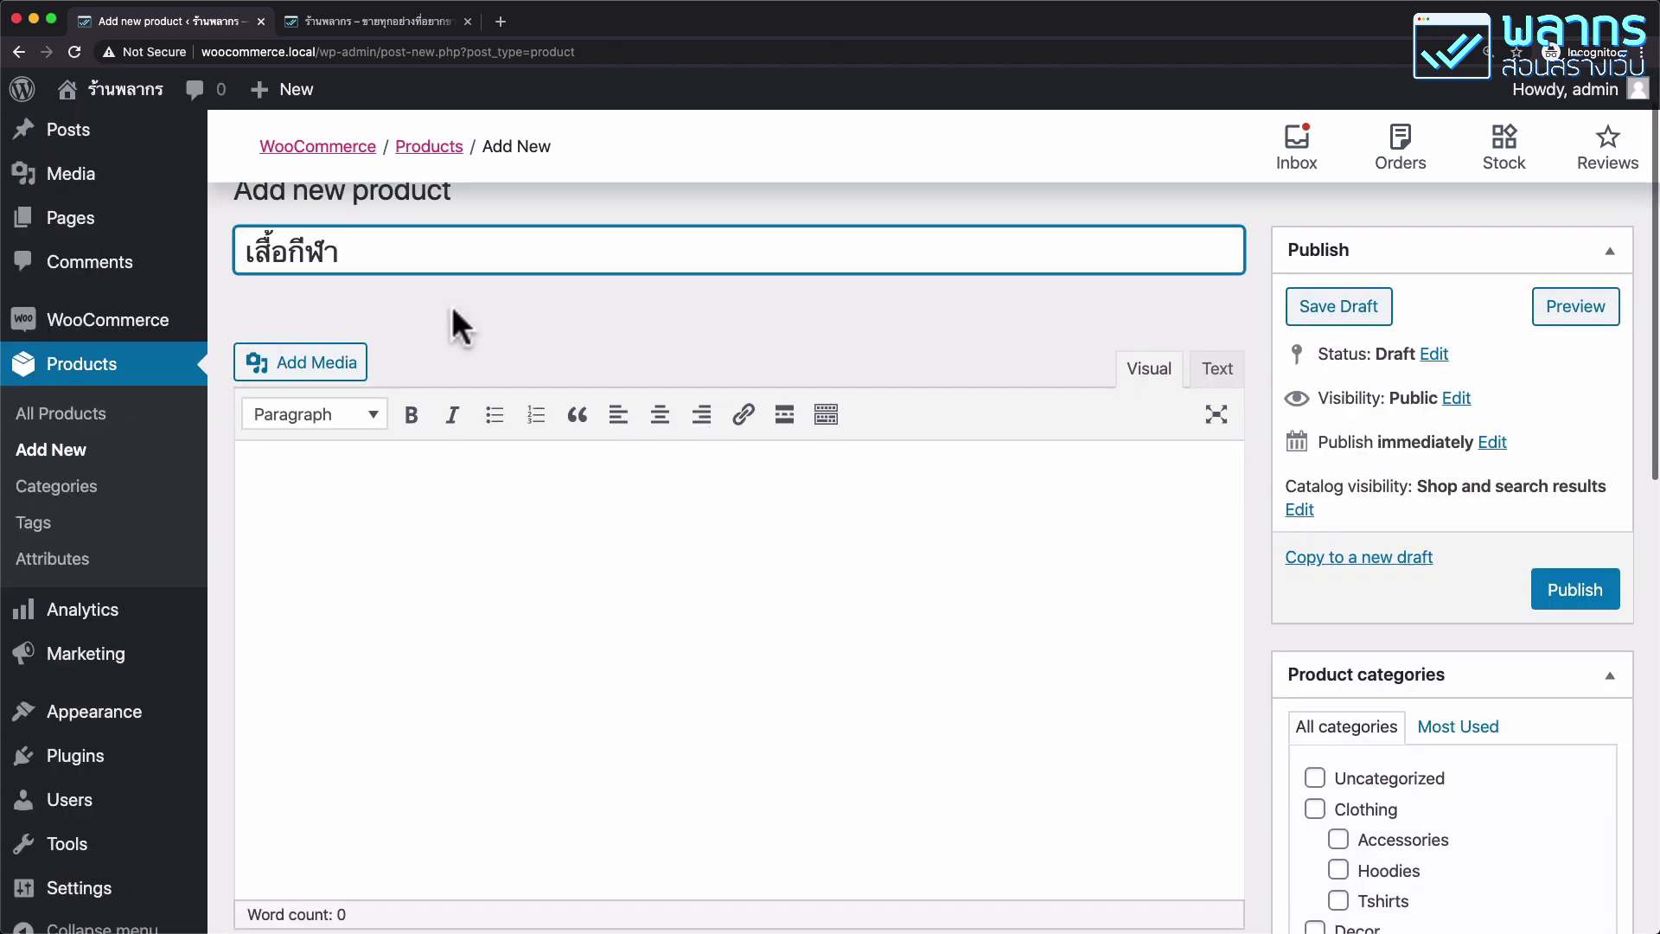
left_click(455, 519)
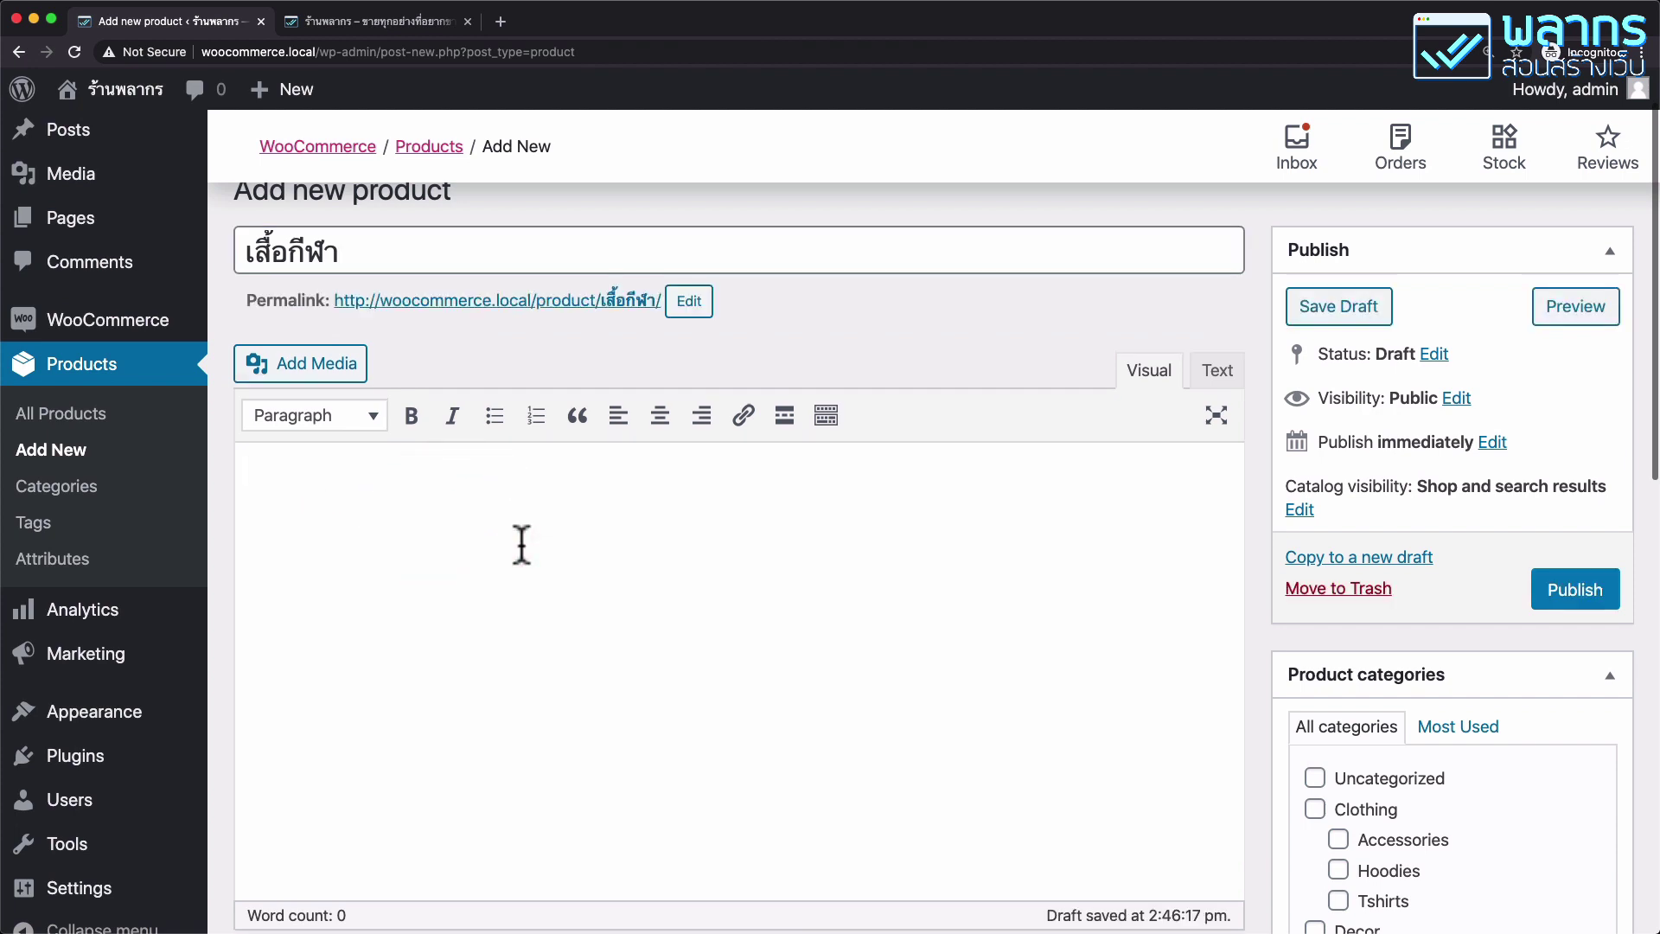
type("คำอธิบาย")
key("BackSpace")
key("BackSpace")
key("BackSpace")
type("บาย แบบ")
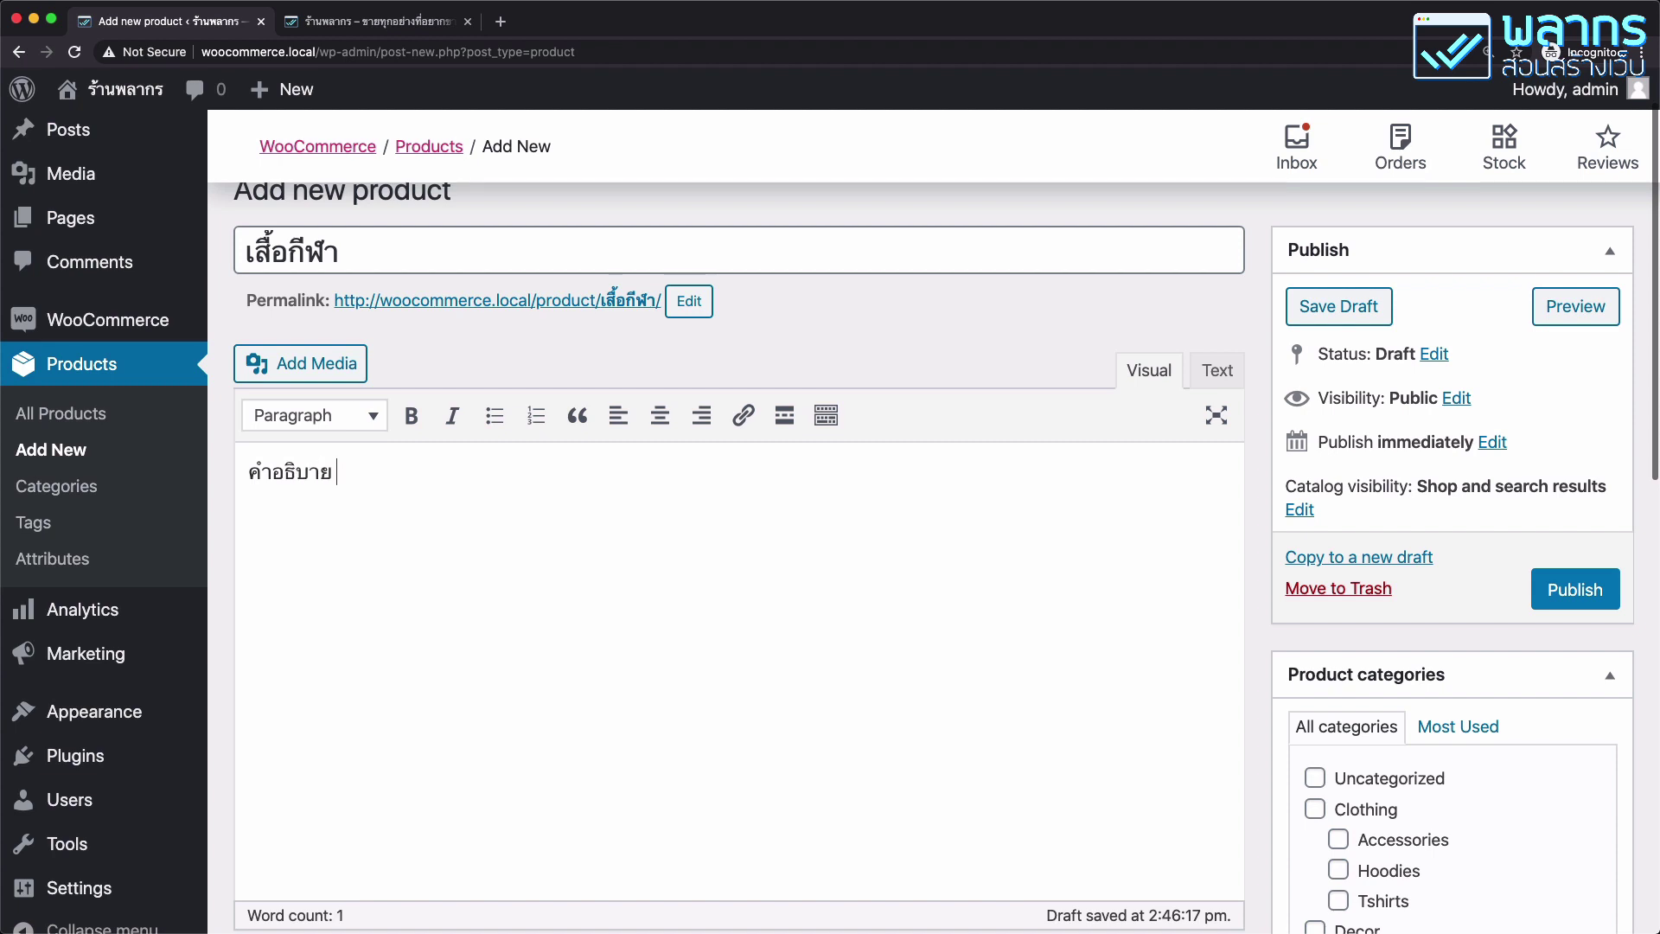
type("ยาว")
scroll(942, 352, "down", 3)
Enter regular price 350 and sale price 199, keeping the product type Simple.
scroll(943, 353, "down", 4)
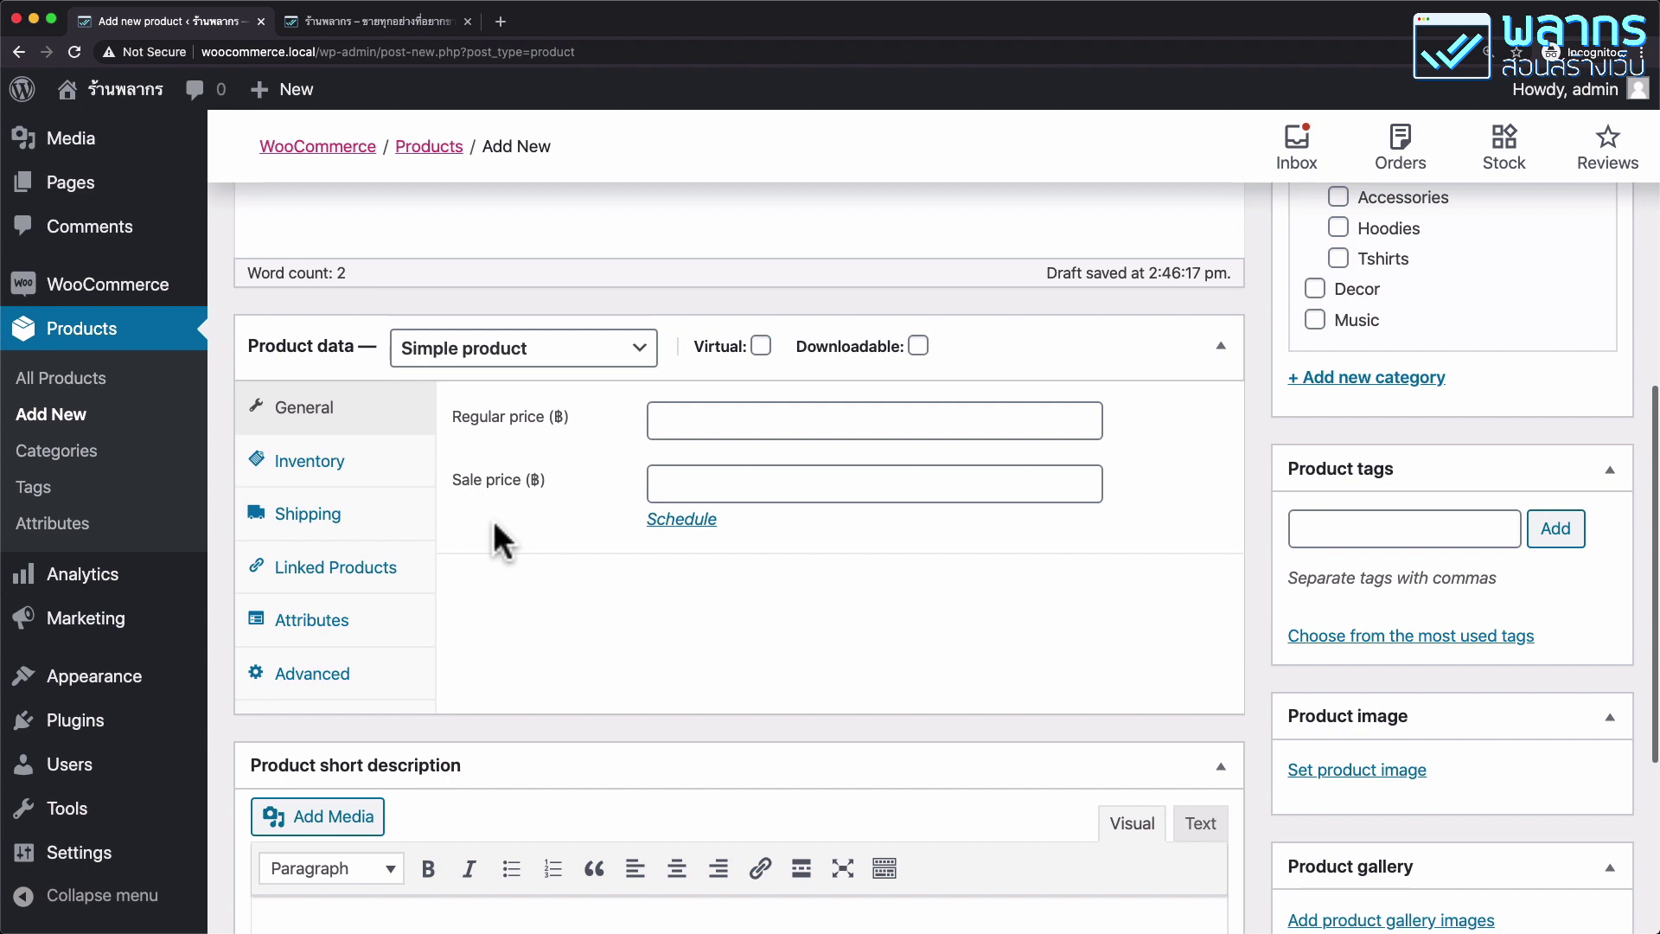
left_click(752, 422)
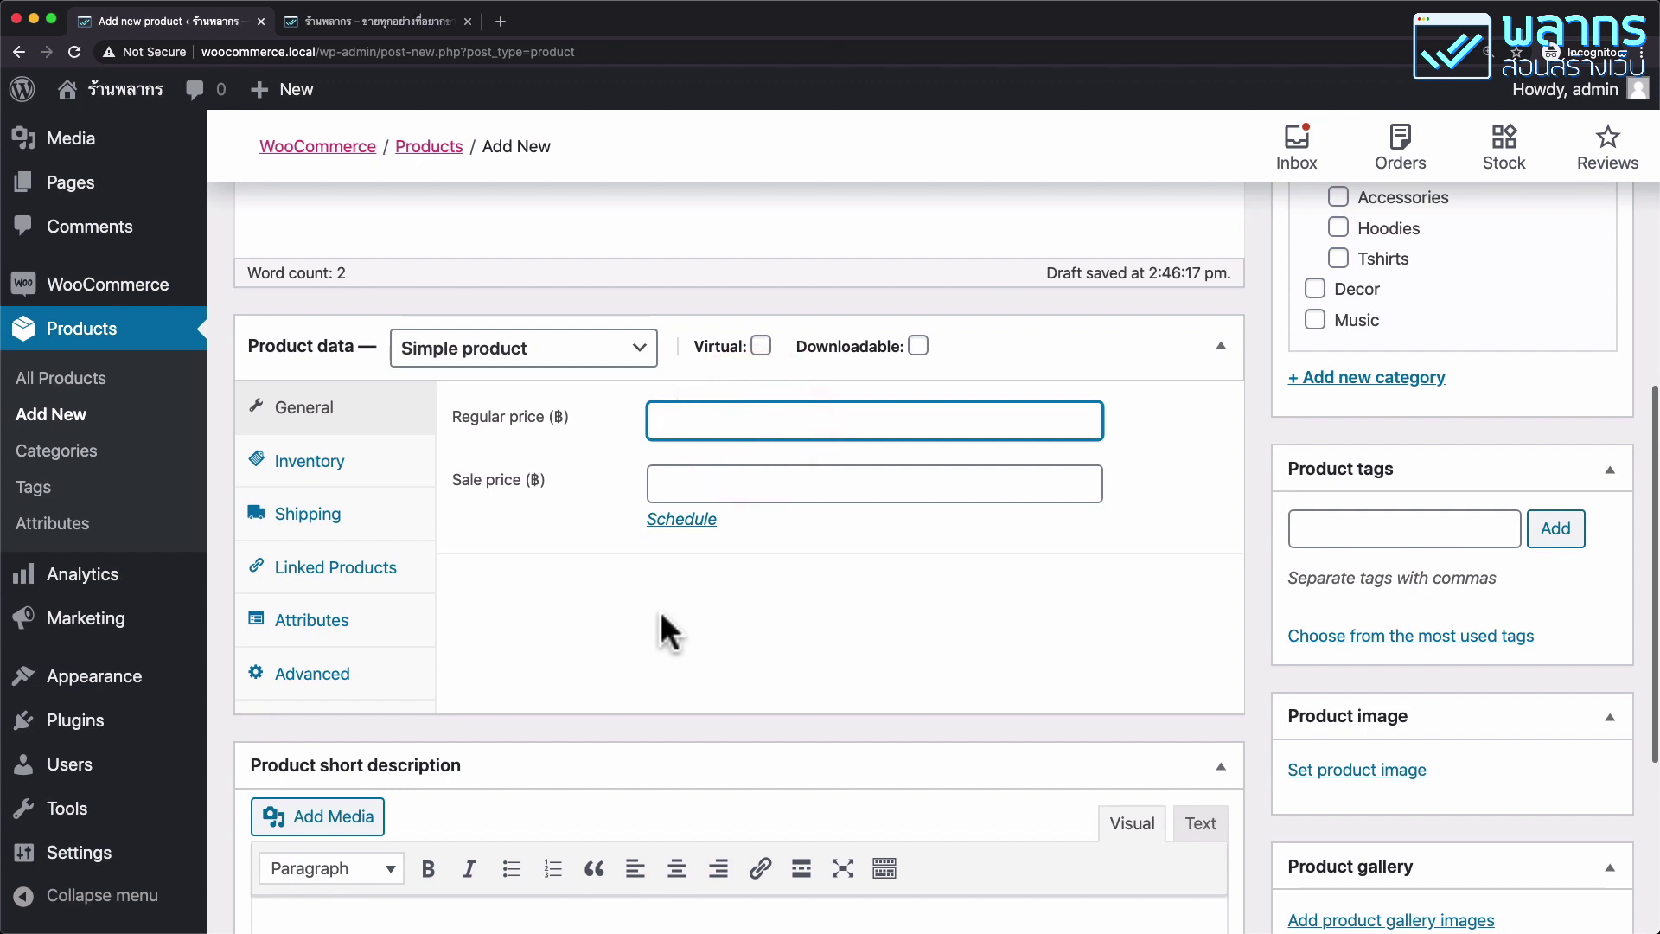
type("350")
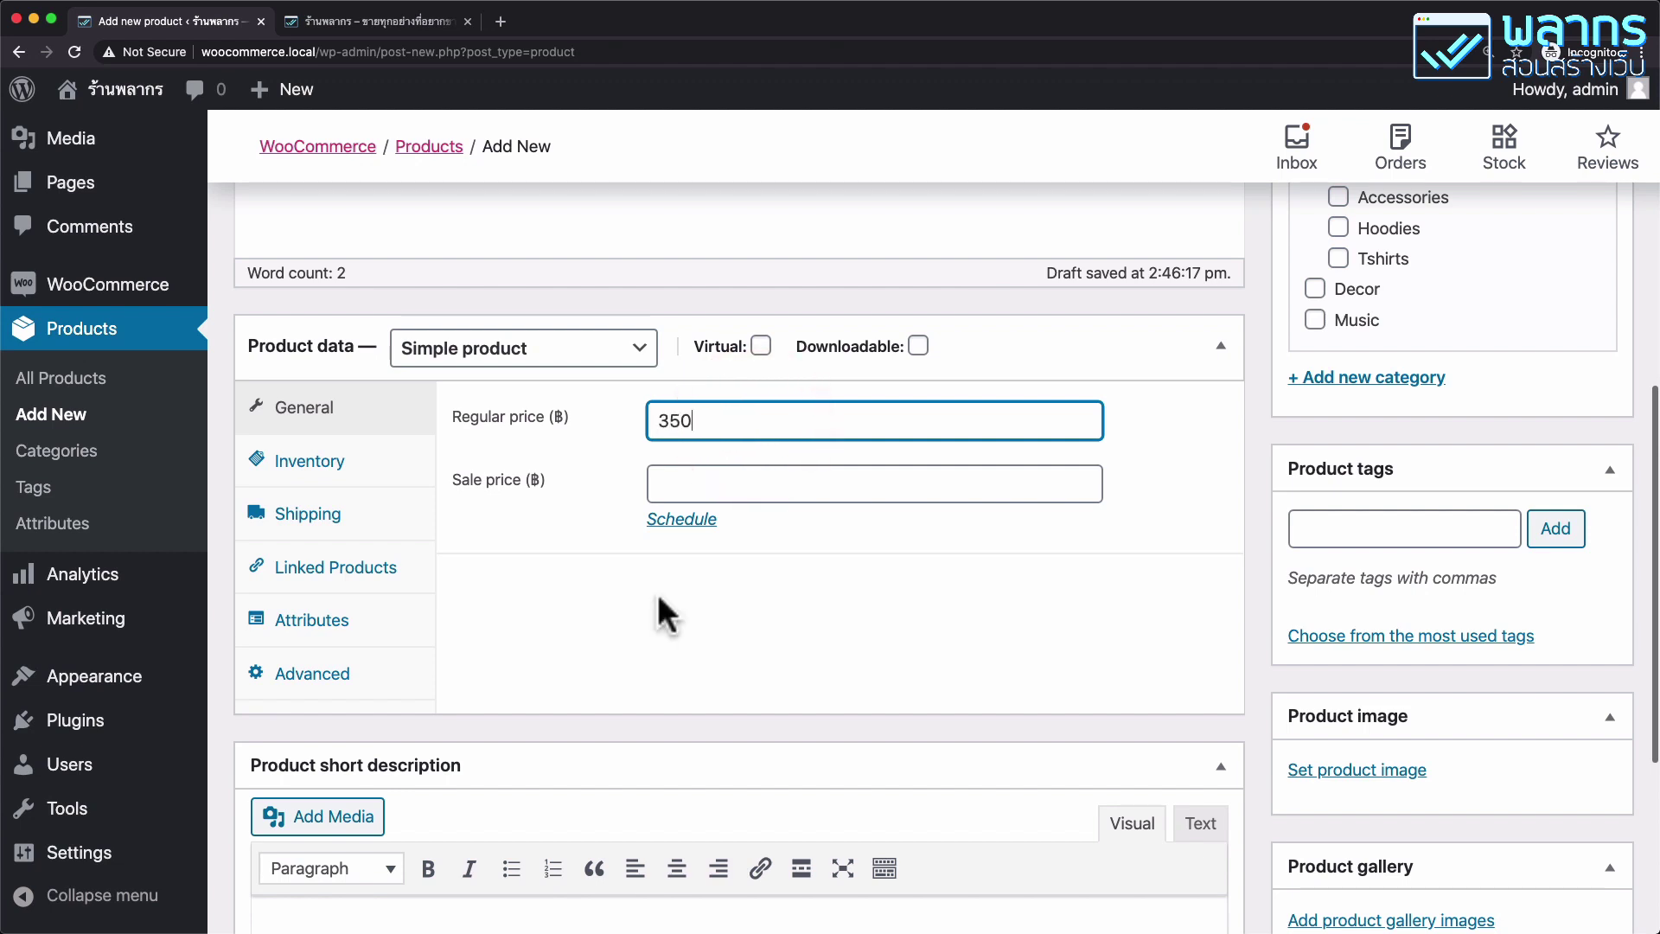
left_click(715, 486)
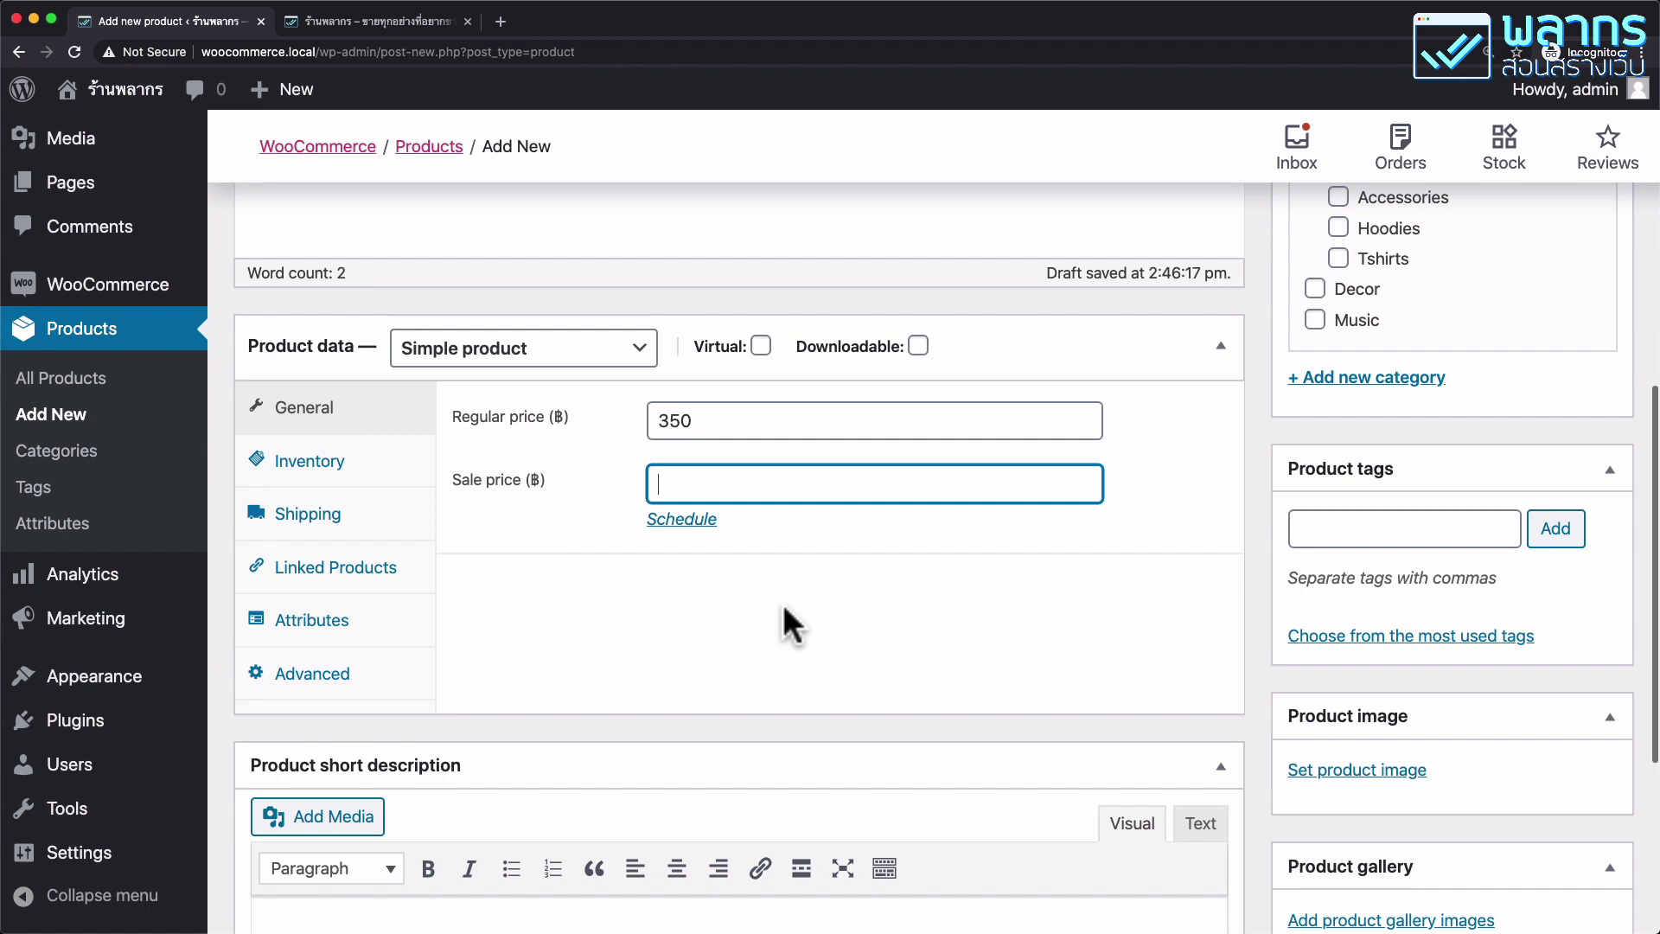
type("199")
left_click(609, 365)
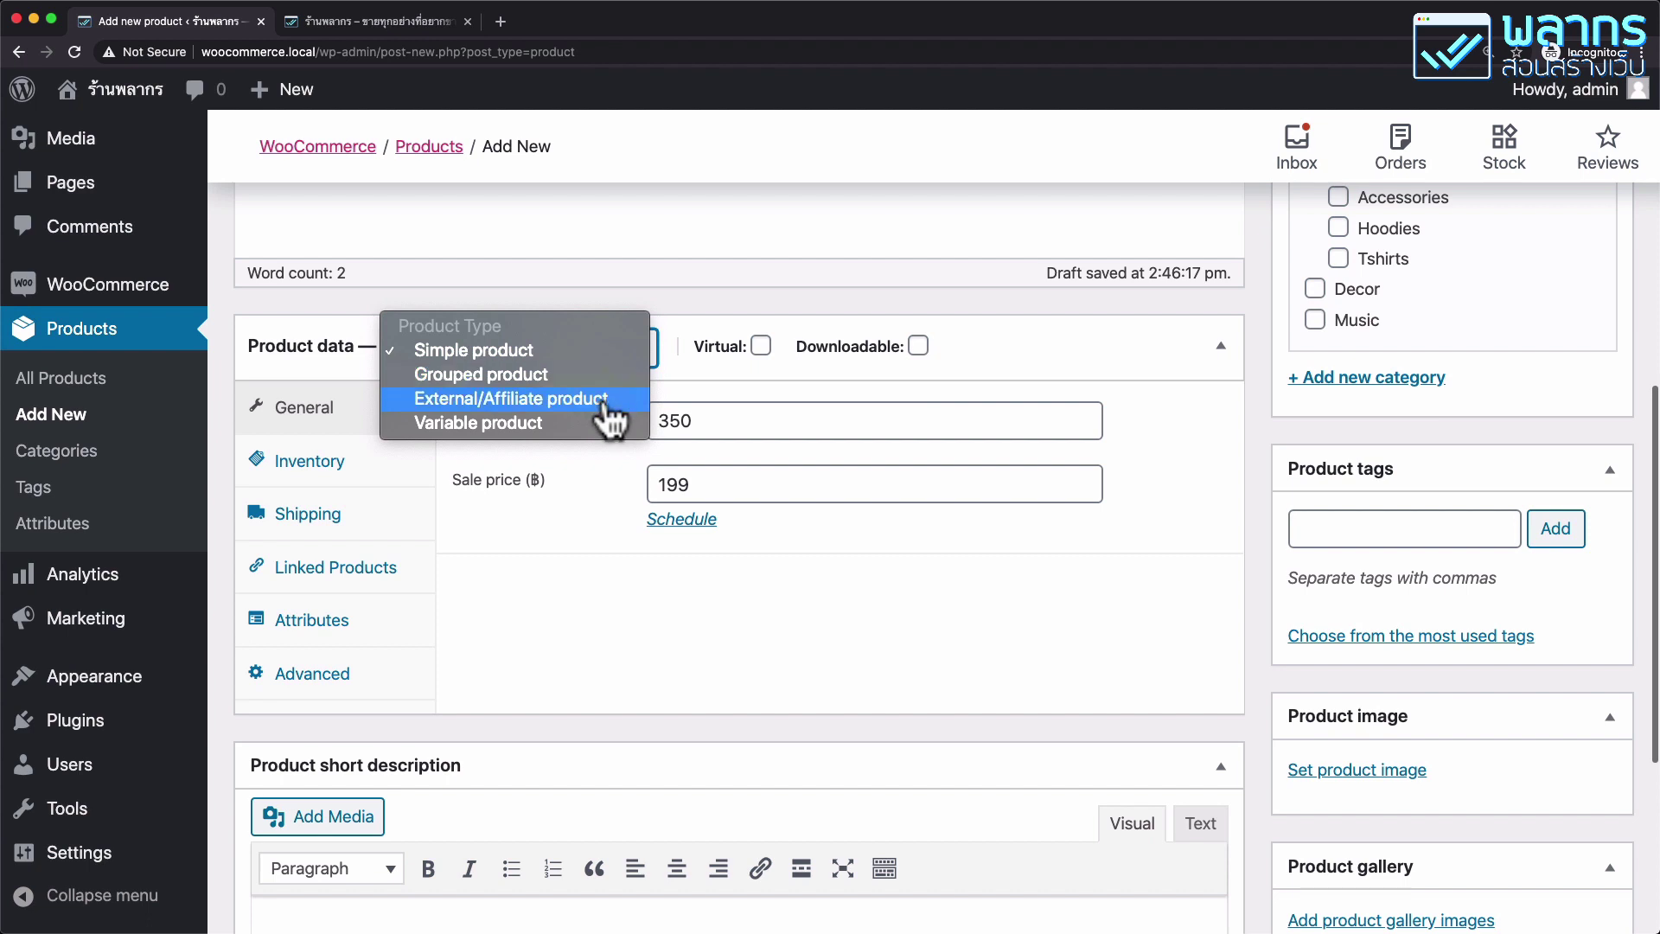
left_click(570, 499)
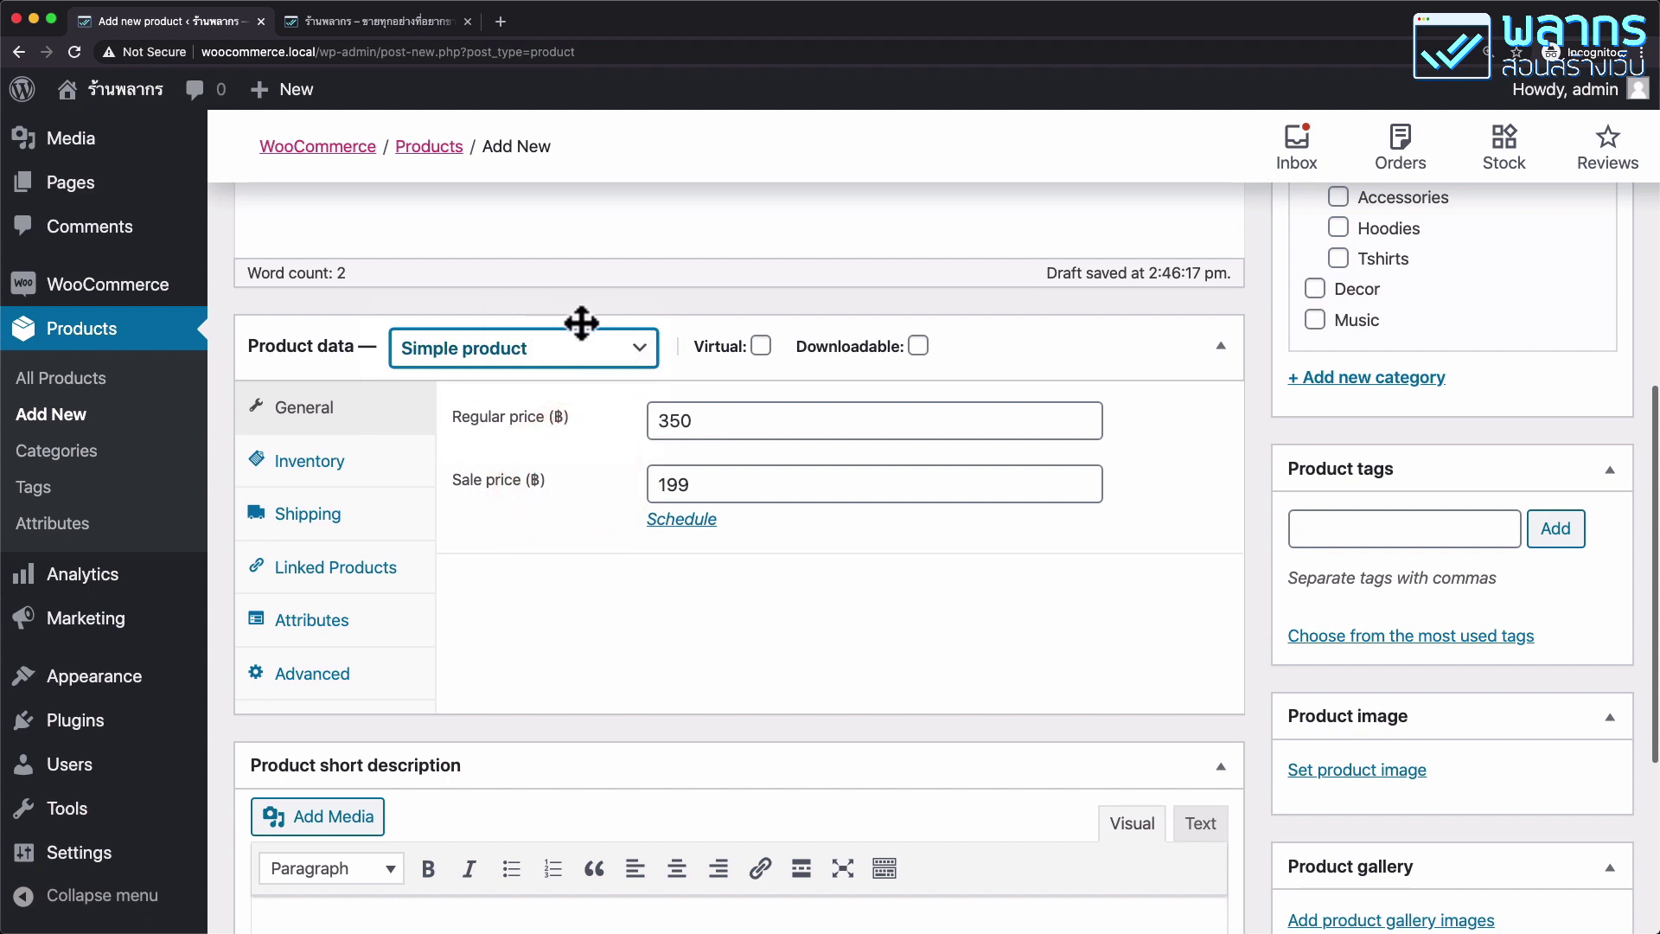
Set SKU SPORT-001 and stock quantity 5 with backorders not allowed, sold individually.
left_click(391, 475)
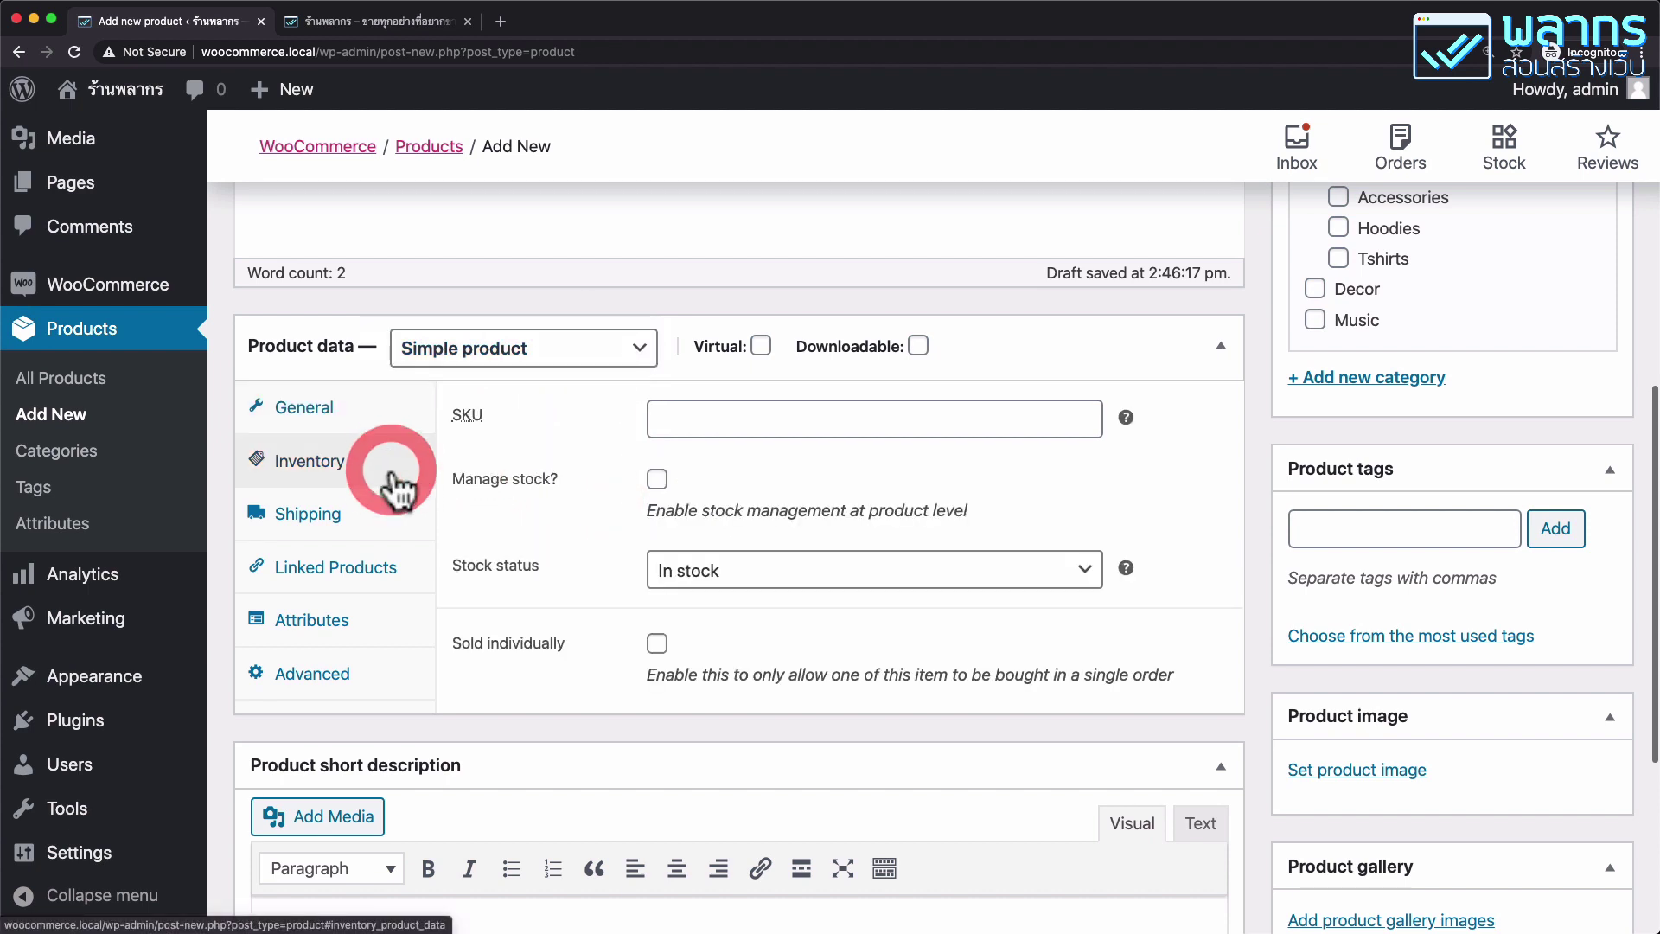
left_click(797, 419)
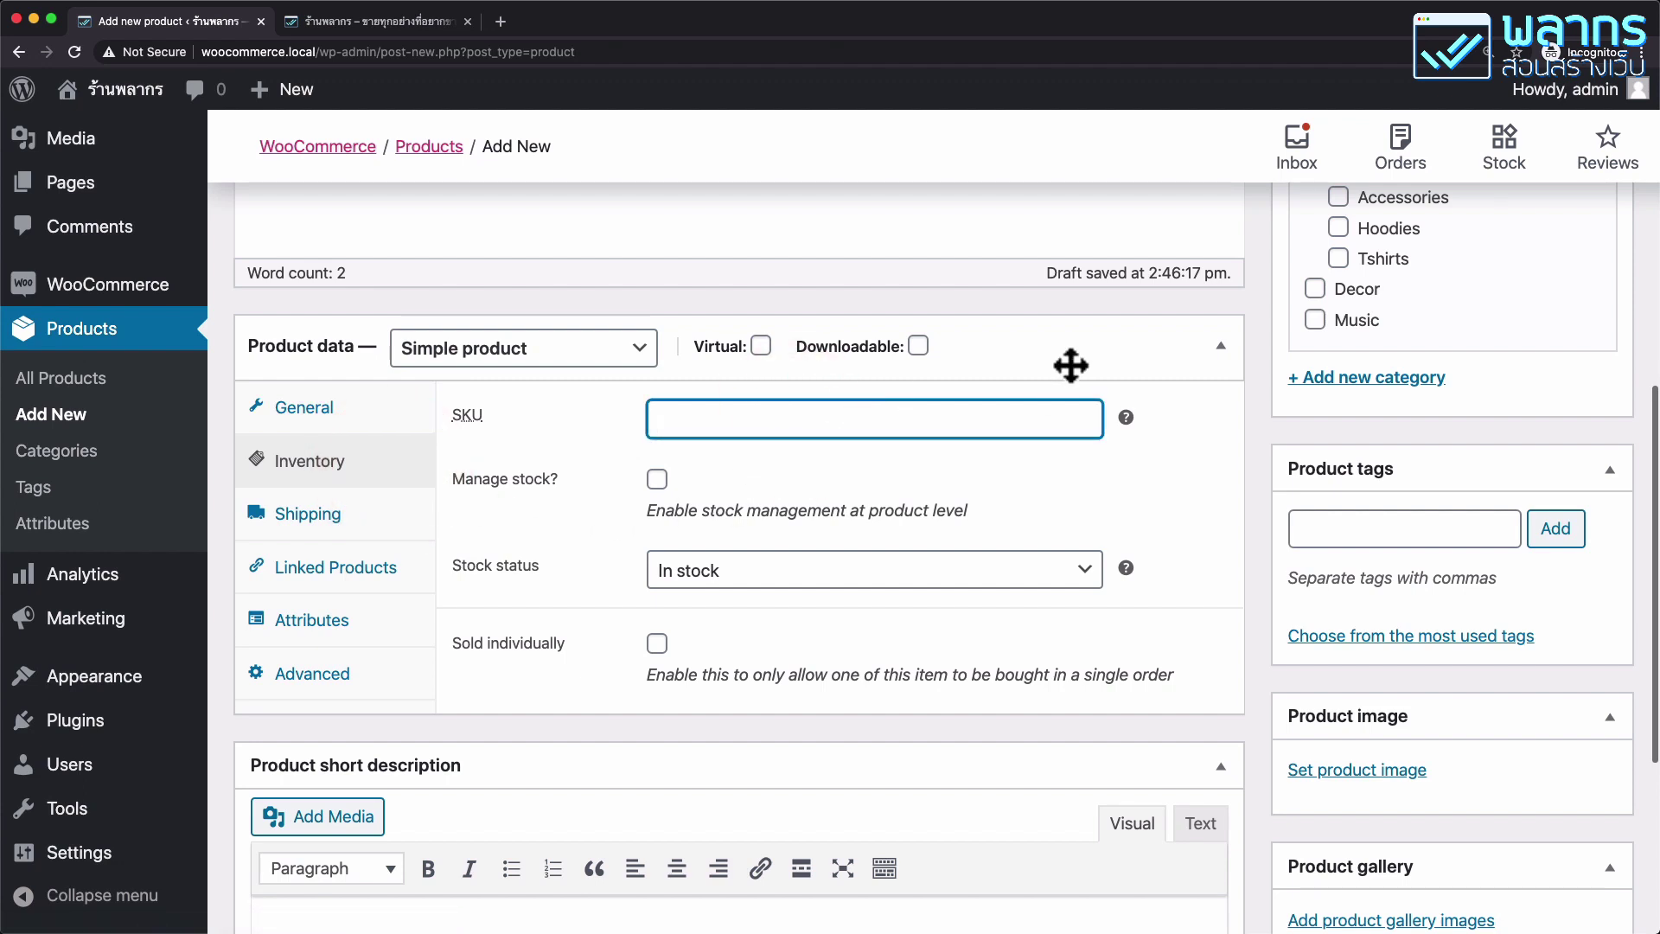
type("SPORT-001")
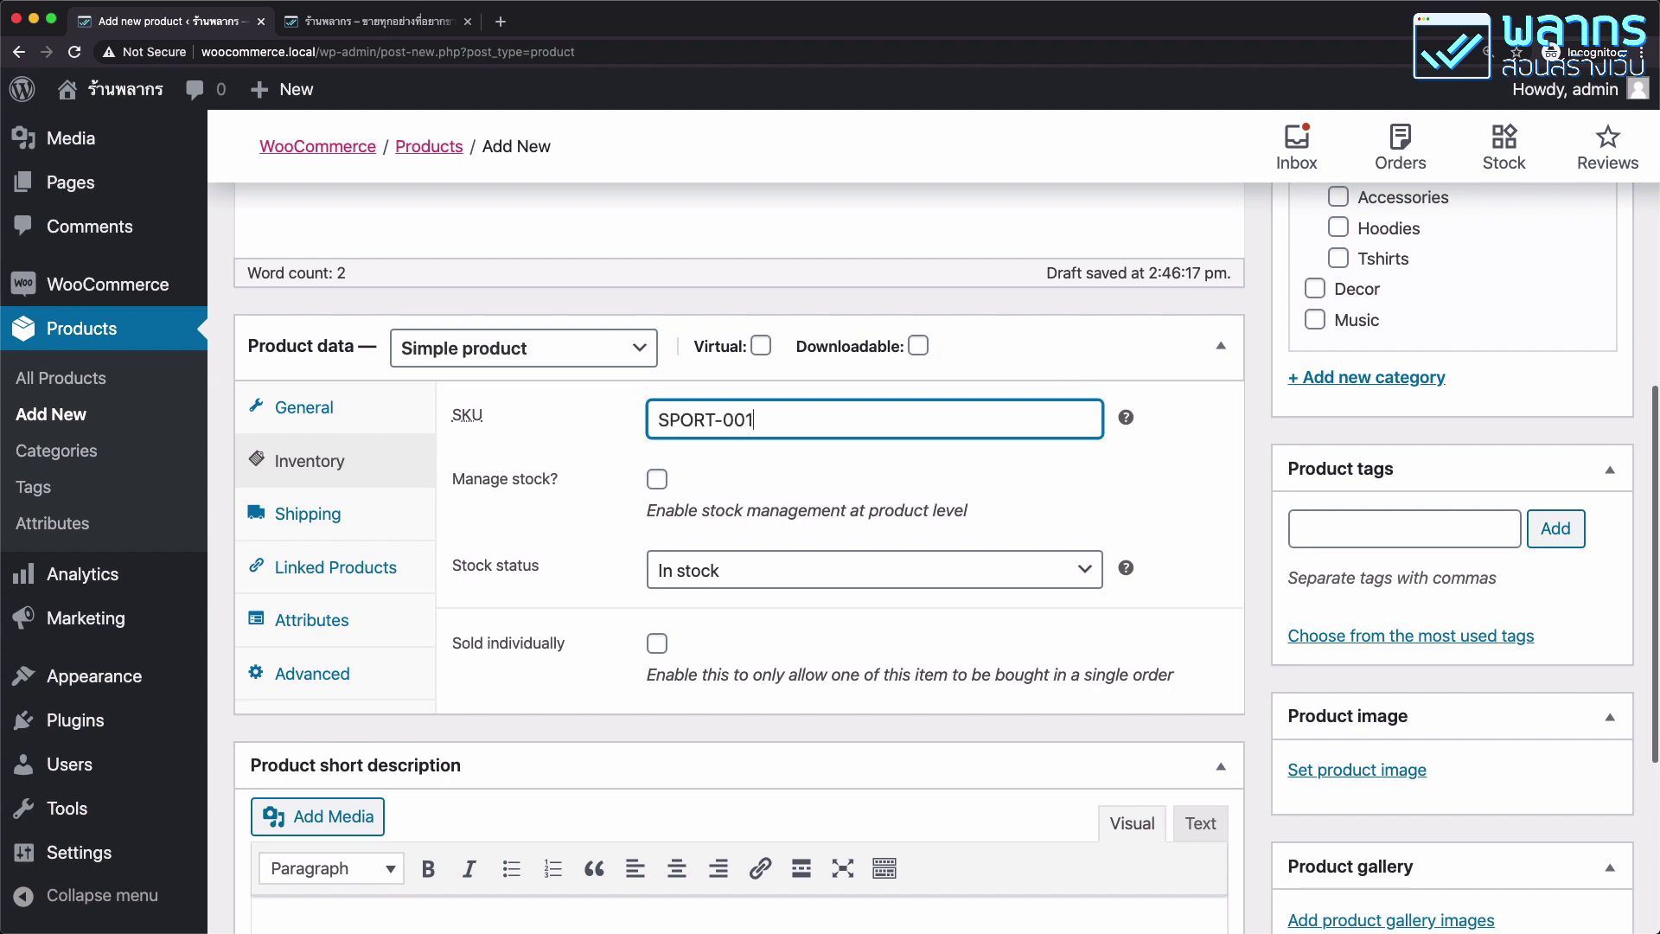
left_click(657, 478)
scroll(731, 493, "down", 2)
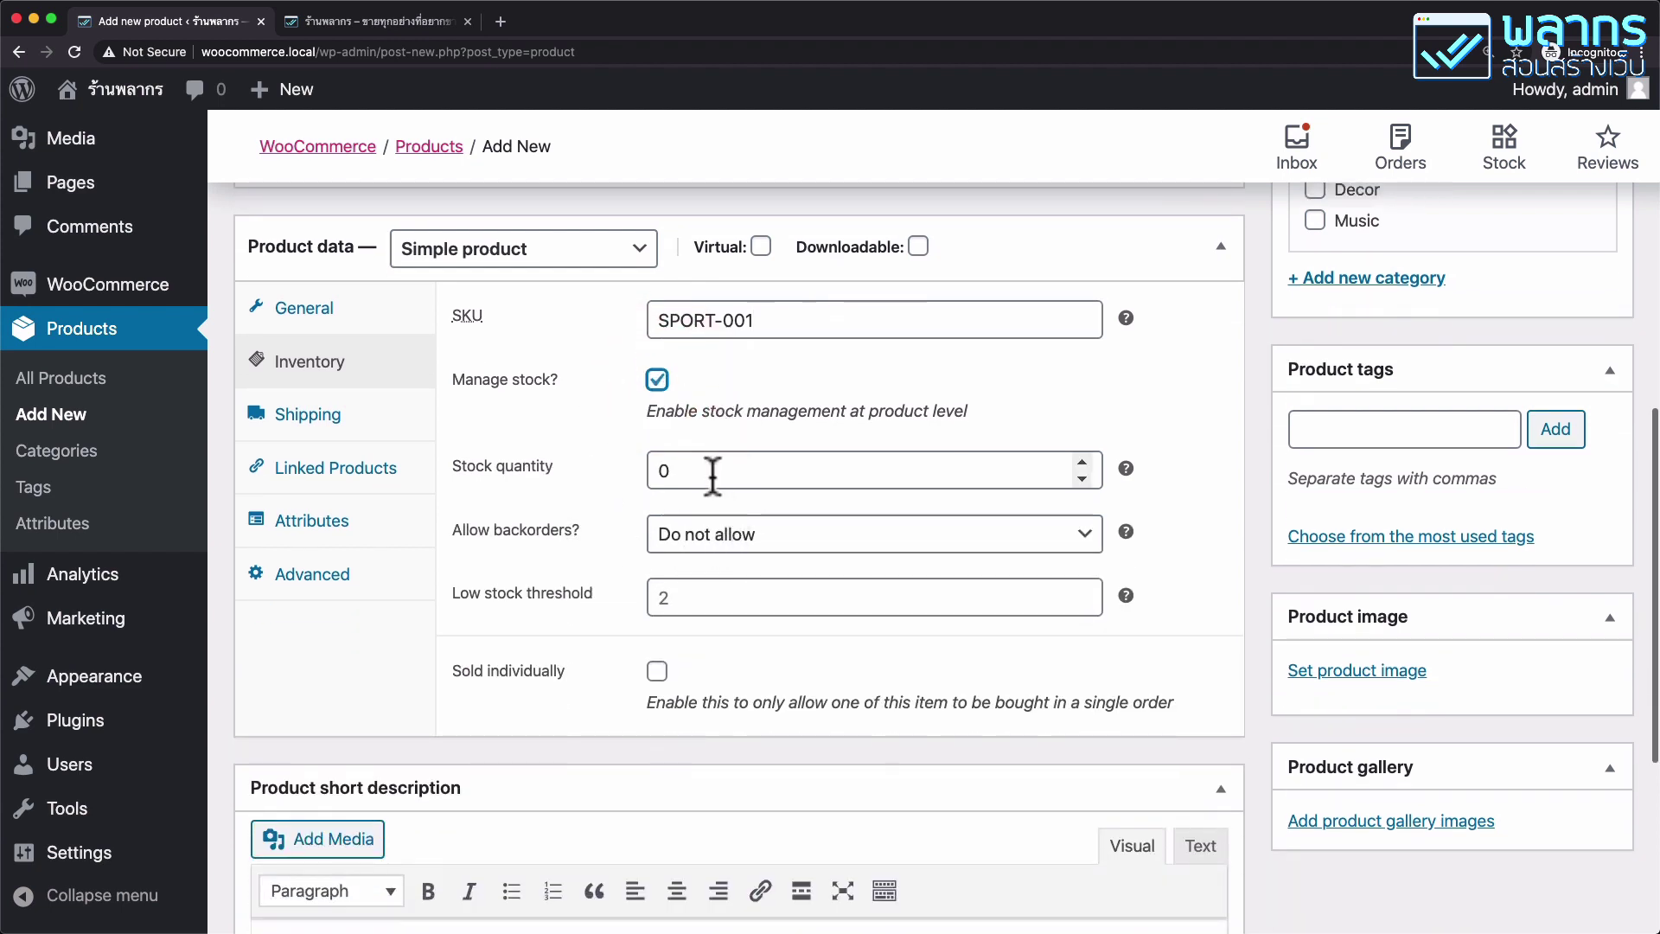
double_click(713, 473)
type("5")
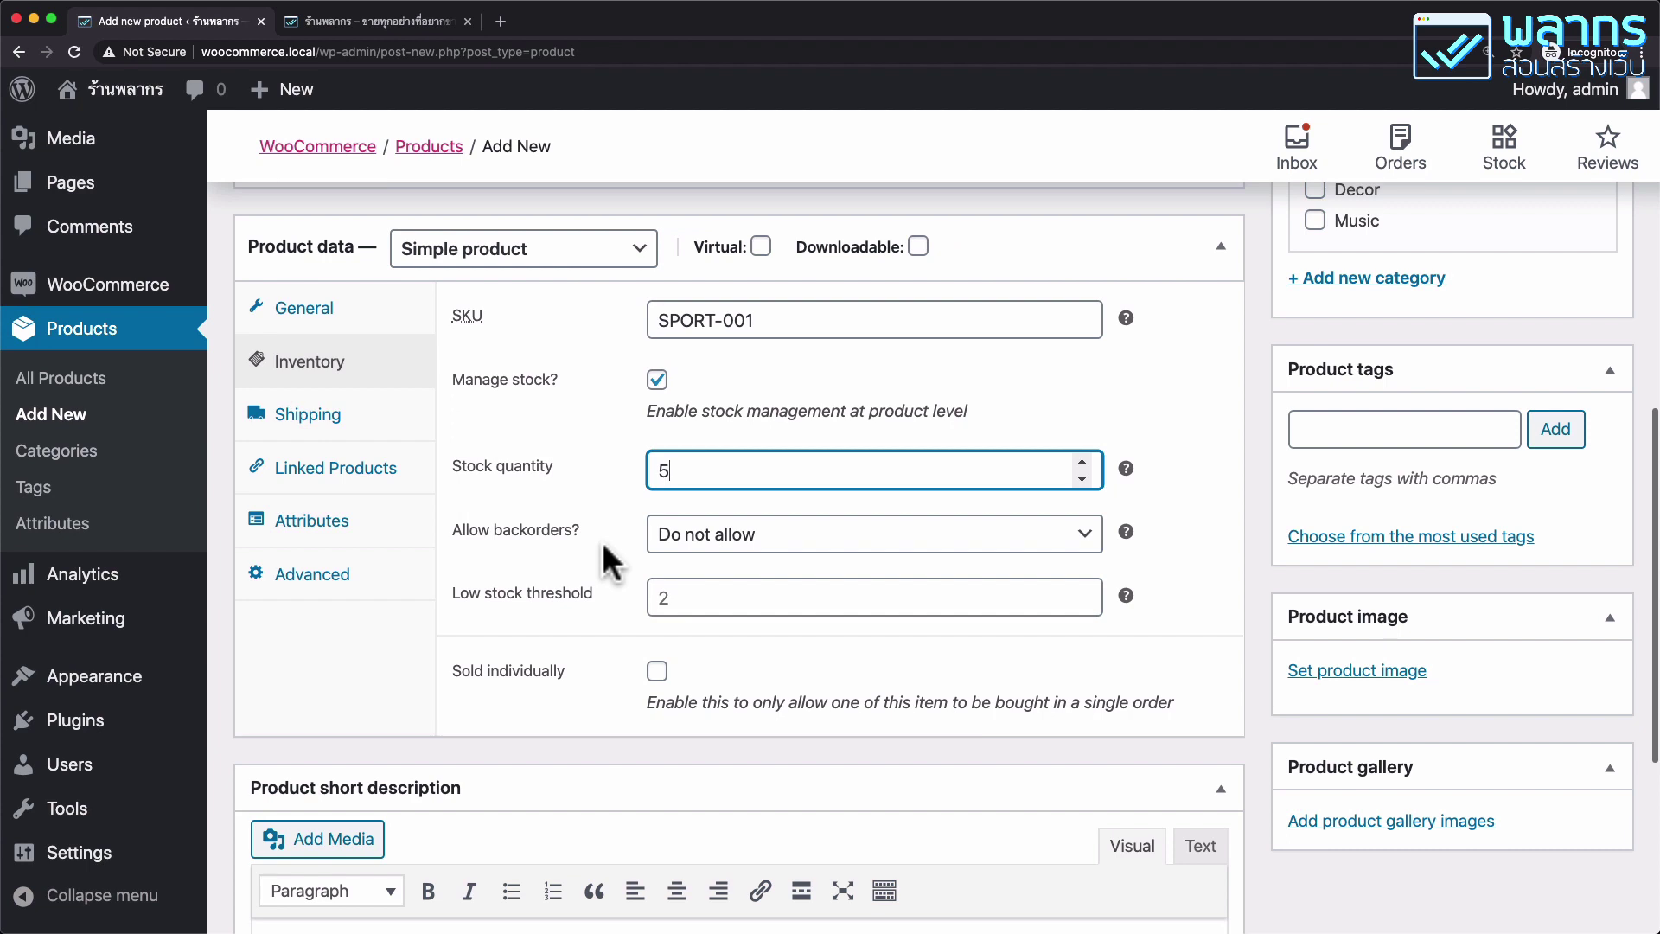
left_click(999, 536)
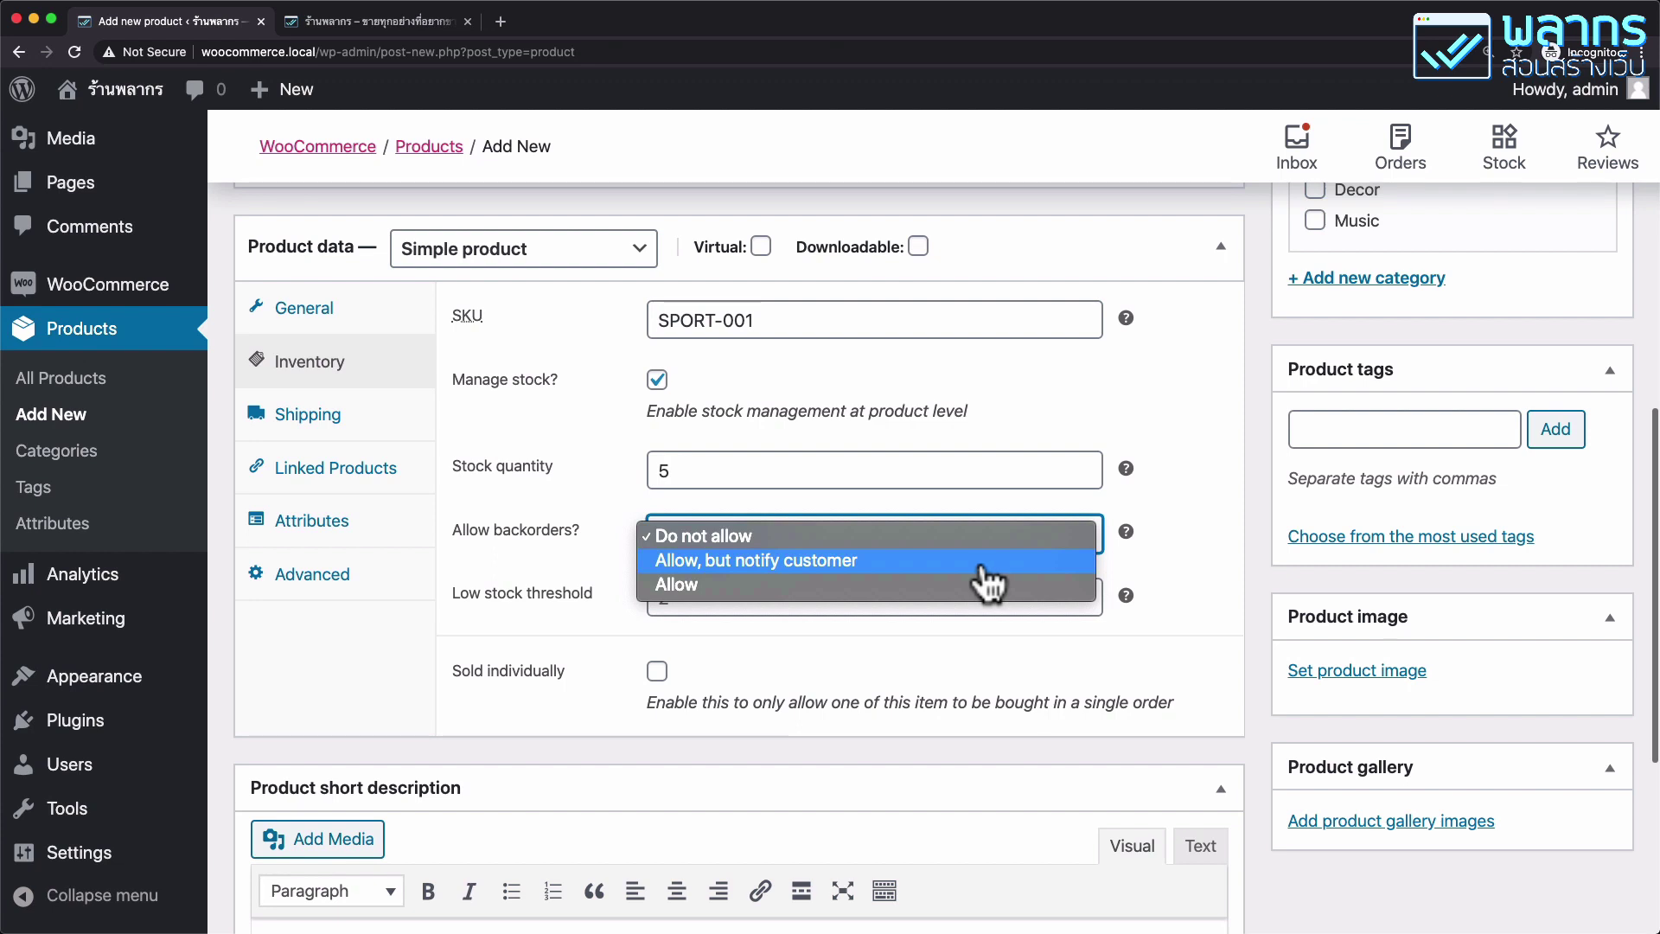
left_click(465, 503)
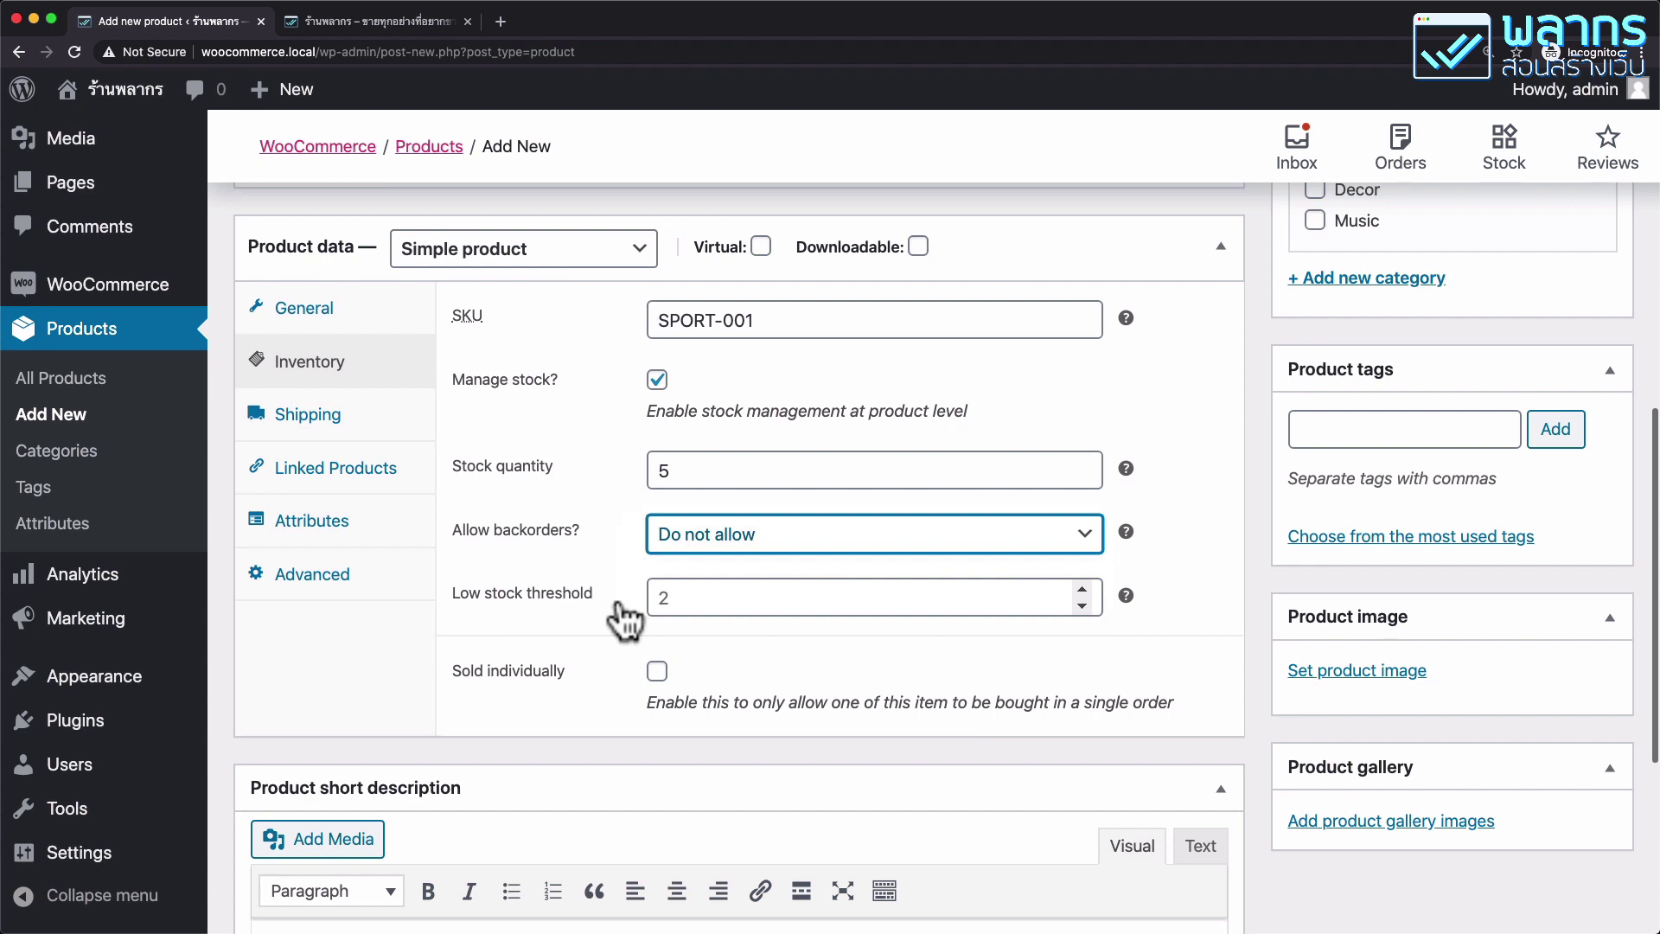
left_click(657, 672)
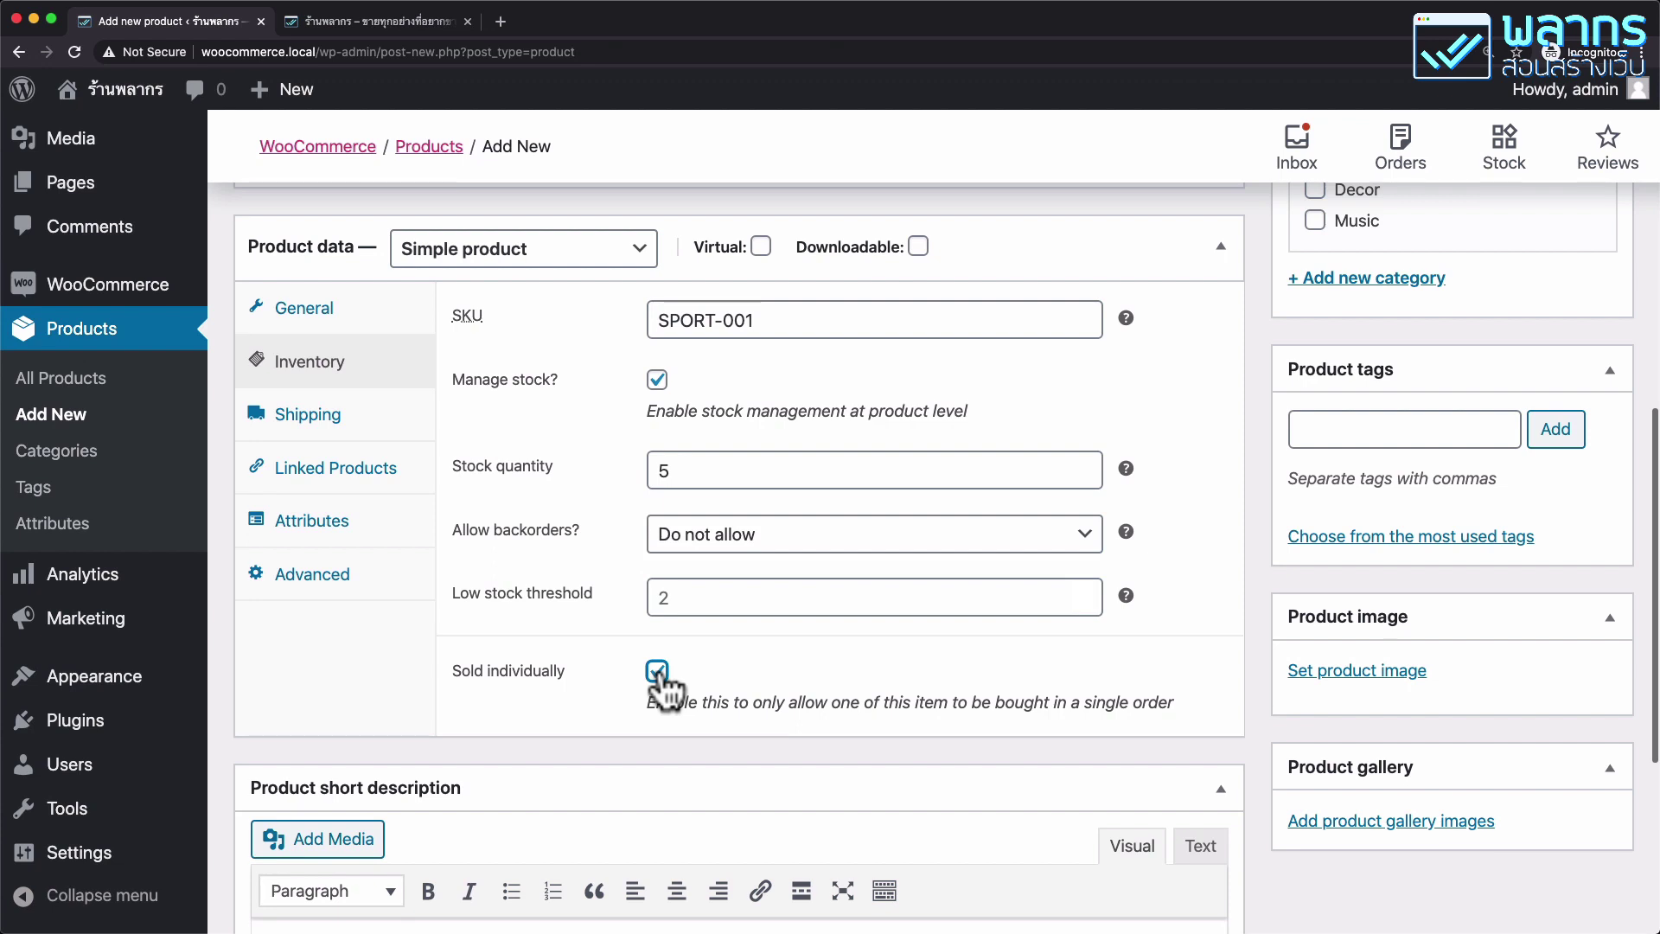
Untick Sold individually and Manage stock, keeping the stock status In stock.
left_click(658, 673)
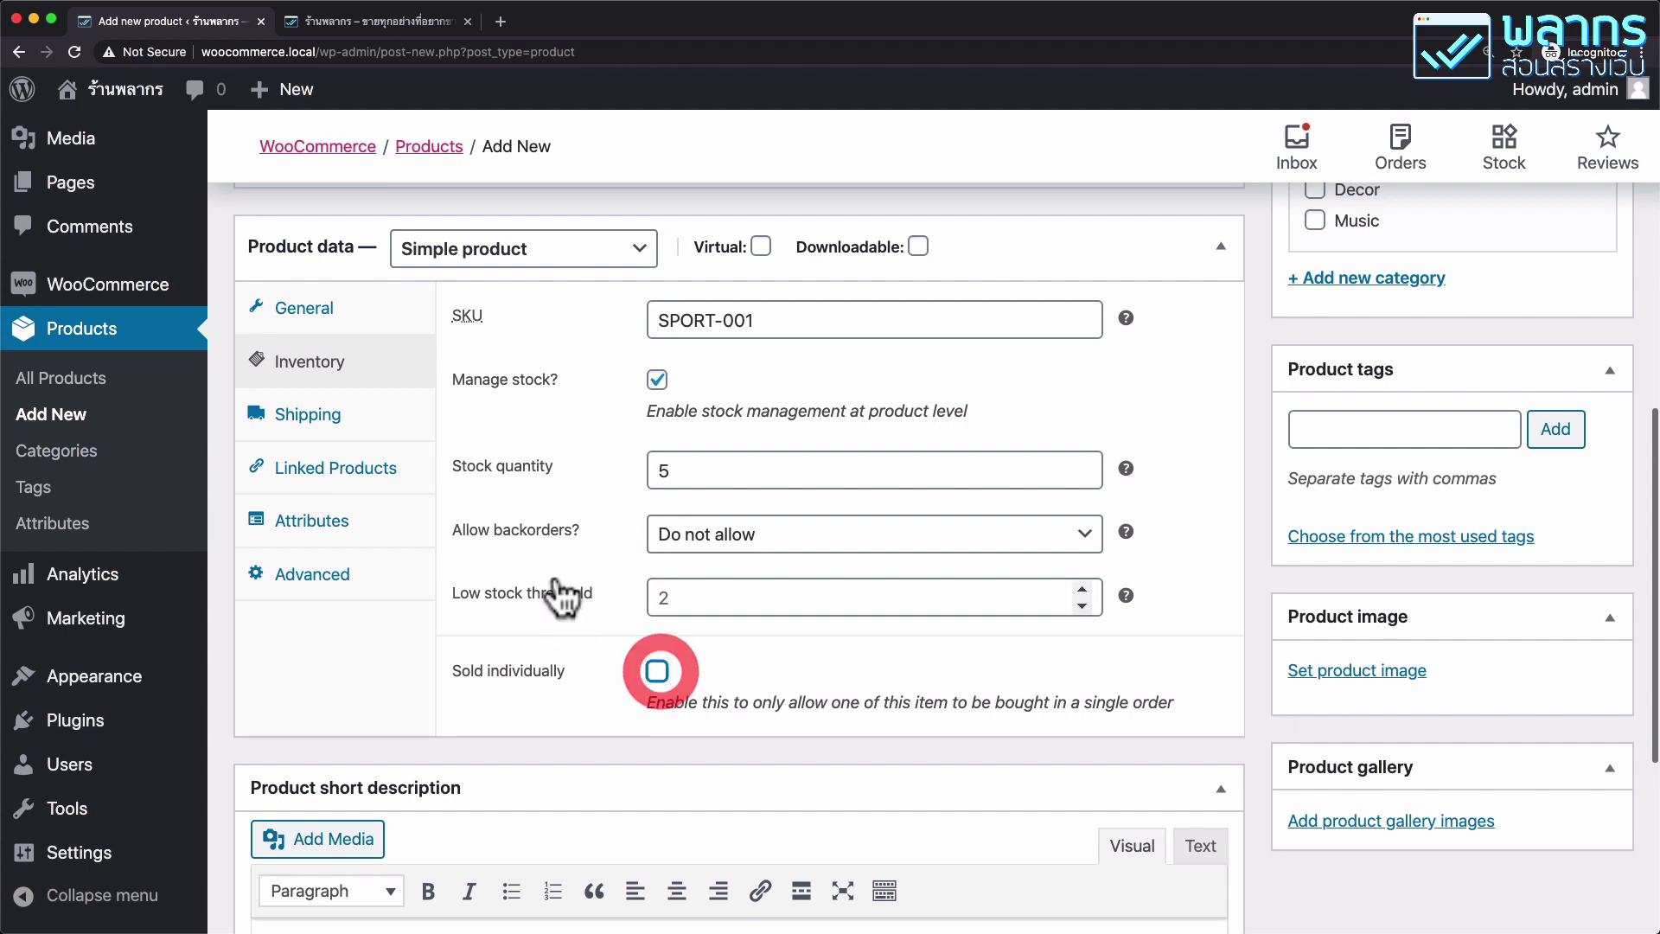
left_click(658, 381)
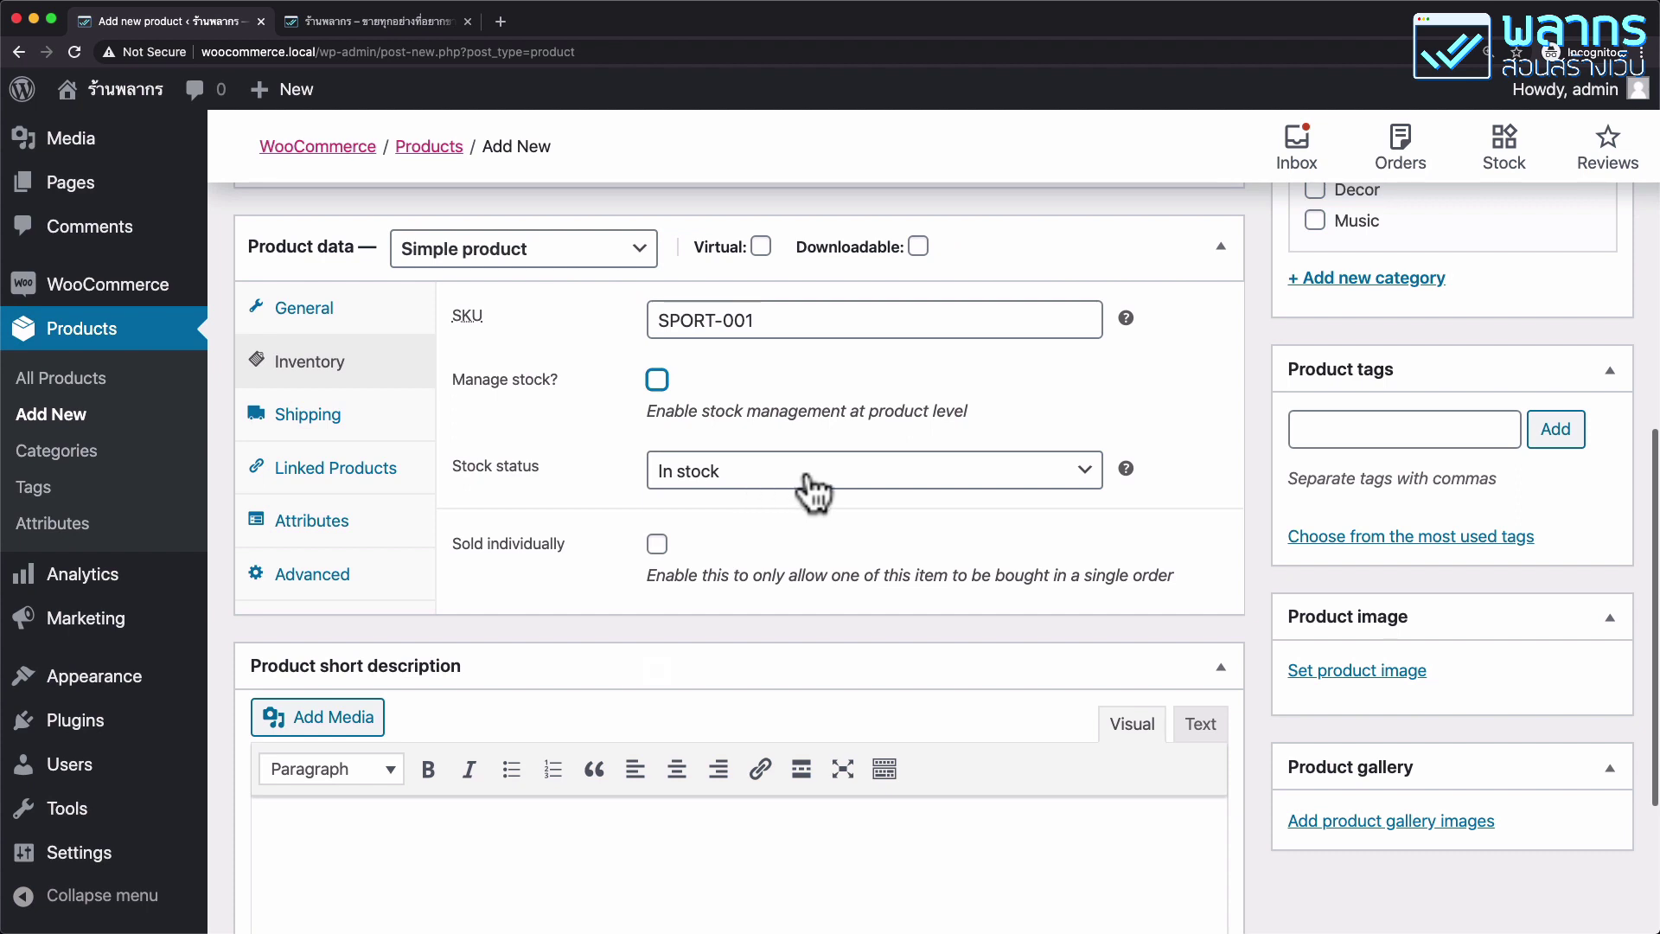
left_click(1058, 484)
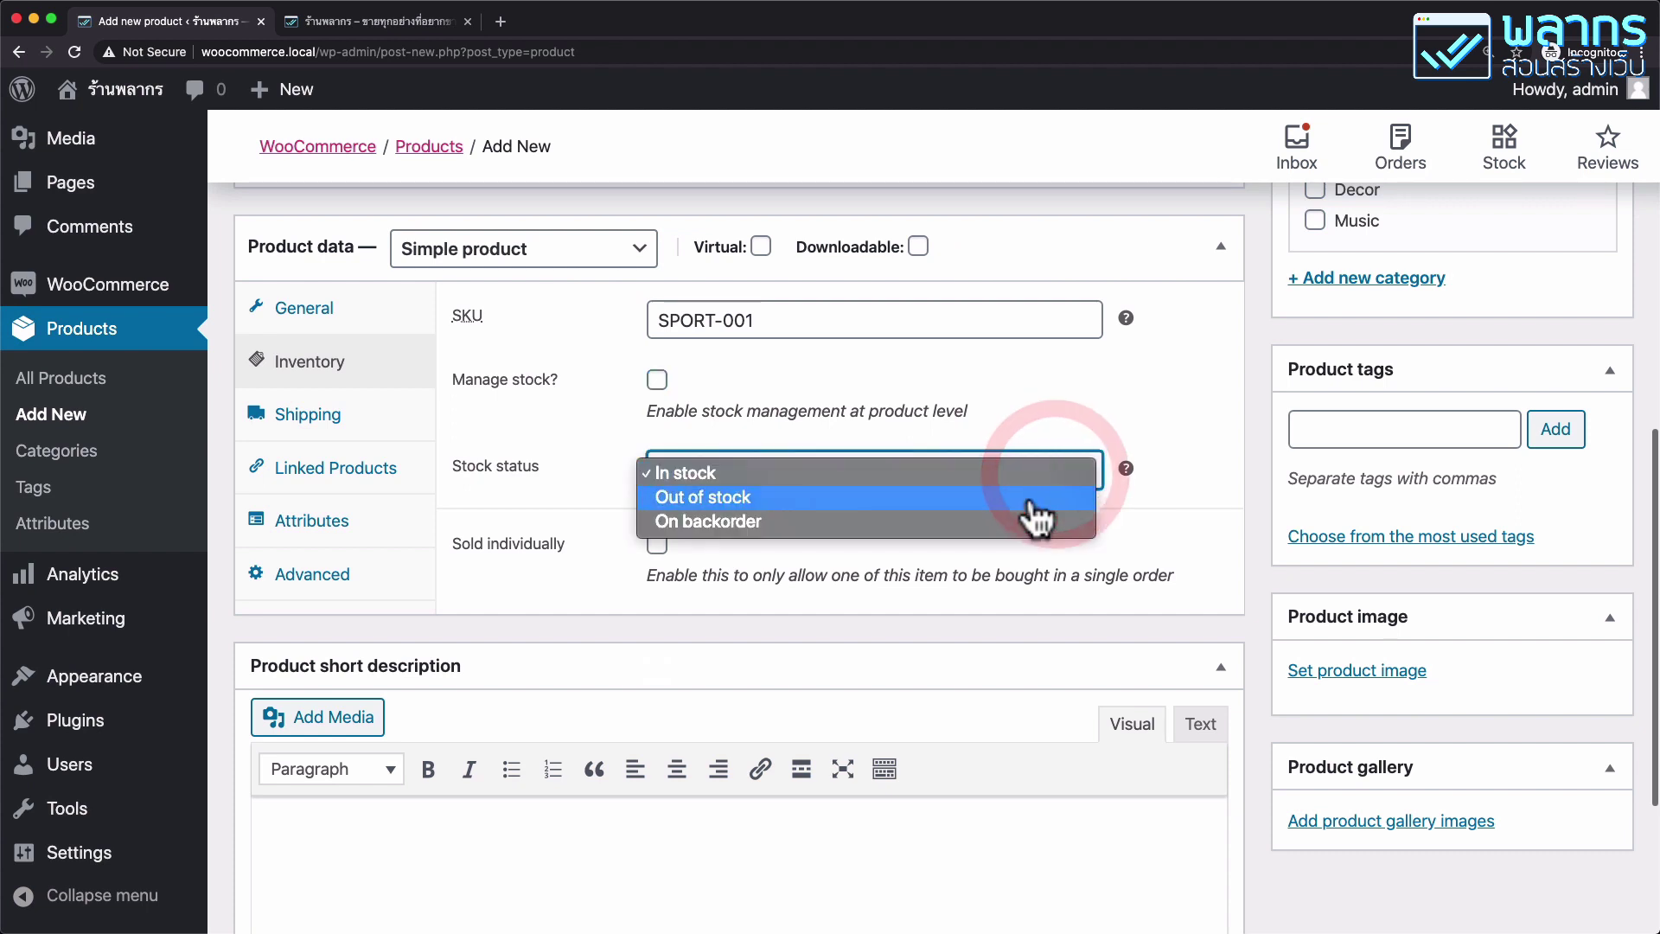
left_click(1069, 423)
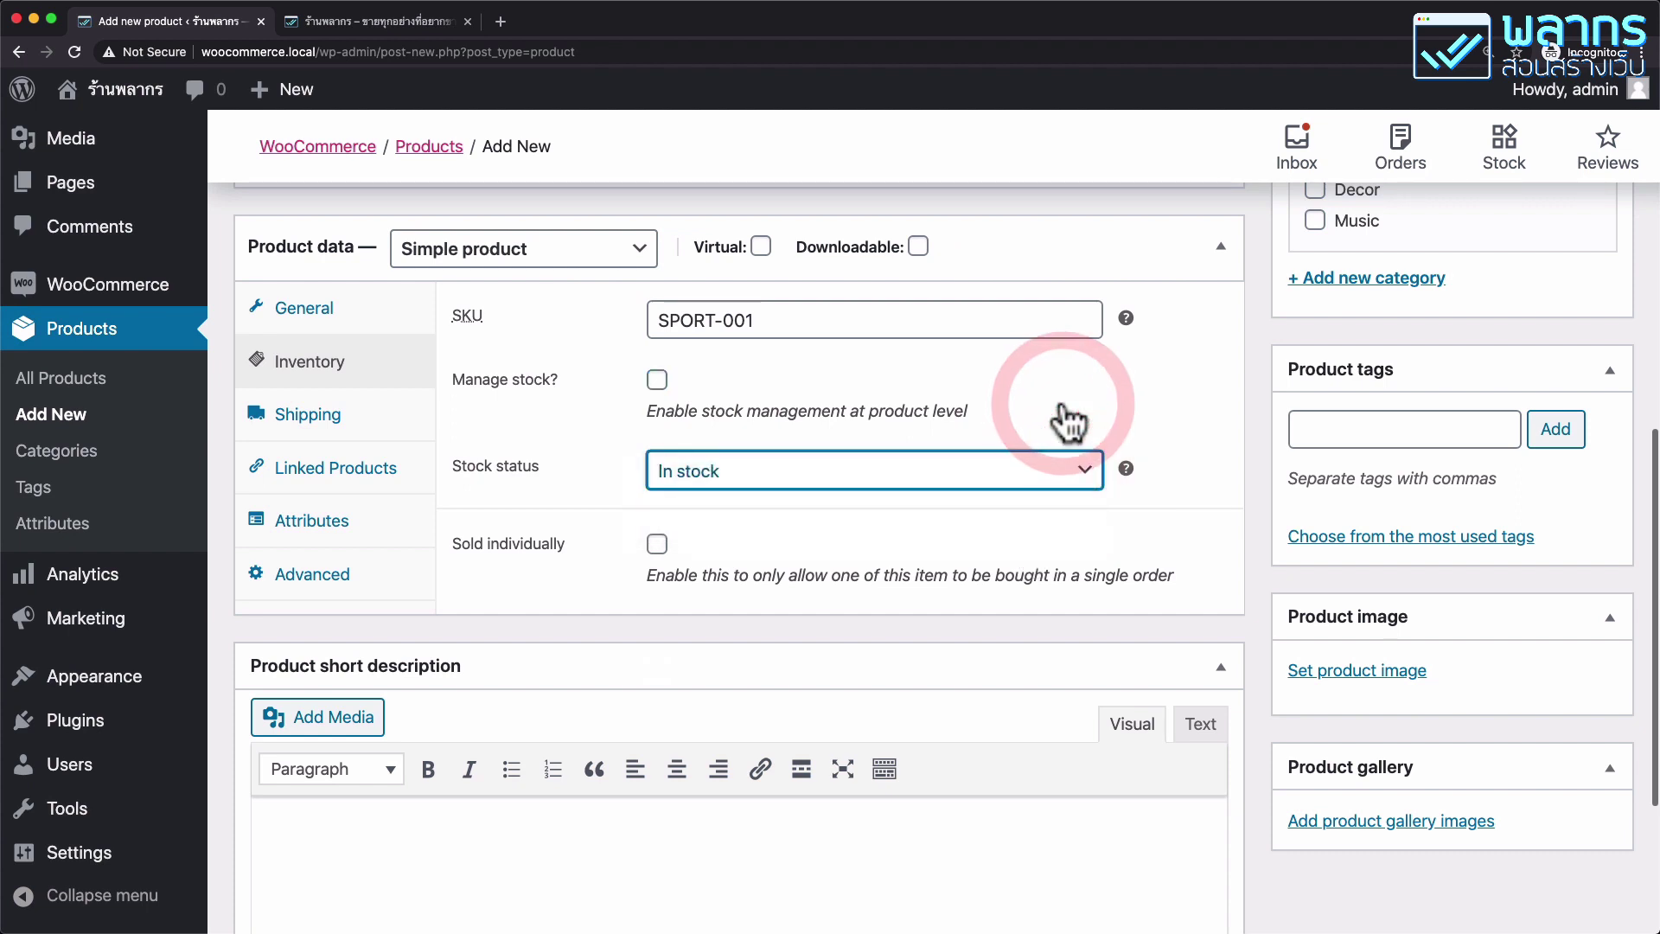
left_click(1065, 495)
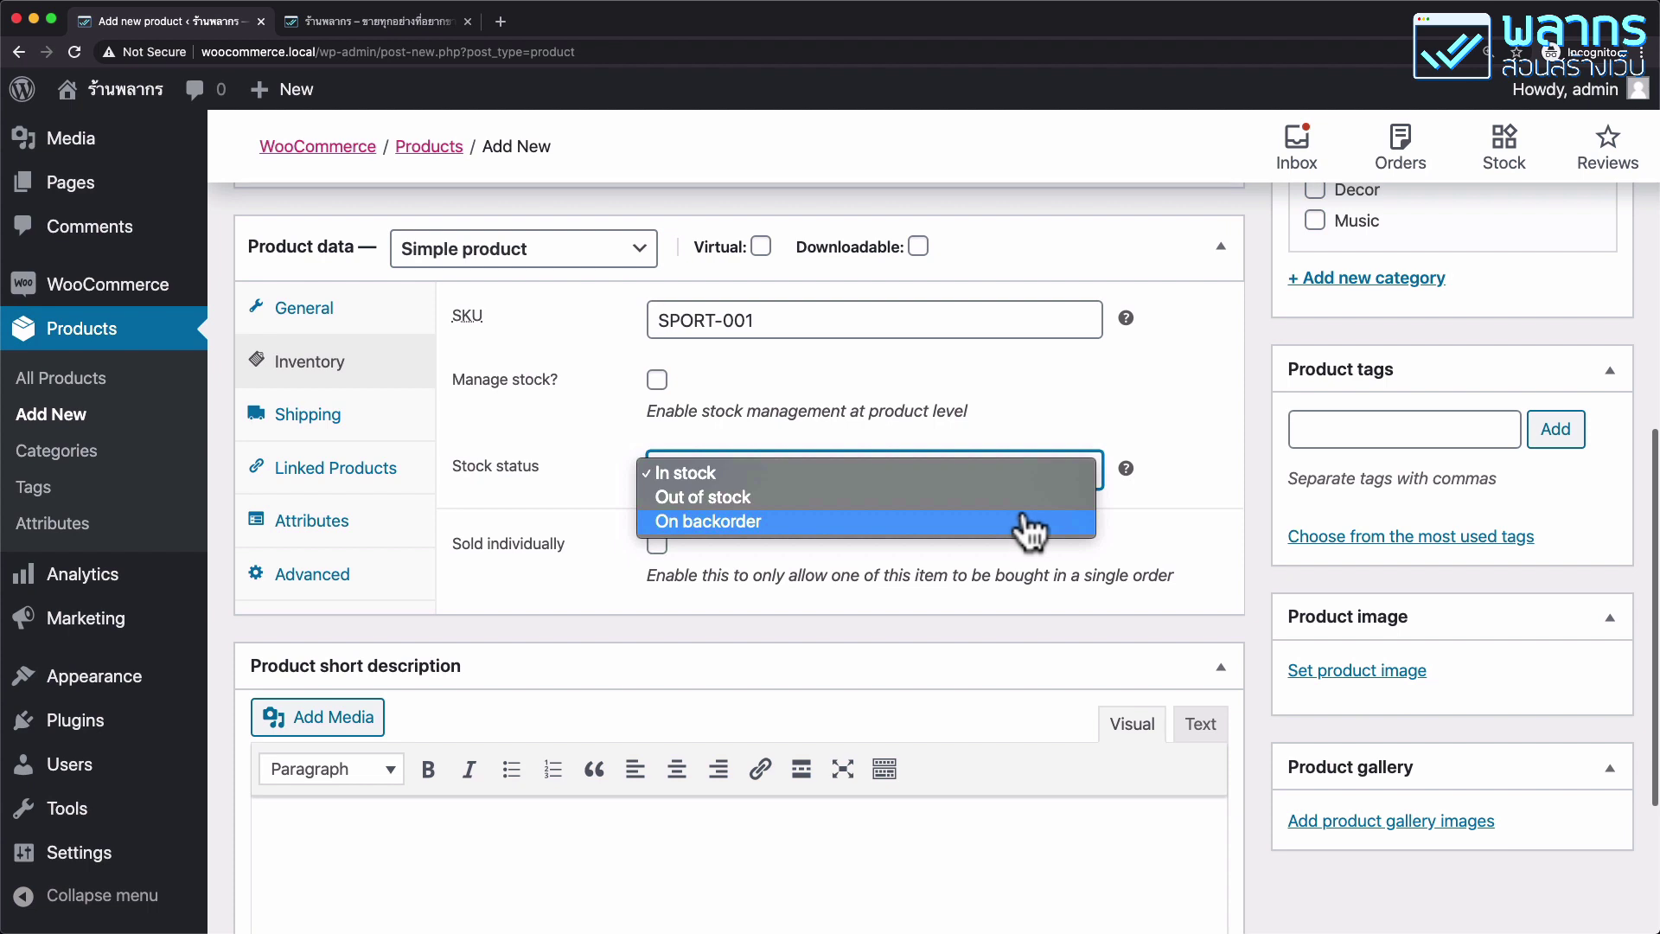
left_click(1027, 379)
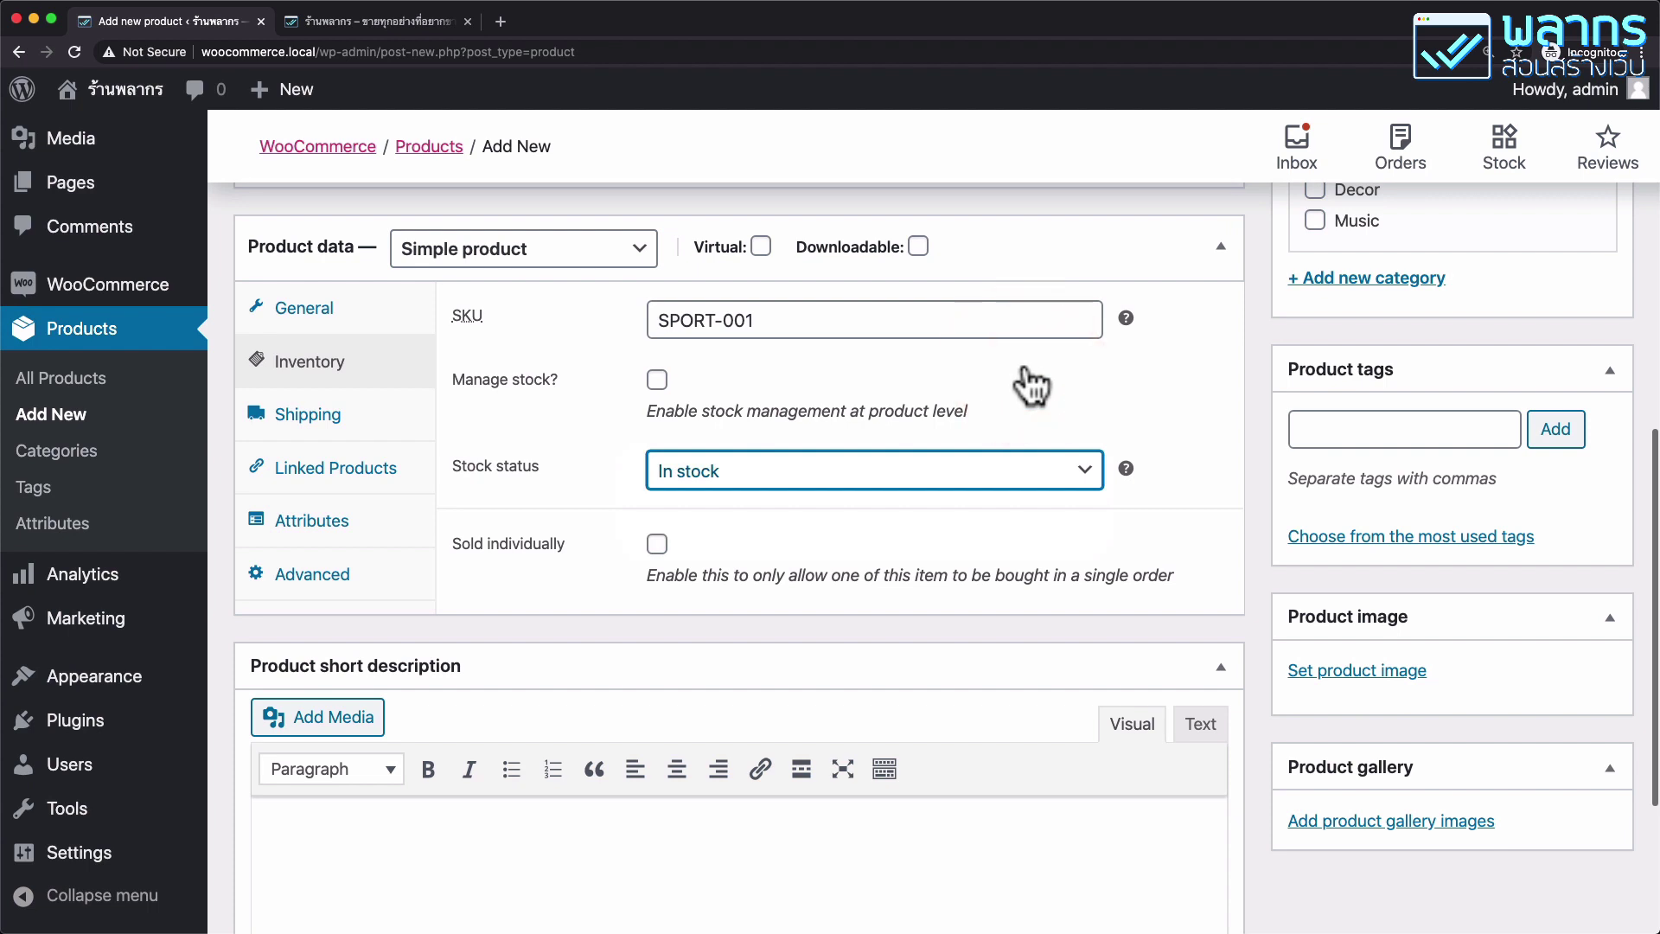
left_click(403, 413)
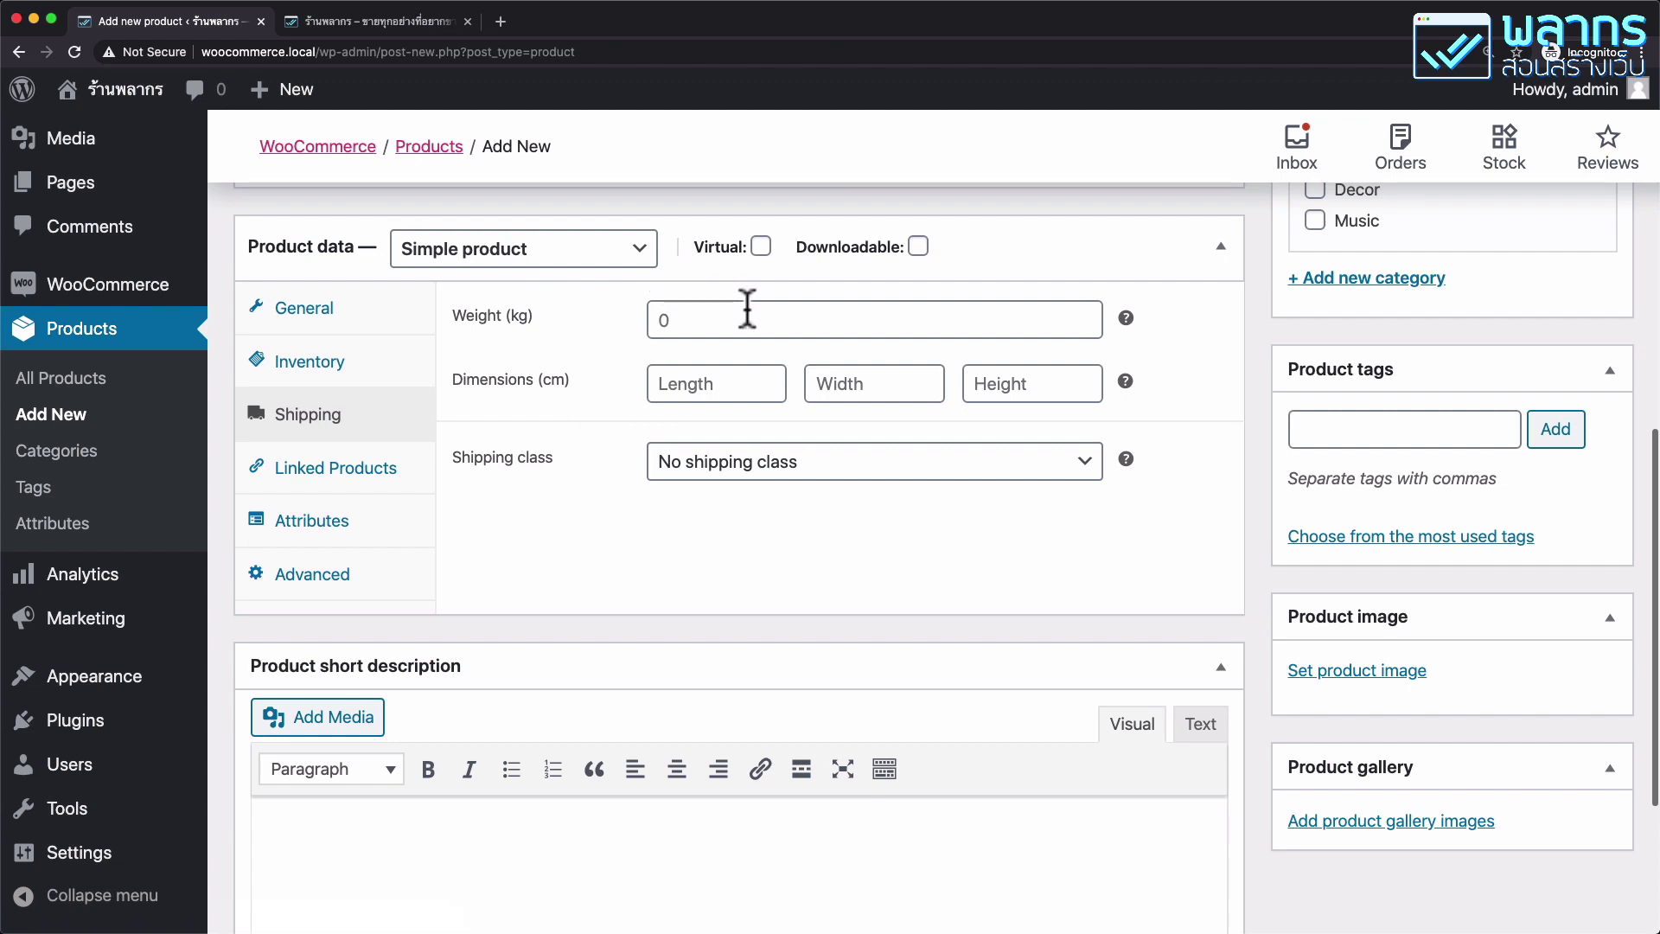
Set shipping weight 0.05 kg and dimensions 10 × 10 × 10 cm.
left_click(664, 320)
left_click(650, 320)
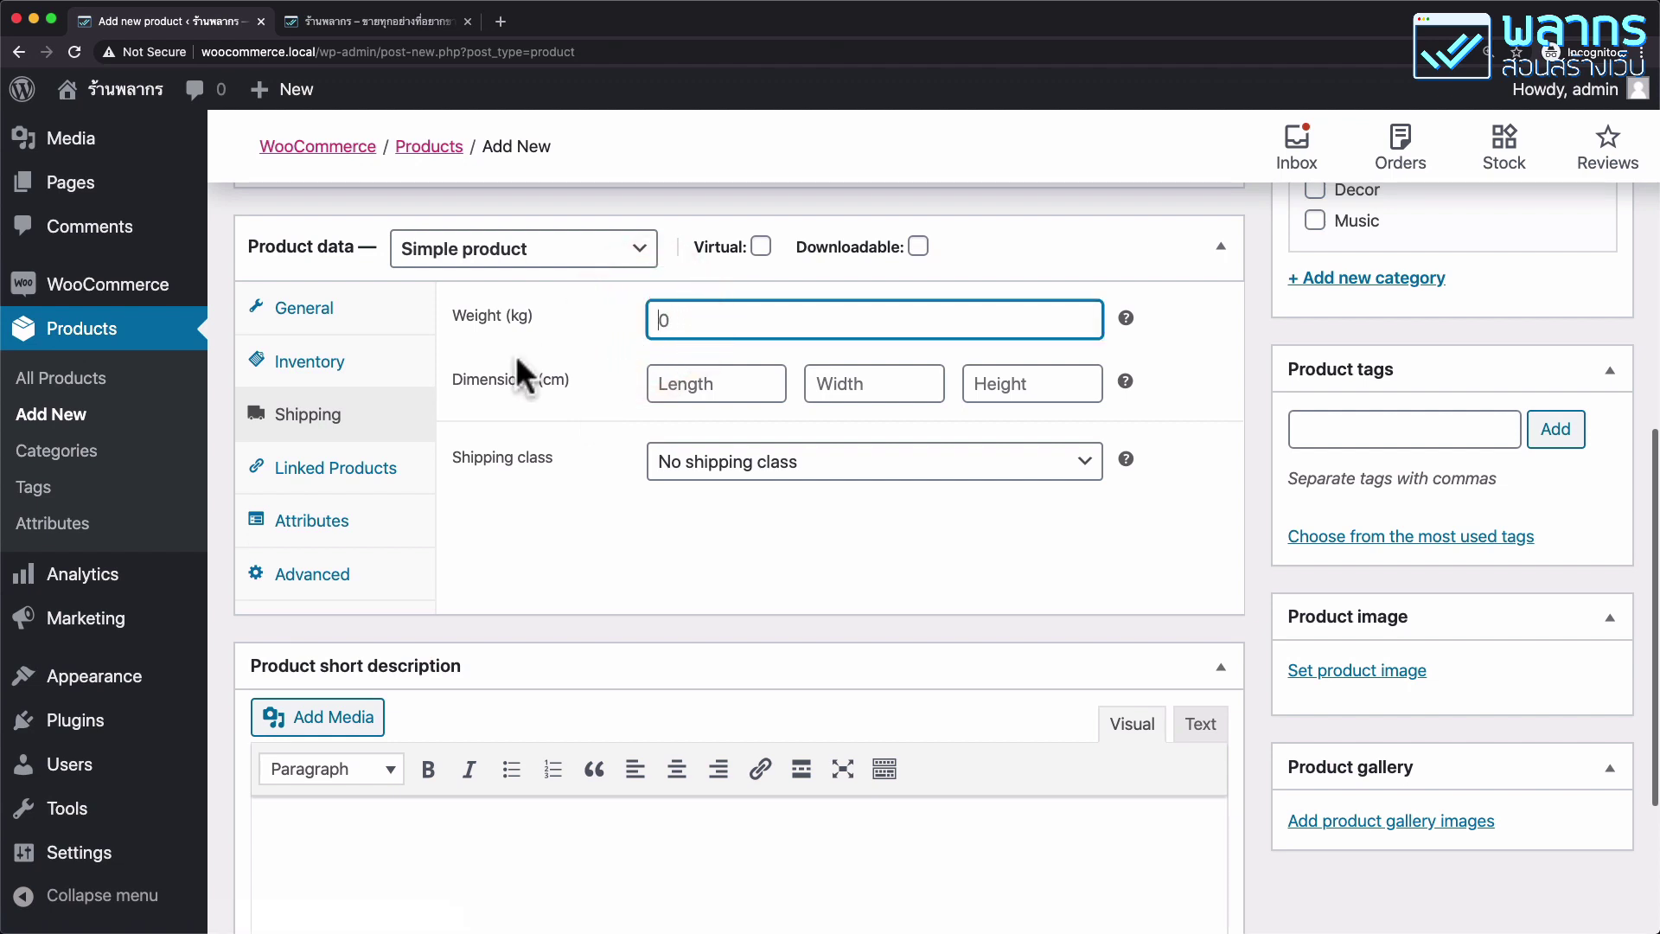
type("0.05")
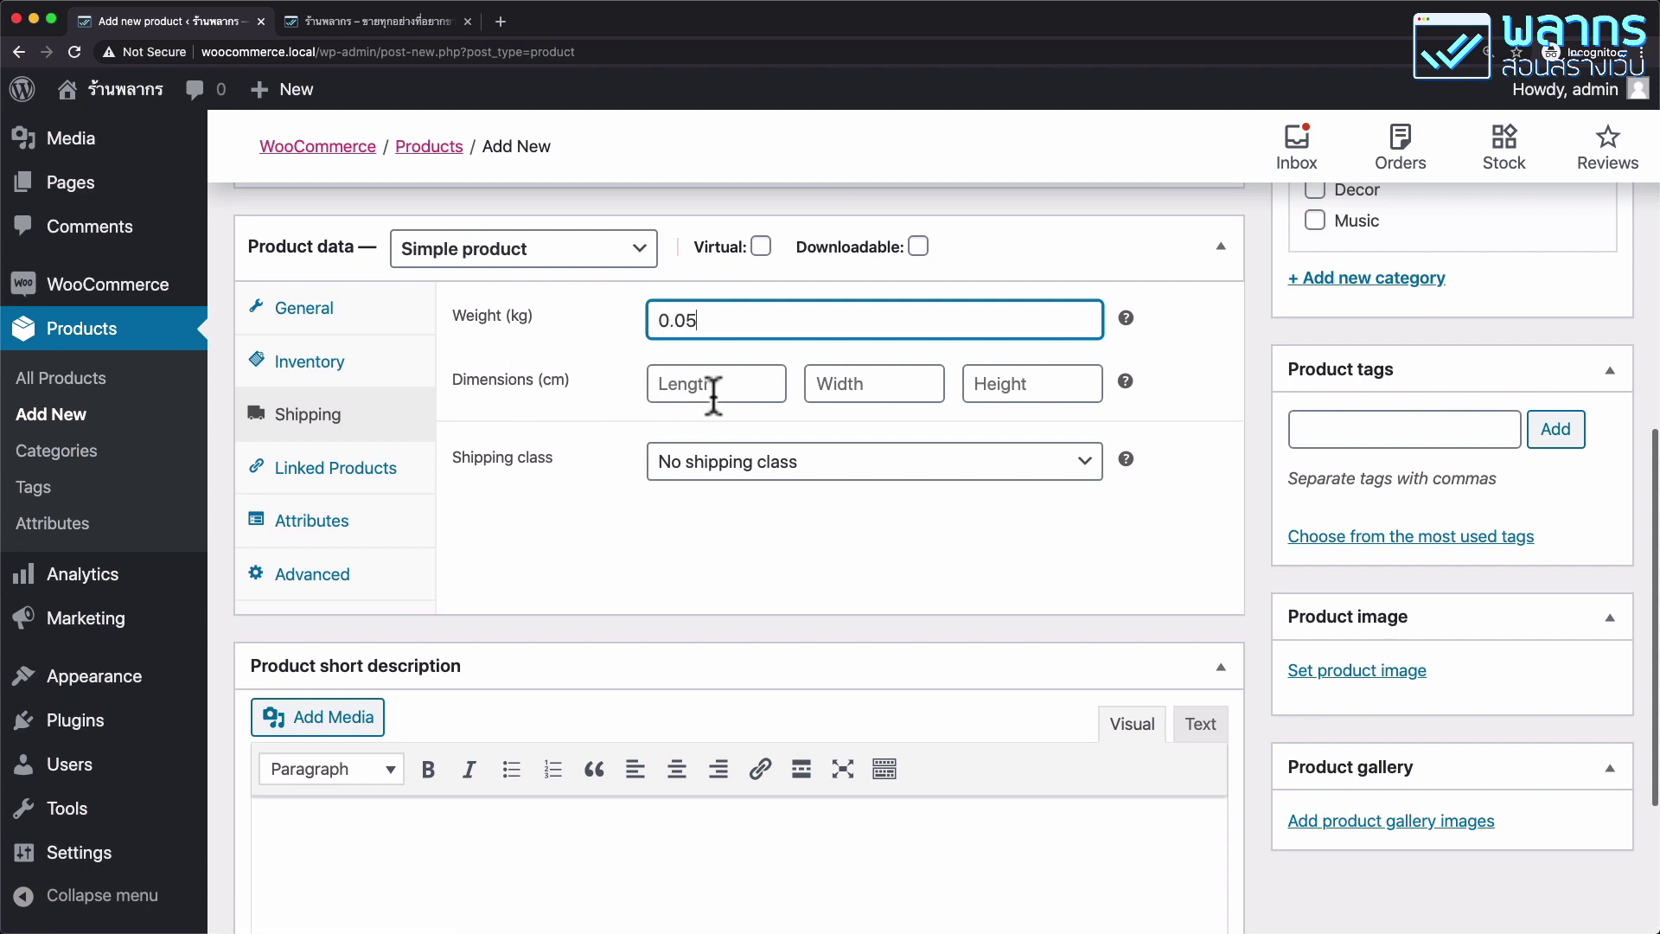
left_click(717, 386)
type("10")
key("Tab")
type("10")
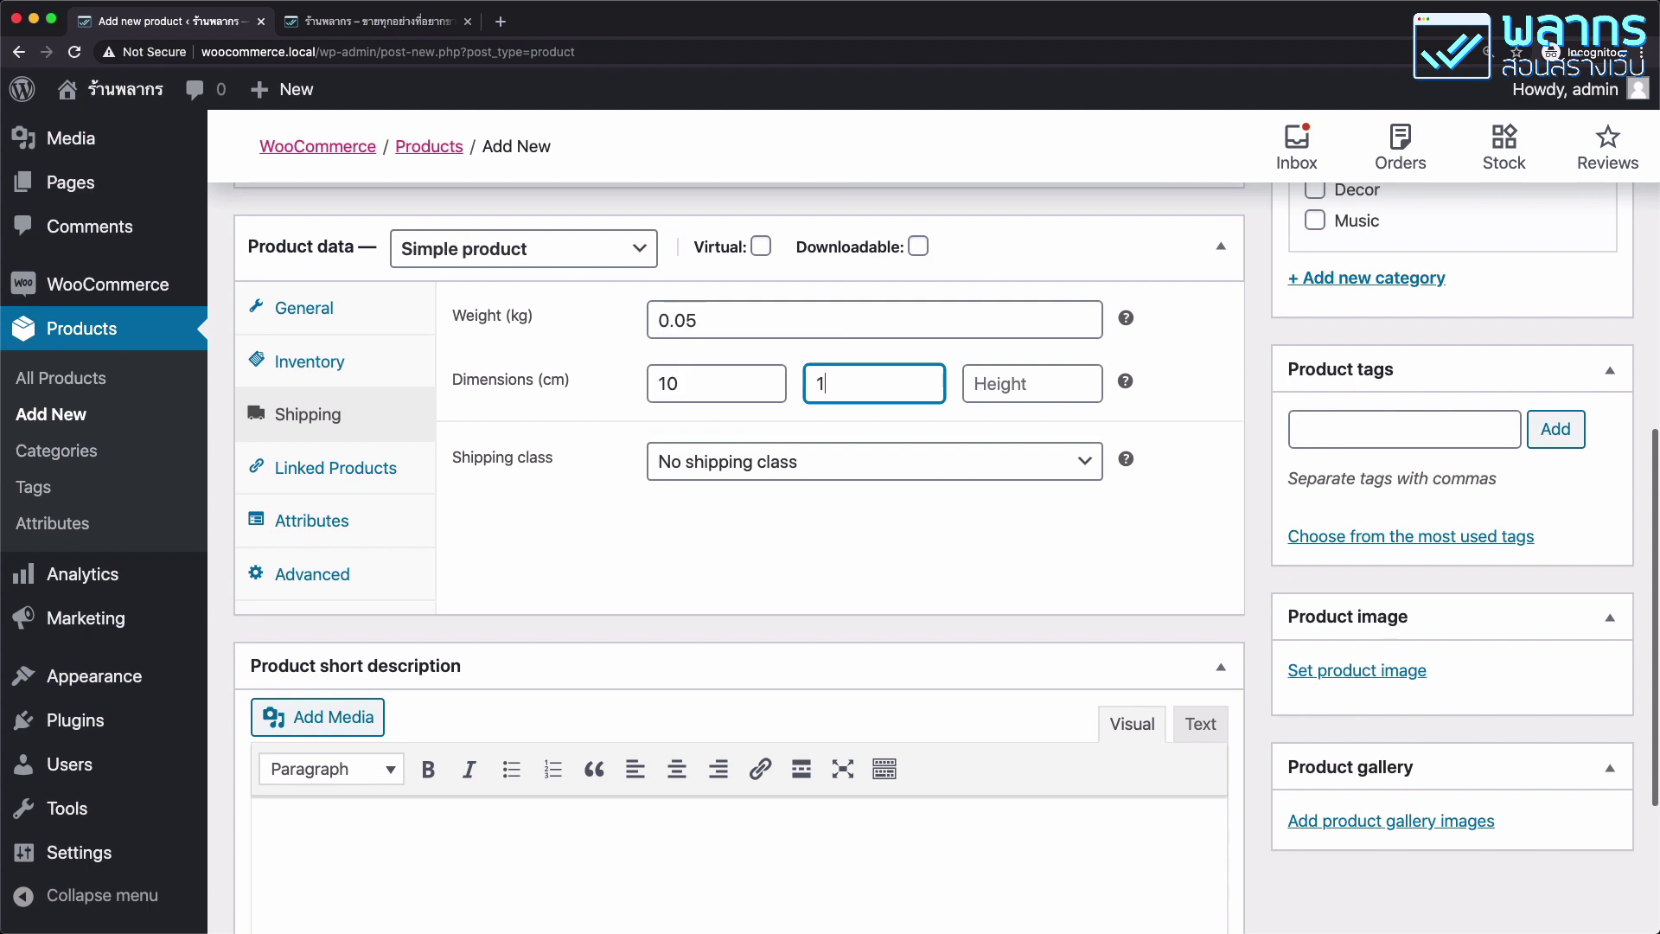
key("Tab")
type("10")
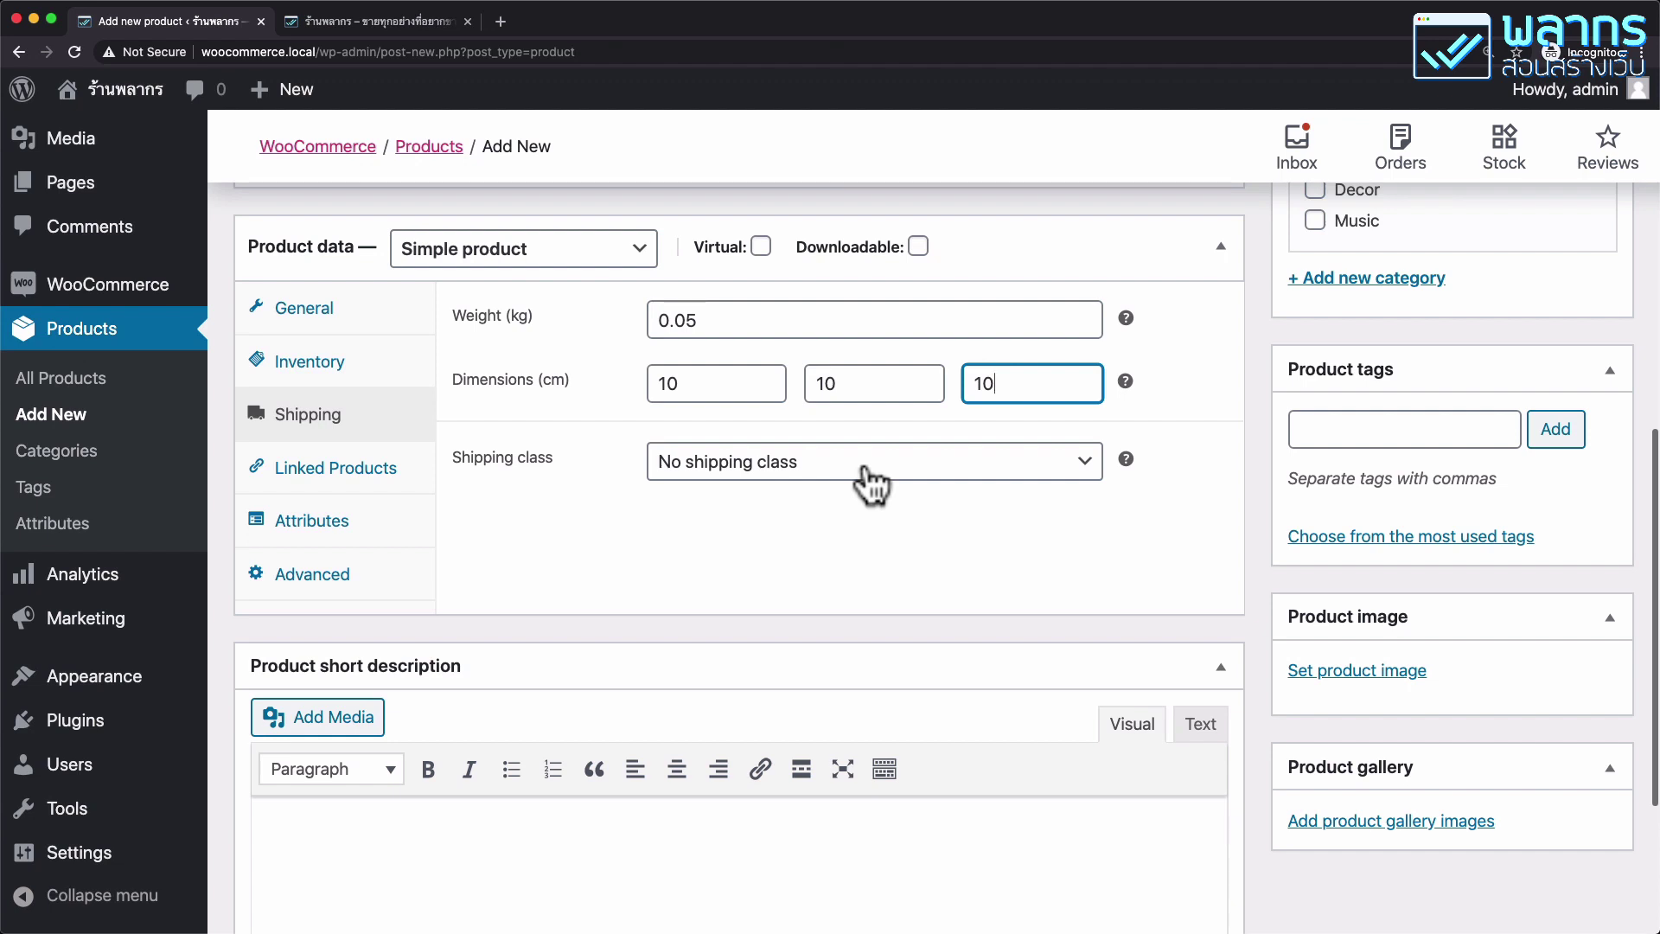
left_click(336, 471)
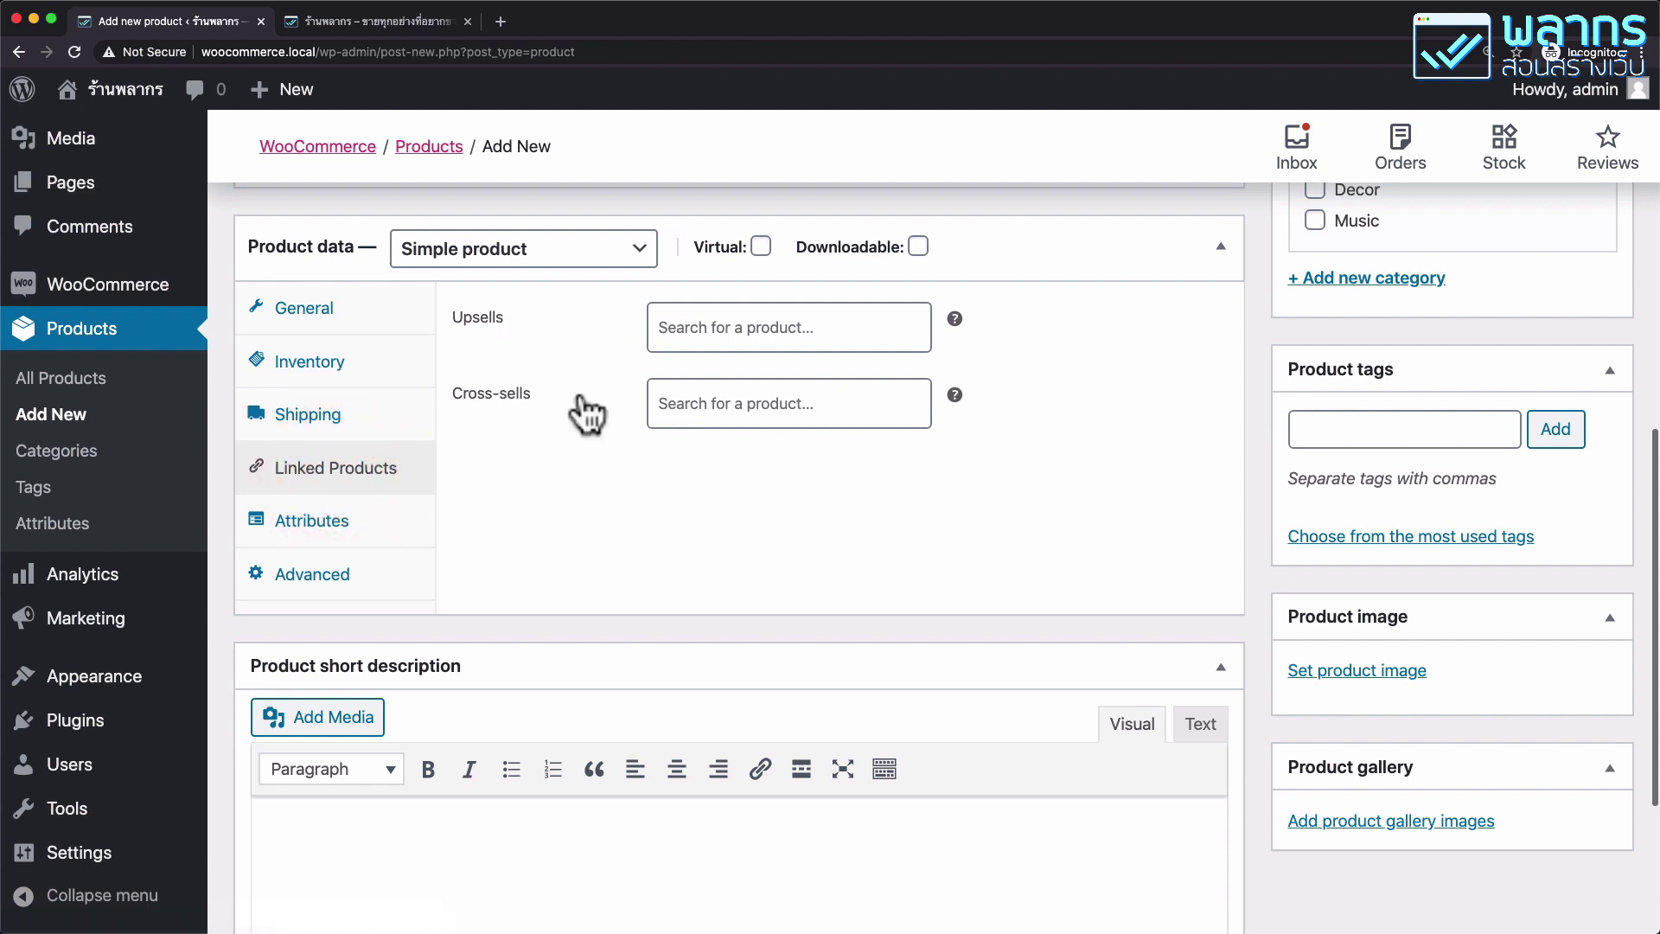
Add V-Neck T-Shirt as an upsell and Hoodie with Zipper as a cross-sell.
left_click(869, 328)
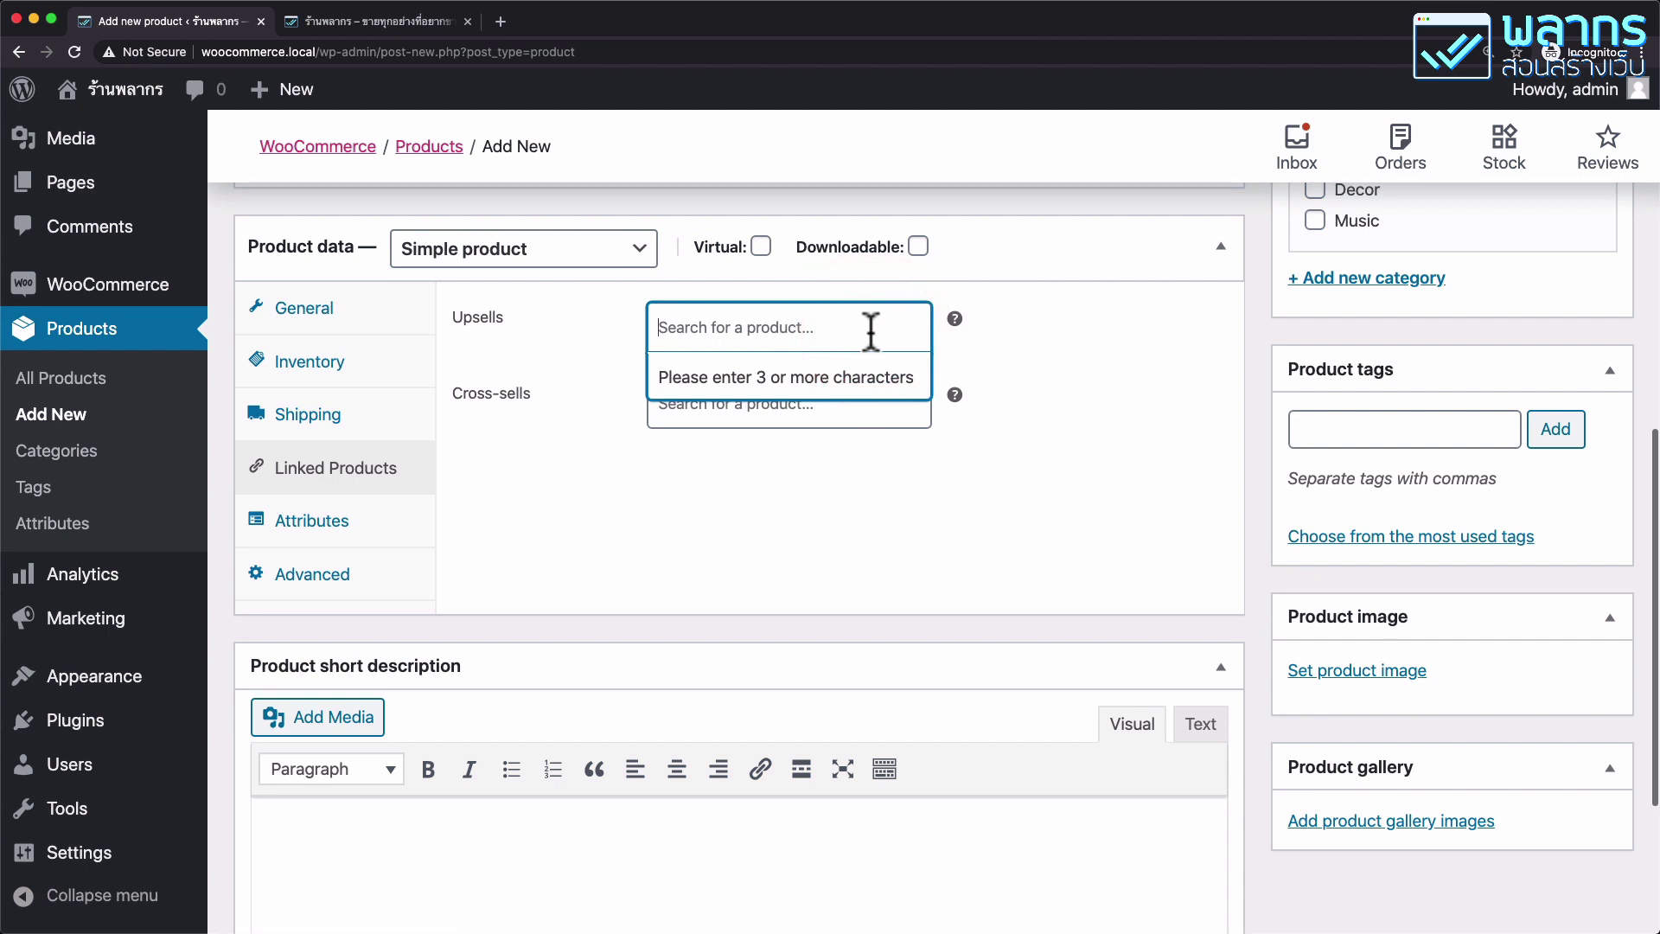
type("shi")
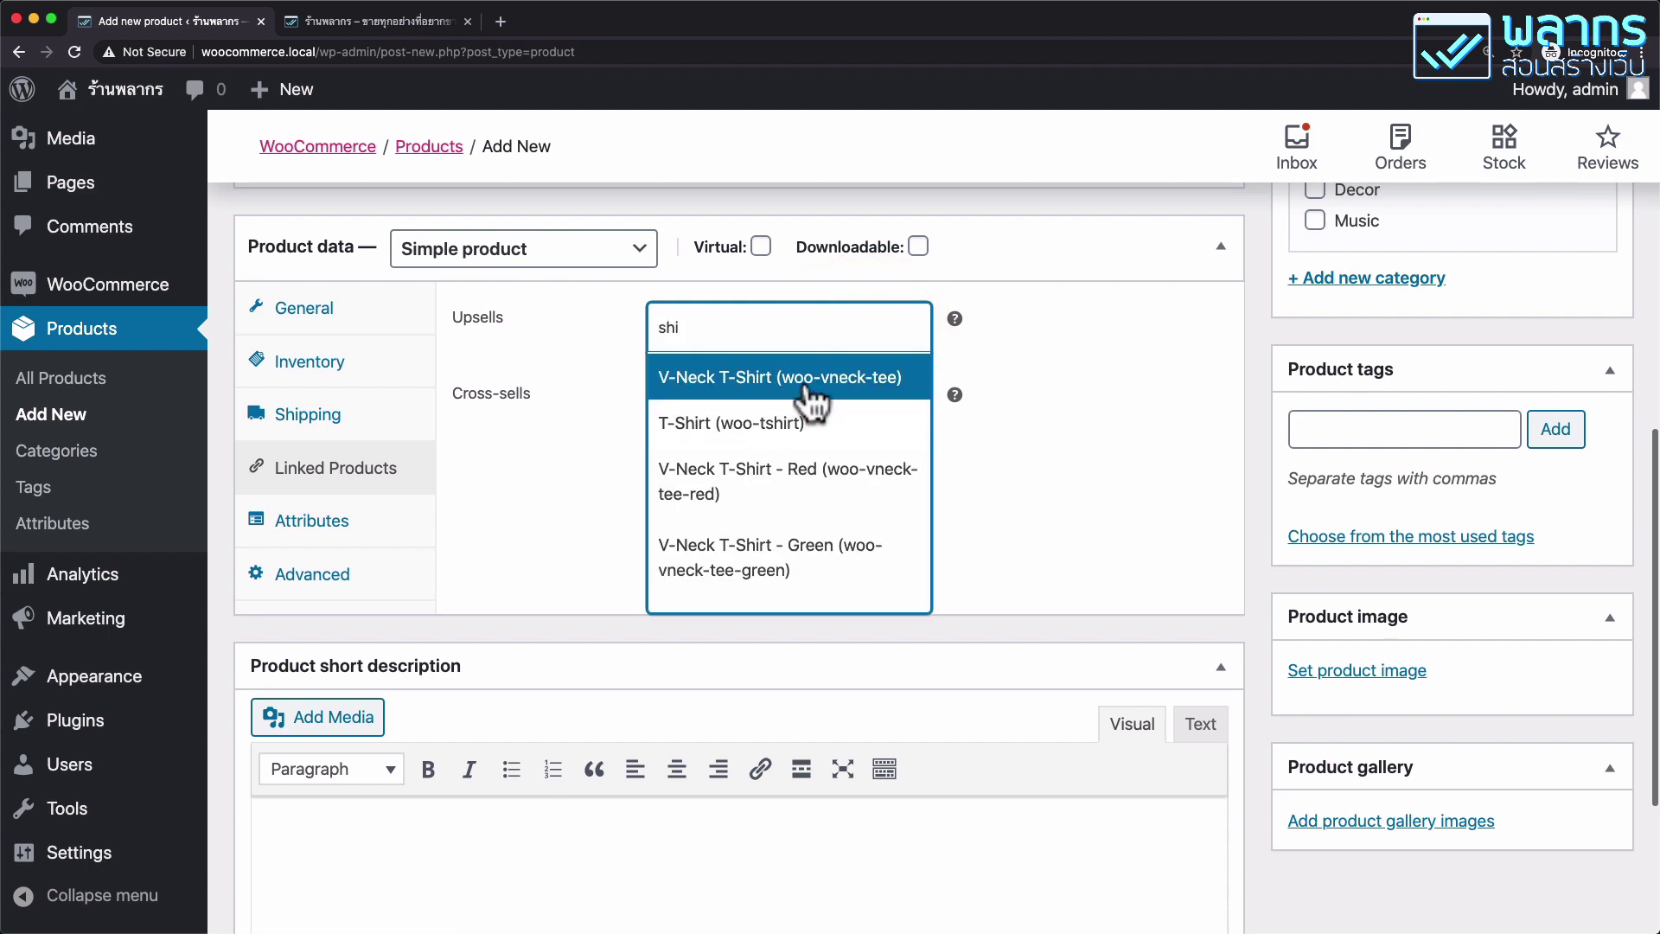
left_click(809, 380)
left_click(712, 440)
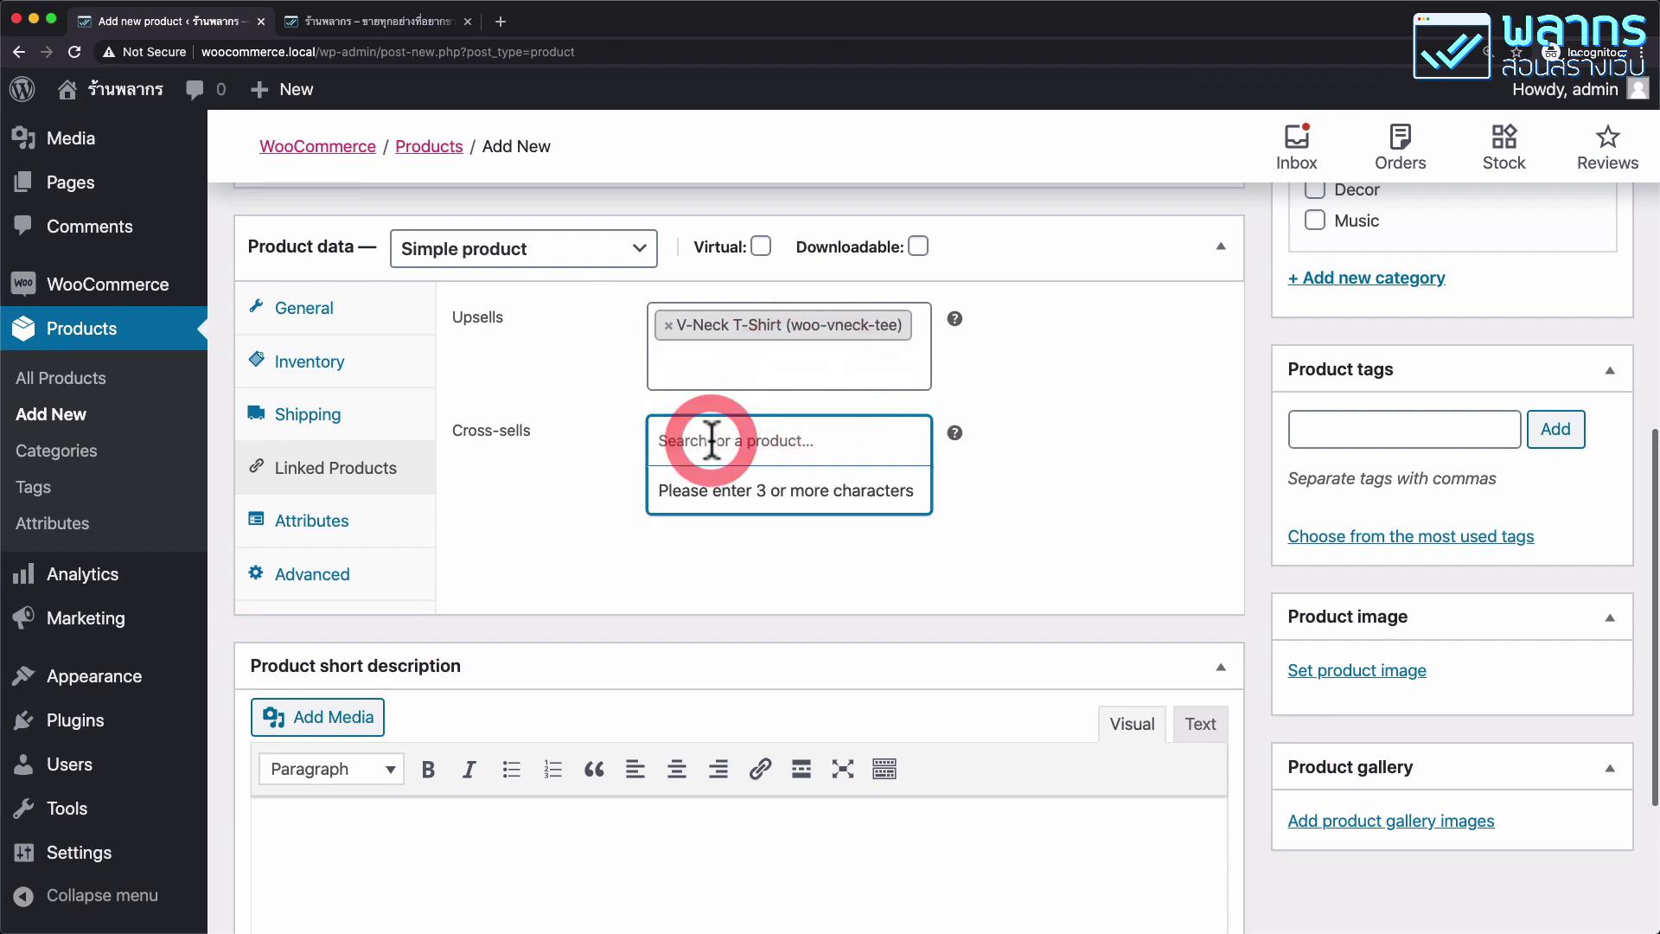
type("at")
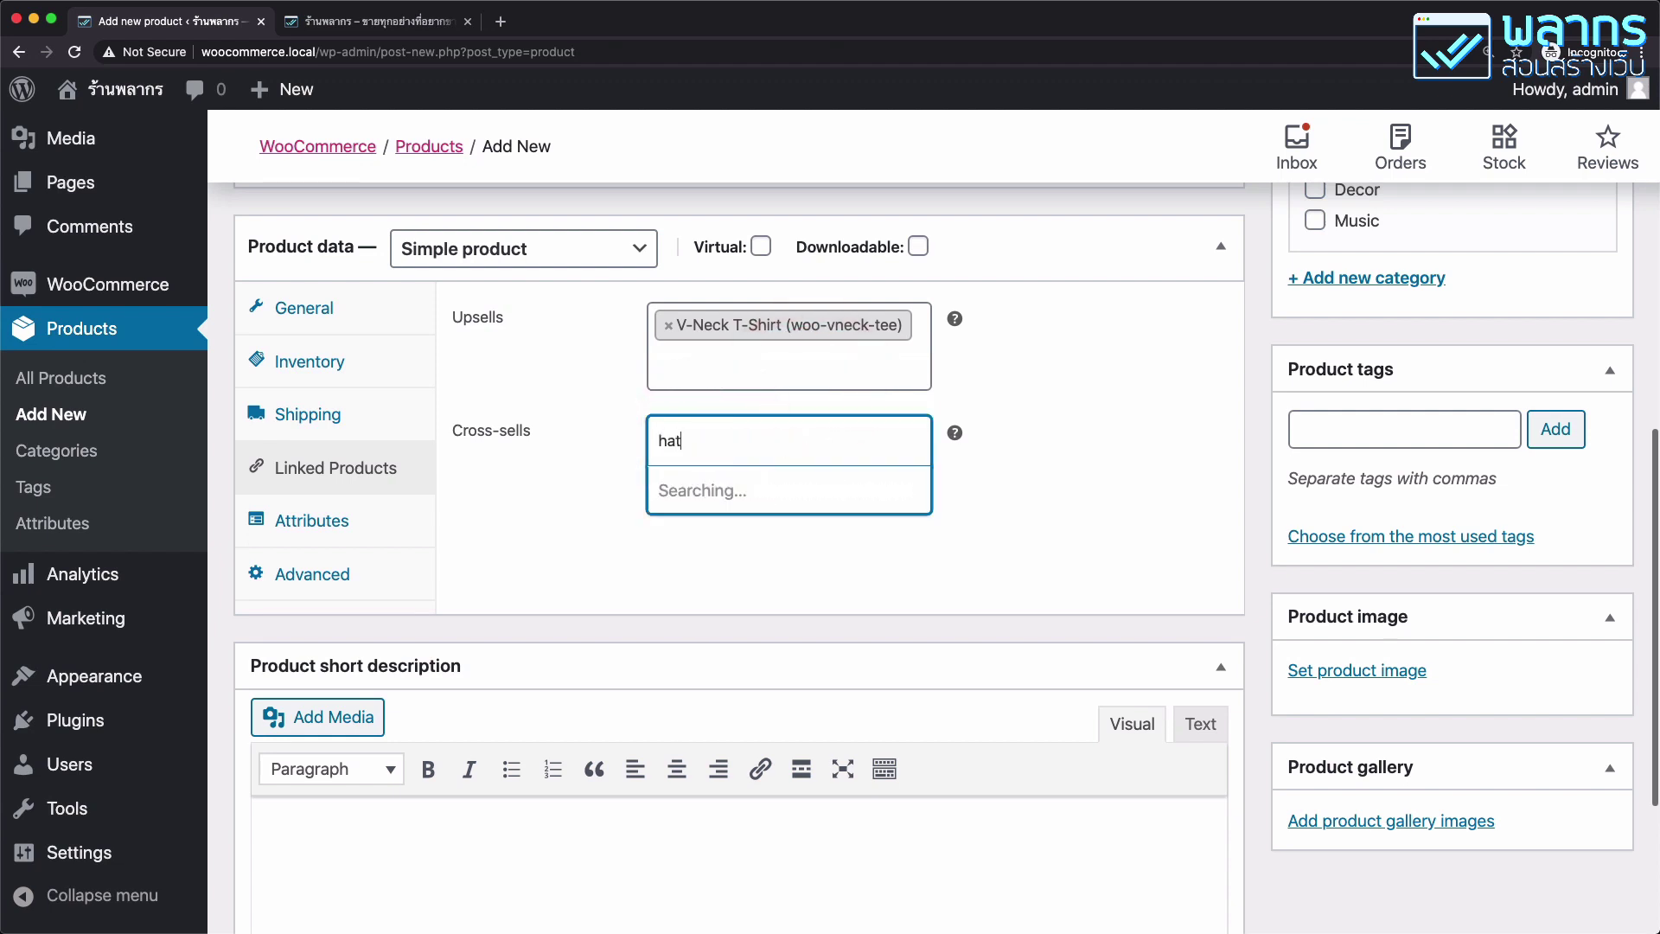
key("BackSpace")
key("BackSpace")
key("BackSpace")
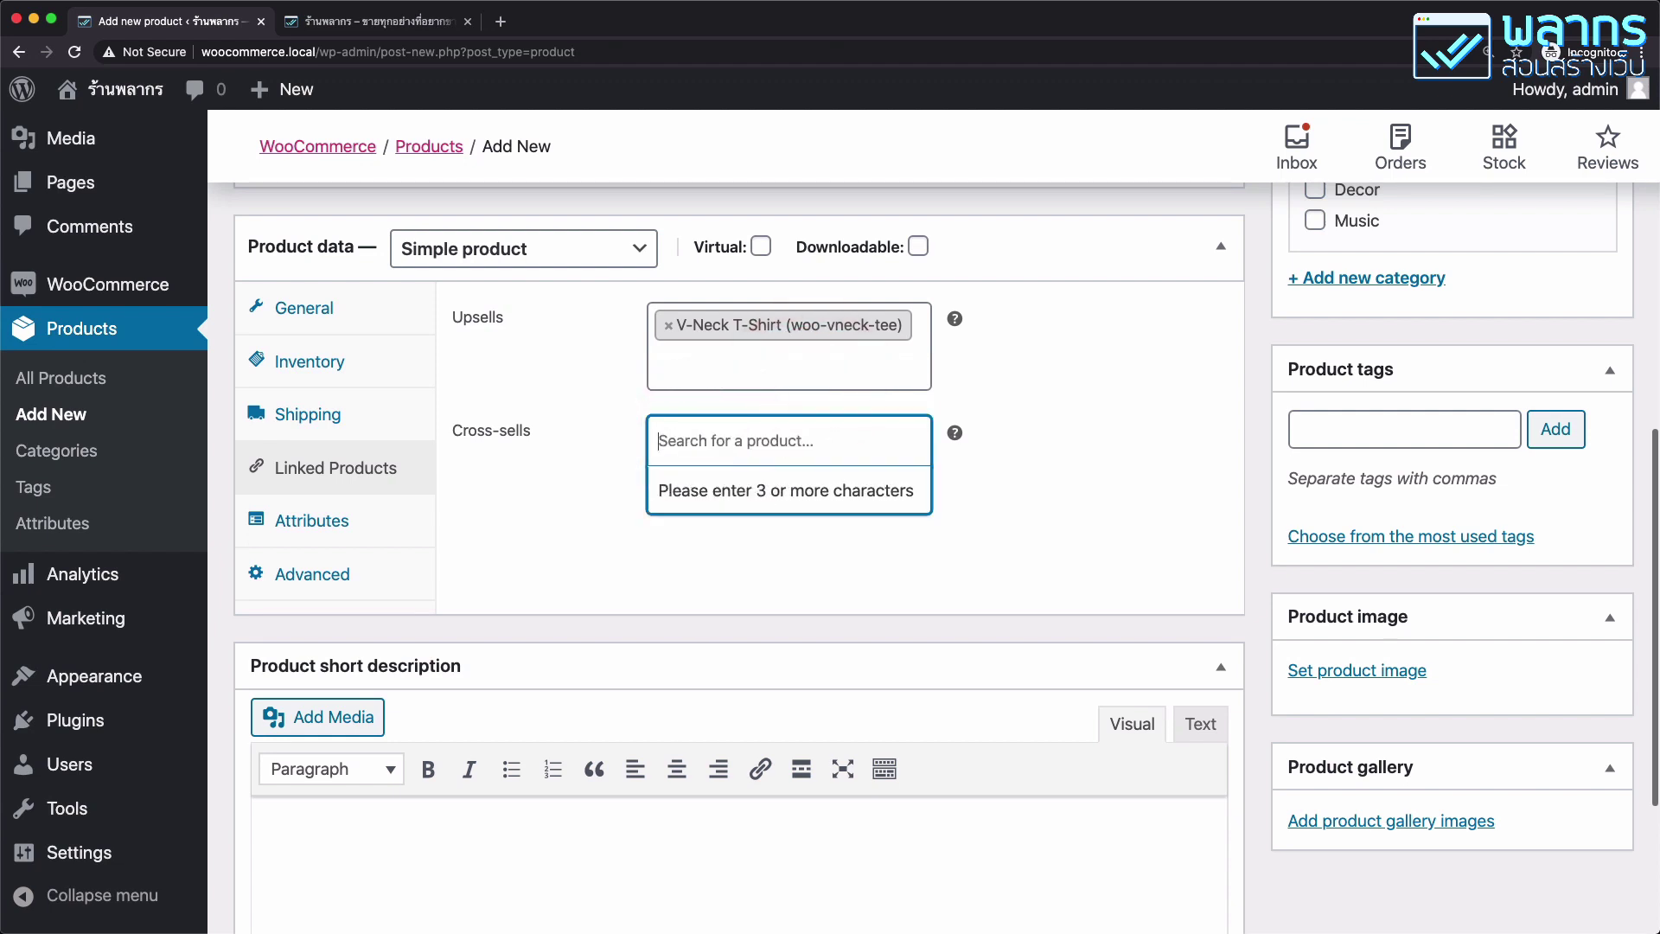
type("hood")
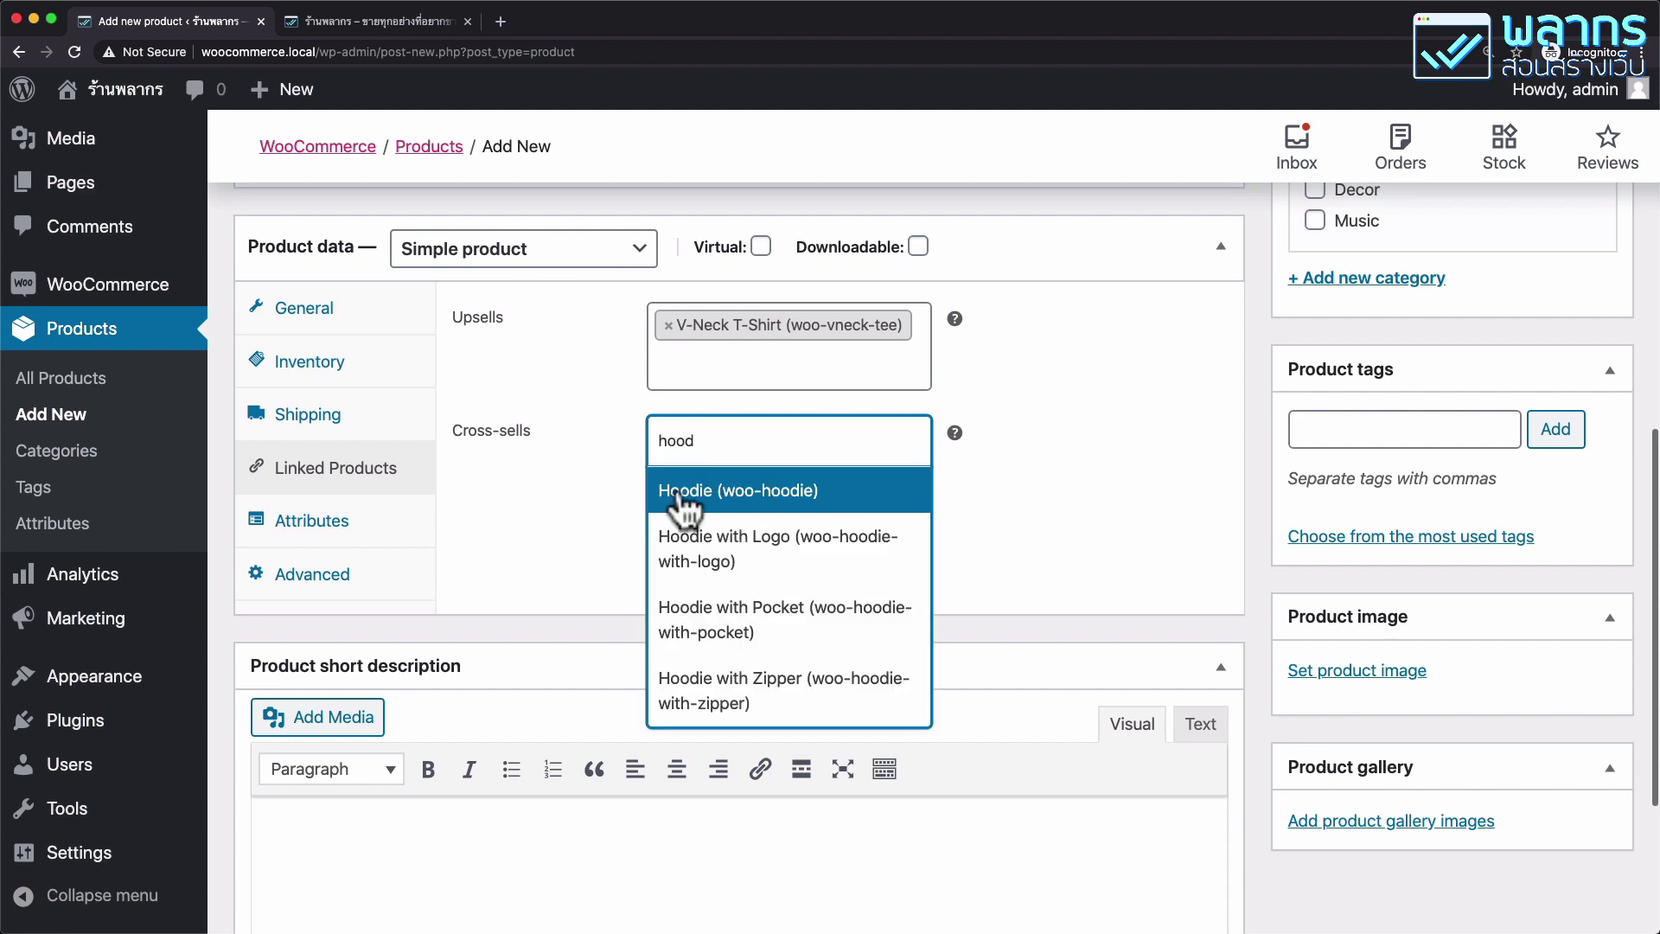
left_click(755, 709)
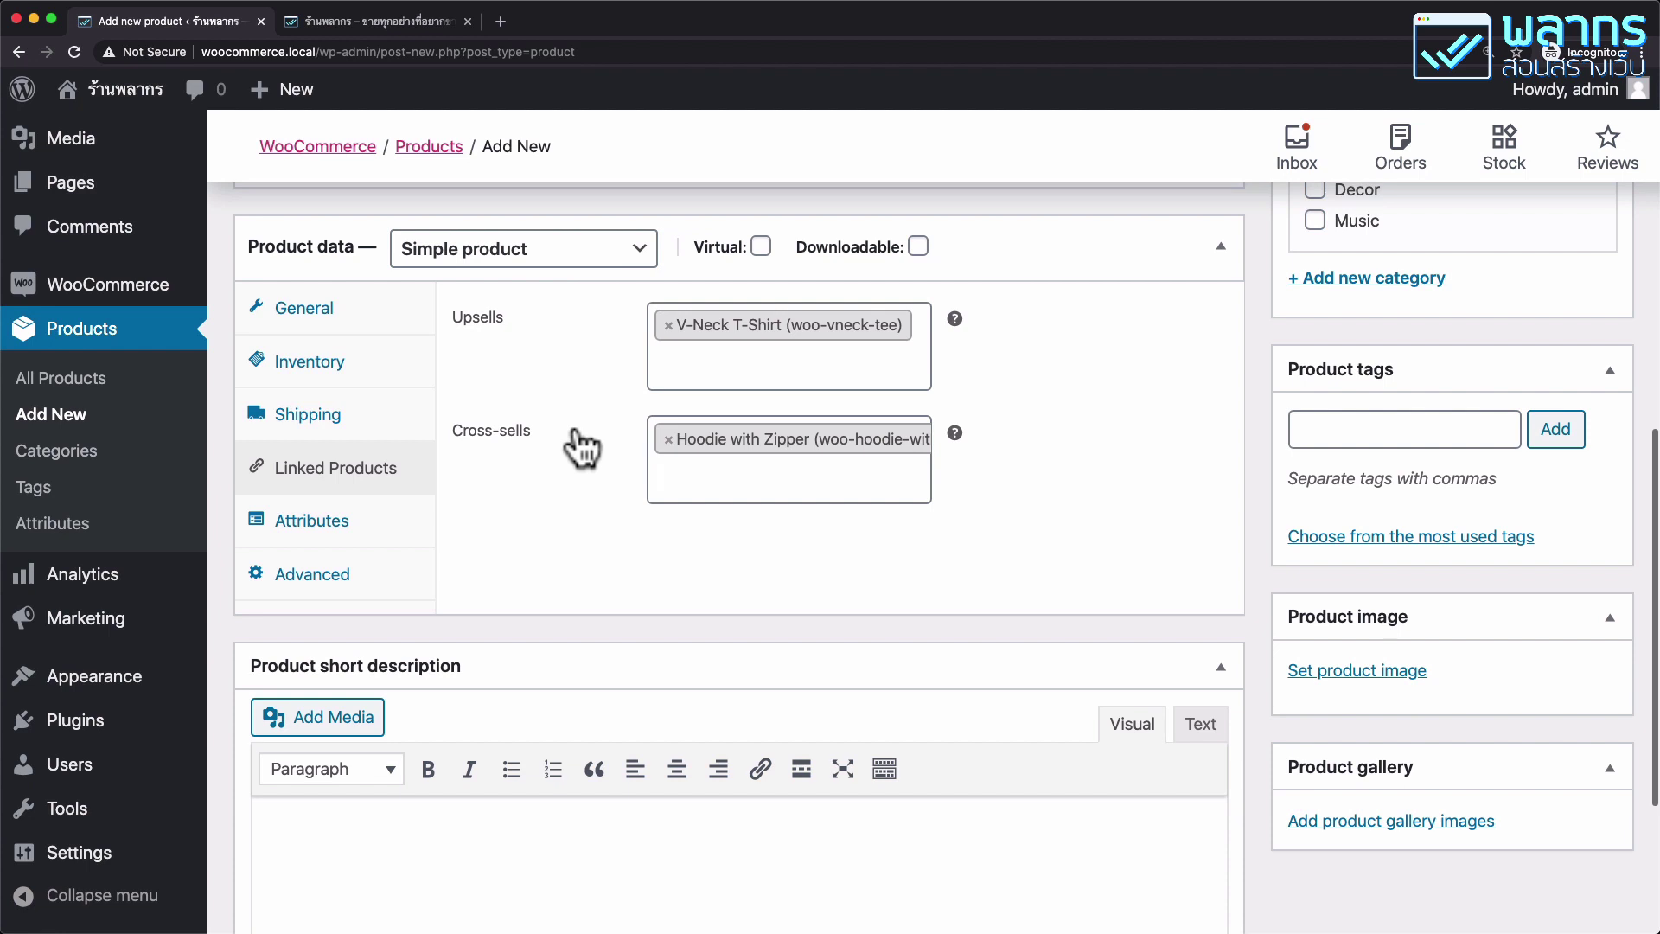
left_click(398, 519)
scroll(596, 471, "down", 1)
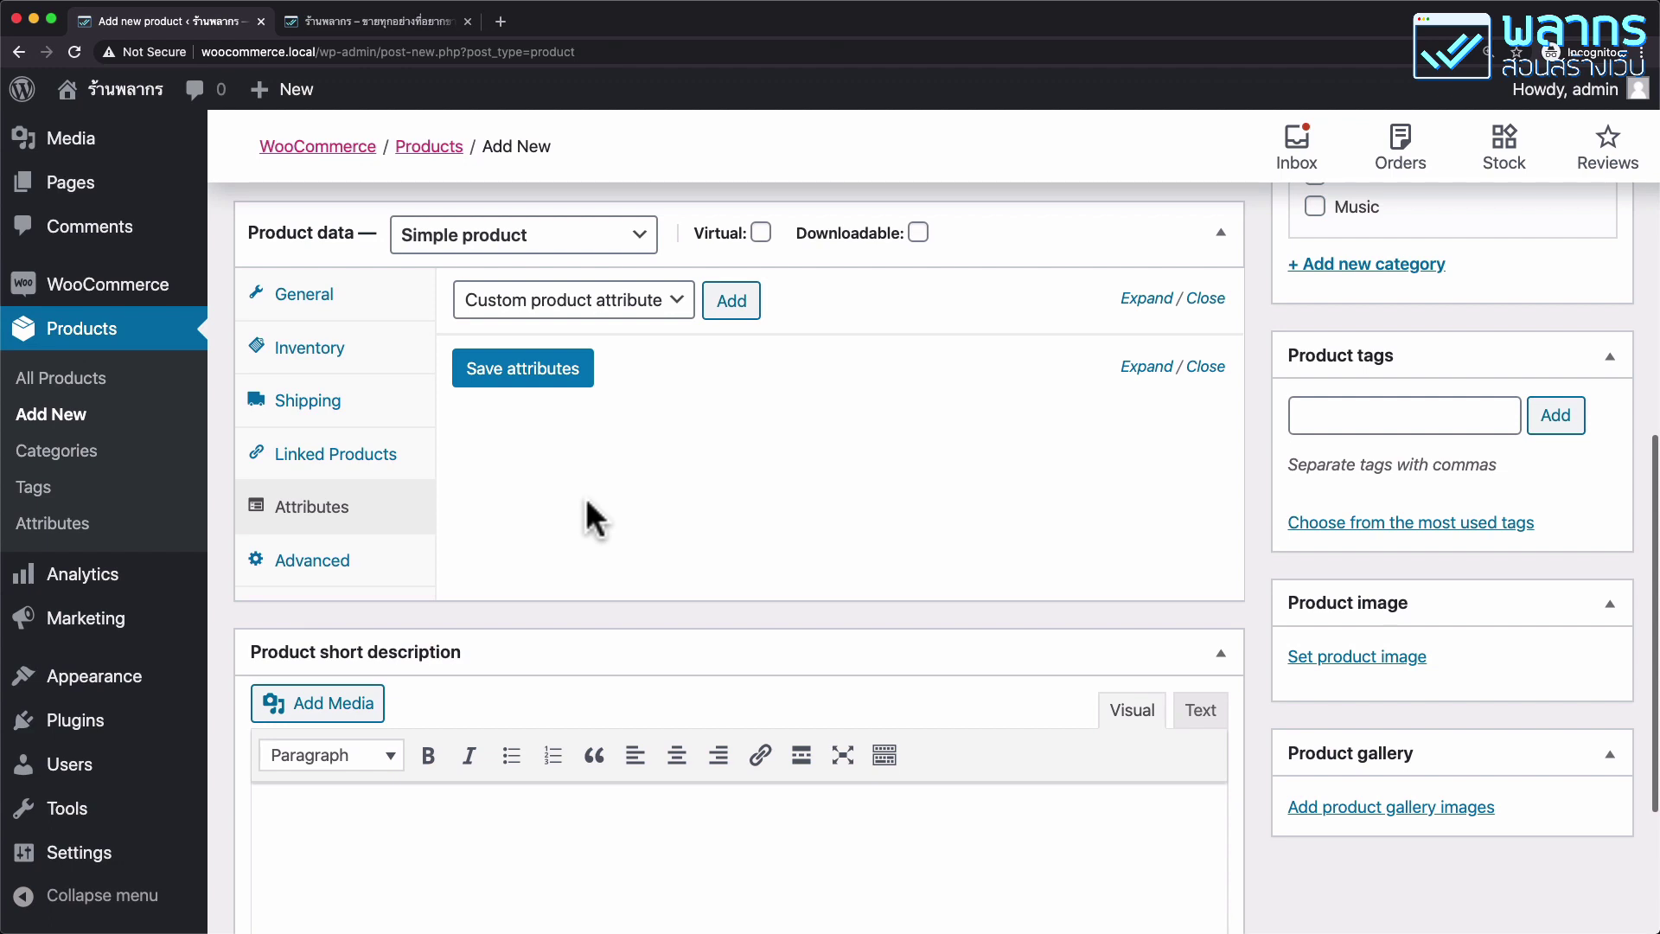
Show the Advanced settings, leaving the purchase note empty and reviews enabled.
left_click(356, 557)
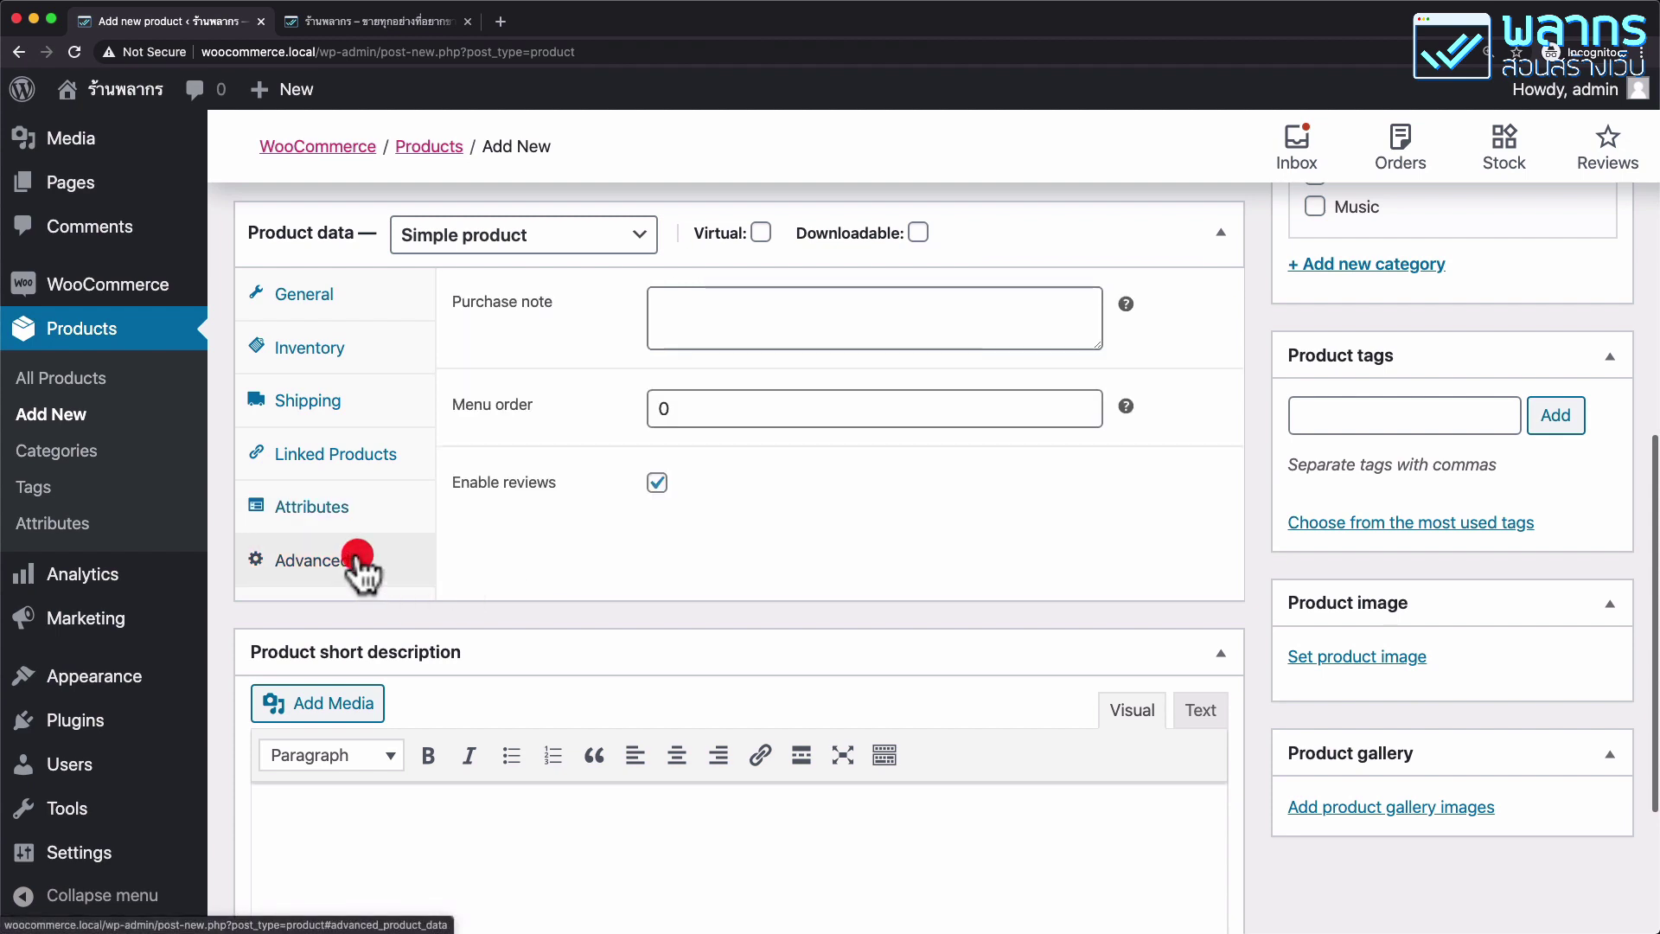
left_click(964, 311)
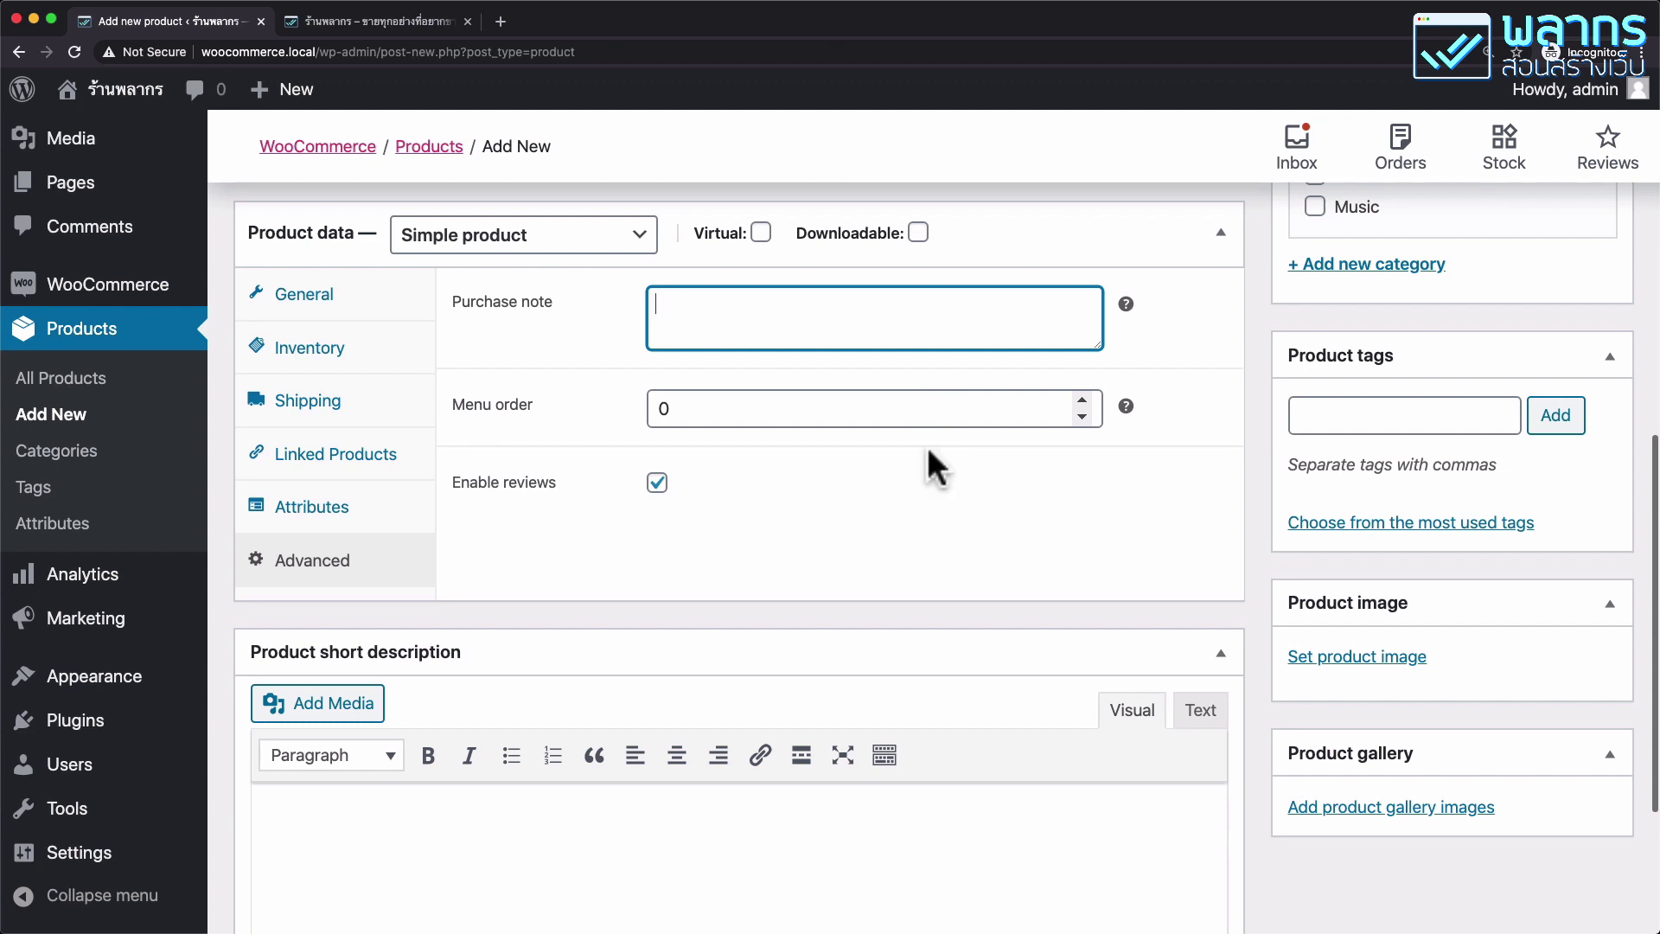
scroll(686, 510, "down", 1)
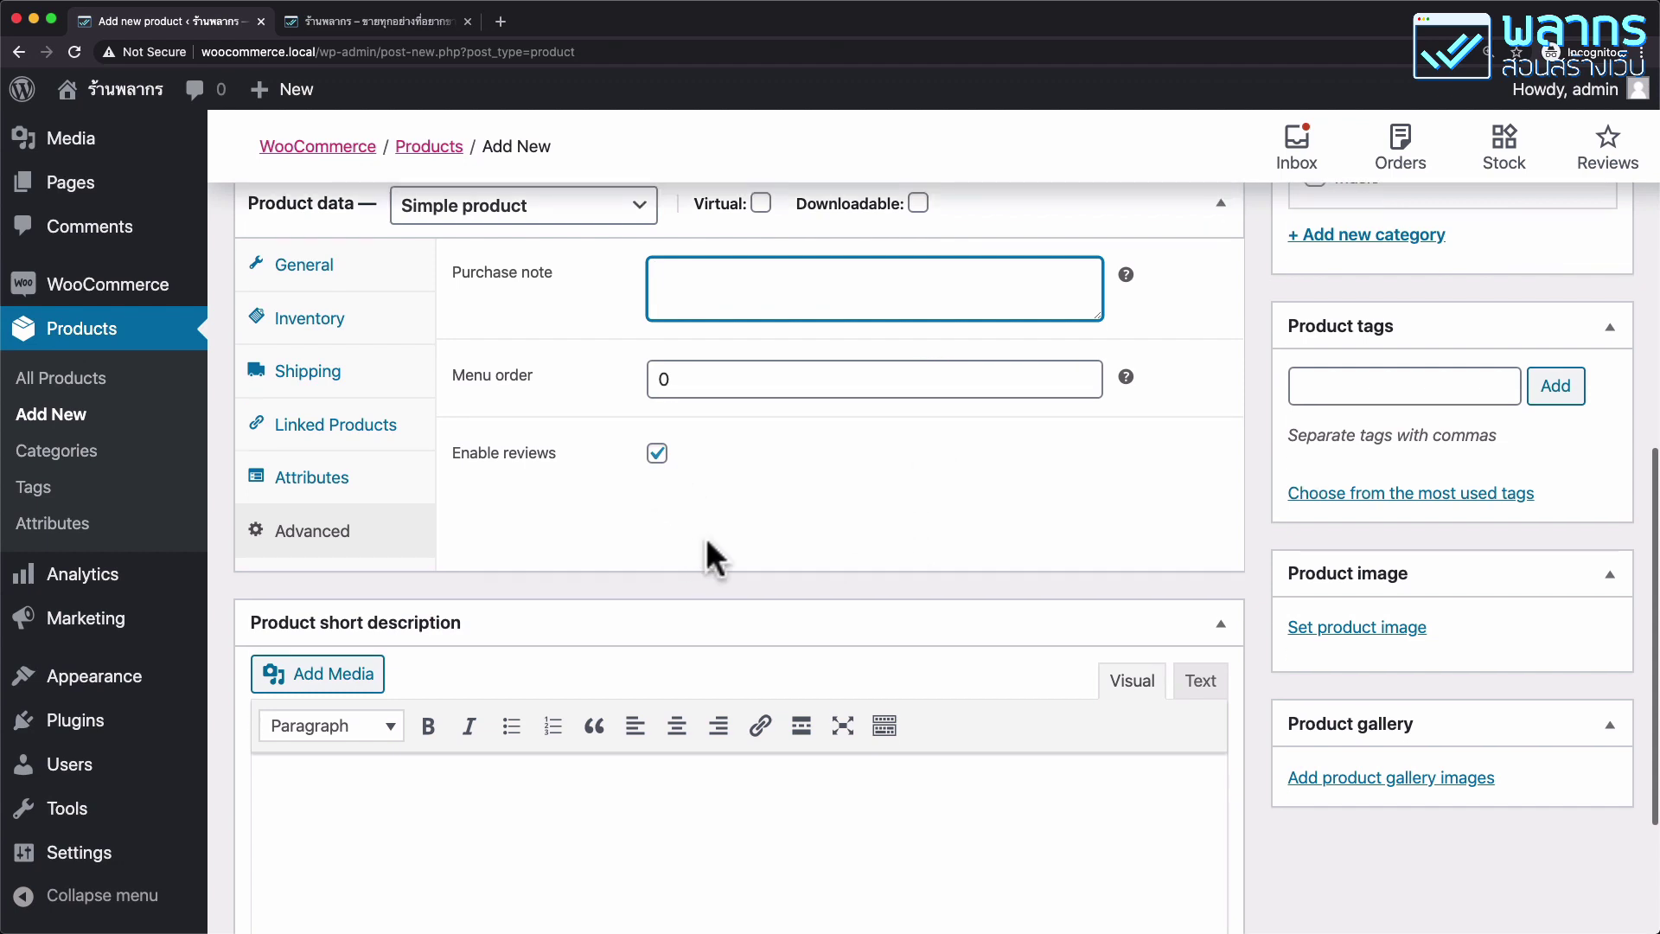
left_click(657, 455)
left_click(657, 455)
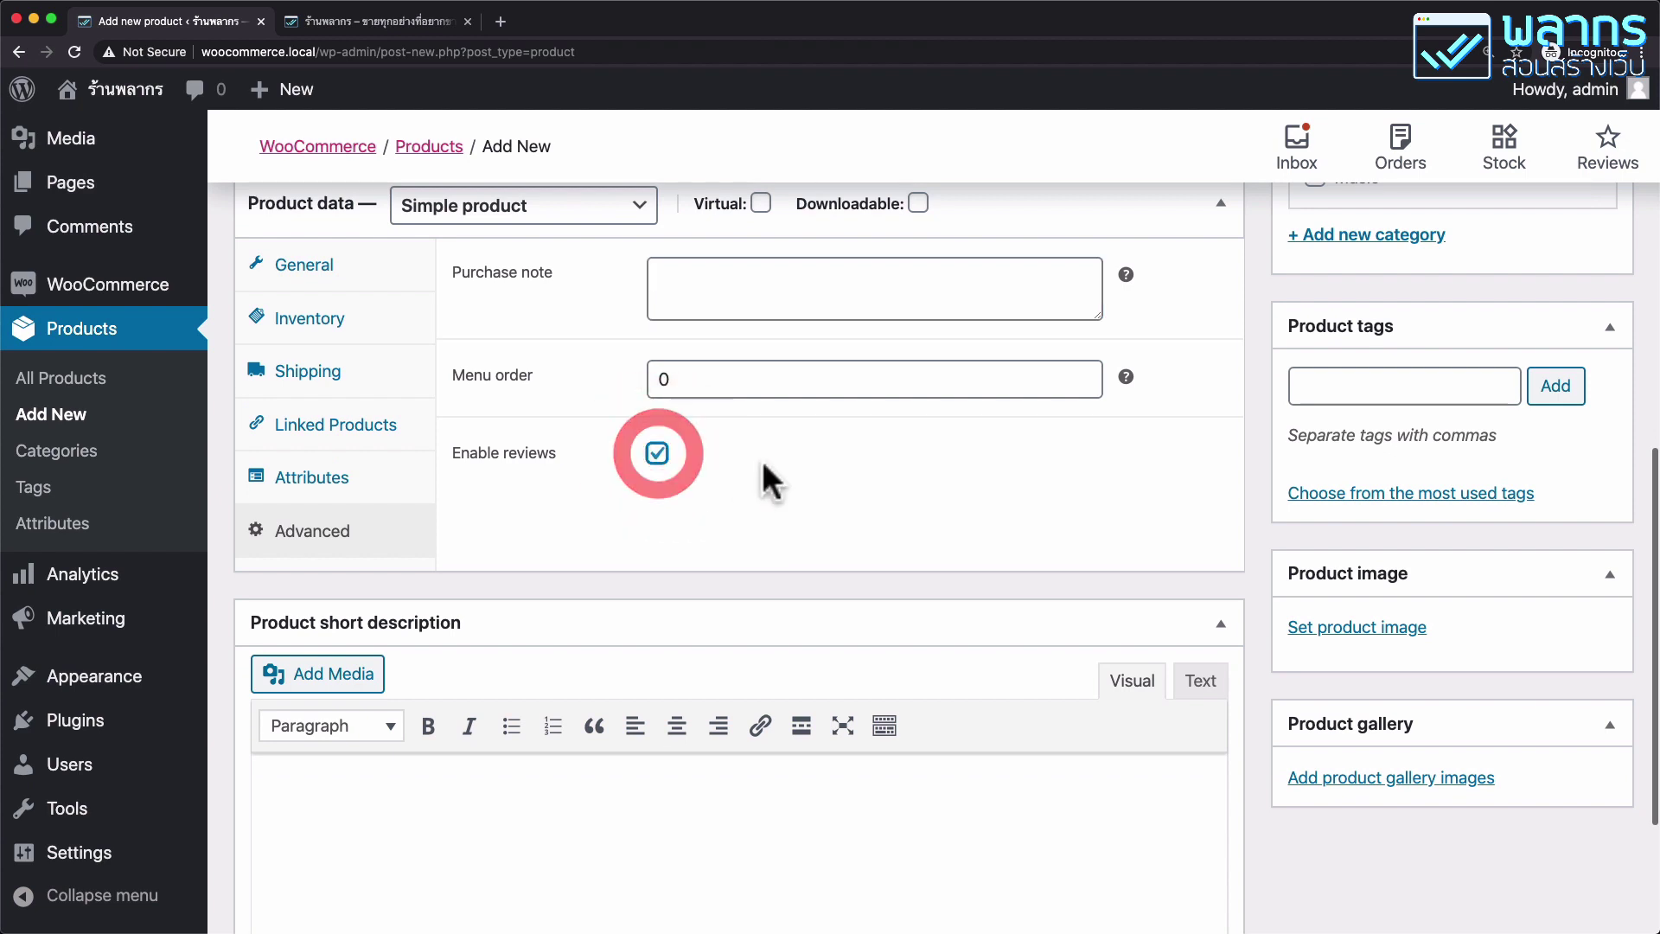
Type 'คำอธิบายแบบสั้น' into the Product short description editor.
scroll(761, 460, "down", 3)
left_click(536, 638)
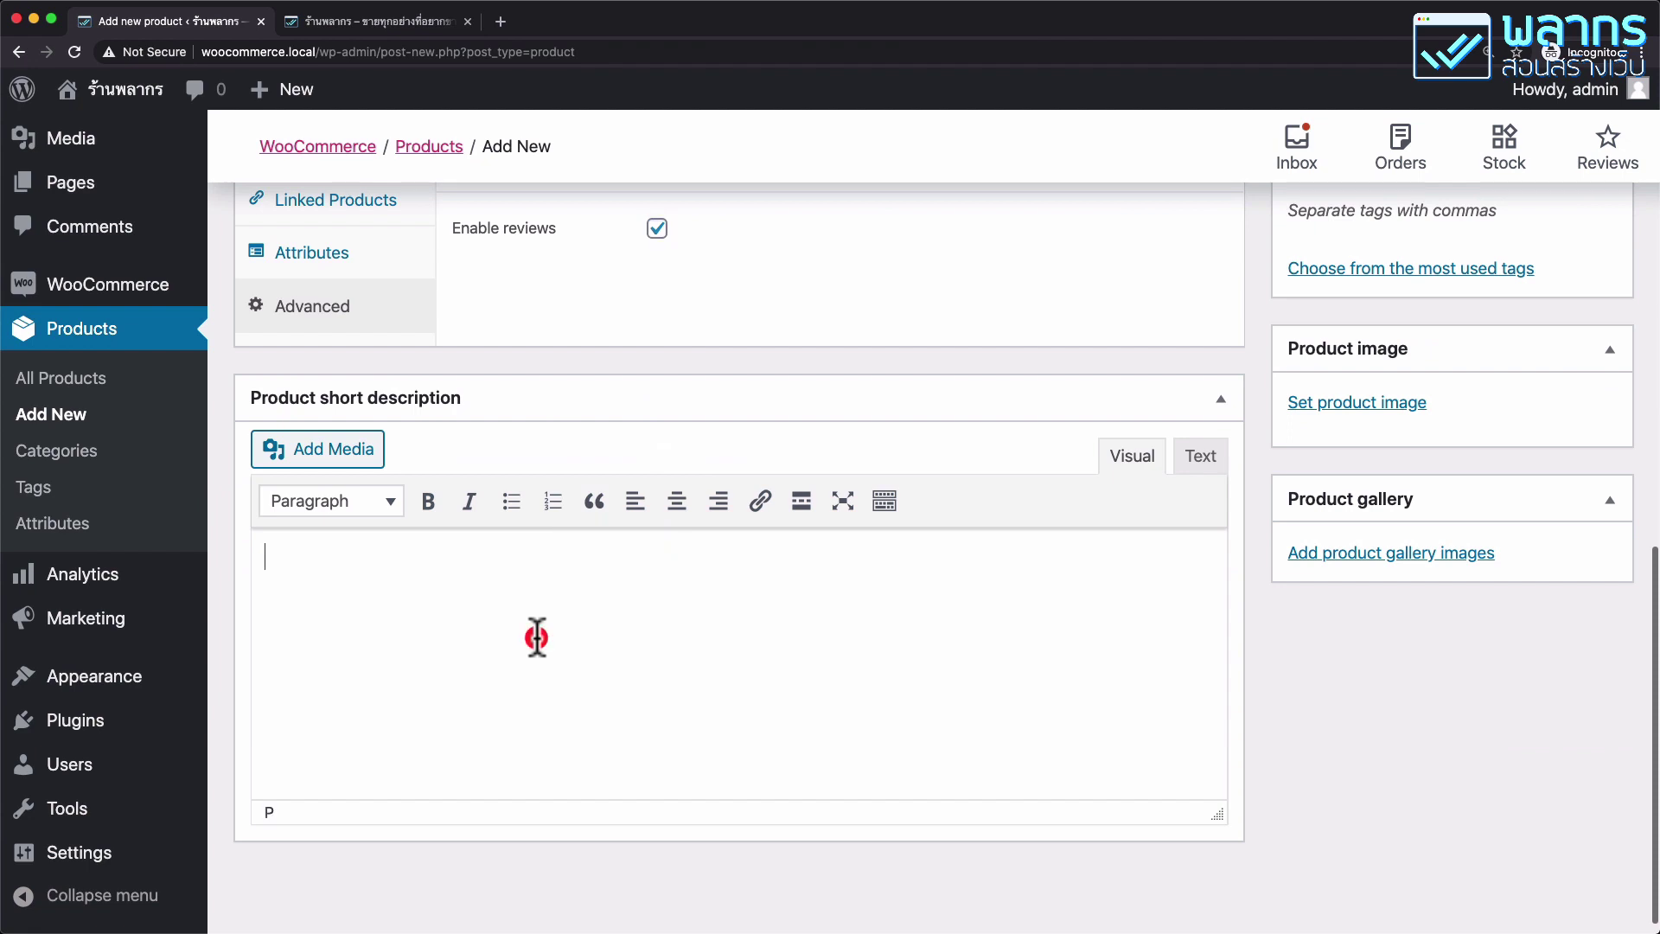
type("คำอธิบายแบบสั้น")
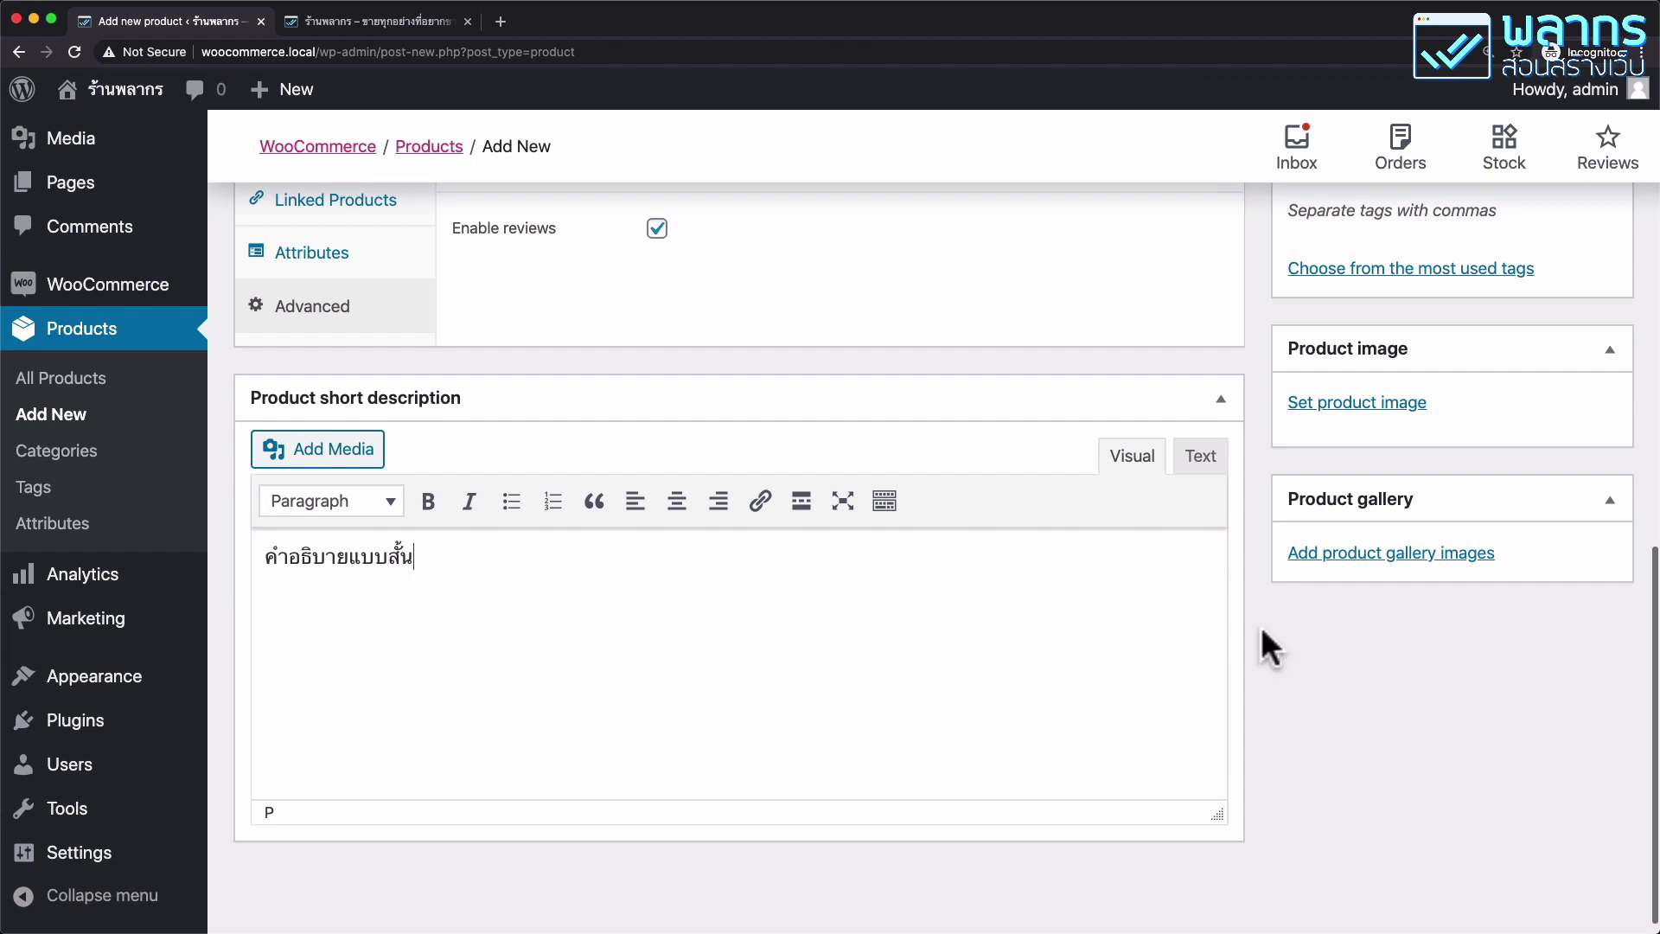
left_click(1516, 396)
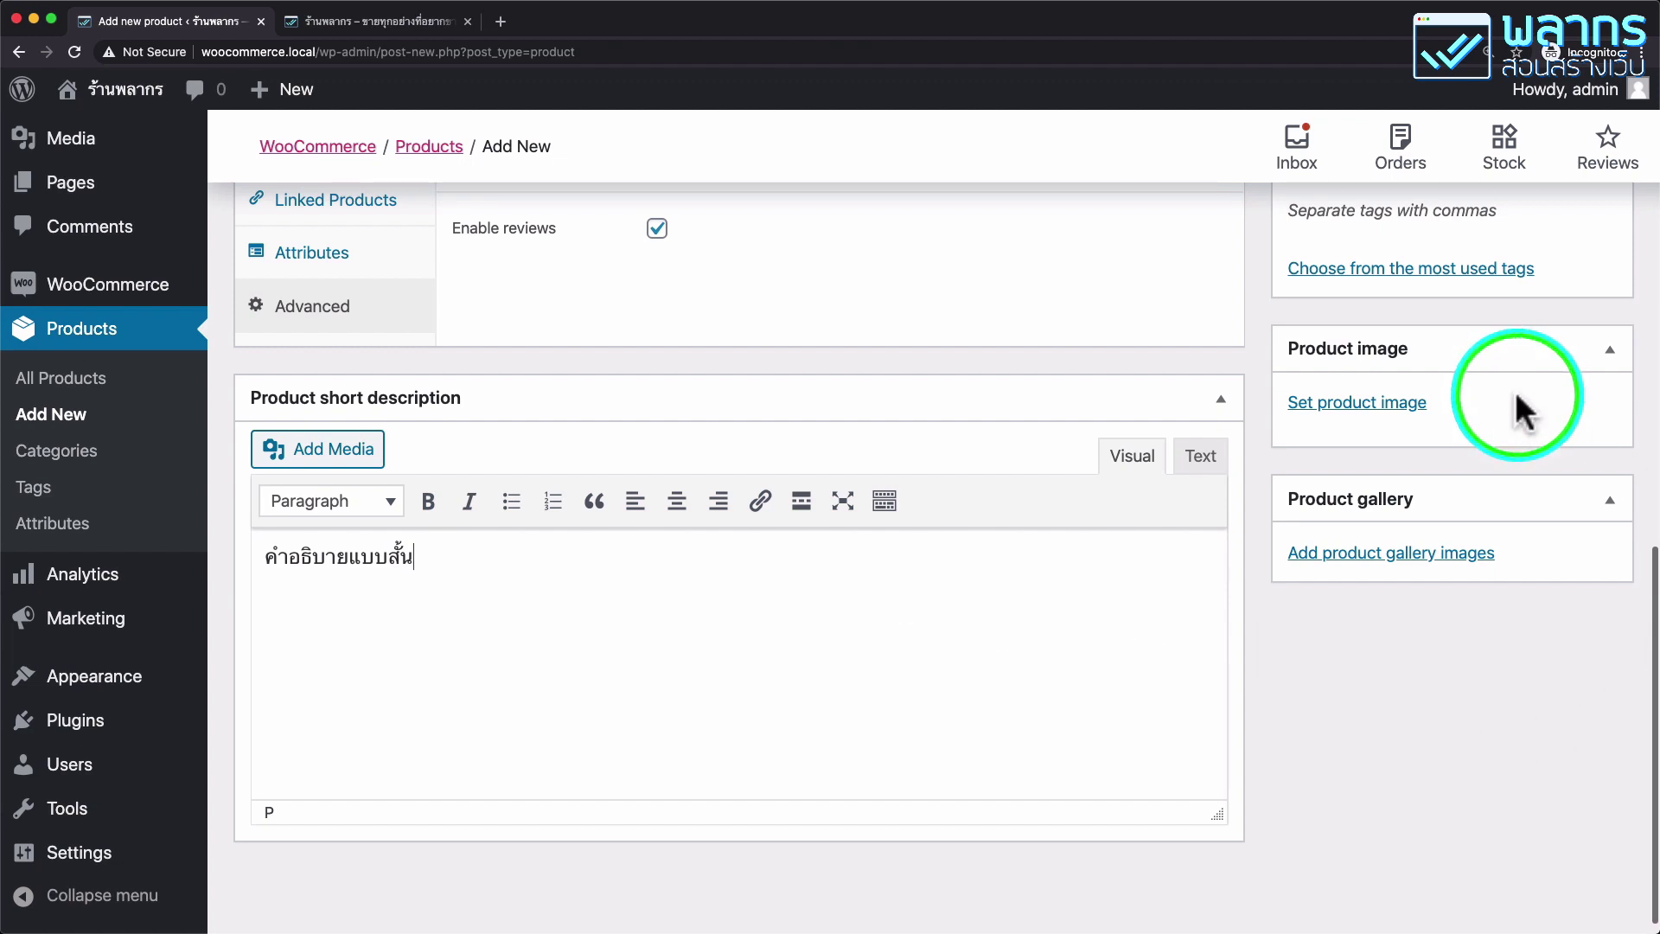
Upload shirt-01.png from teaching/wordpress-class-assets/images/products-set-02 and set it as product image.
left_click(1406, 403)
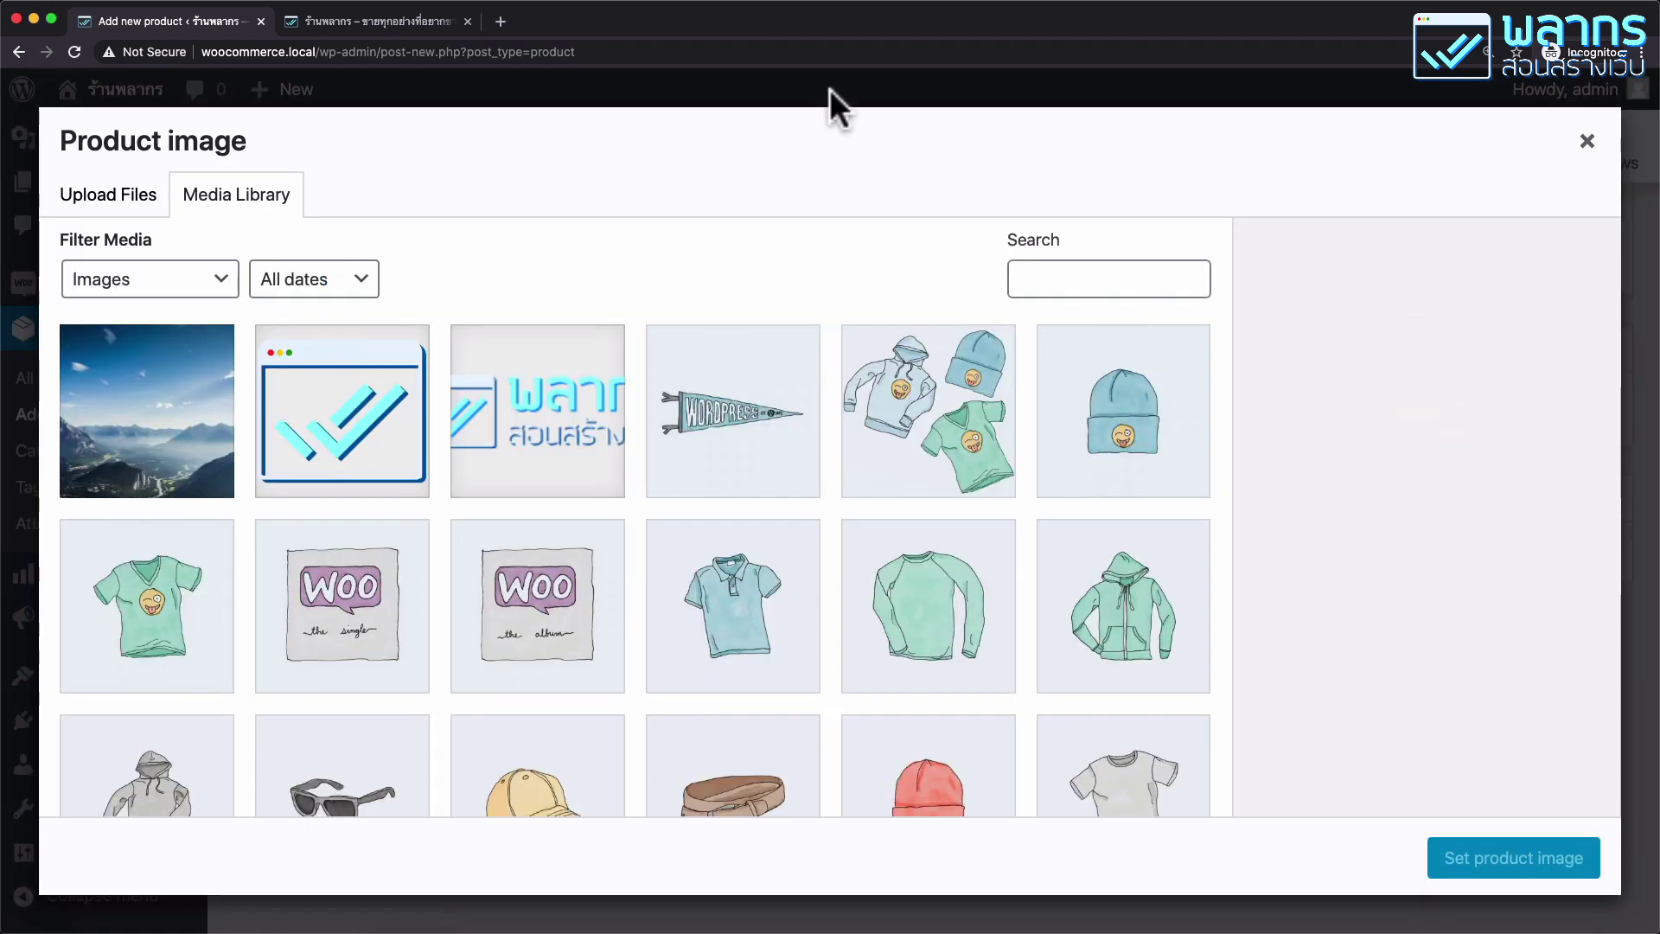
left_click(121, 195)
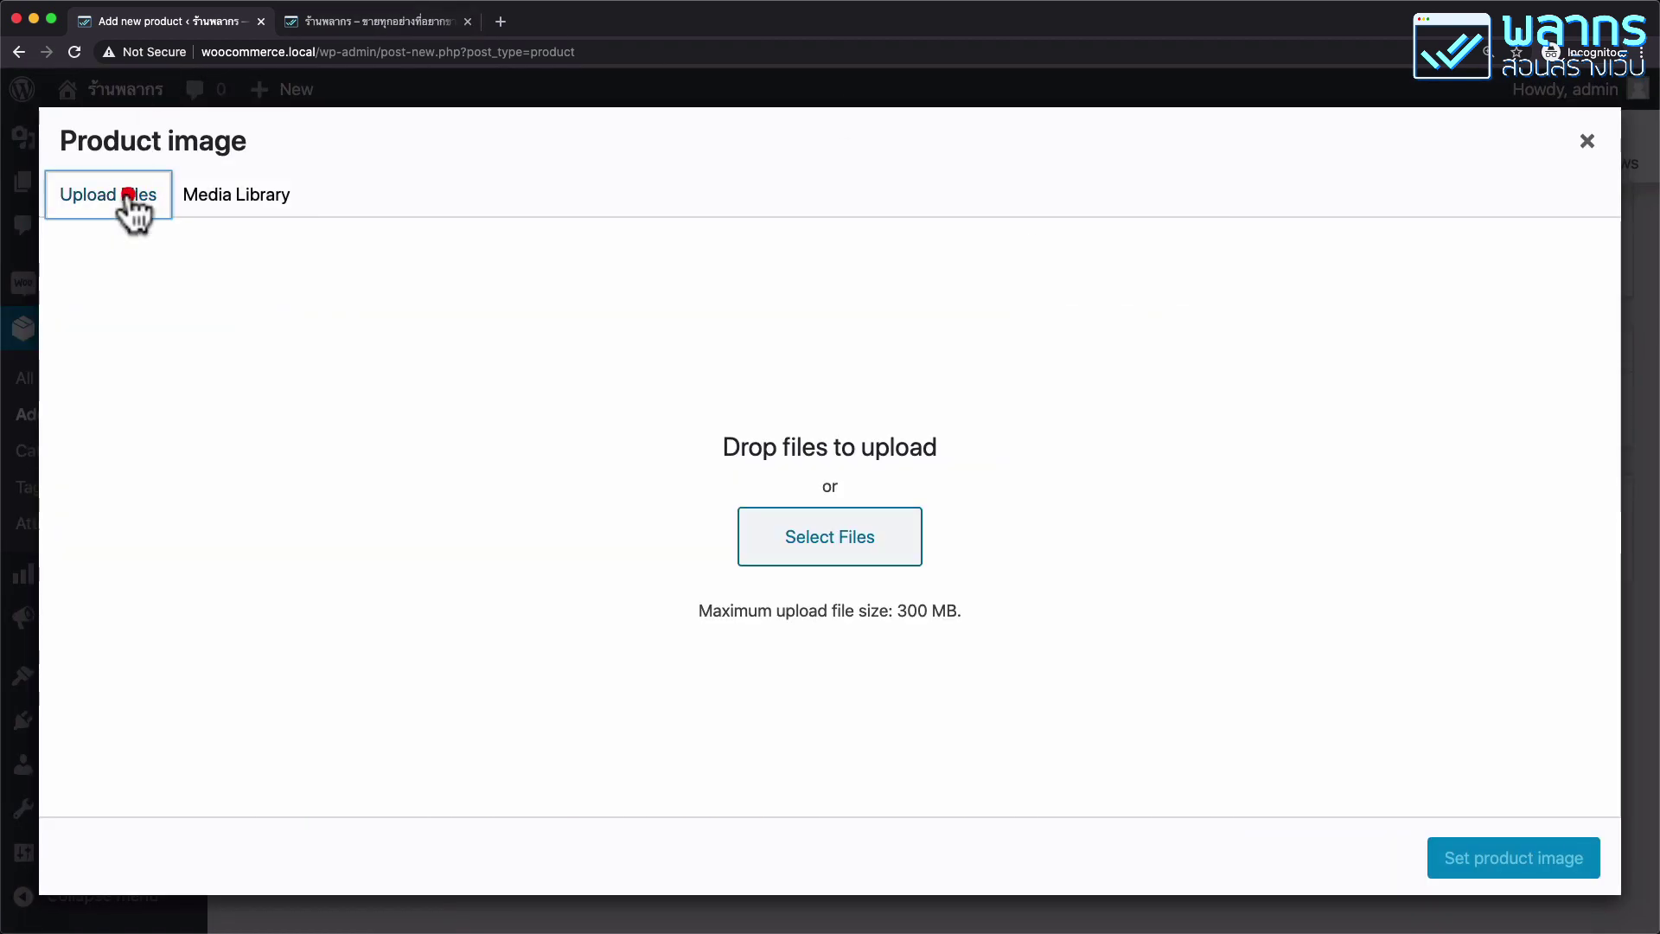
left_click(852, 536)
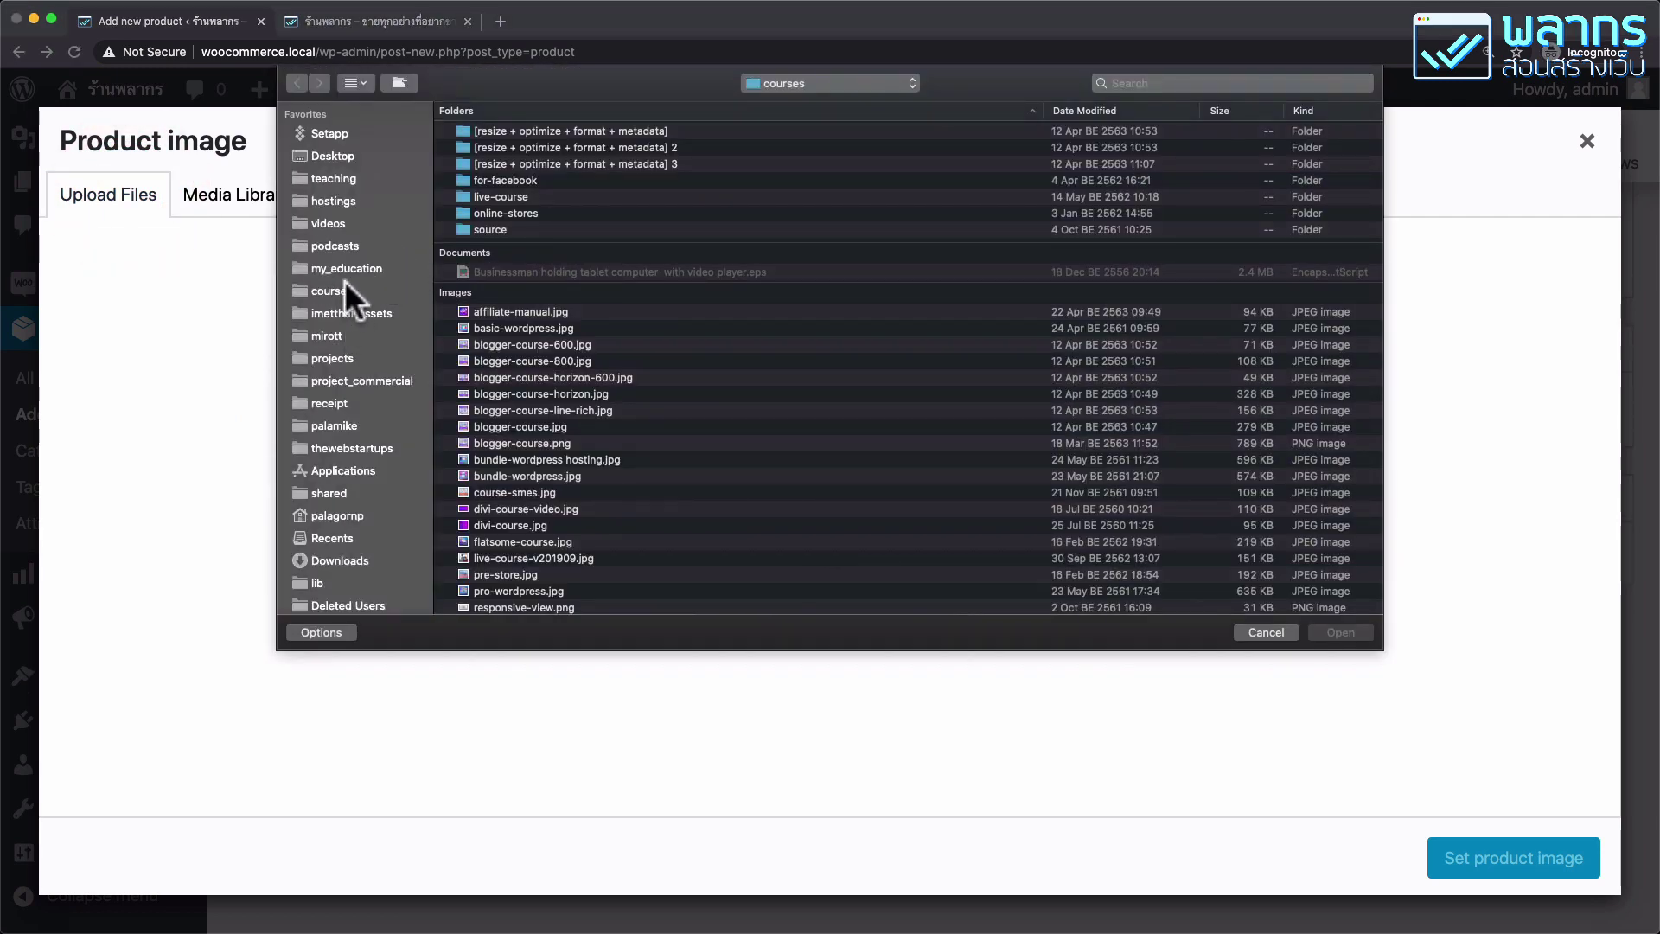
left_click(341, 179)
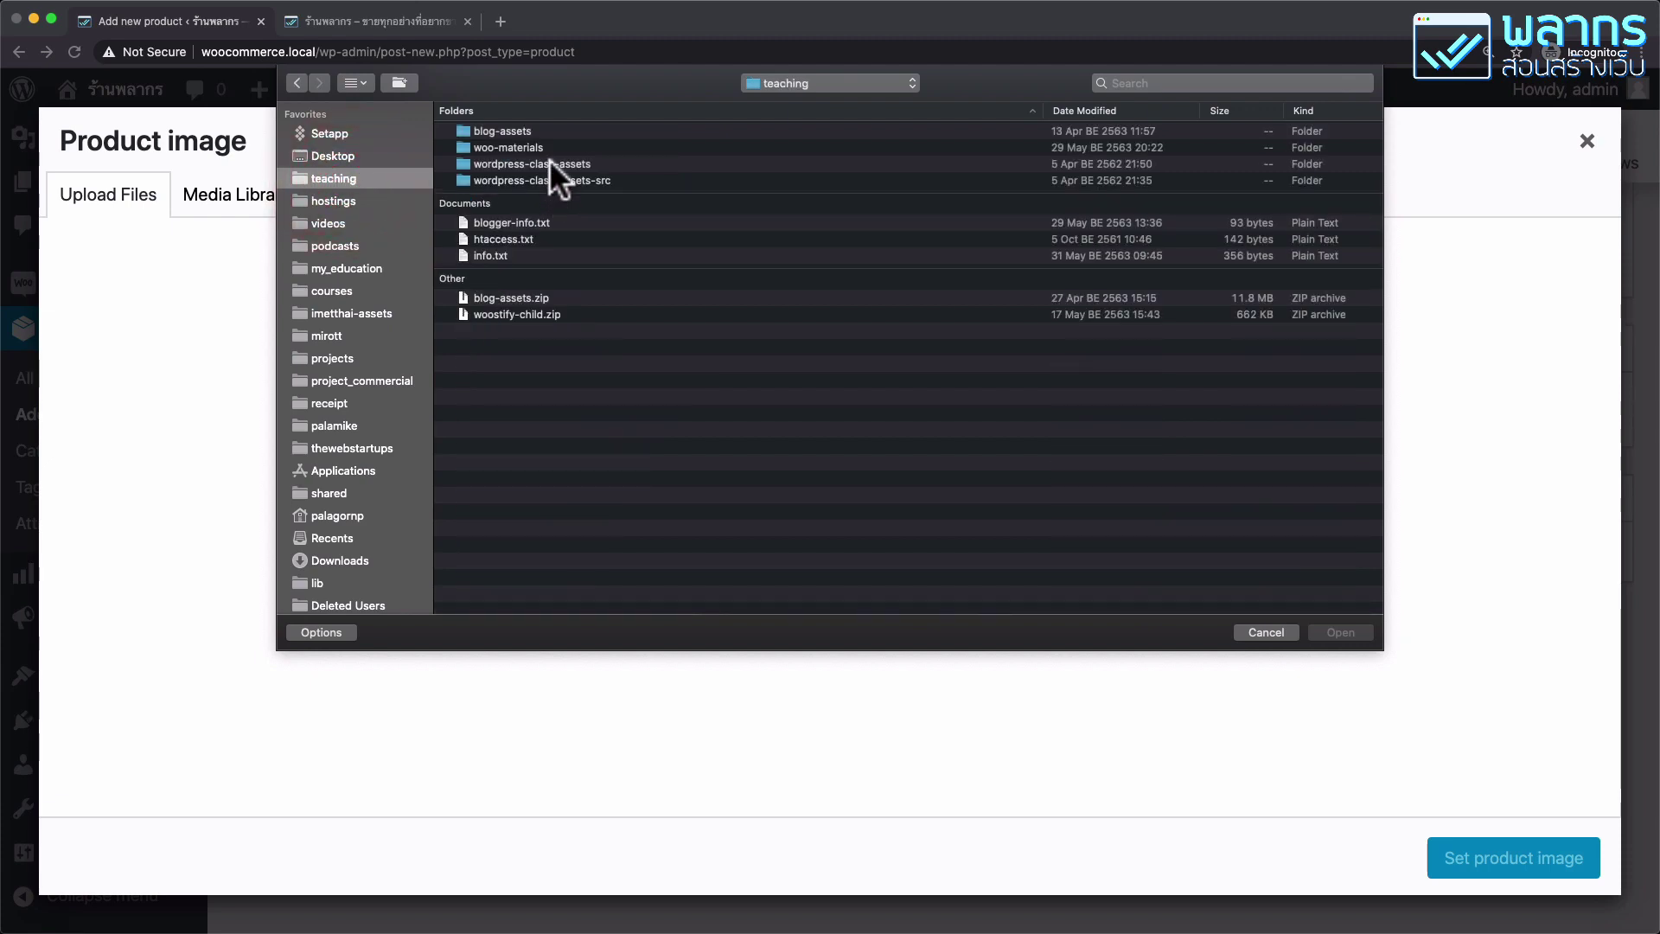
double_click(550, 164)
double_click(496, 145)
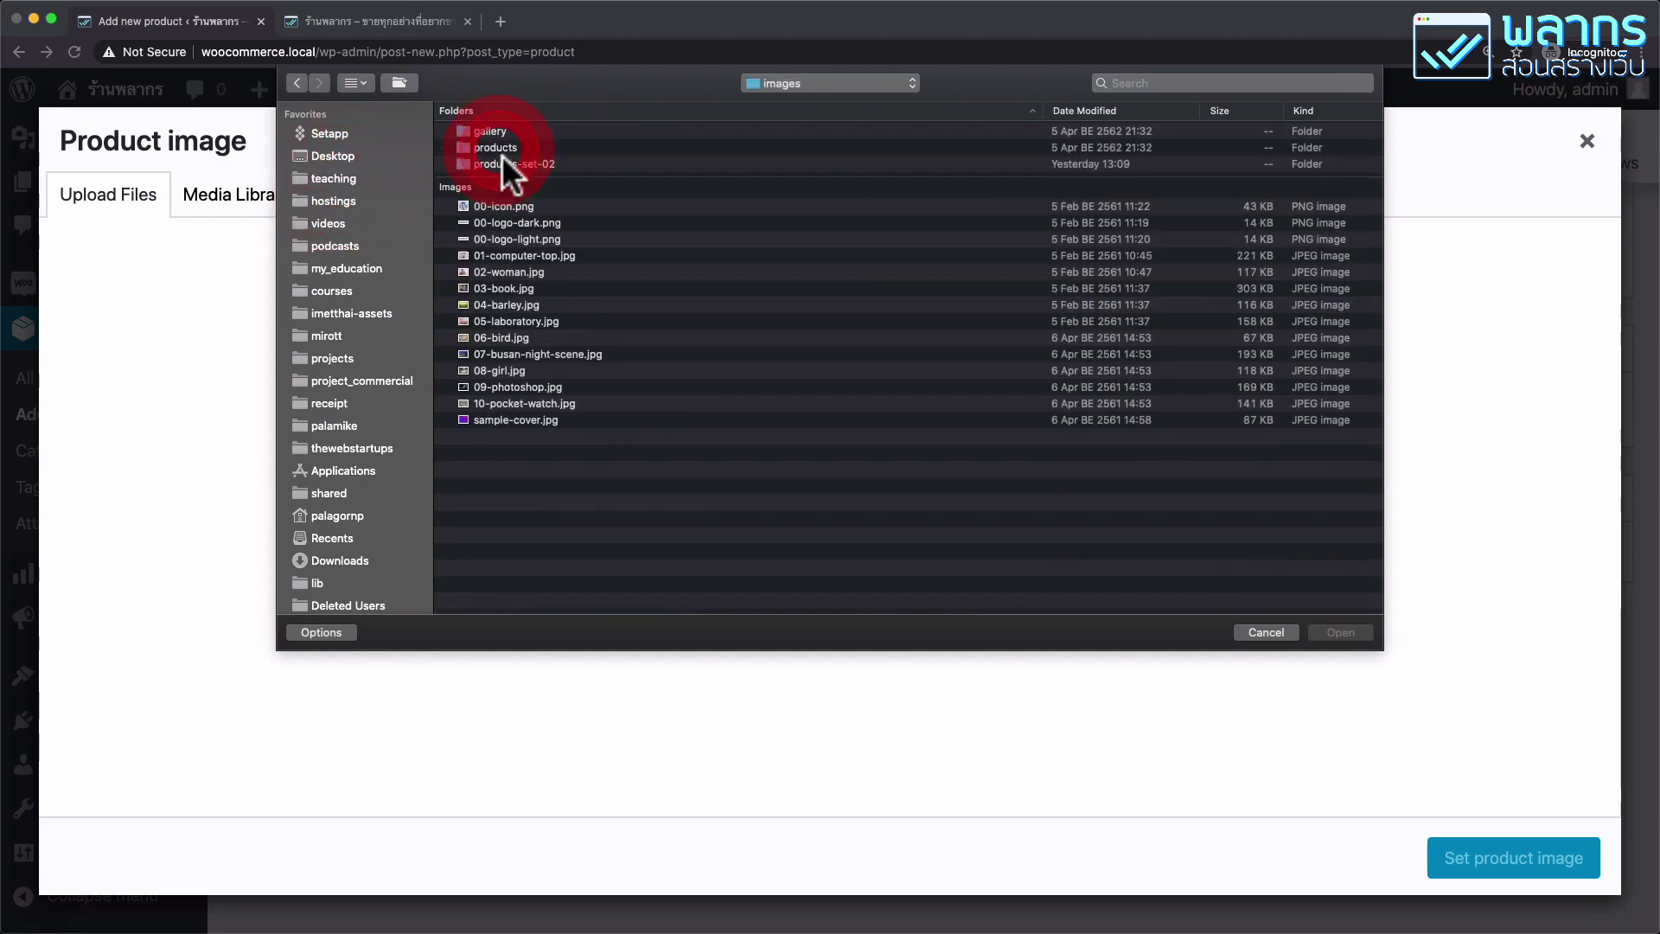
double_click(506, 162)
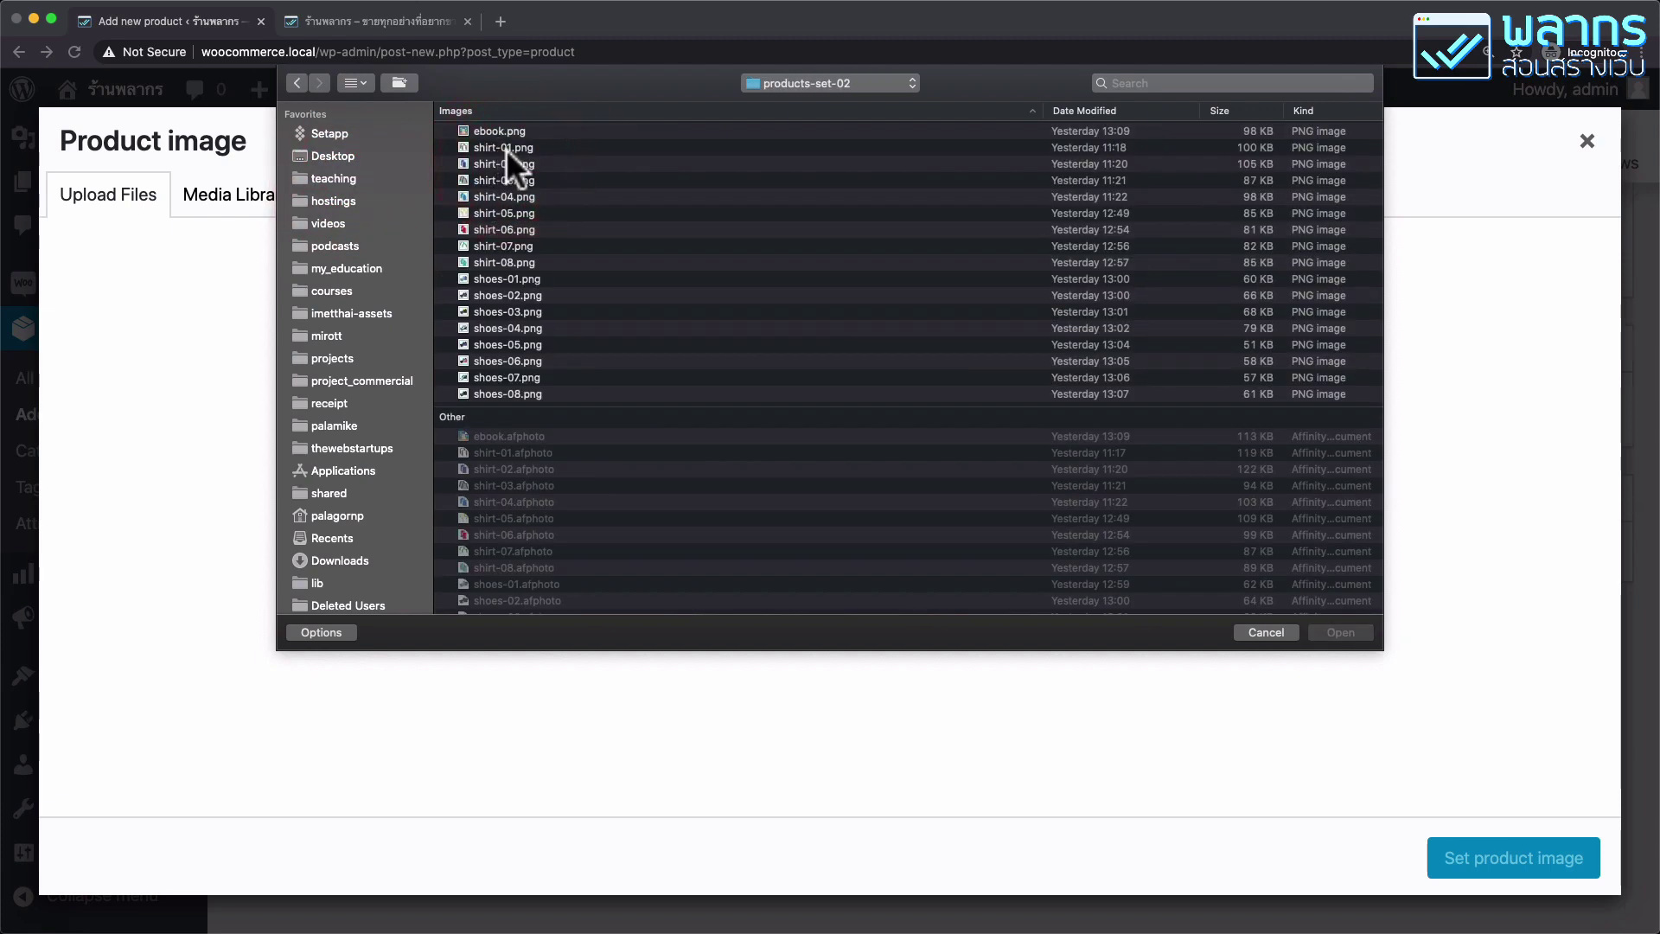
left_click(510, 145)
left_click(1341, 627)
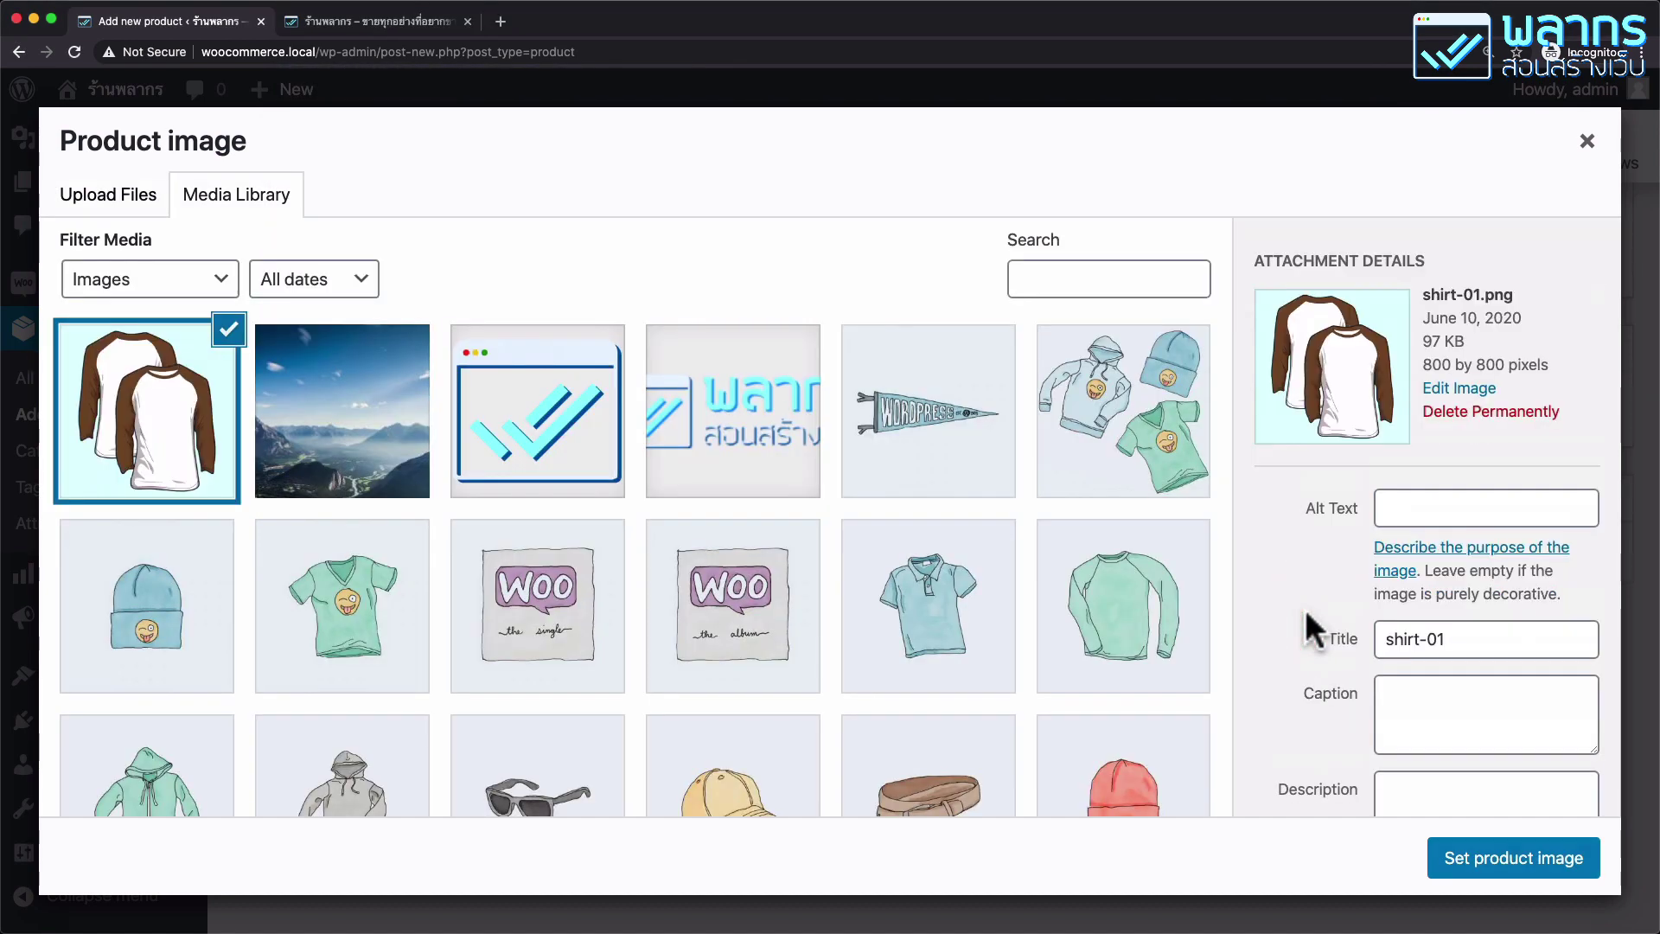
left_click(1522, 859)
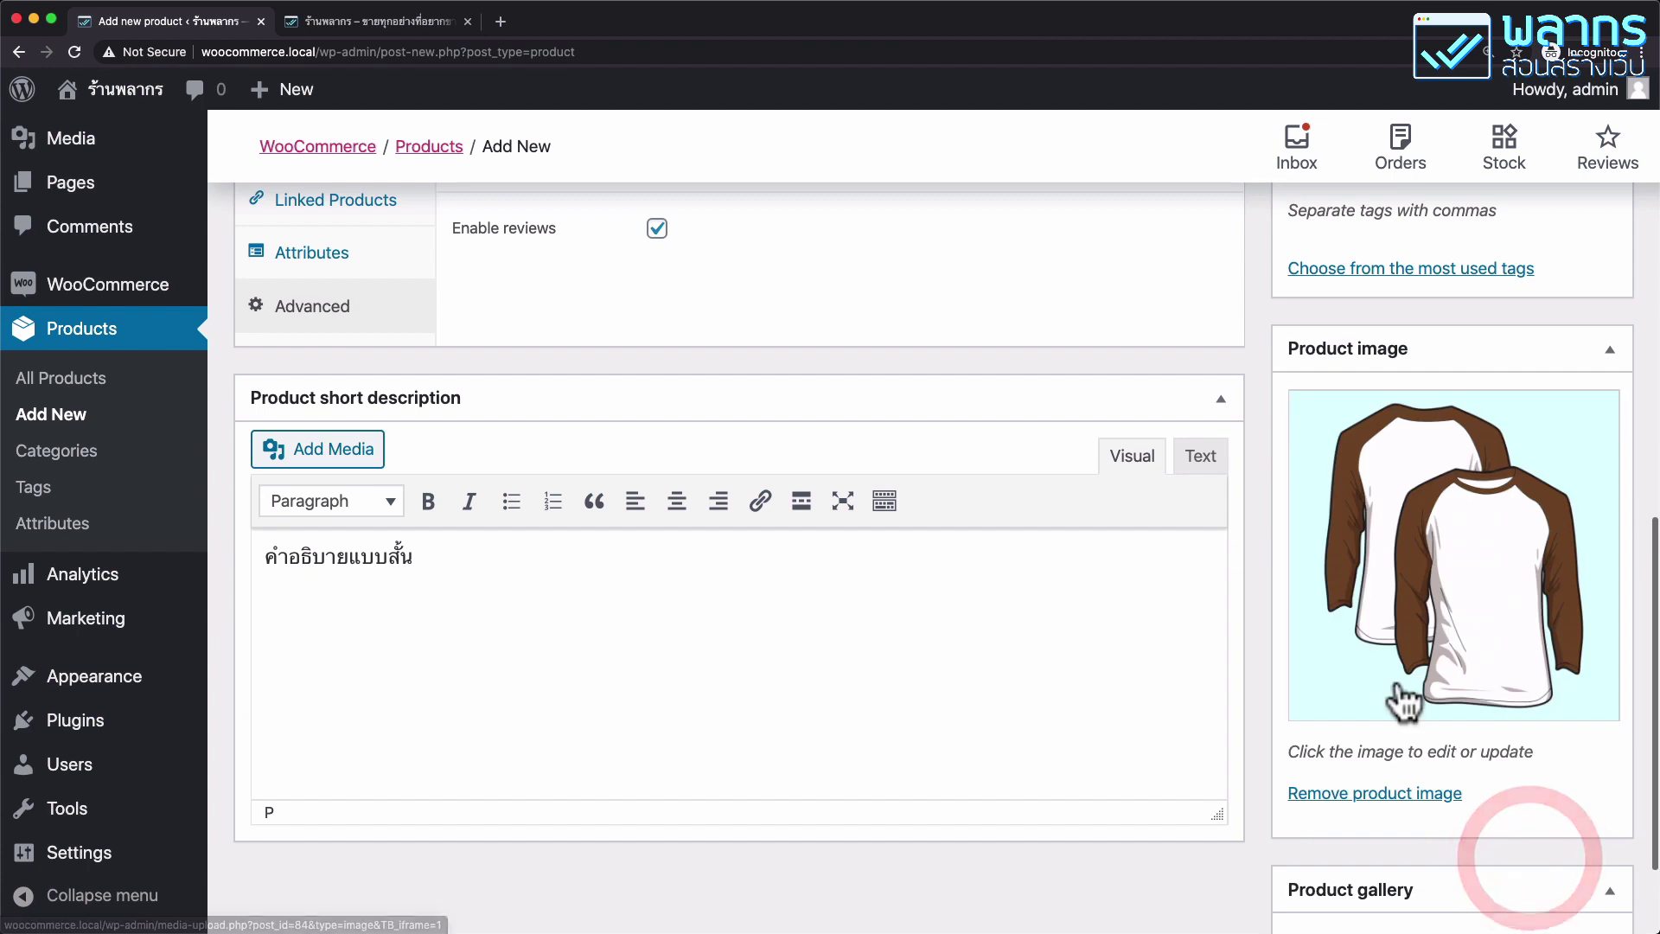
scroll(1478, 605, "down", 3)
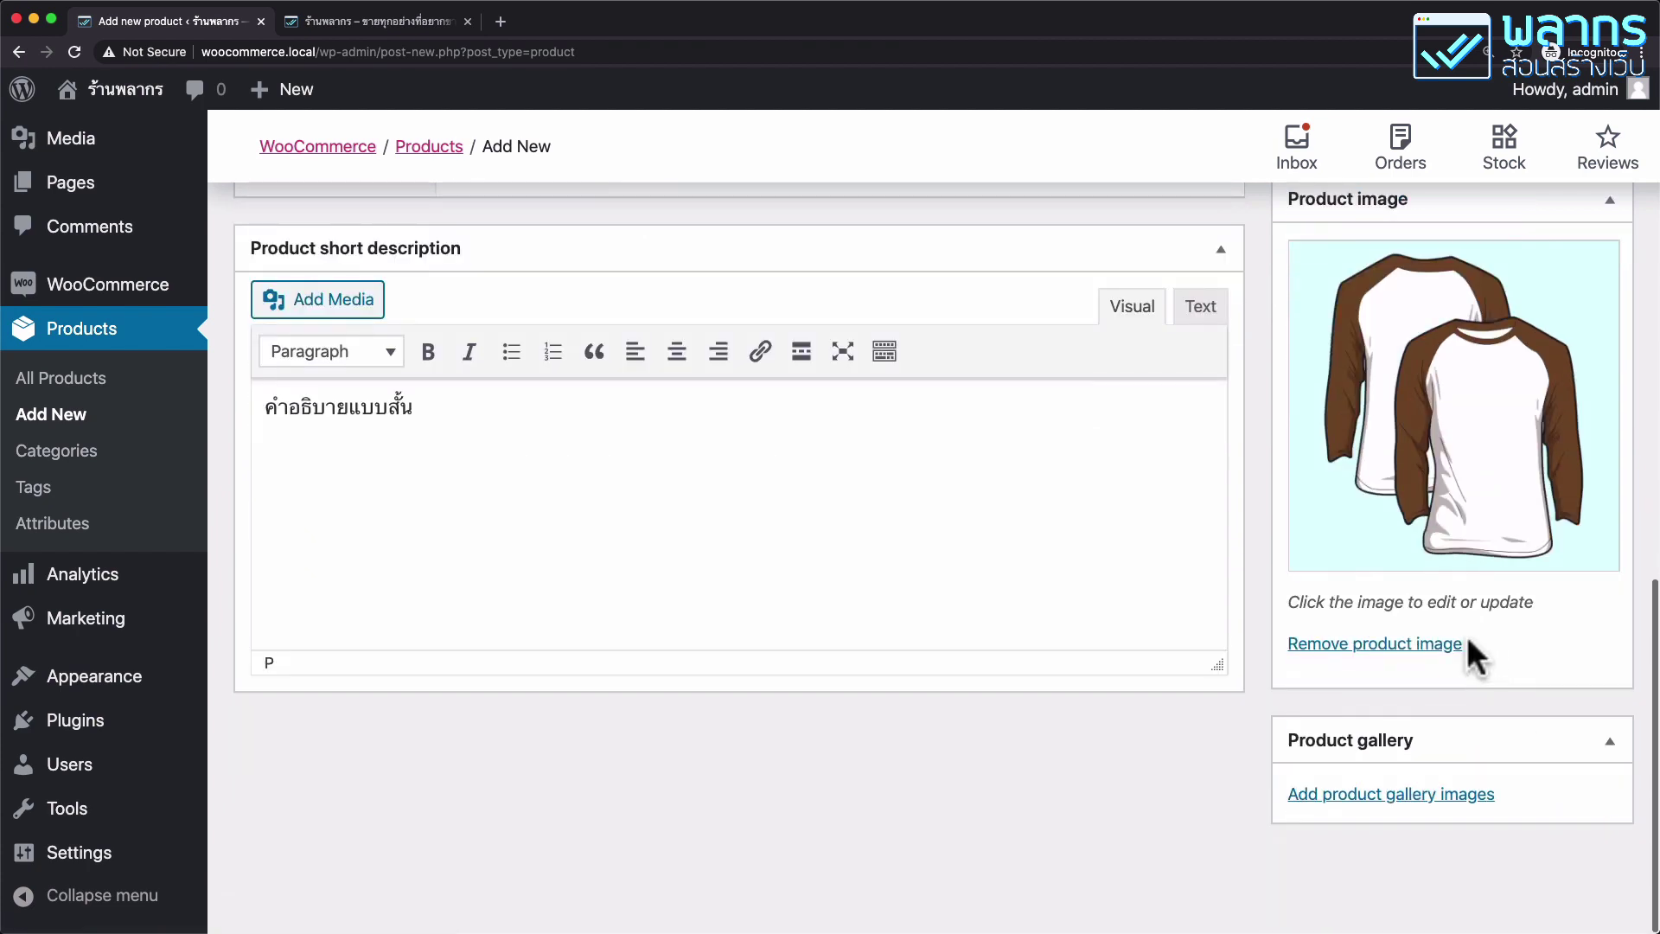
Upload shirt-02.png and shirt-03.png and add both to the product gallery.
left_click(1451, 806)
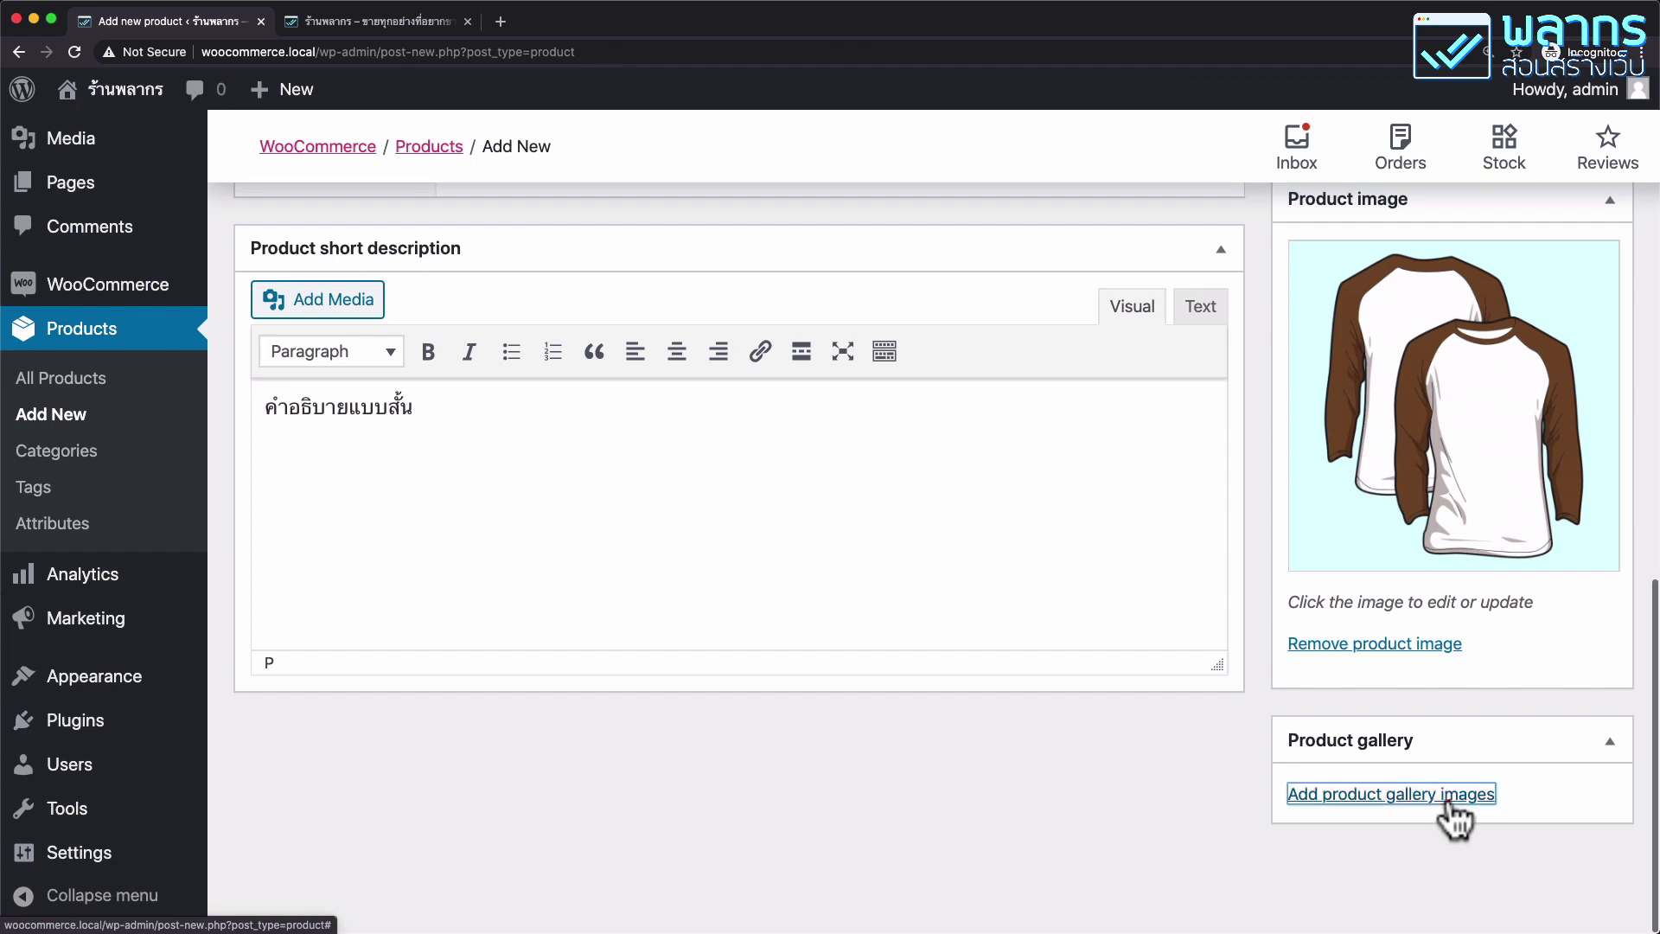
left_click(125, 201)
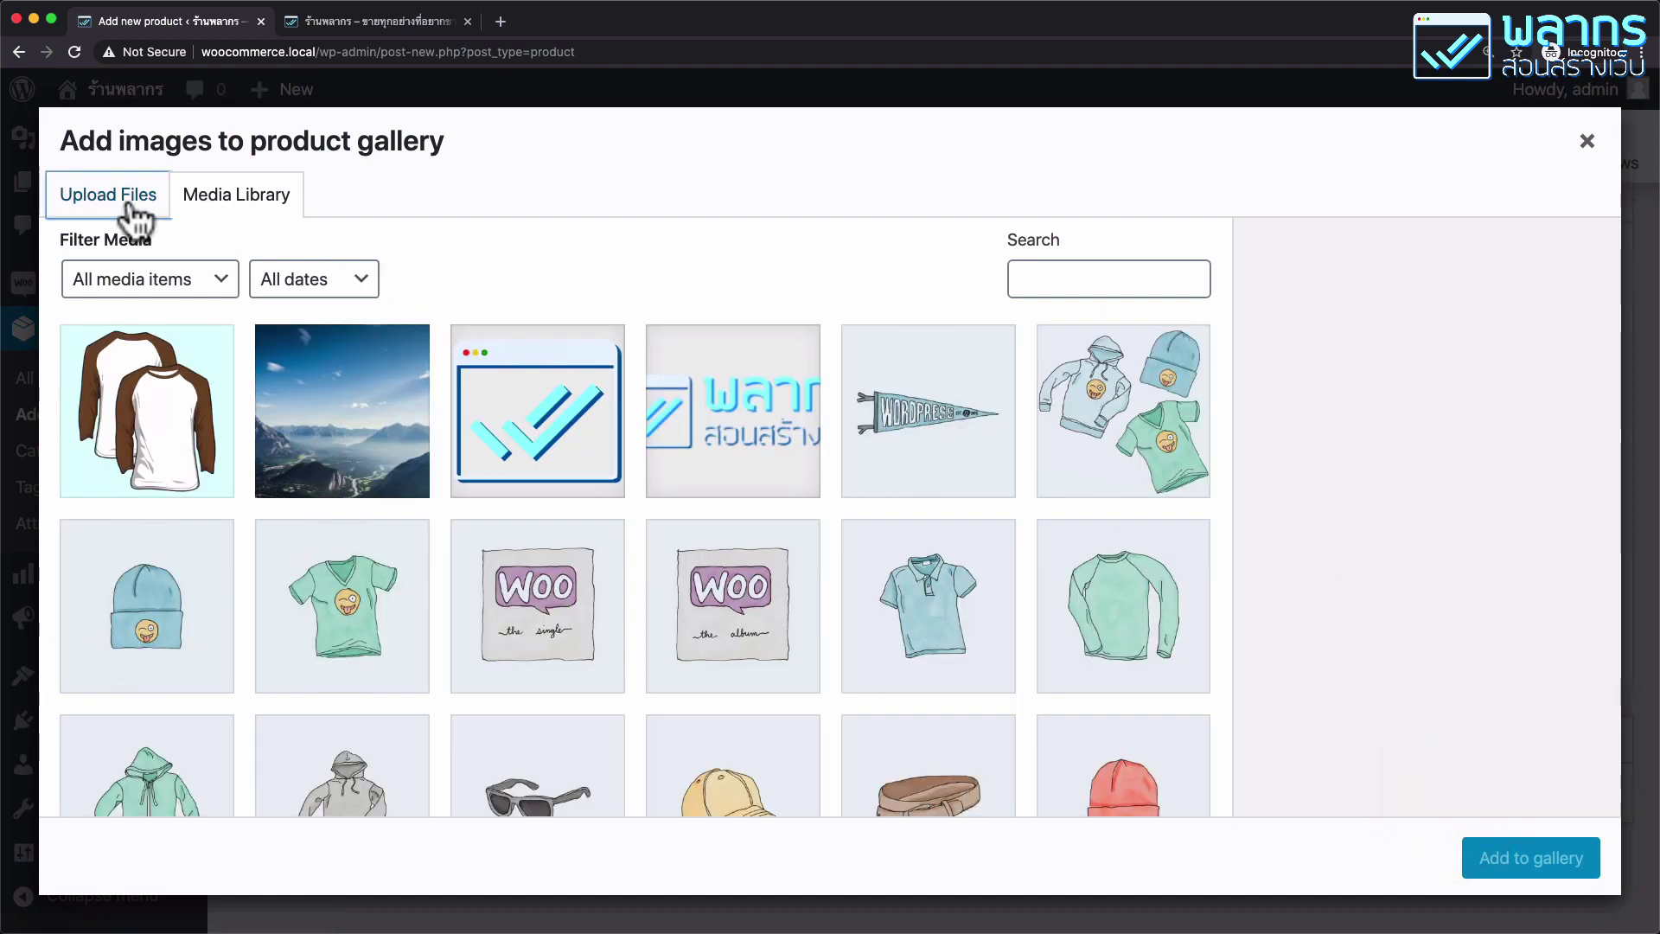
left_click(905, 553)
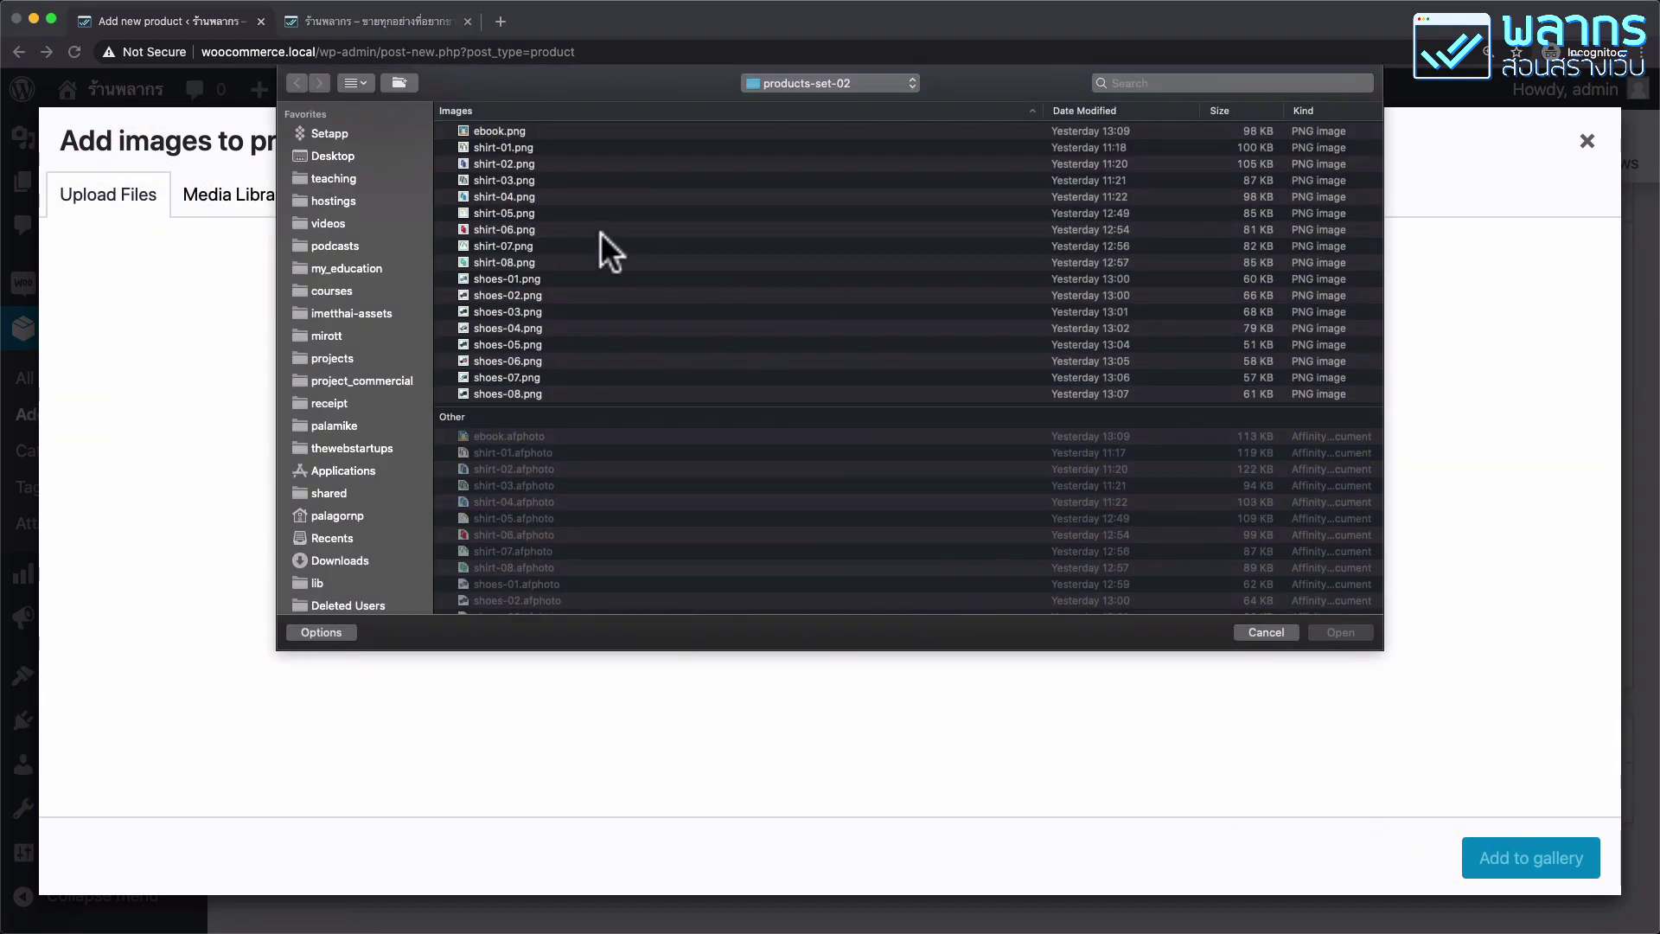
left_click(503, 164)
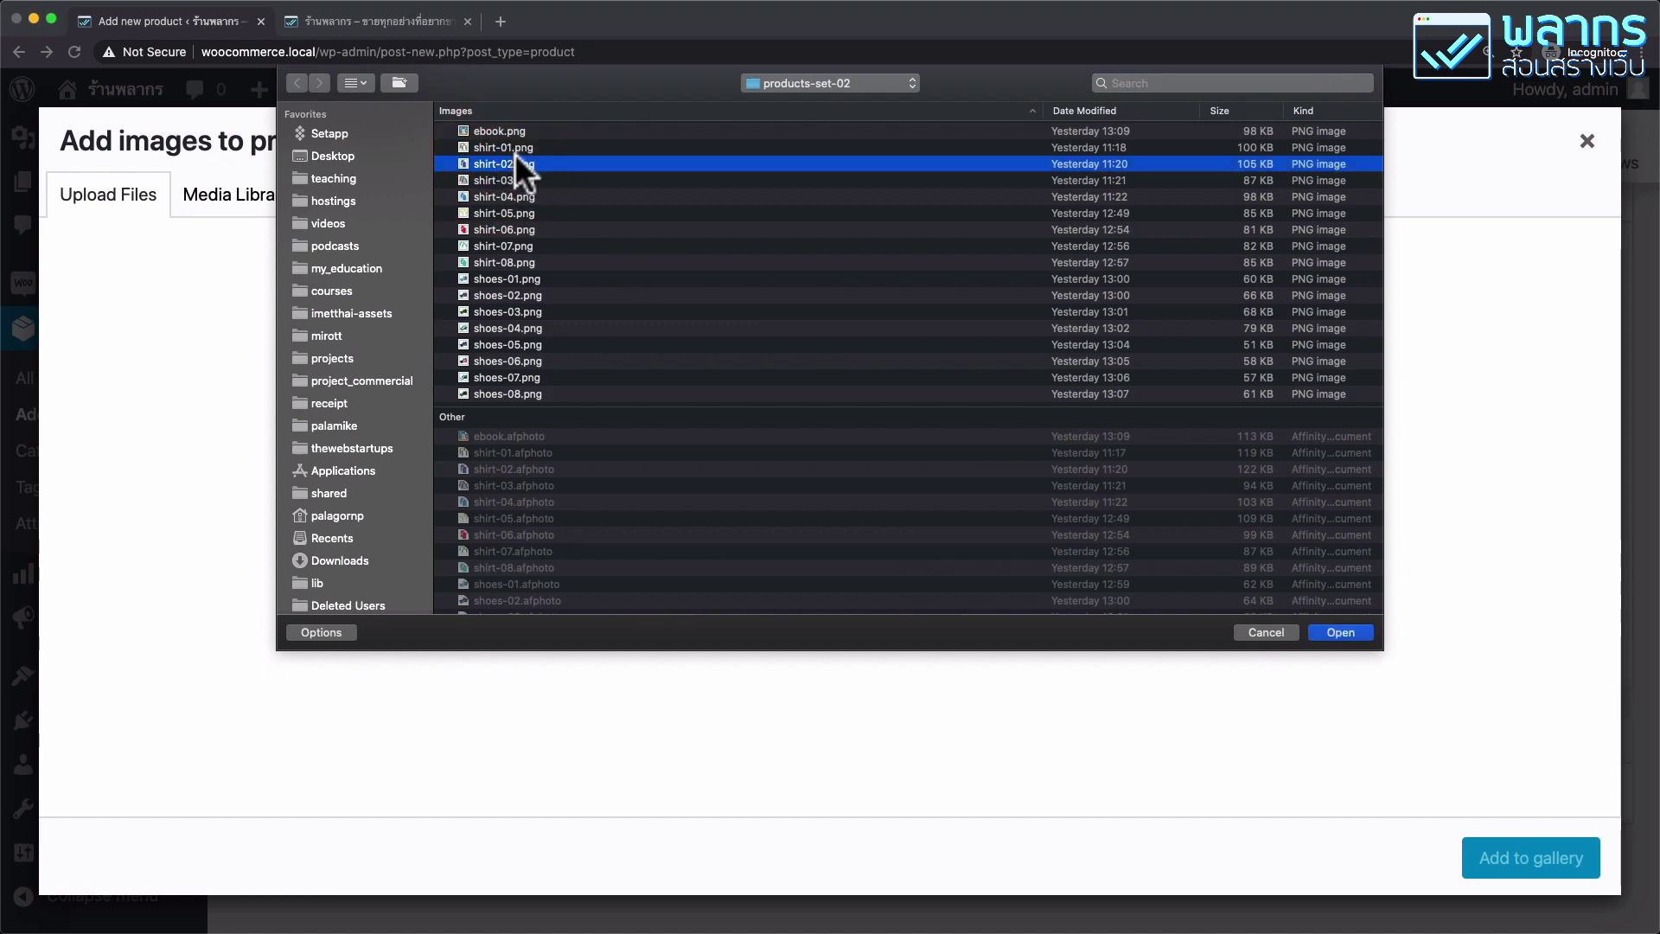
left_click(1338, 633)
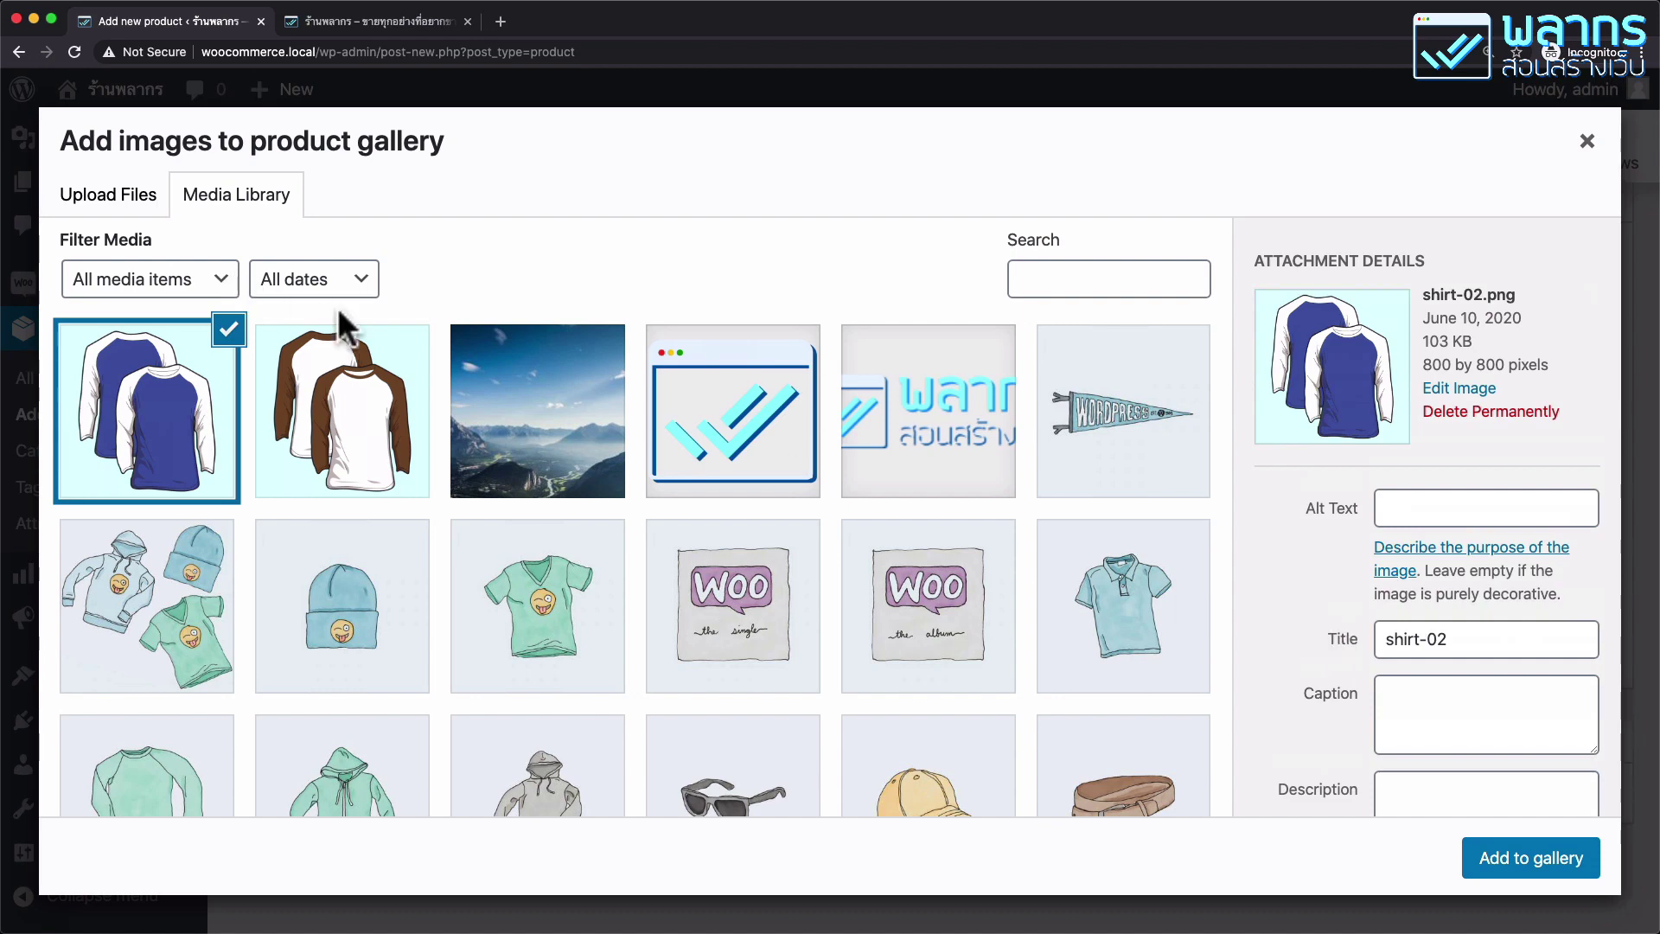
left_click(87, 199)
left_click(850, 550)
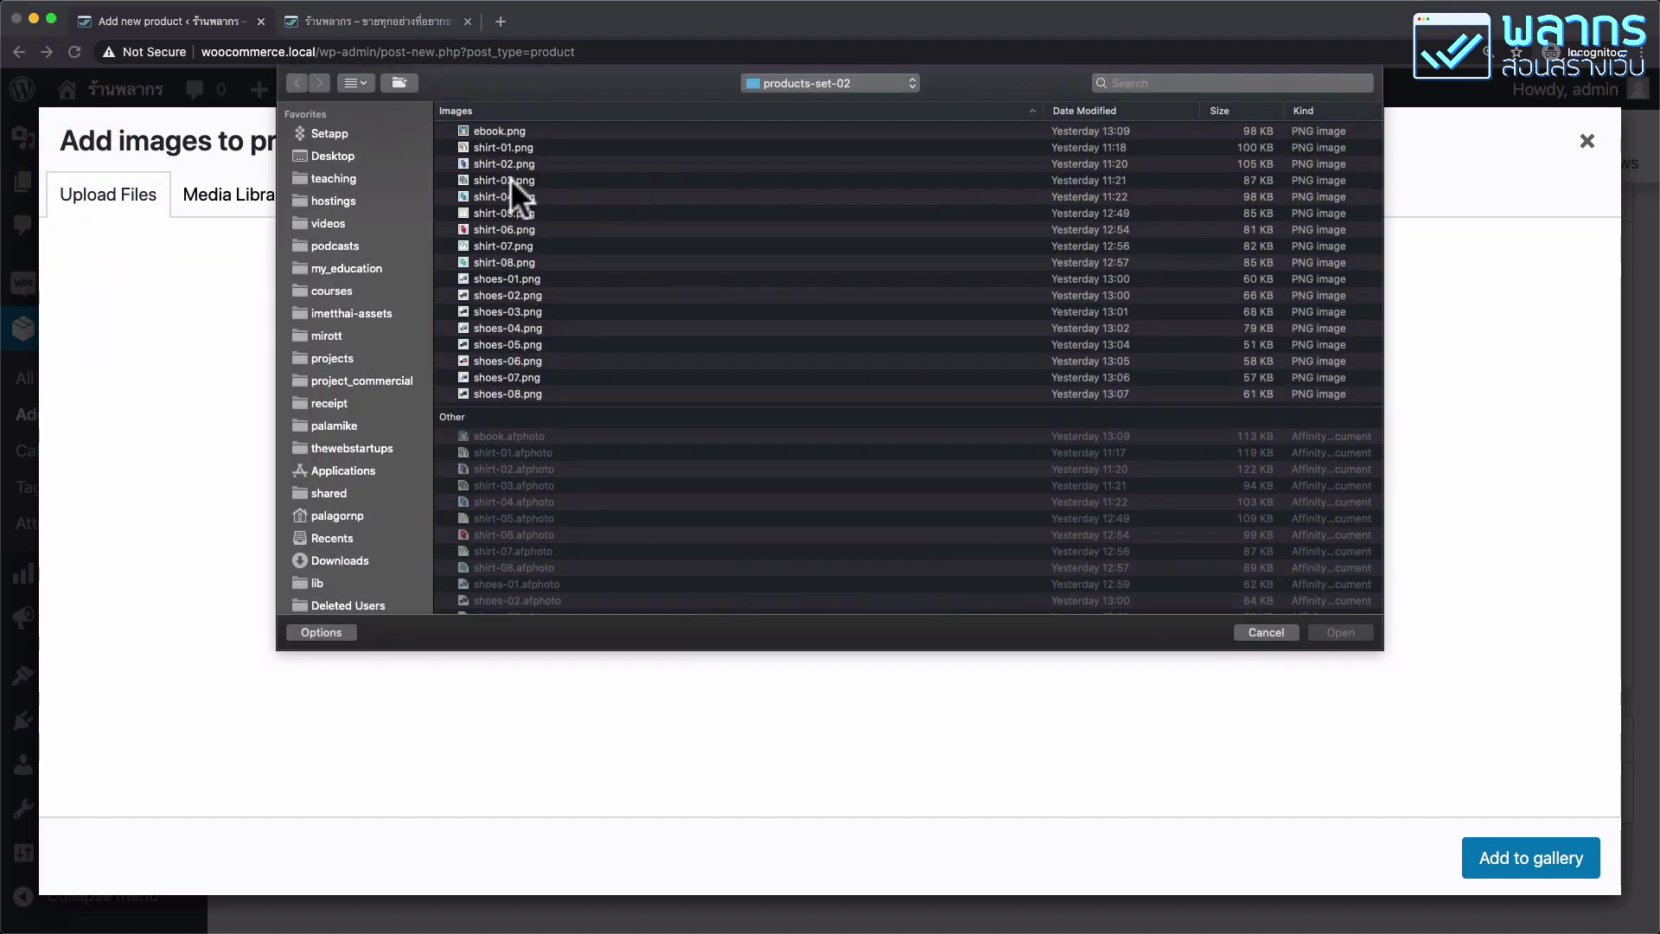
left_click(512, 180)
left_click(1361, 640)
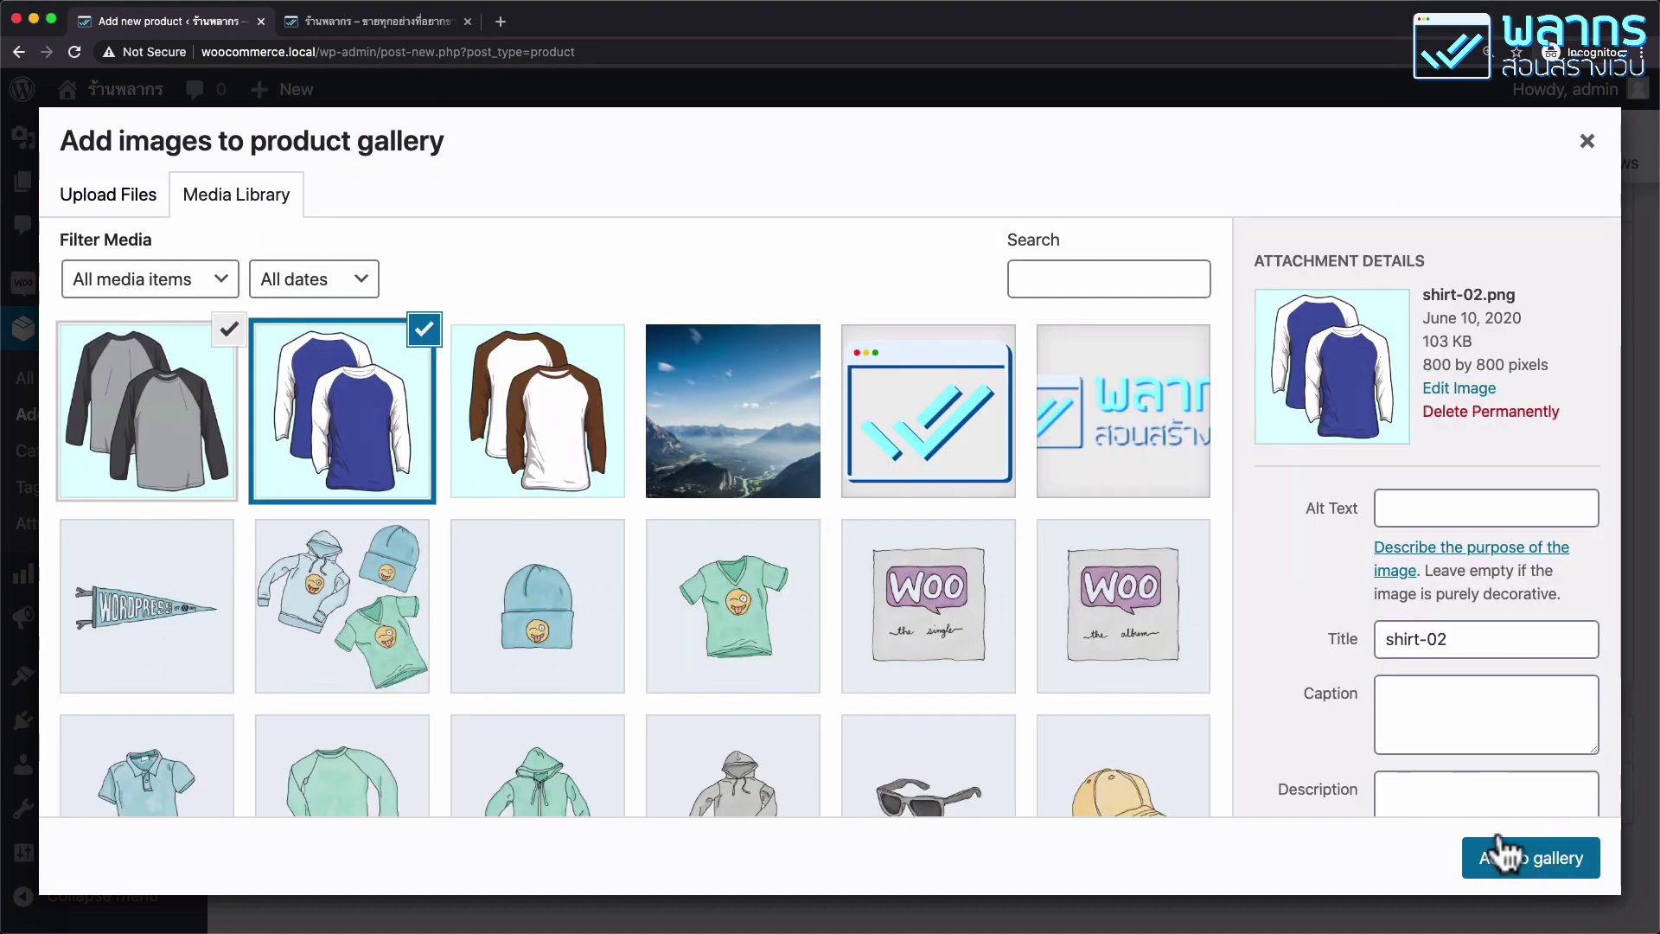
left_click(1530, 858)
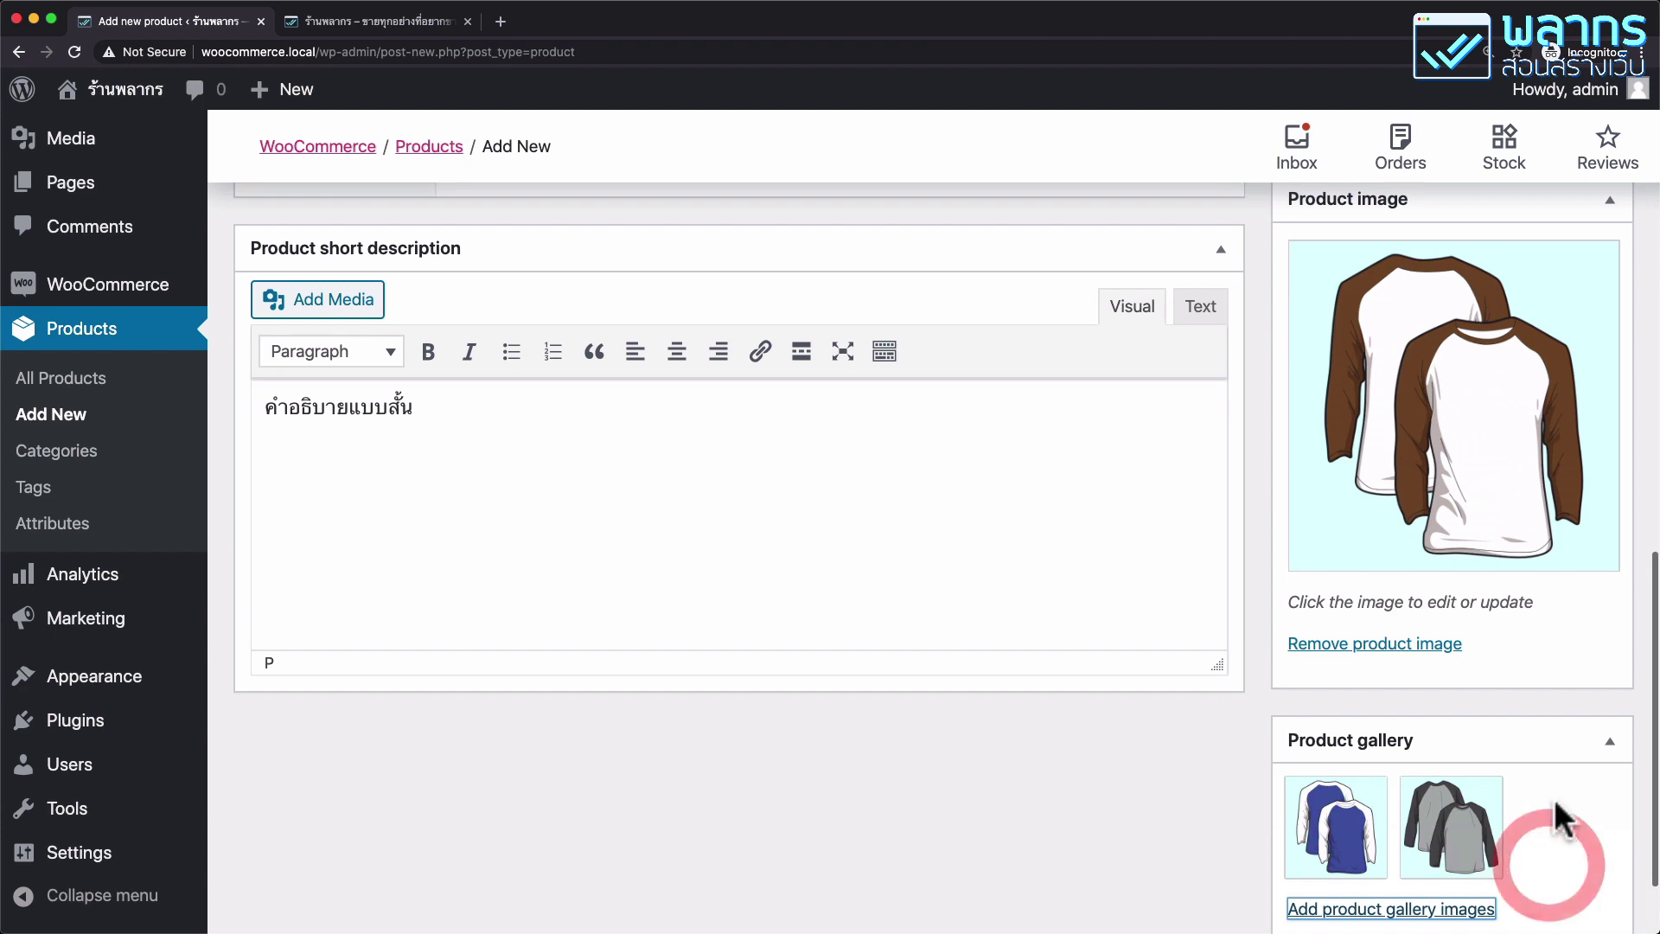
Reorder the gallery so the grey shirt comes before the blue one.
scroll(1553, 786, "down", 1)
mouse_move(1480, 718)
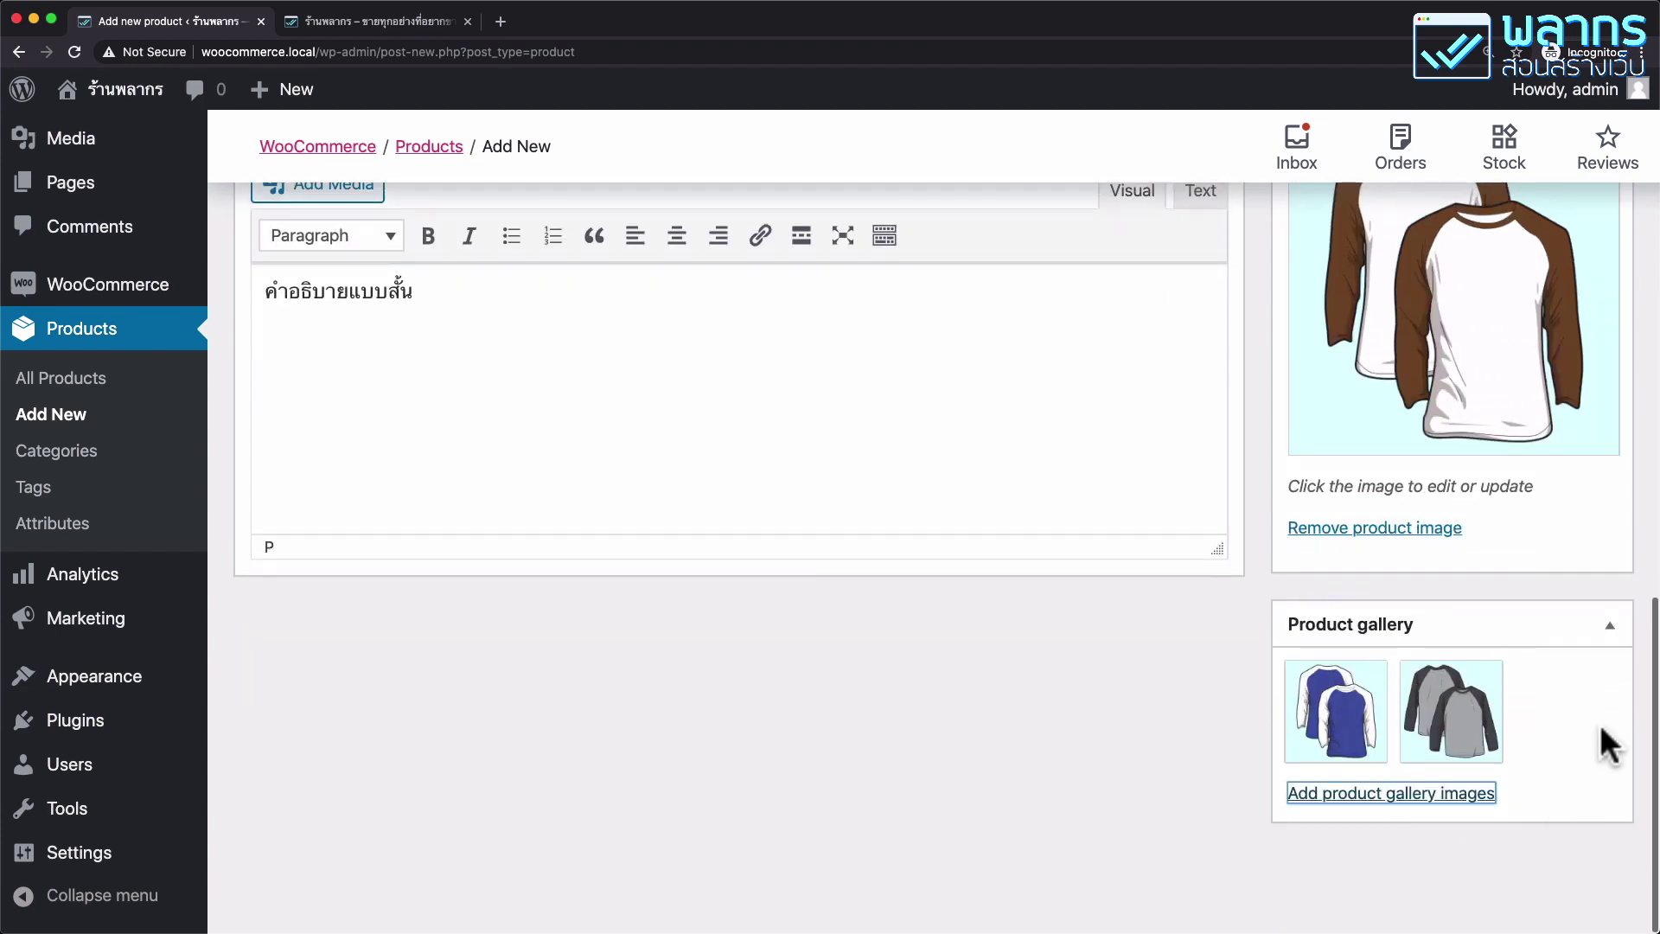
left_click_drag(1467, 709, 1323, 697)
mouse_move(1381, 673)
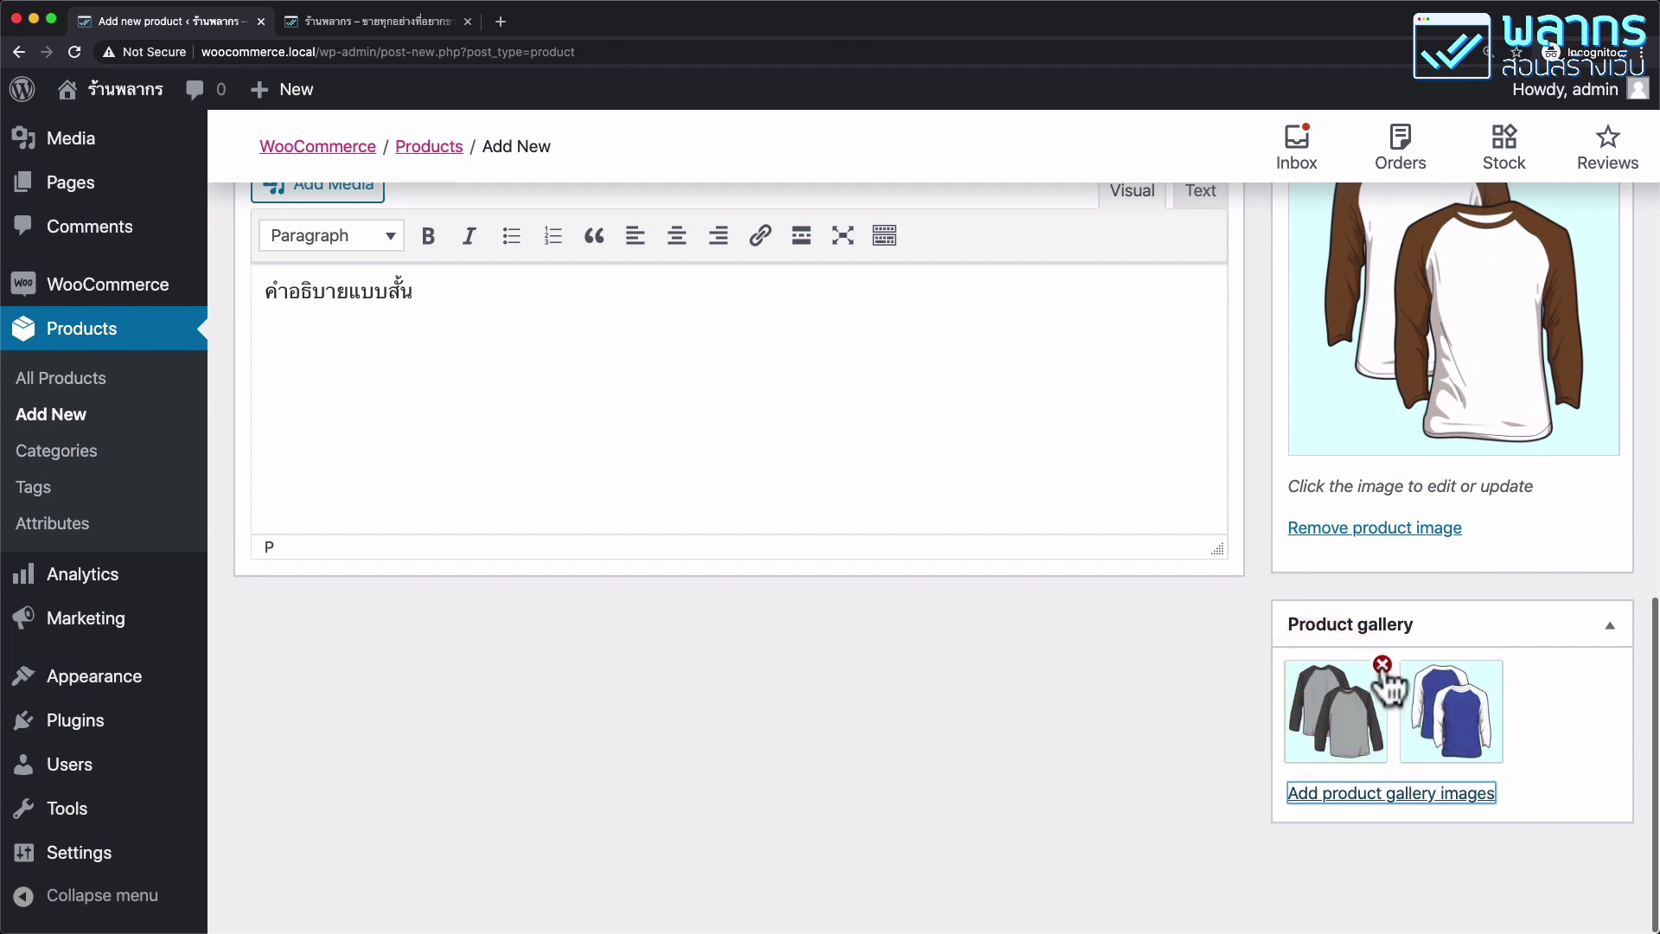
scroll(1470, 673, "up", 4)
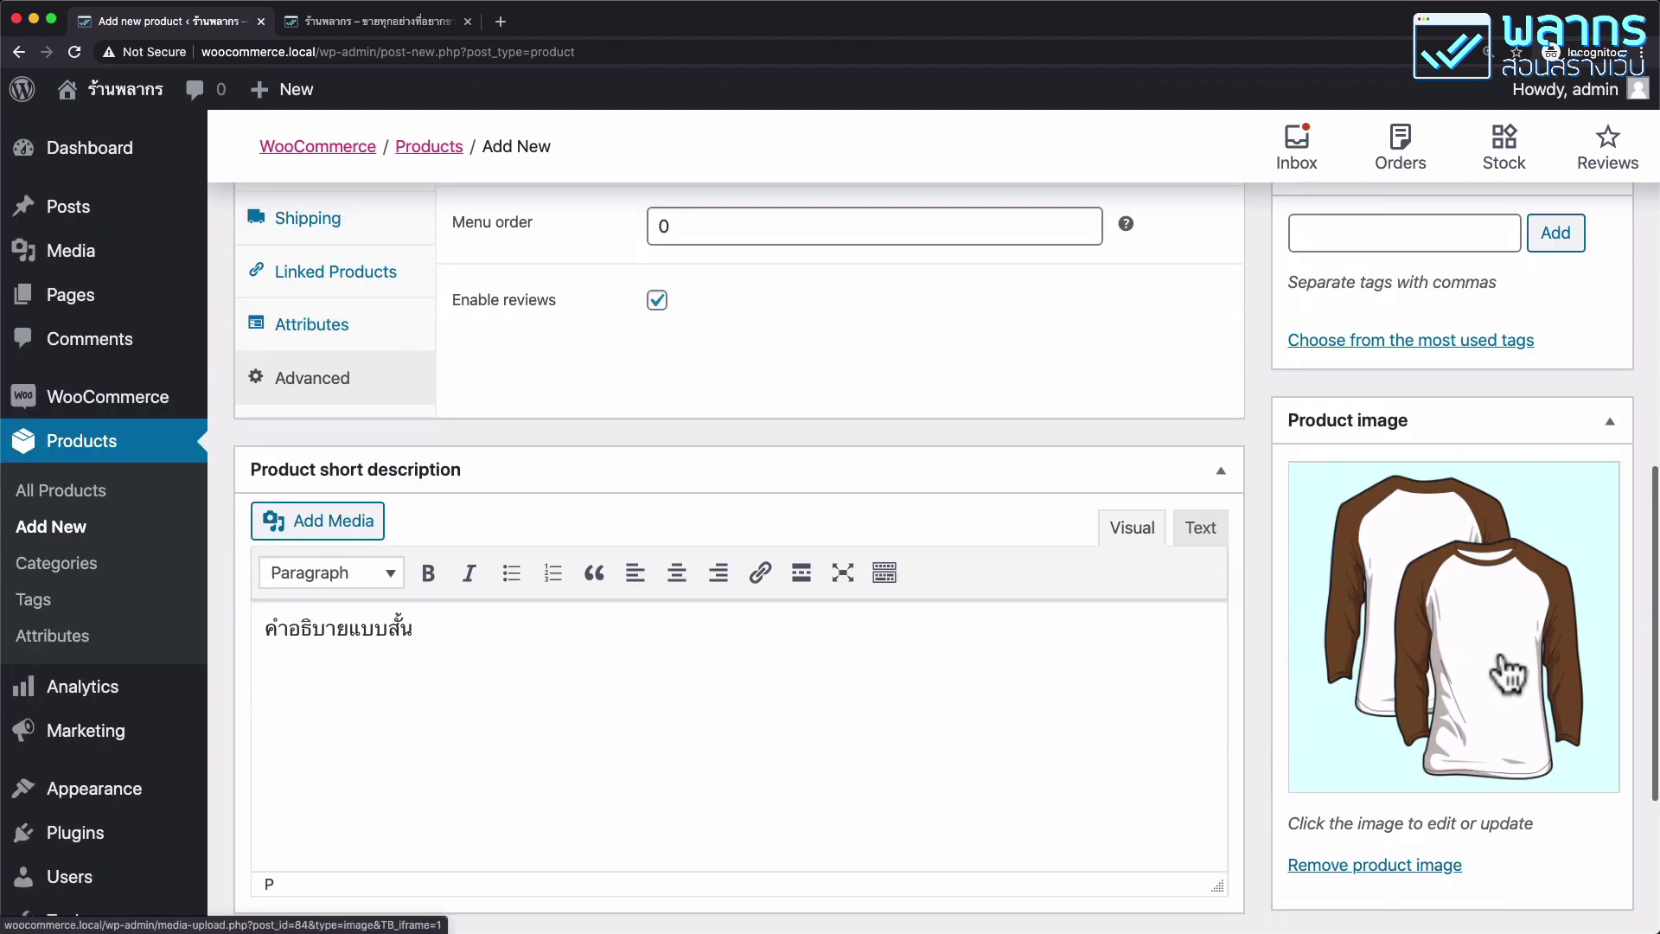
scroll(1391, 653, "down", 1)
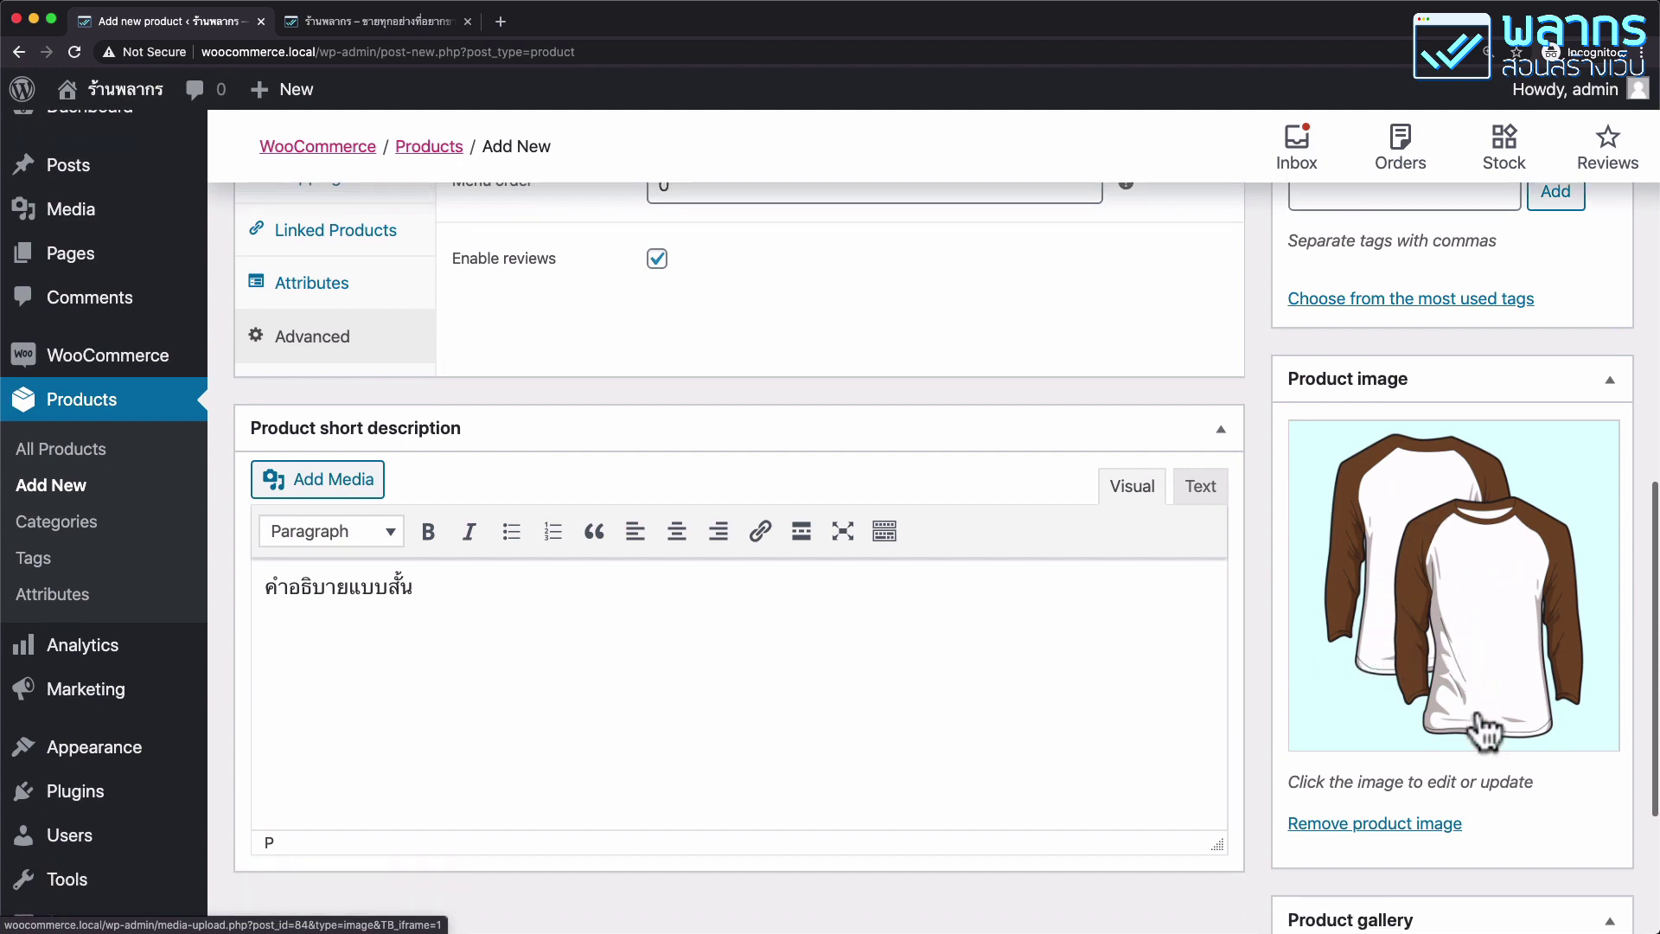
left_click(1431, 828)
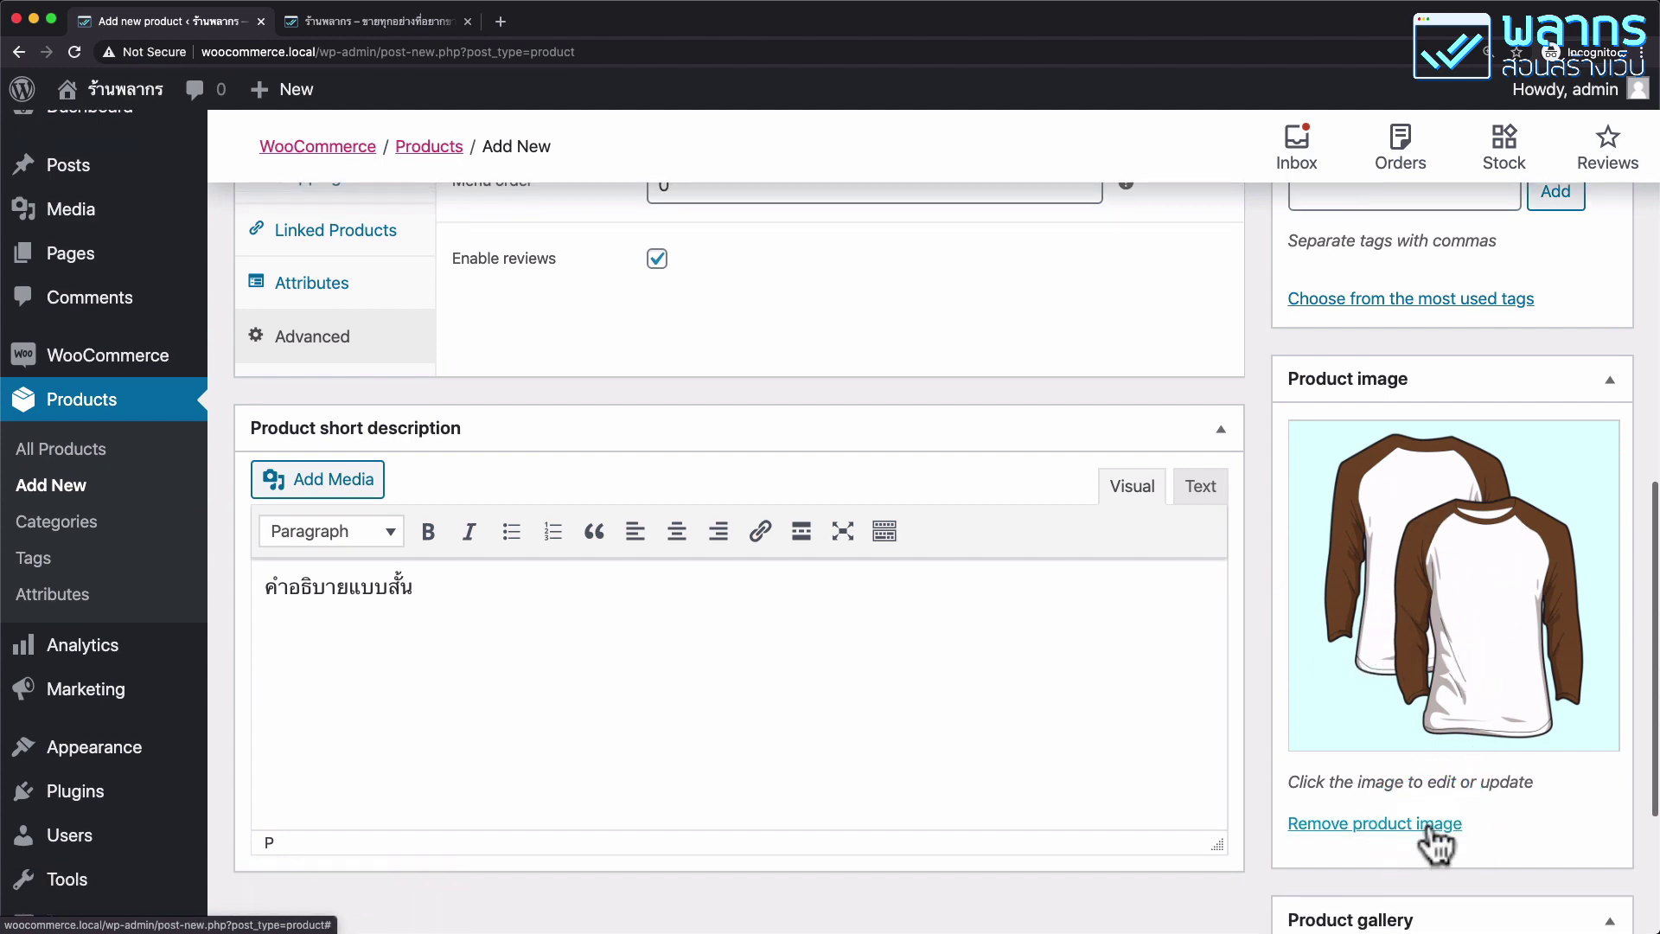
scroll(1539, 702, "up", 15)
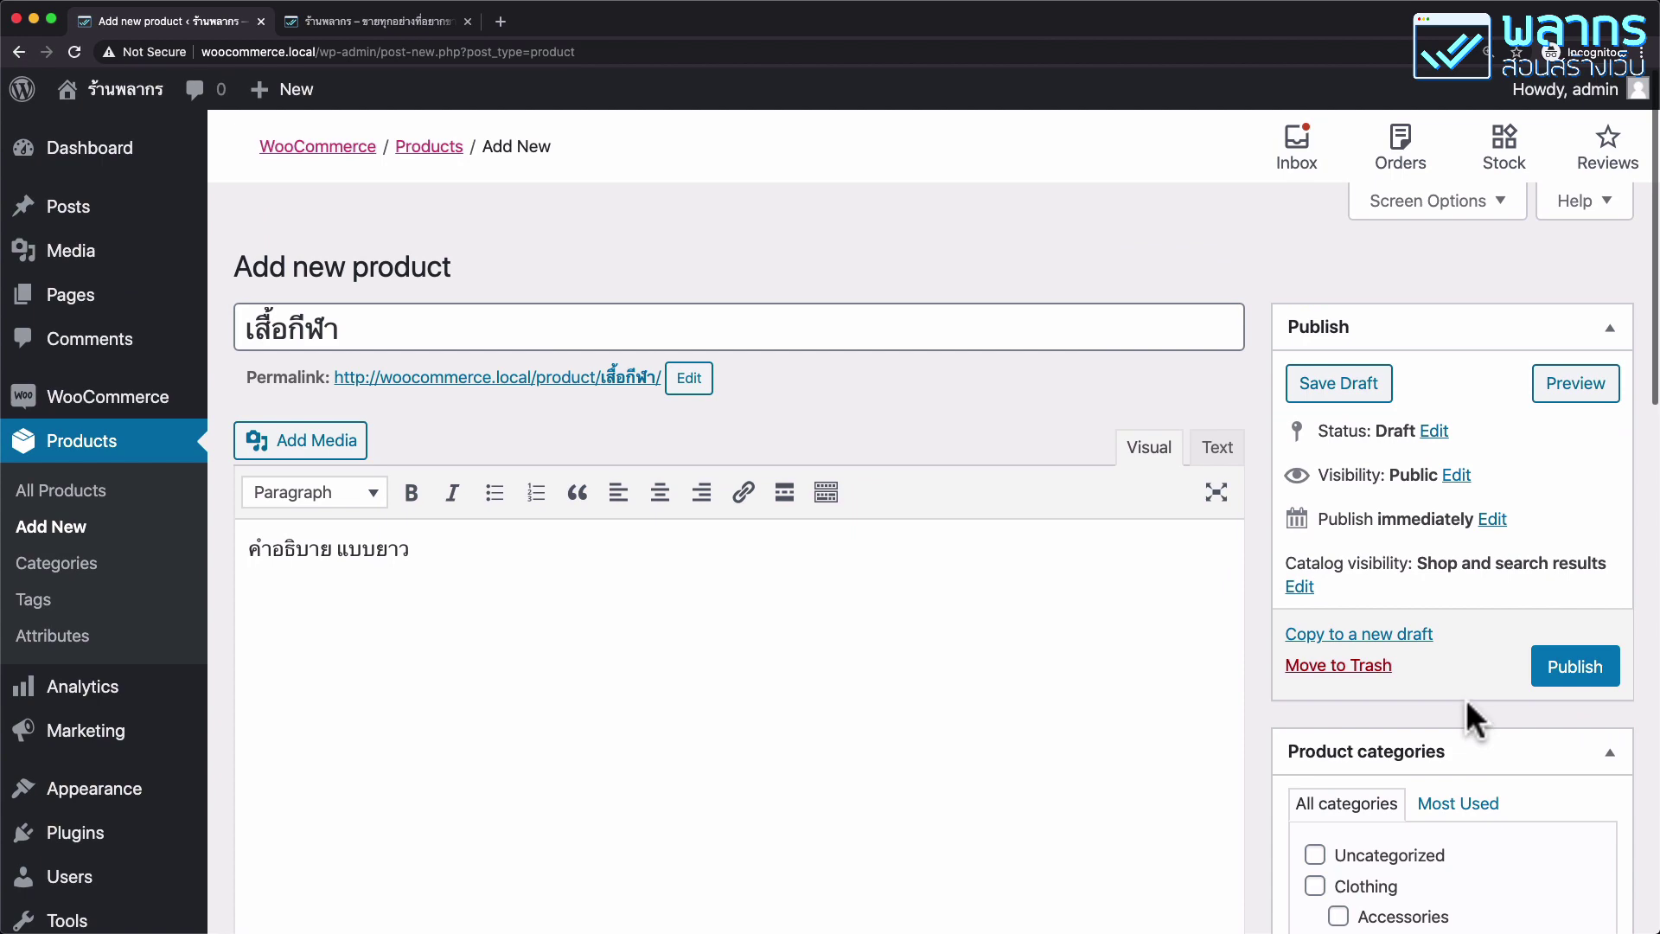
Tick the Clothing and Tshirts product categories.
scroll(1465, 698, "down", 5)
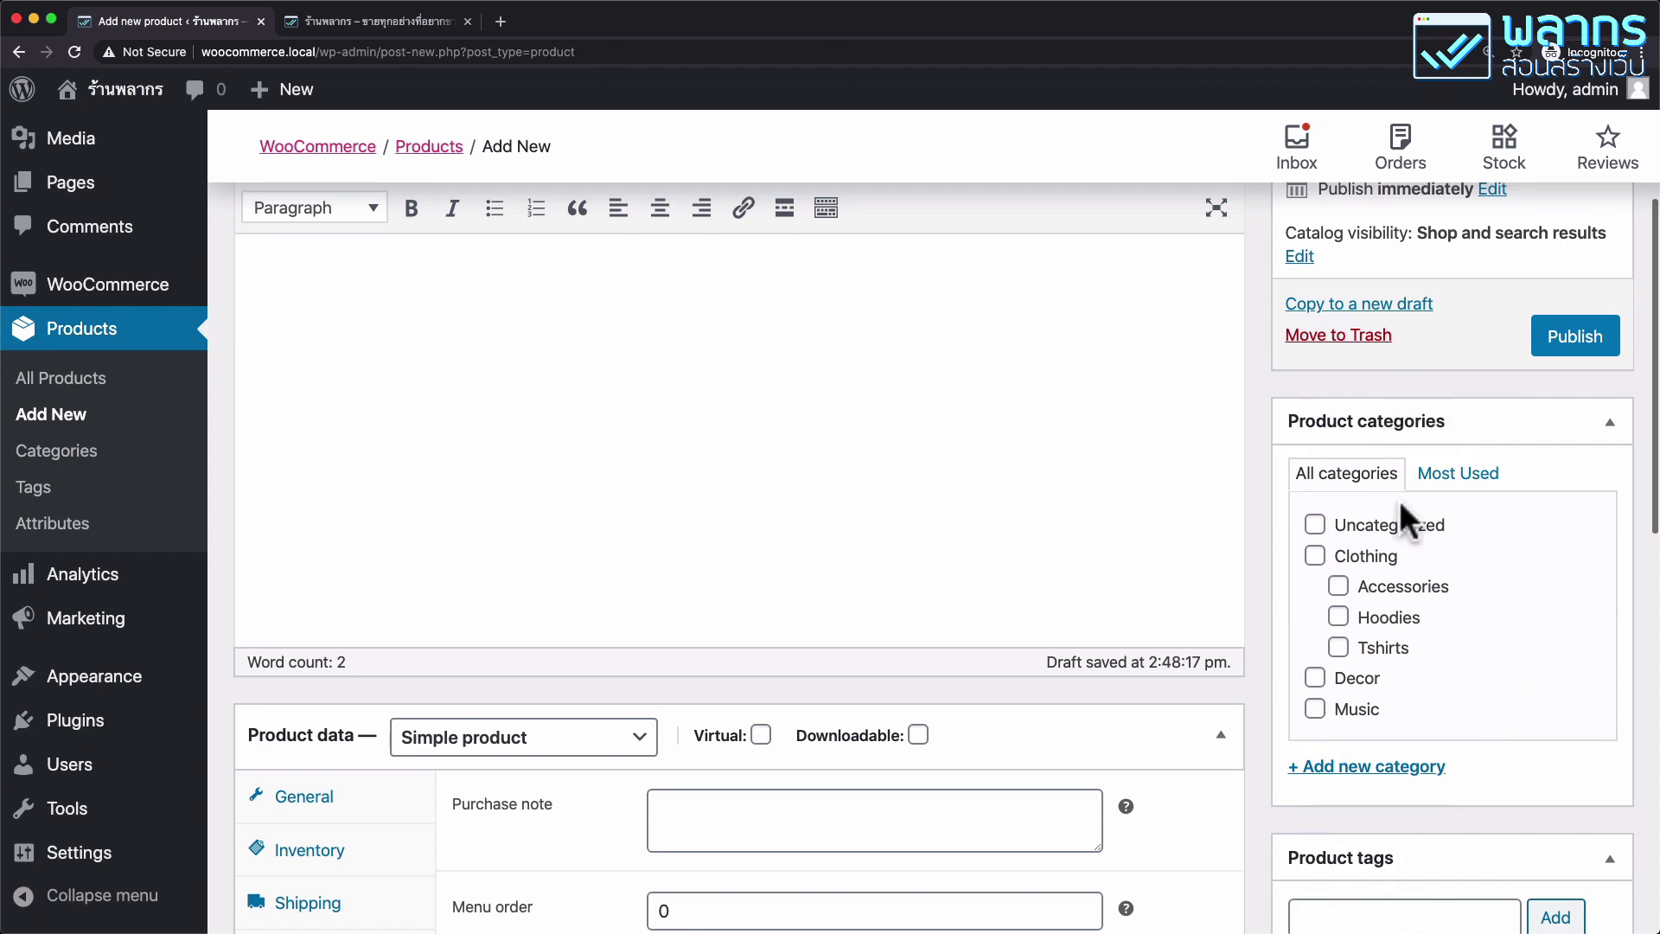
left_click(114, 467)
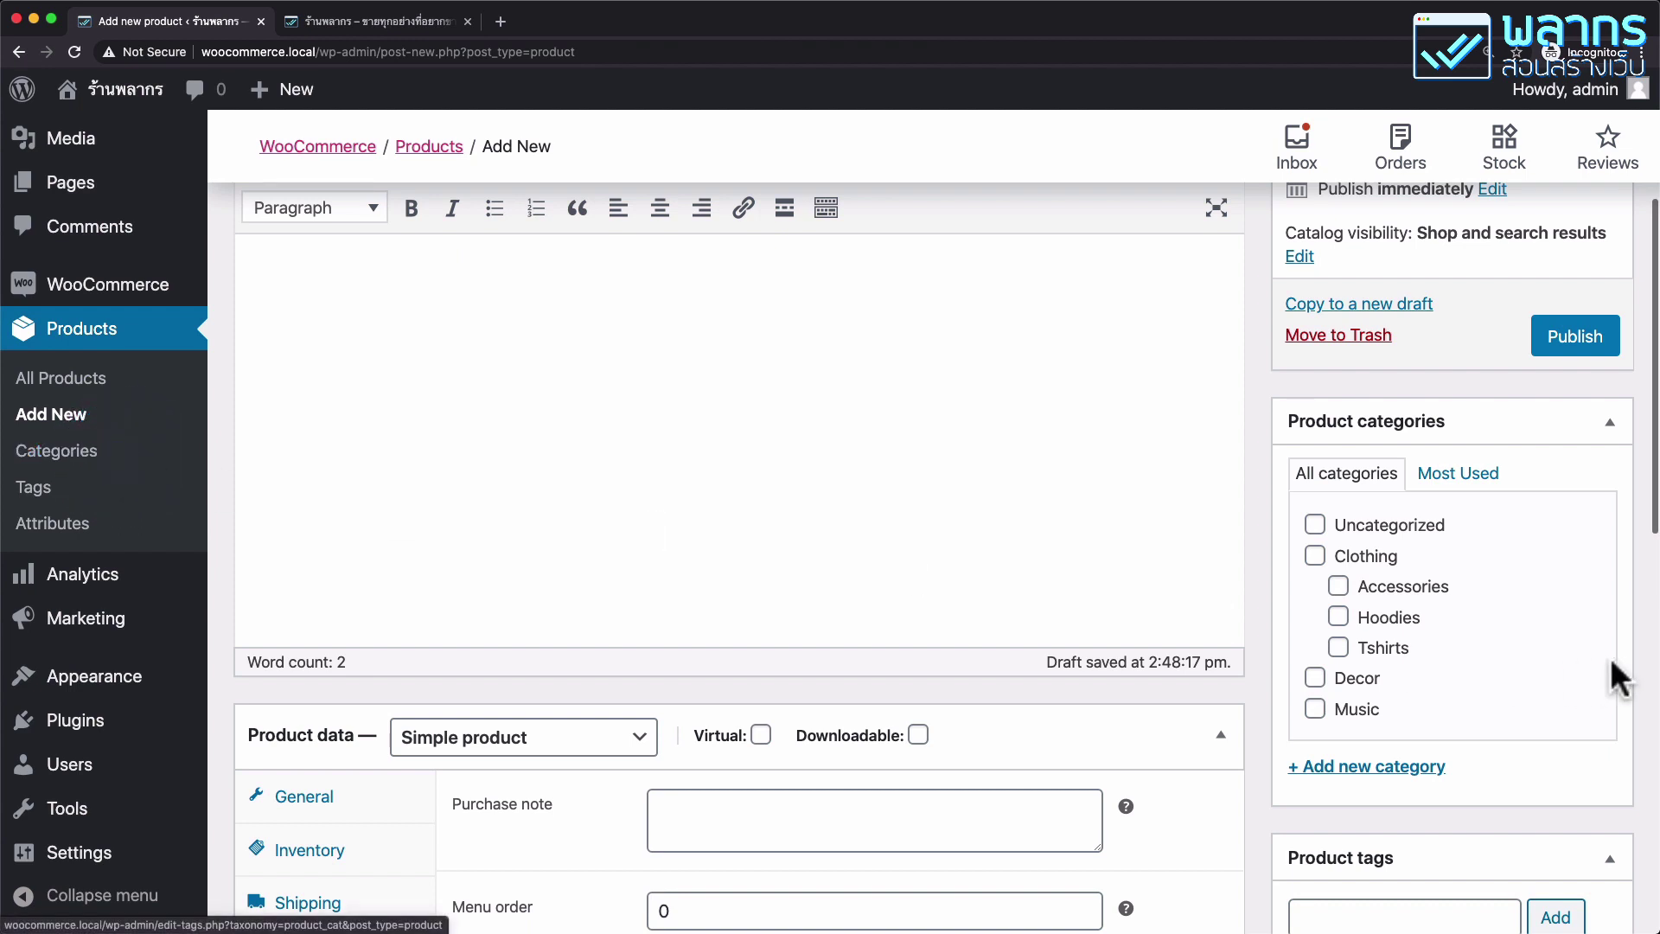
left_click(1314, 557)
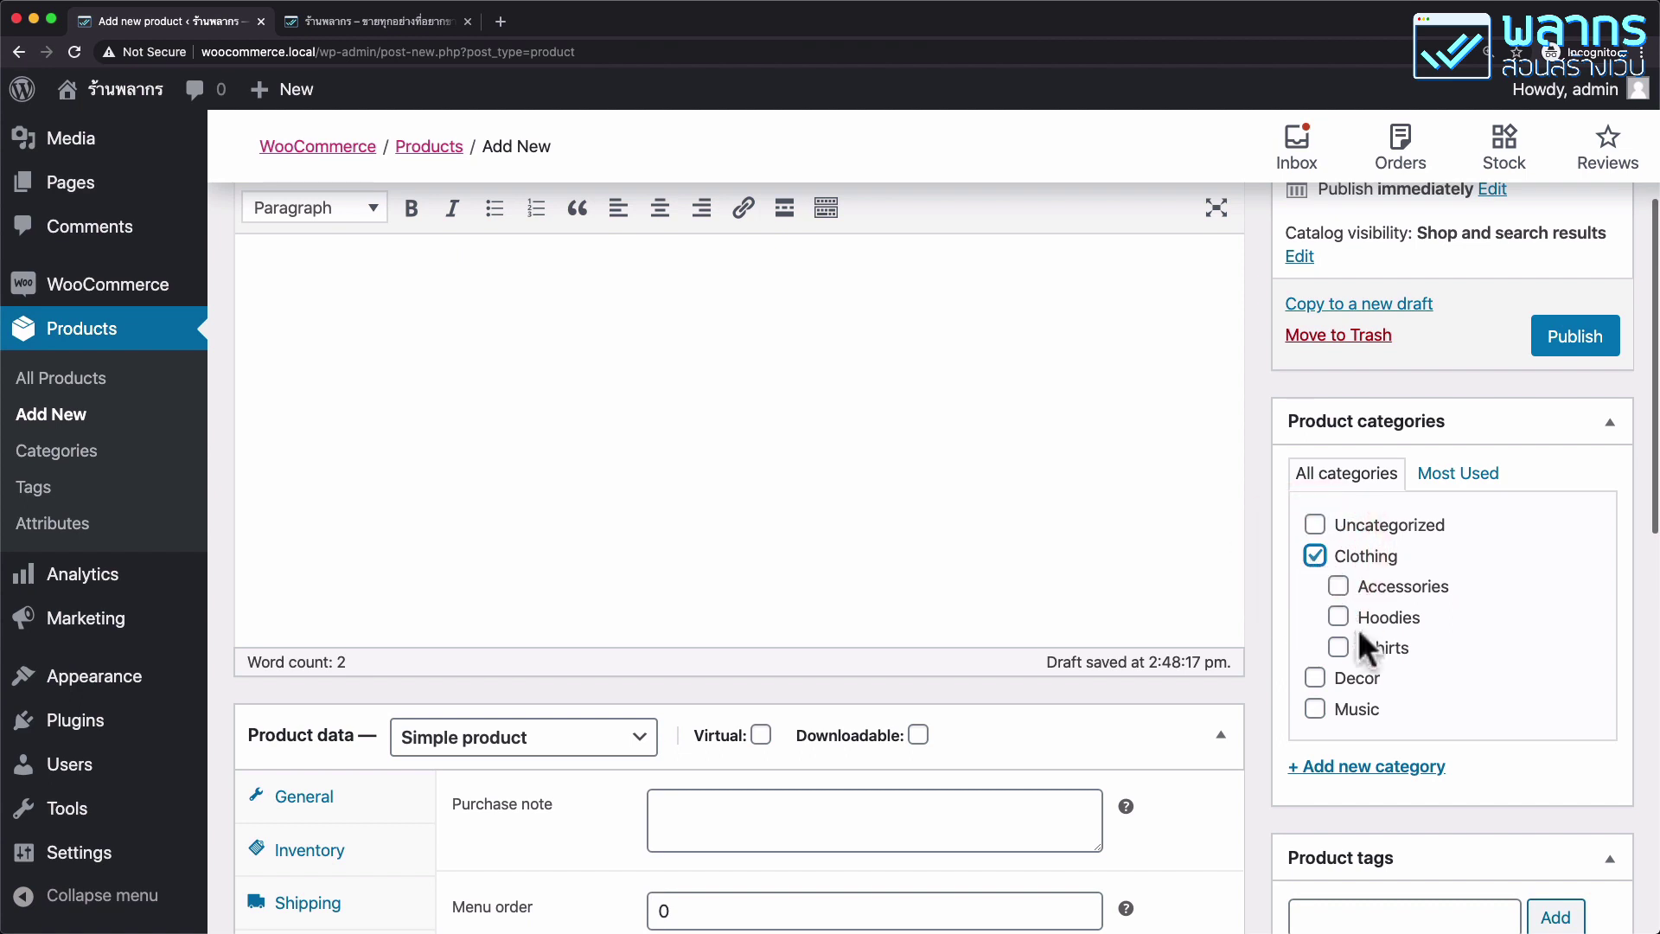
left_click(1340, 650)
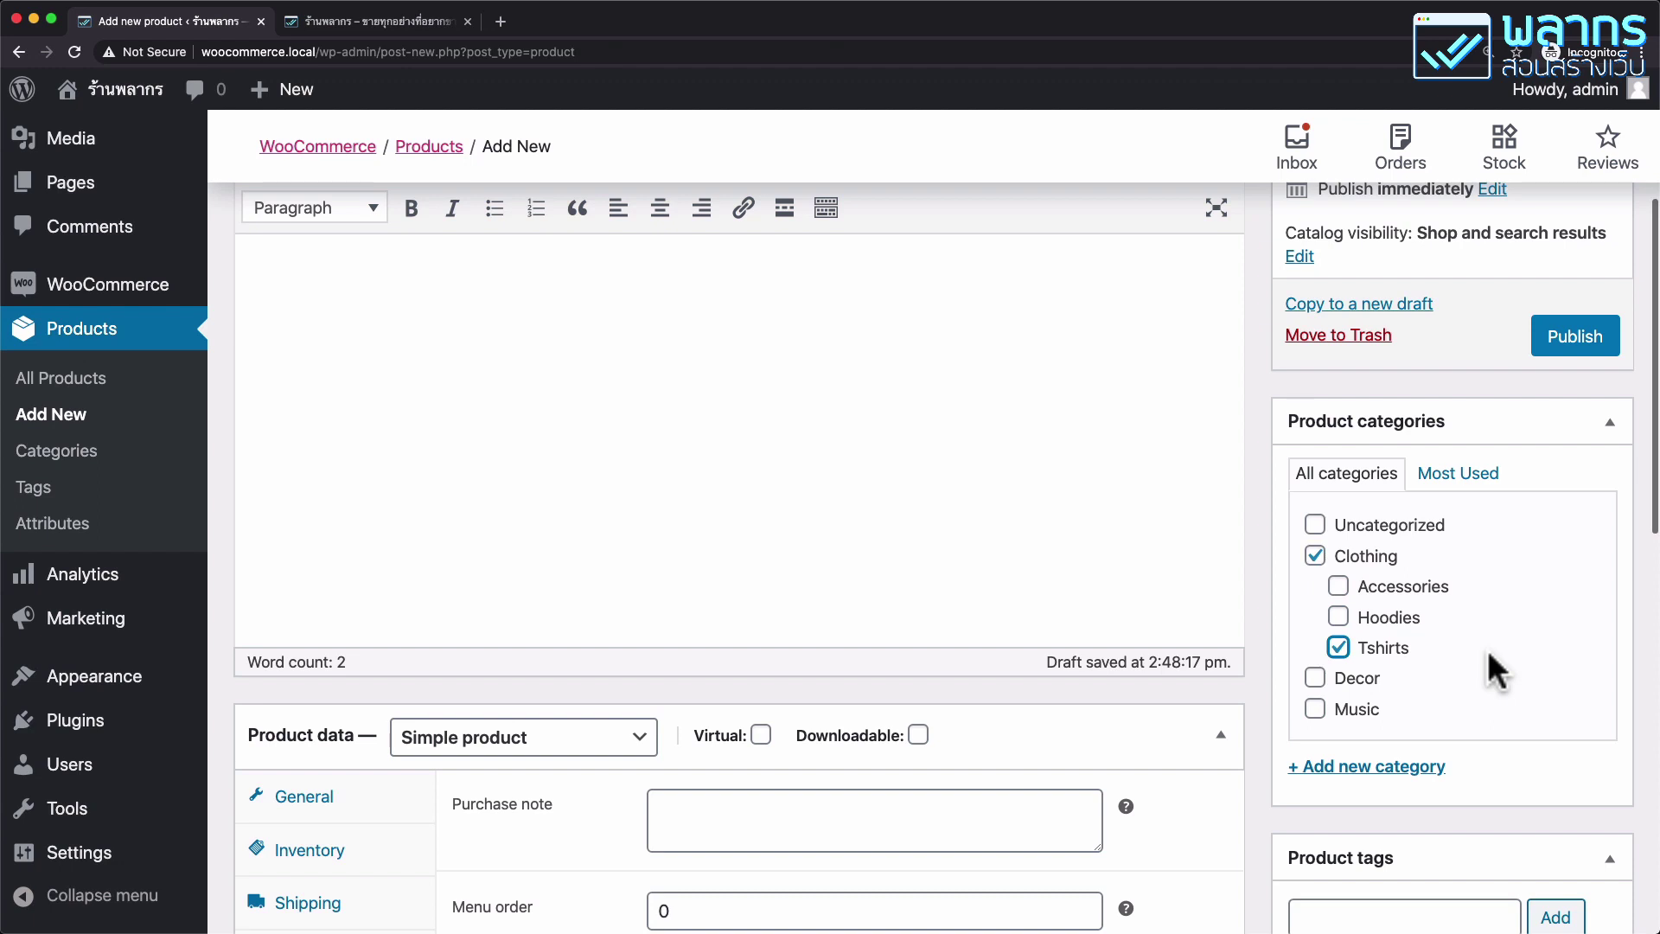
scroll(1487, 650, "down", 3)
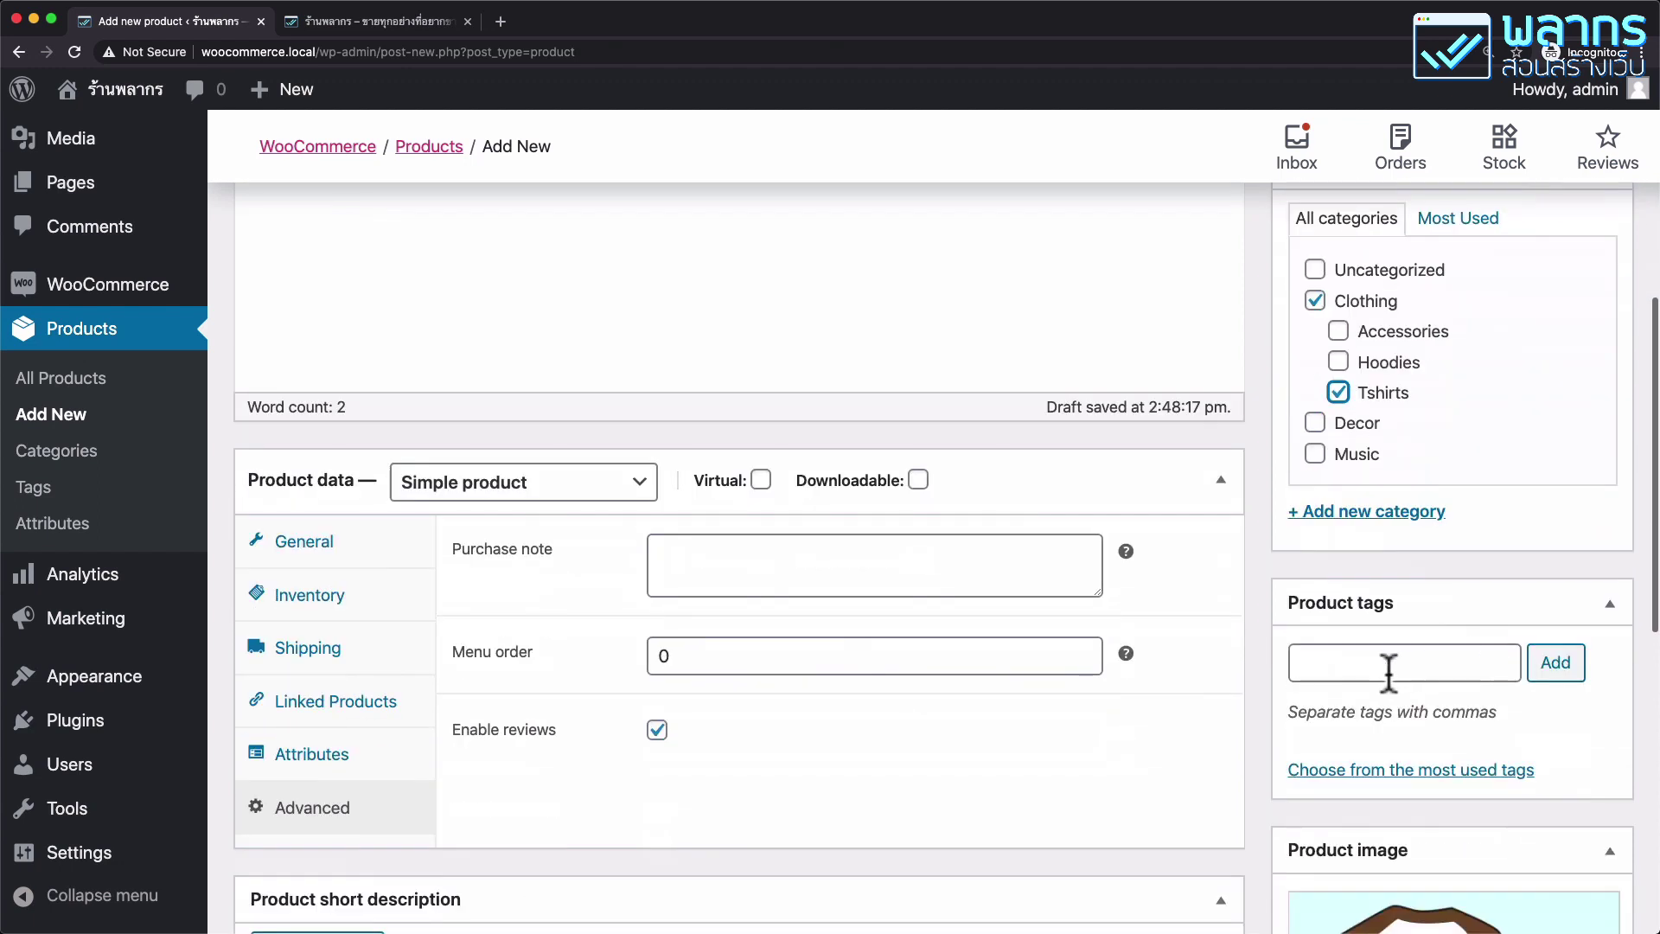
Add the product tags กีฬา and เสื้อ.
left_click(1392, 672)
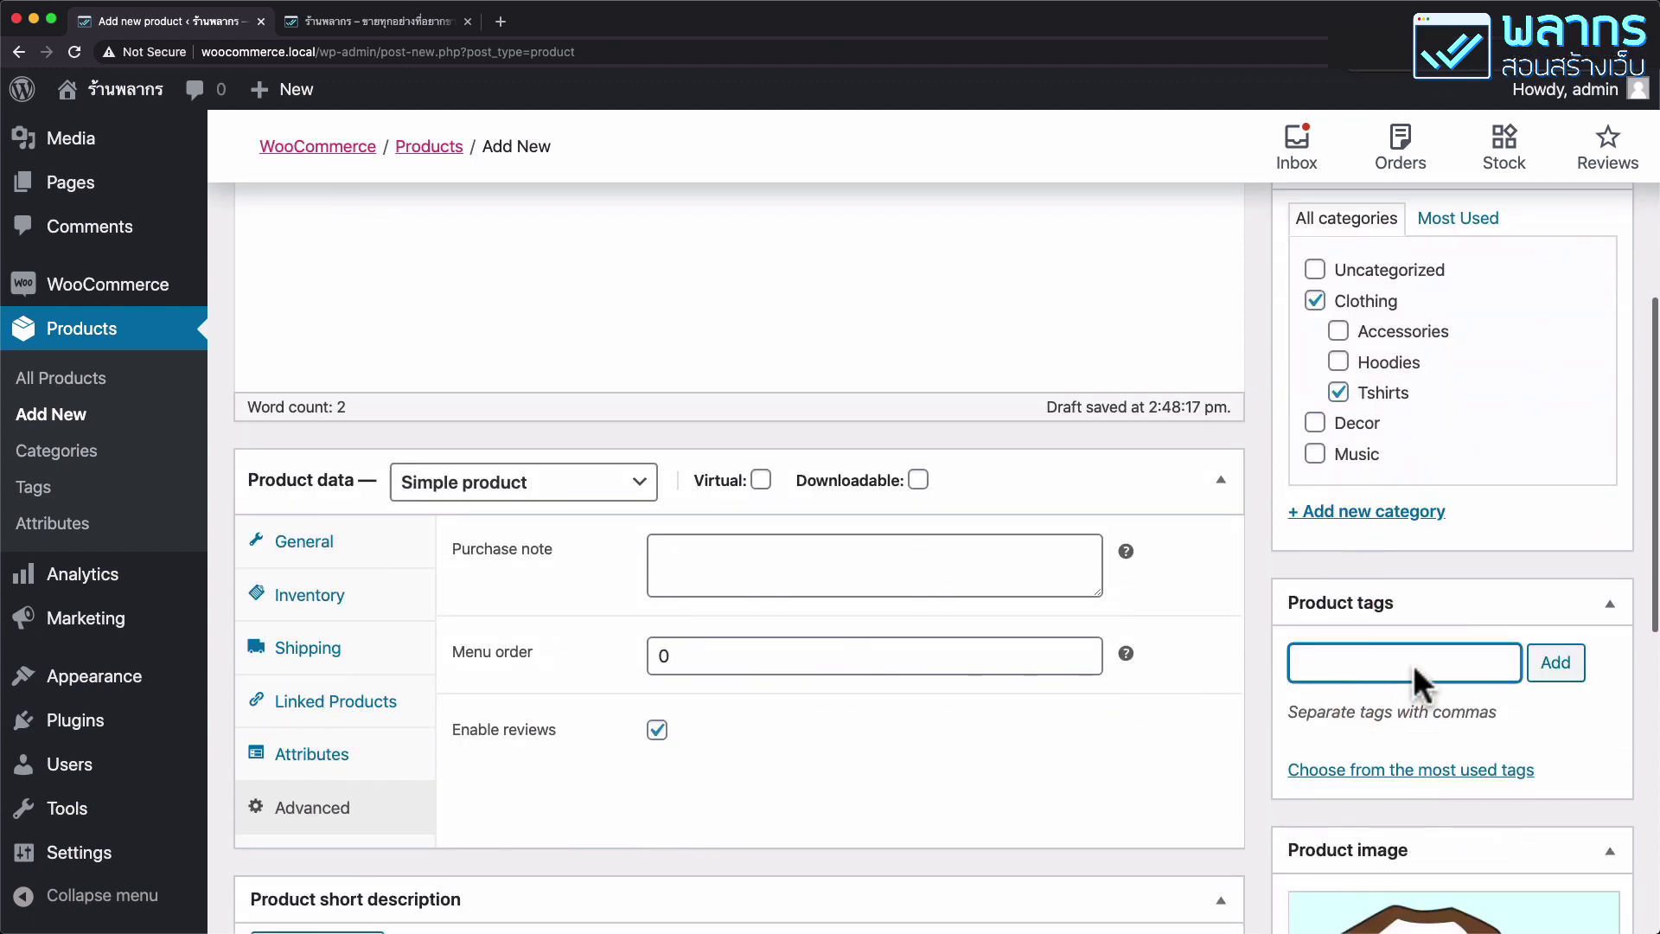
type("กีฬา")
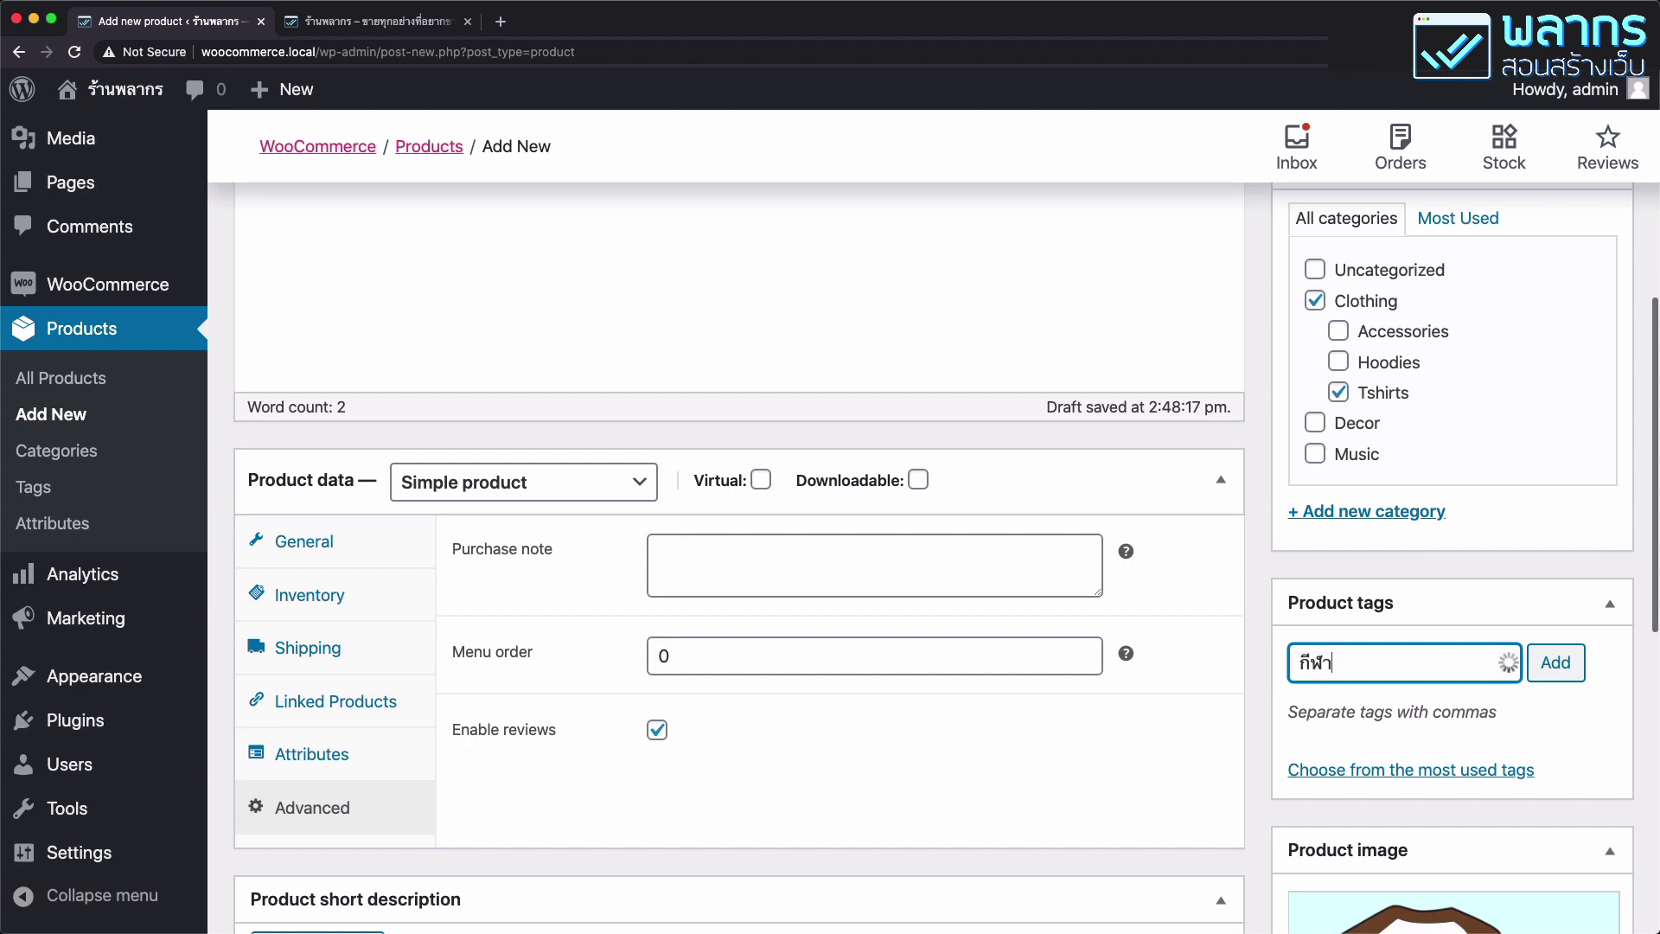
key("Return")
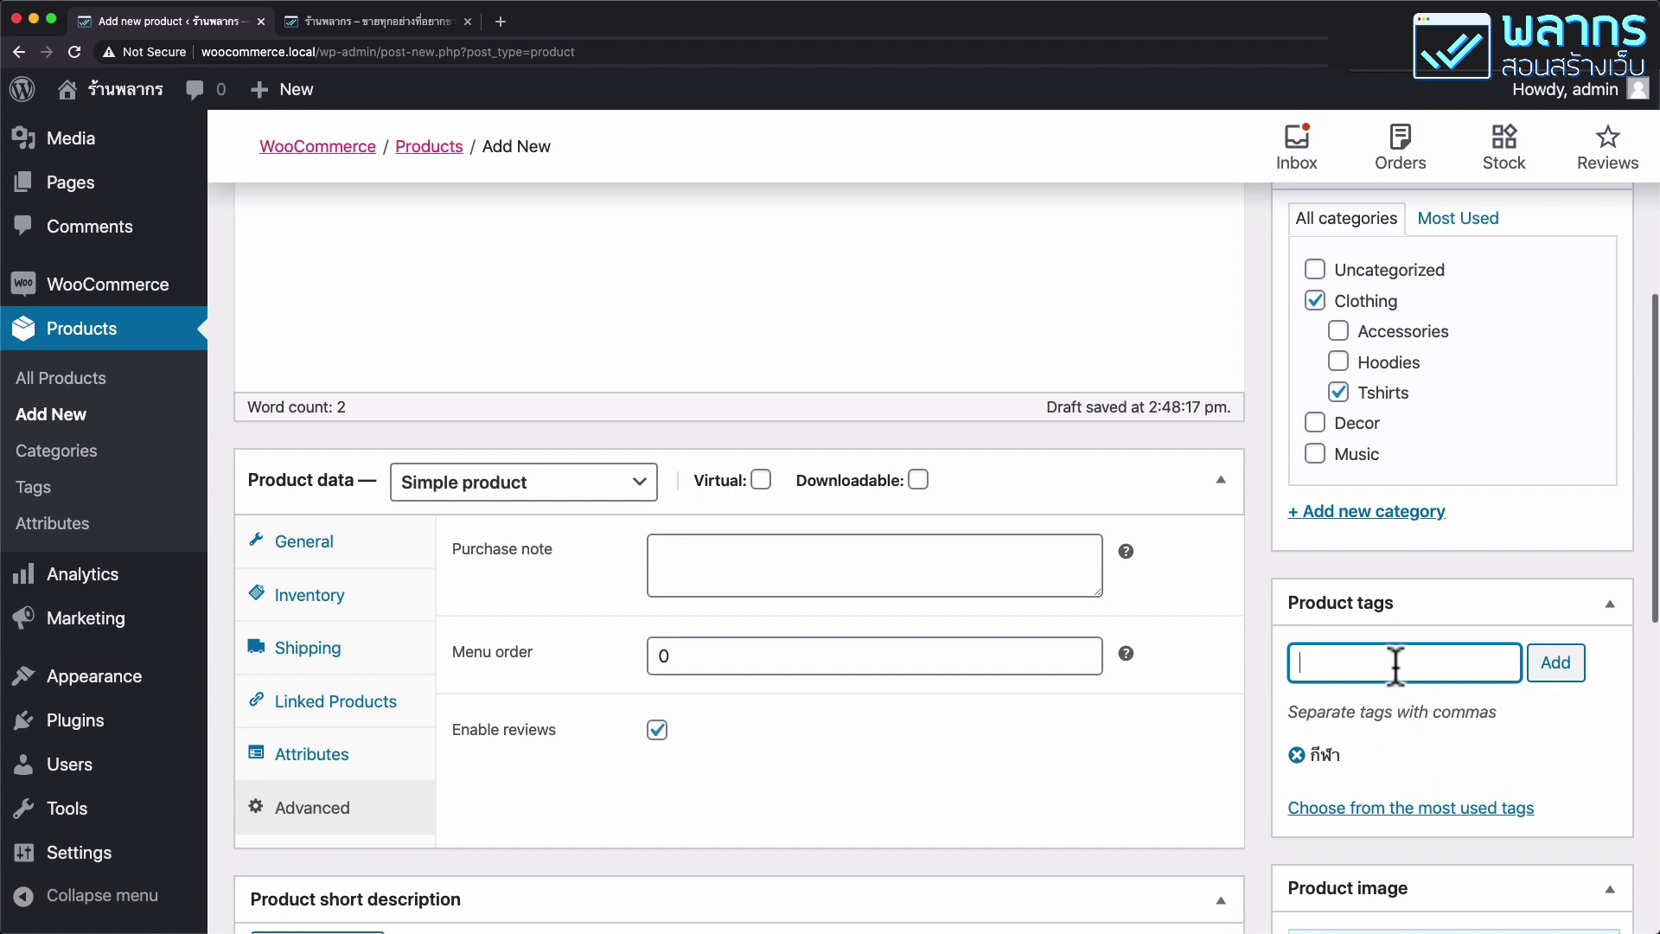
type("เสื้อ")
key("Return")
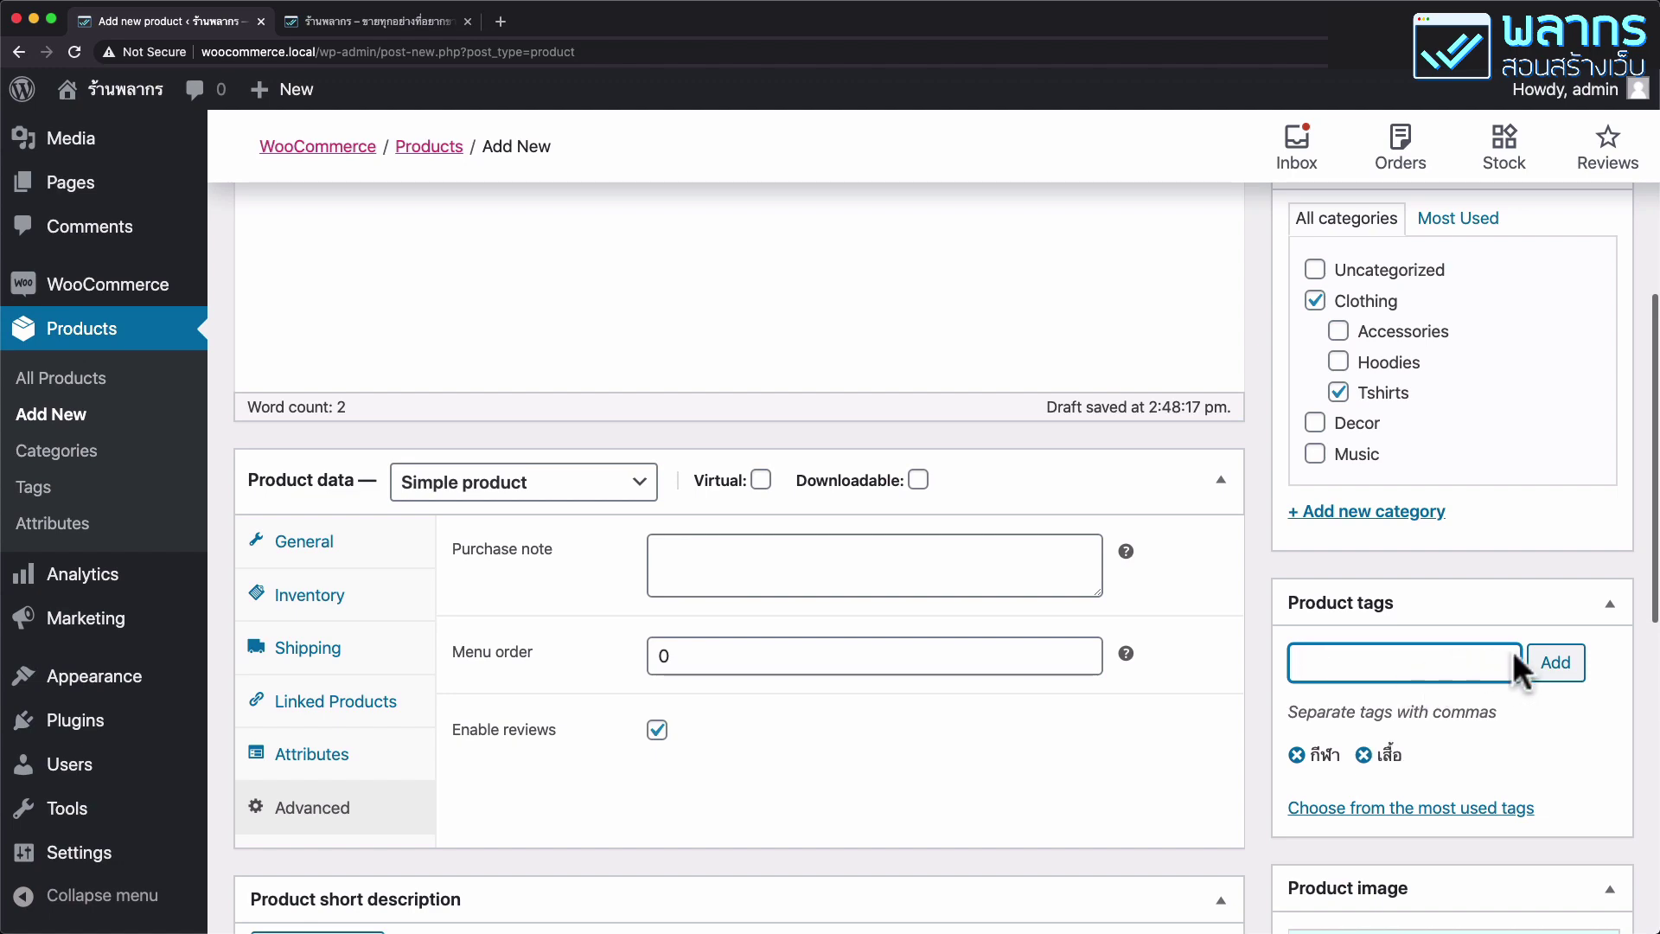
scroll(1512, 650, "up", 7)
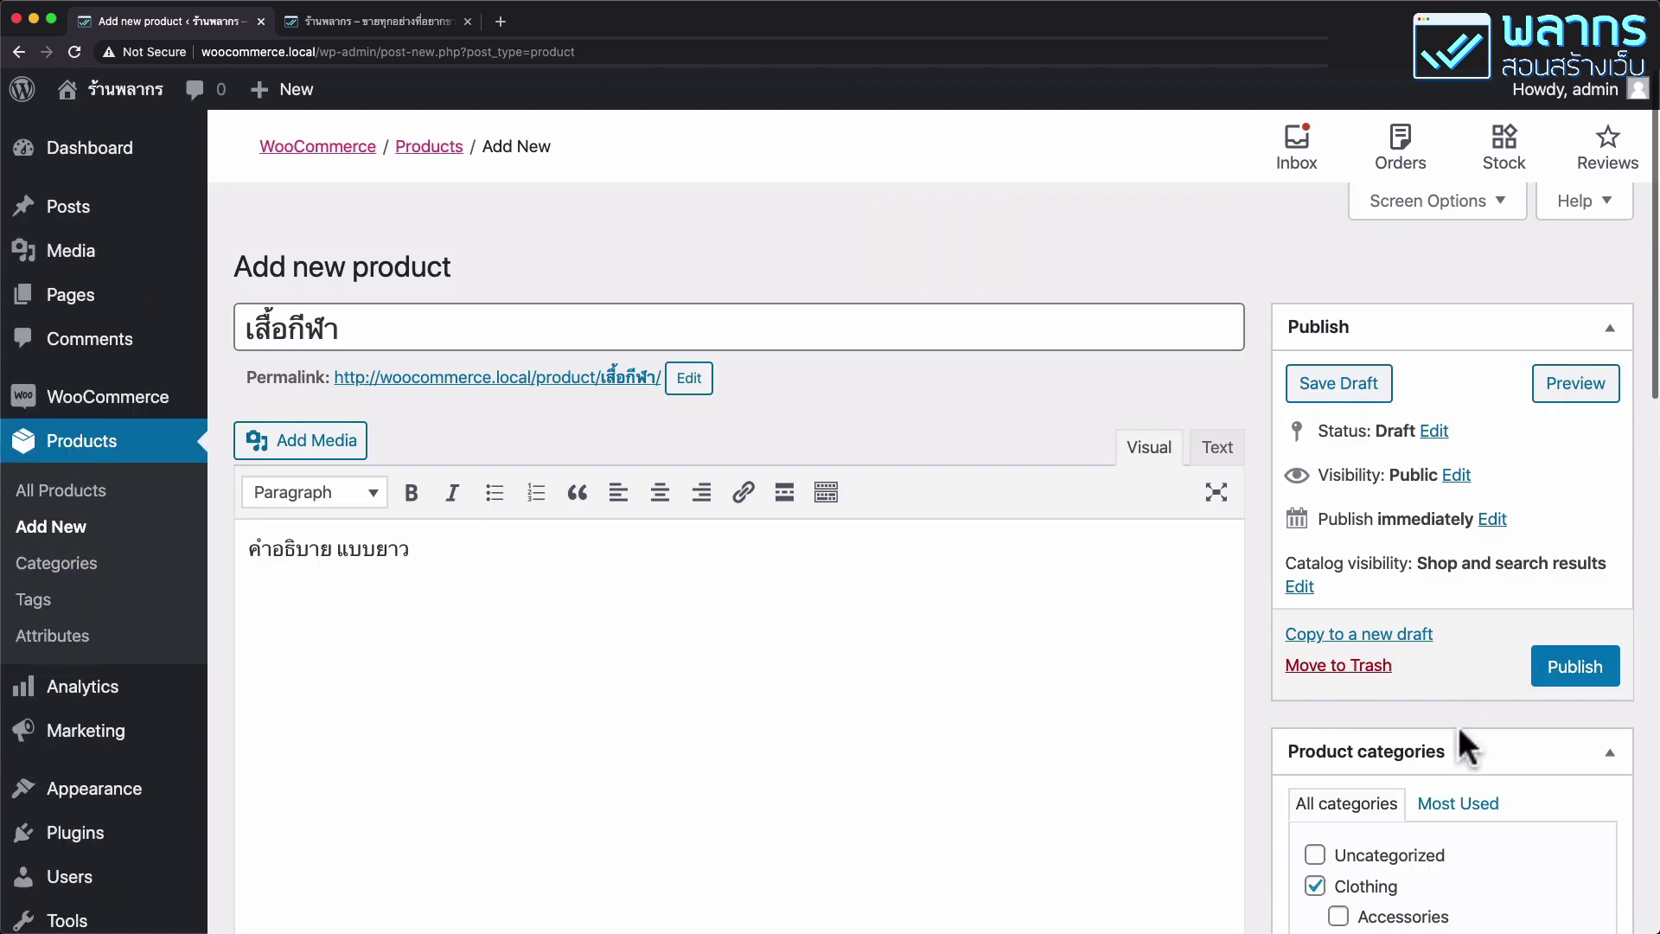
Publish the product, set its permalink slug to sport-shirt and update it.
left_click(1604, 670)
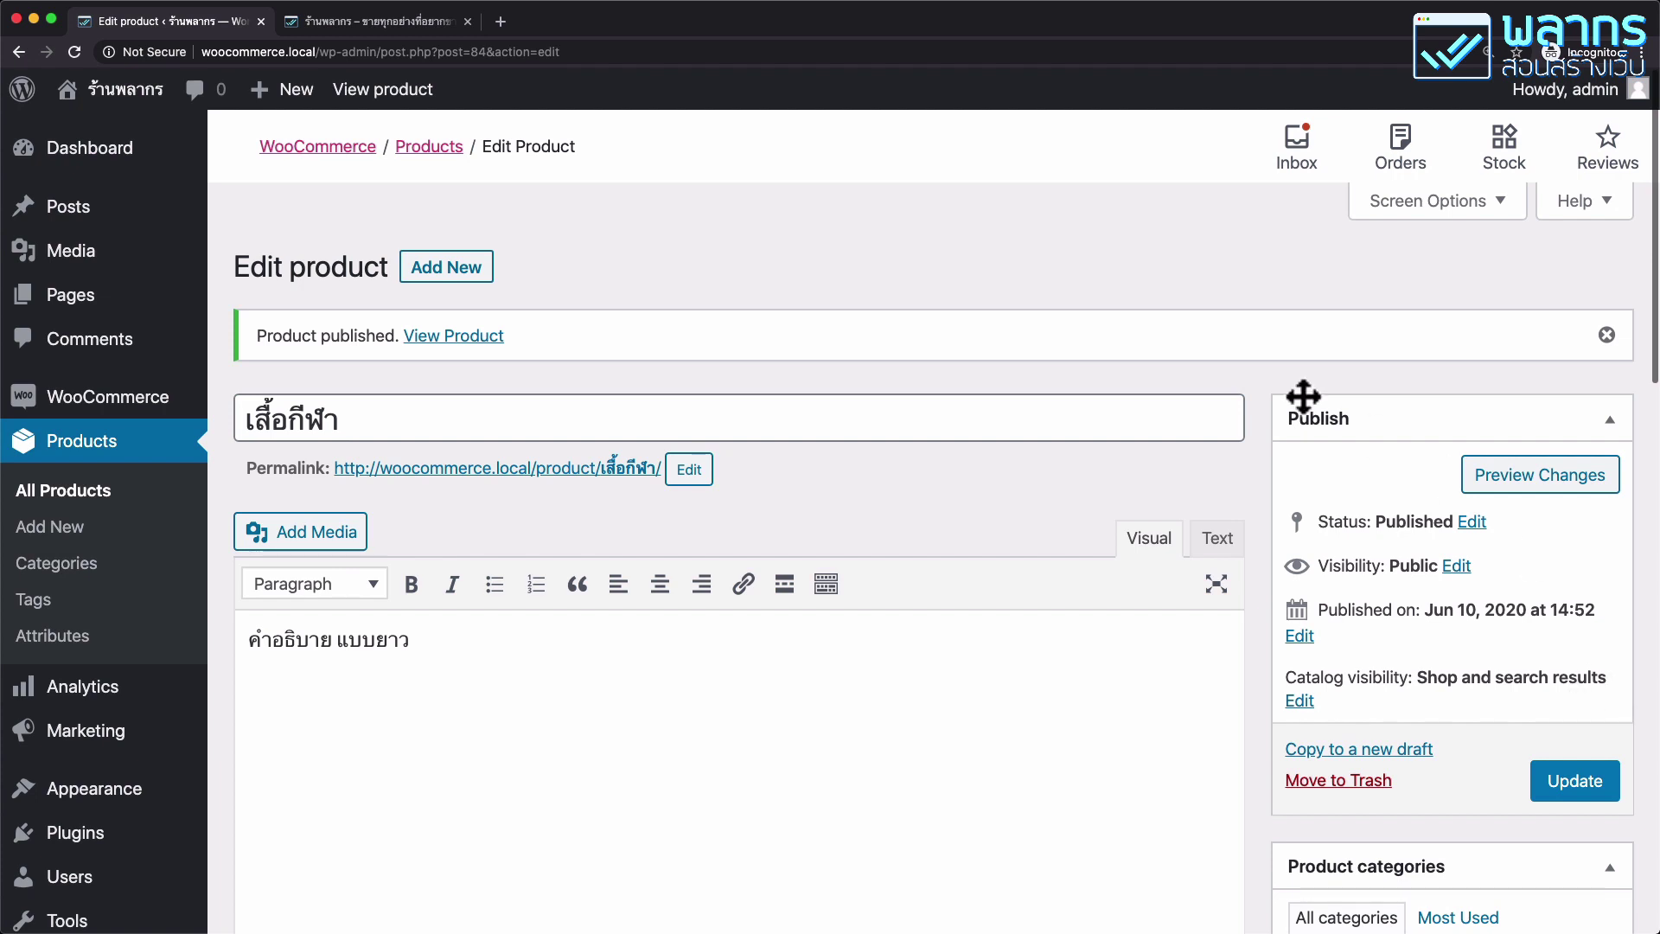
left_click(698, 471)
double_click(759, 471)
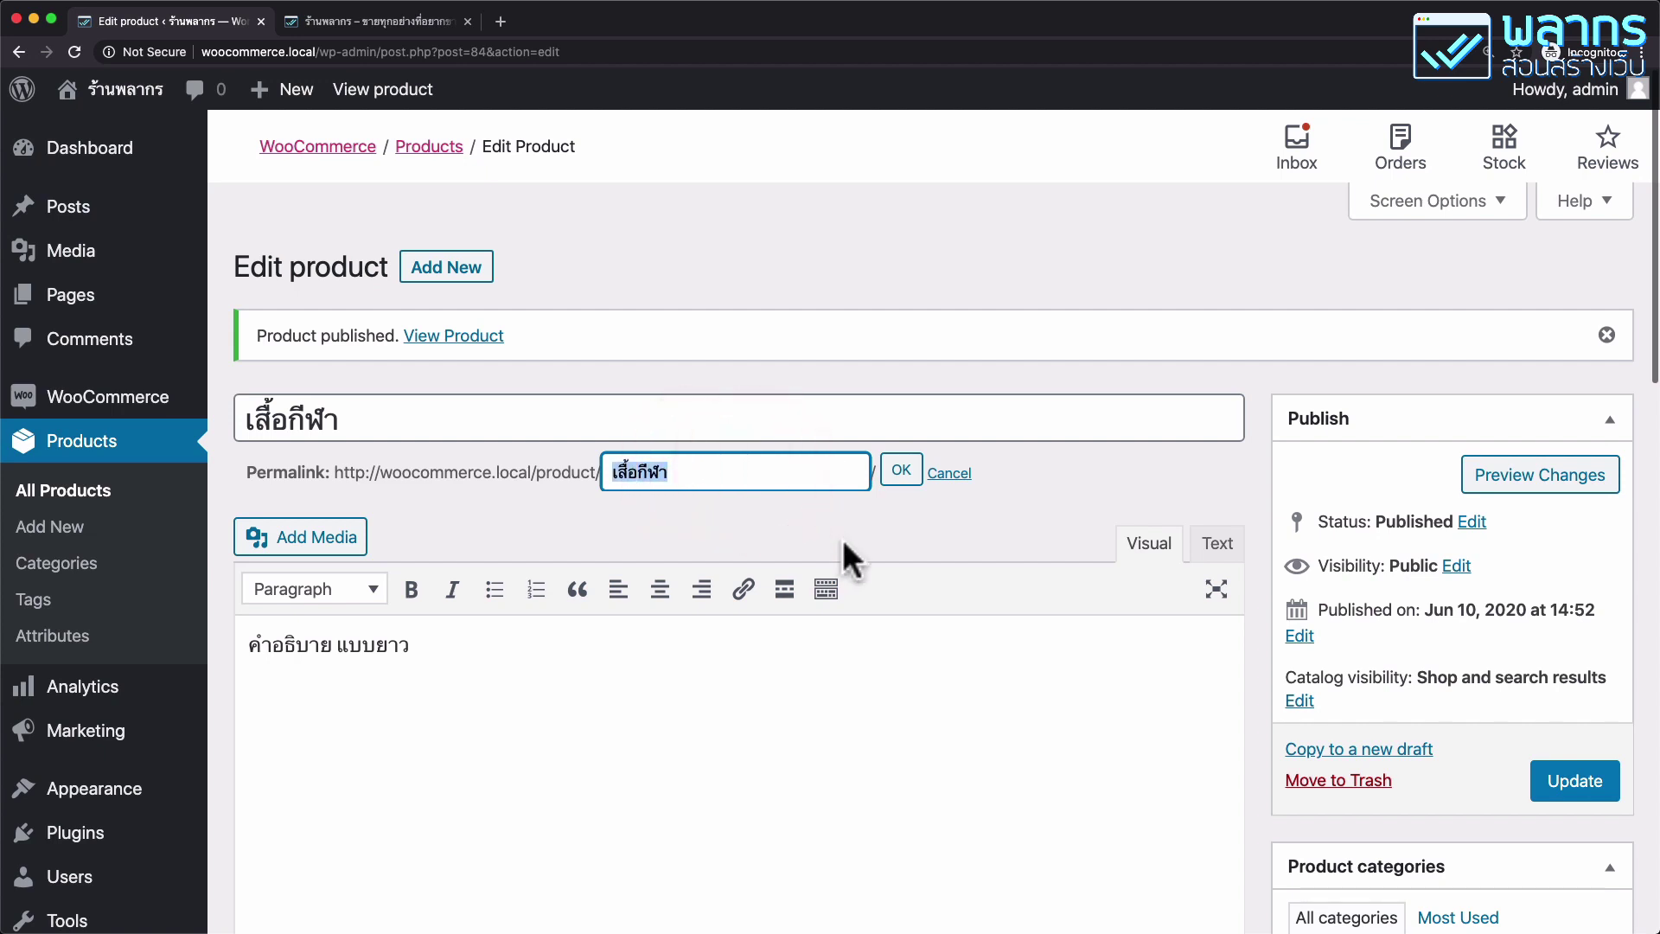
type("sport-shirt")
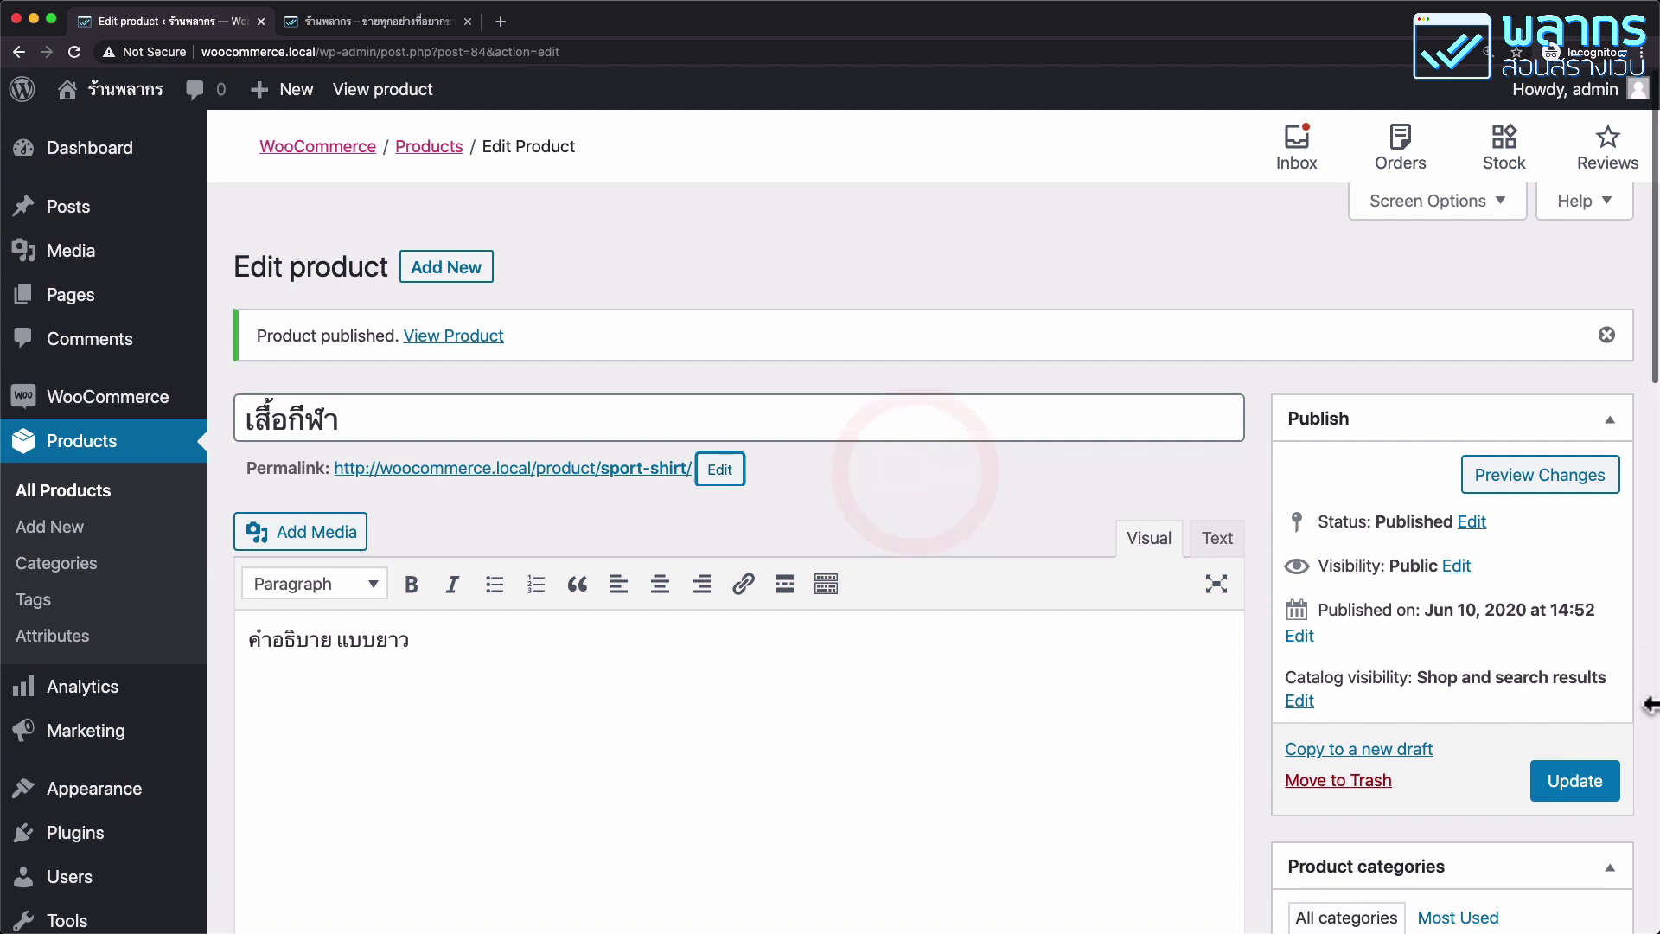
left_click(1594, 788)
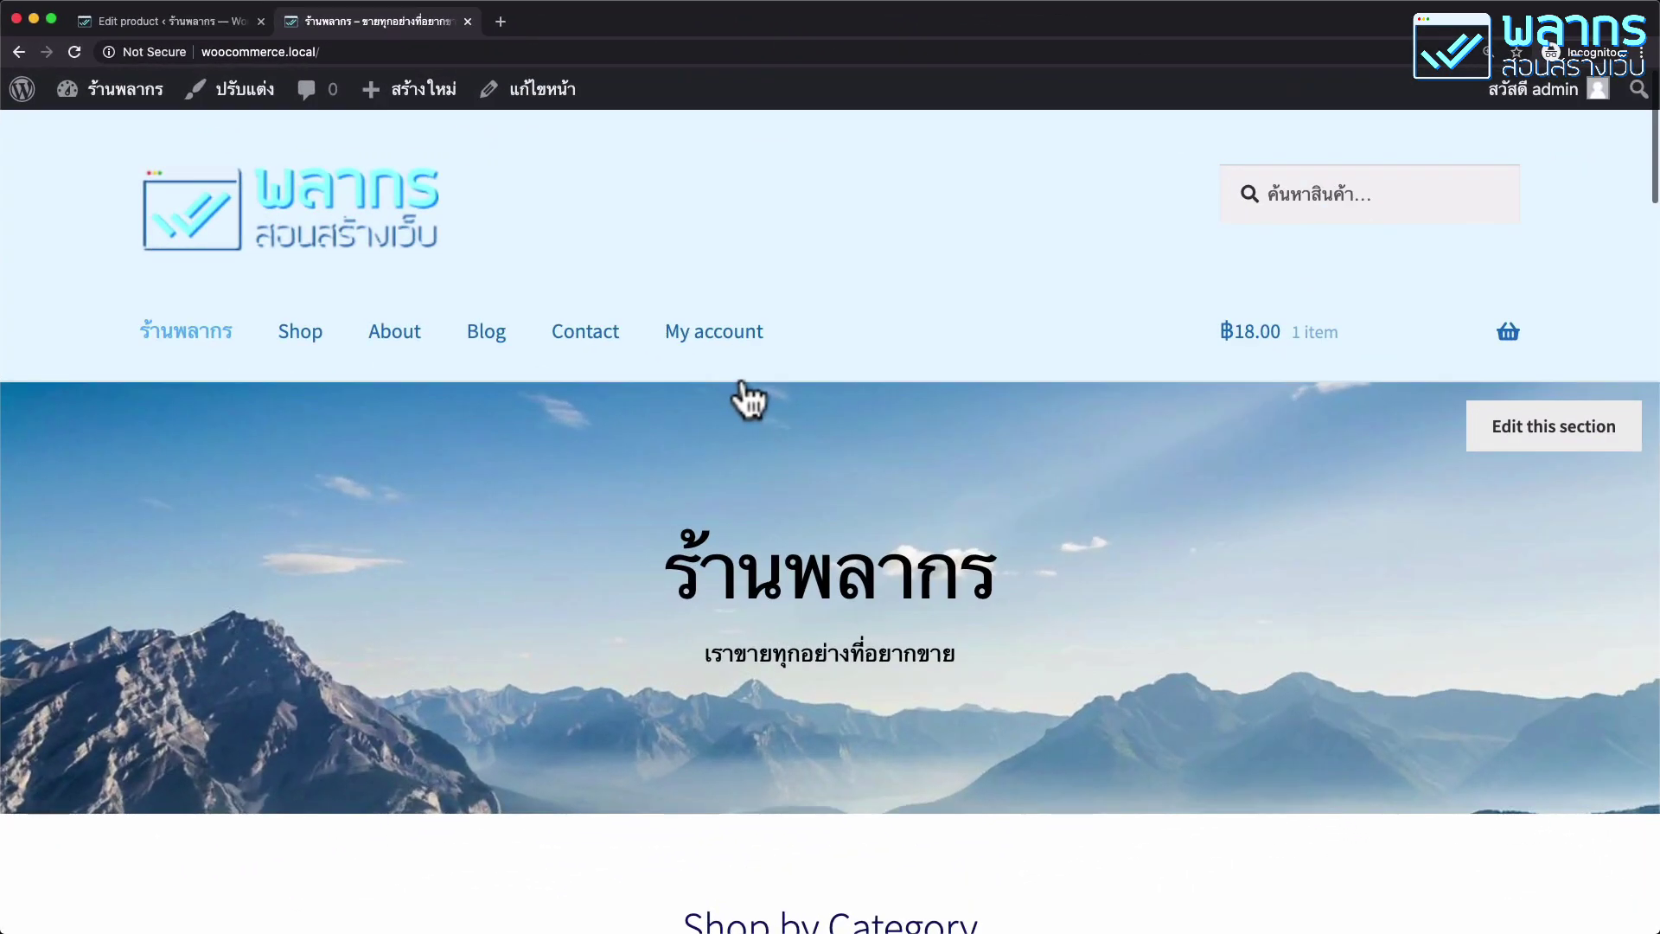
Go to shop page 2 and open the เสื้อกีฬา sport shirt product page.
left_click(313, 346)
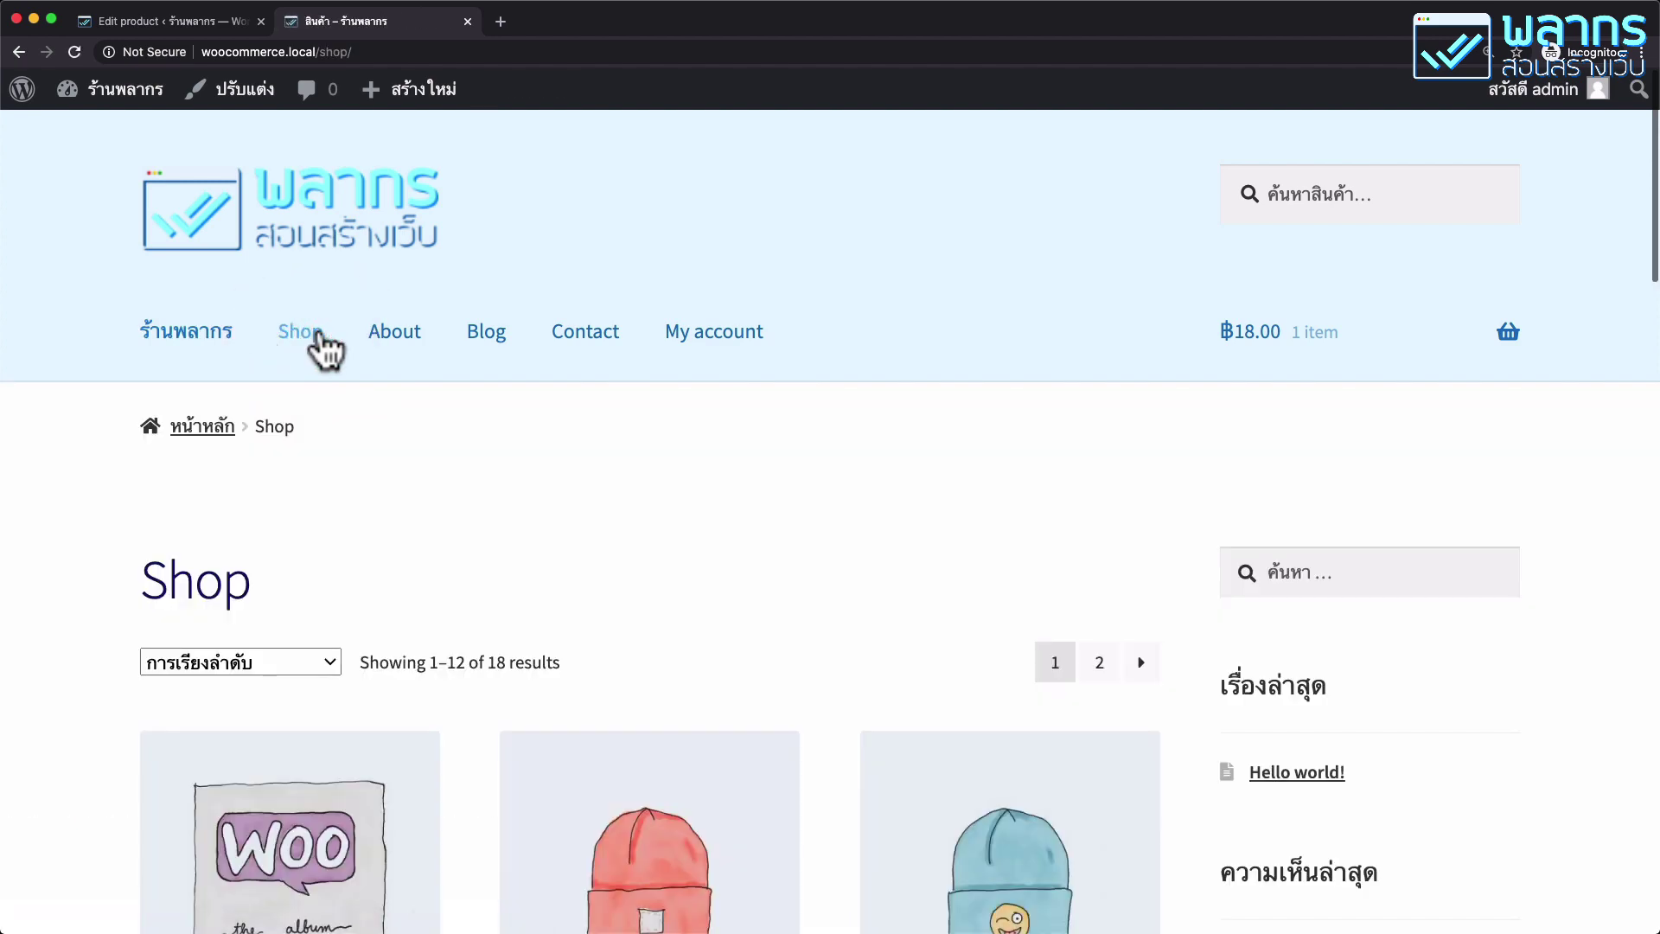
scroll(778, 484, "down", 20)
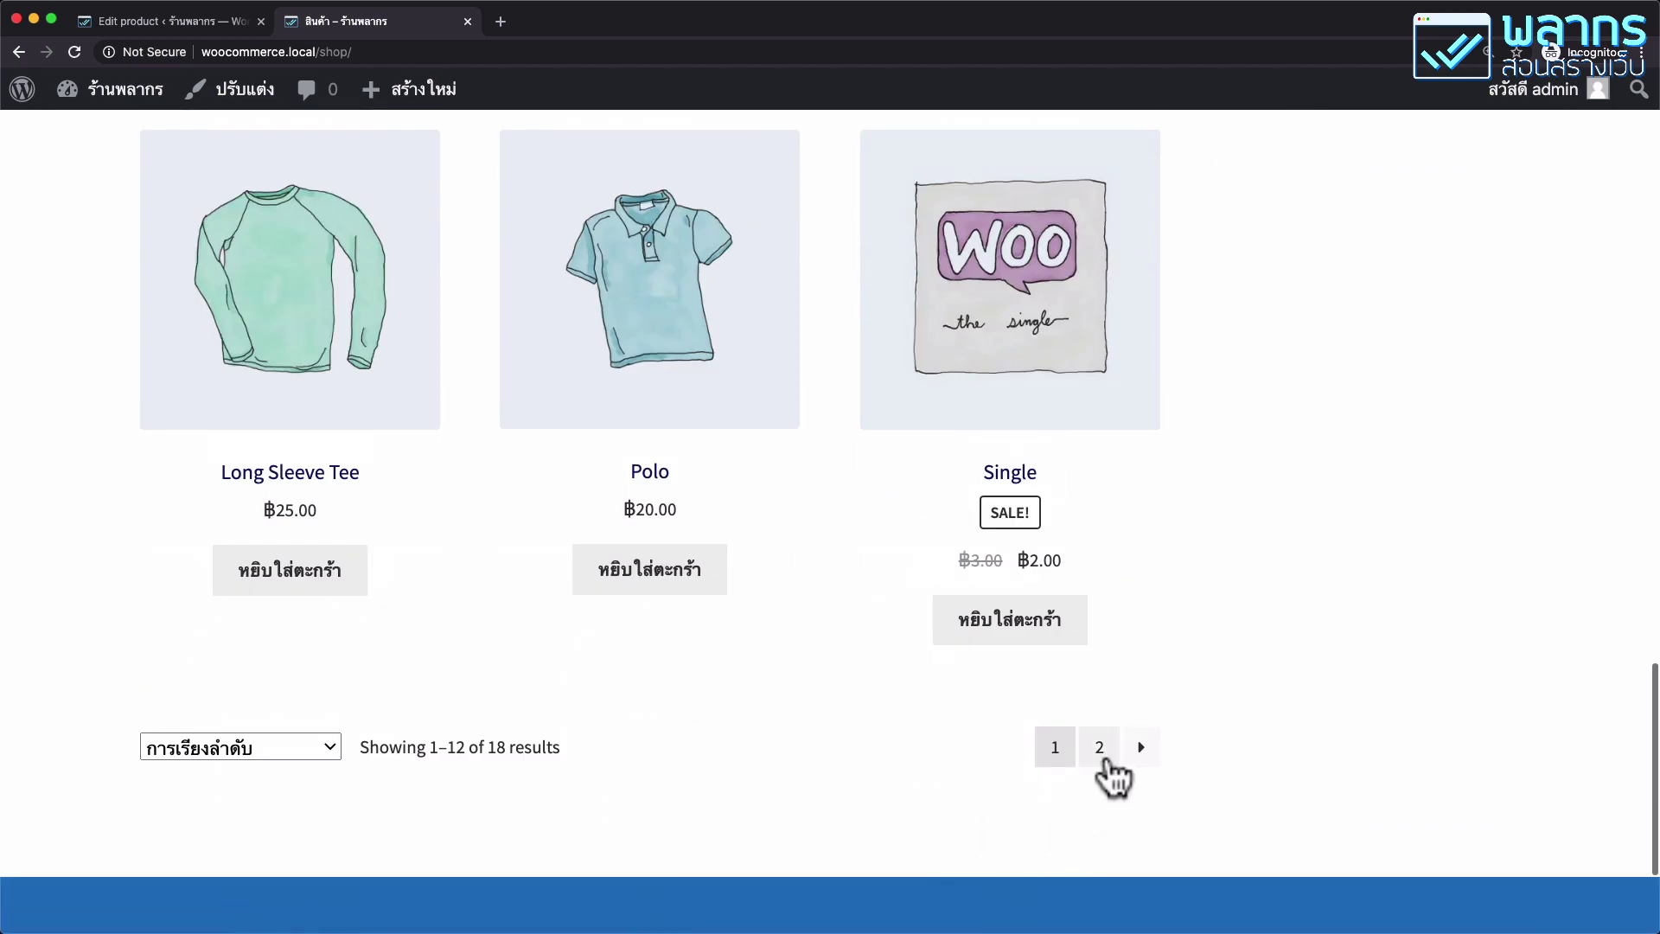
left_click(1105, 760)
scroll(1093, 741, "down", 15)
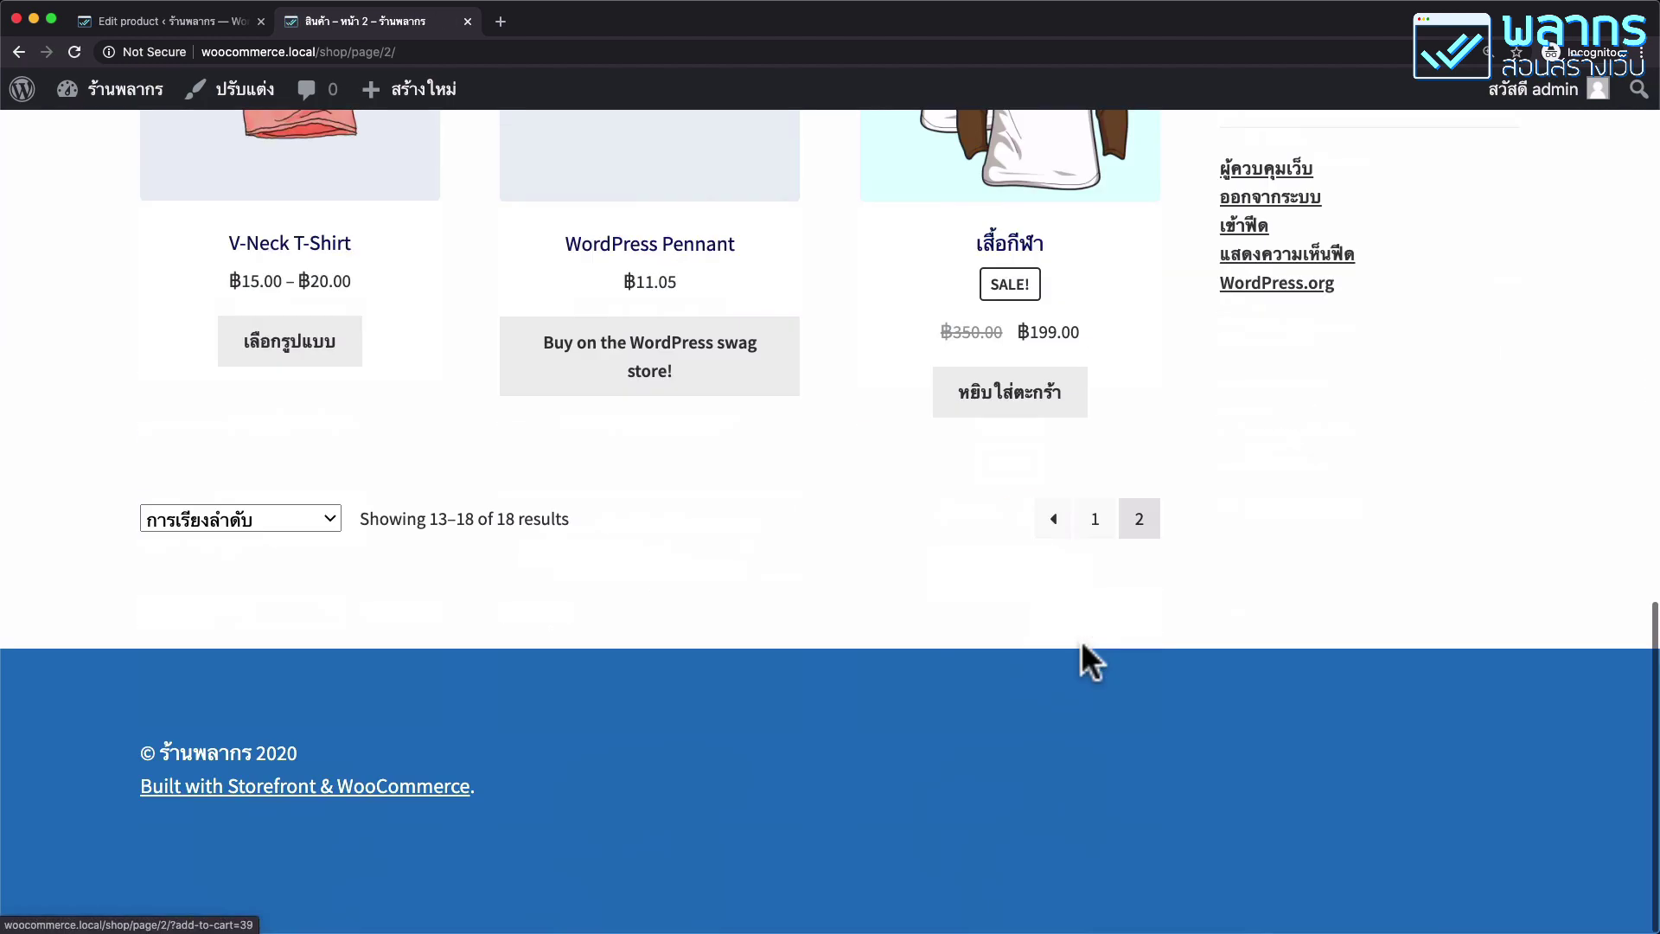
scroll(1082, 660, "up", 3)
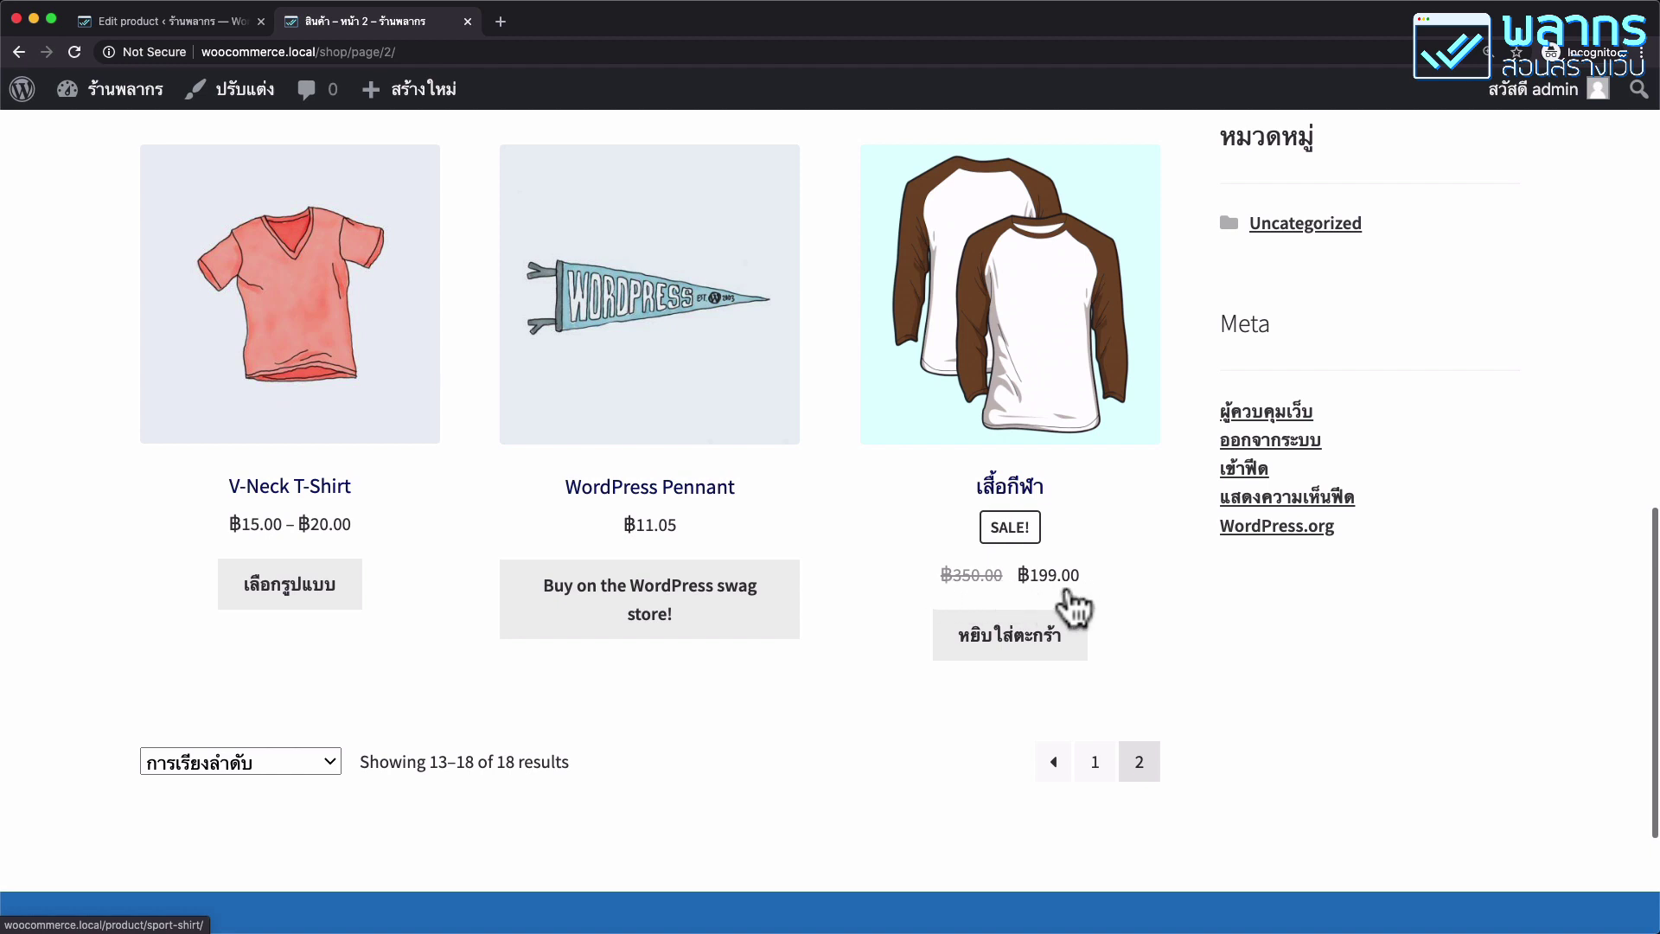
left_click(1044, 313)
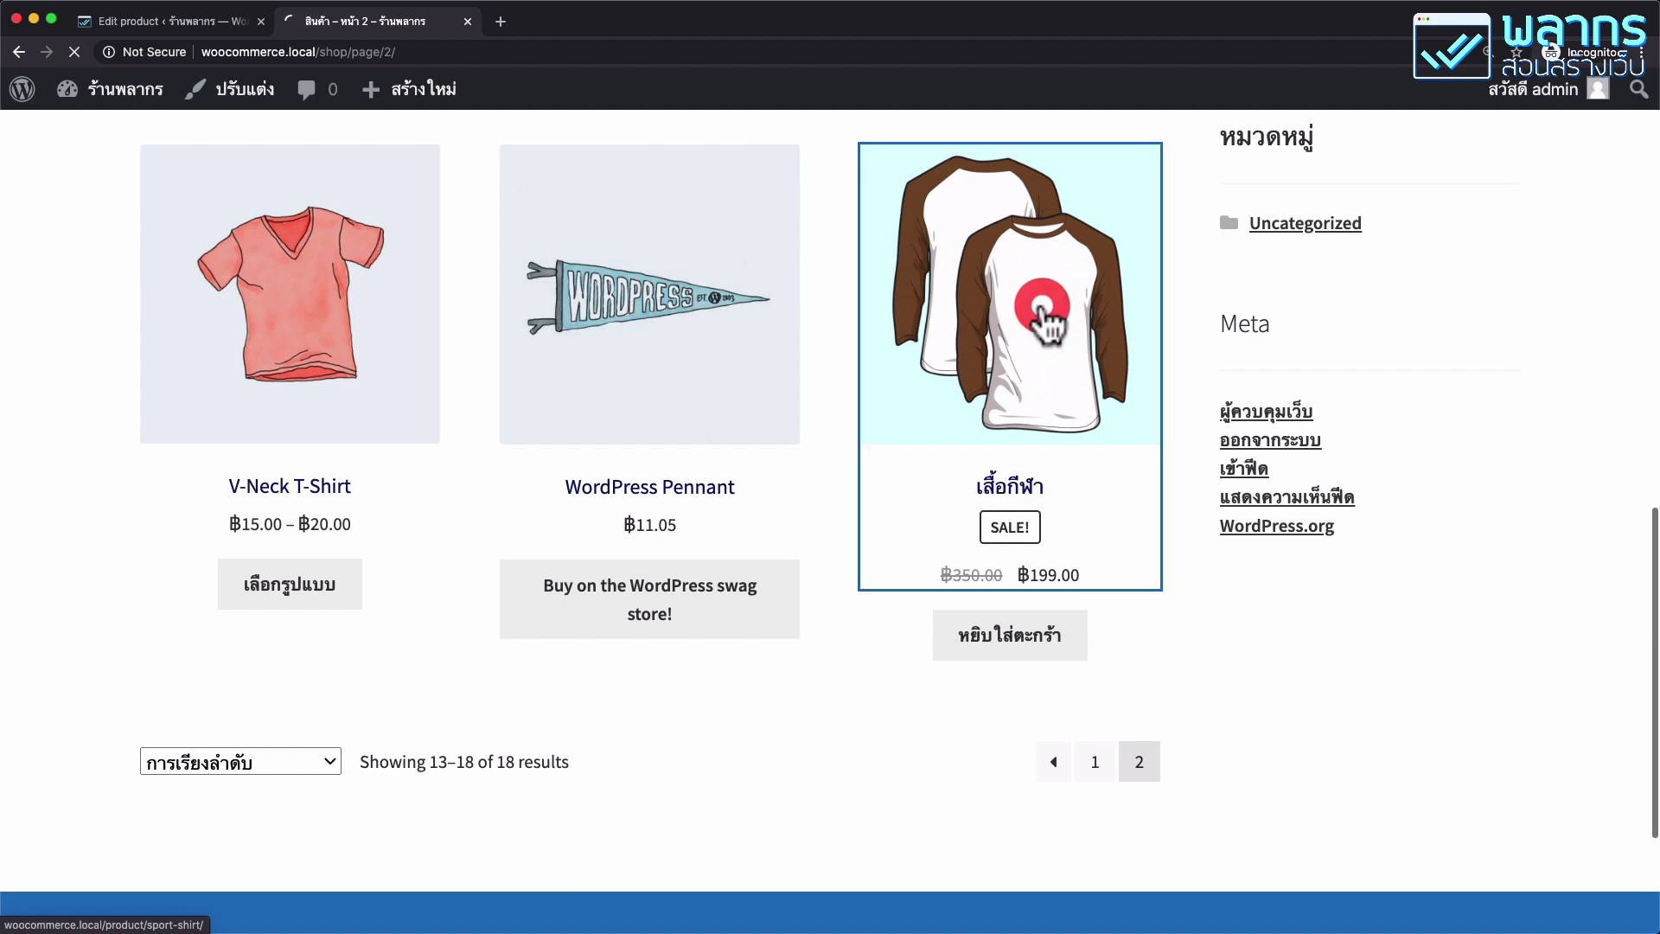
scroll(1016, 465, "down", 5)
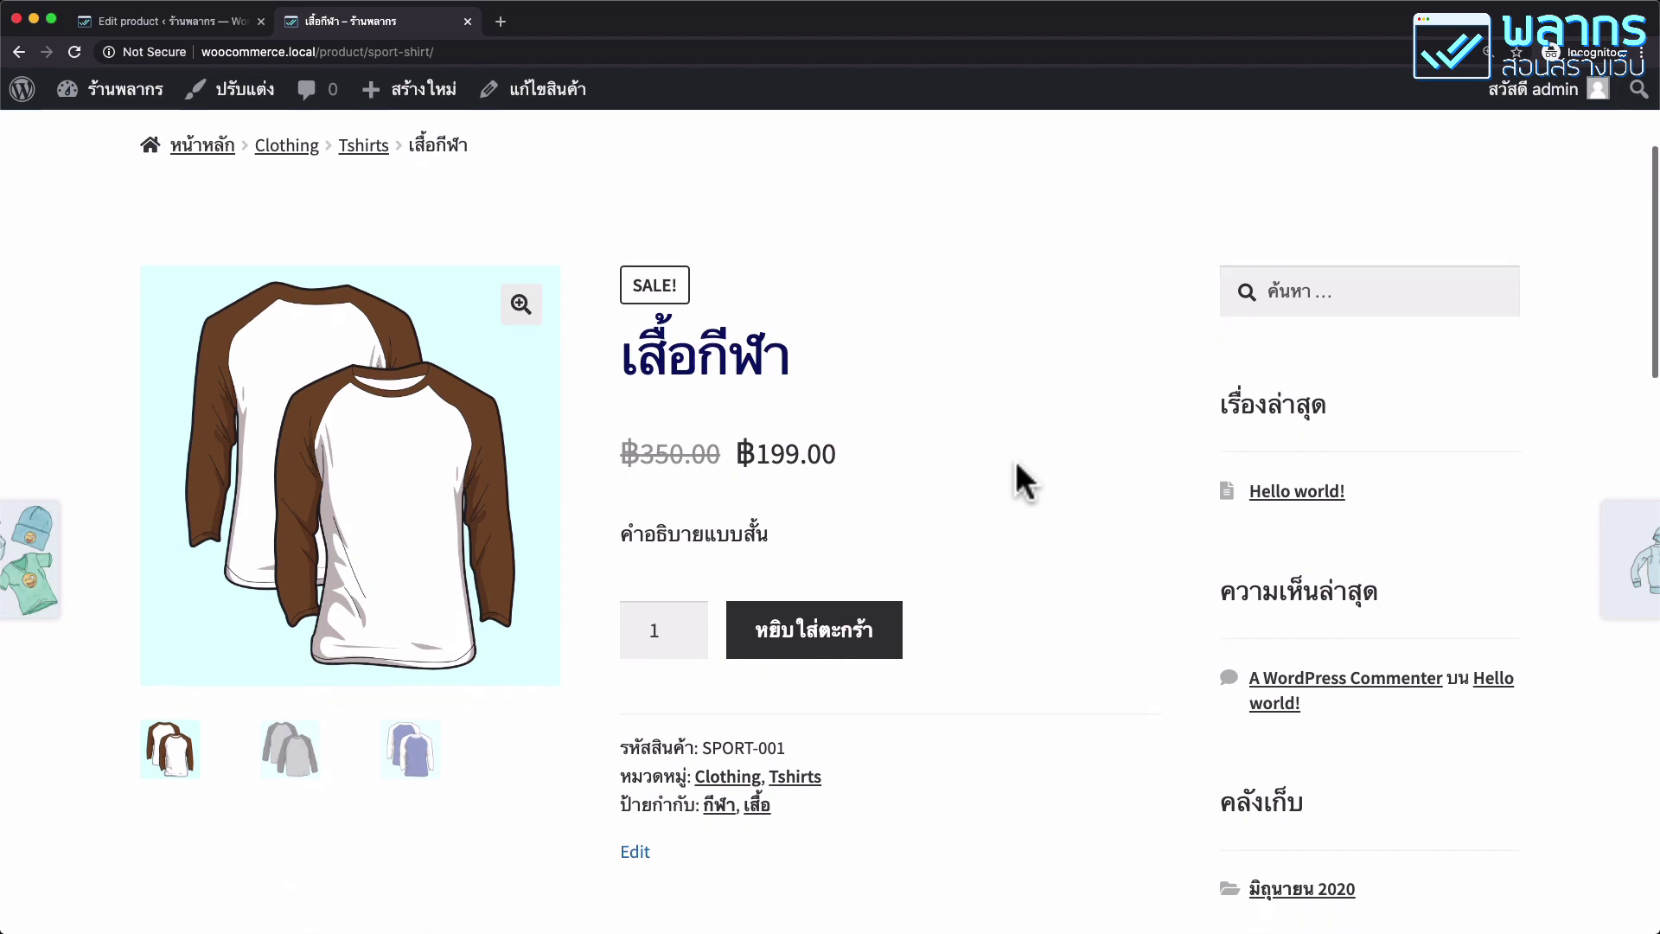
scroll(1015, 460, "down", 1)
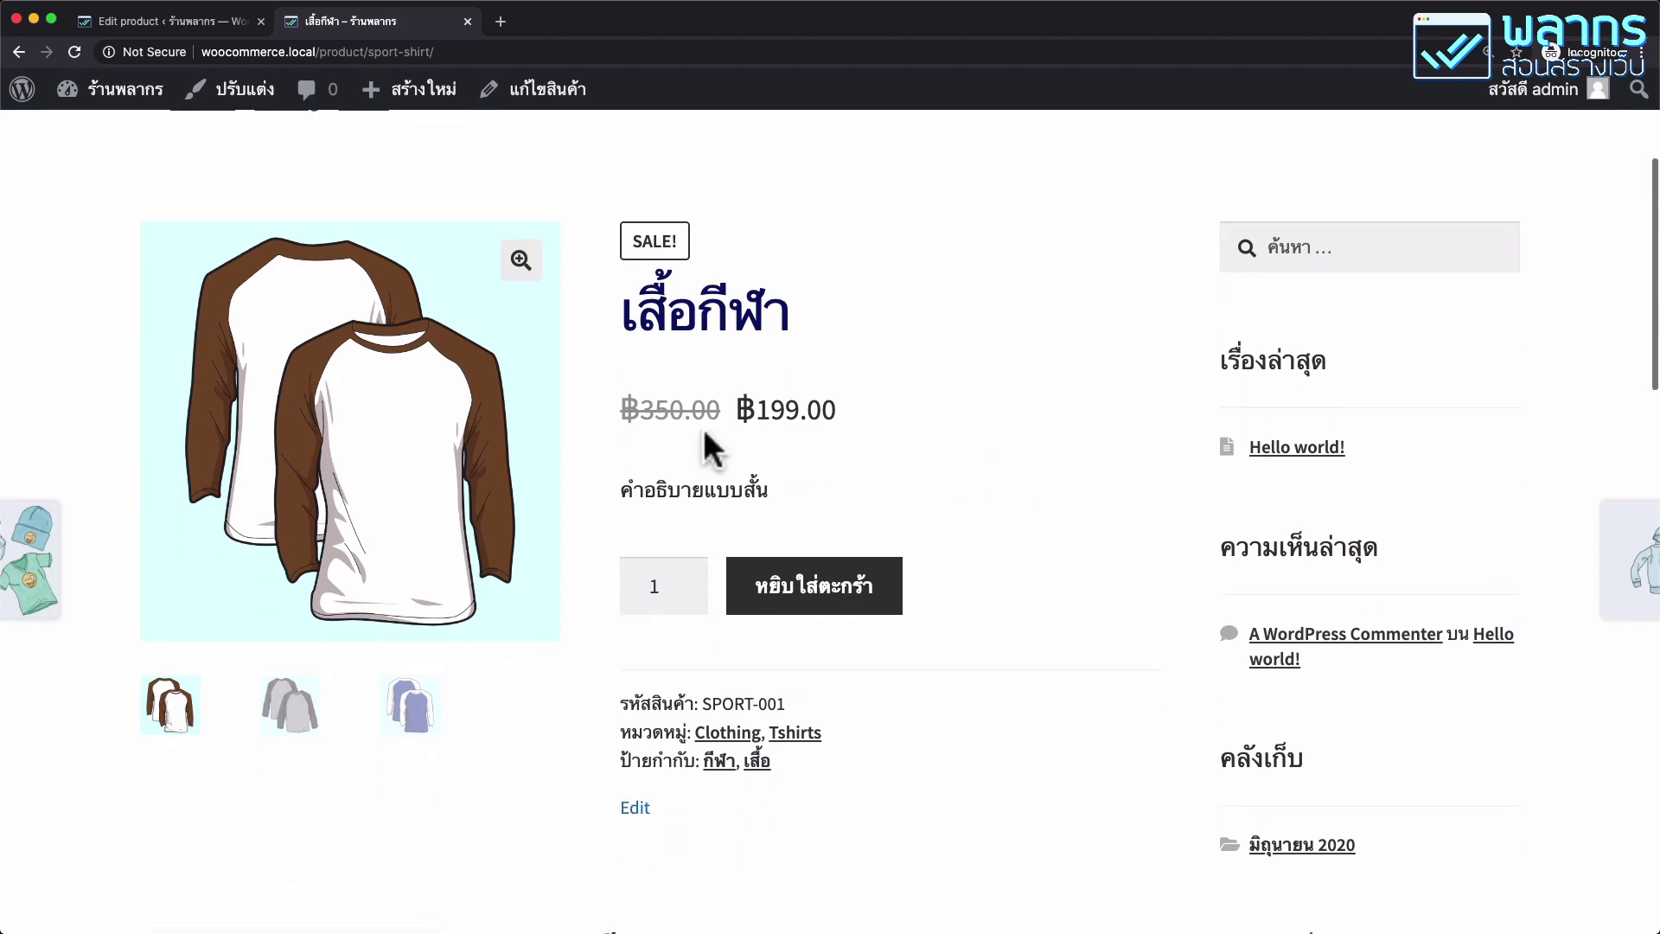
left_click(779, 498)
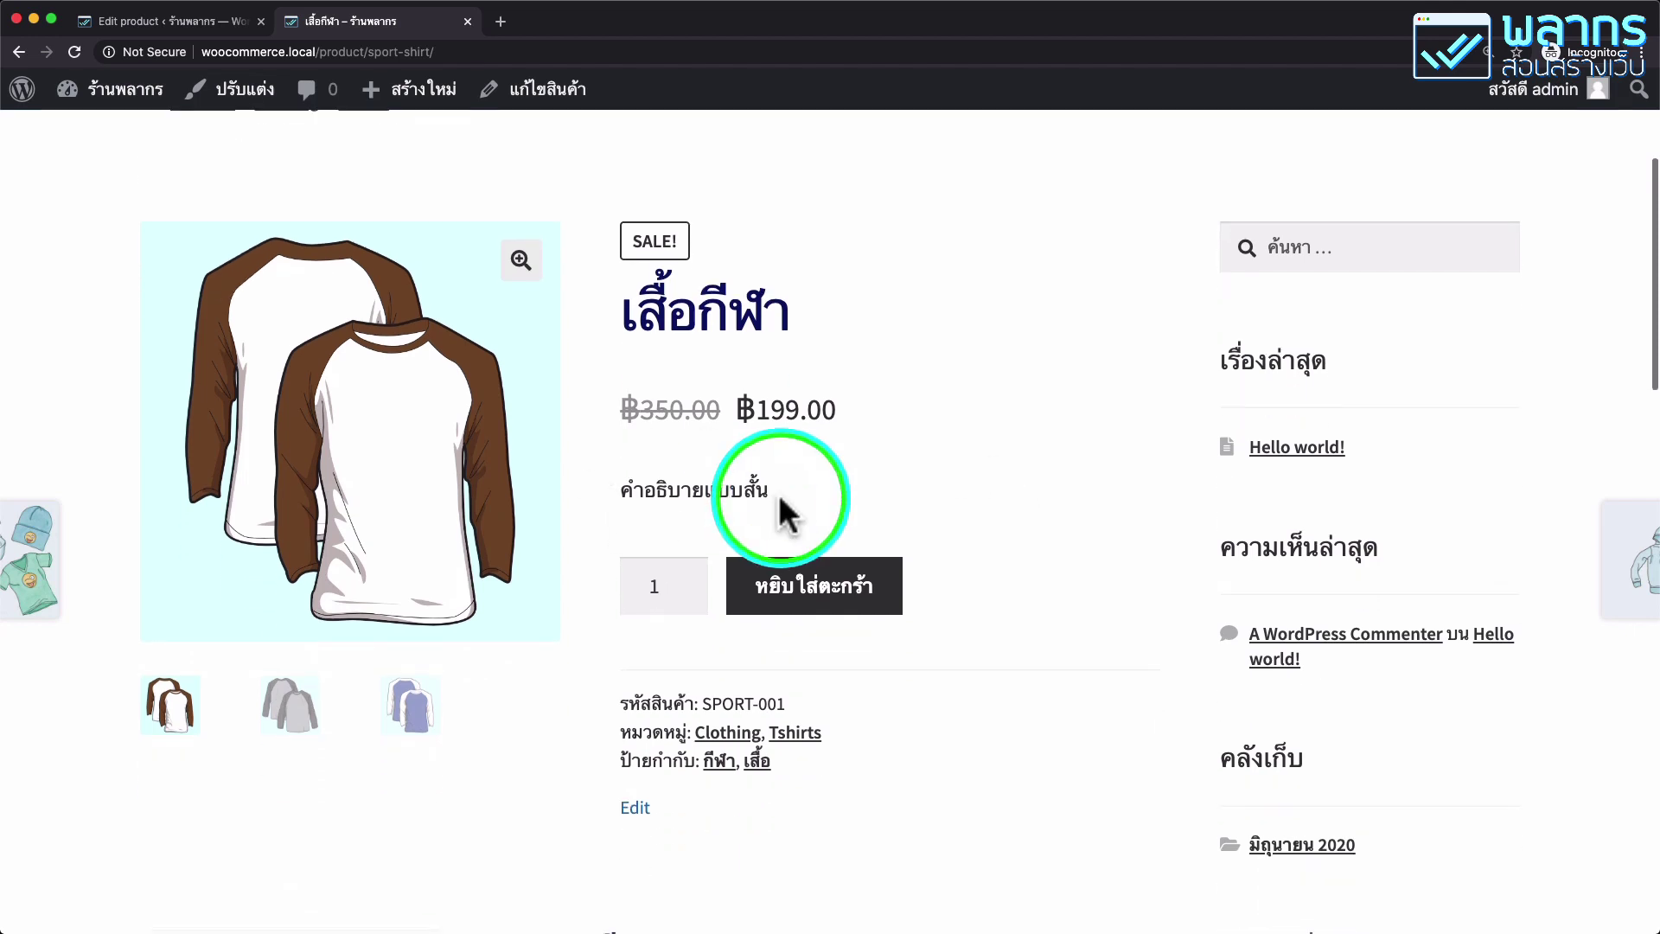
scroll(778, 497, "down", 10)
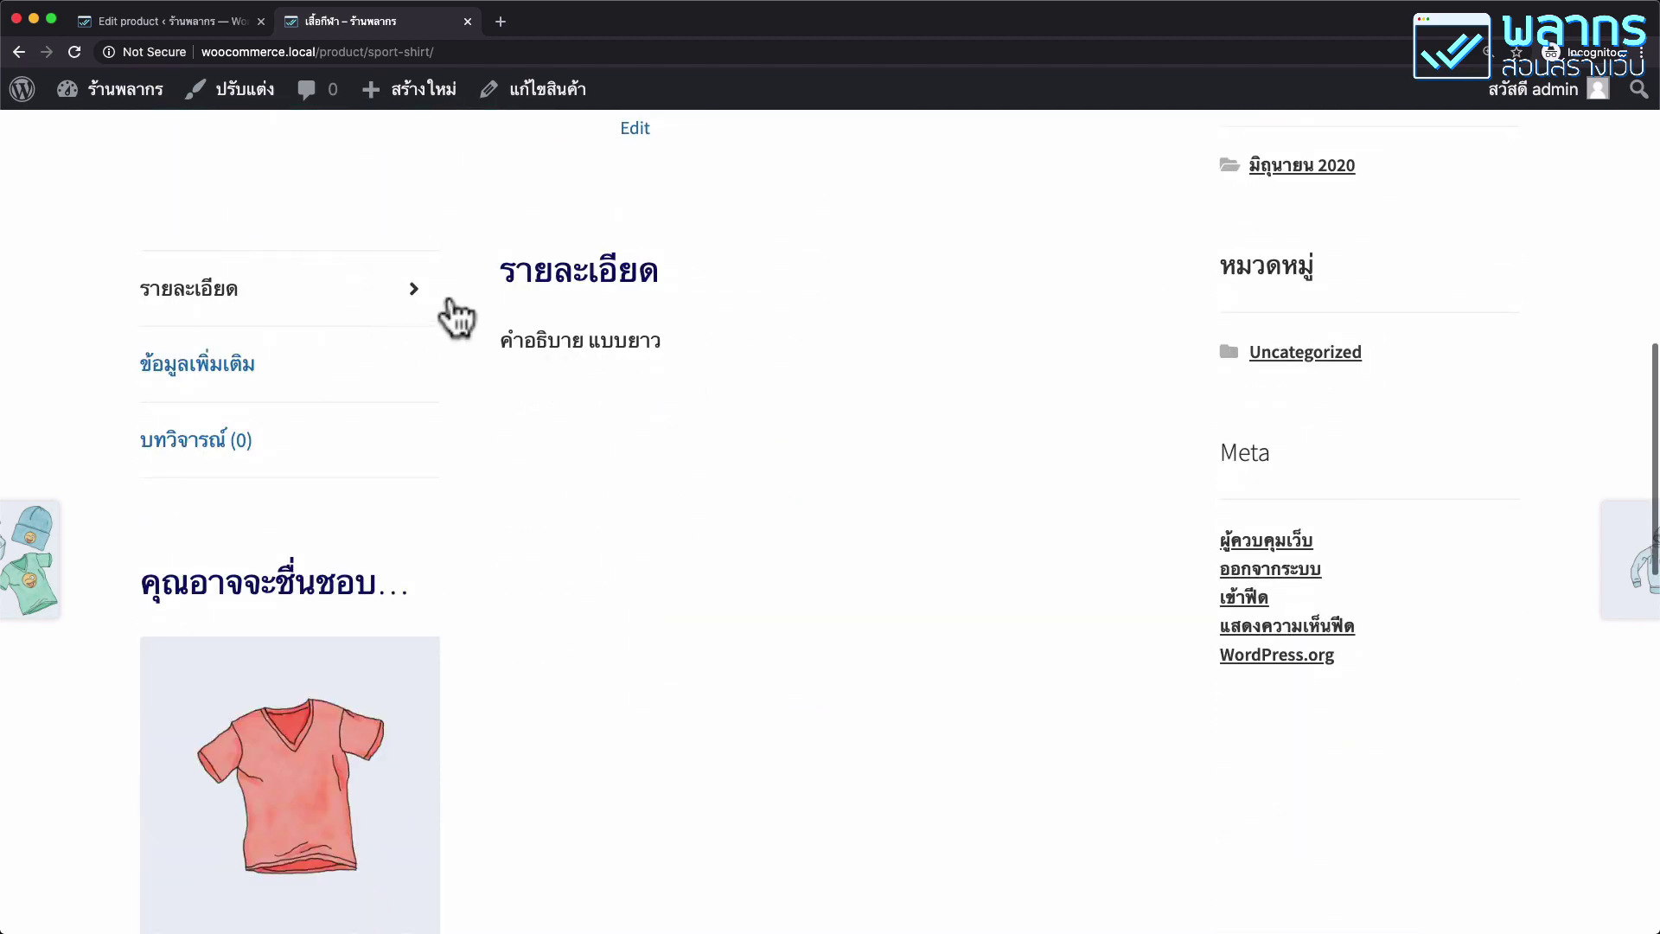
left_click(339, 385)
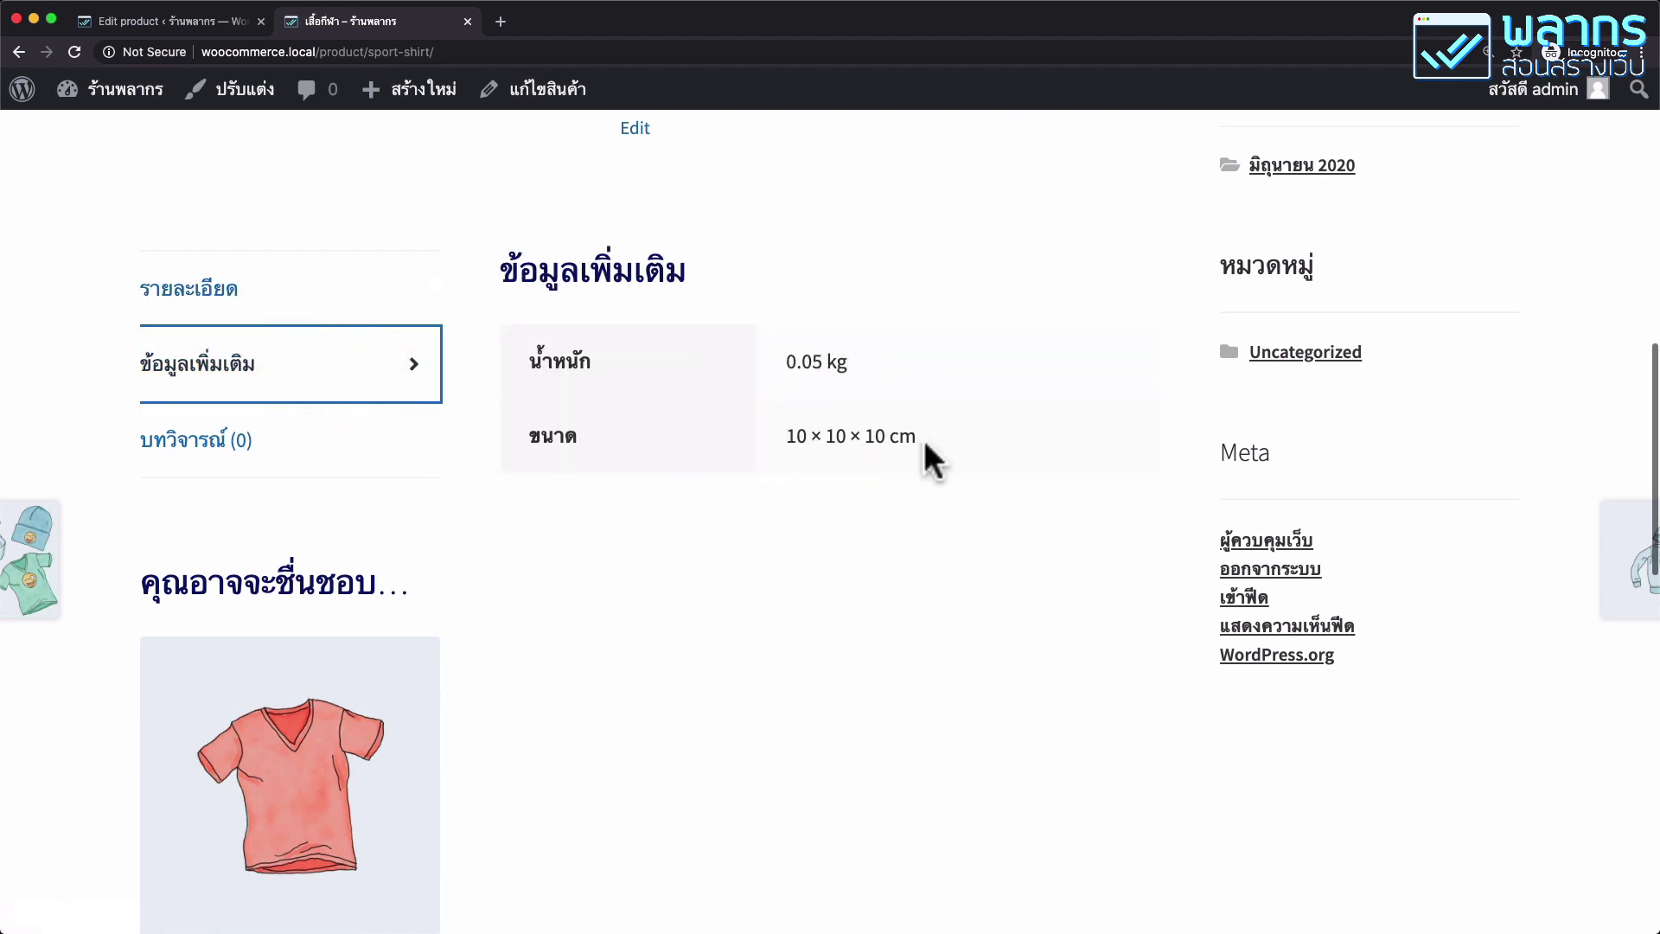
left_click(316, 441)
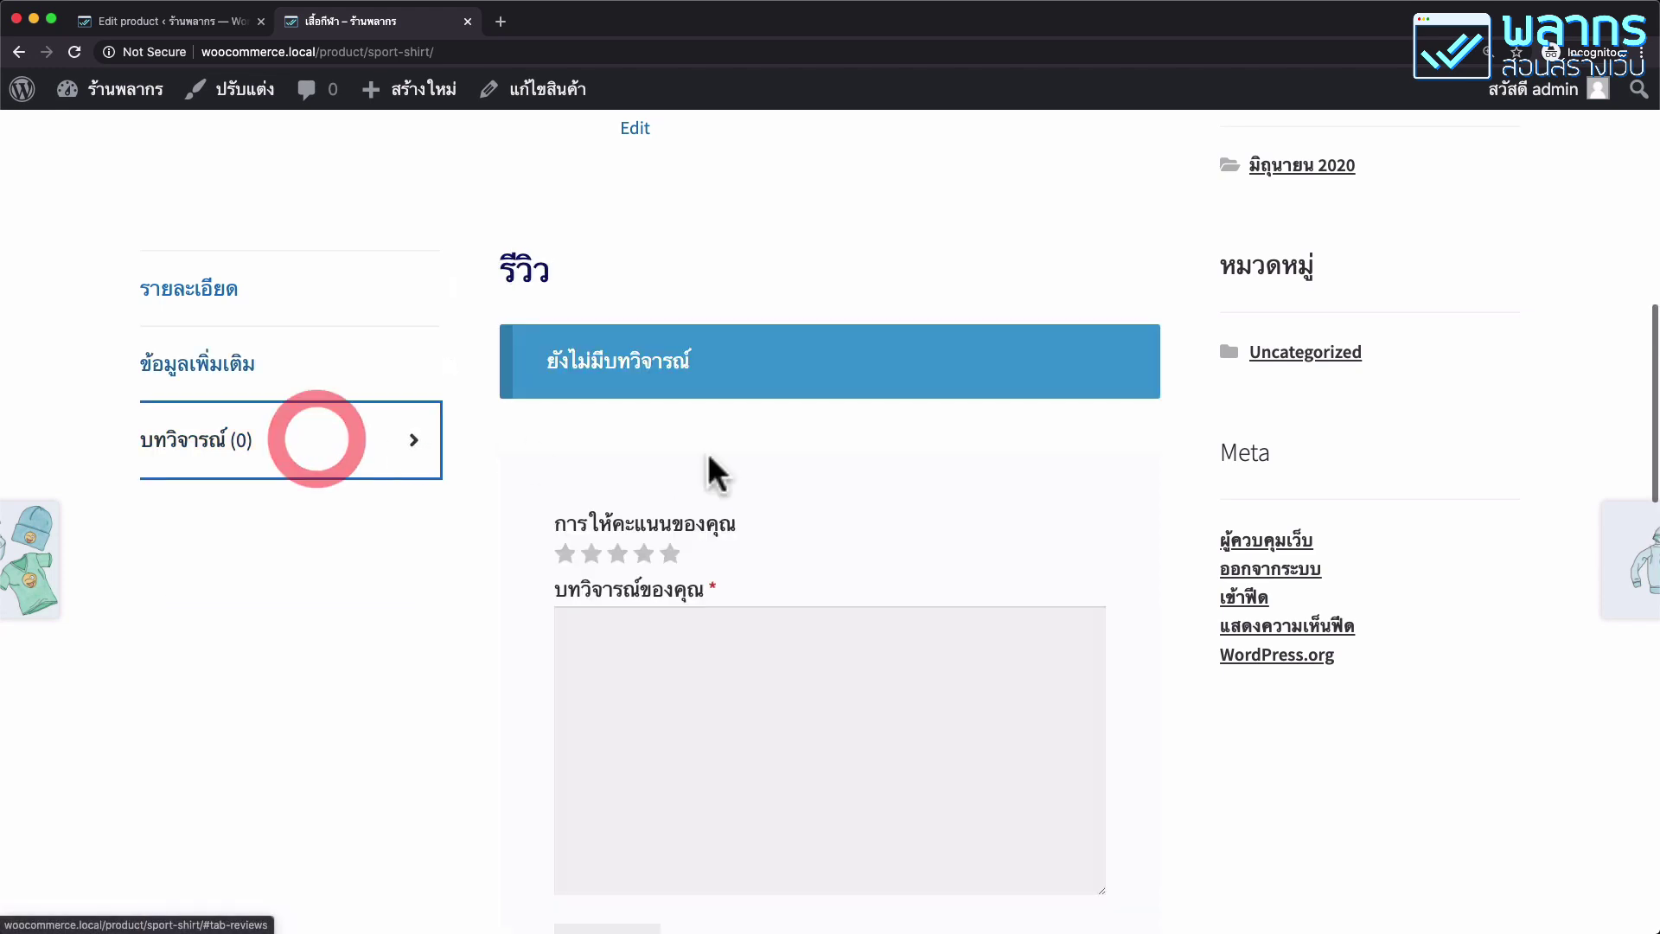
left_click(350, 362)
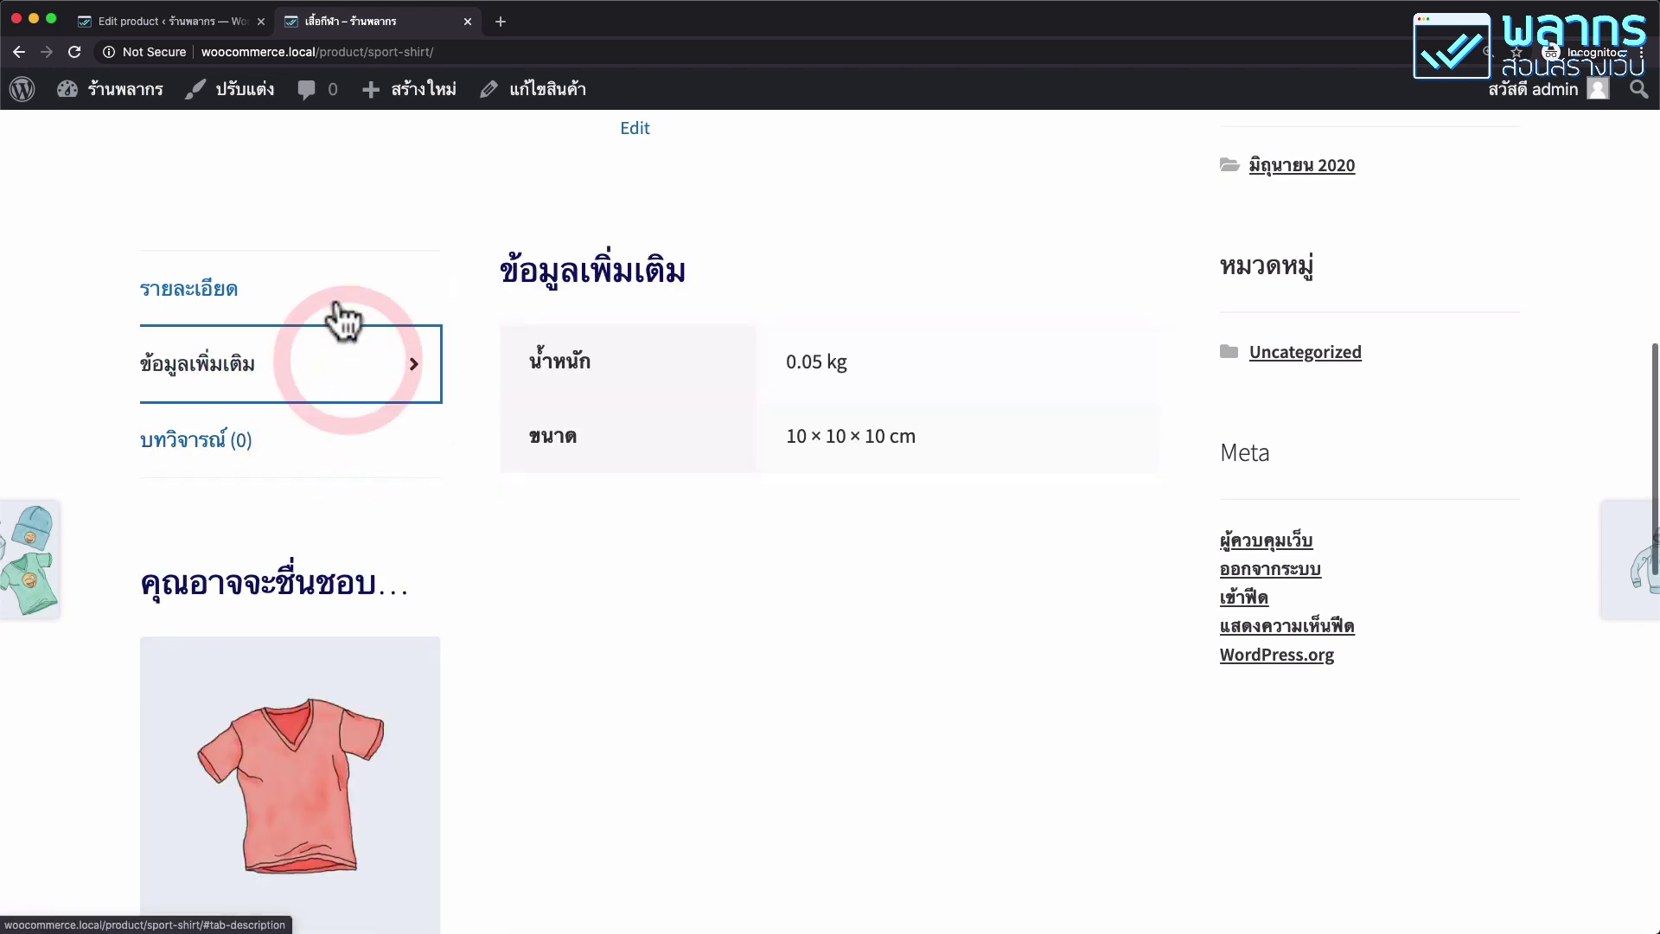
scroll(658, 449, "down", 3)
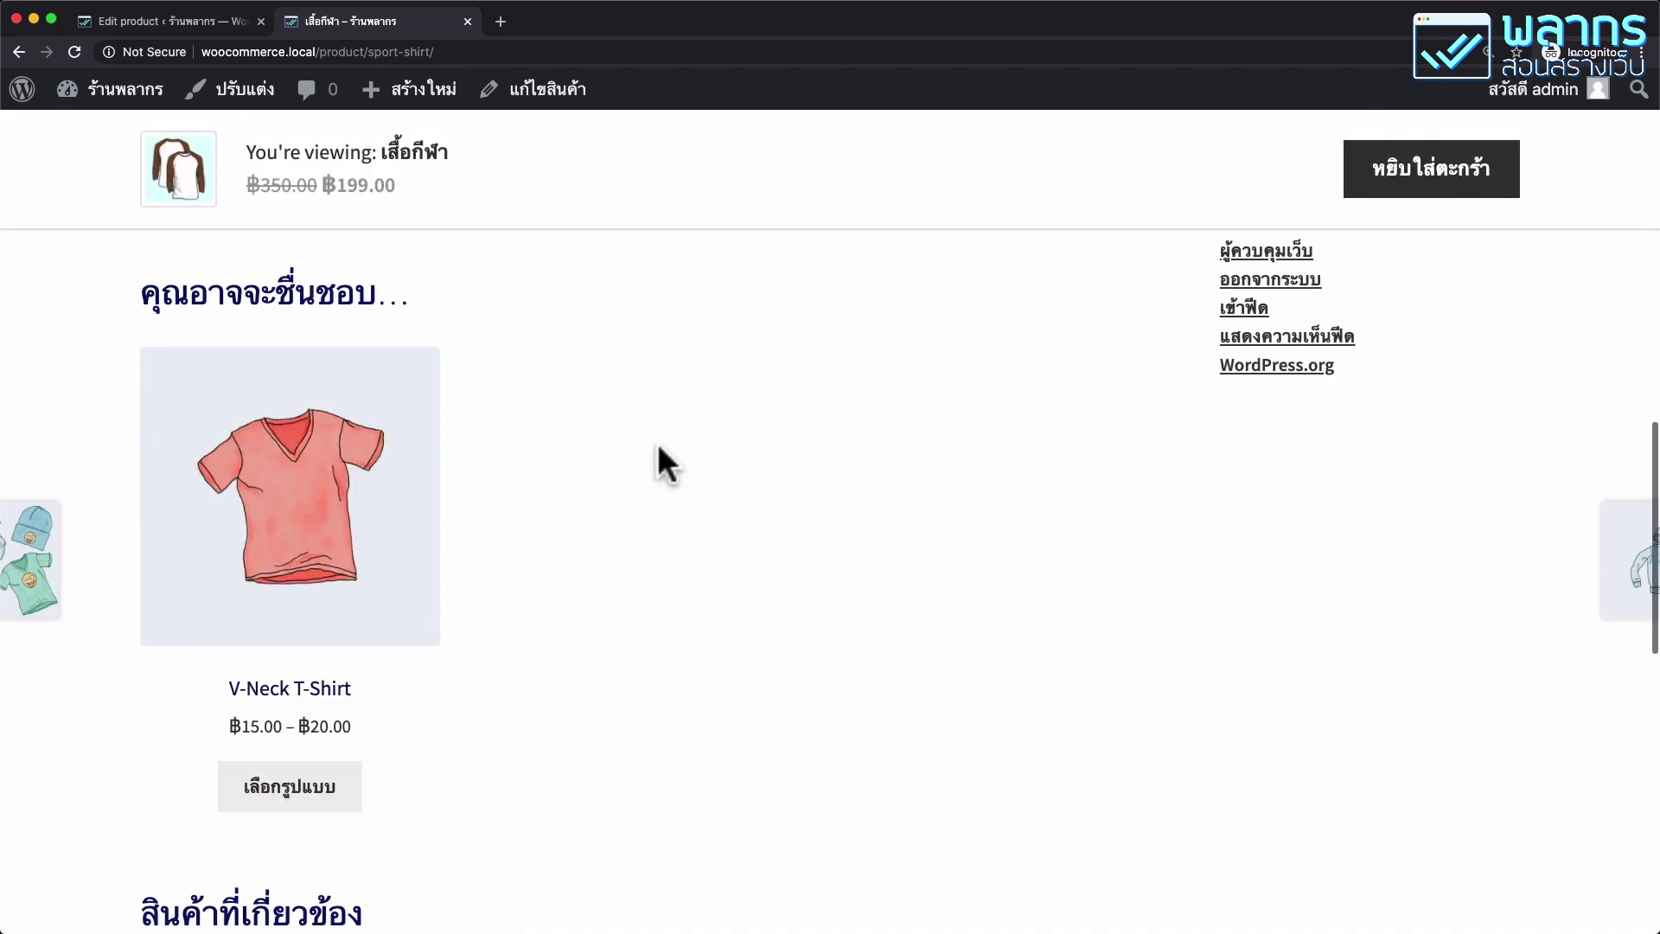
left_click(344, 516)
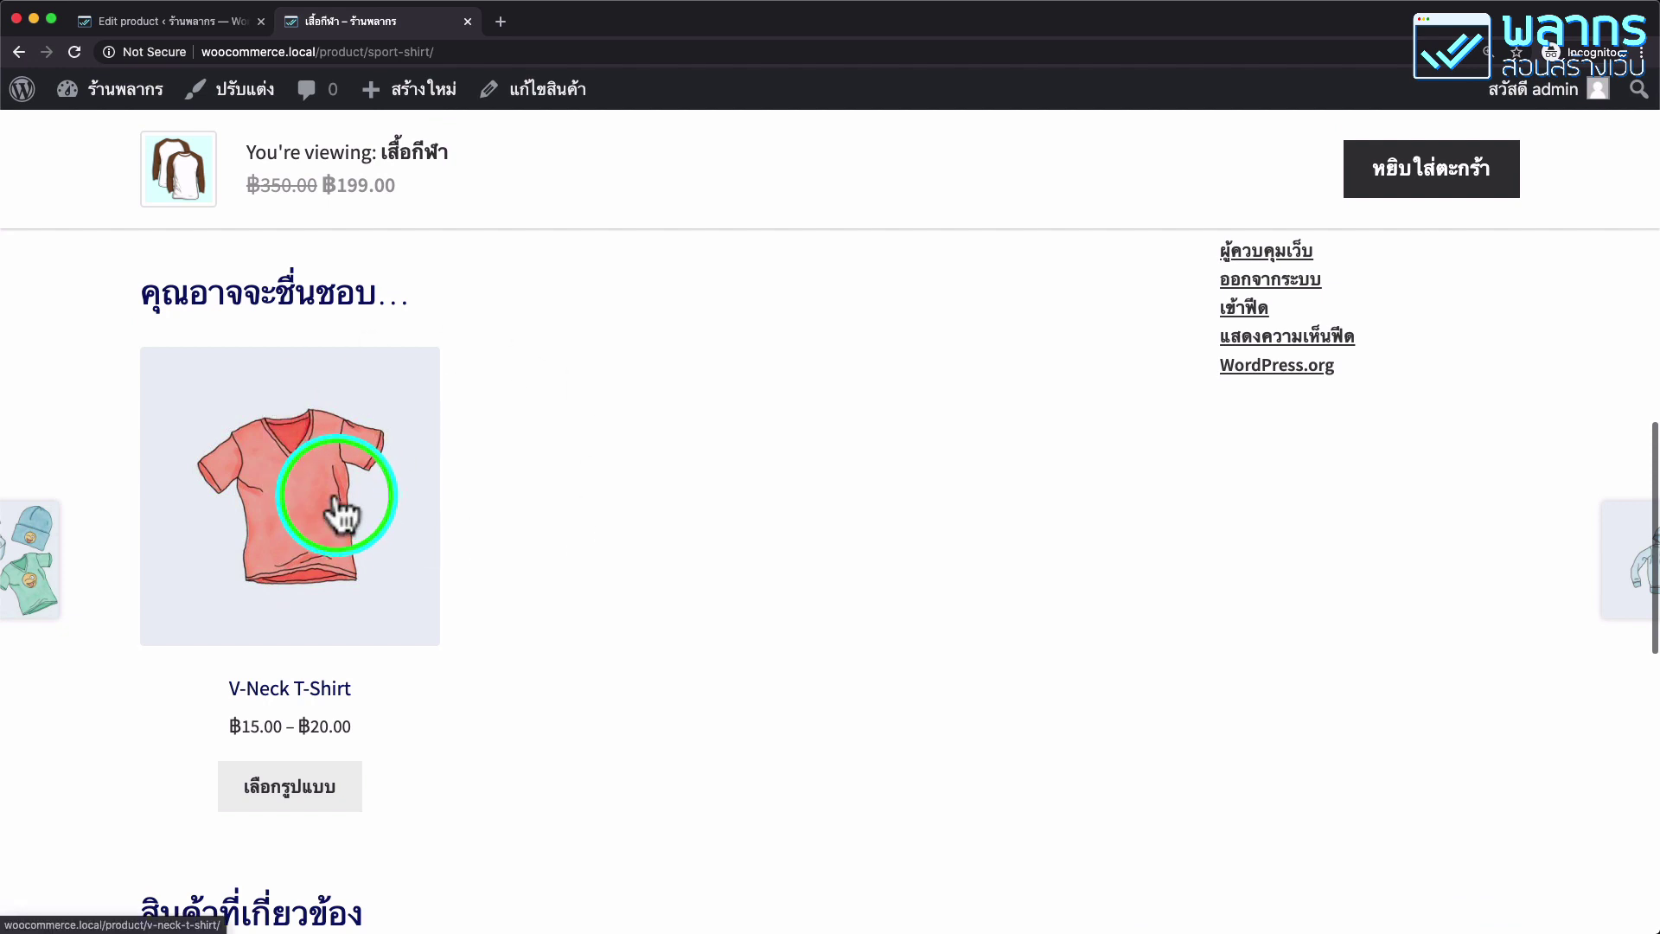
mouse_move(50, 572)
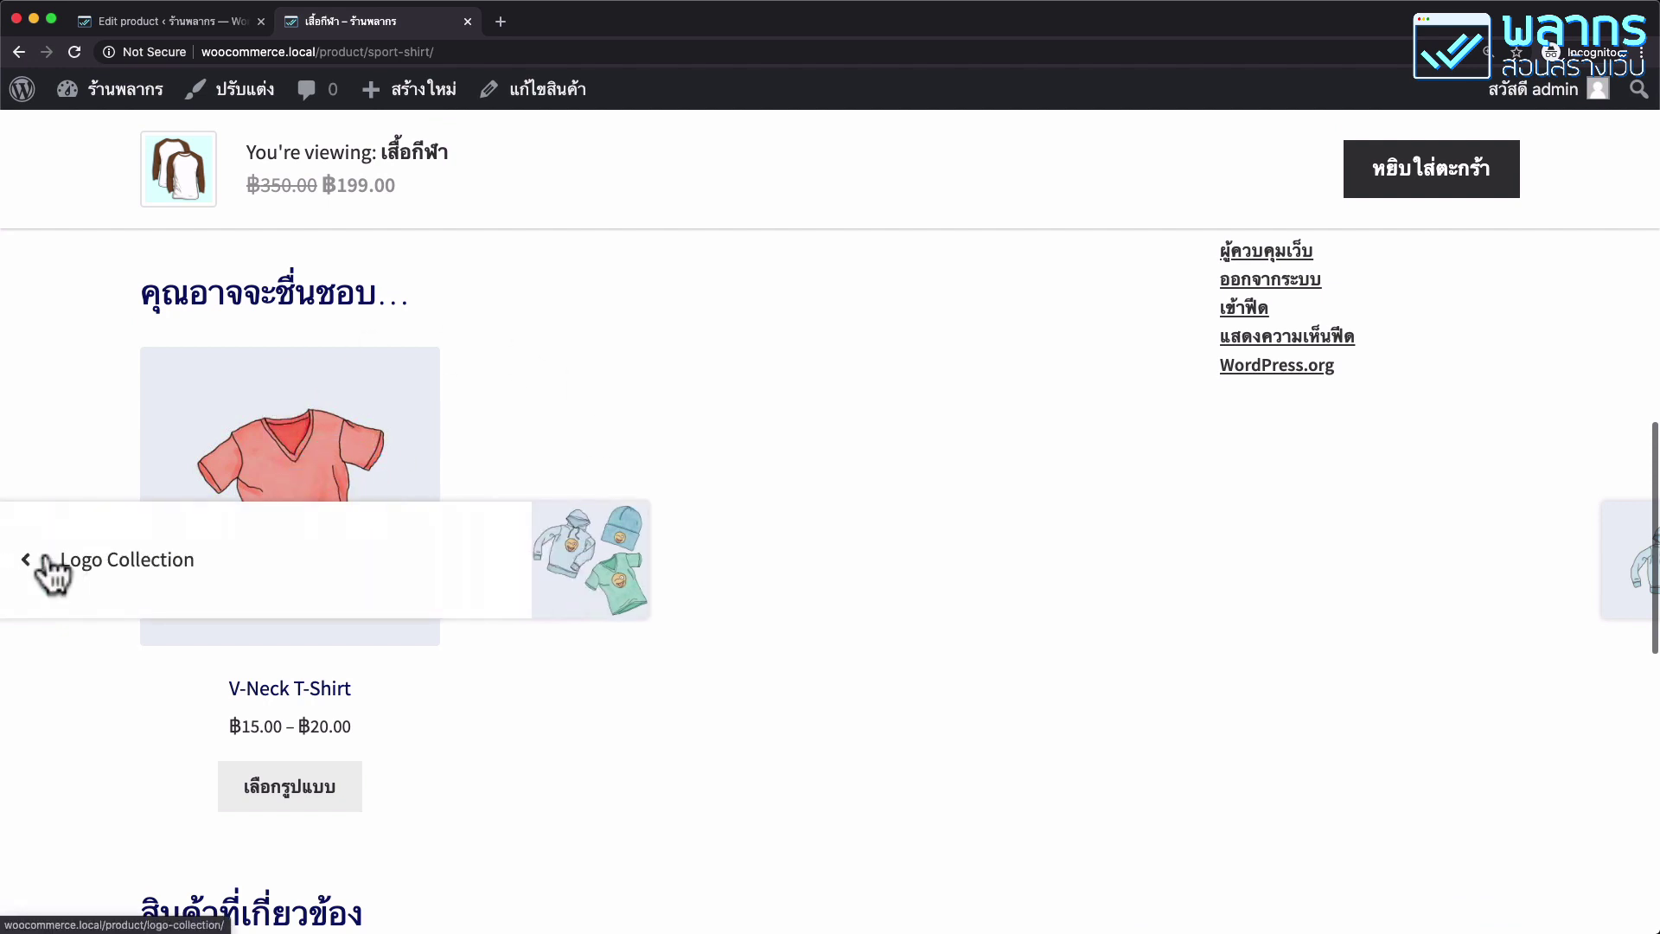
scroll(163, 637, "down", 5)
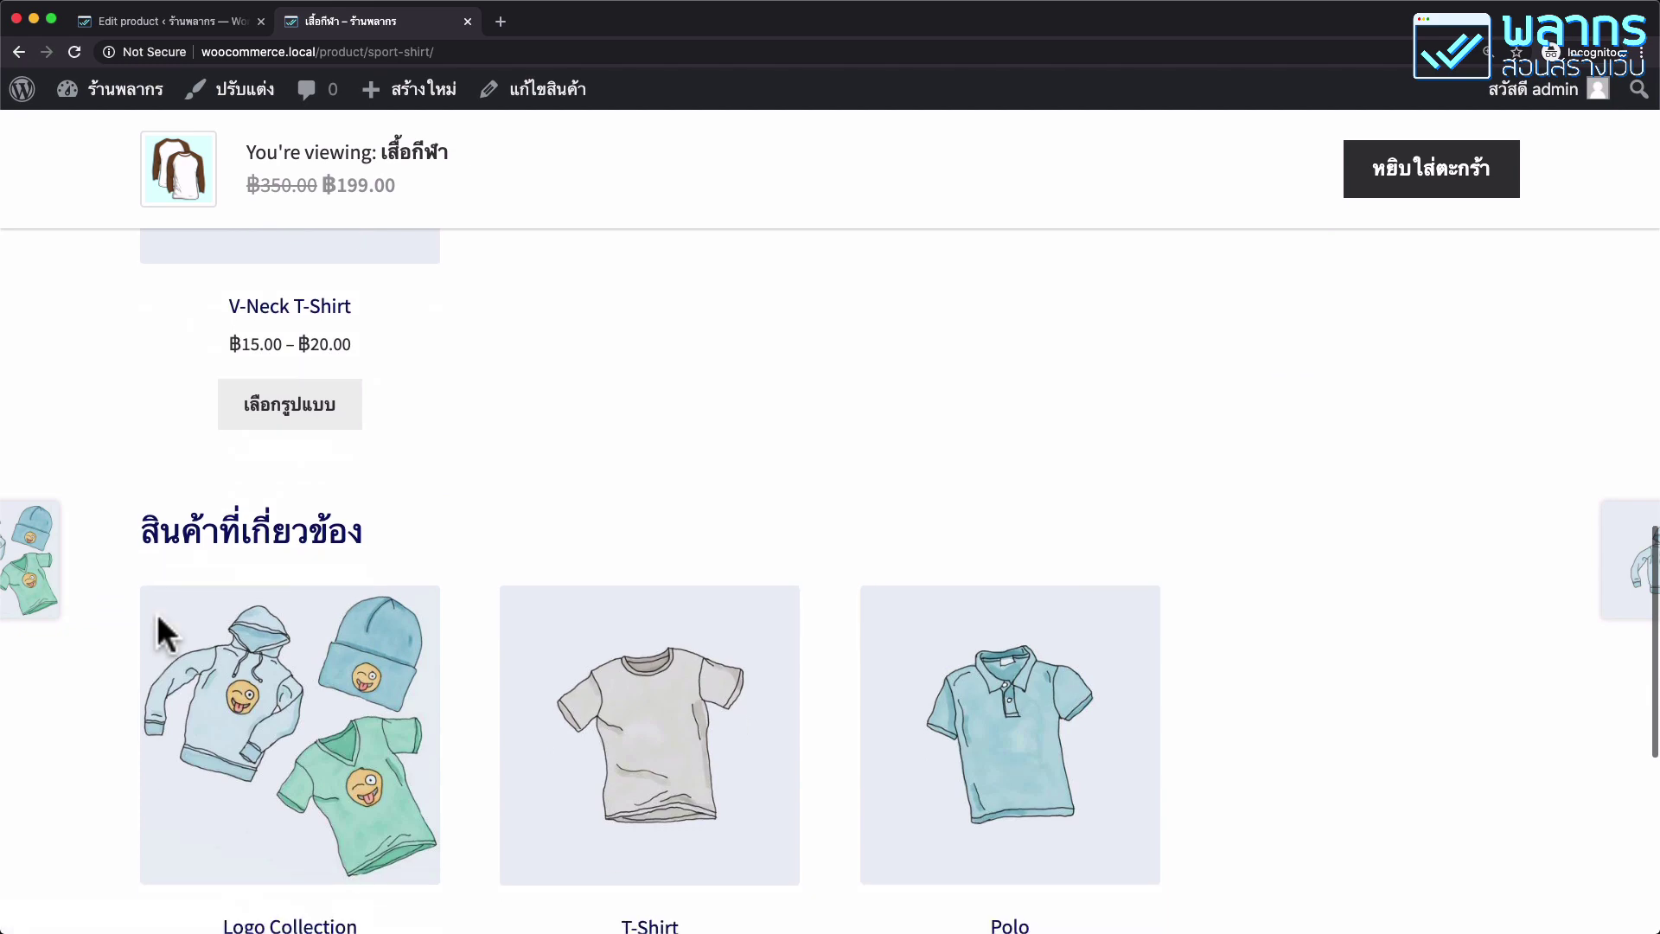
scroll(164, 637, "down", 2)
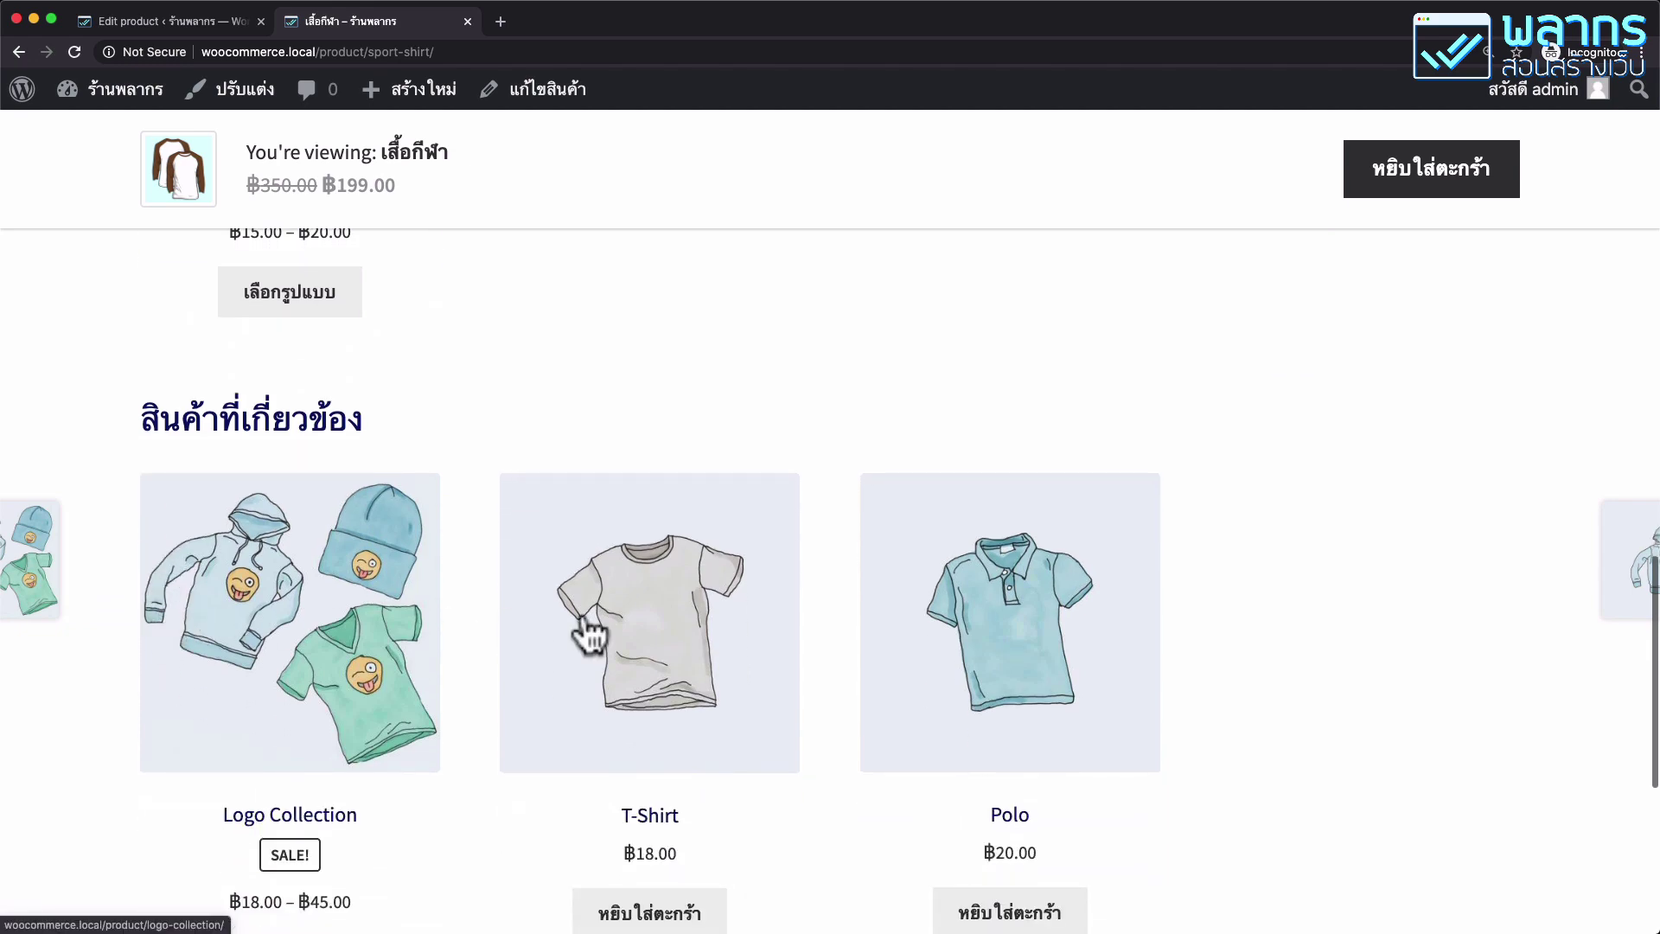
scroll(923, 624, "down", 6)
scroll(922, 619, "up", 15)
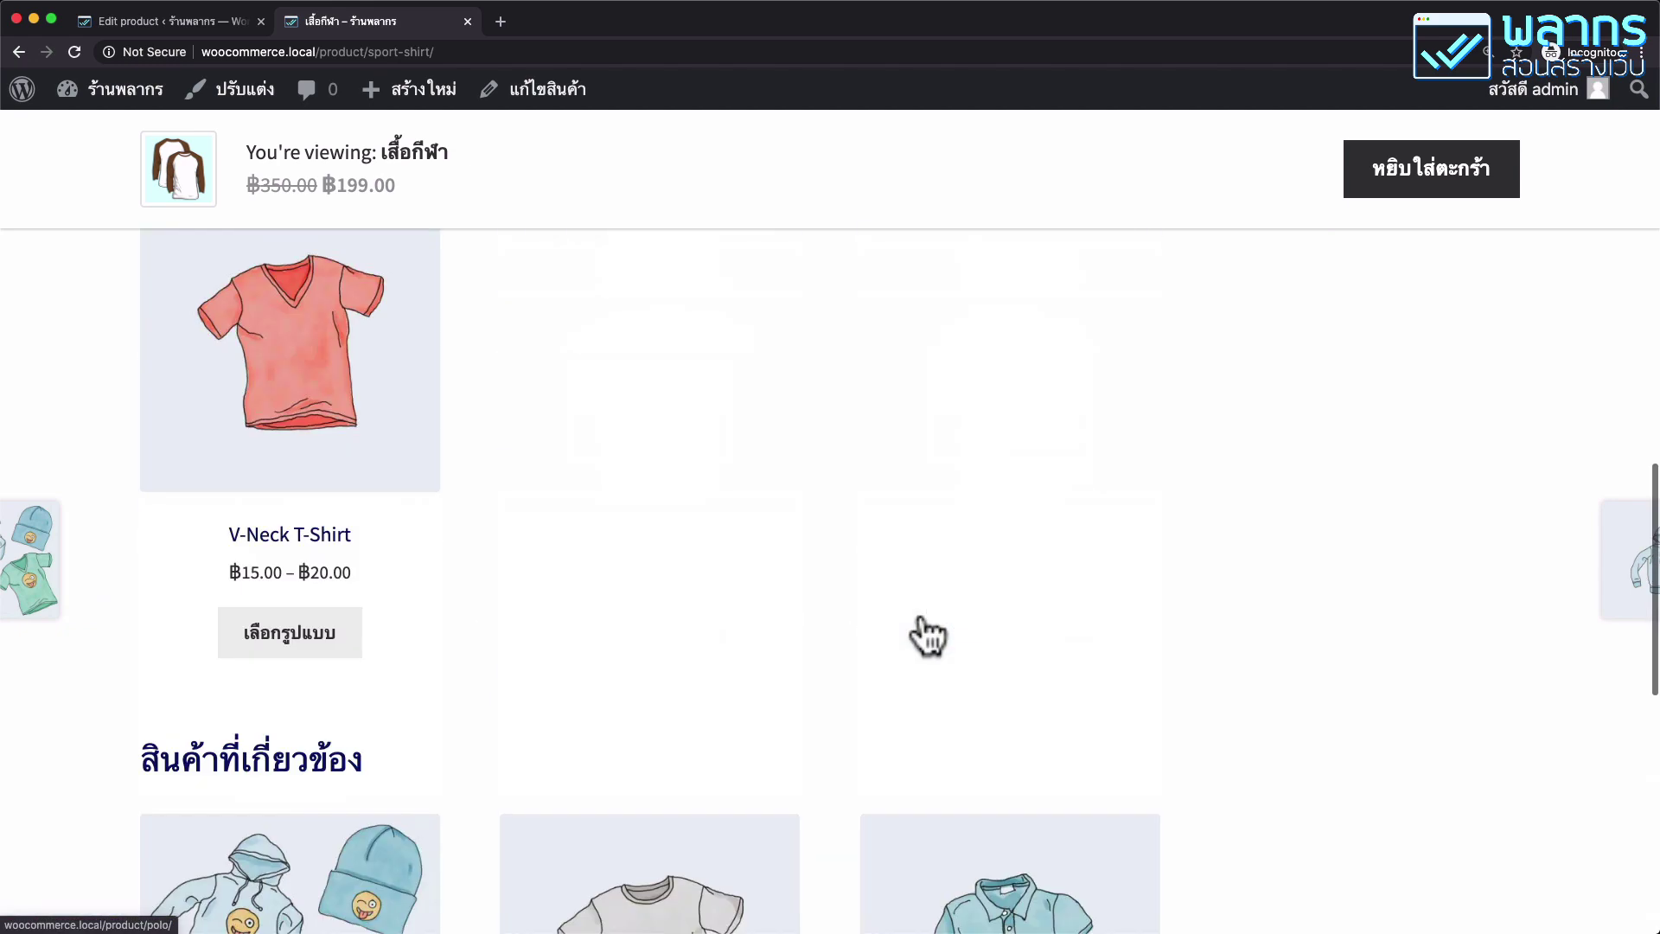
scroll(920, 611, "up", 10)
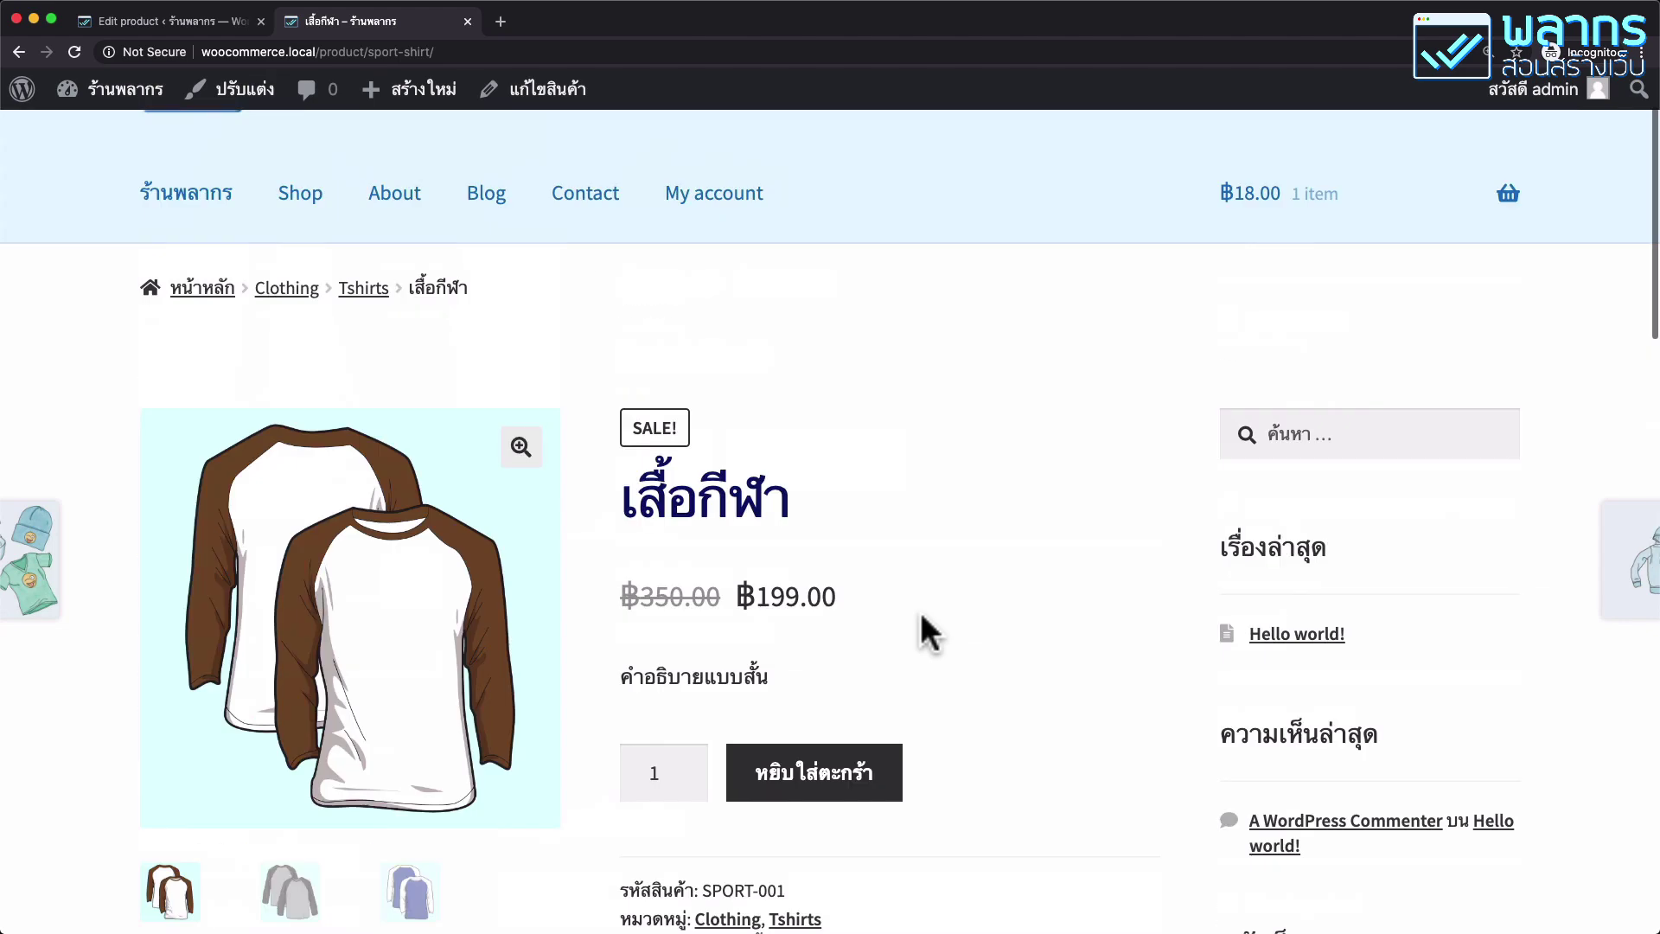
scroll(920, 610, "up", 1)
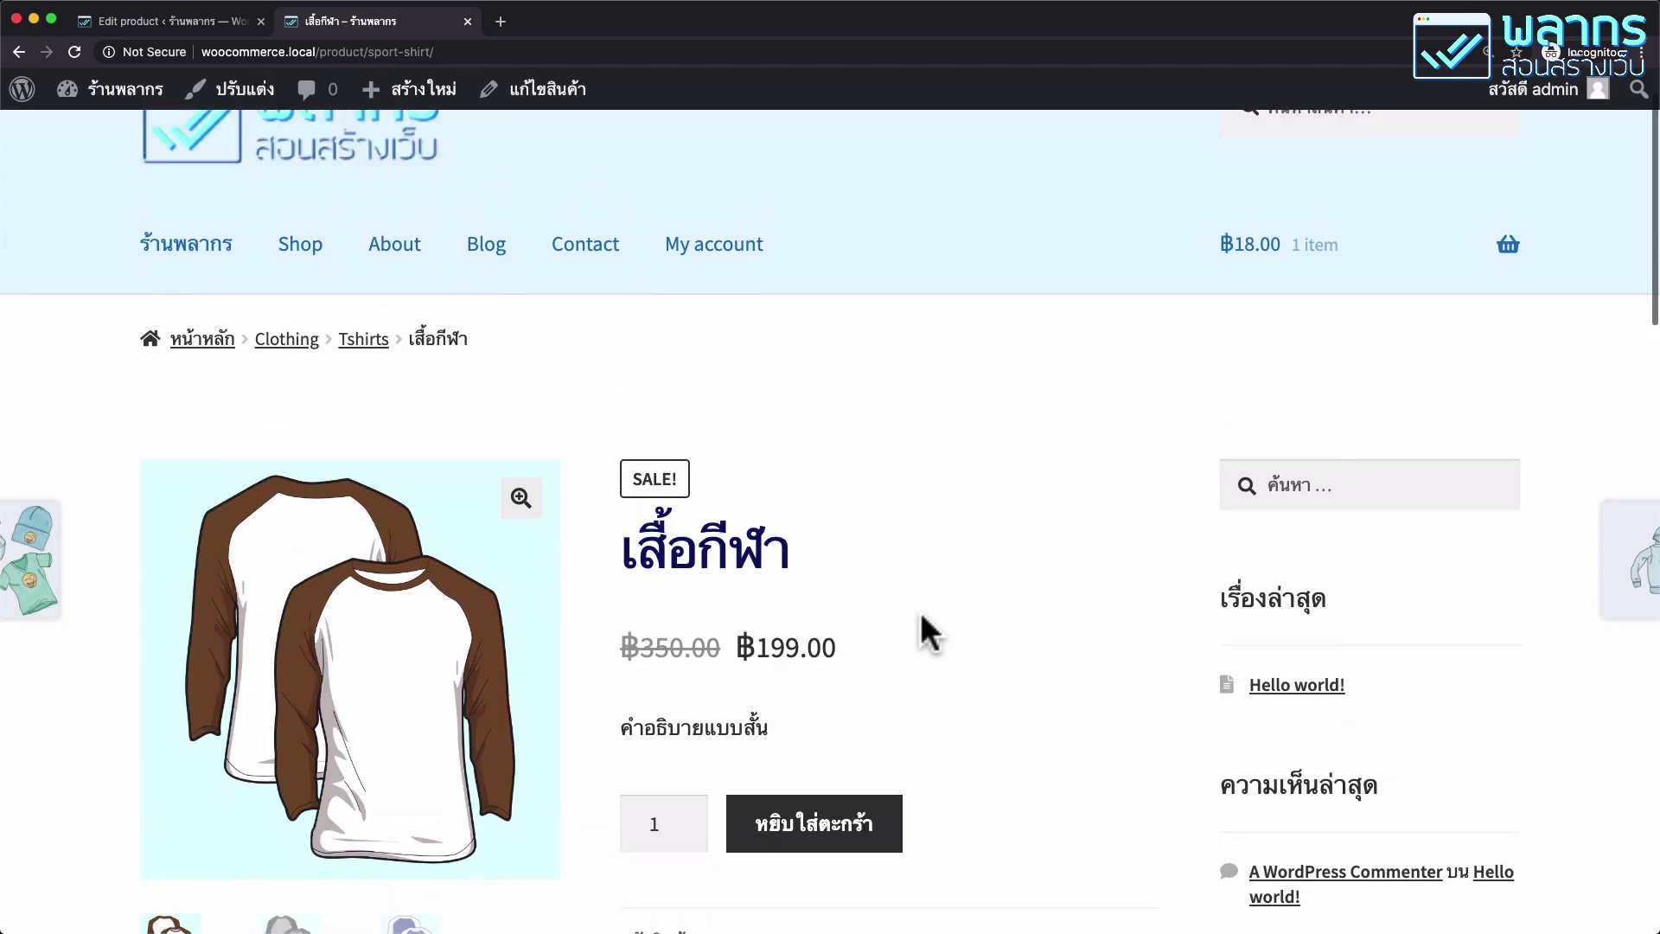
scroll(919, 610, "down", 2)
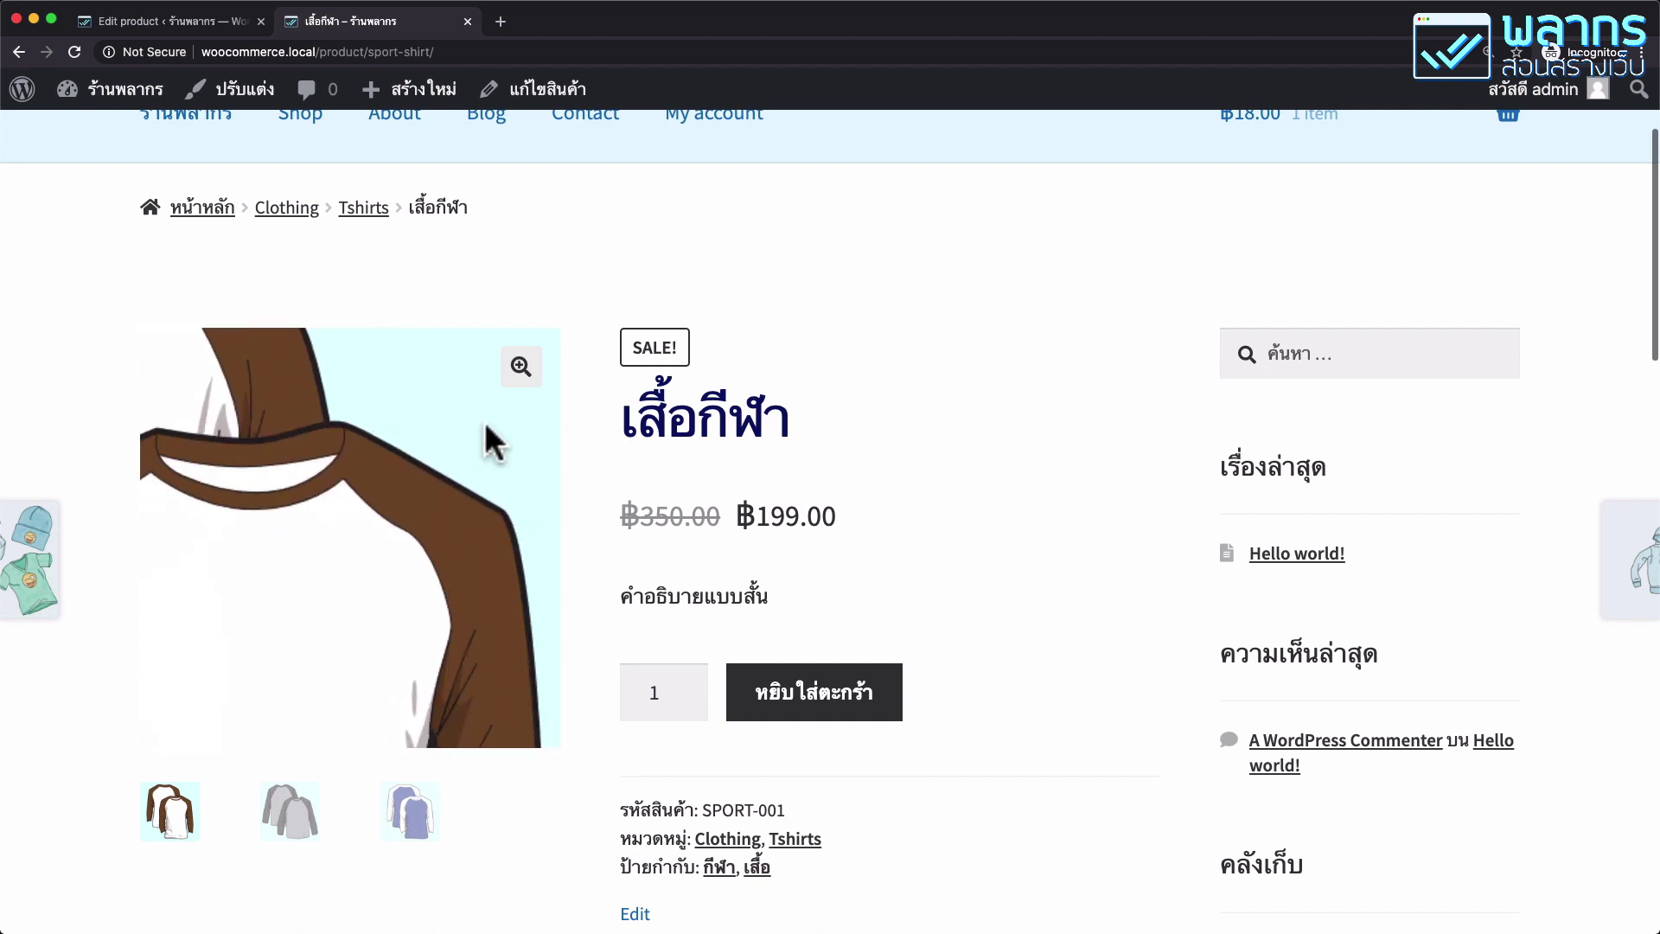
left_click(520, 370)
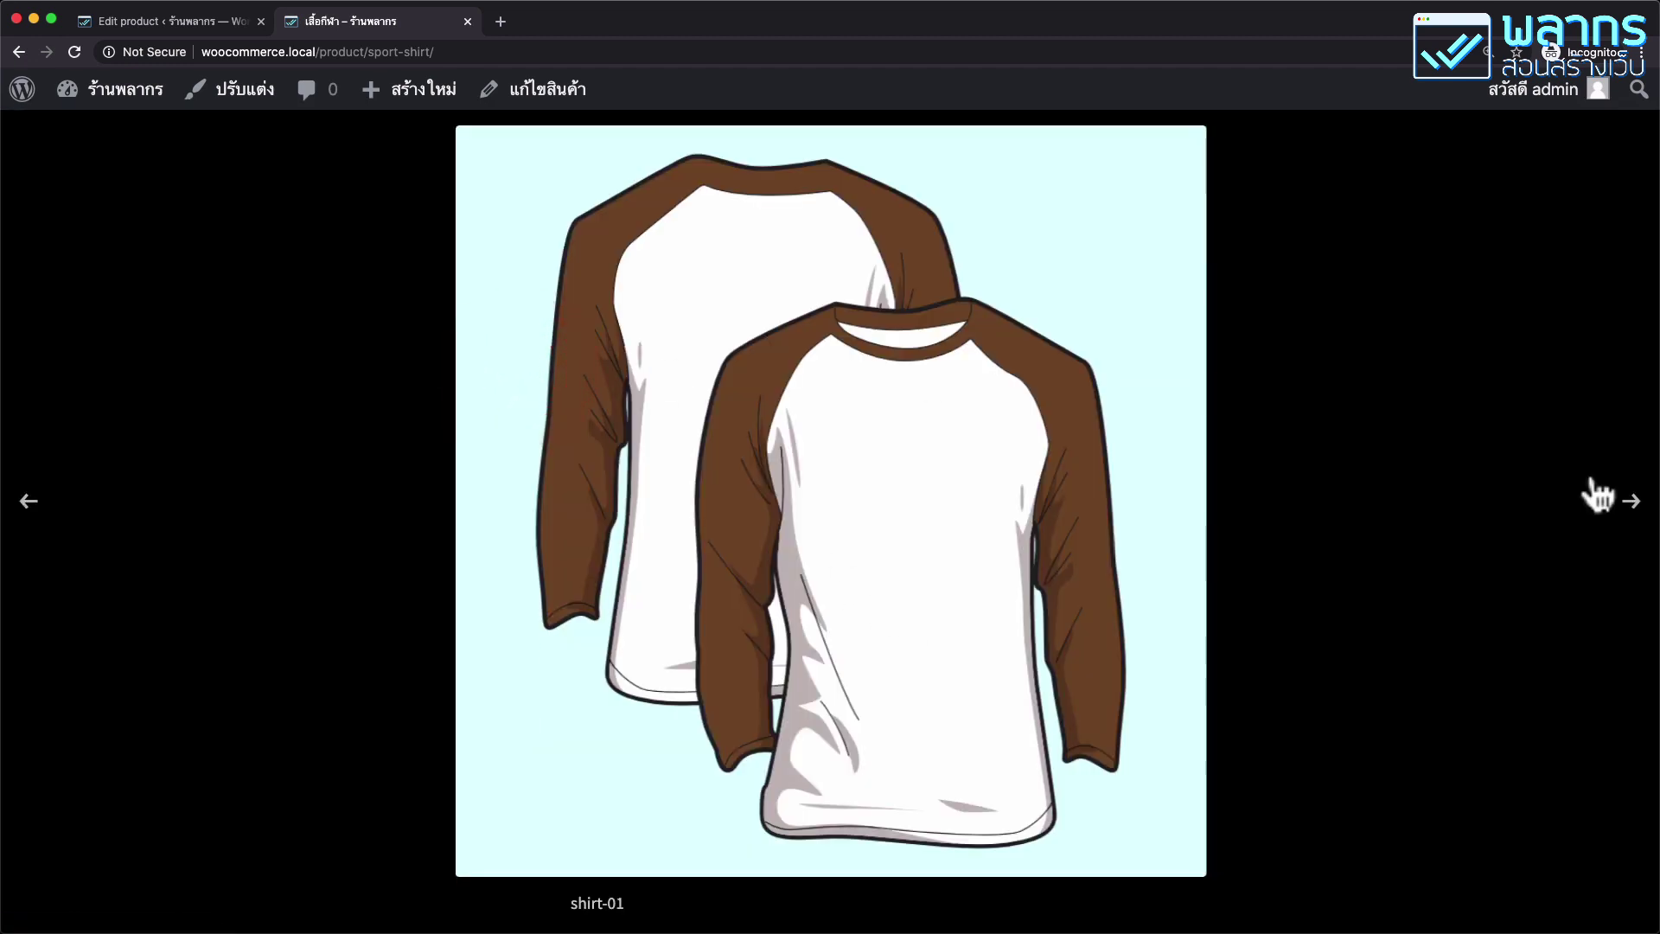
left_click(1632, 512)
left_click(1631, 514)
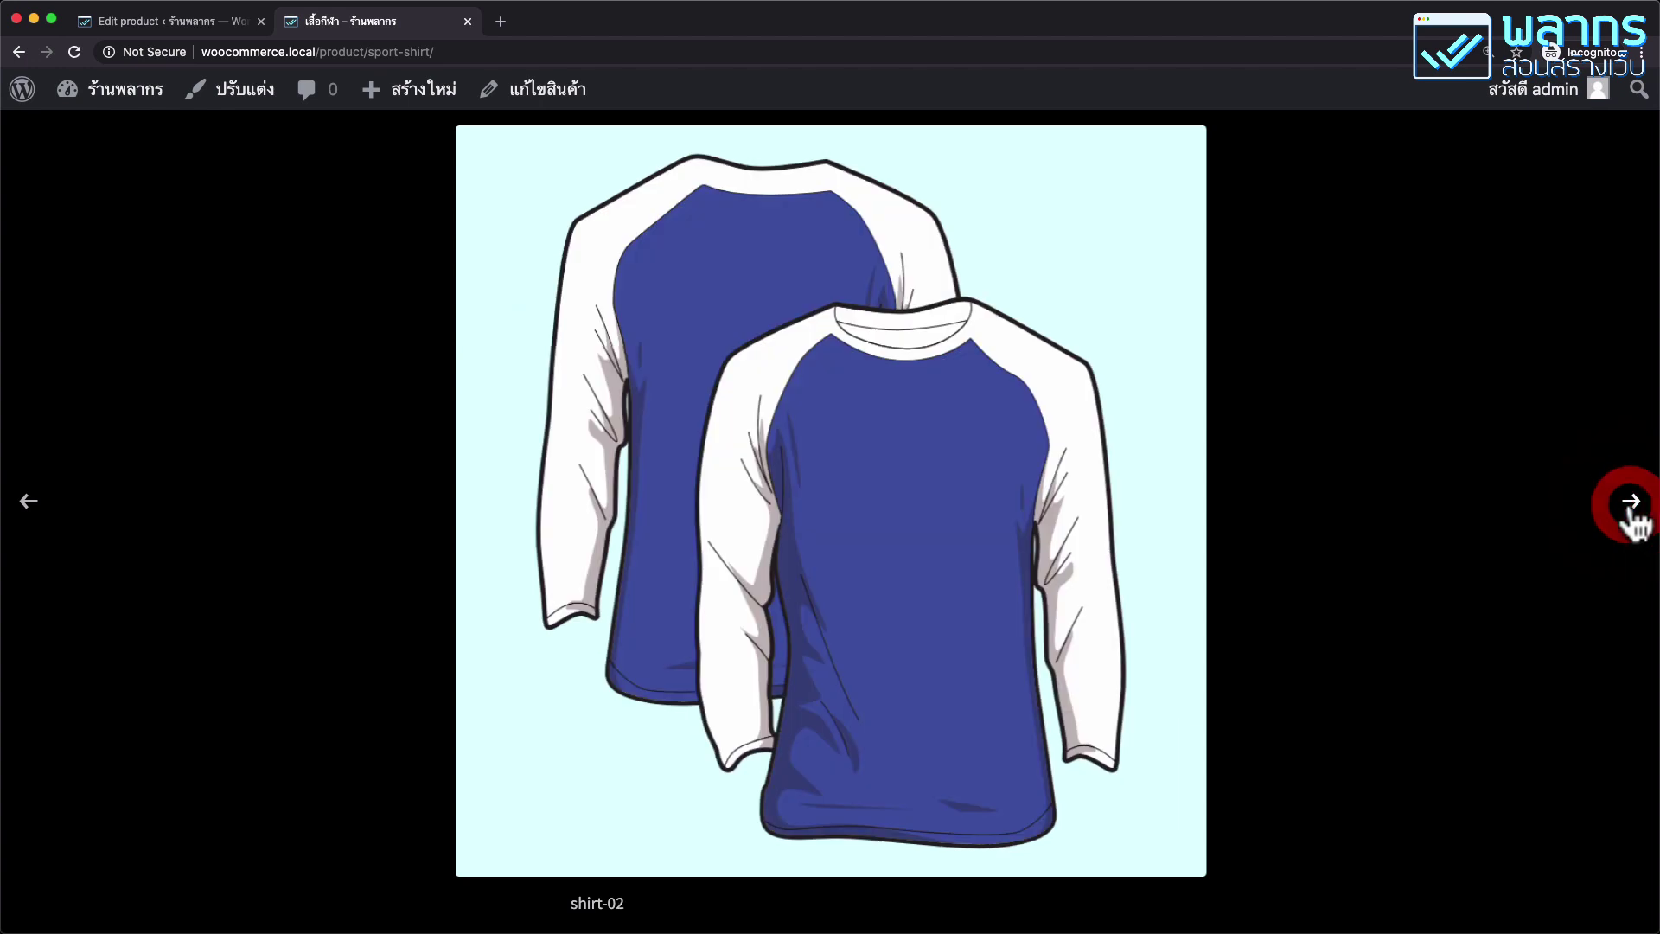
left_click(1631, 514)
left_click(1631, 514)
left_click(1554, 240)
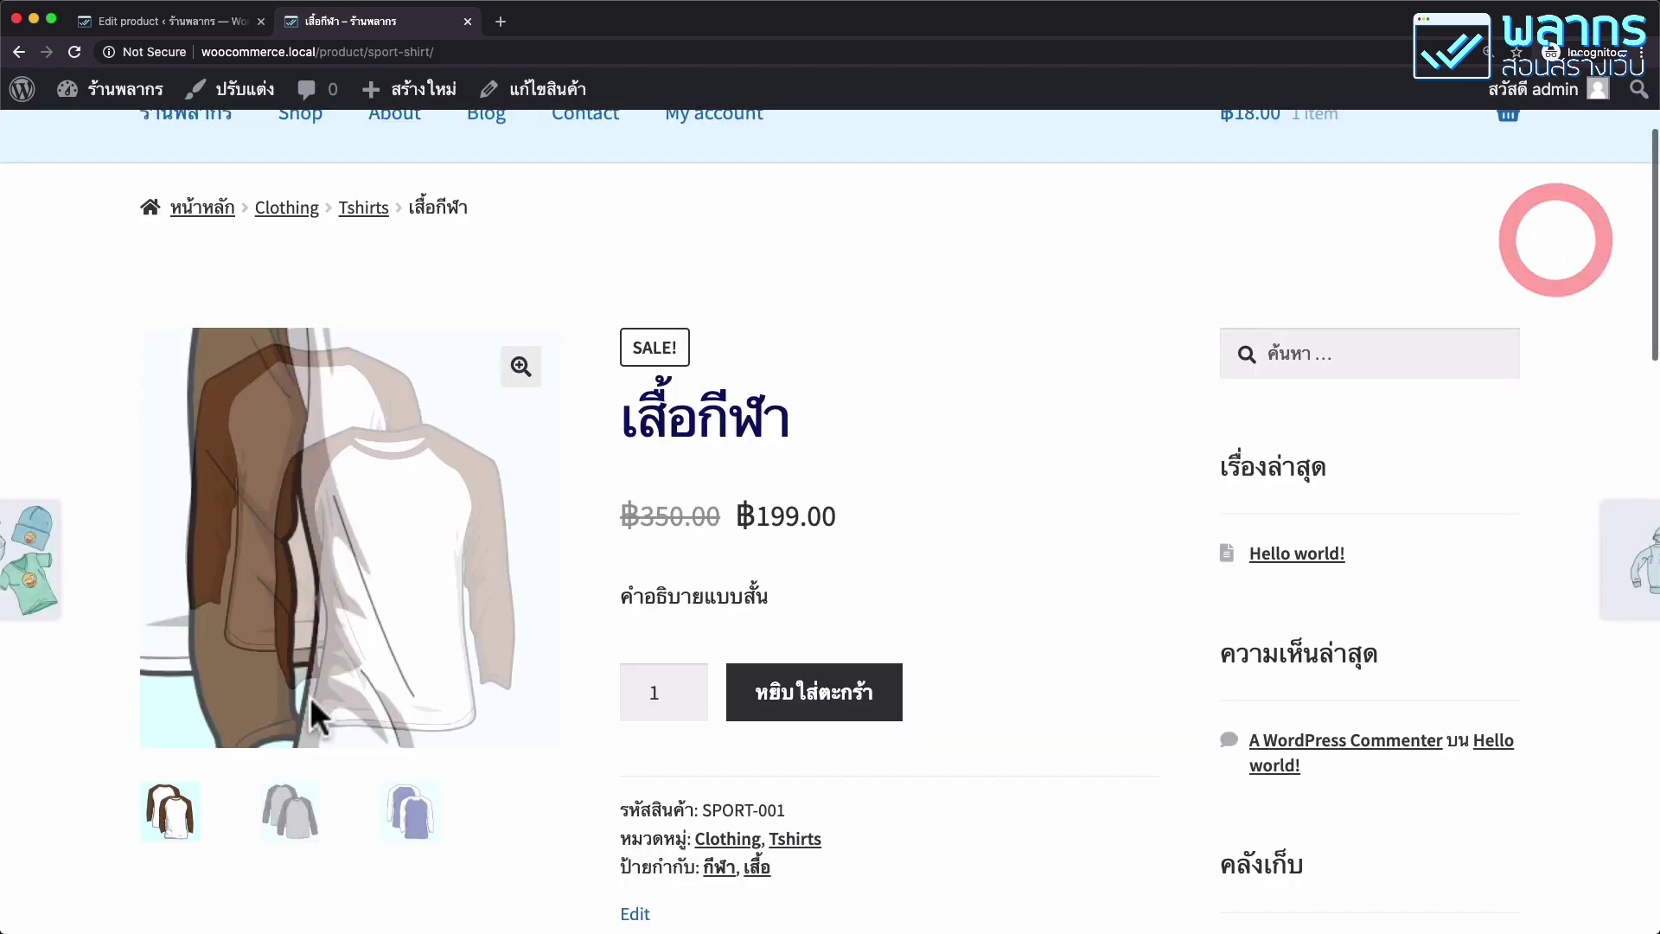
left_click(292, 813)
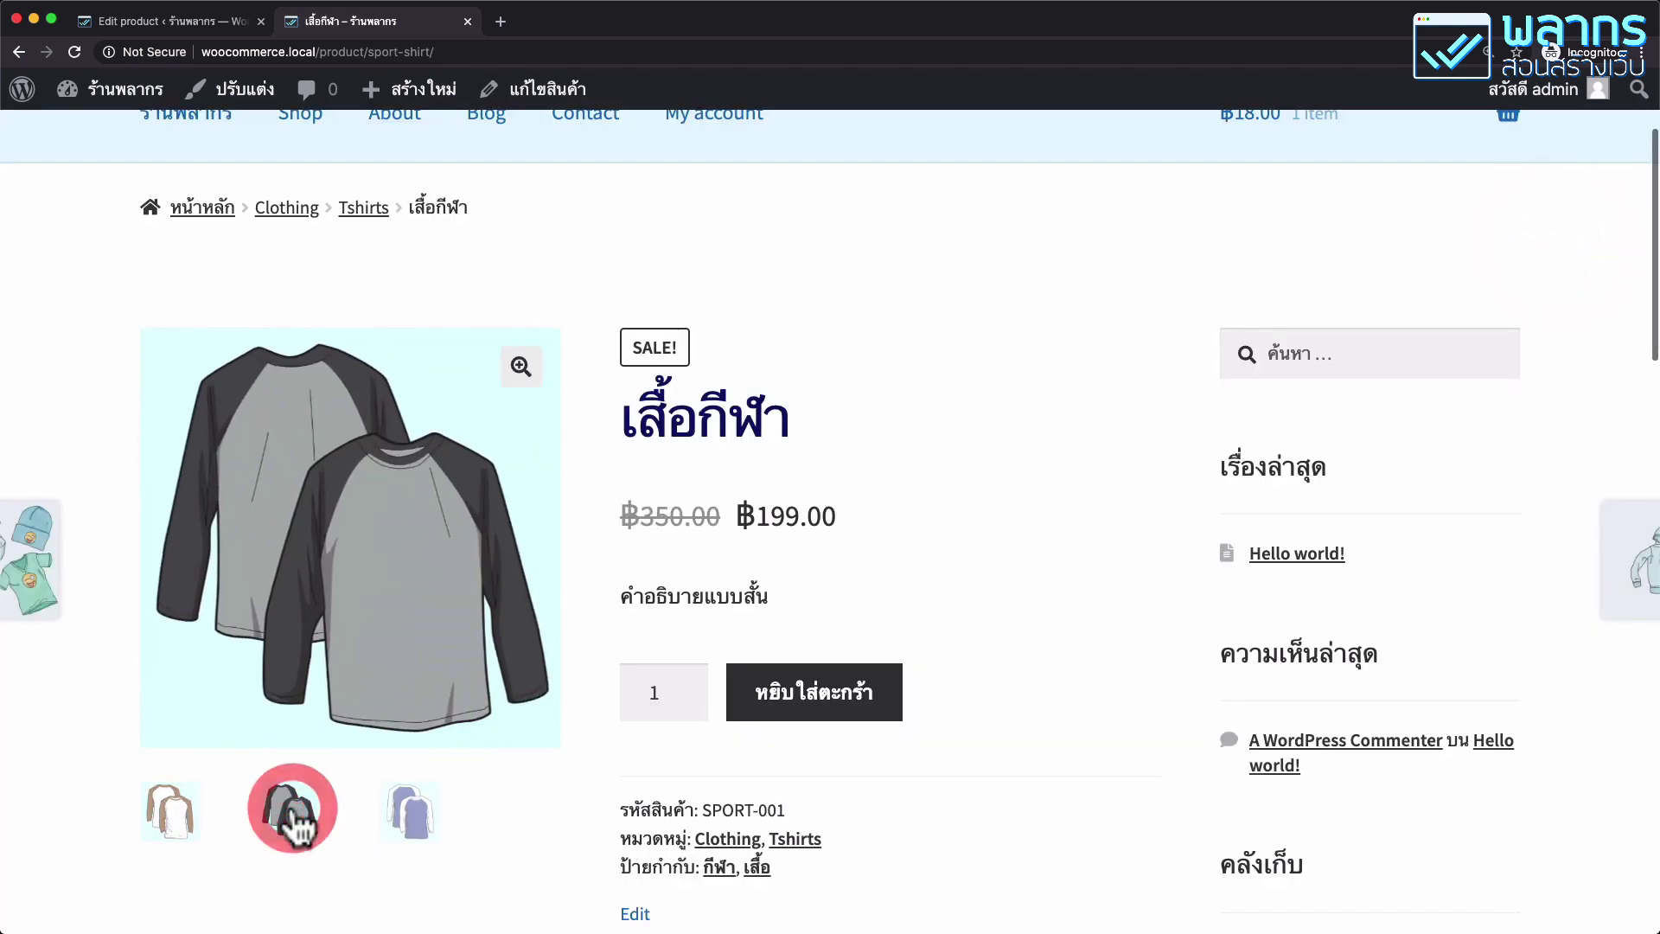
left_click(408, 817)
left_click(294, 810)
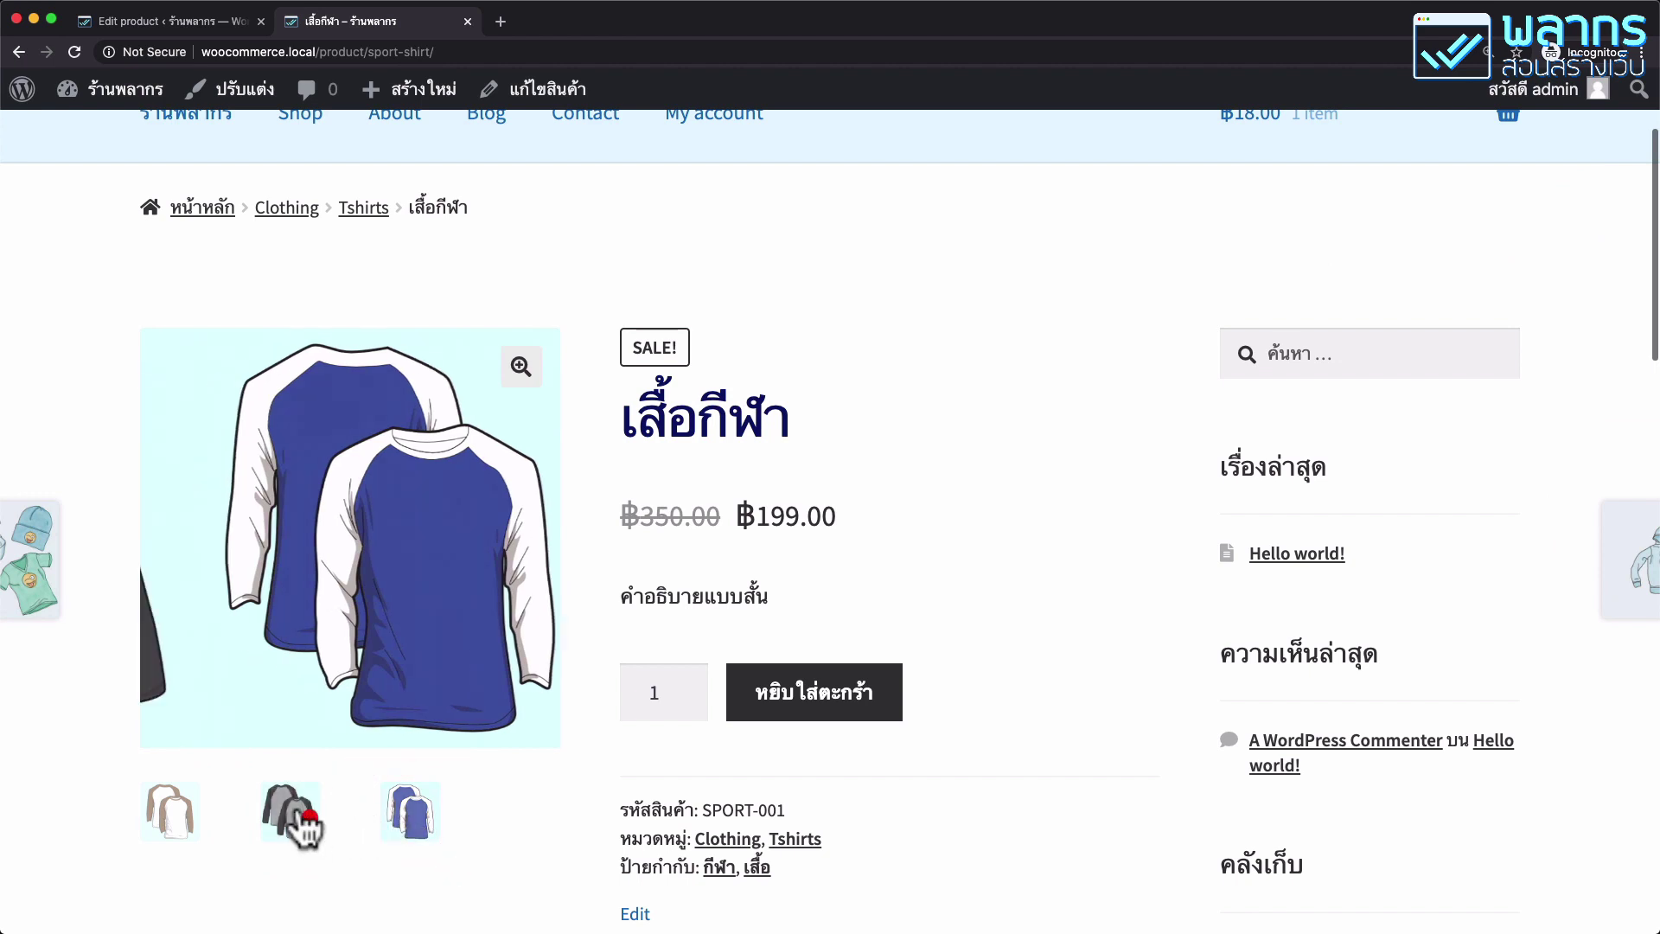
left_click(180, 817)
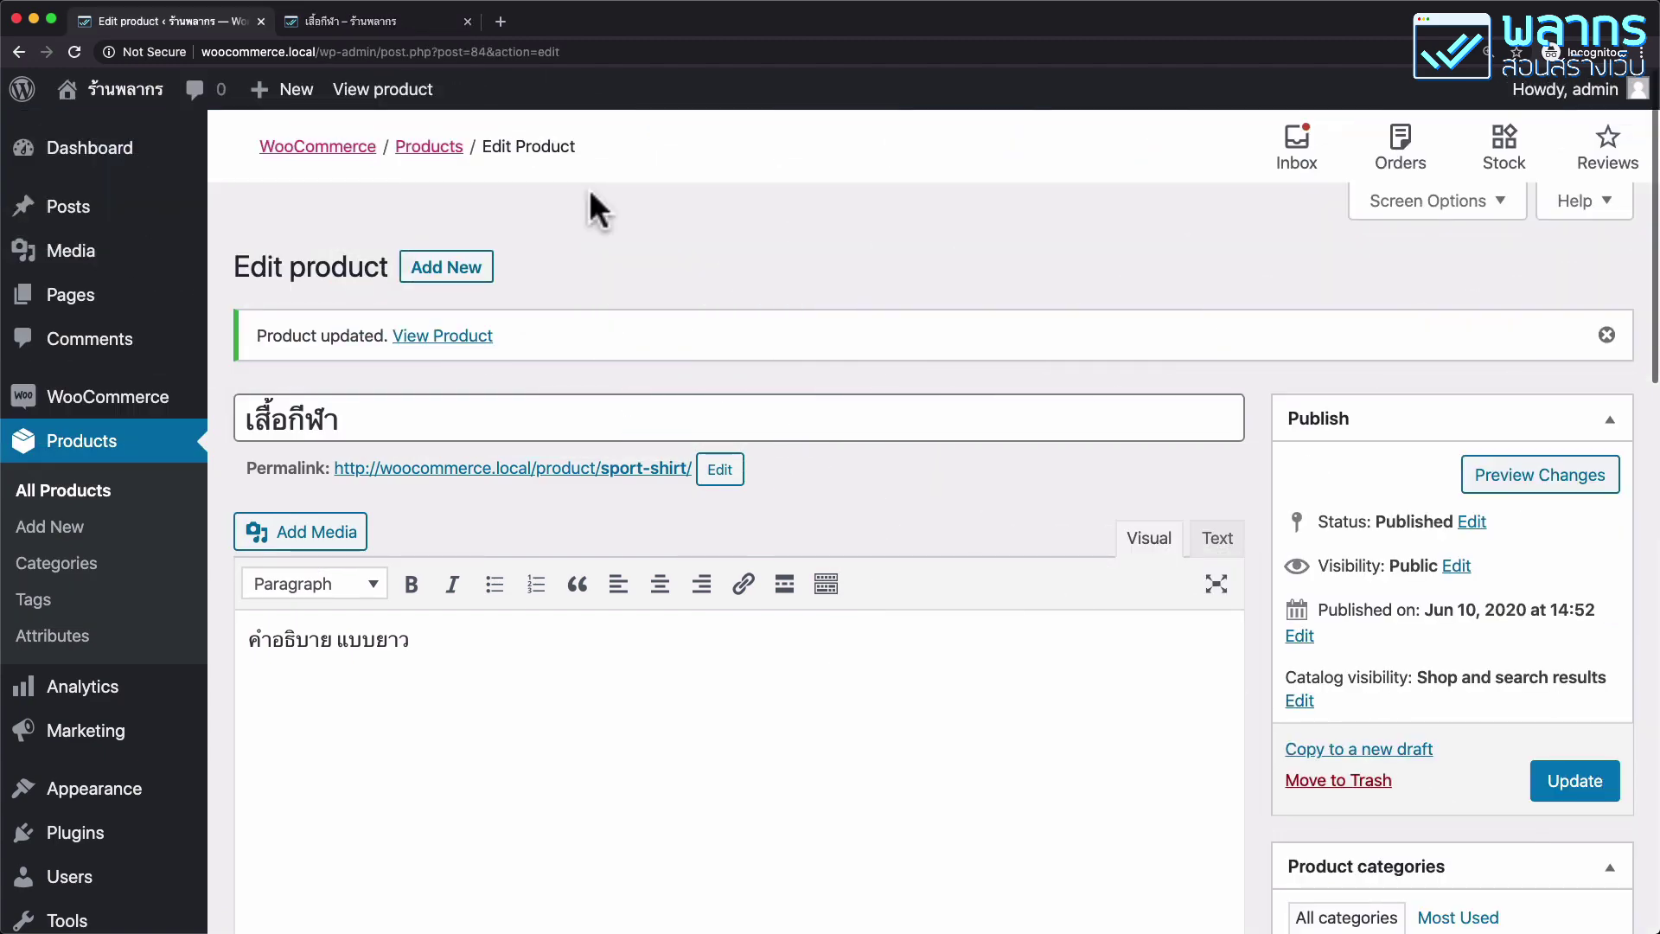
Show the Product data Attributes panel with Custom product attribute selected.
scroll(588, 195, "down", 10)
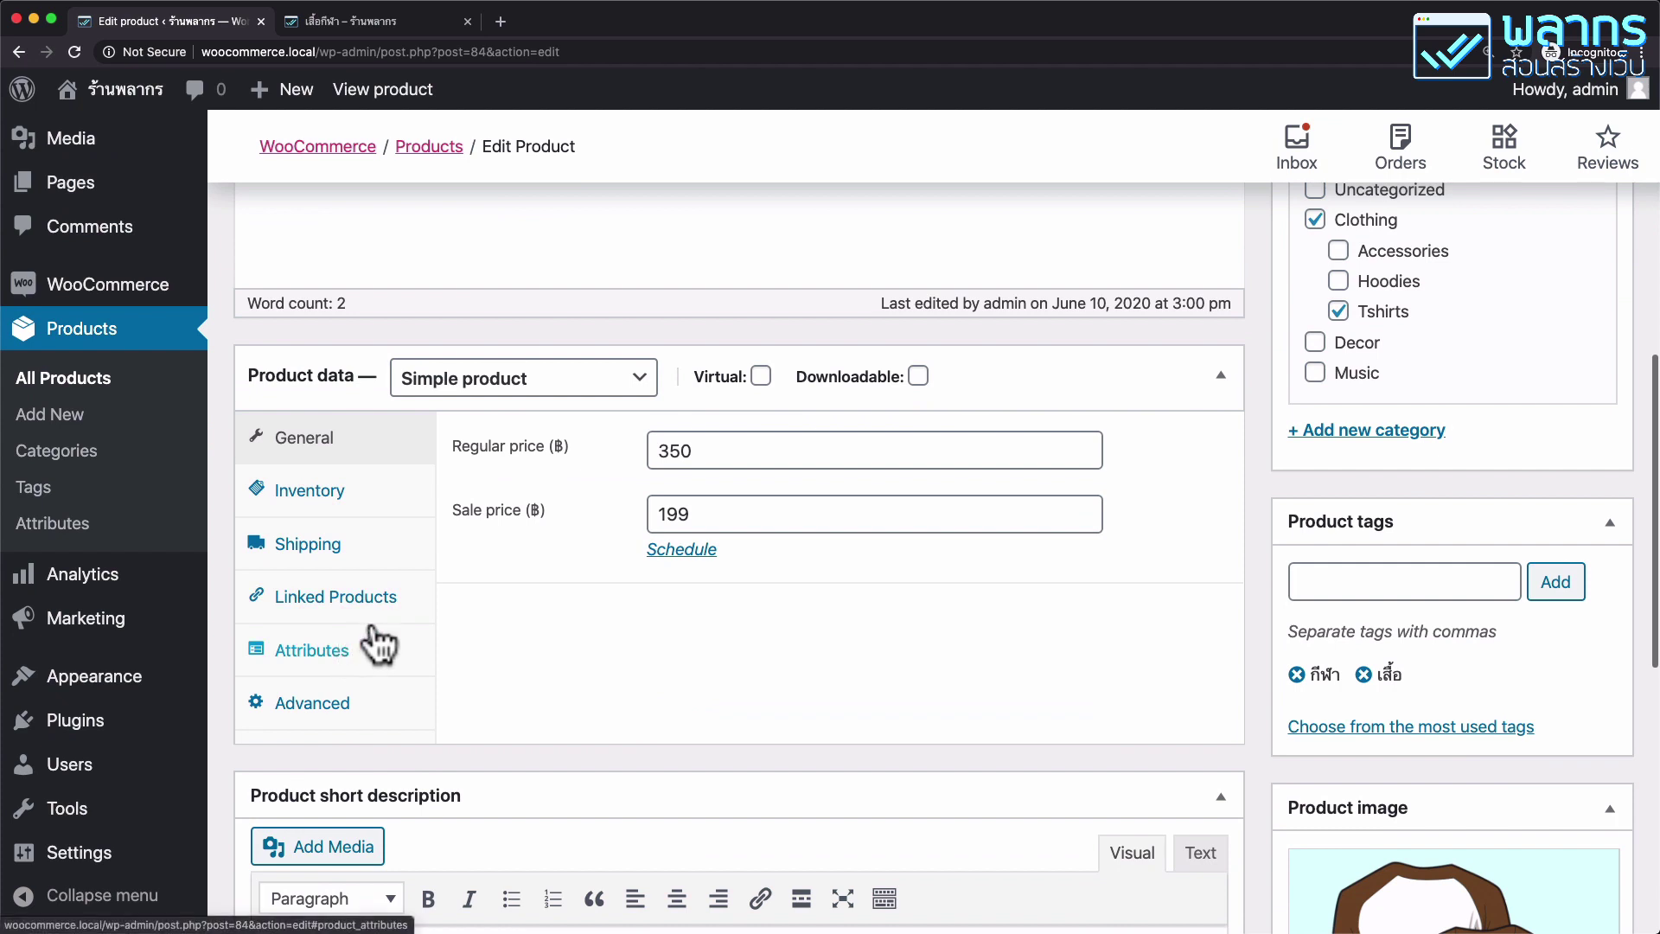
scroll(374, 645, "down", 1)
left_click(377, 616)
scroll(533, 579, "down", 1)
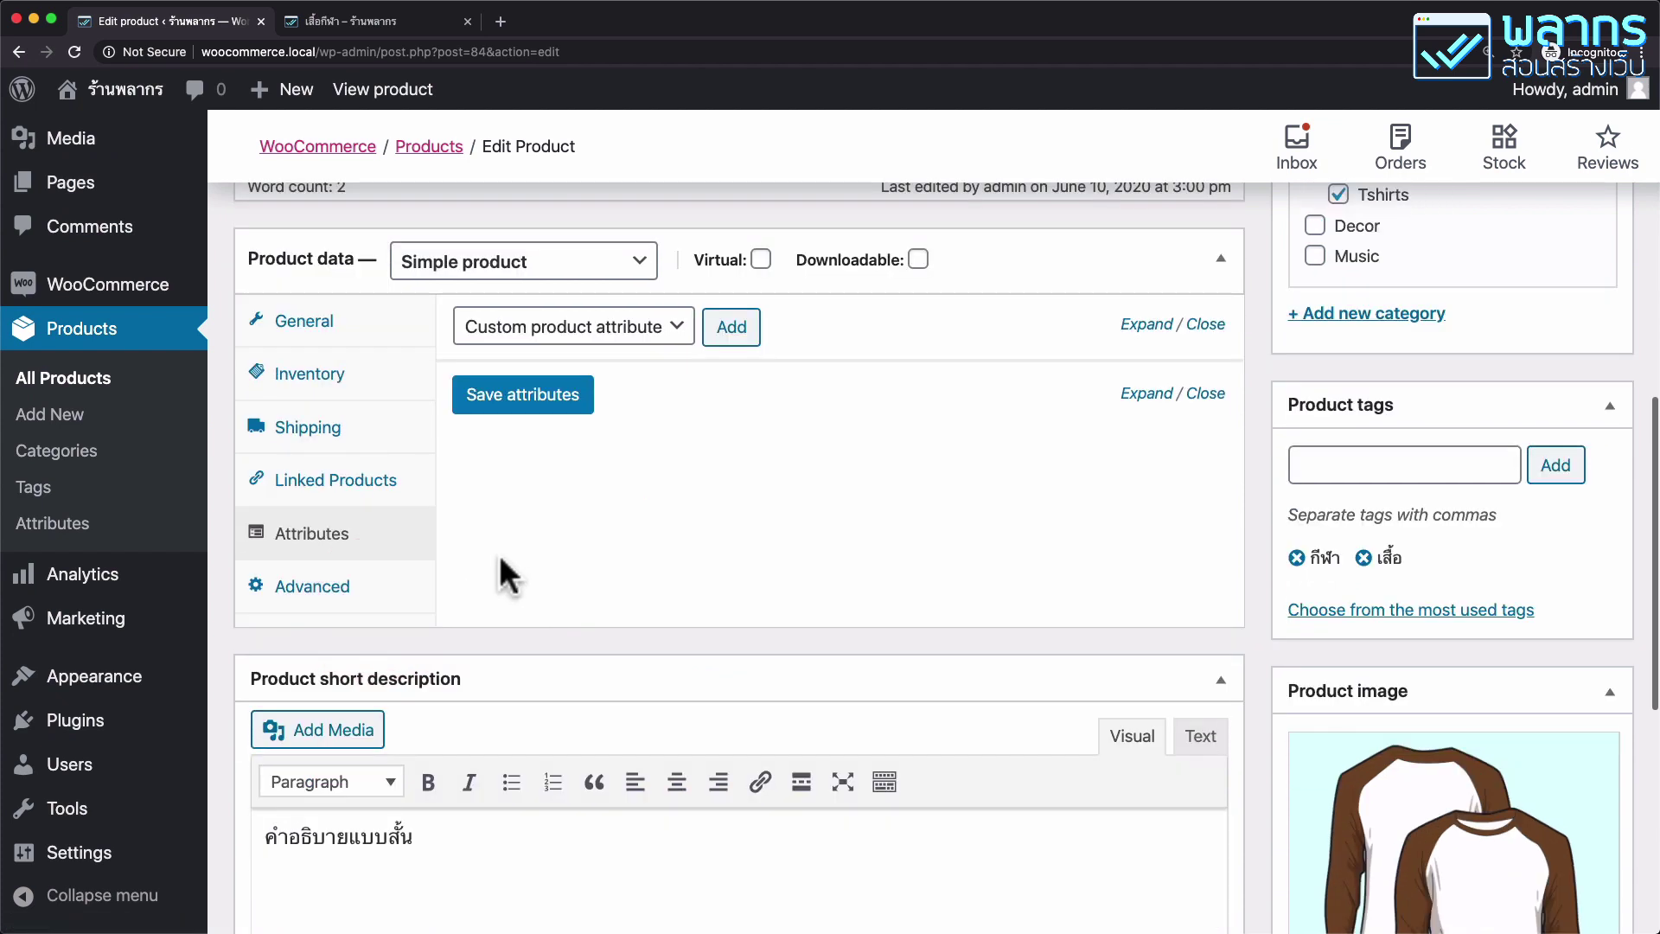
left_click(673, 331)
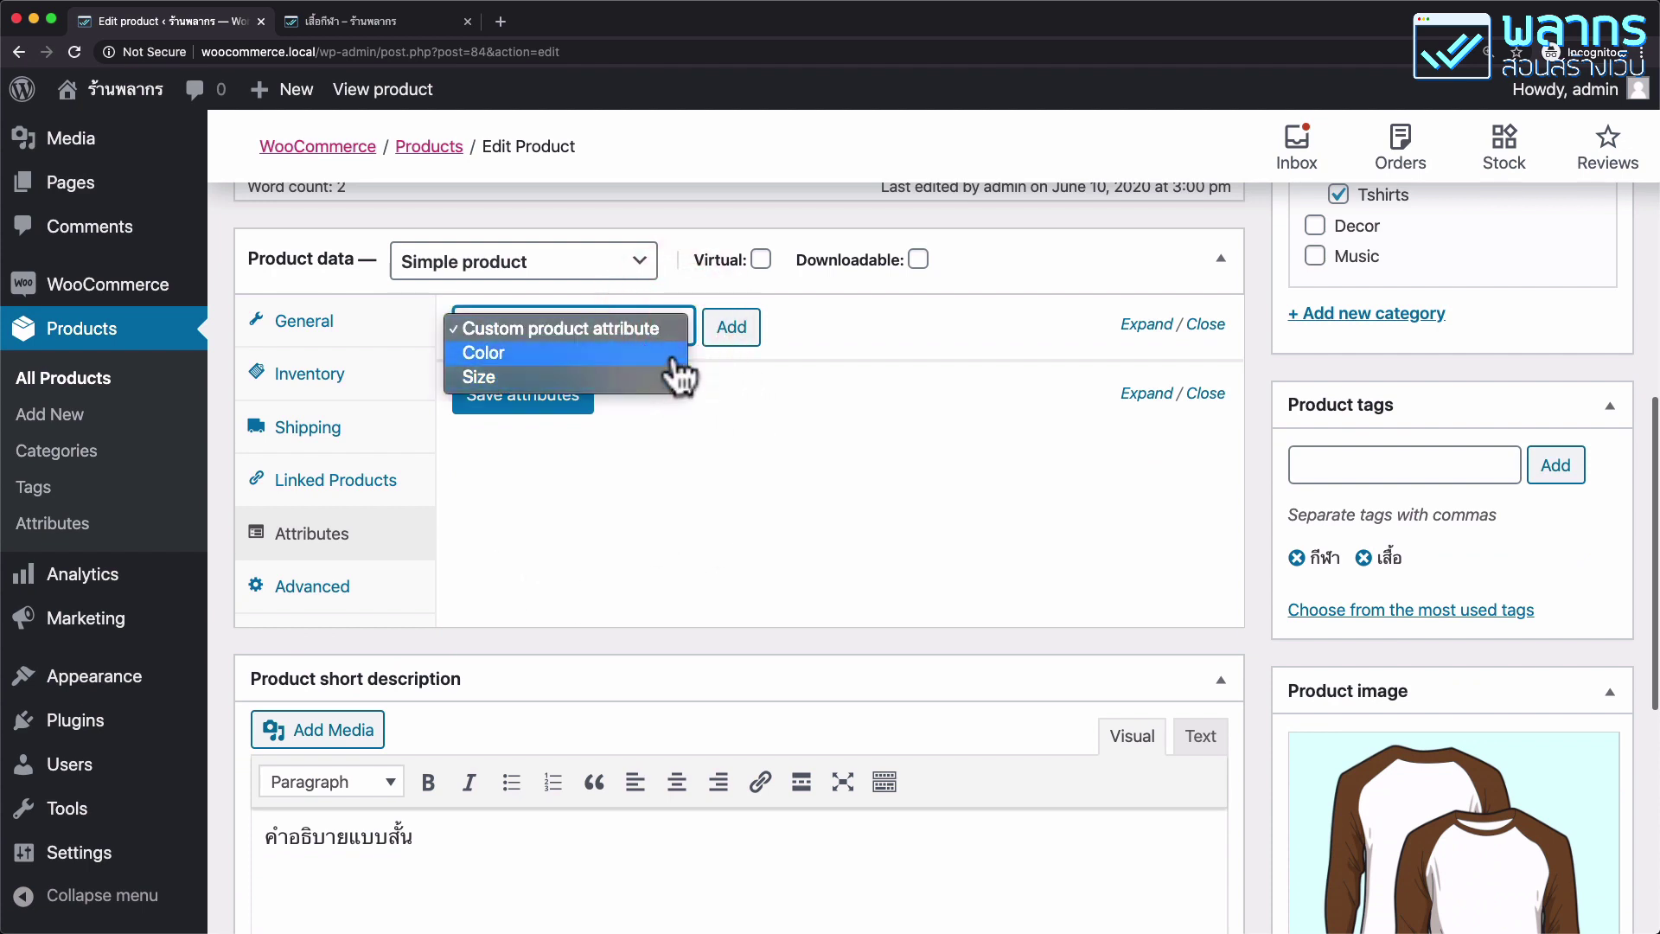
left_click(826, 473)
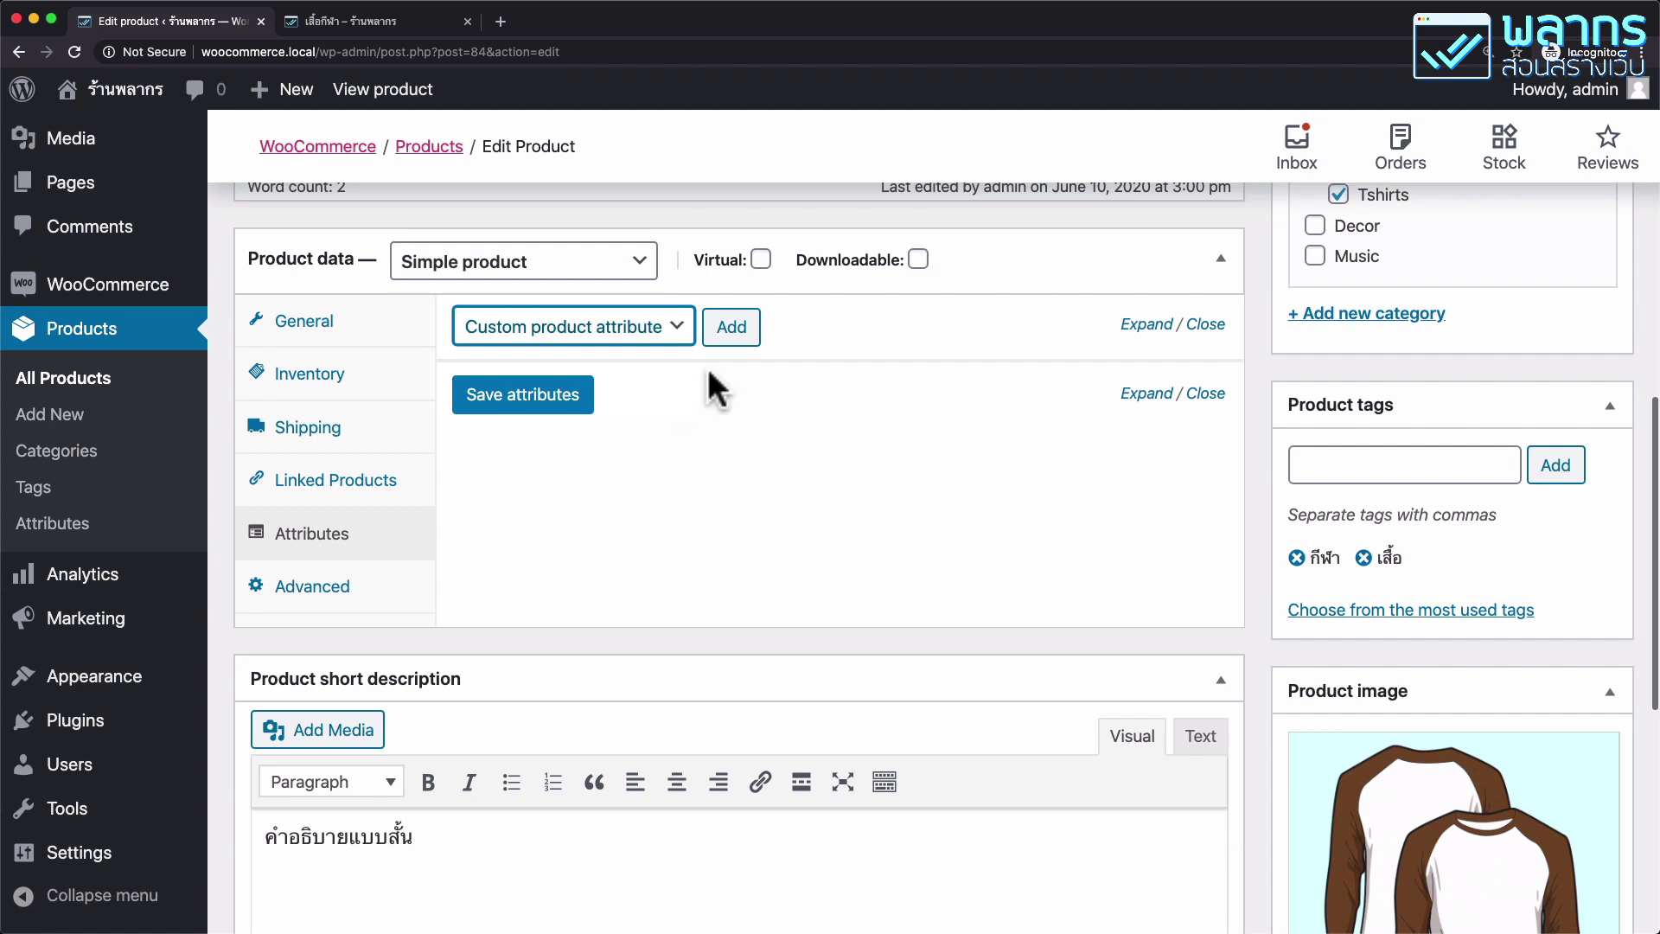
Add a custom attribute เนื้อผ้า with value ไนลอน and save the attributes.
left_click(738, 331)
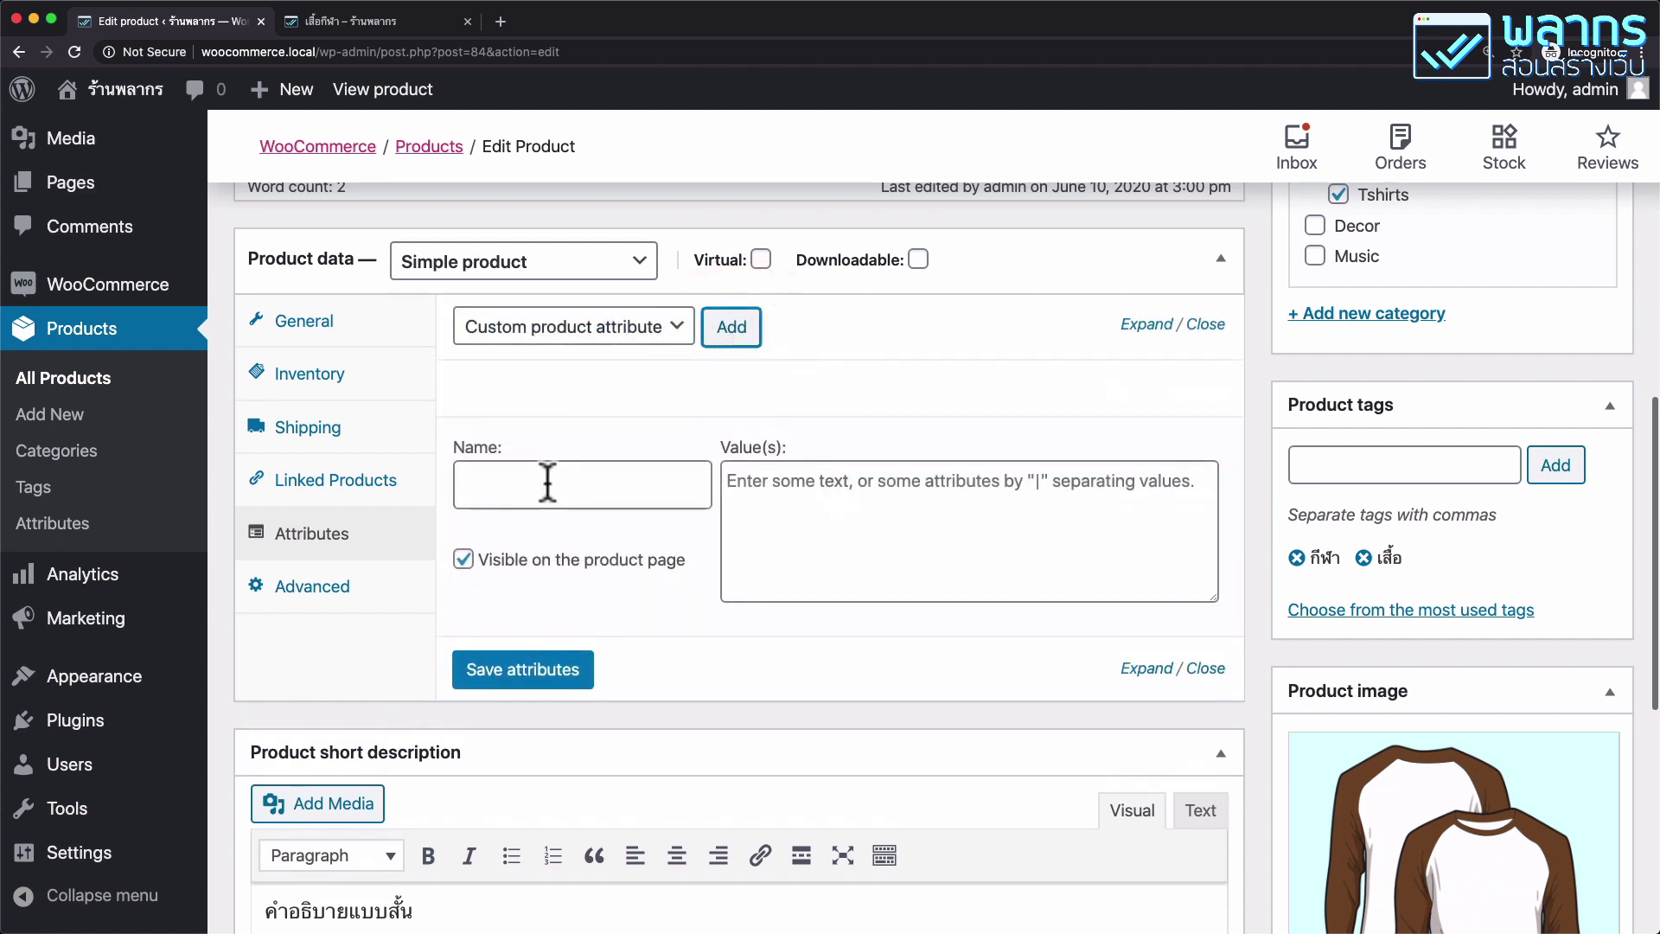
left_click(549, 482)
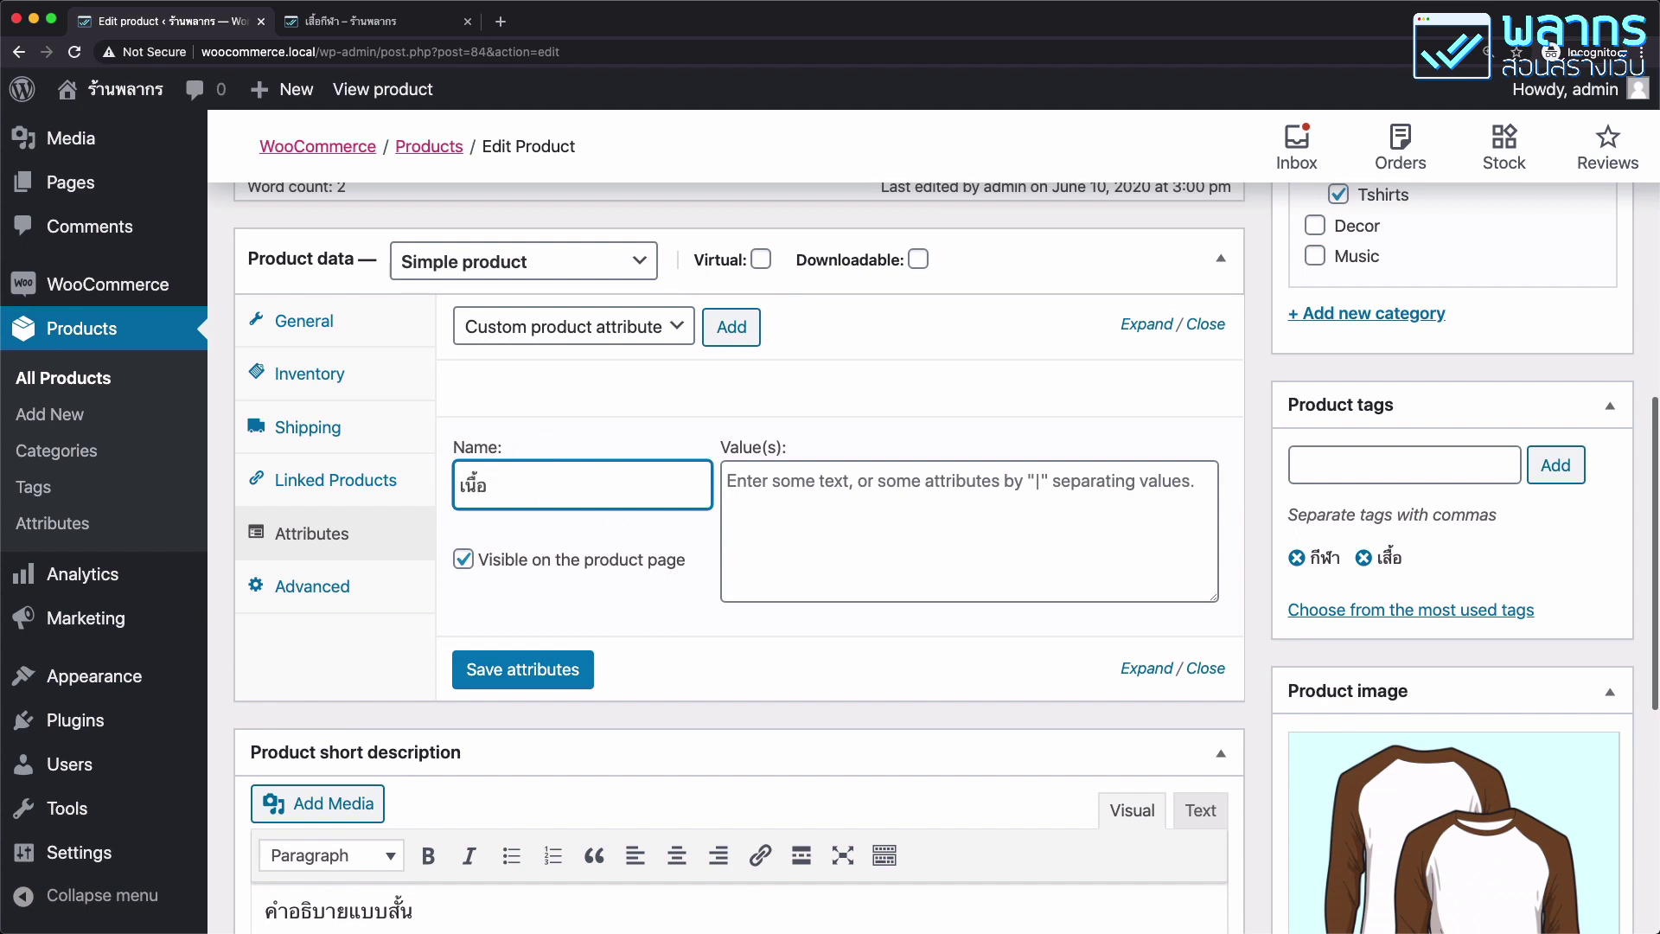
left_click(845, 518)
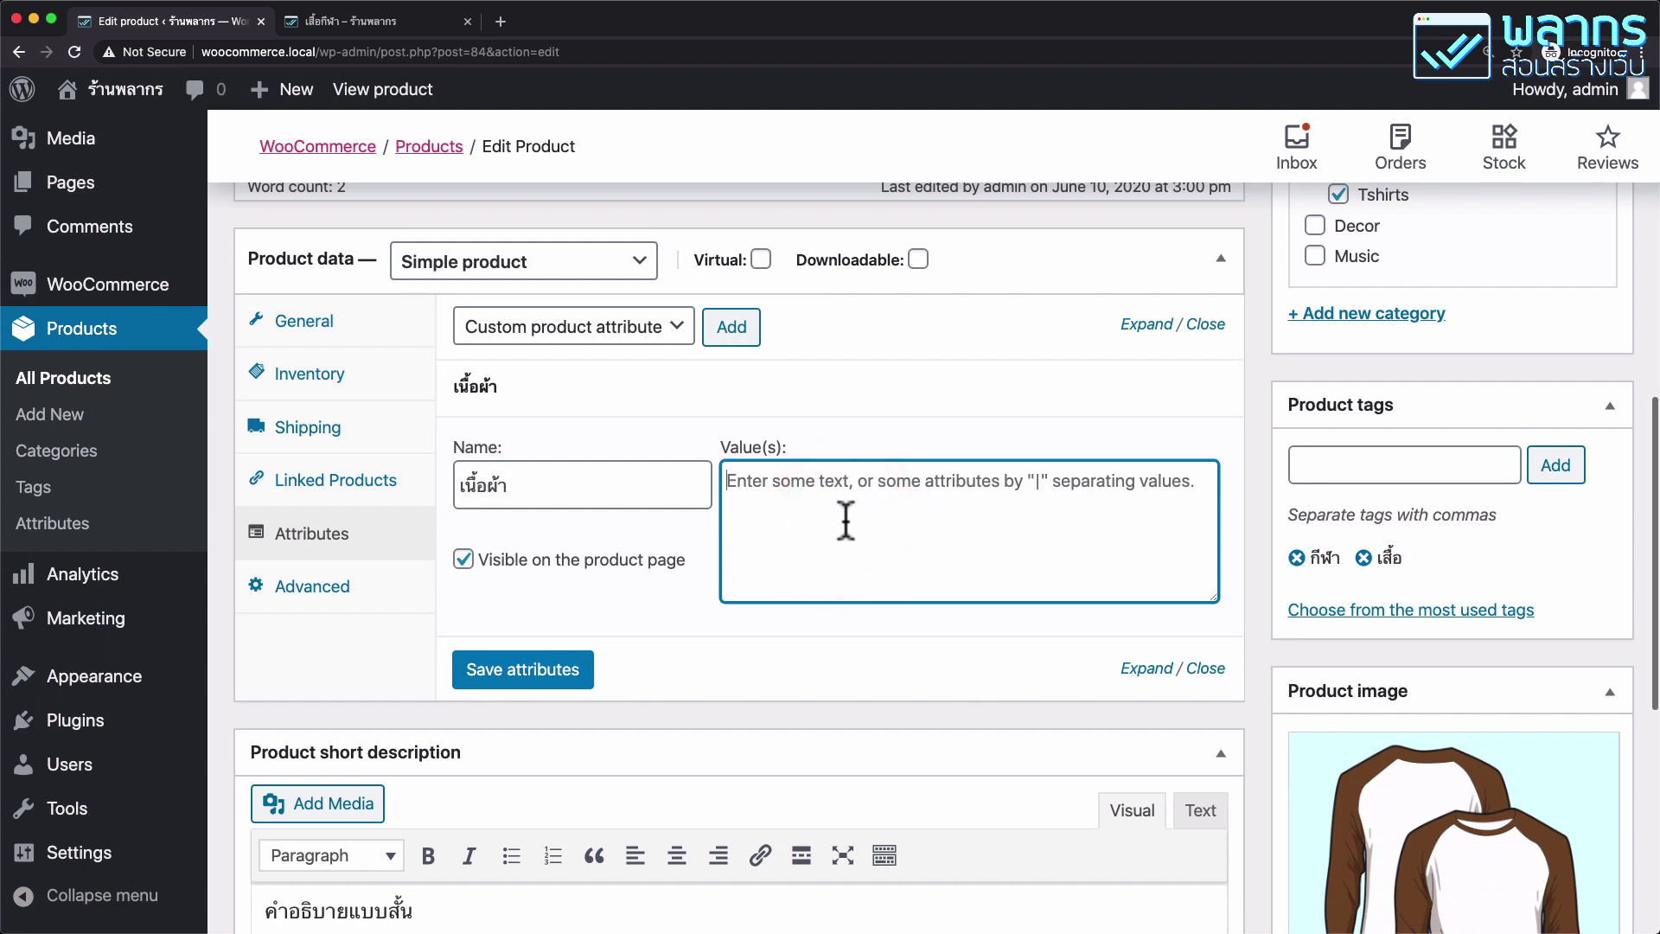
type("ไนลอน")
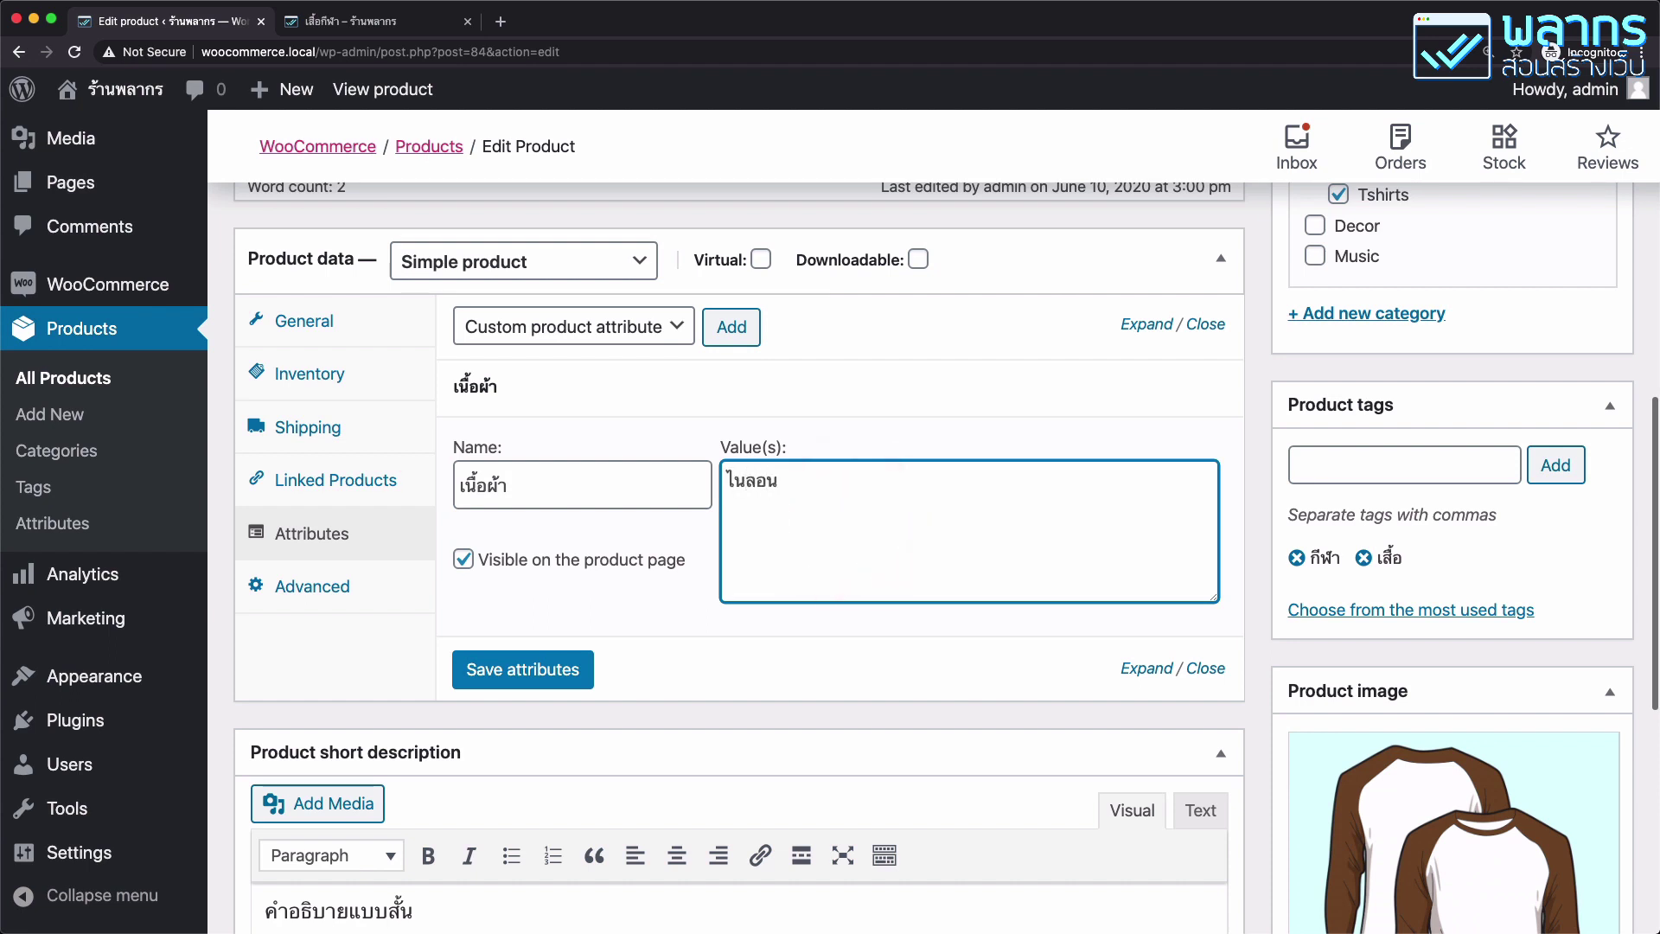
left_click(571, 674)
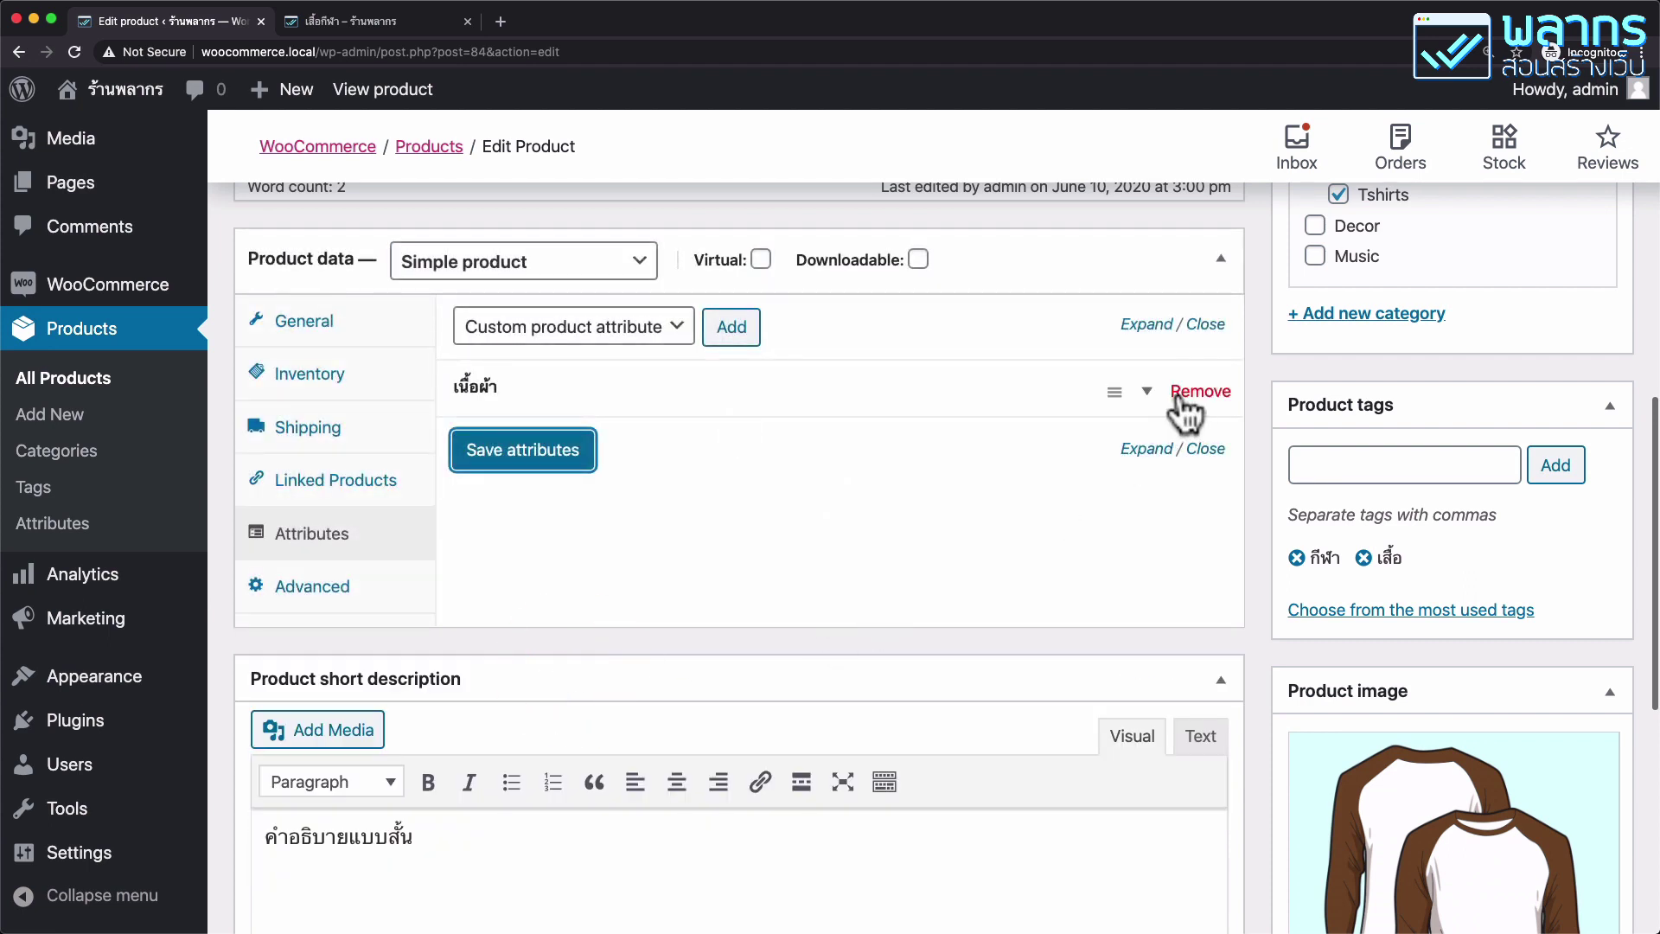
Check the เนื้อผ้า attribute's value and update the product.
left_click(1155, 391)
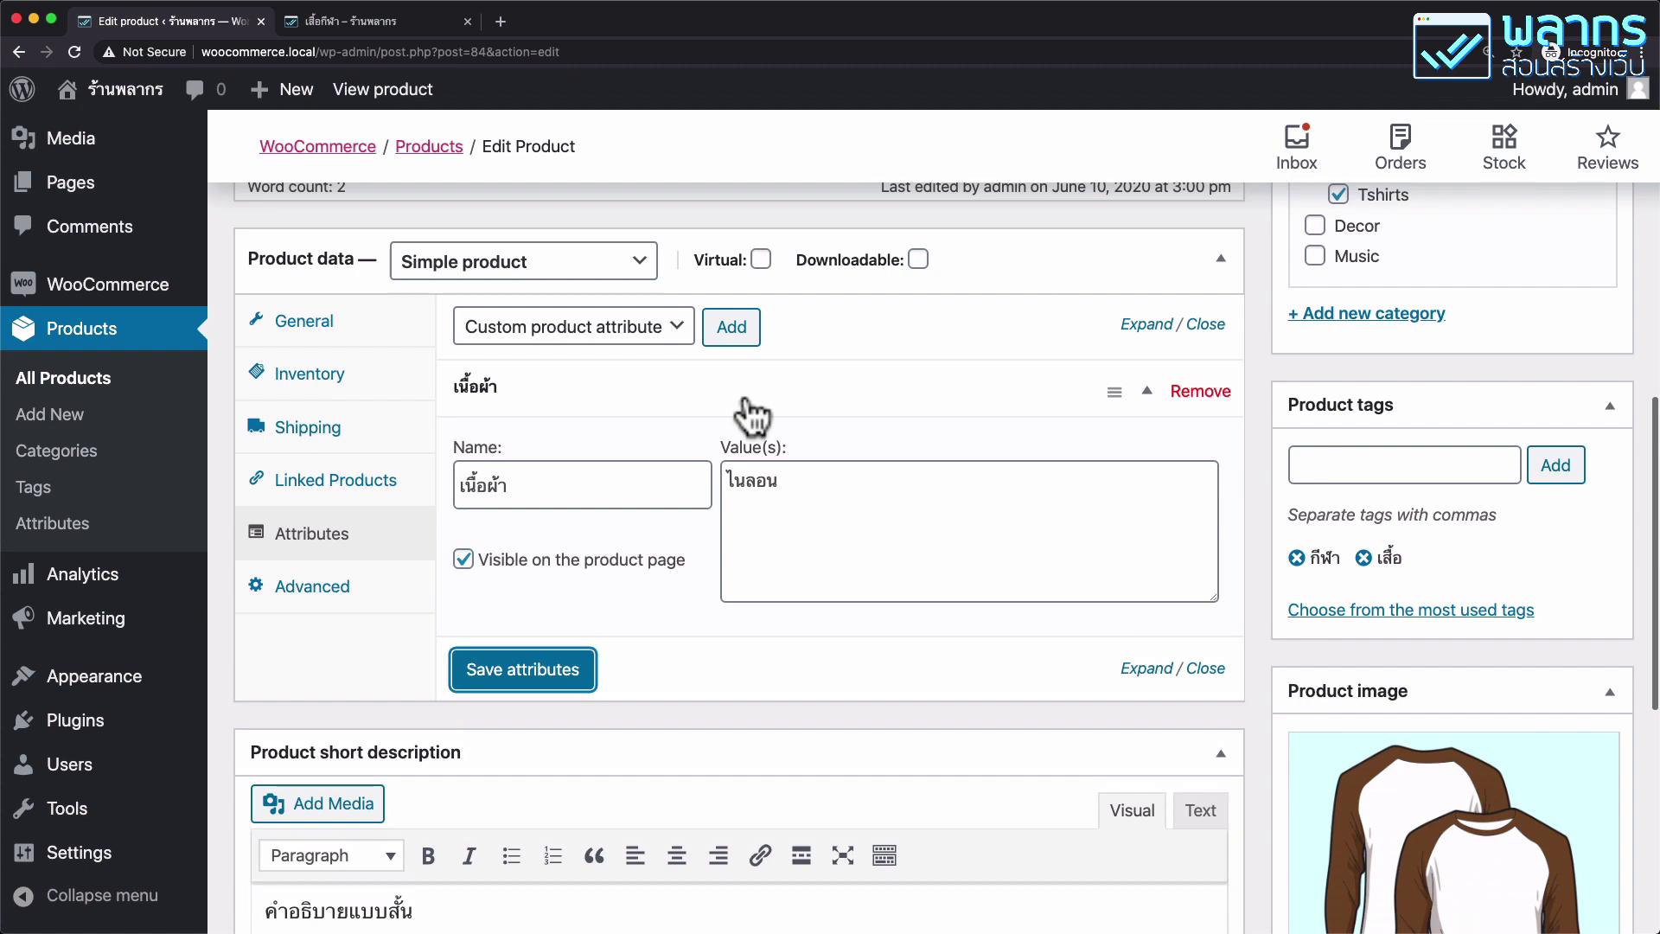
scroll(1483, 410, "up", 1)
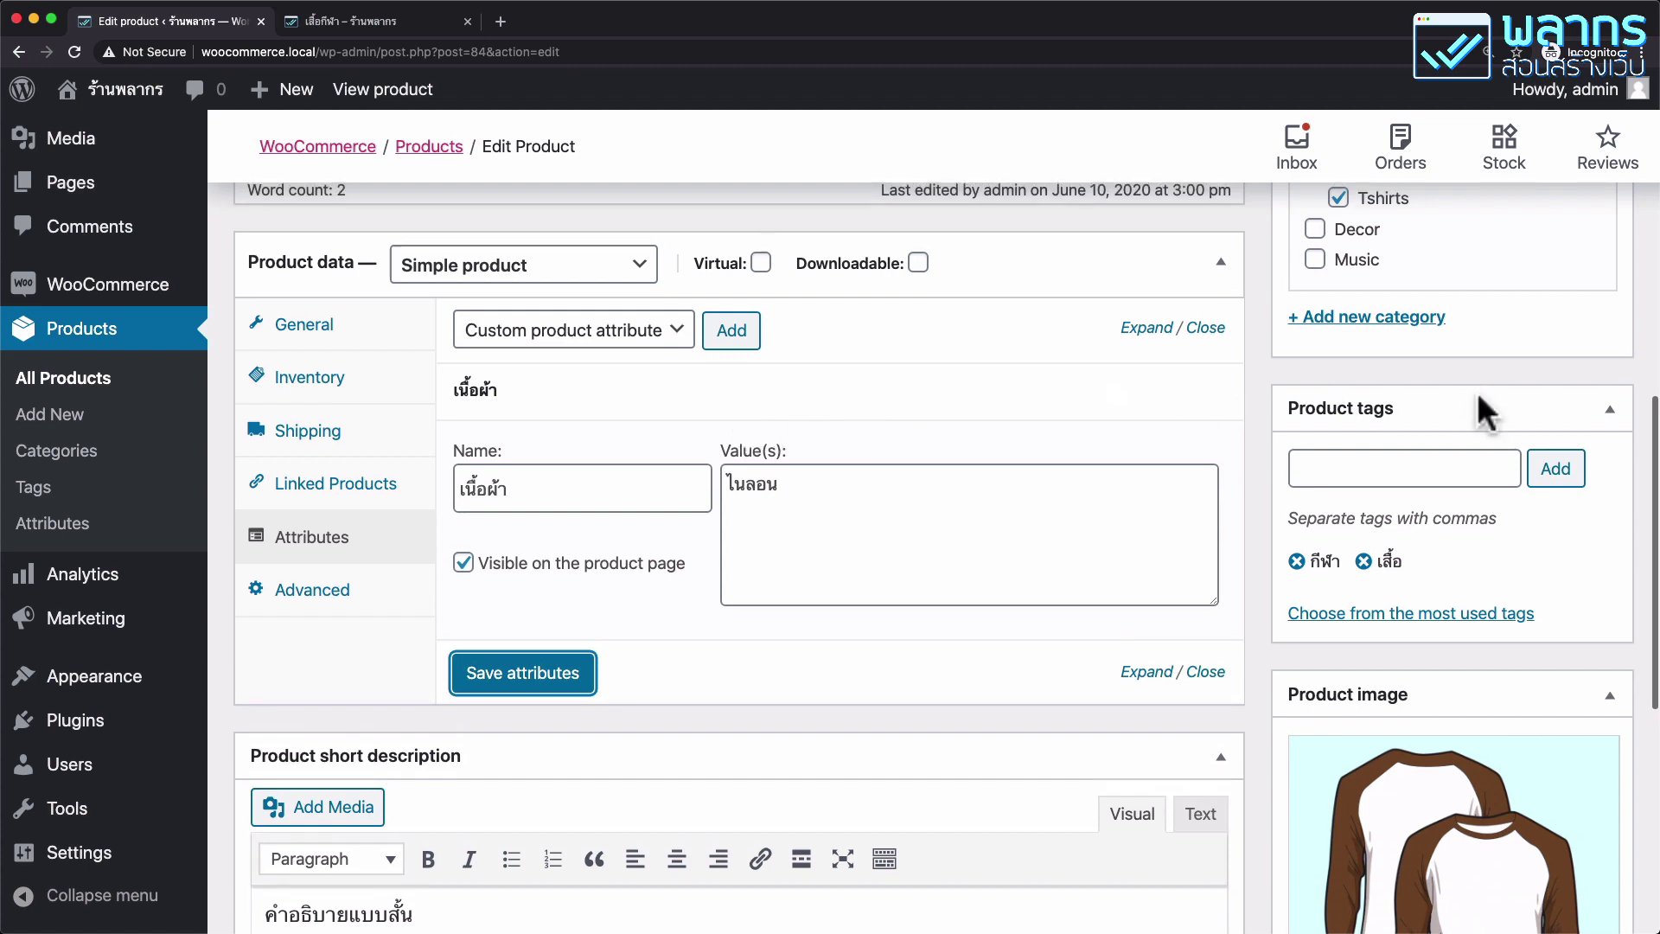
scroll(1483, 410, "up", 15)
left_click(1566, 781)
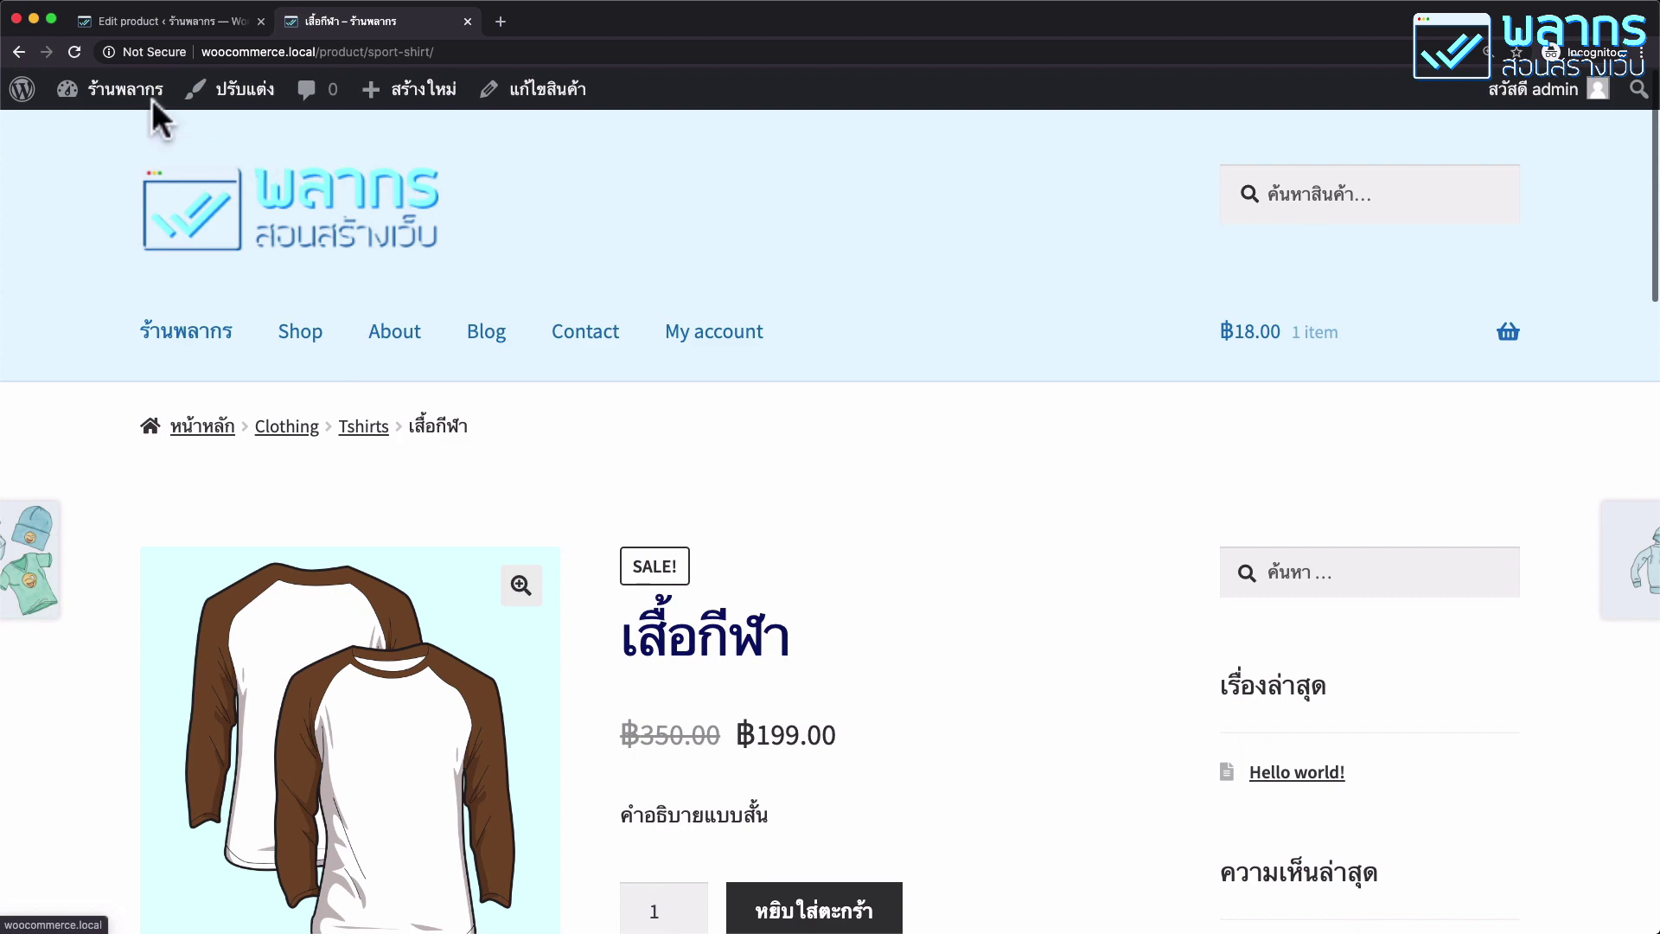
left_click(74, 52)
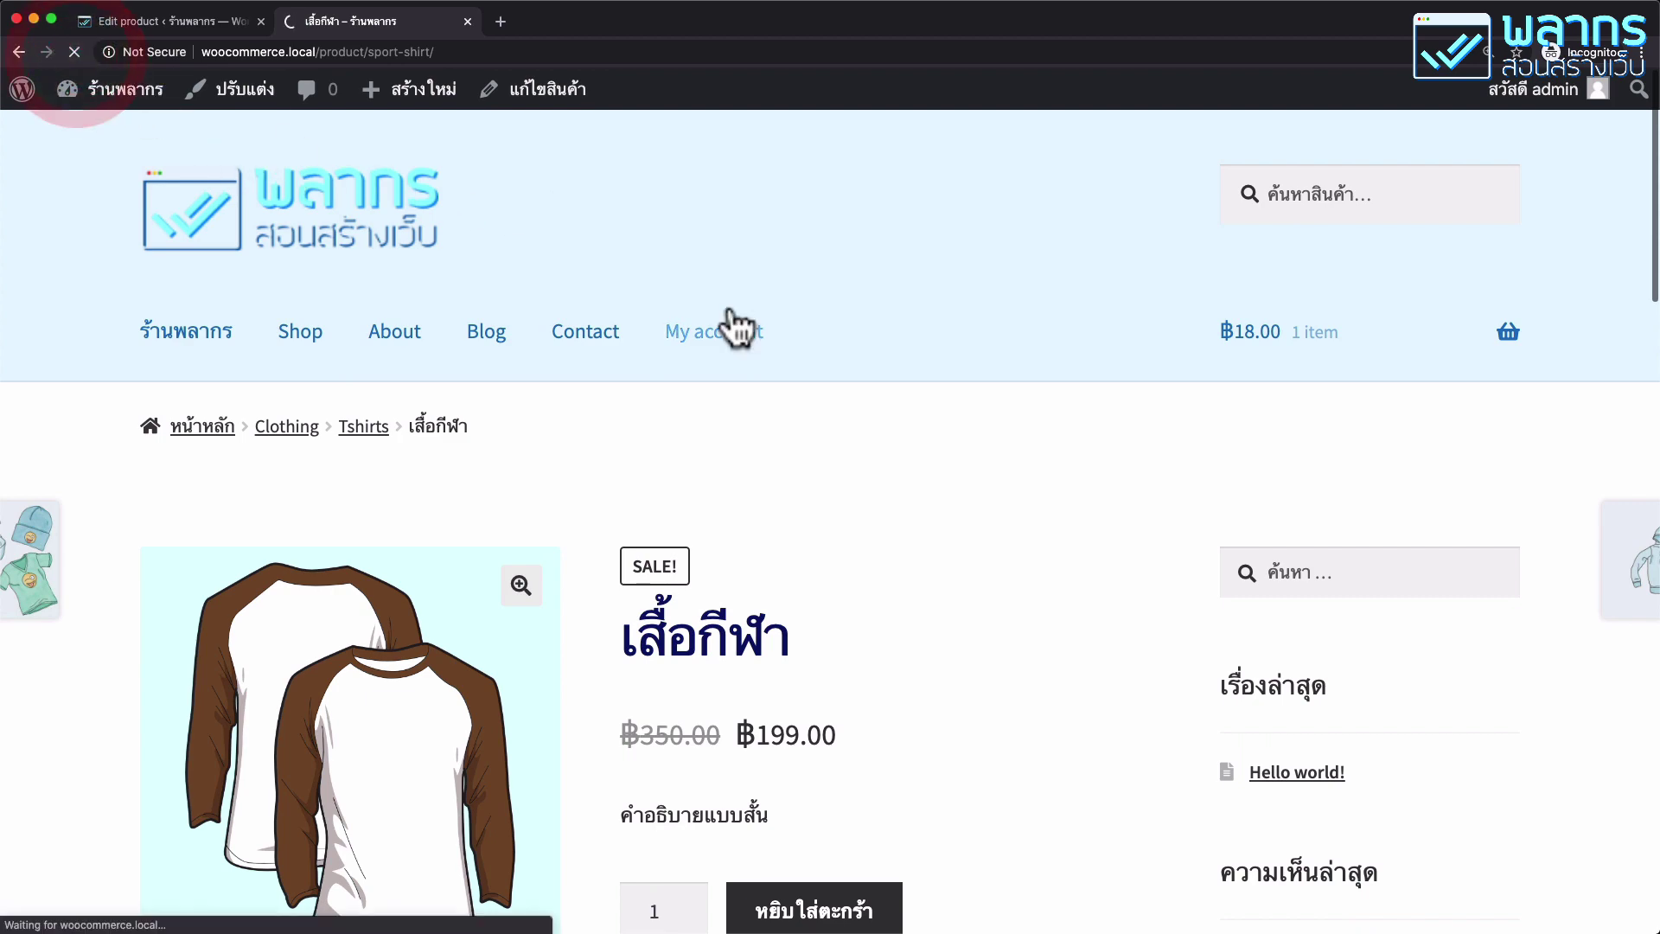
scroll(909, 340, "down", 7)
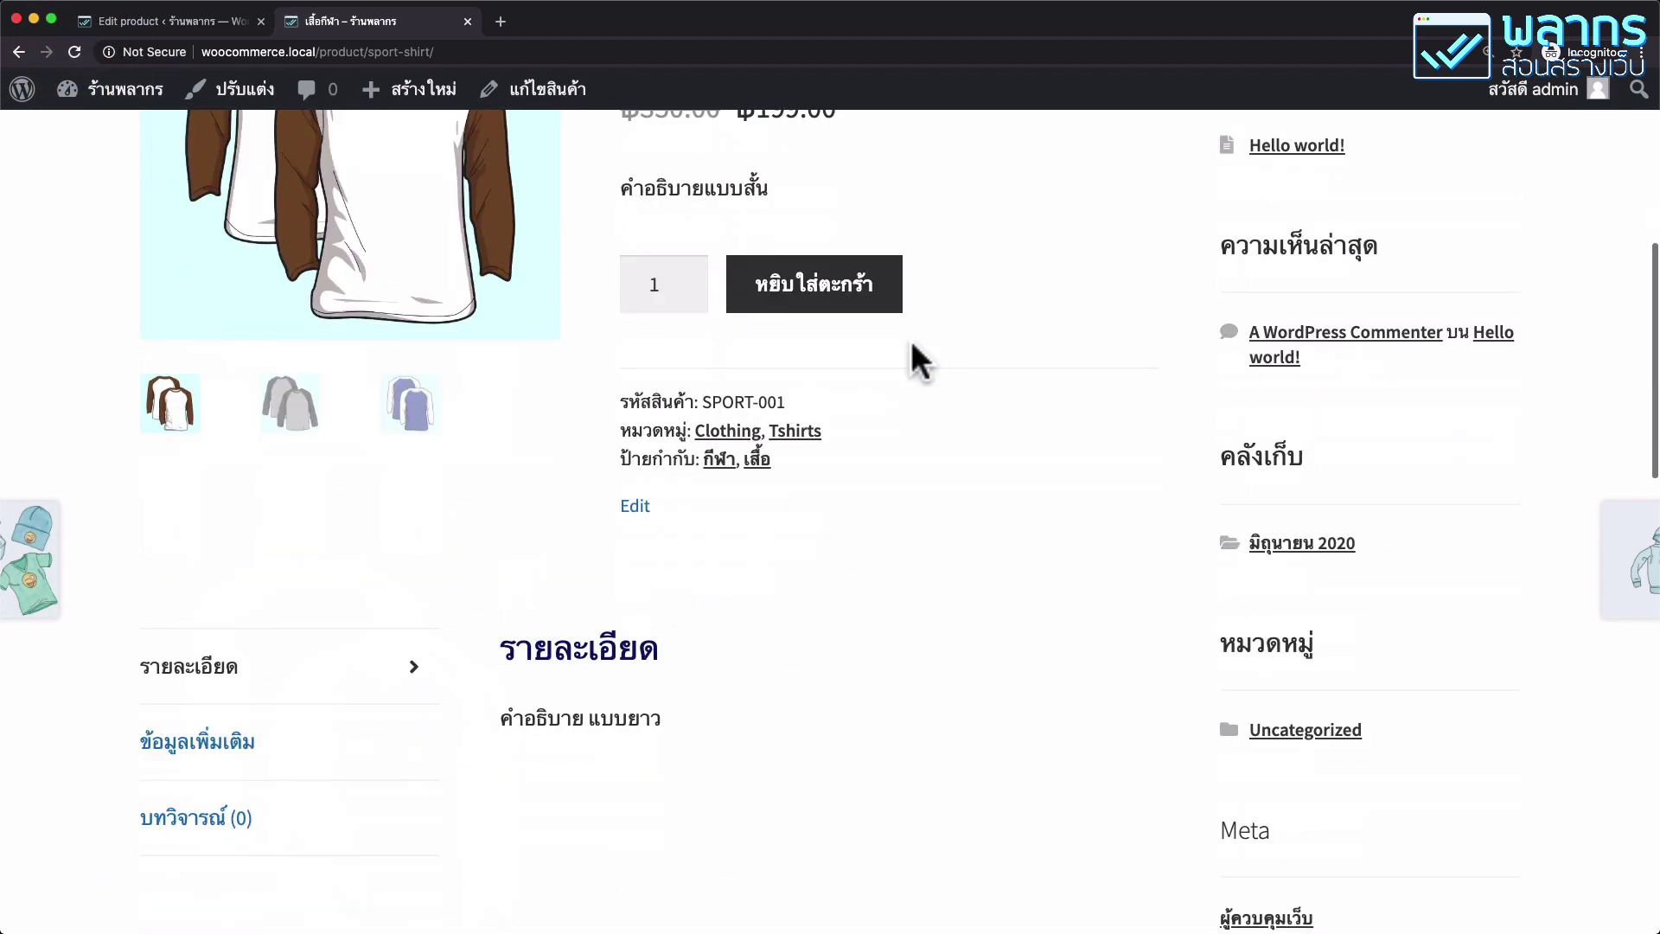
left_click_drag(623, 400, 830, 466)
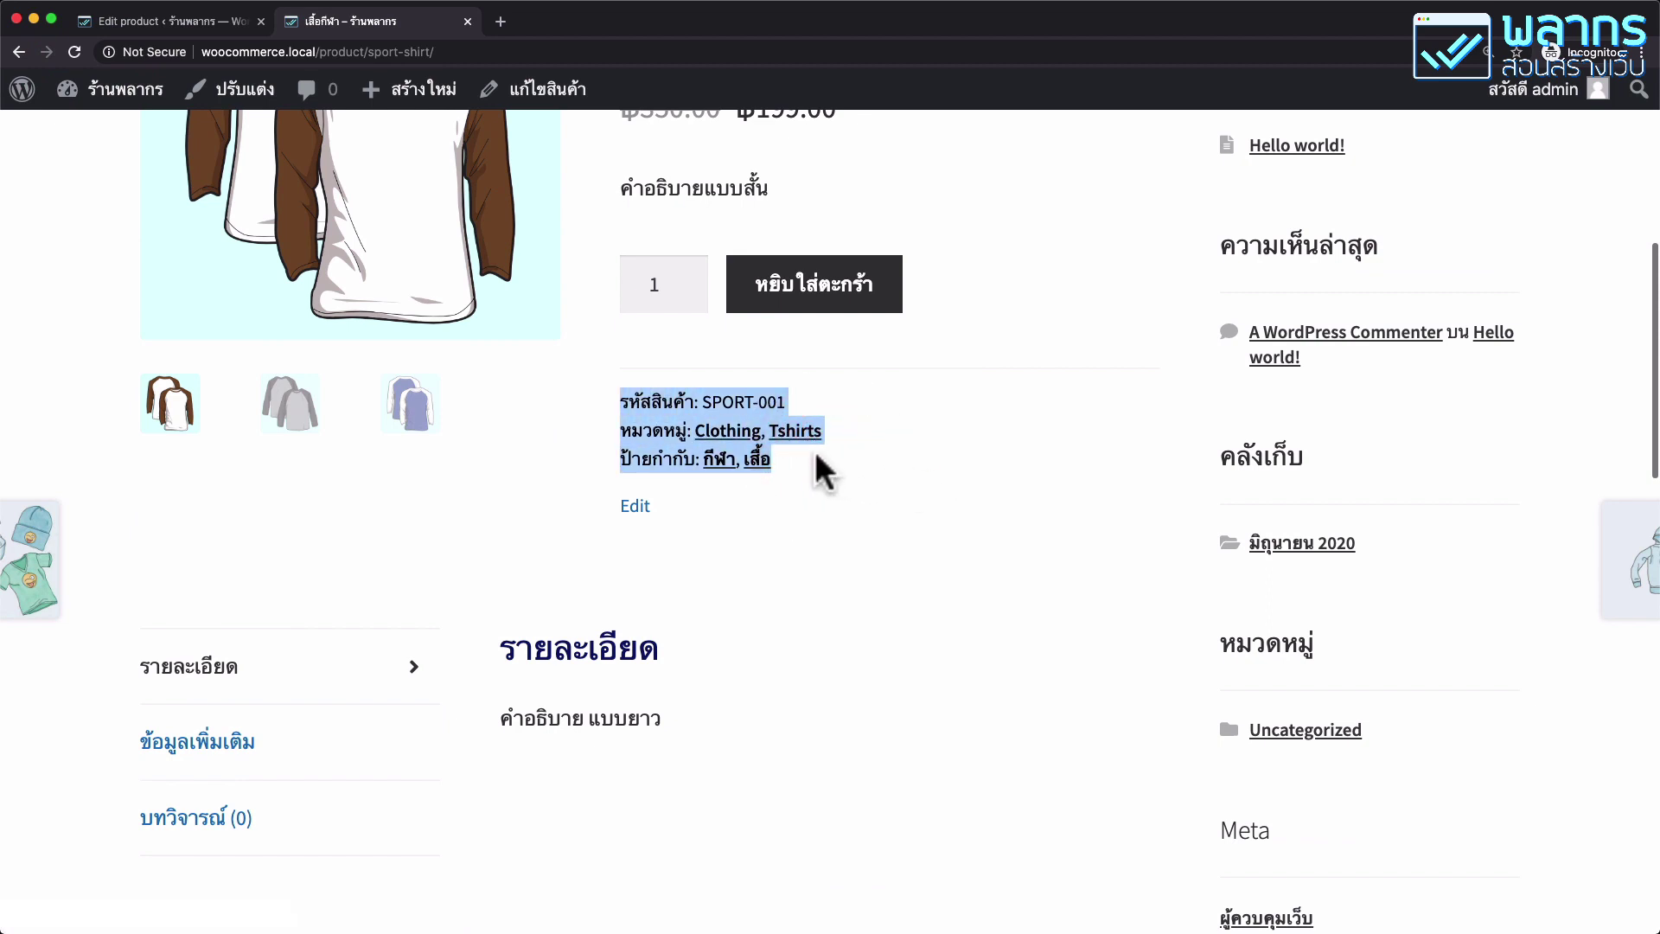
scroll(772, 471, "down", 5)
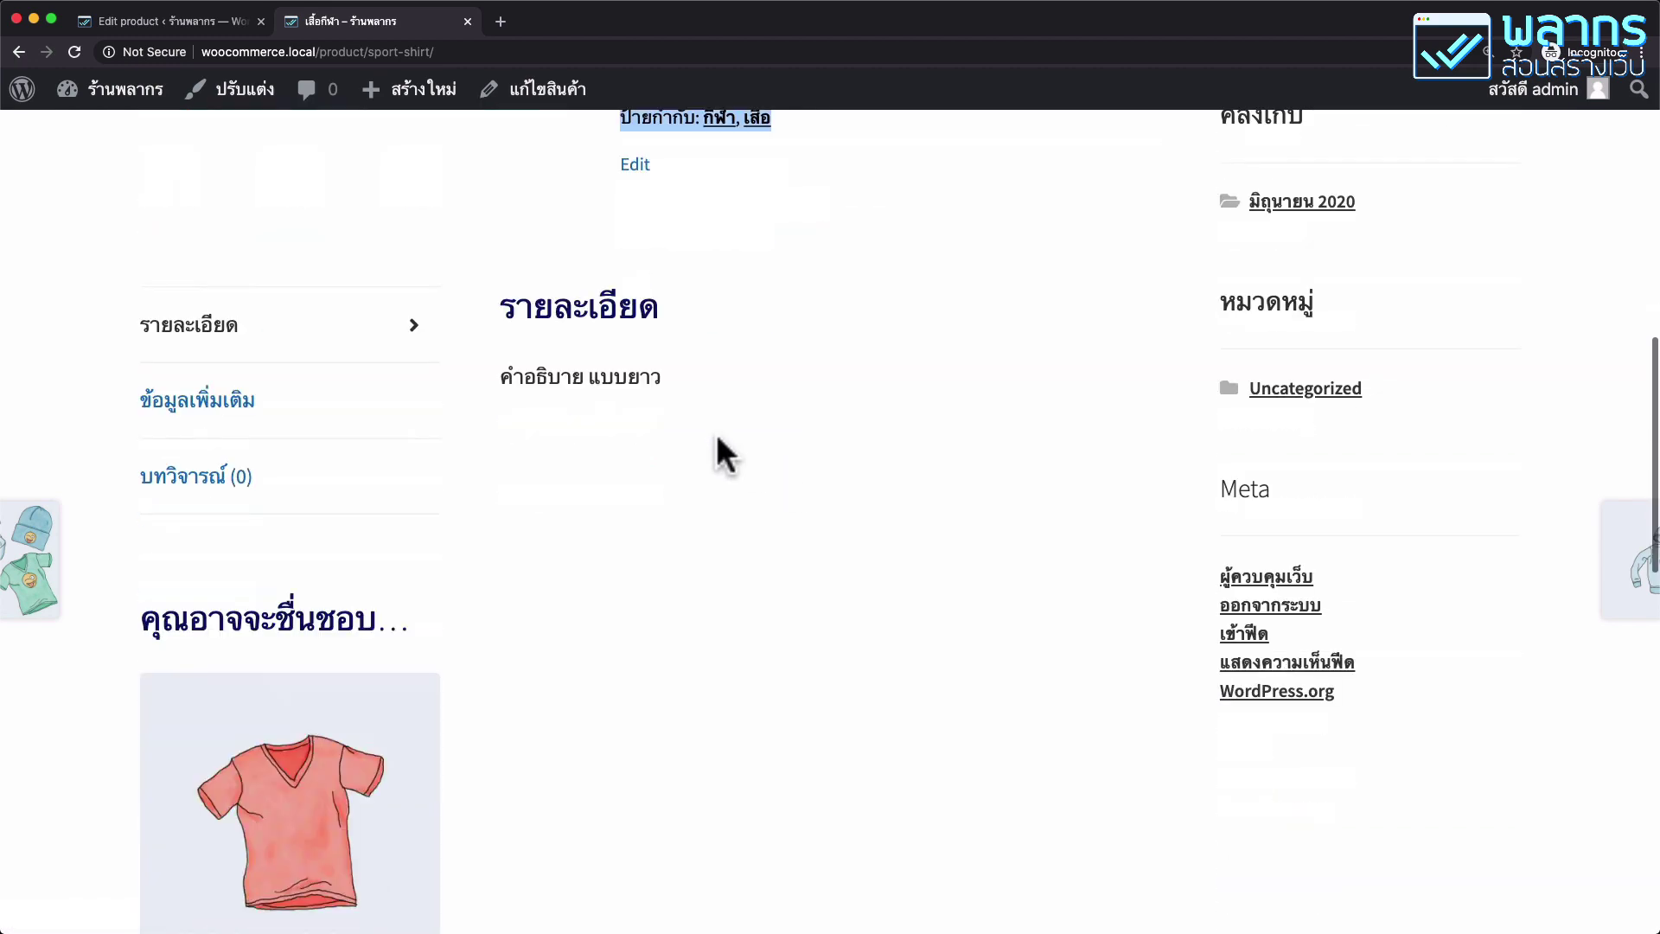
left_click(325, 416)
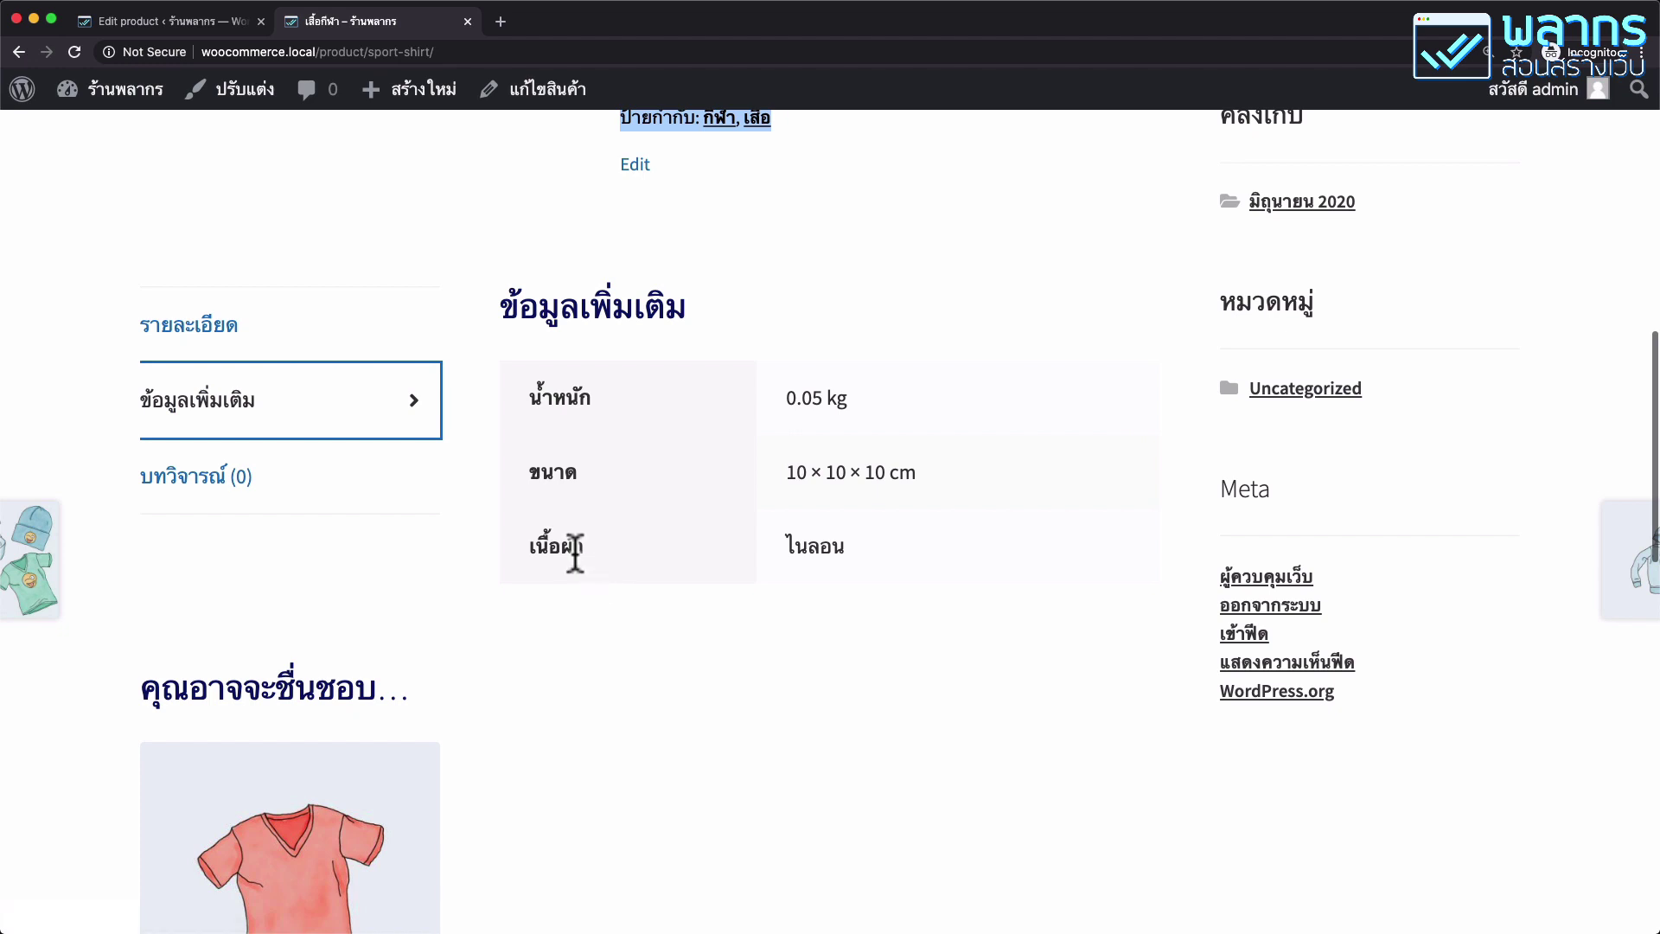
left_click(841, 546)
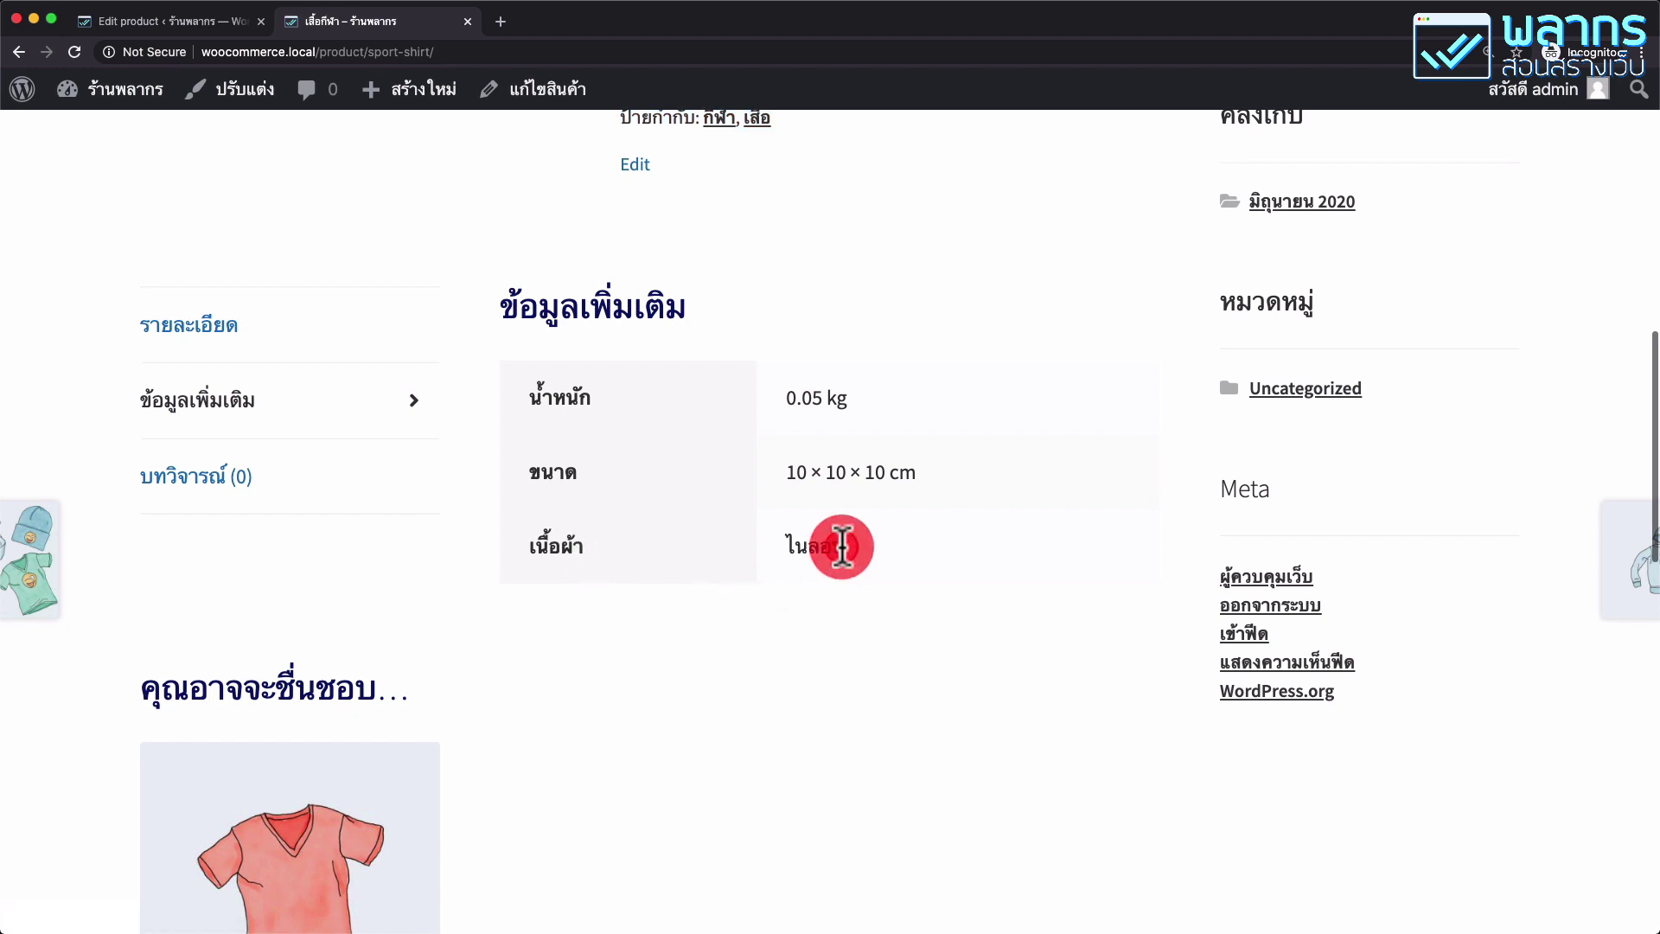
left_click(946, 542)
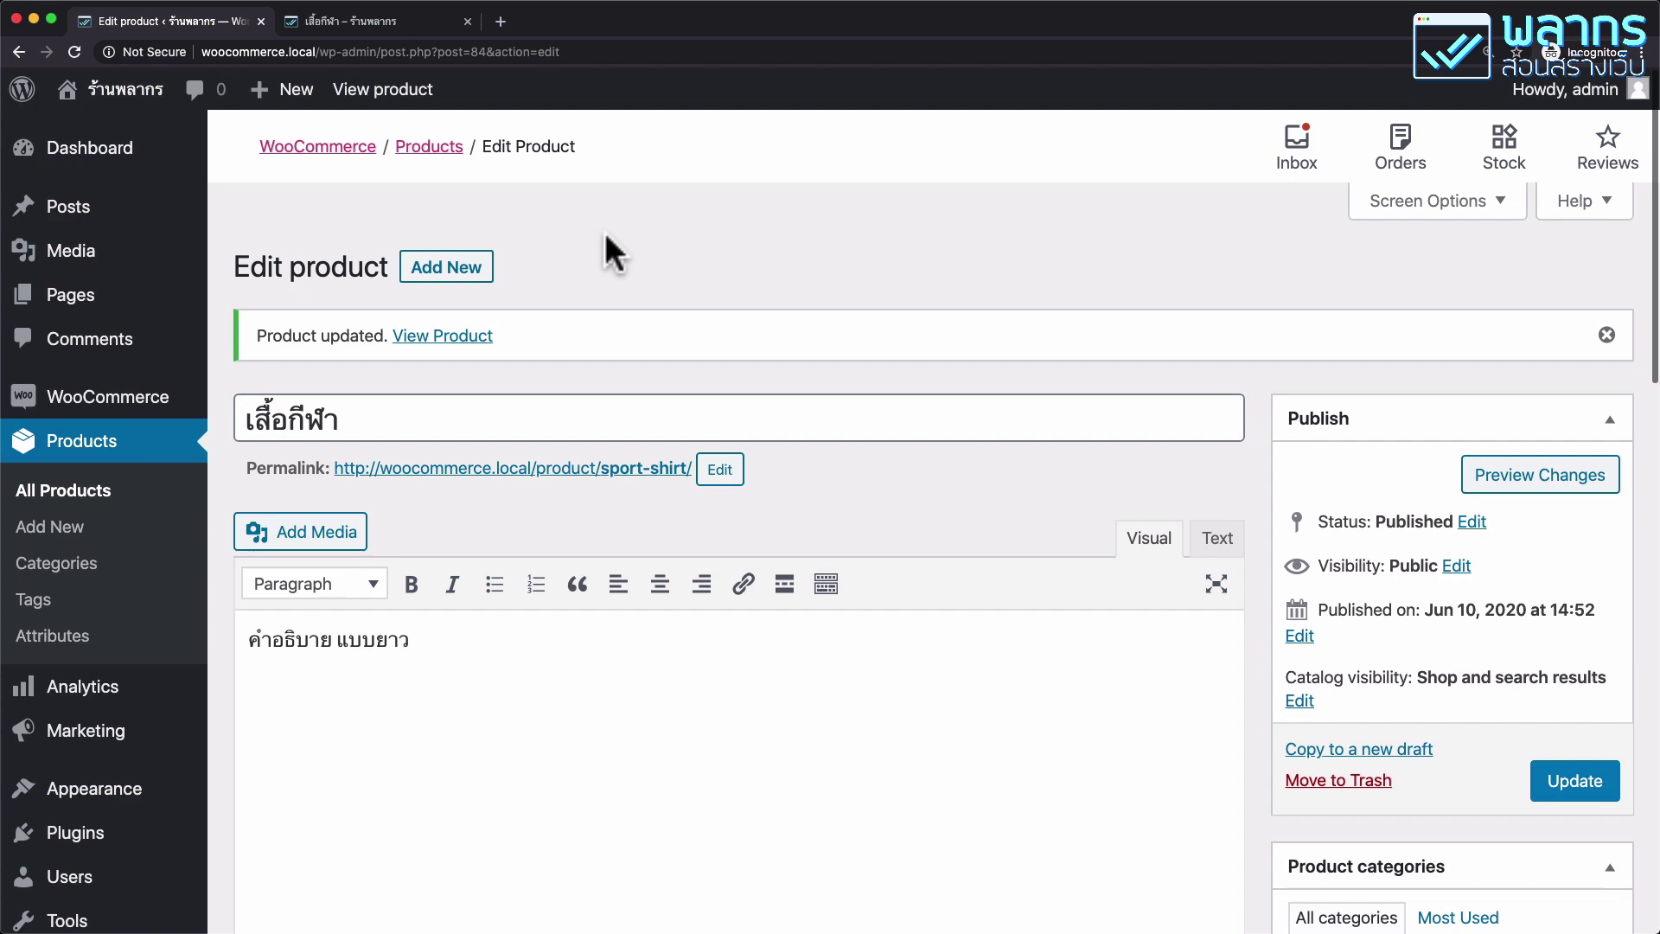
Check the Attributes tab's shared attribute list, which offers only Color and Size.
scroll(622, 277, "down", 10)
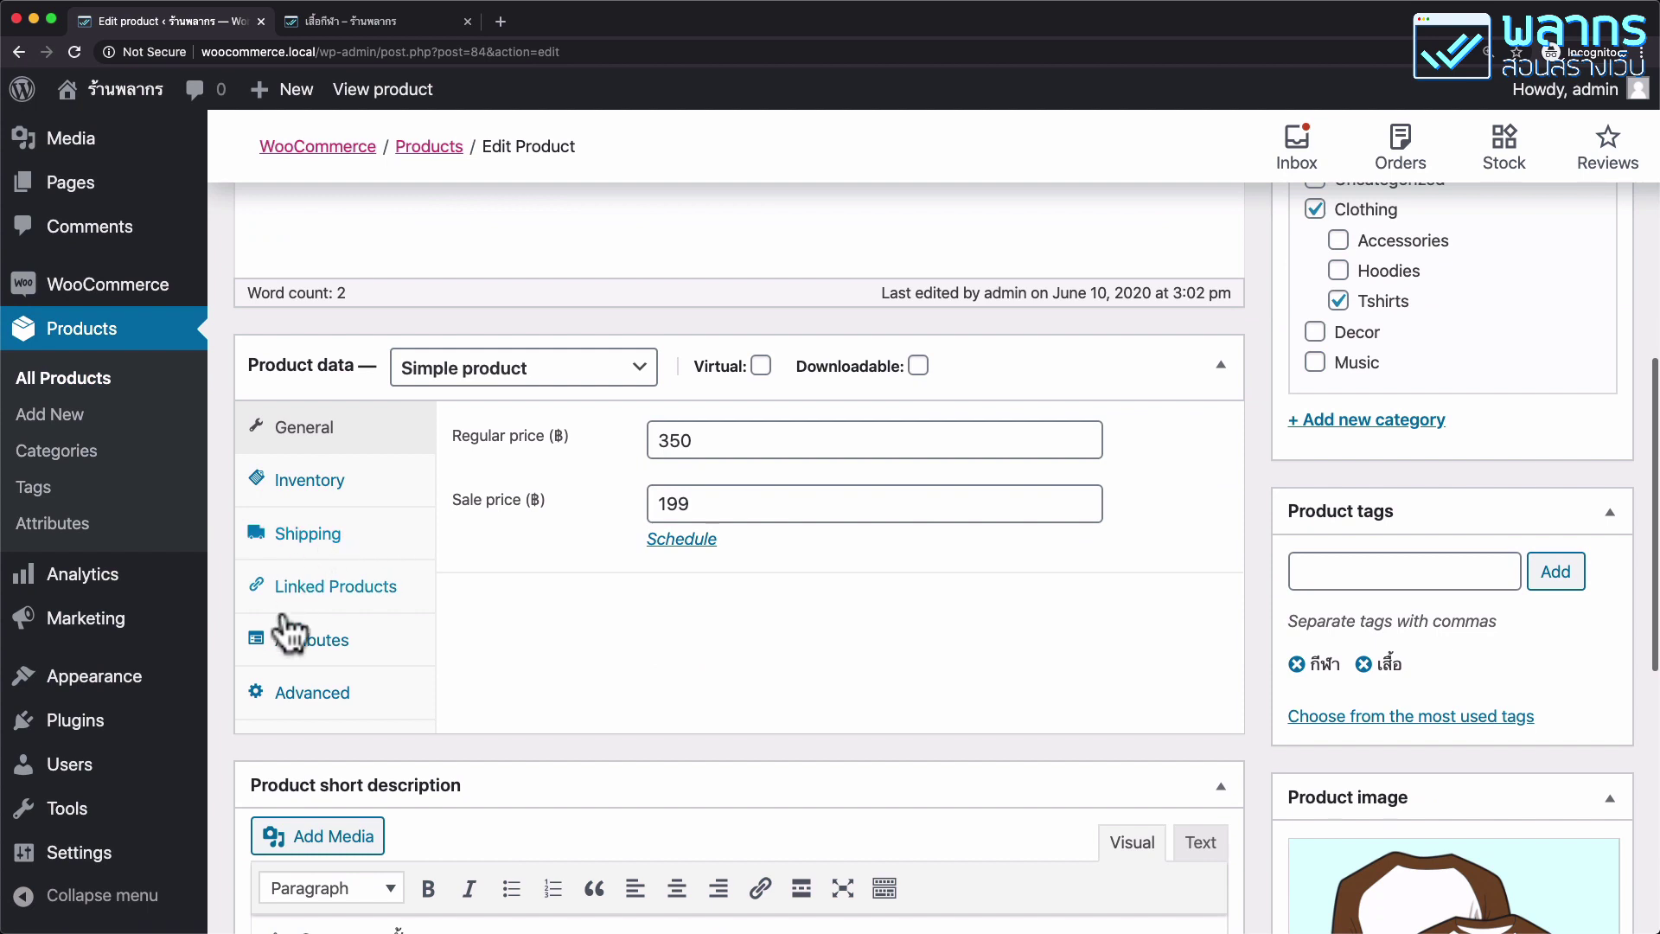
left_click(356, 650)
left_click(633, 455)
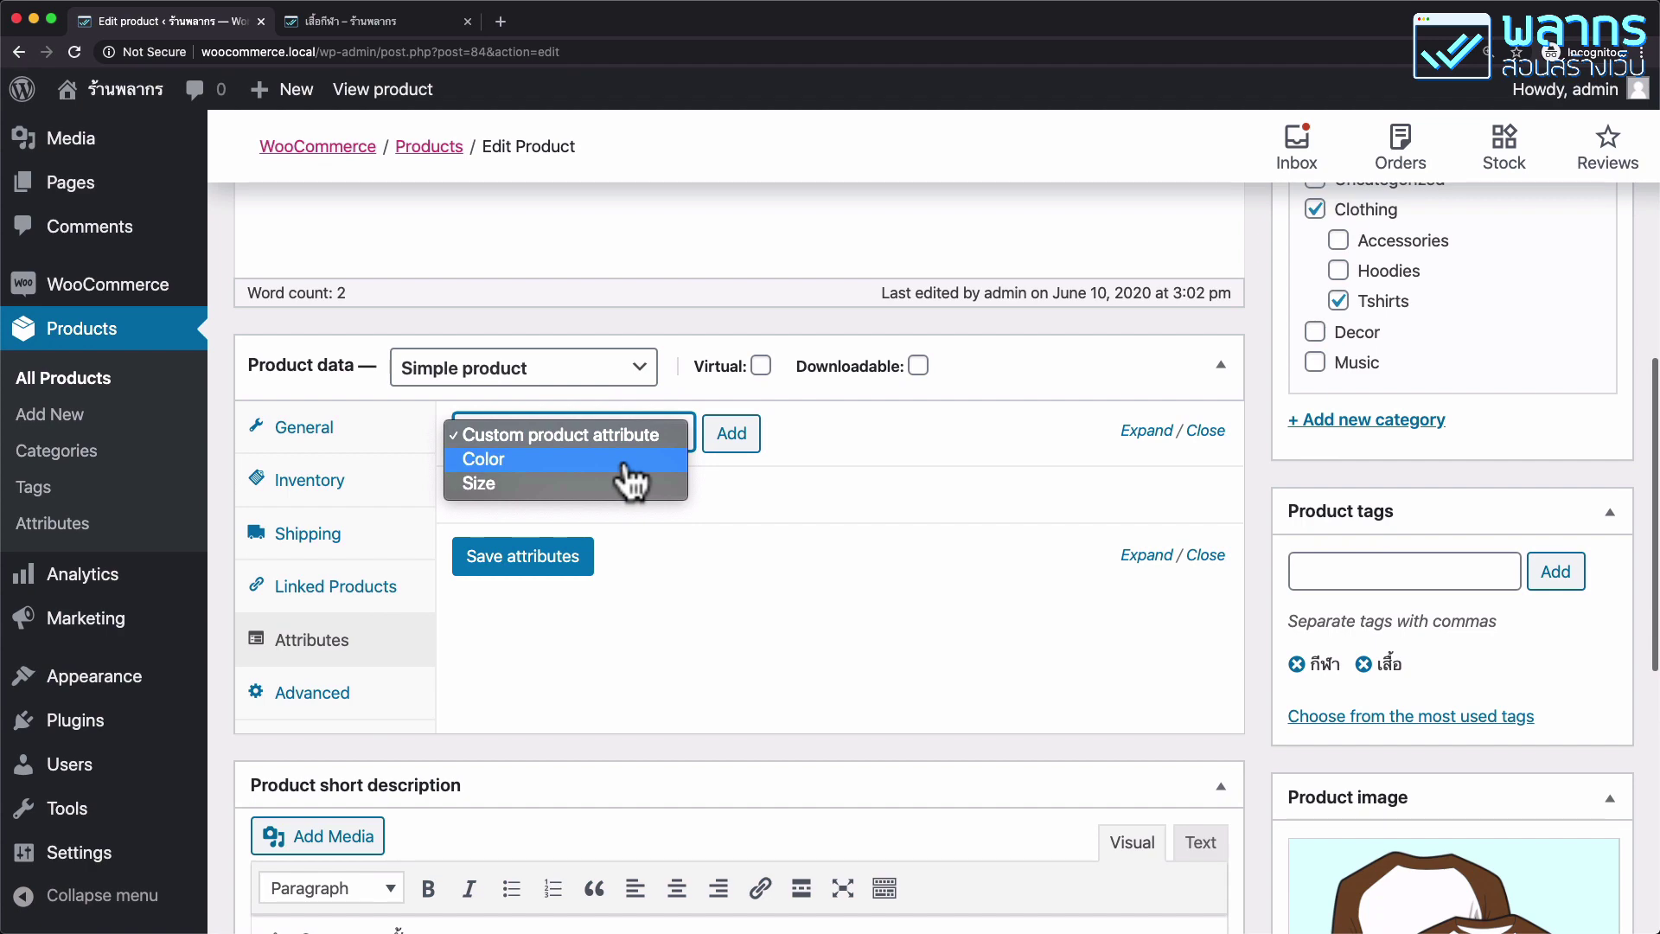
left_click(662, 327)
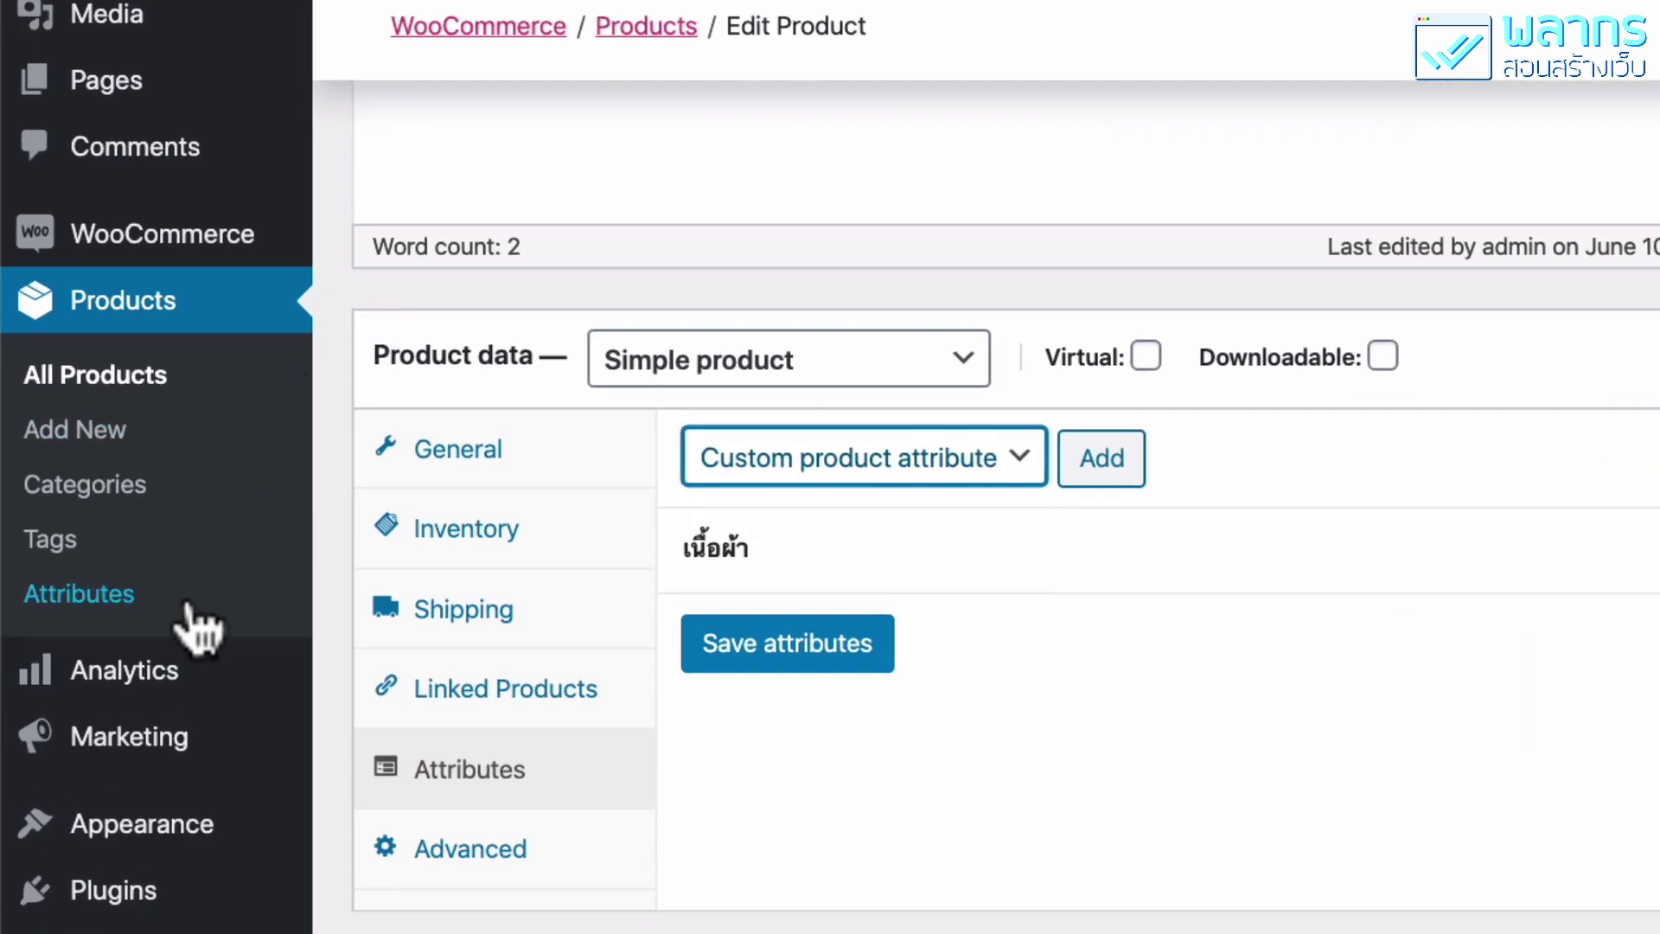
Create the global attribute เนื้อผ้าของเสื้อ with slug kind-of-shirt and open its terms.
left_click(192, 609)
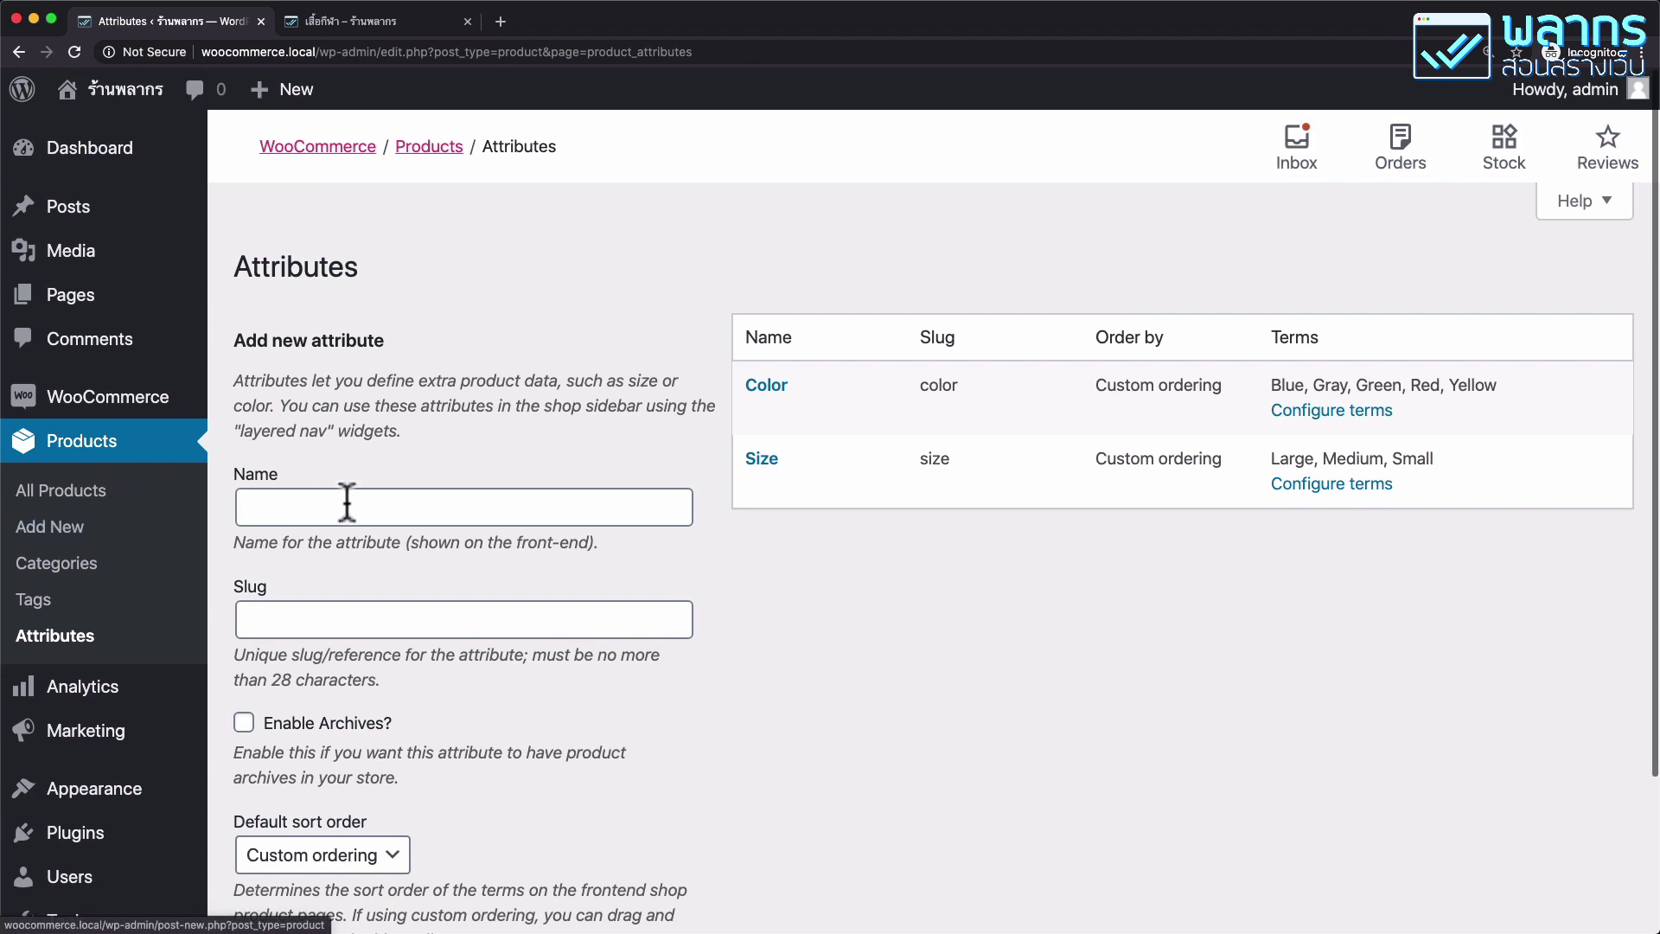
left_click(345, 506)
scroll(968, 596, "down", 3)
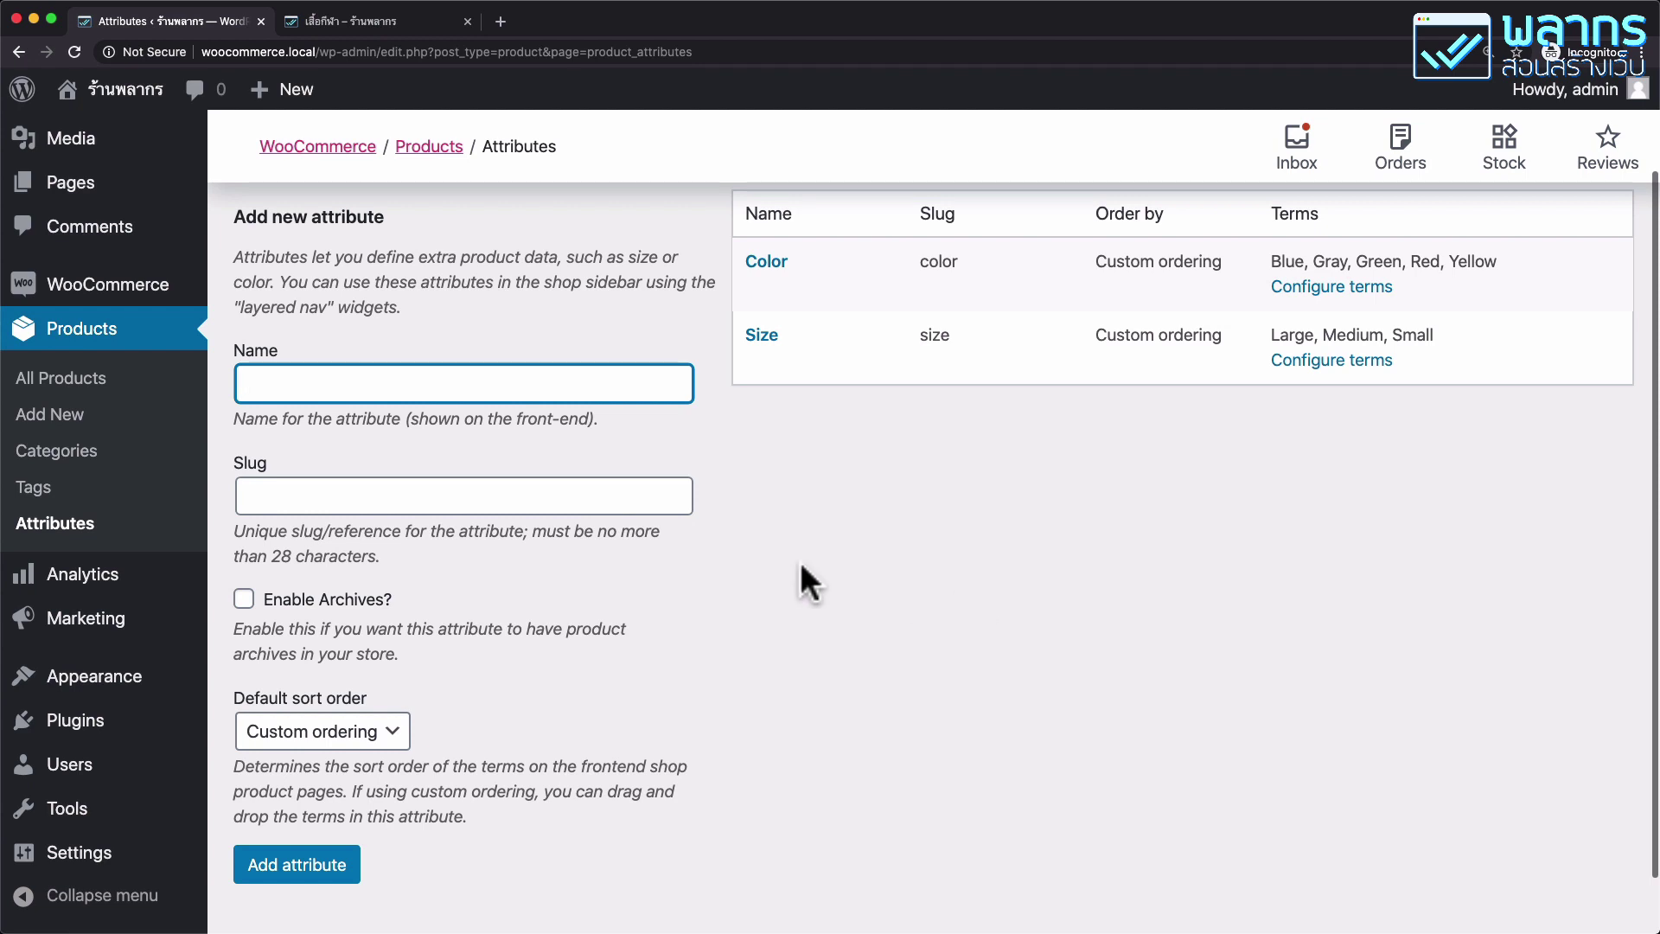
left_click(604, 496)
left_click(527, 380)
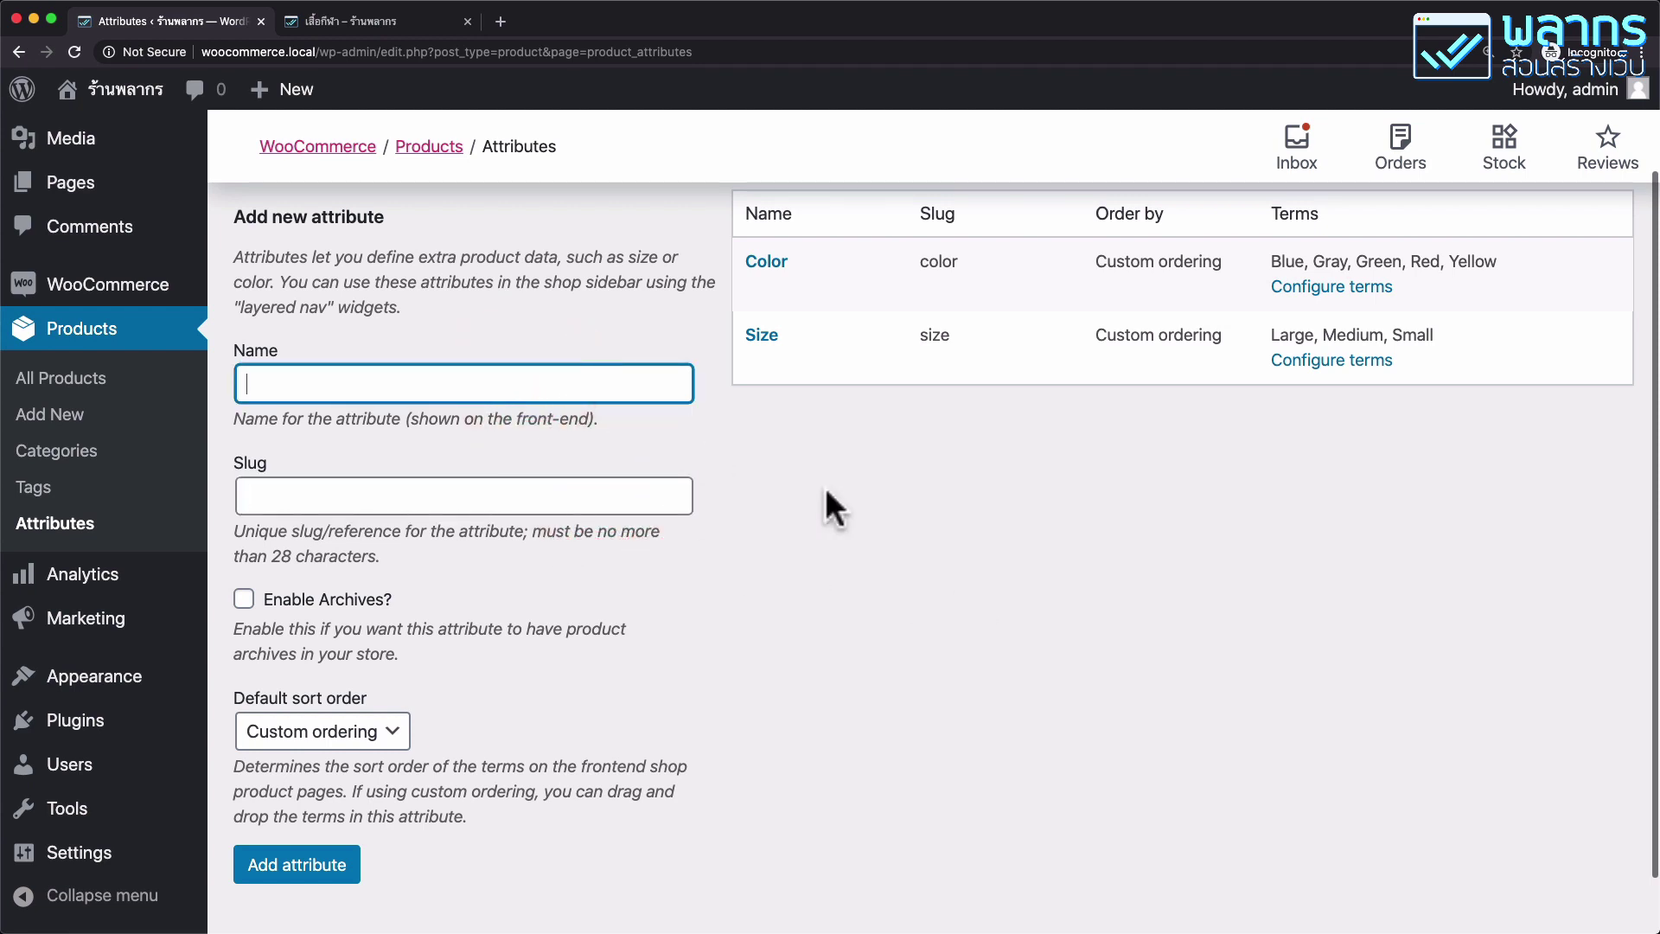
type("เนื้อผ้าของเสื้อ")
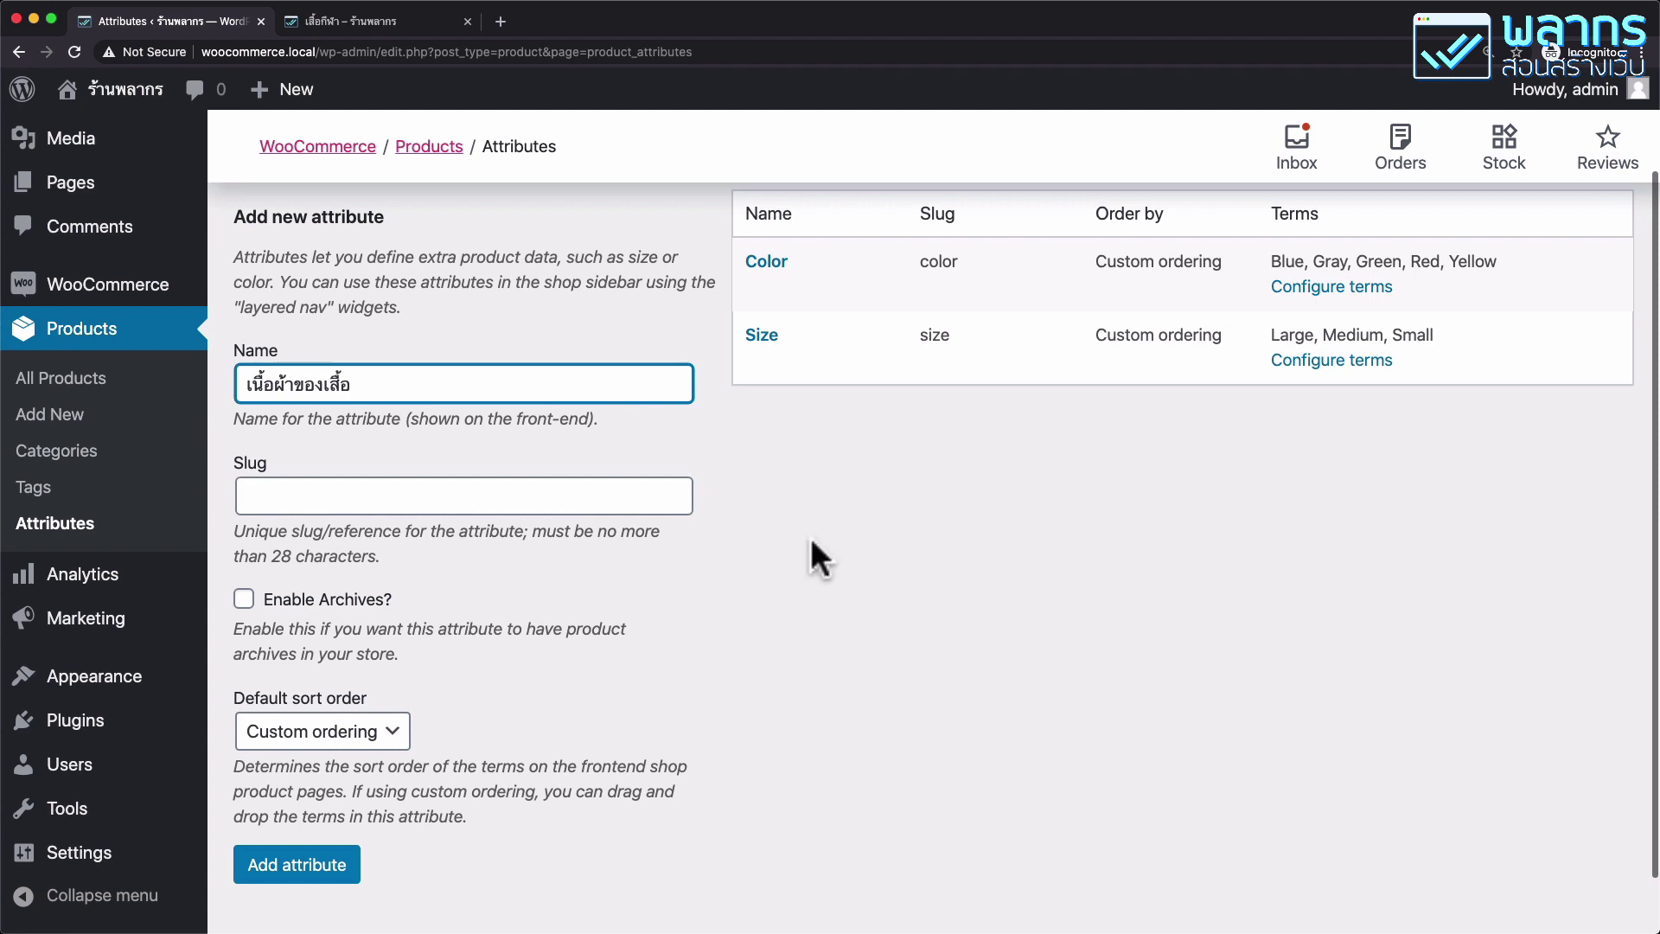
left_click(605, 497)
type("ki")
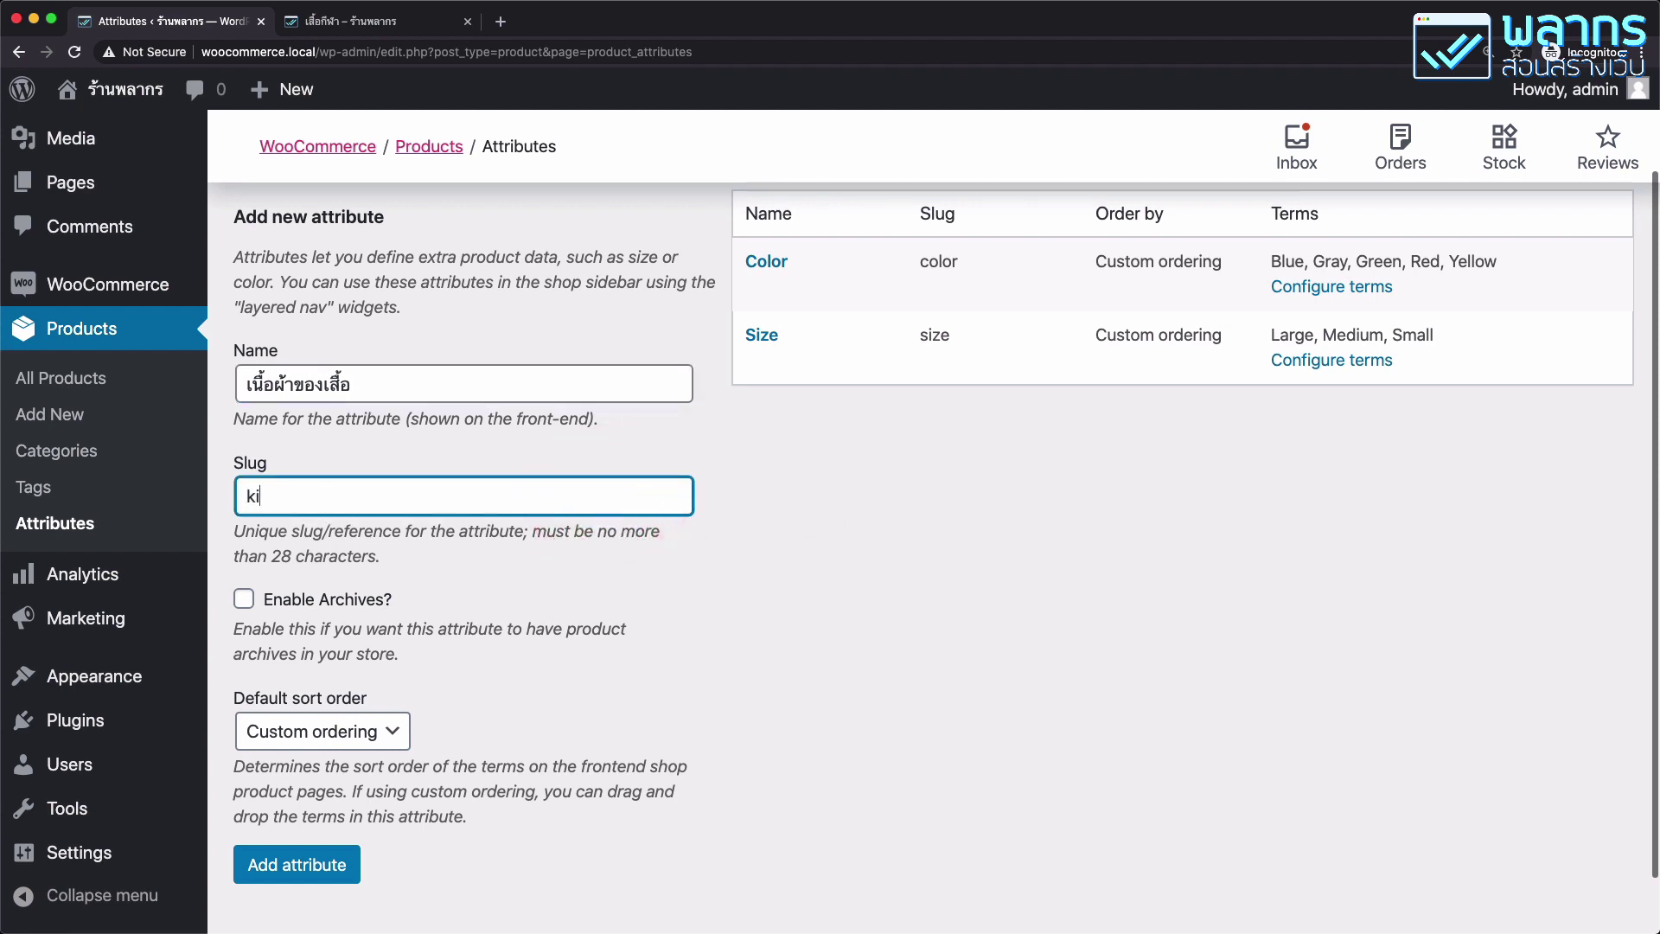
type("nd-of-shirt")
scroll(589, 495, "down", 2)
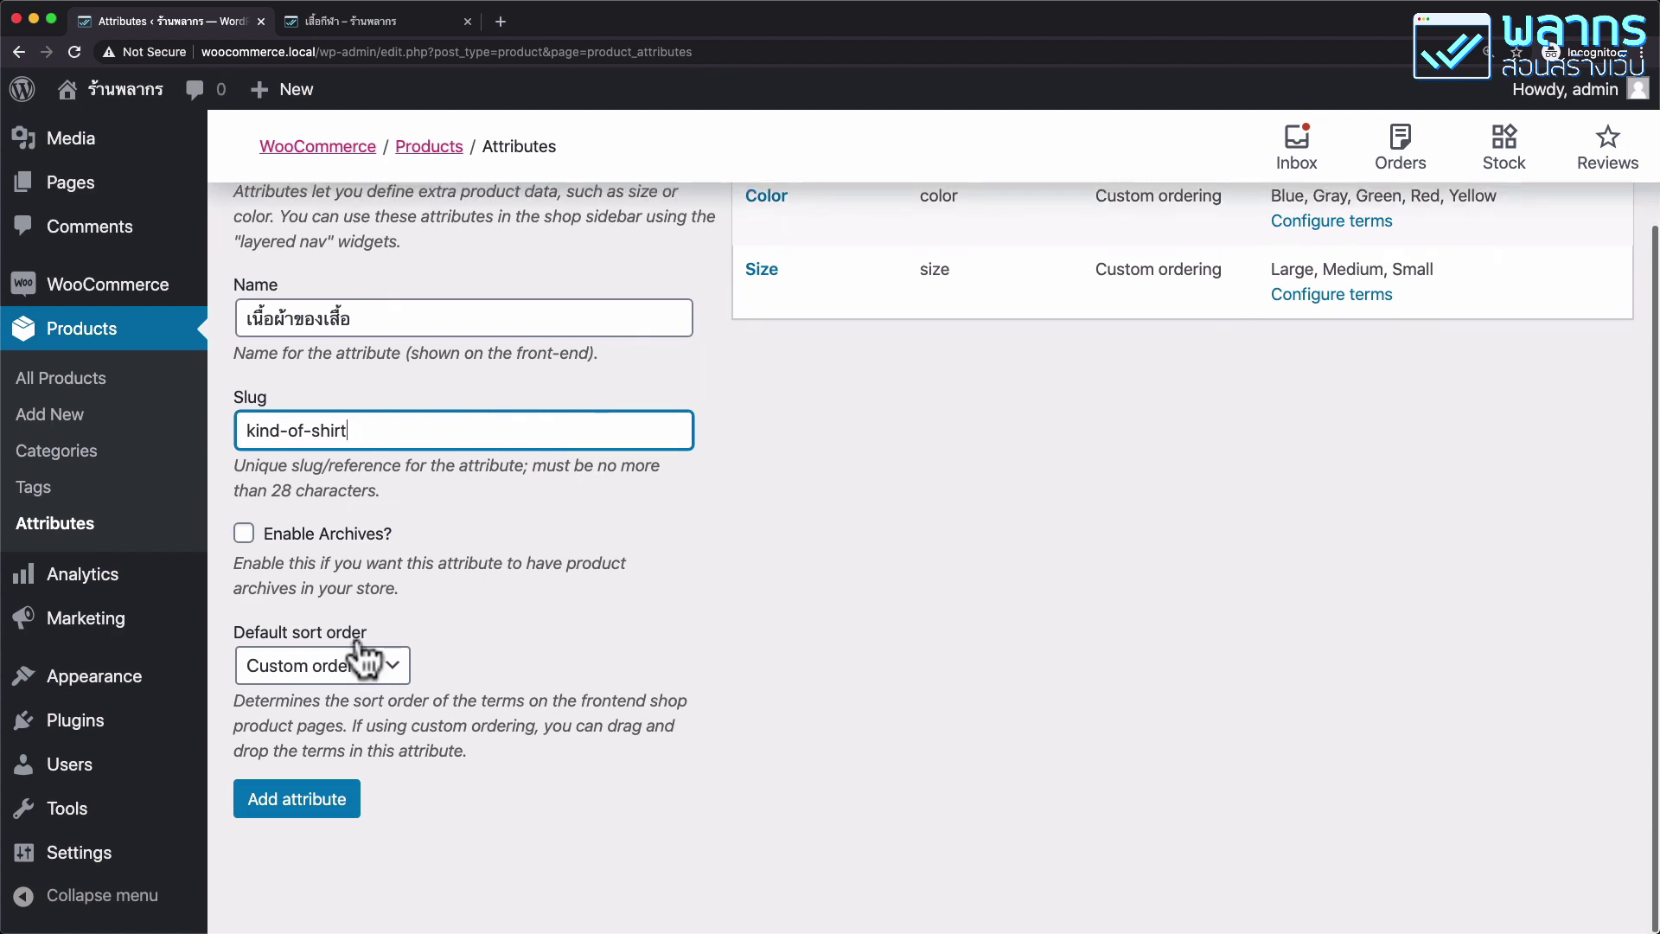
left_click(325, 808)
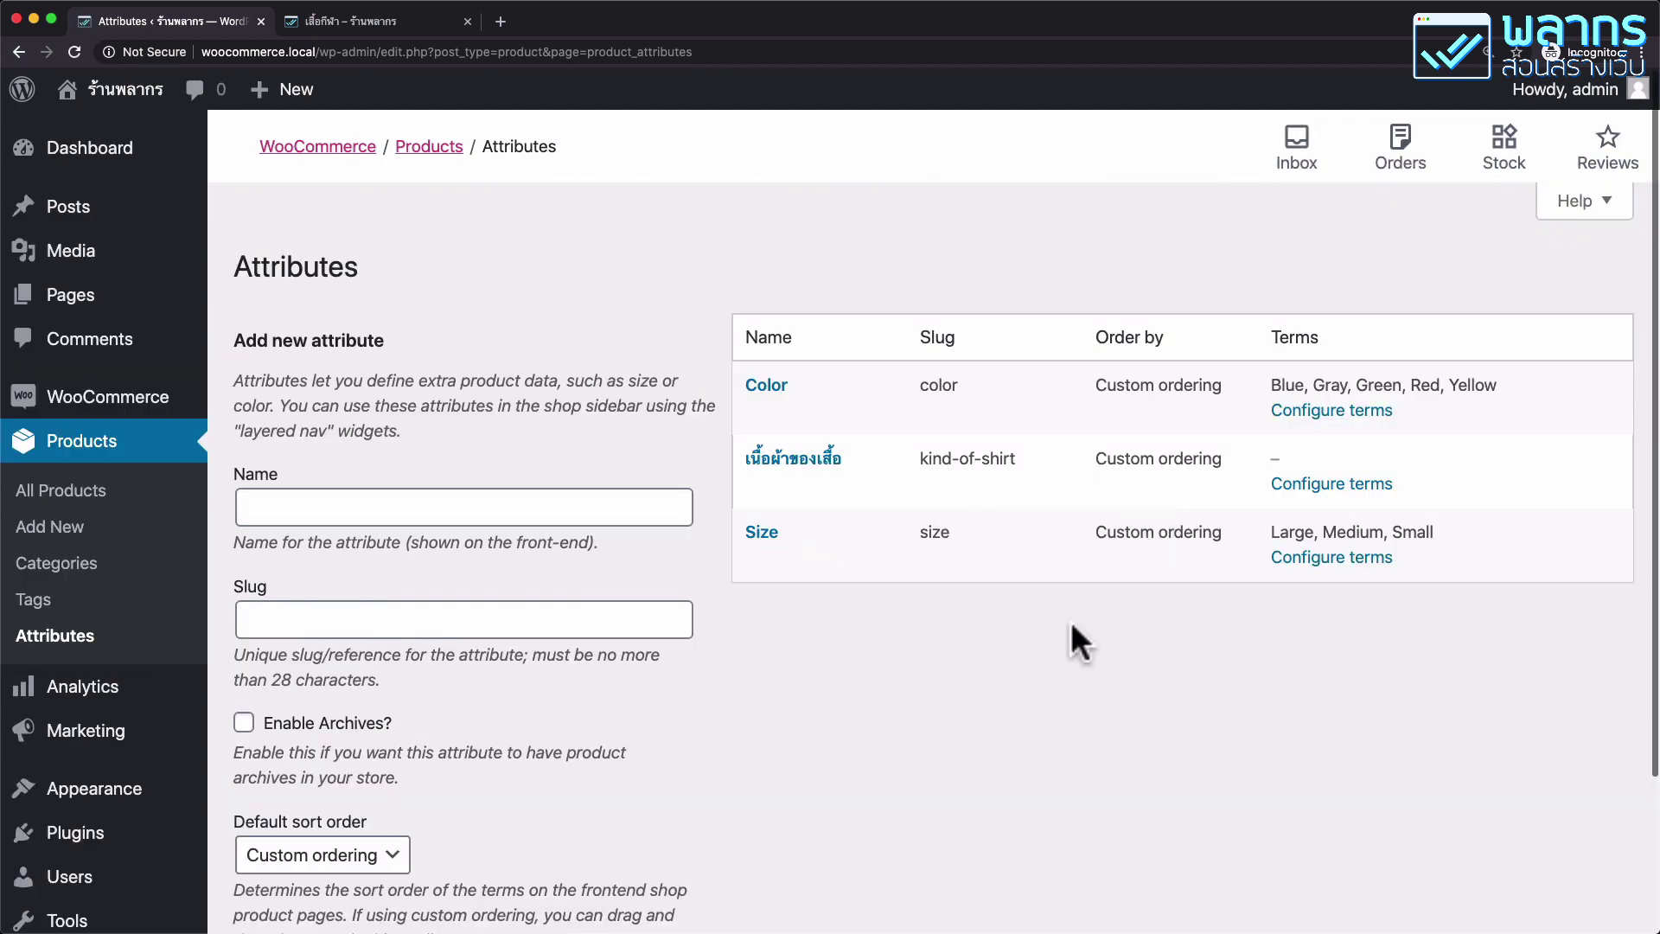
mouse_move(857, 464)
left_click(1381, 495)
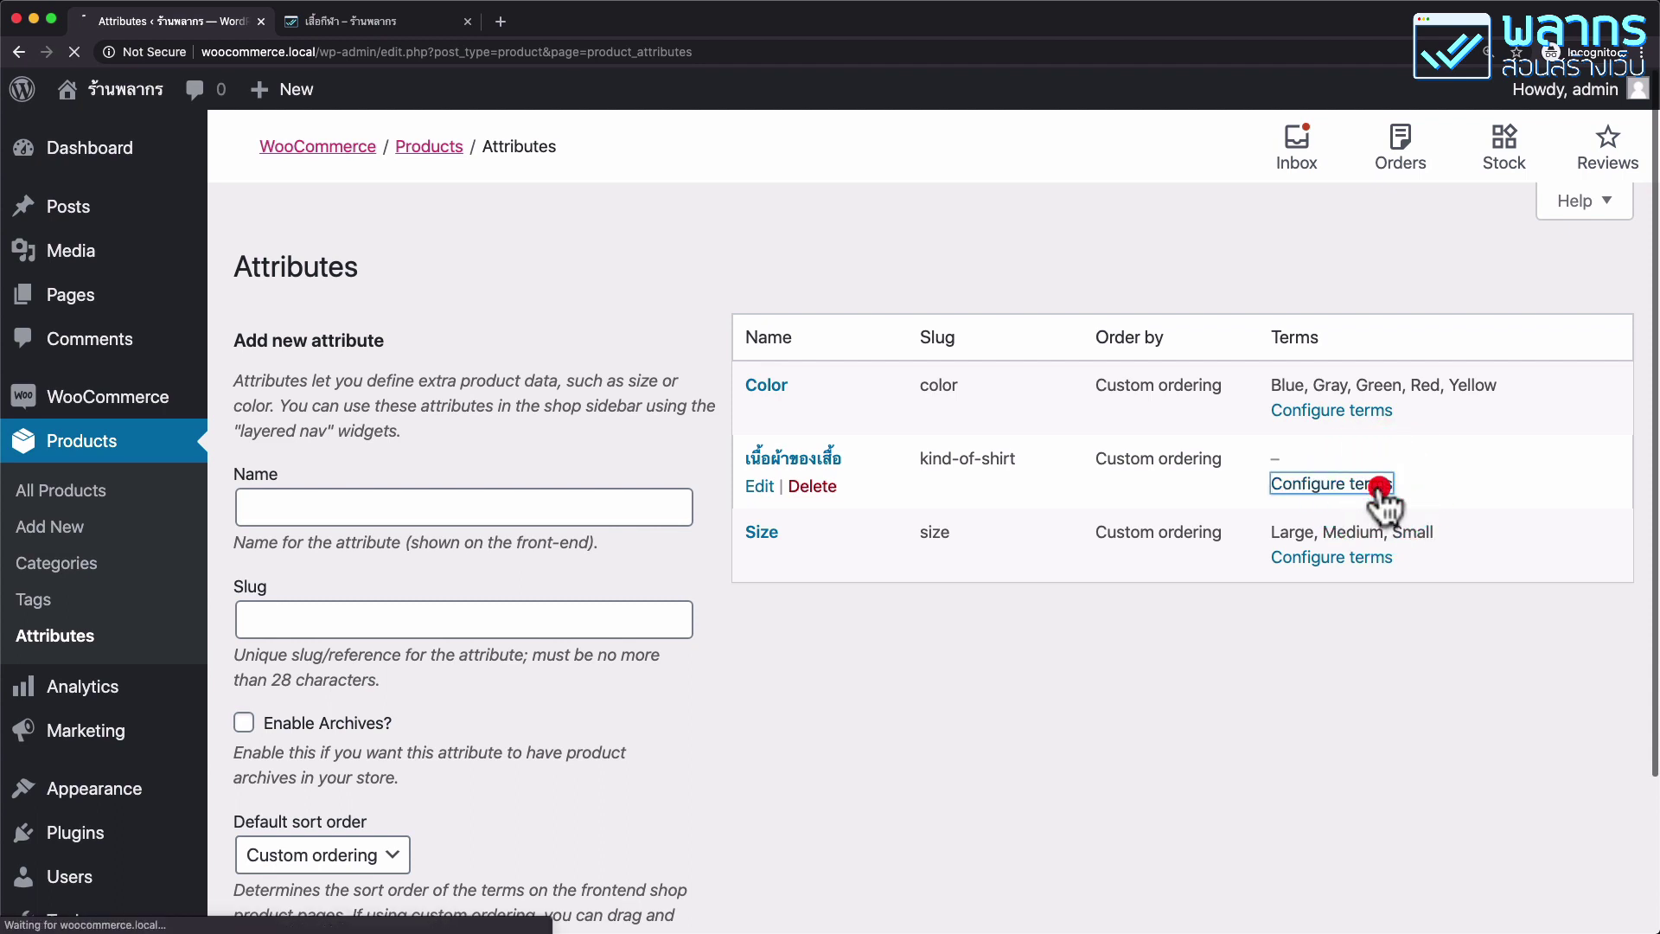
Add the term ไนลอน with slug nilon.
left_click(1381, 493)
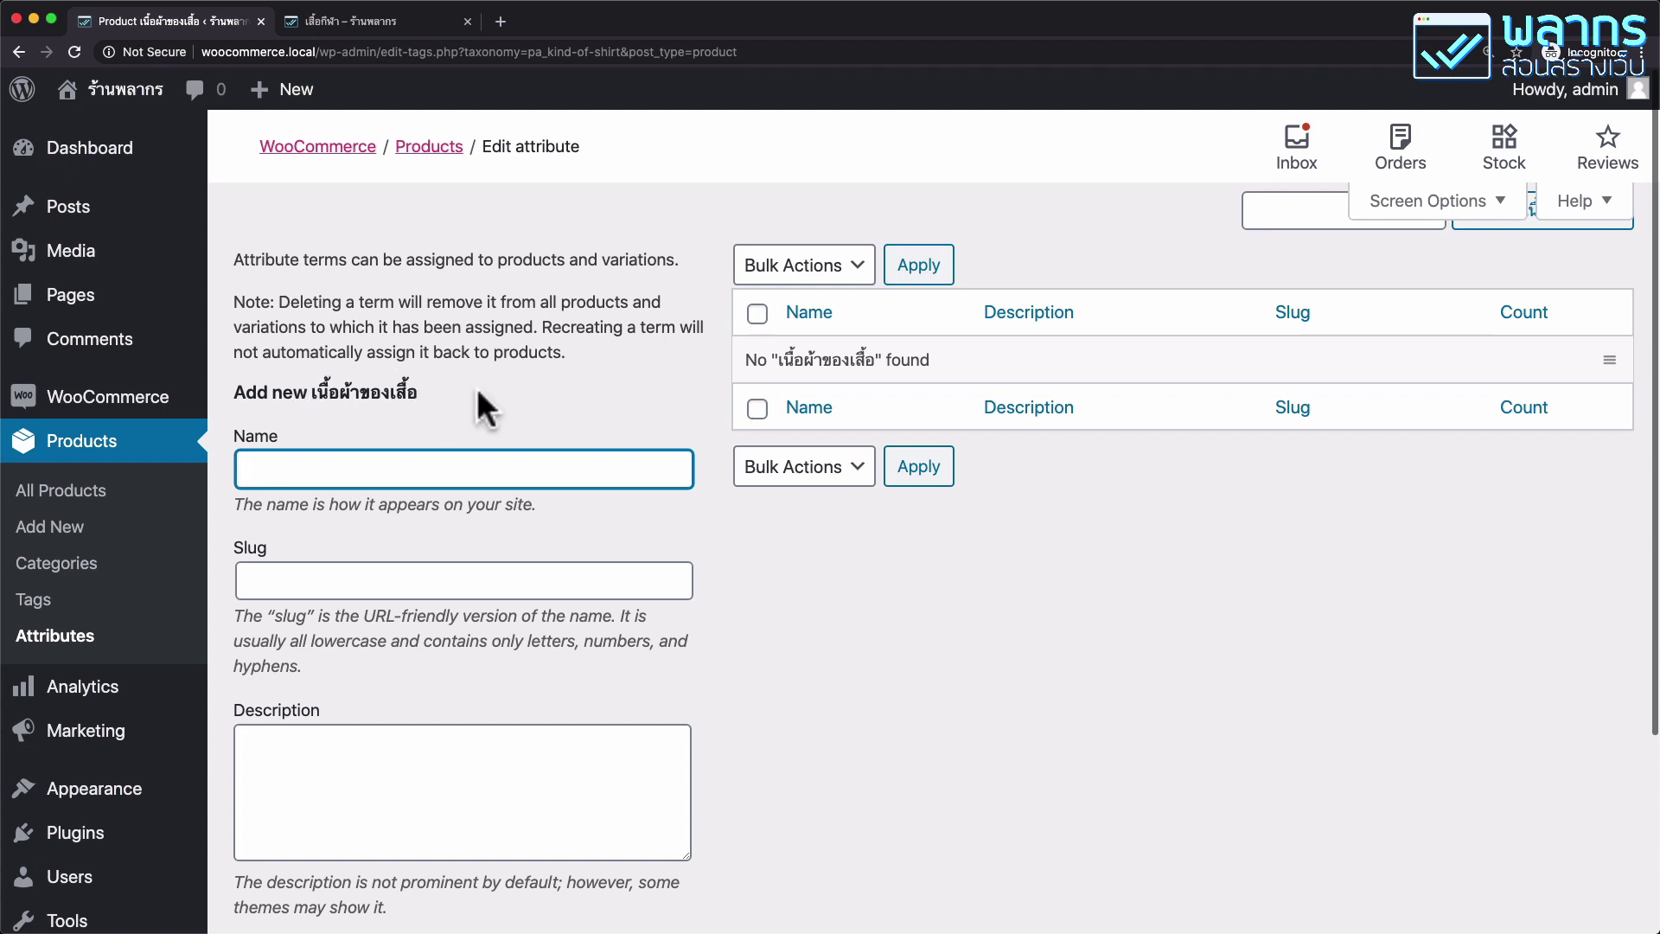
left_click(407, 461)
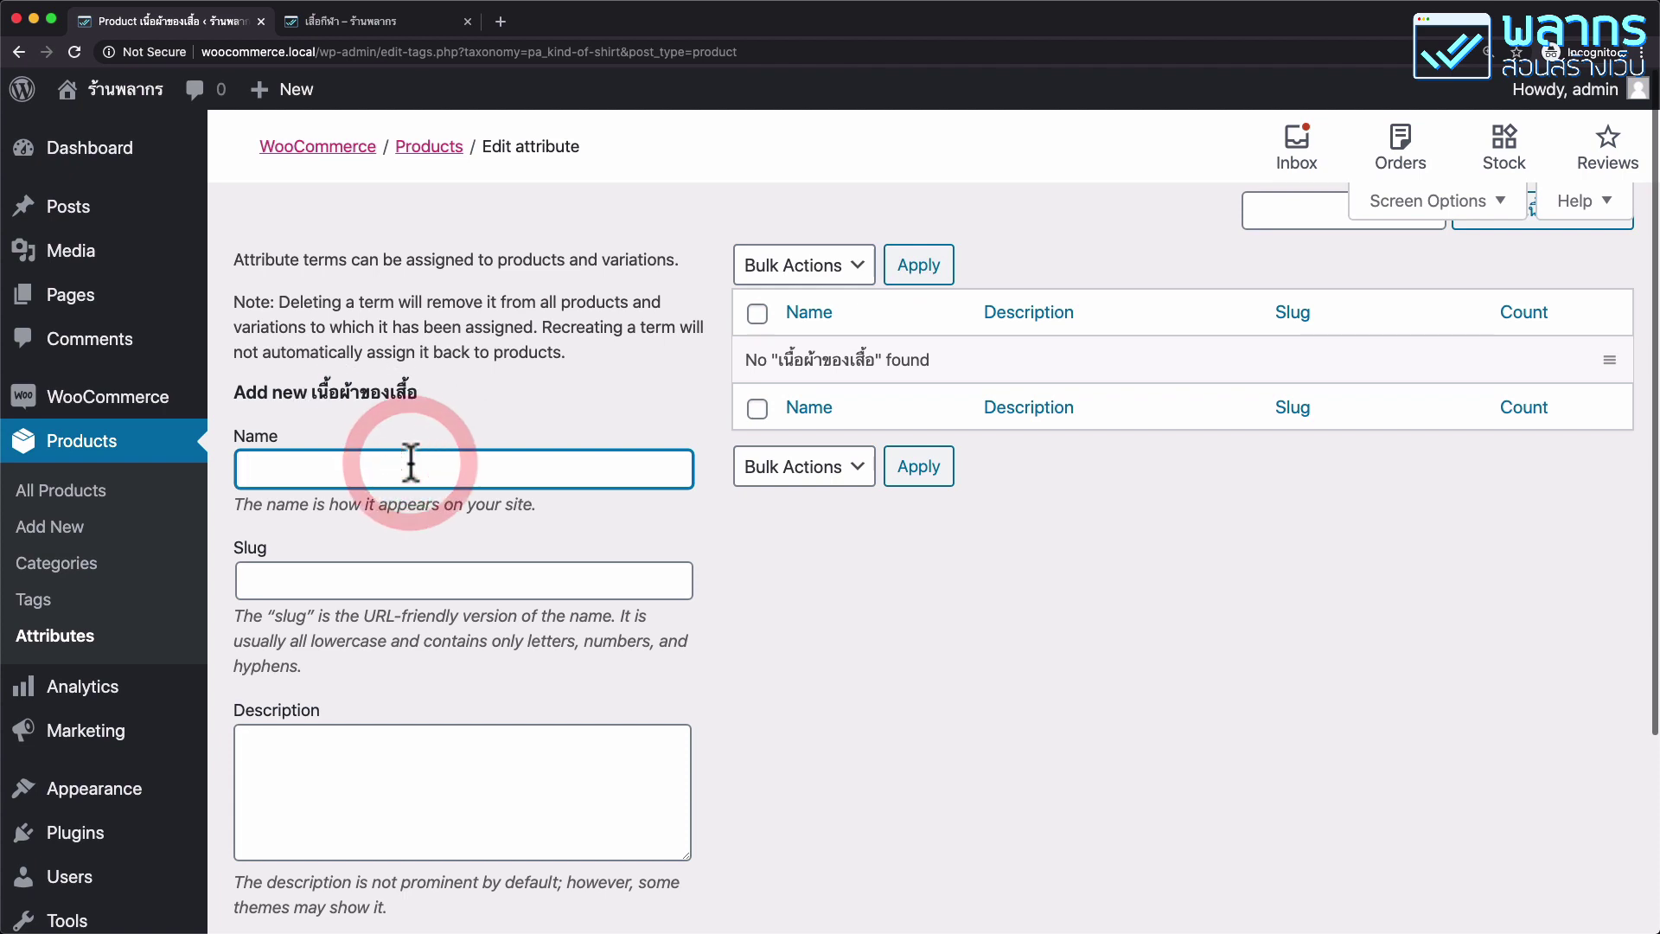
type("wo")
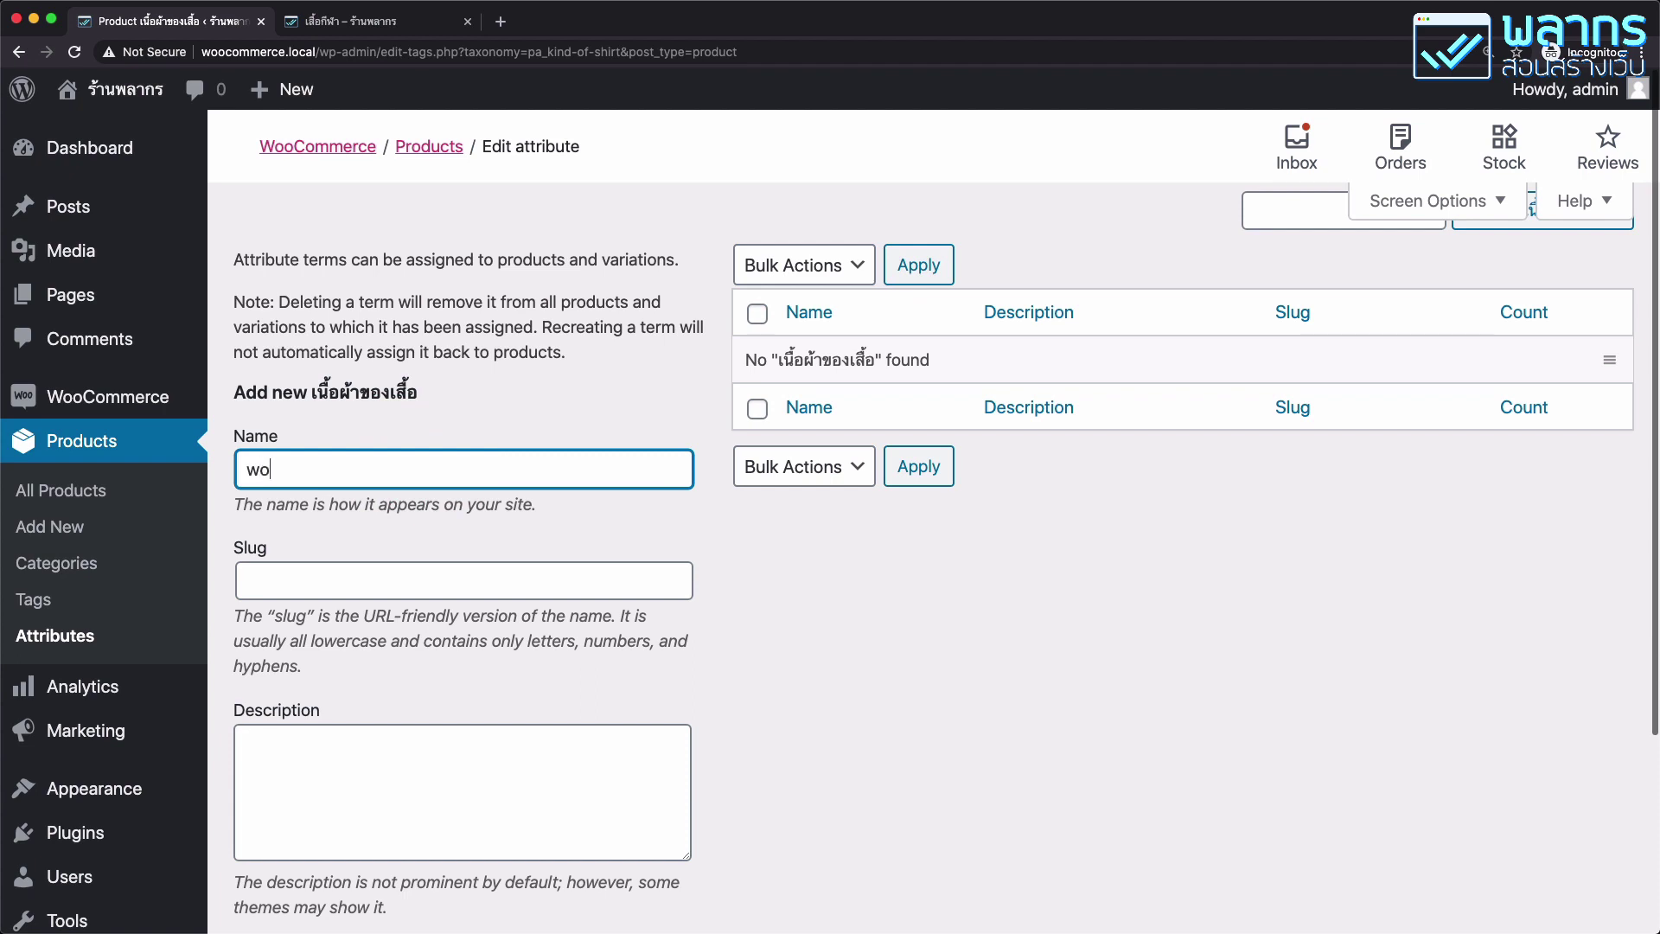
key("BackSpace")
key("BackSpace")
type("ไนลอ")
left_click(389, 578)
type("ni")
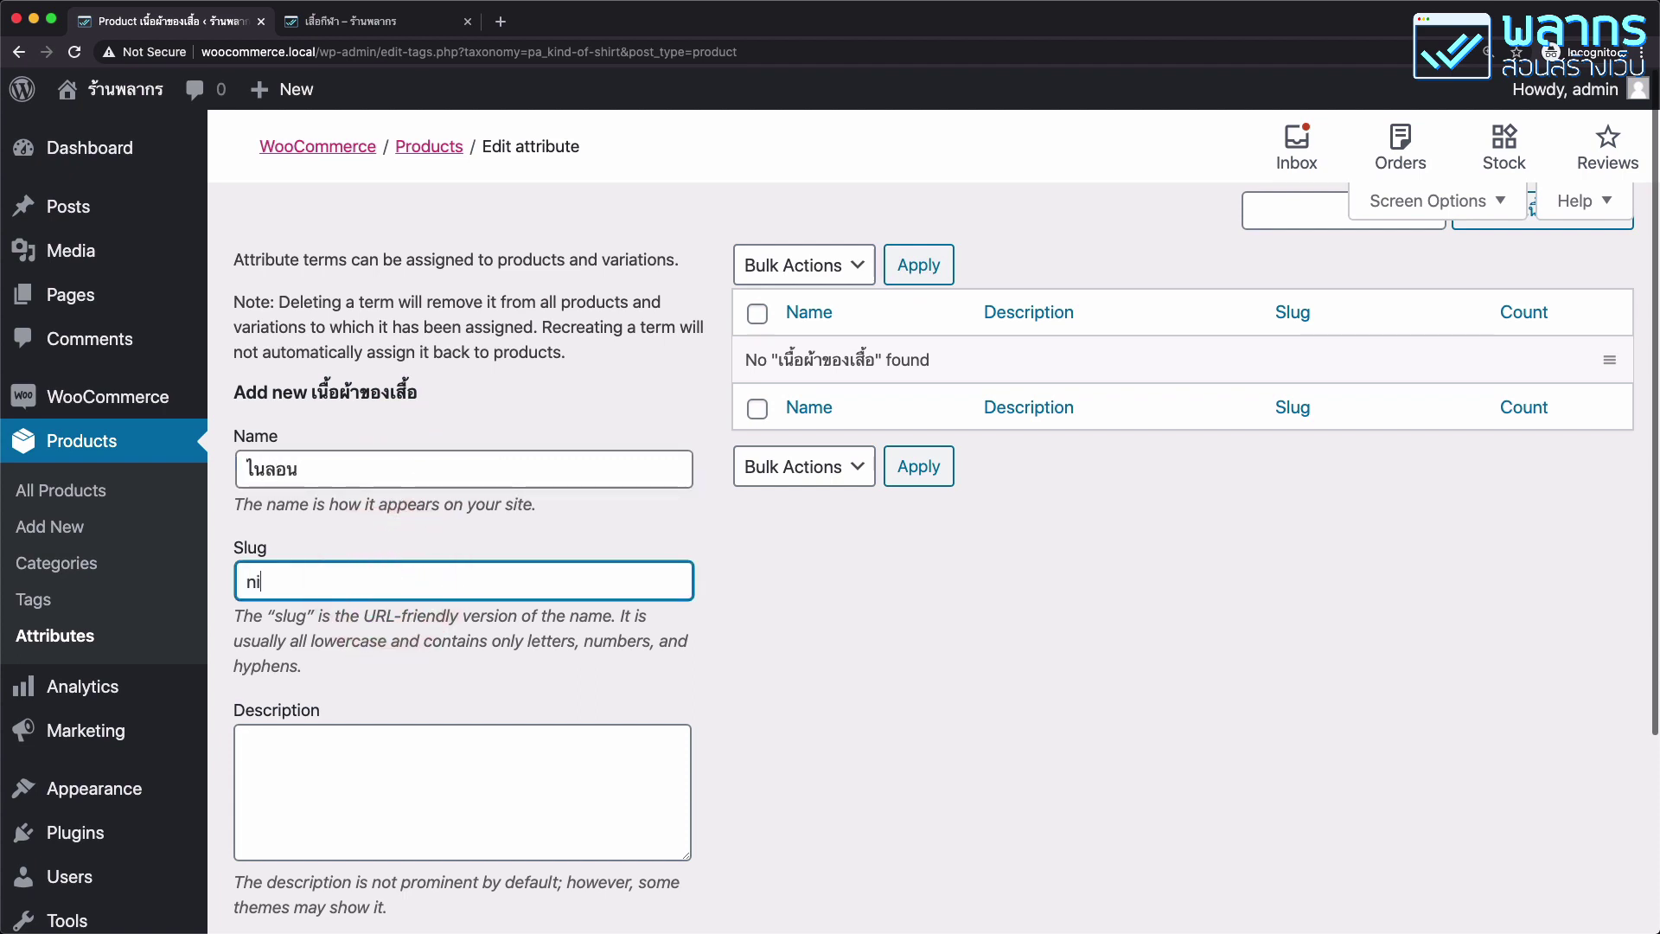
type("lon")
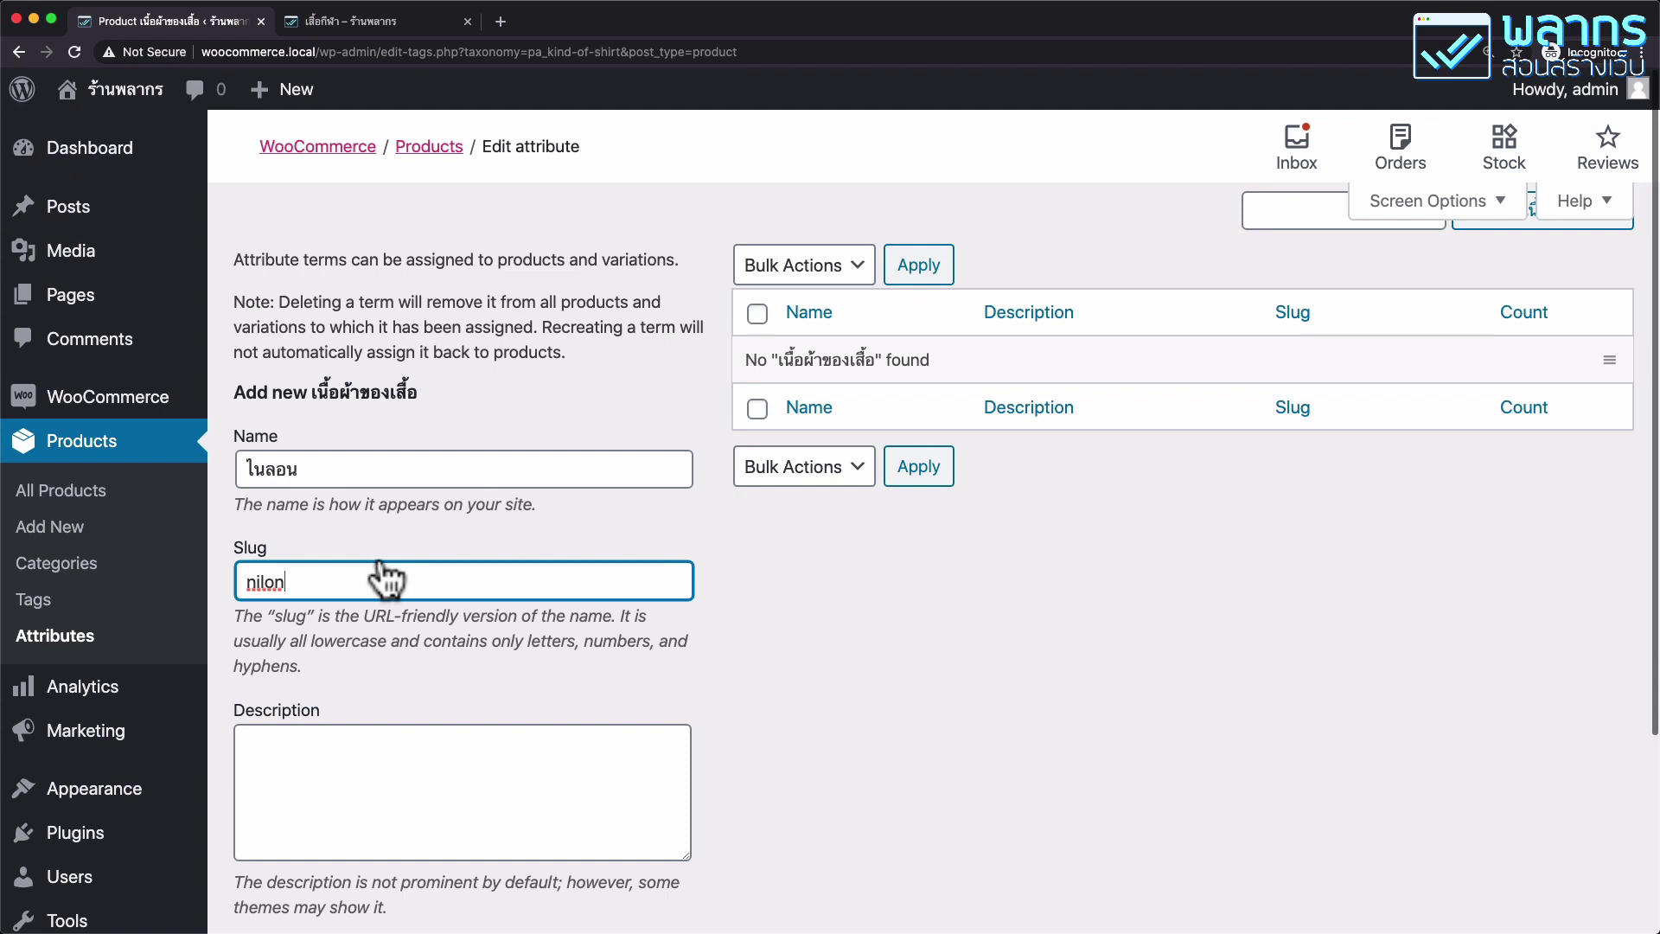
scroll(622, 418, "down", 2)
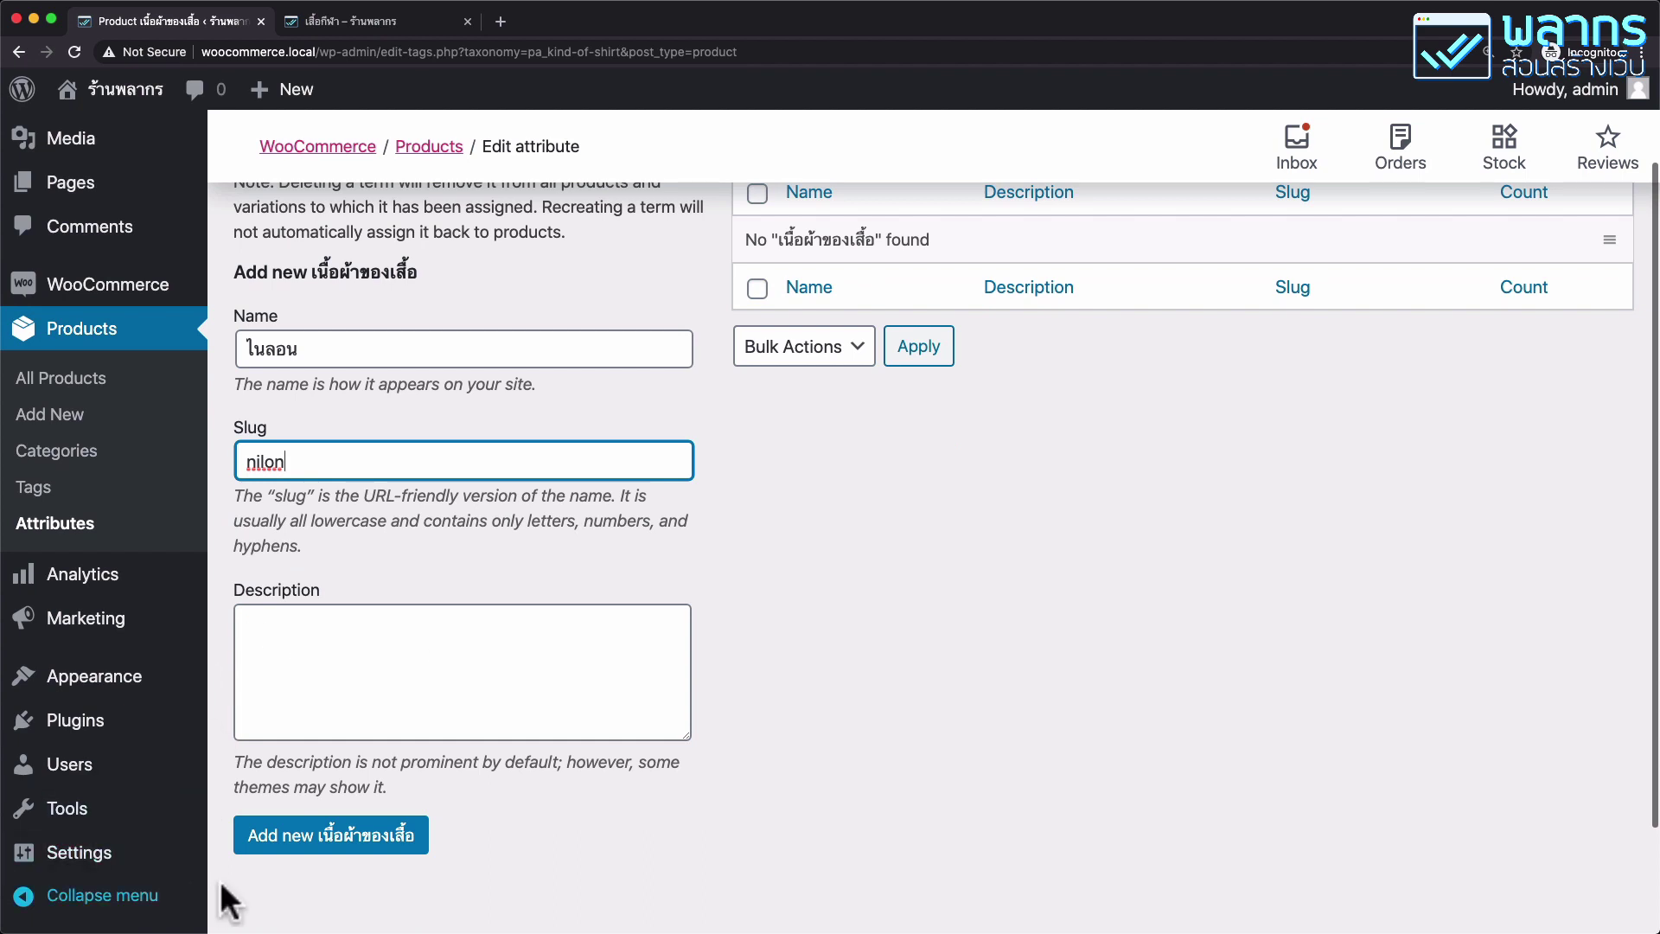
left_click(355, 835)
Add the term ฝ้าย with slug fai.
scroll(545, 629, "up", 2)
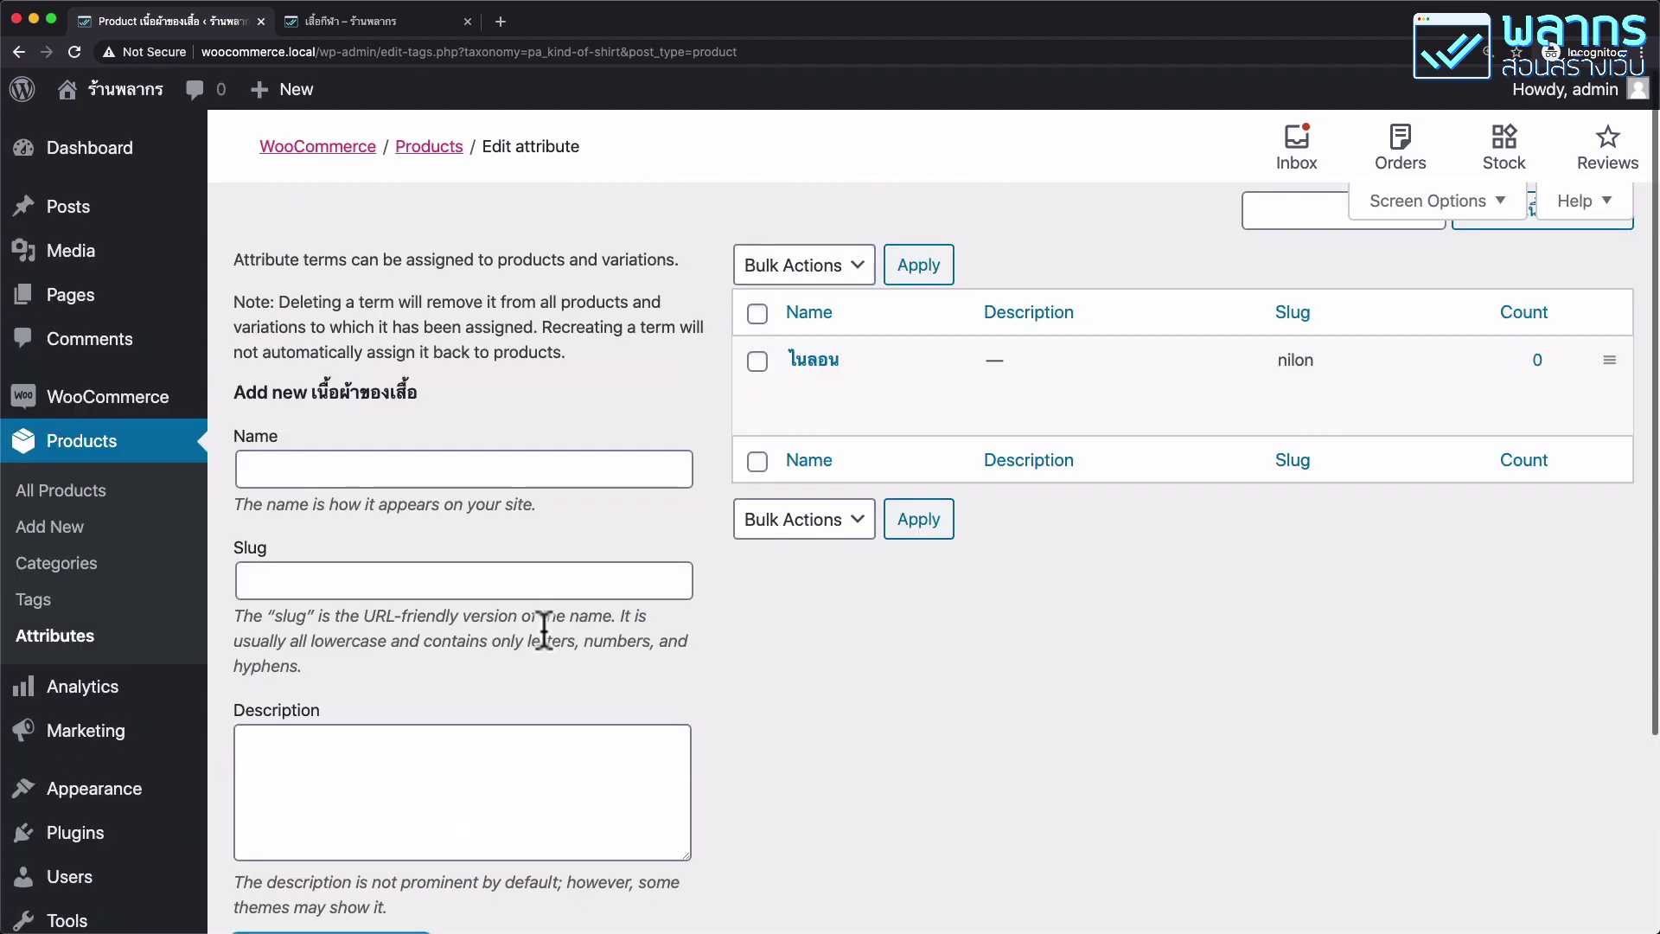
left_click(348, 472)
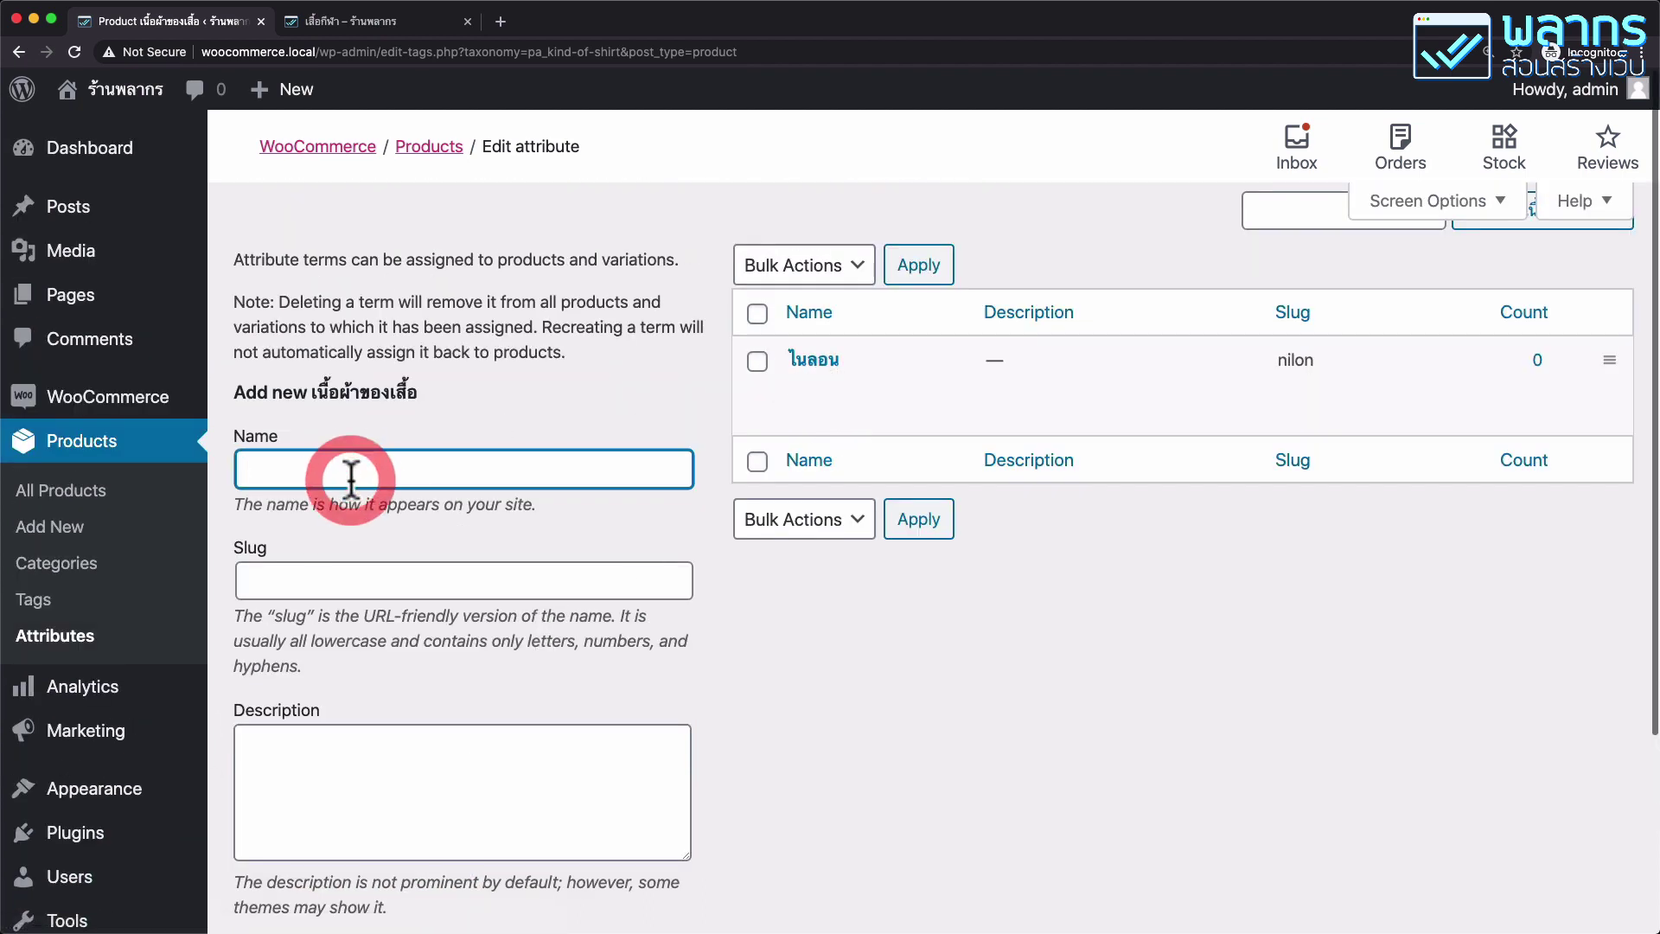
type("/hkp")
key("BackSpace")
key("BackSpace")
key("BackSpace")
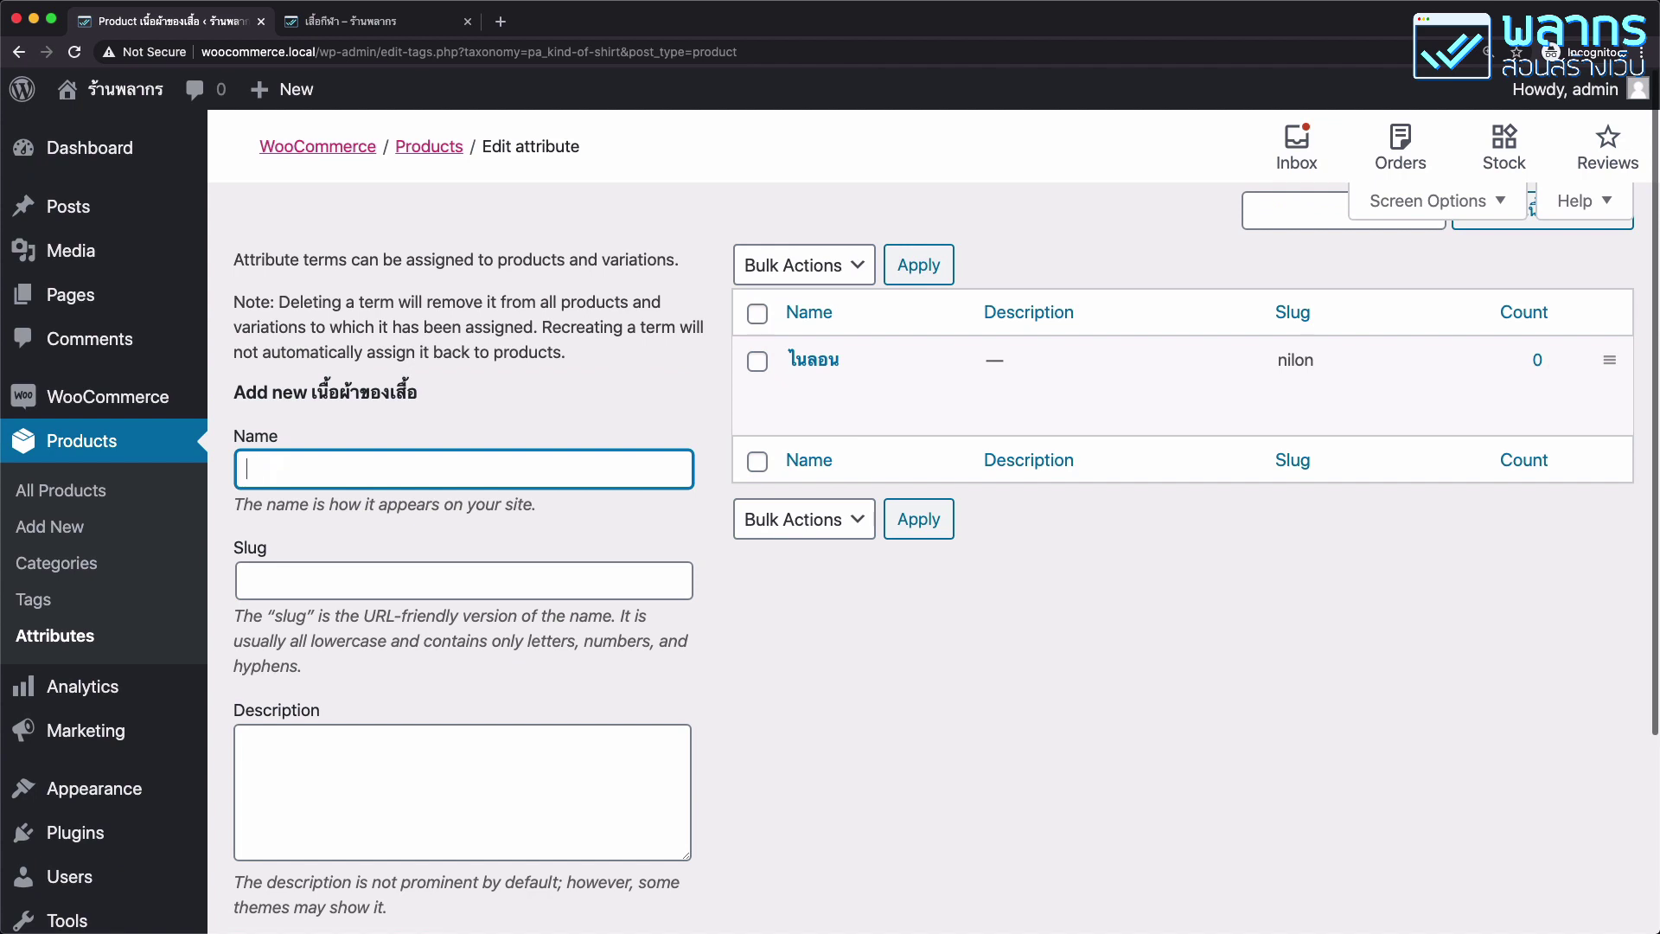
left_click(318, 582)
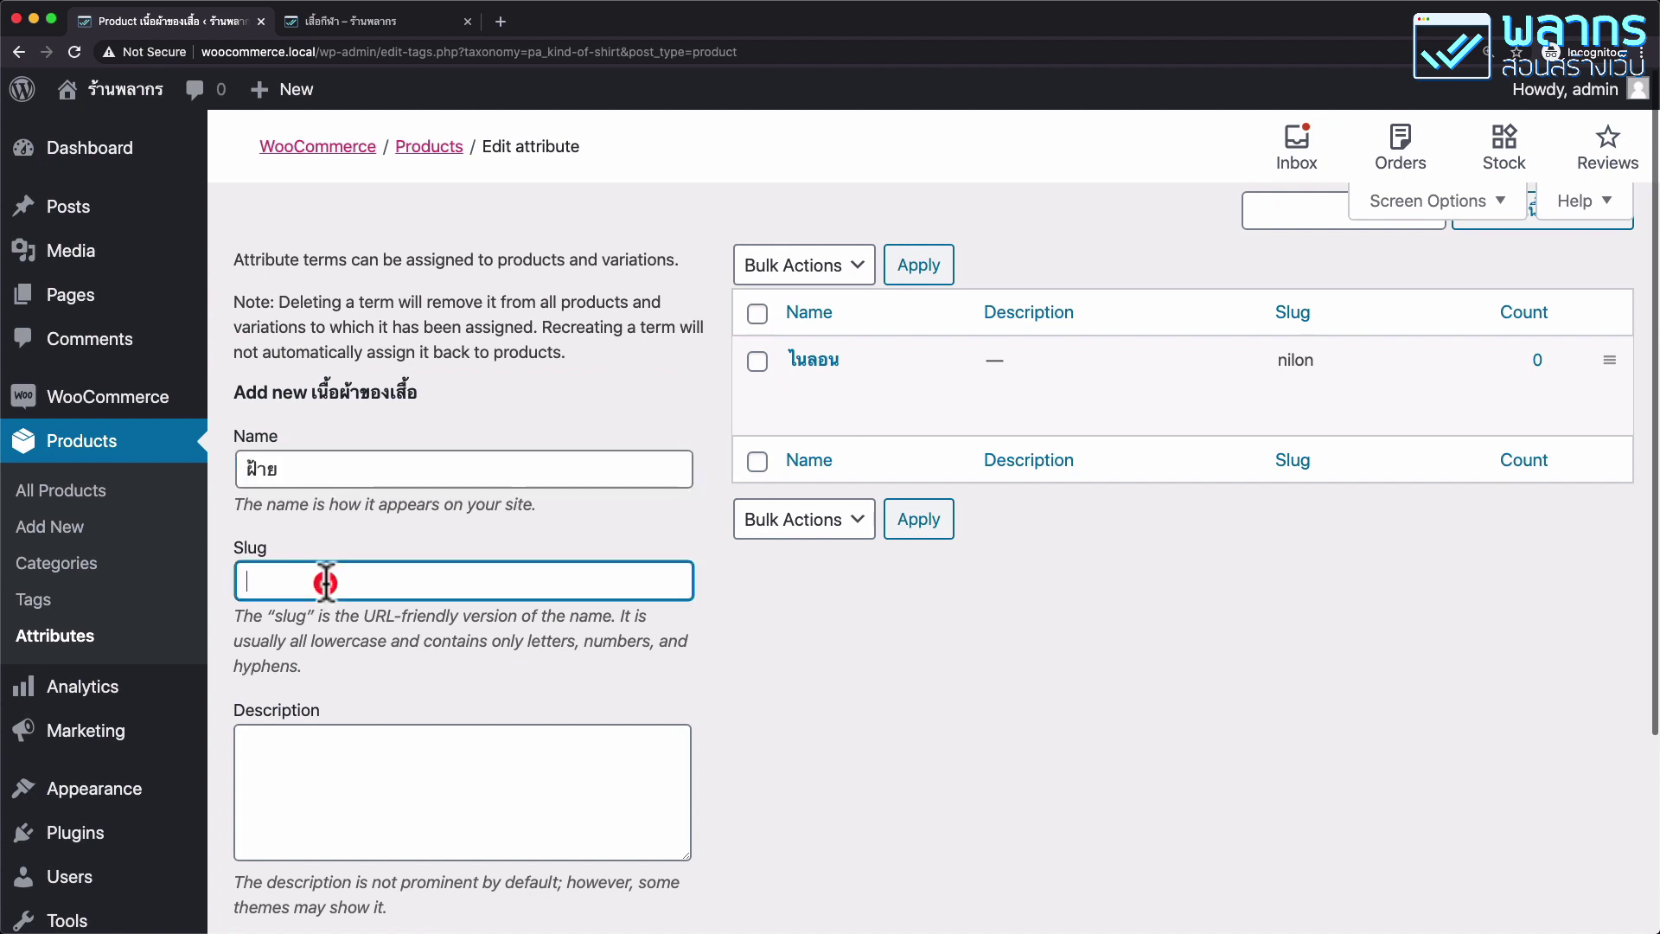
type("fai")
scroll(294, 631, "down", 3)
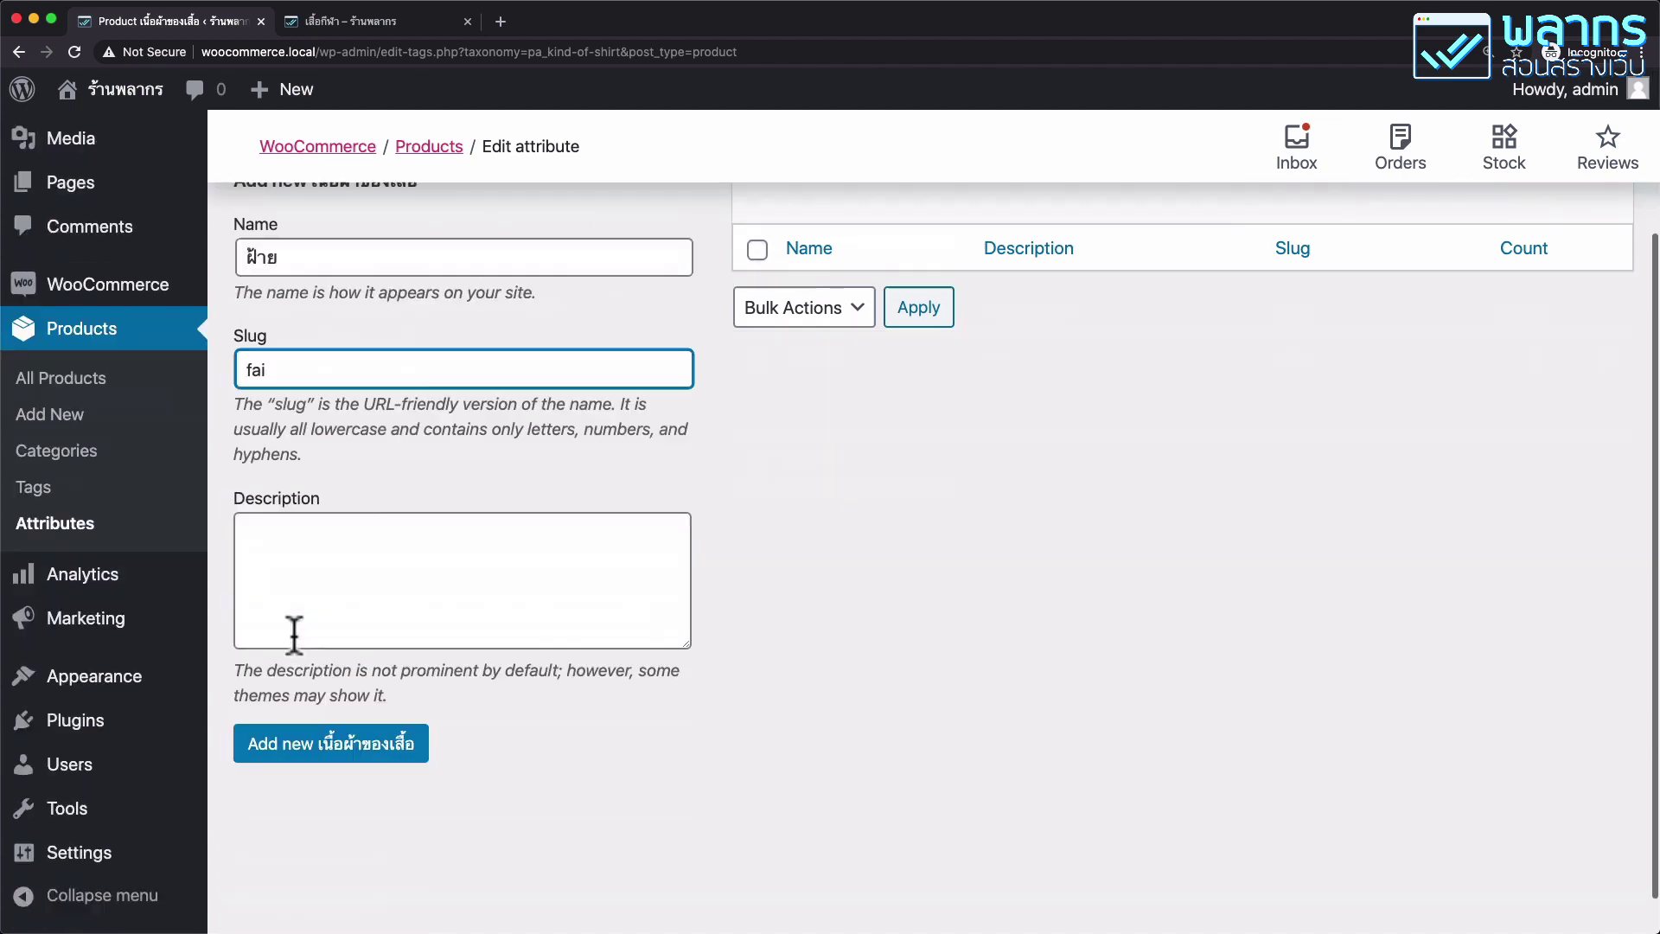
left_click(319, 749)
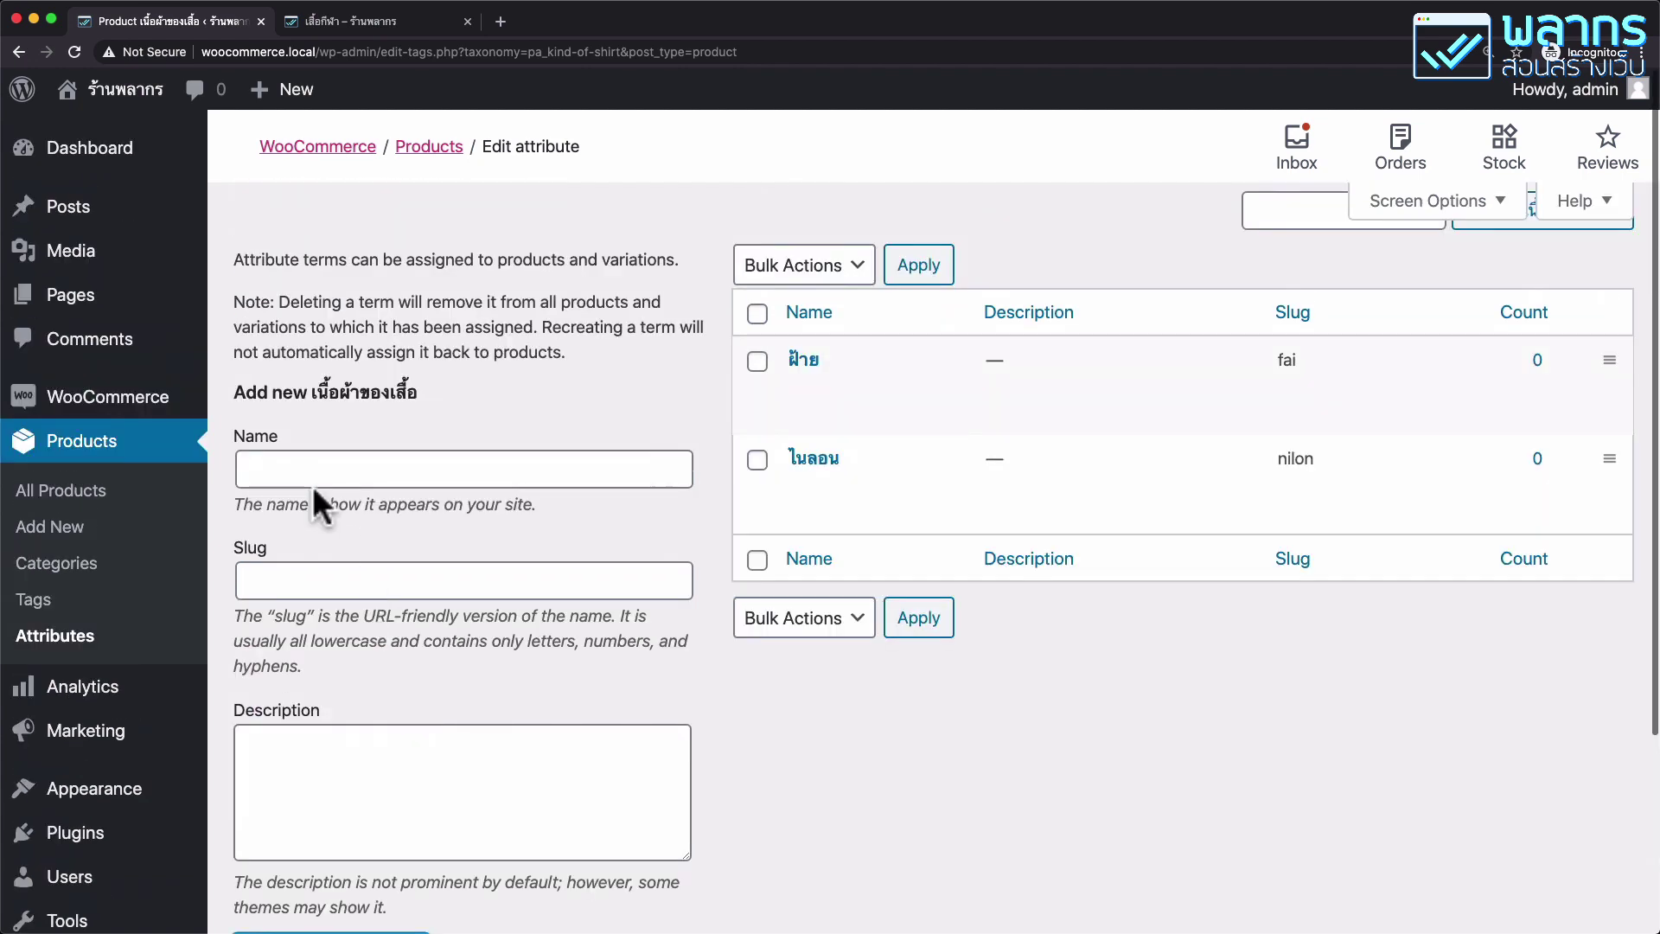
Add the term ลินิน with slug linin.
left_click(314, 474)
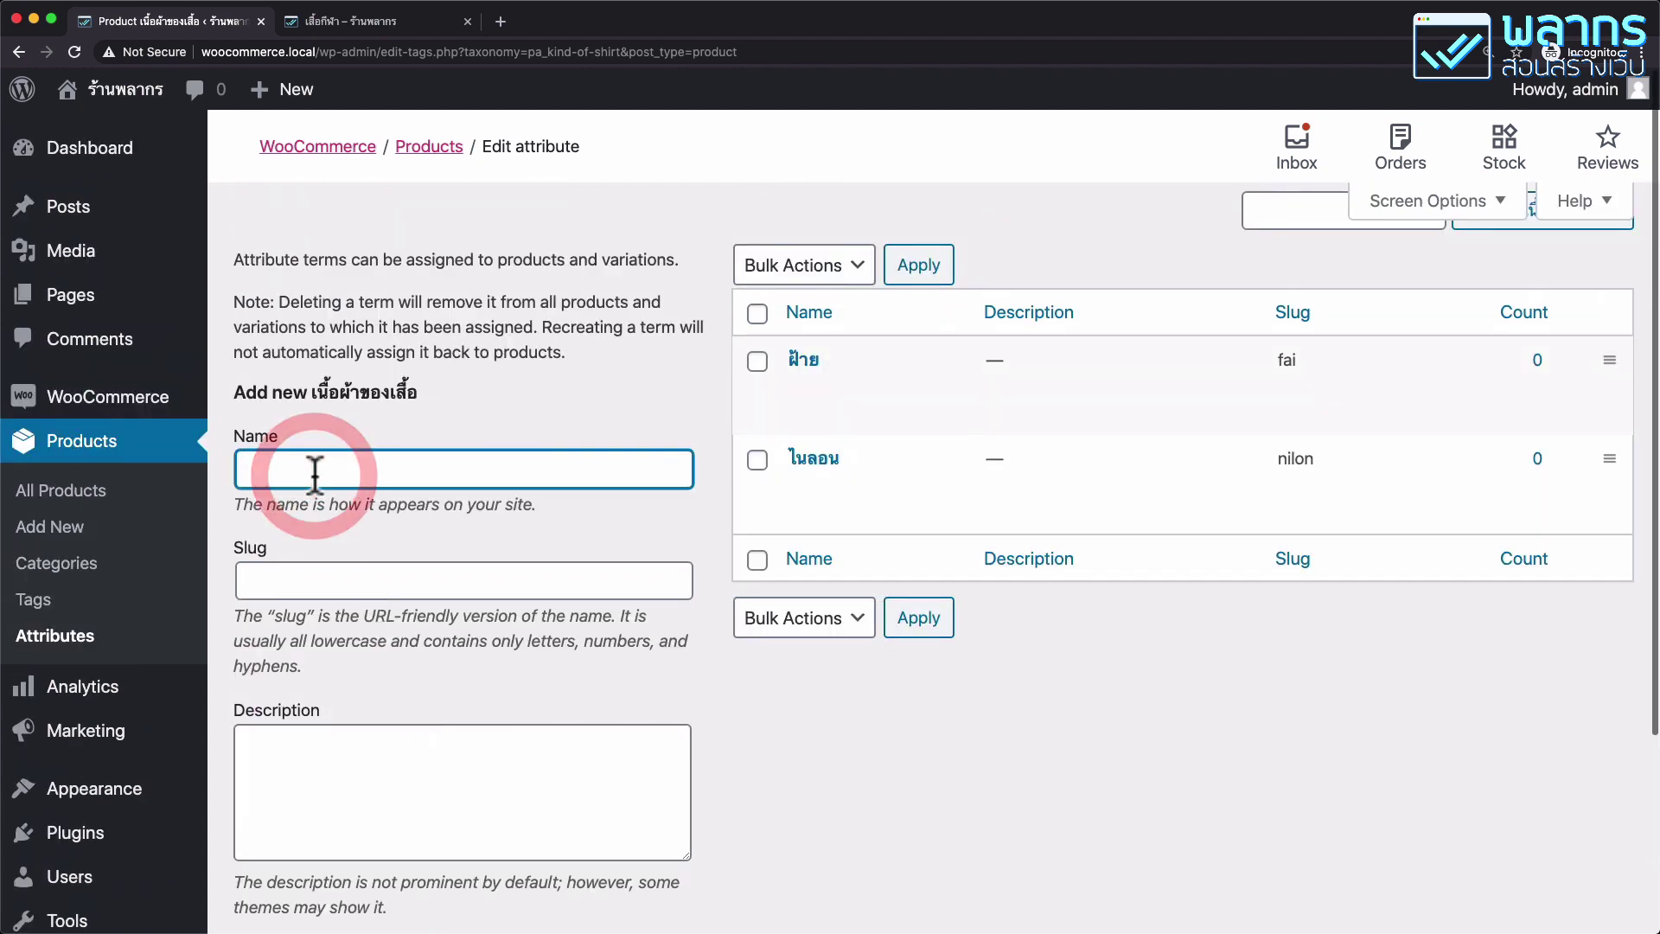
type("ลินิน")
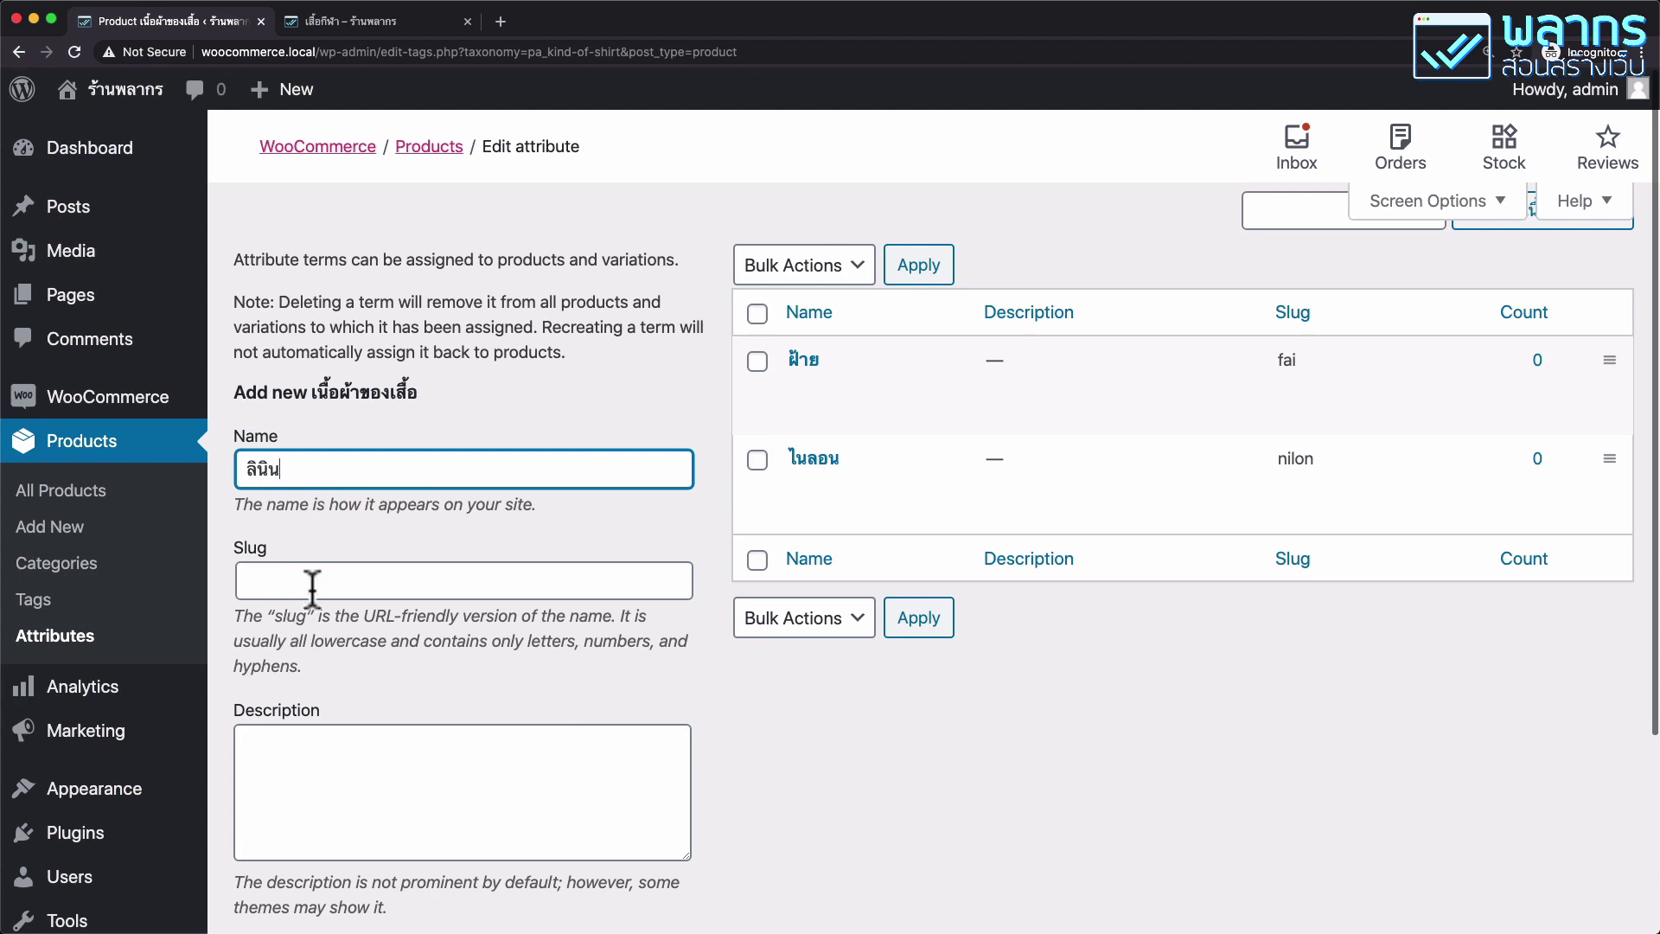
left_click(310, 580)
type("linin")
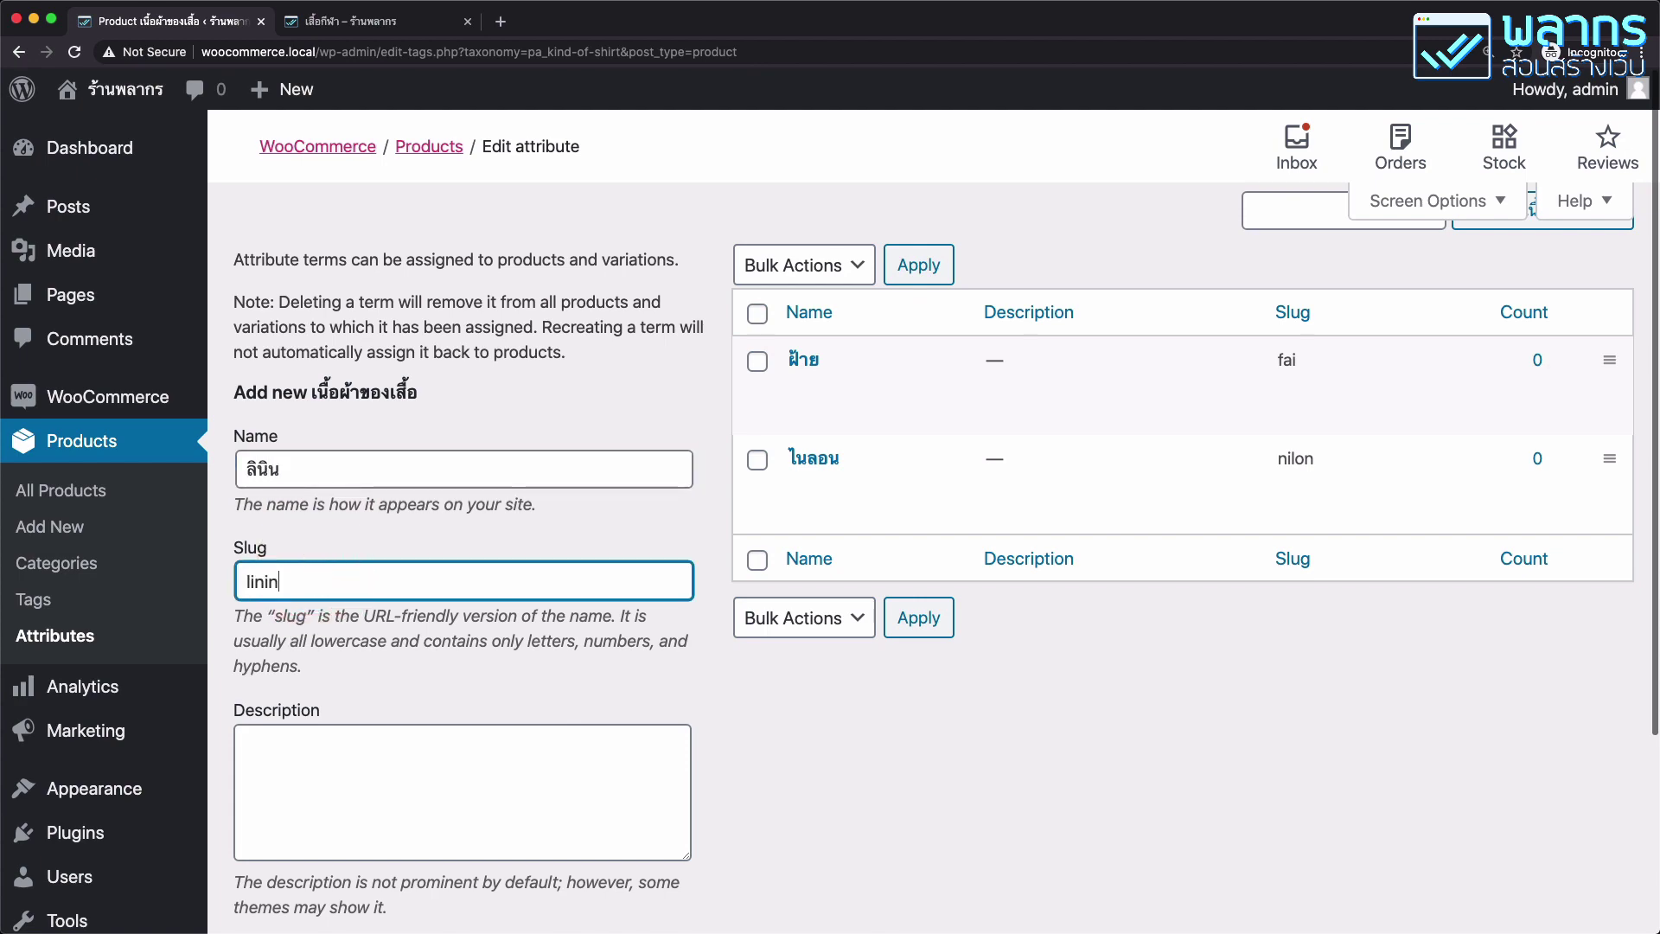
scroll(311, 683, "down", 3)
left_click(316, 708)
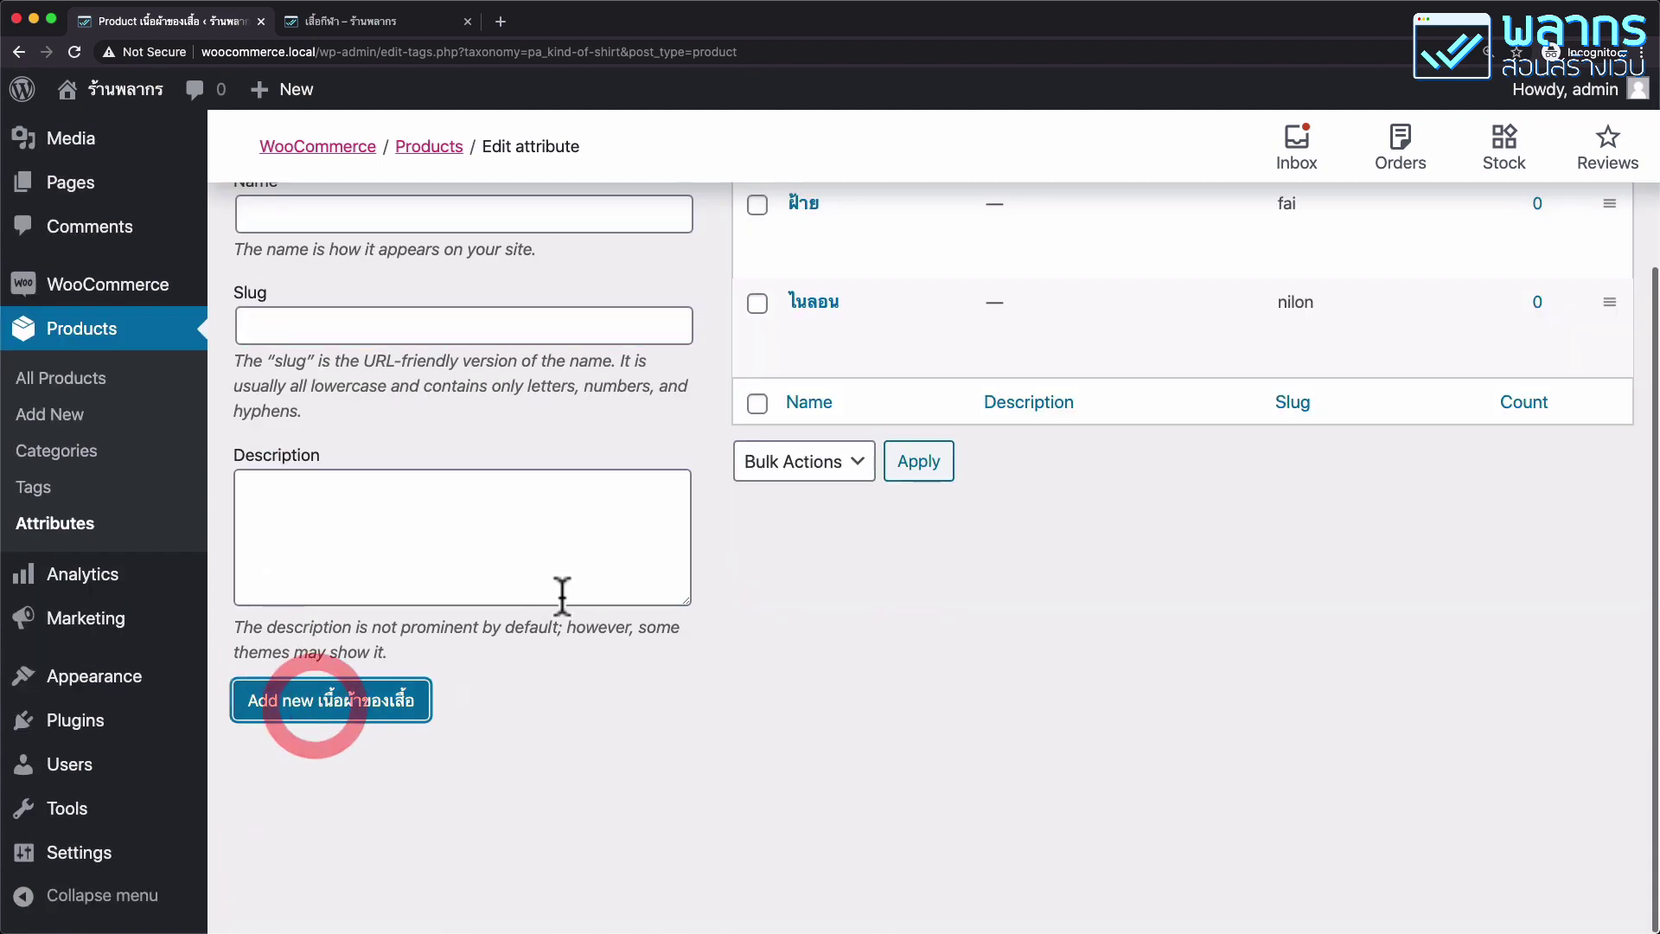
scroll(560, 594, "up", 3)
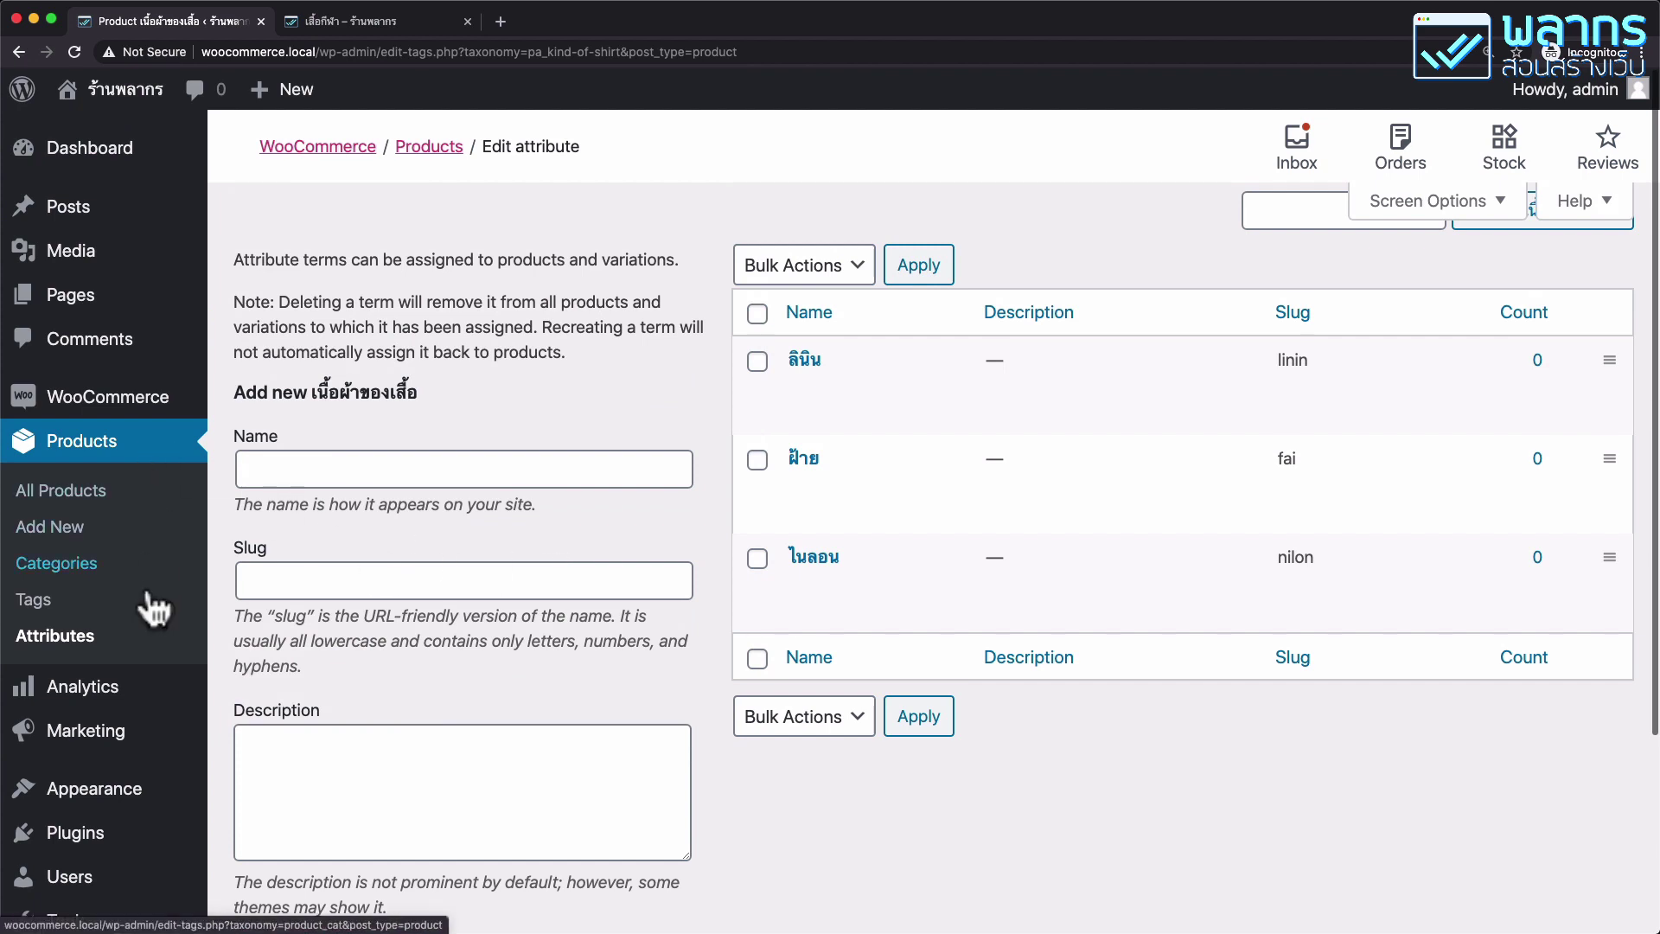
Go from Products > Attributes to the All Products list.
left_click(146, 650)
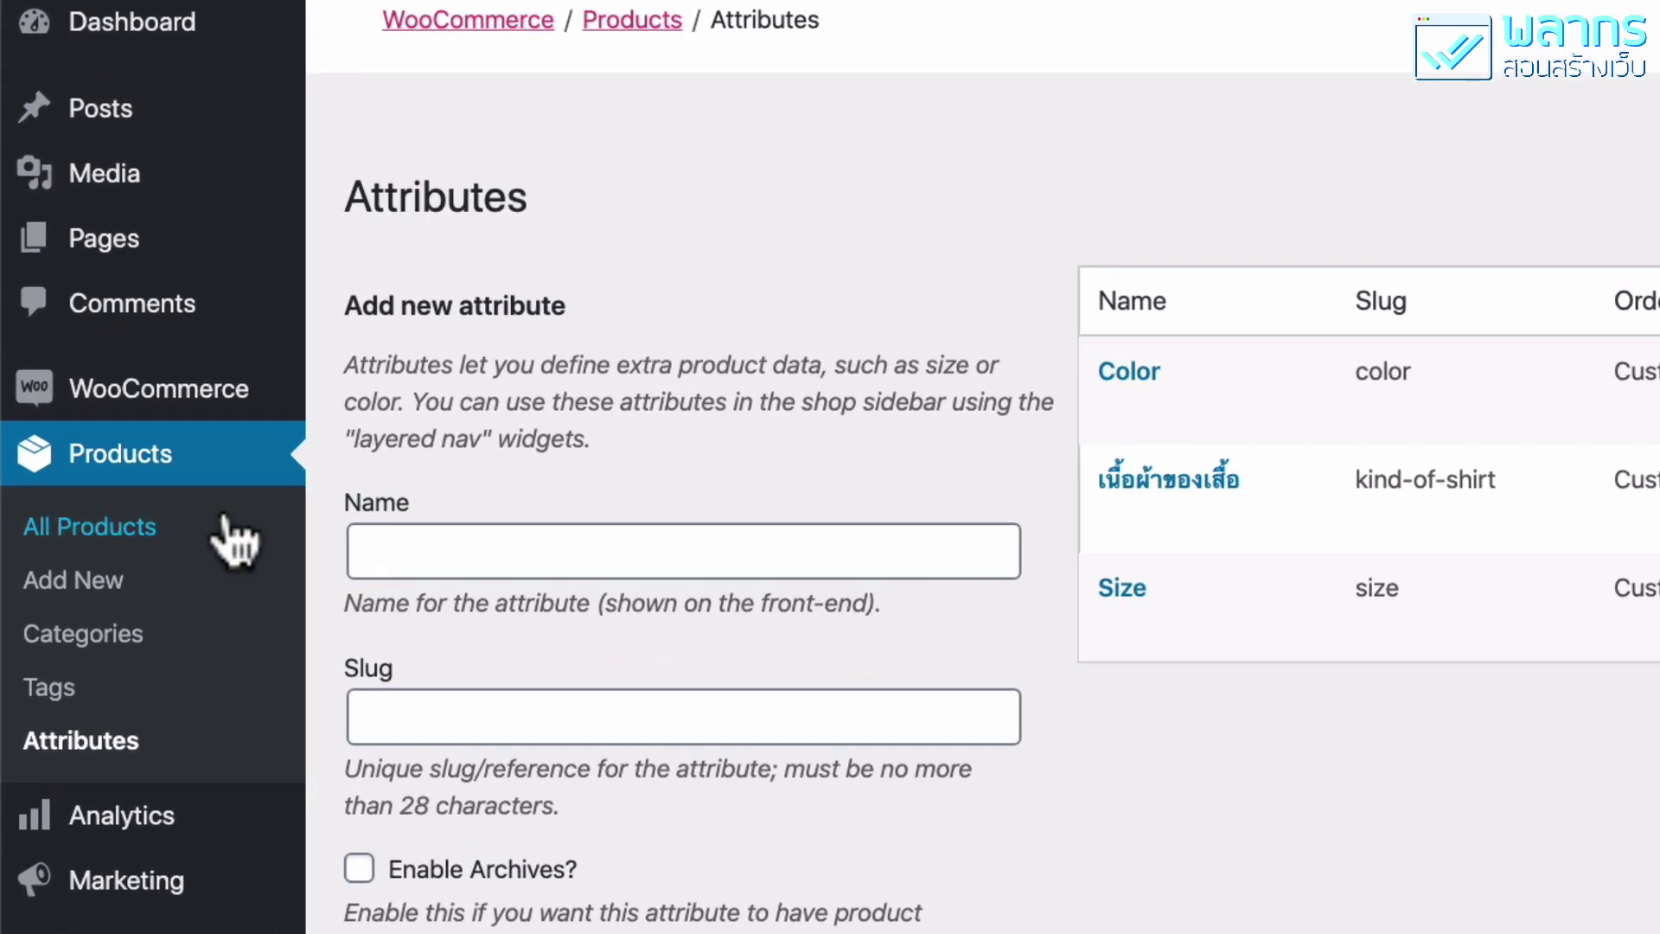
left_click(226, 523)
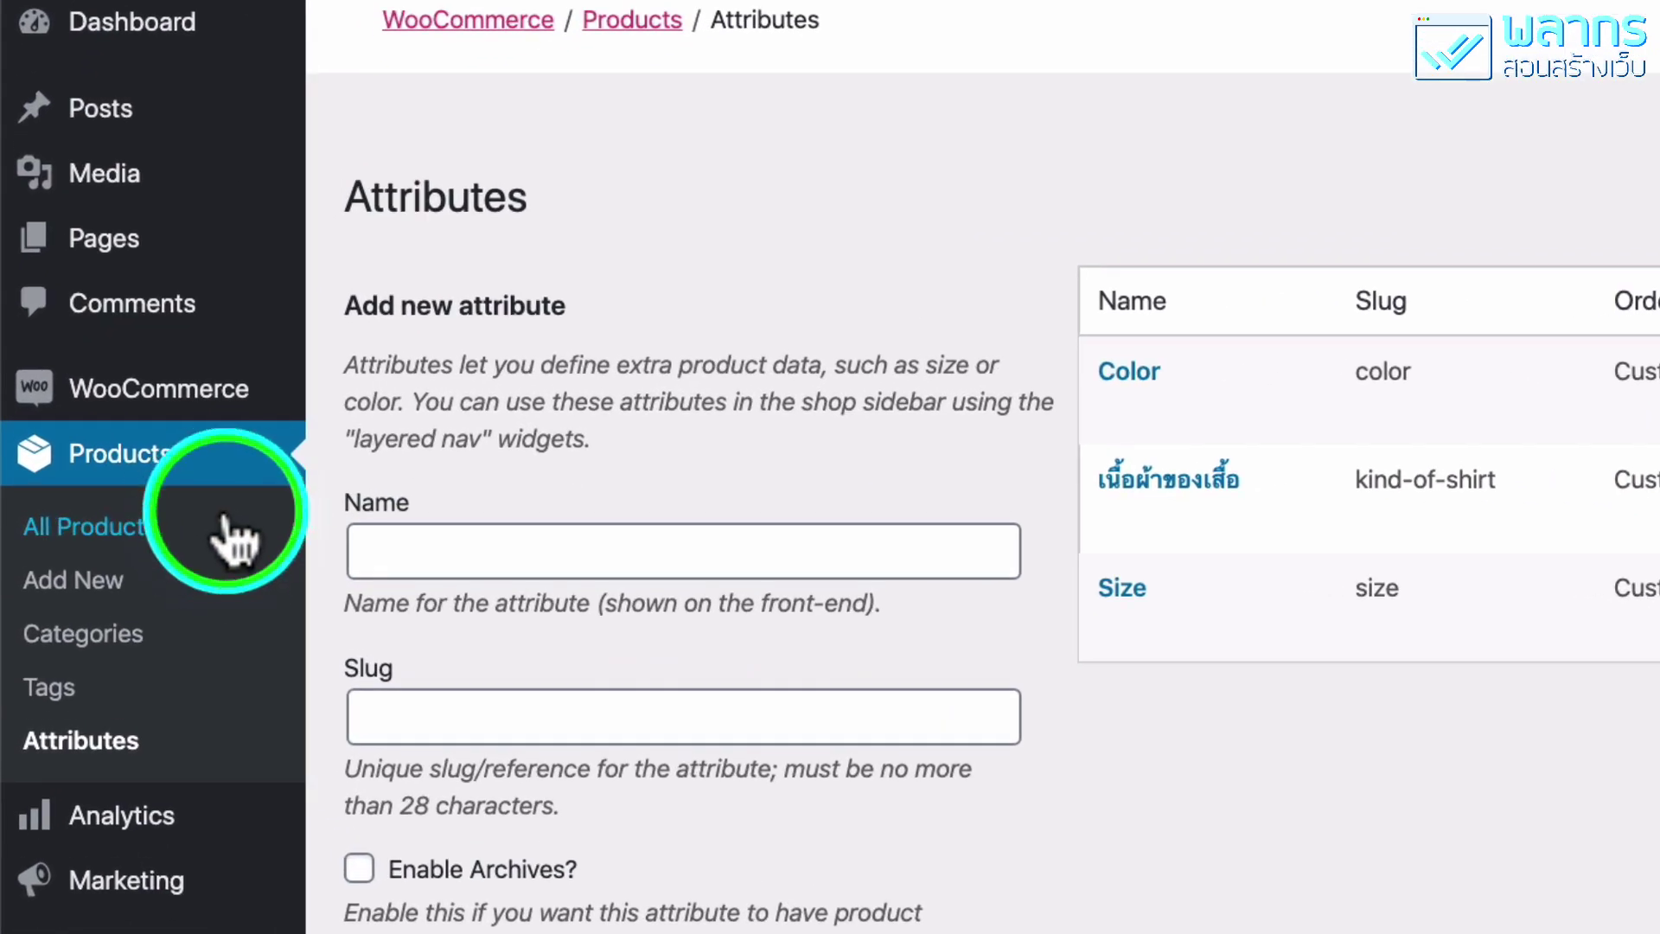
left_click(227, 523)
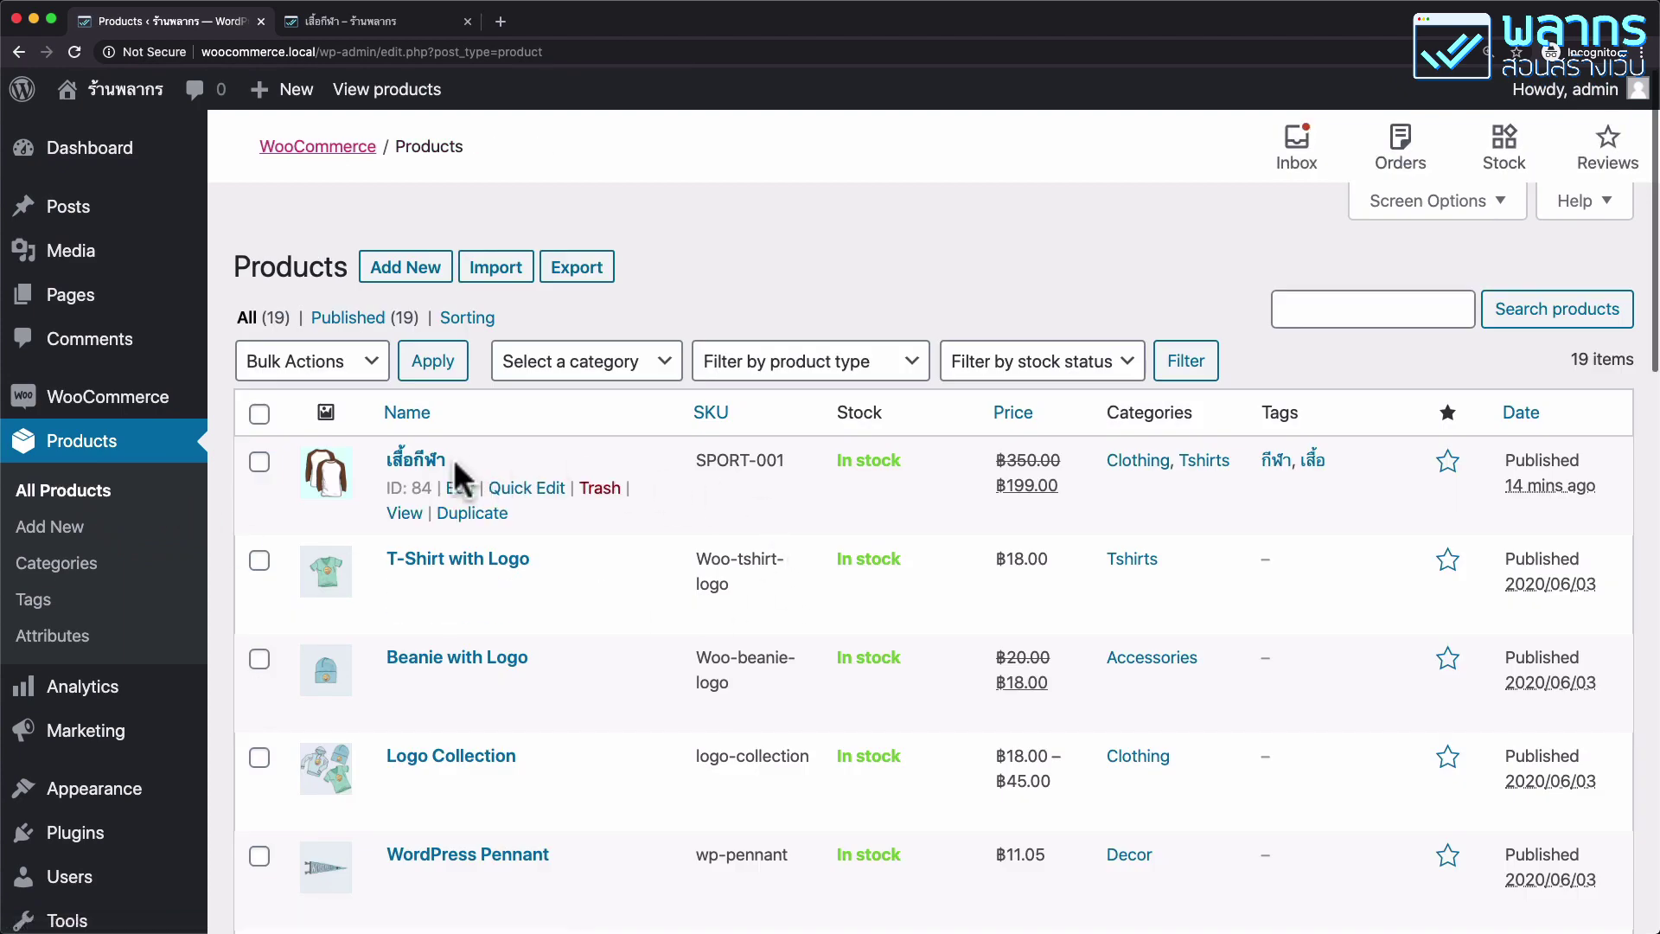
Add the shared เนื้อผ้าของเสื้อ attribute to the เสื้อกีฬา product.
left_click(460, 490)
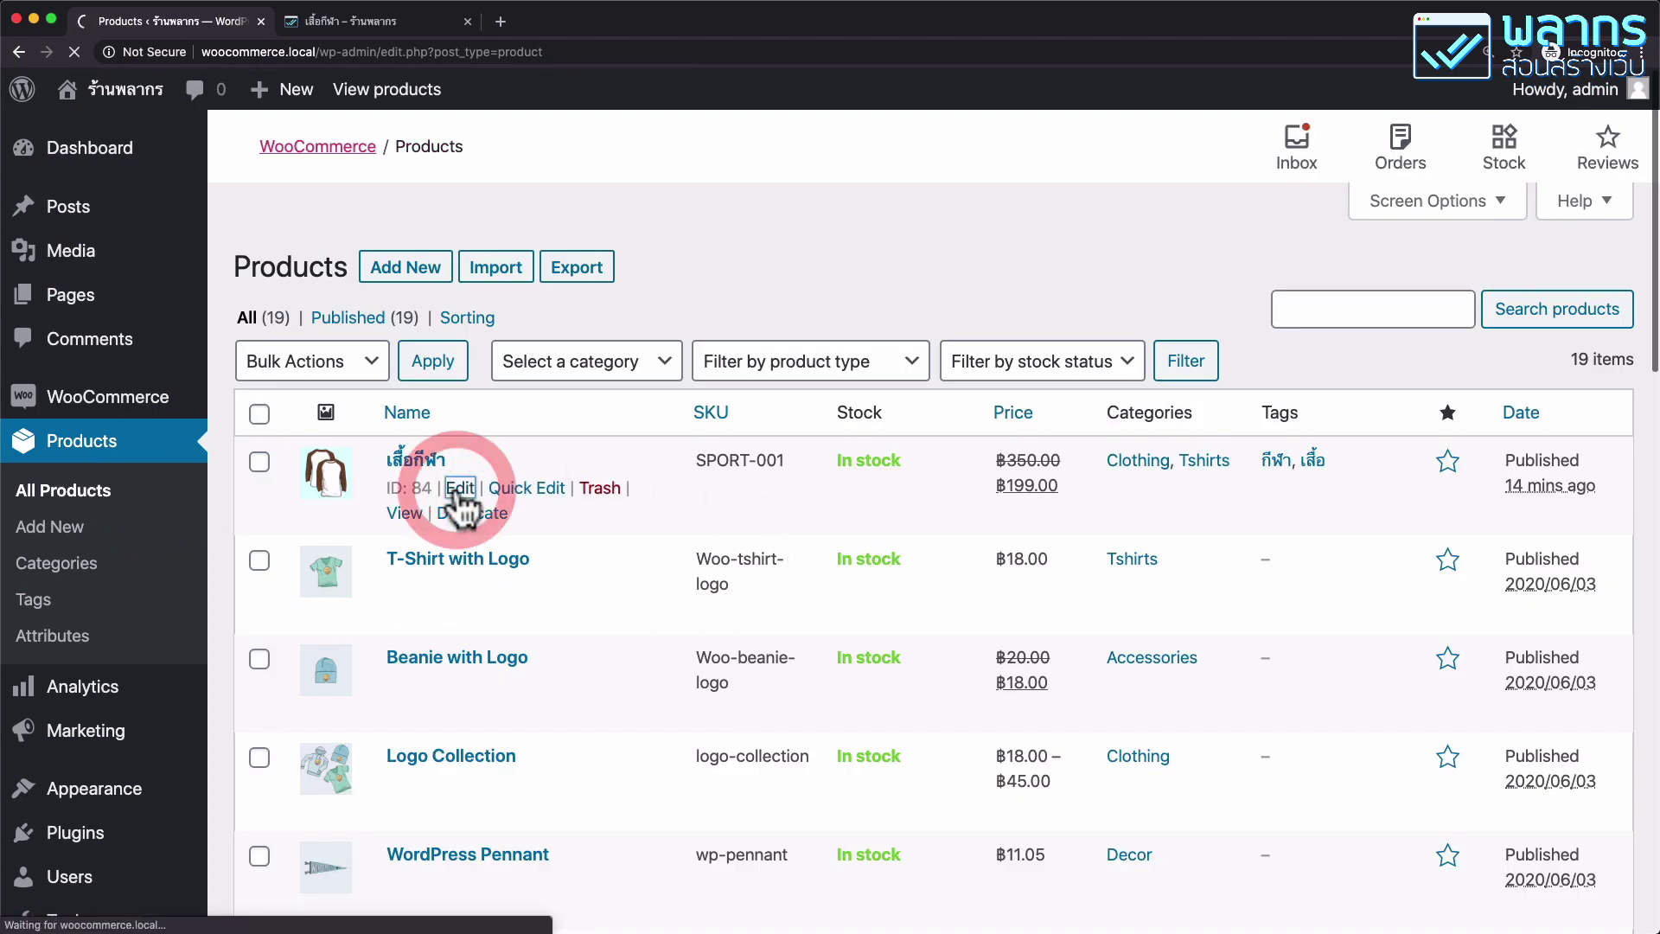
scroll(1067, 380, "down", 8)
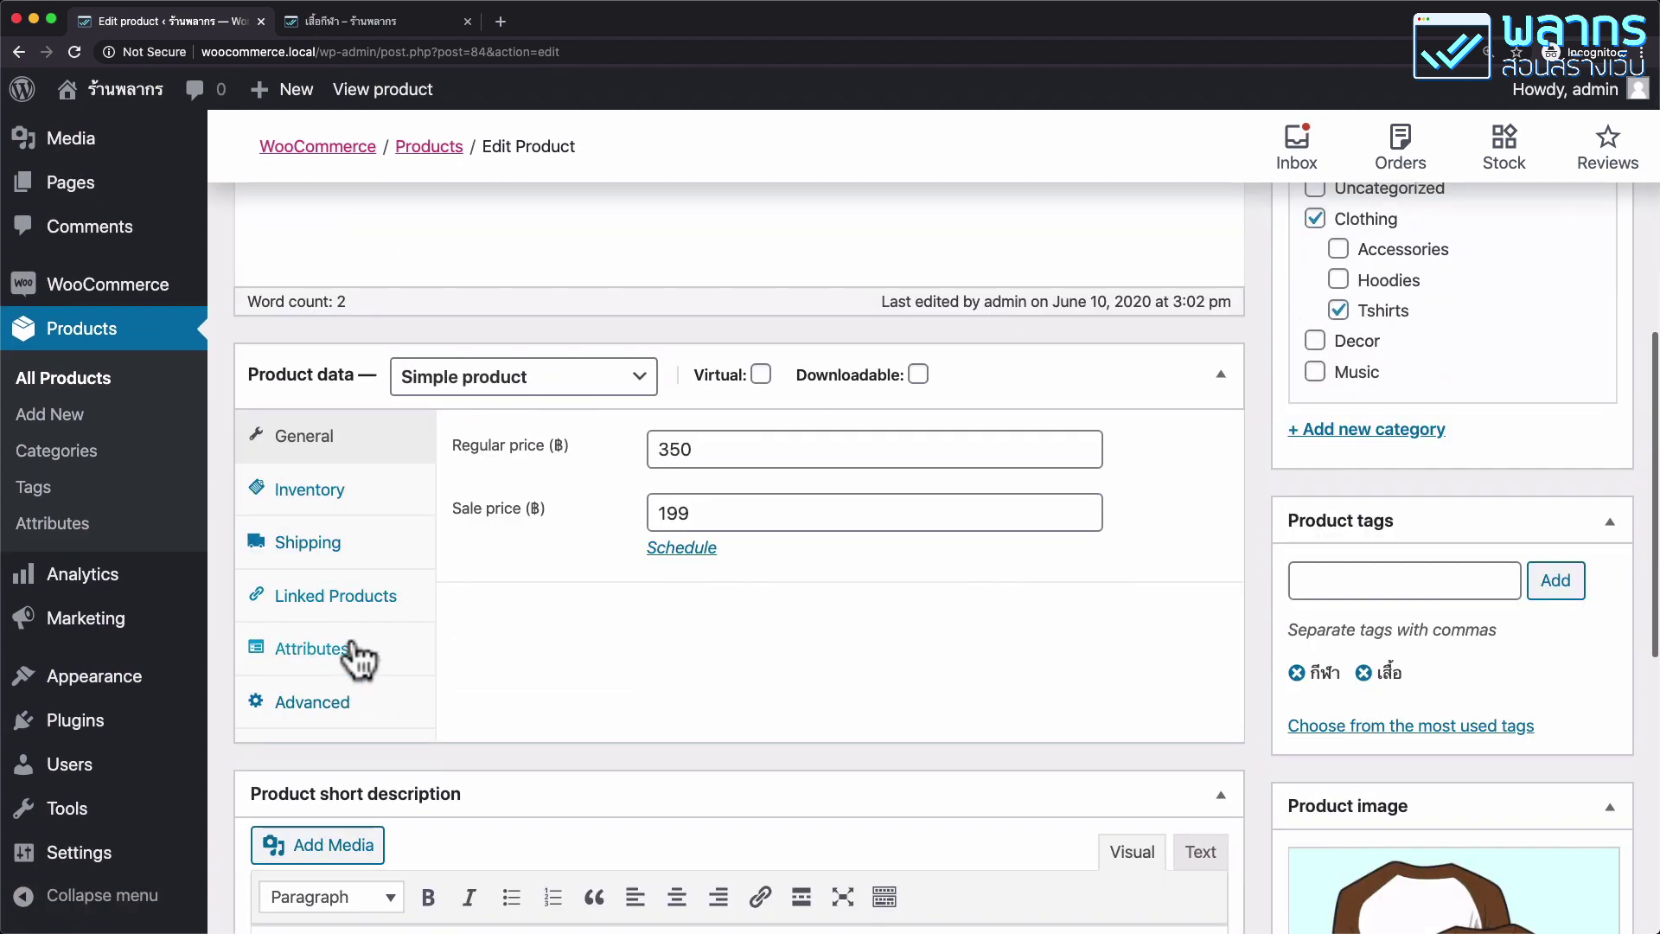
left_click(353, 648)
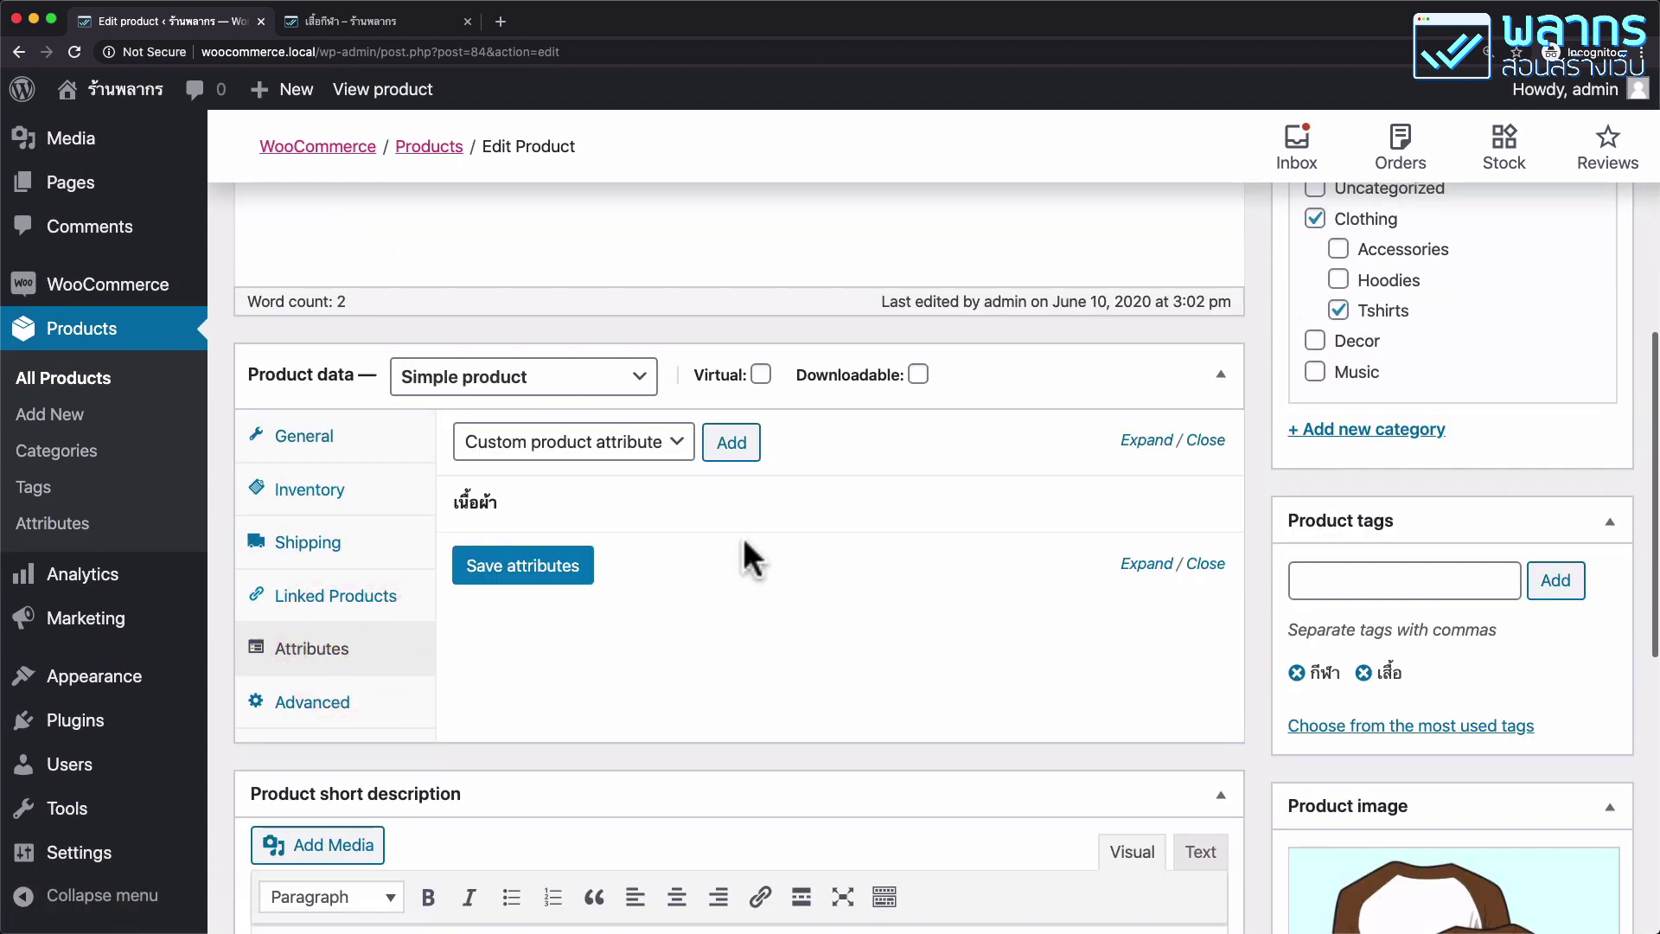
left_click(677, 445)
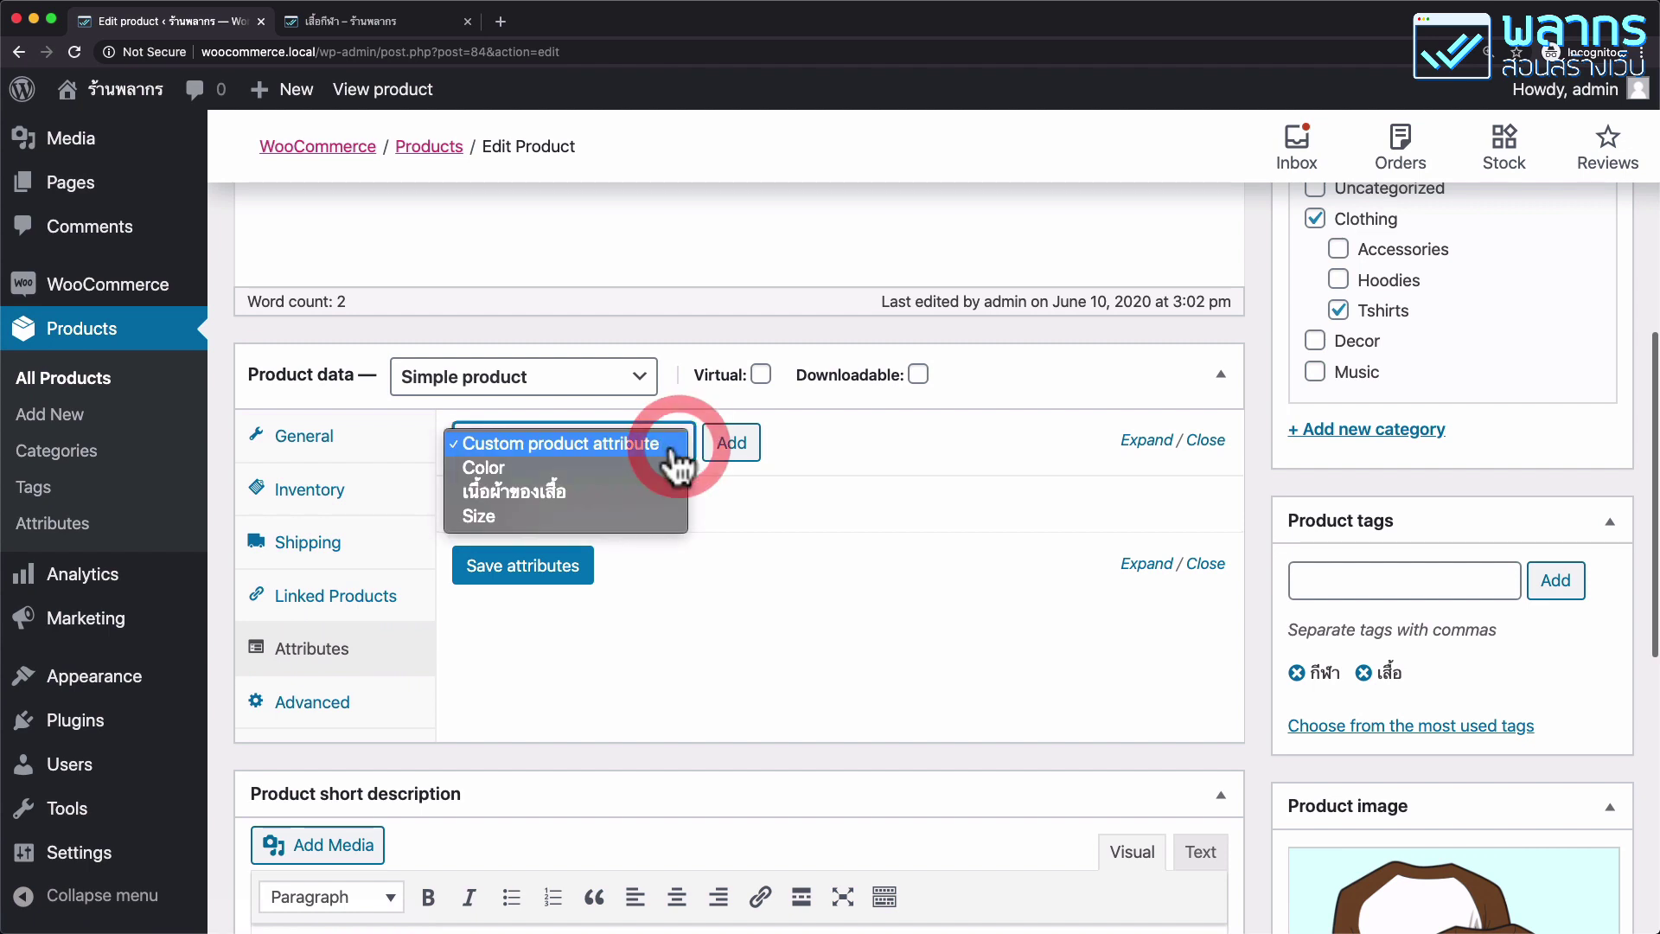
left_click(655, 502)
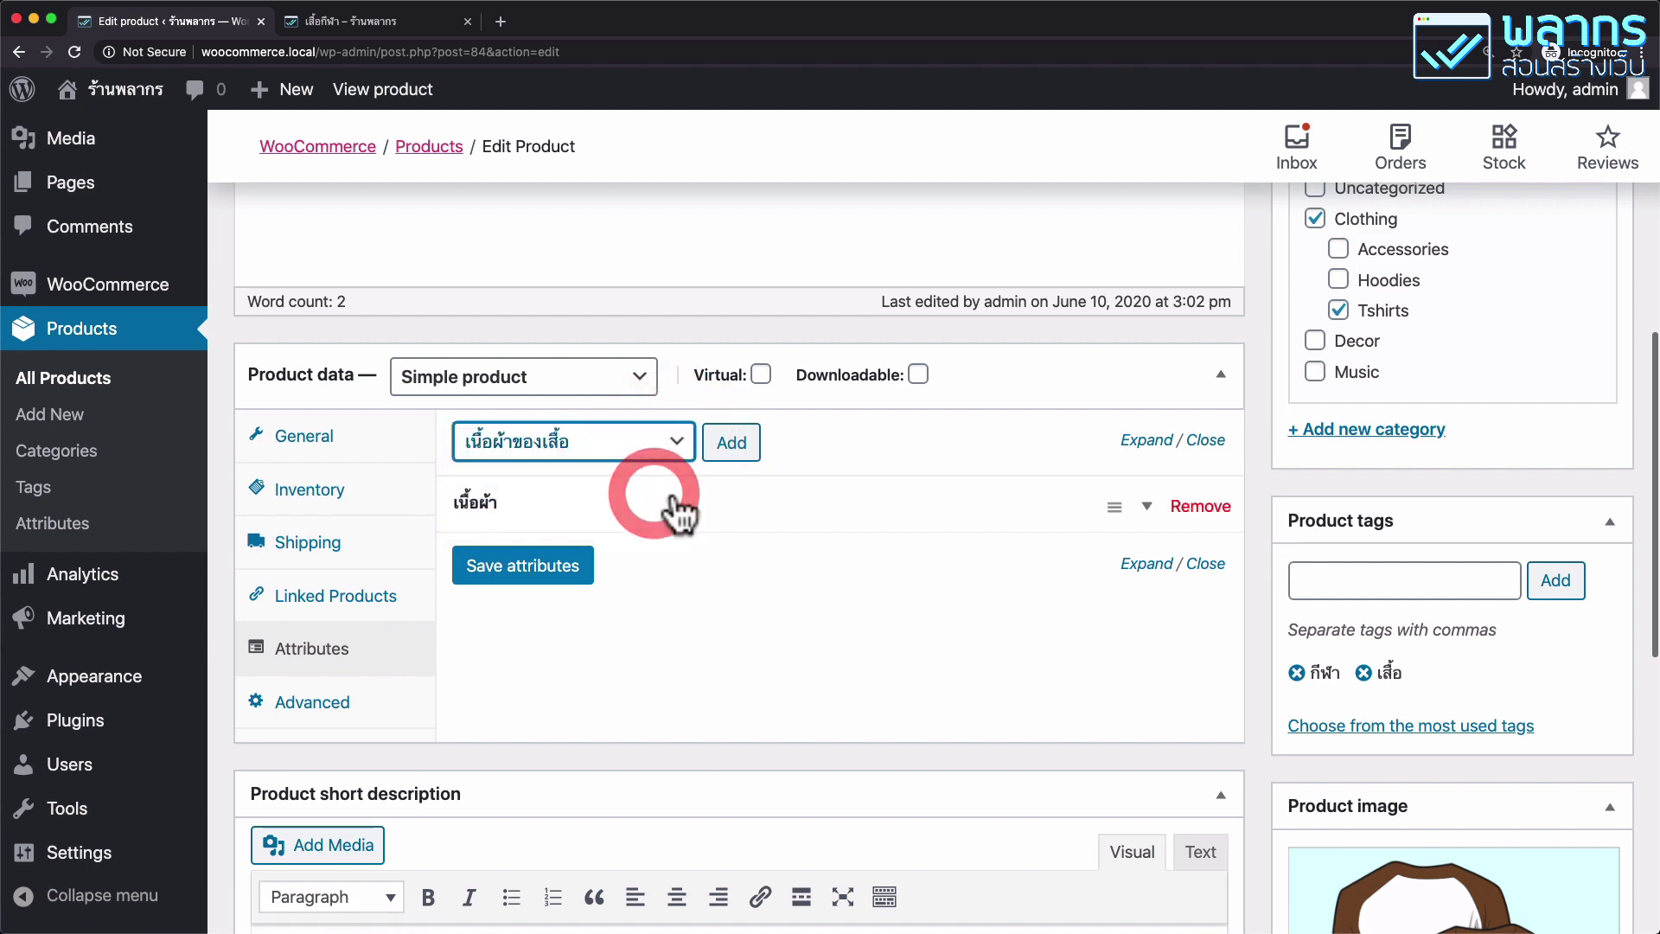
left_click(742, 439)
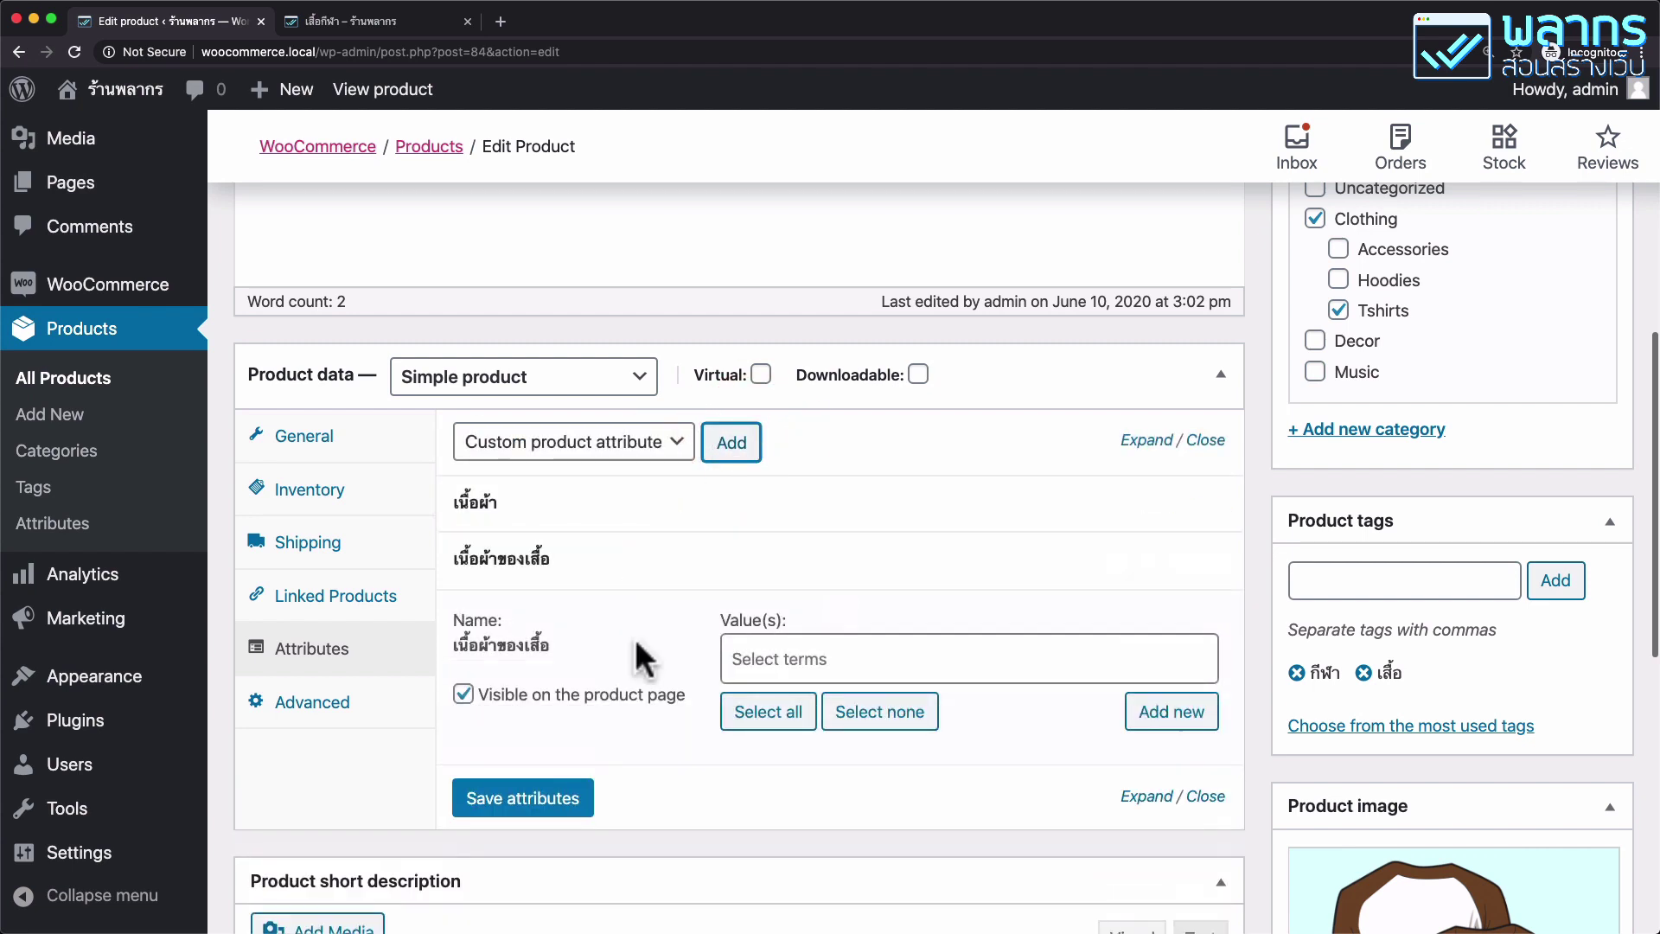
Set the attribute value to ไนลอน, remove the old เนื้อผ้า row, and save attributes.
scroll(637, 606, "down", 2)
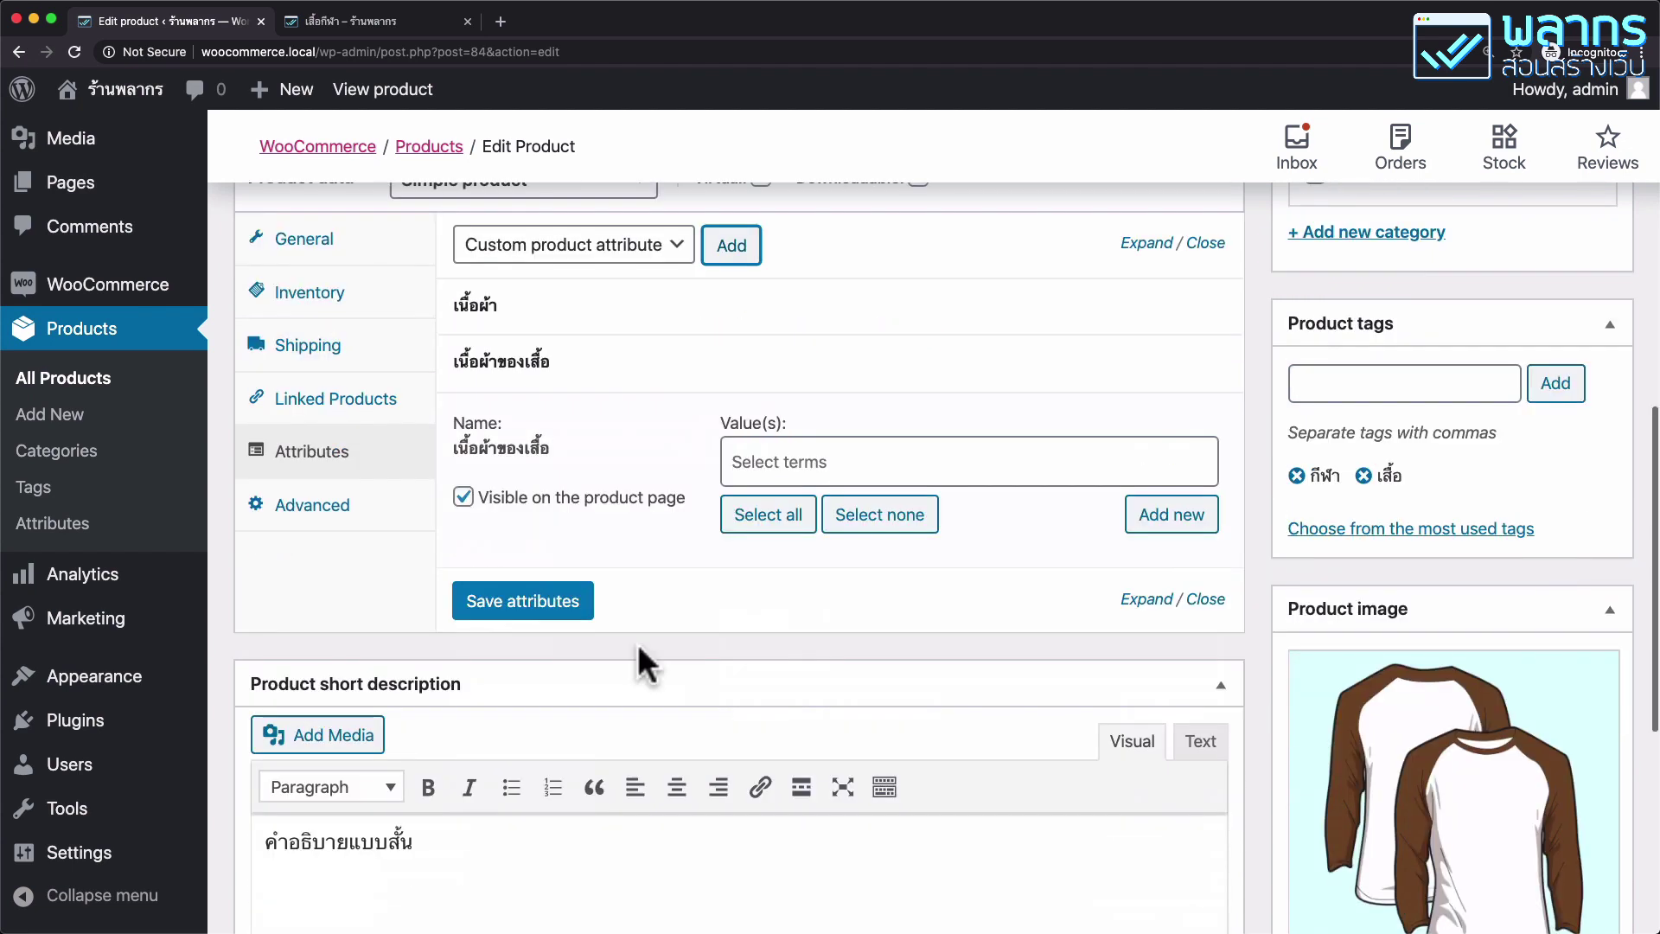
left_click(901, 467)
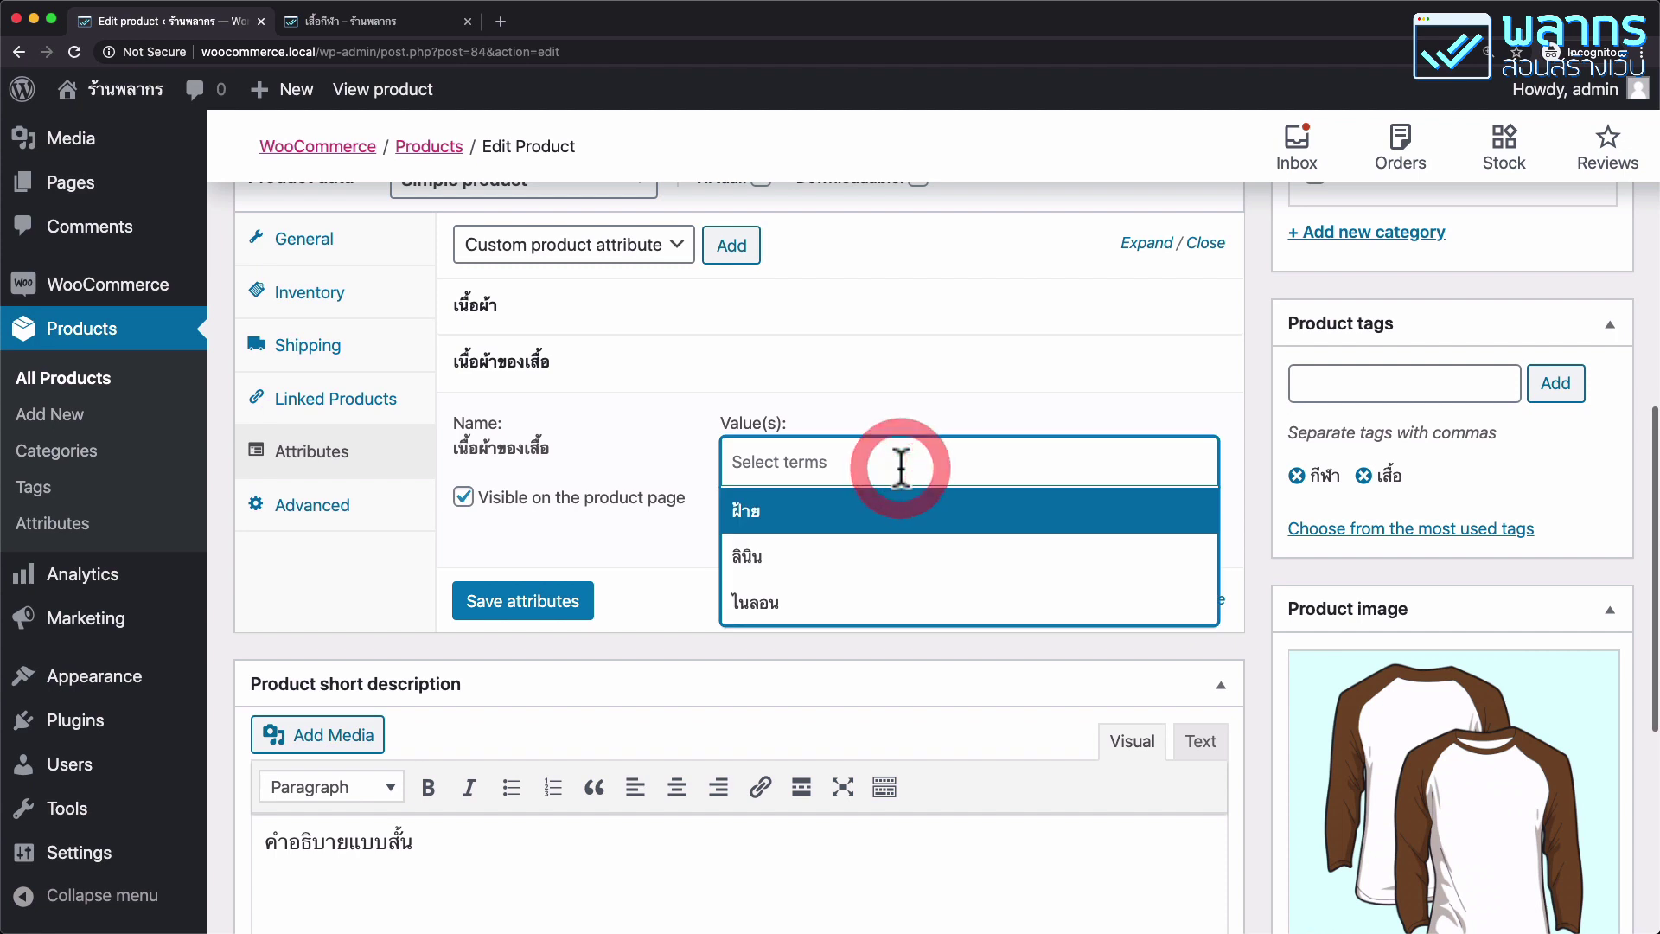
left_click(827, 608)
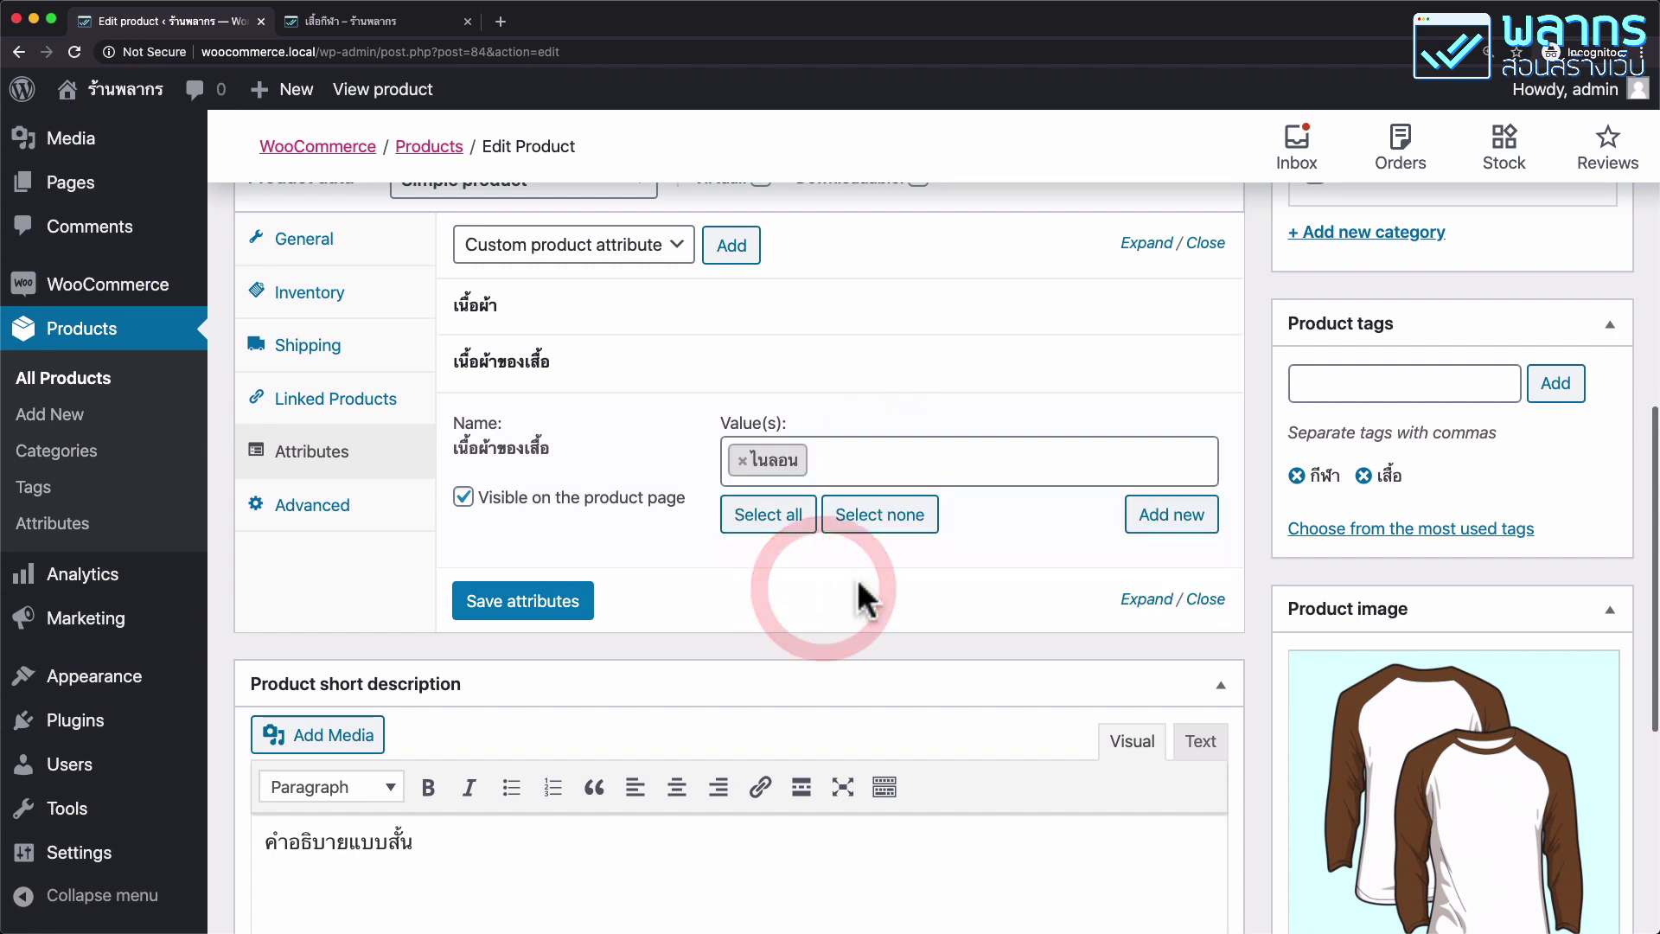
mouse_move(1178, 326)
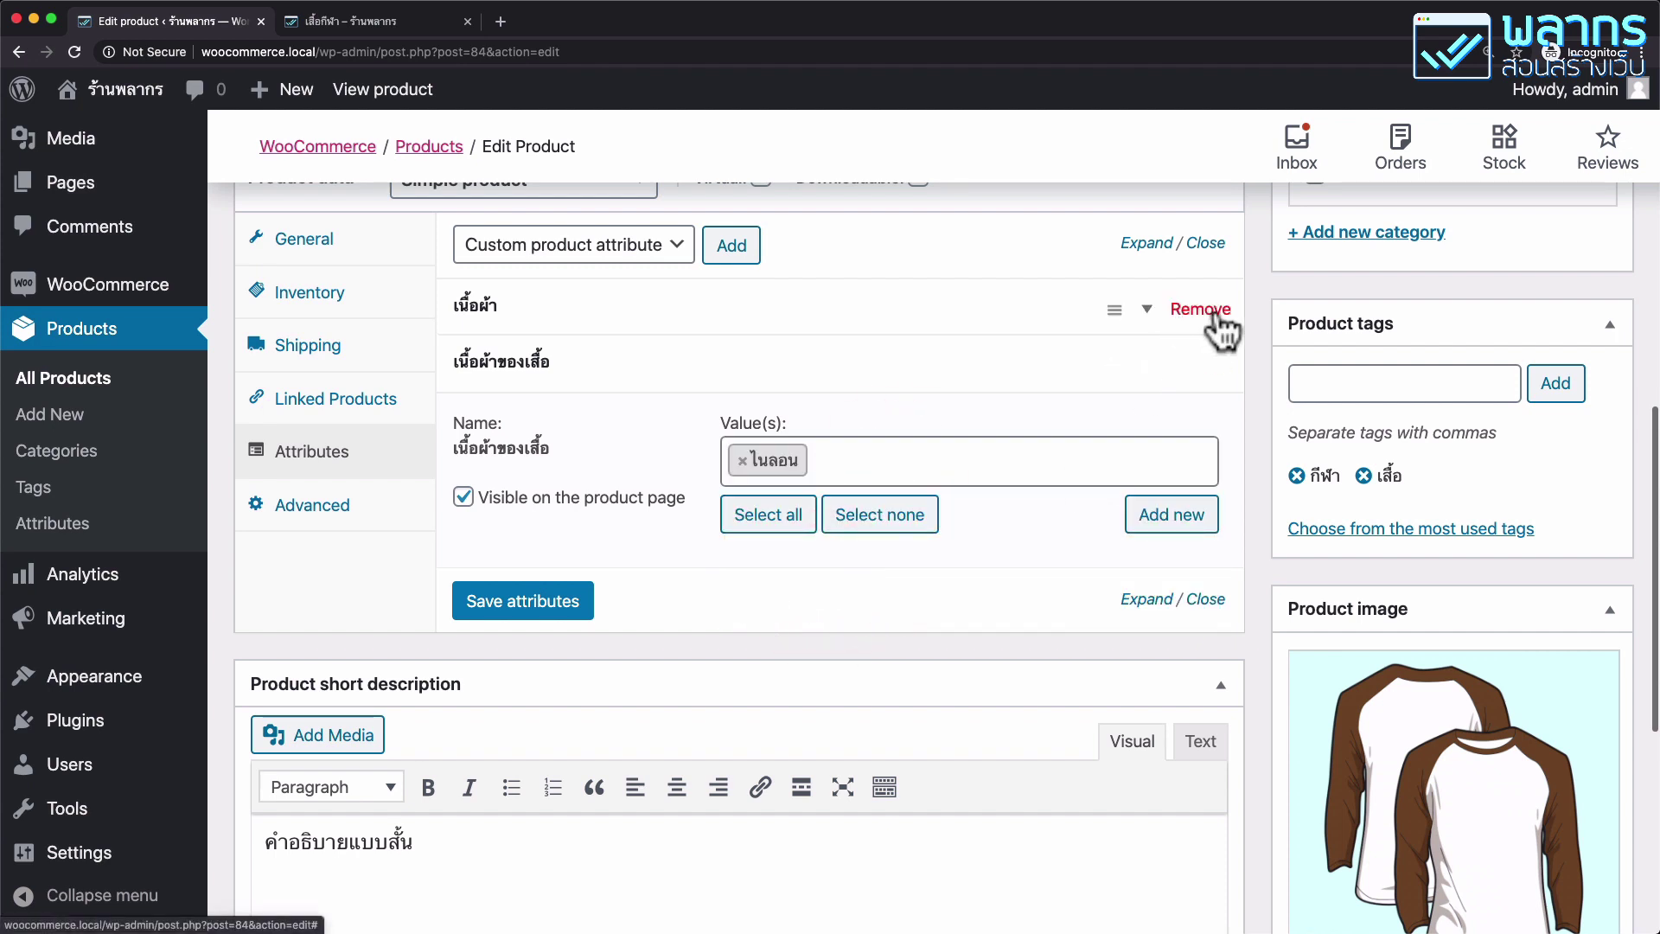
left_click(1214, 317)
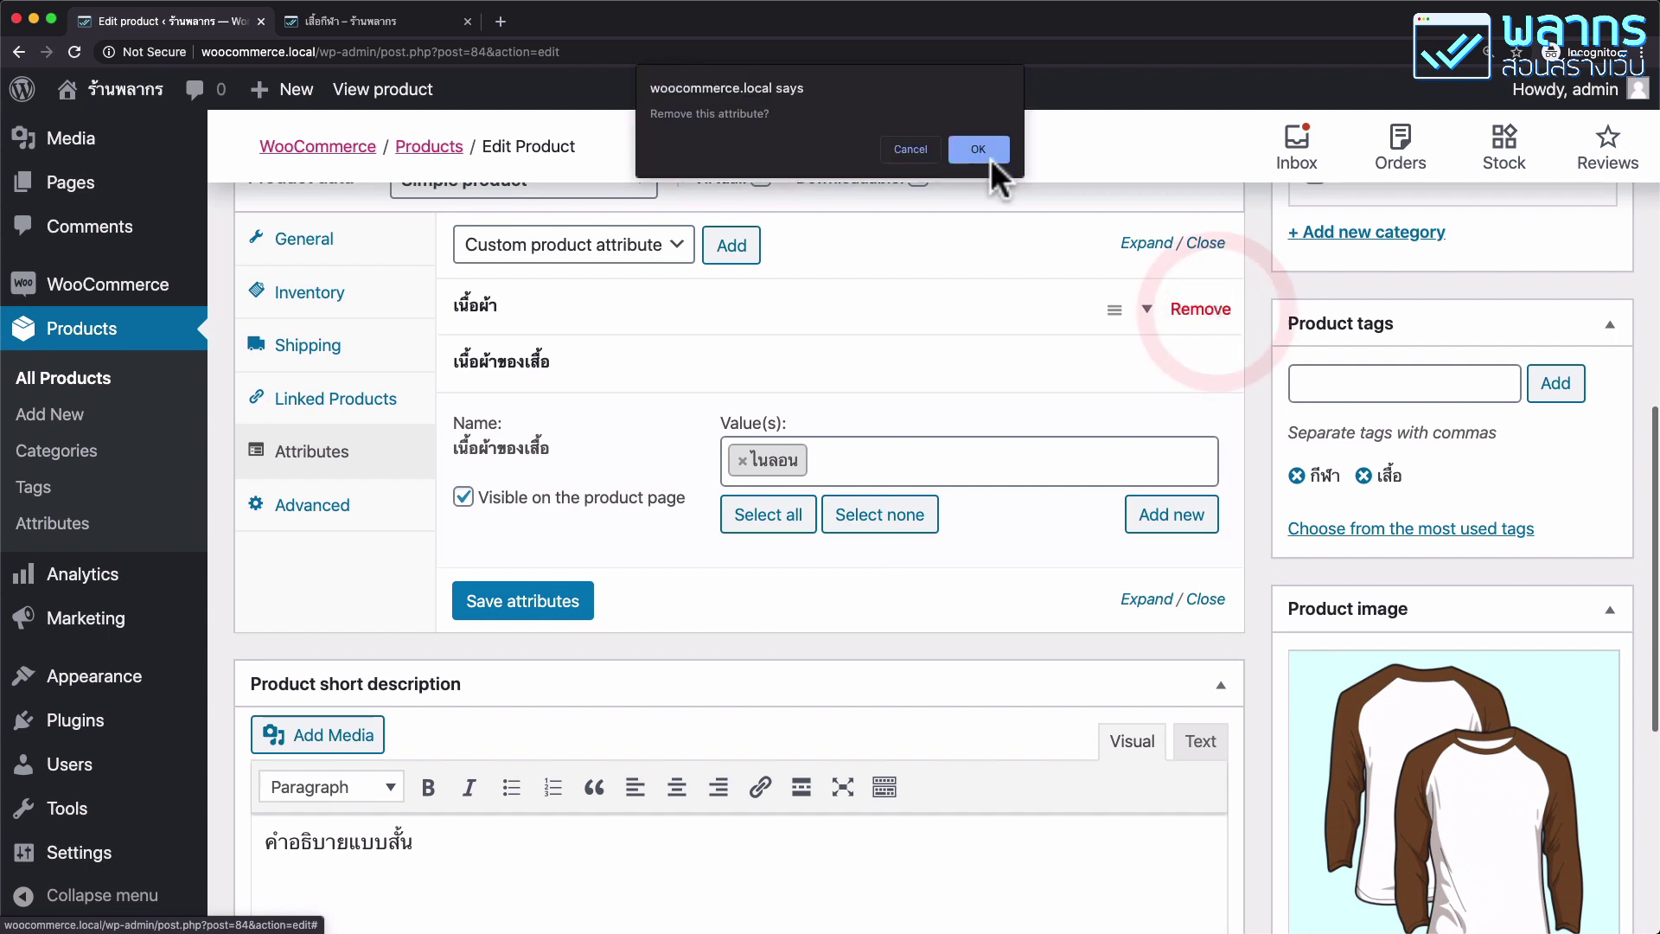
left_click(988, 156)
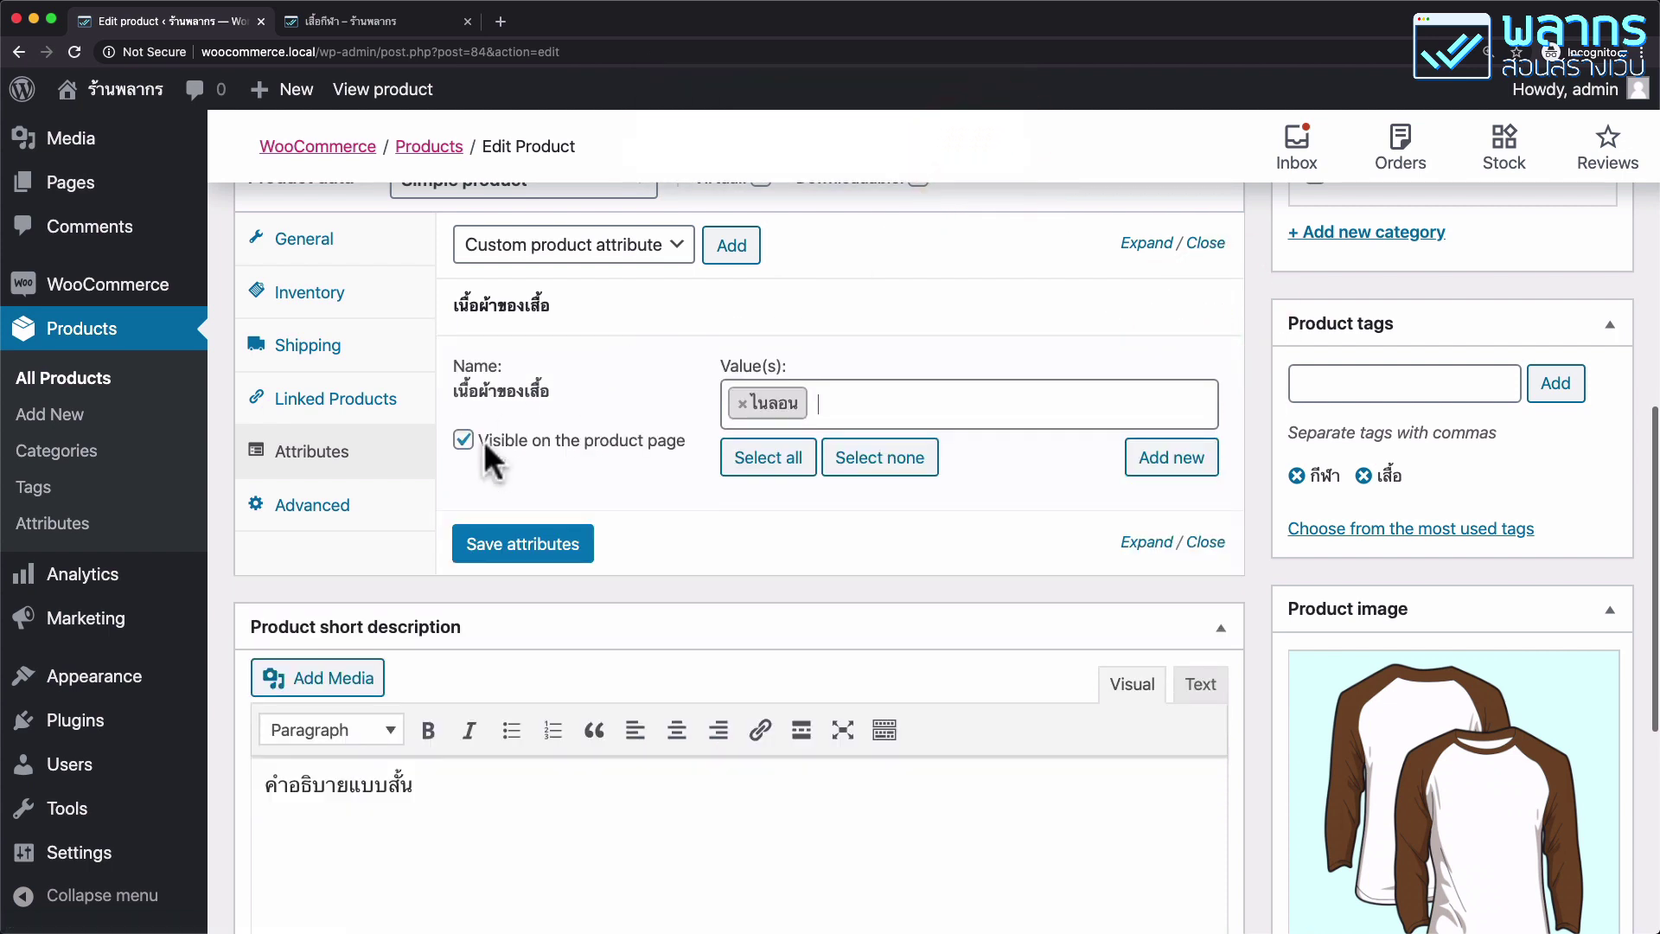
left_click(553, 553)
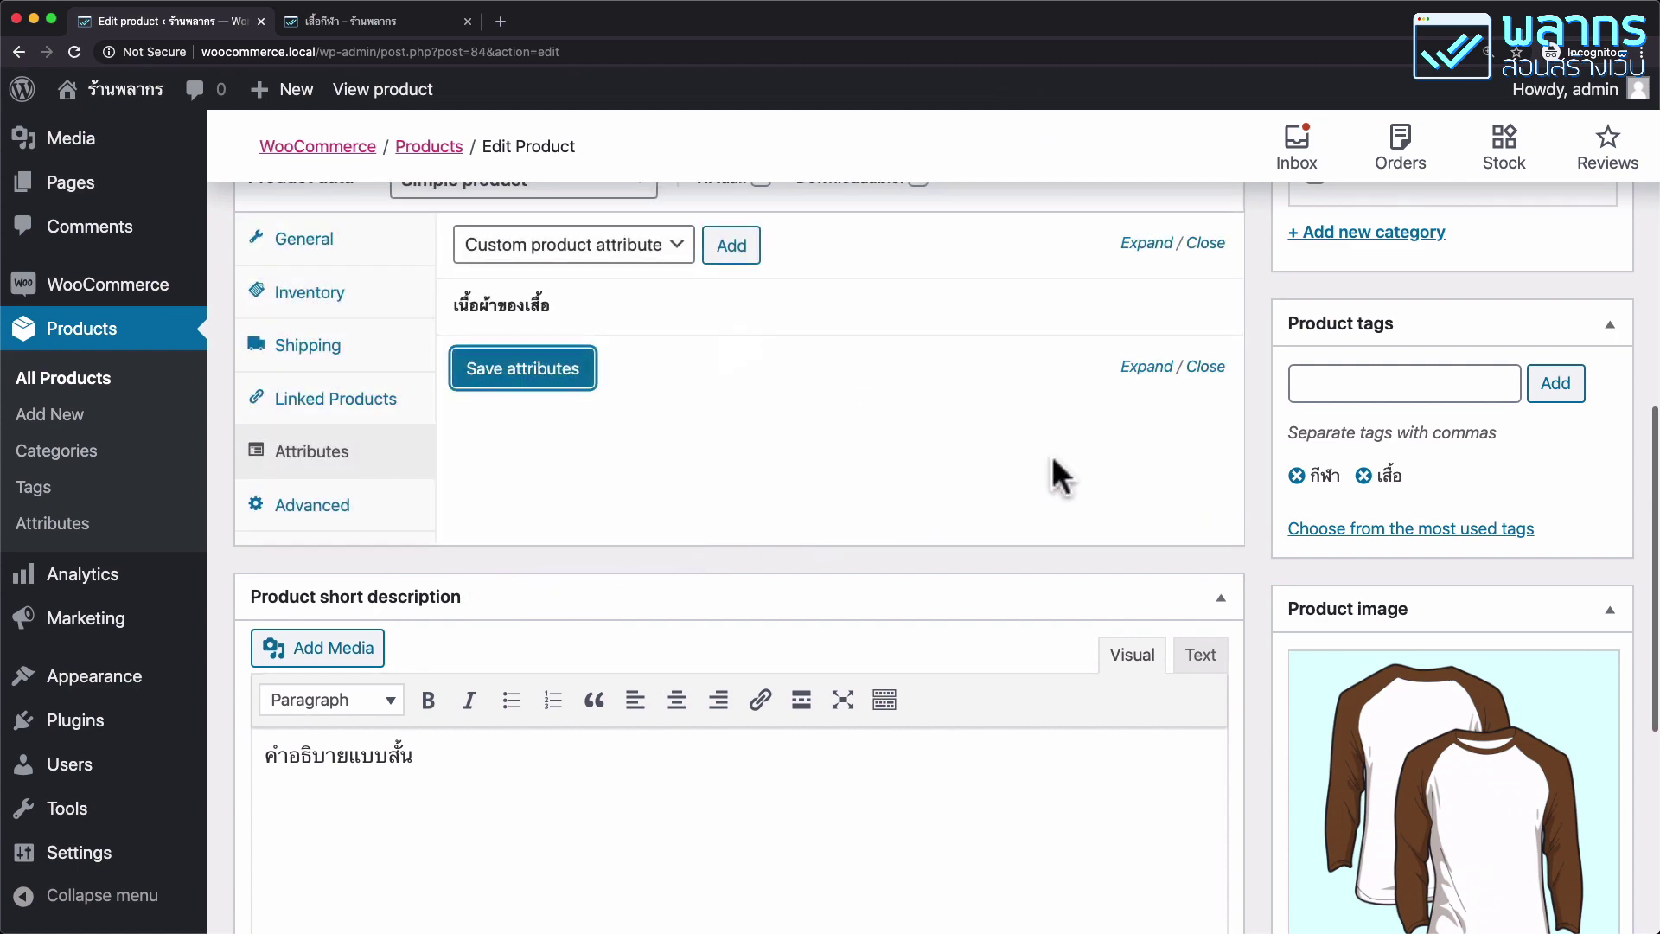
scroll(1053, 459, "up", 10)
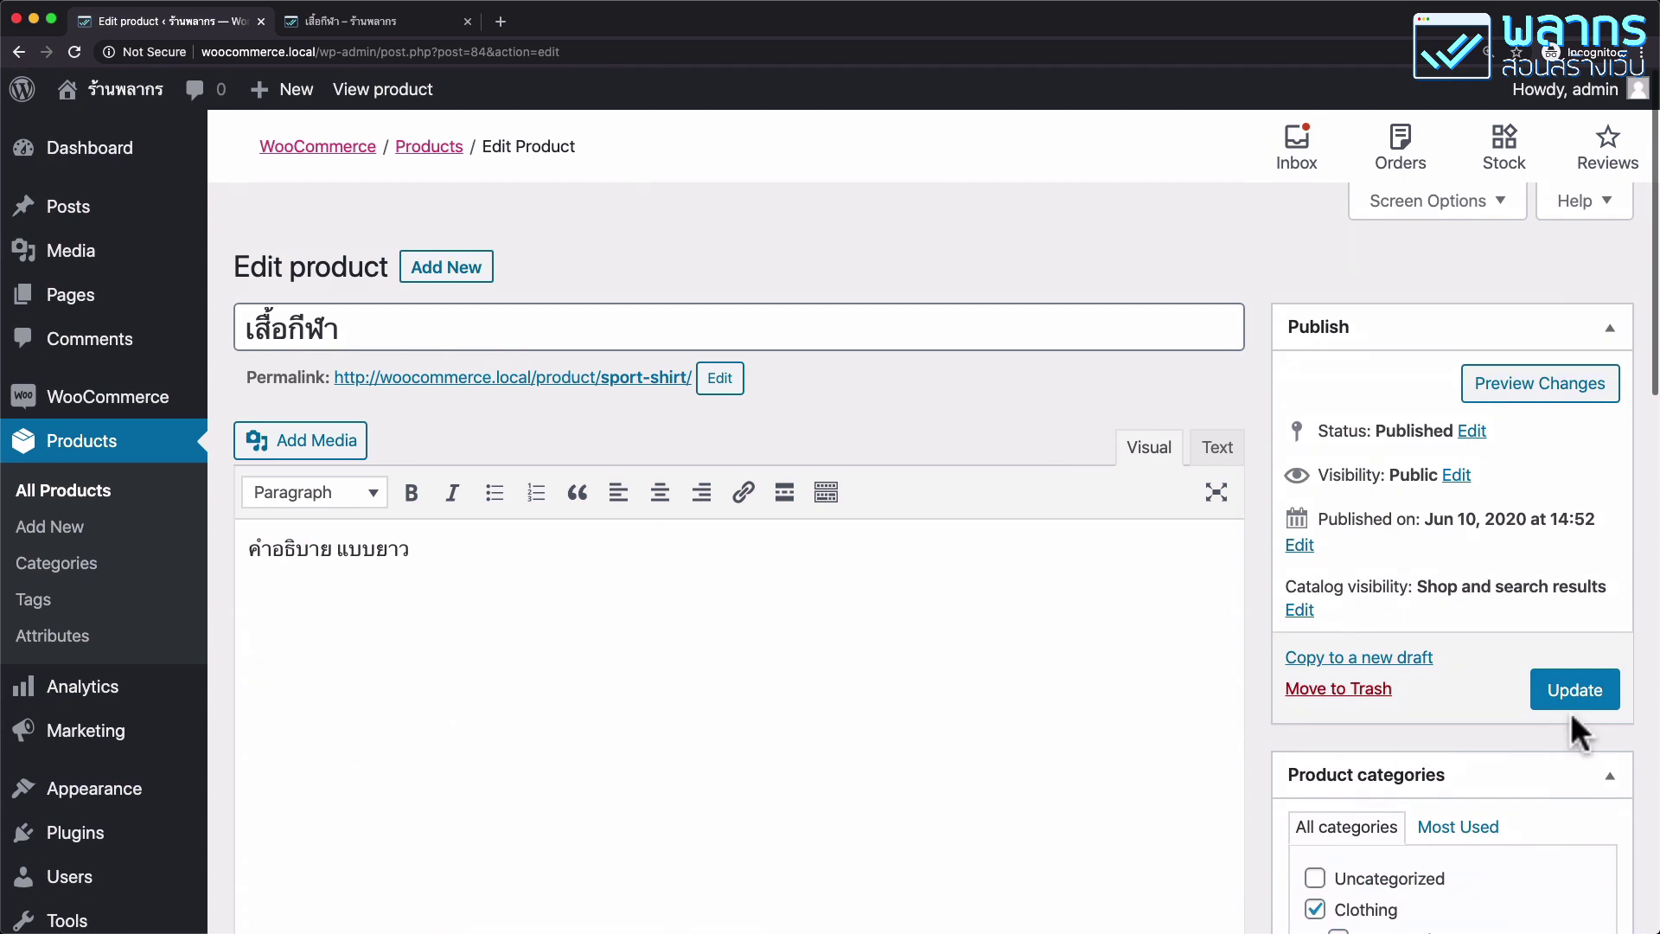
left_click(1574, 693)
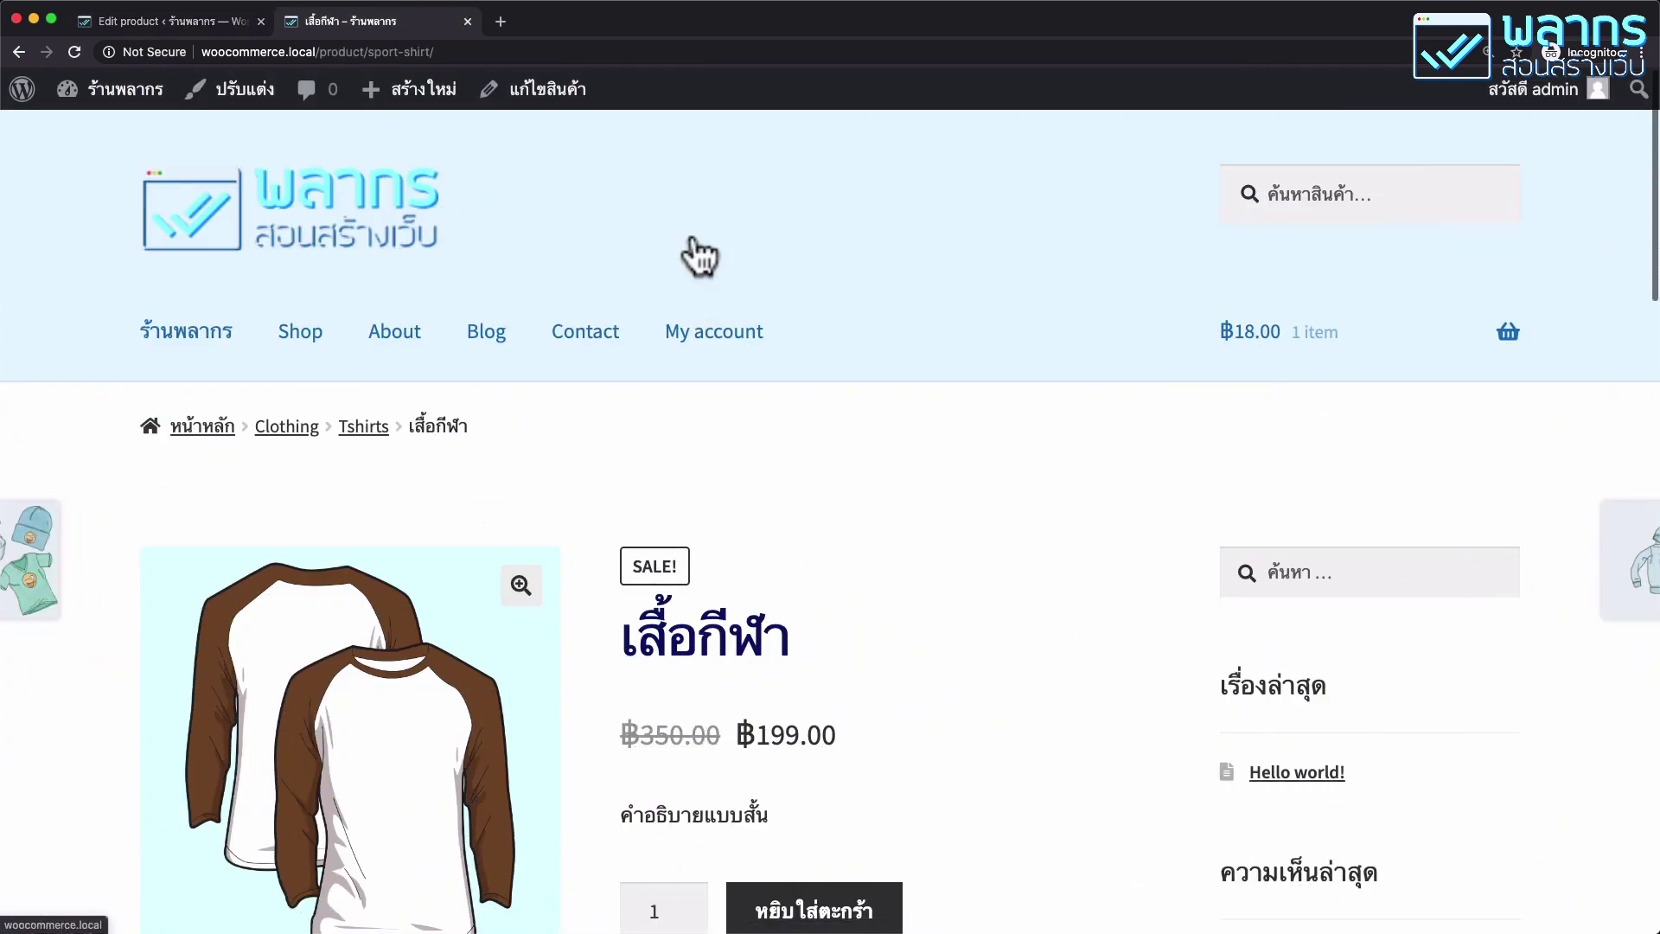
scroll(698, 256, "down", 10)
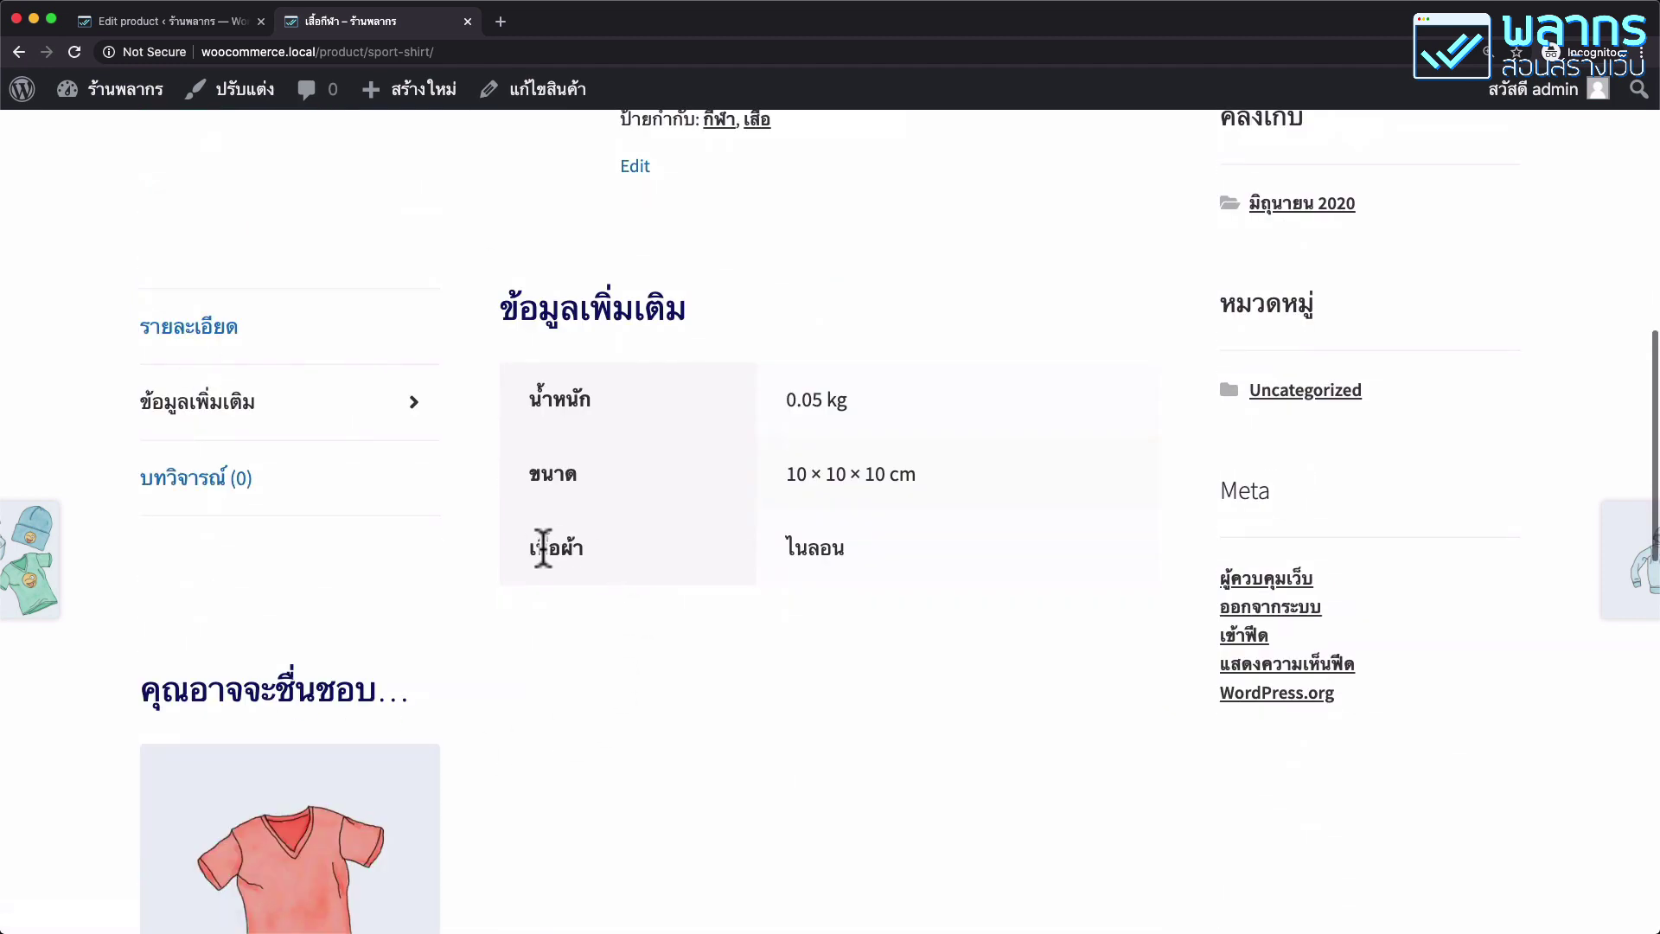
left_click(75, 52)
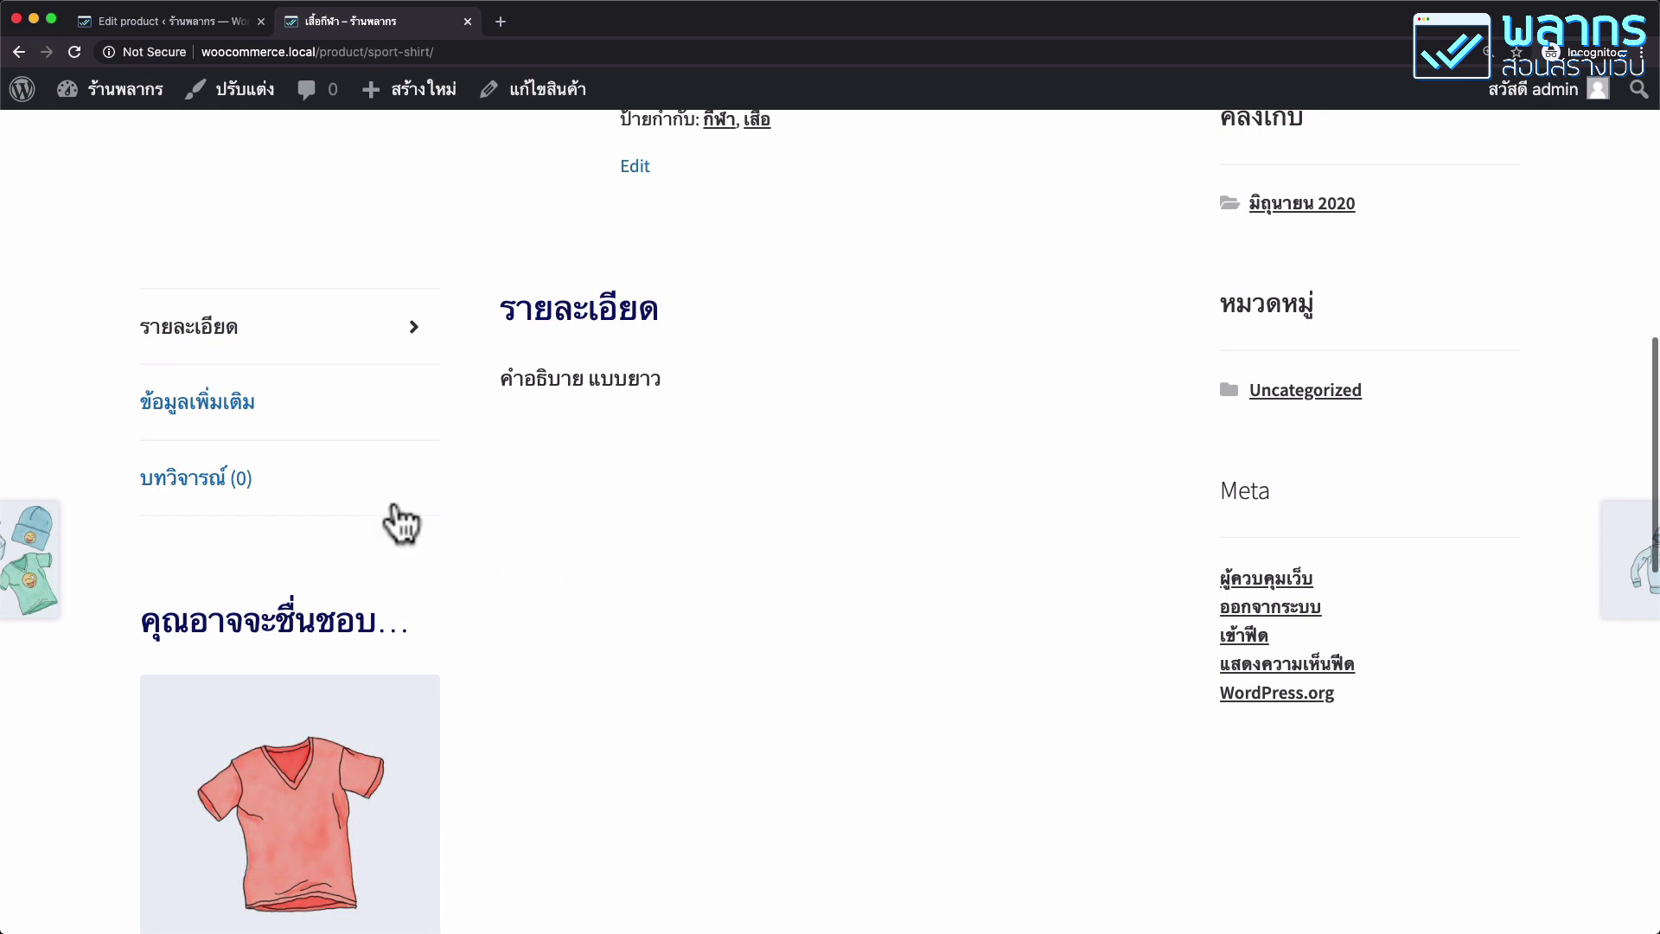
left_click(308, 399)
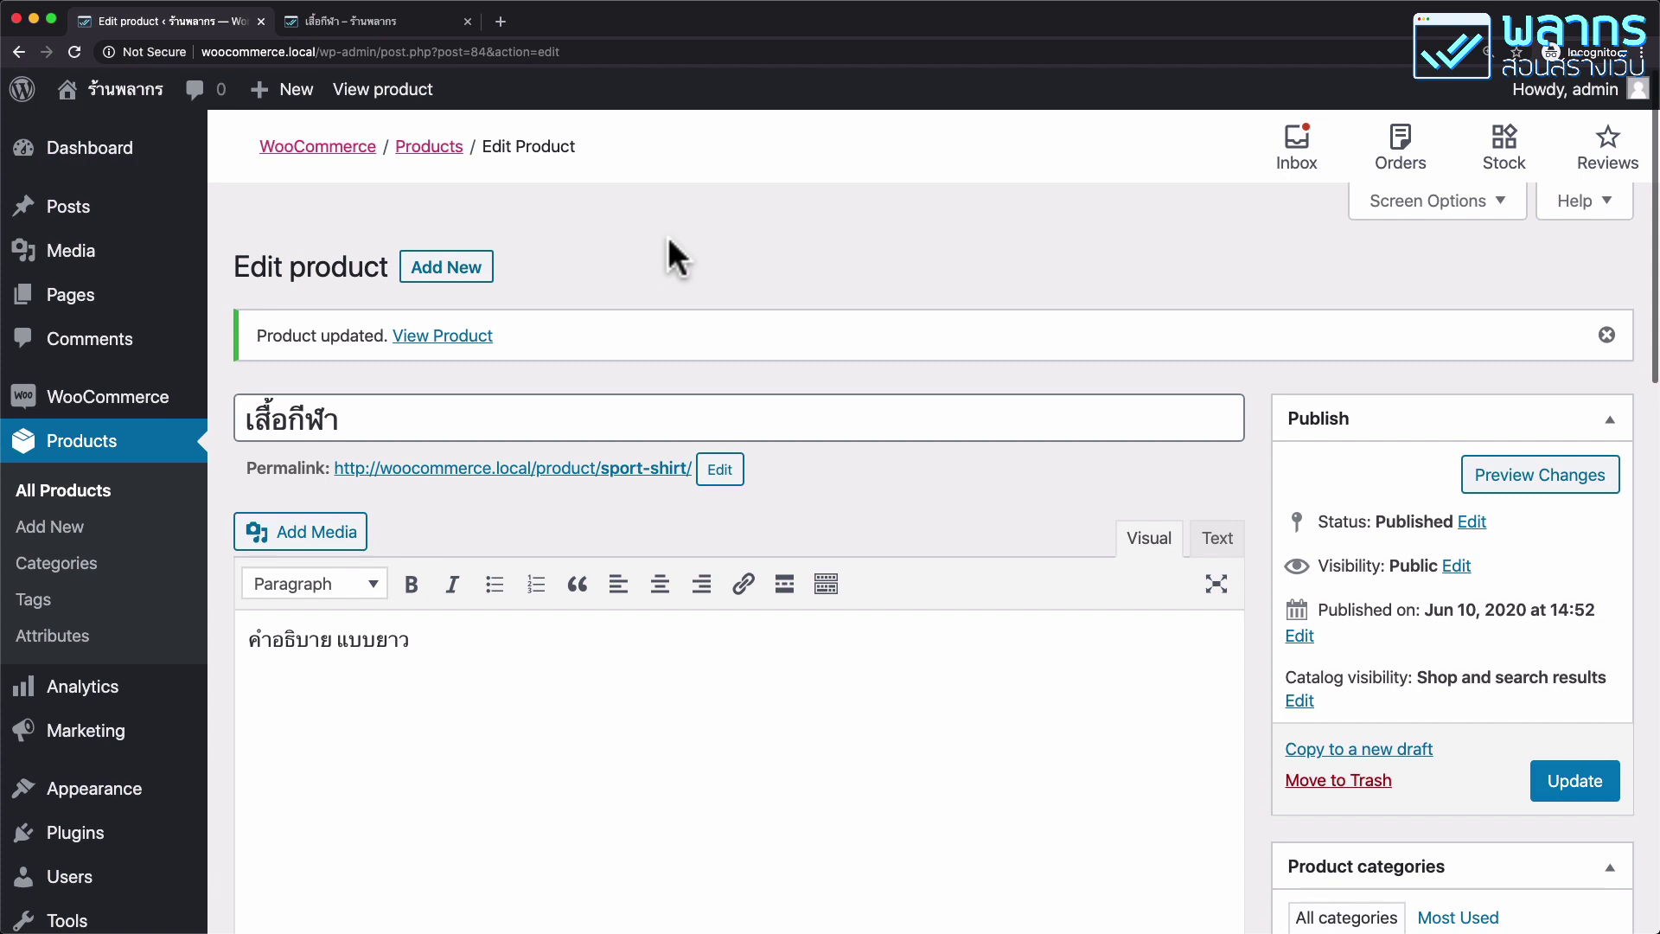
Start a new product named บริการออกแบบเสื้อผ้า with description ค่าออกแบบเสื้อผ้า.
left_click(471, 291)
left_click(452, 378)
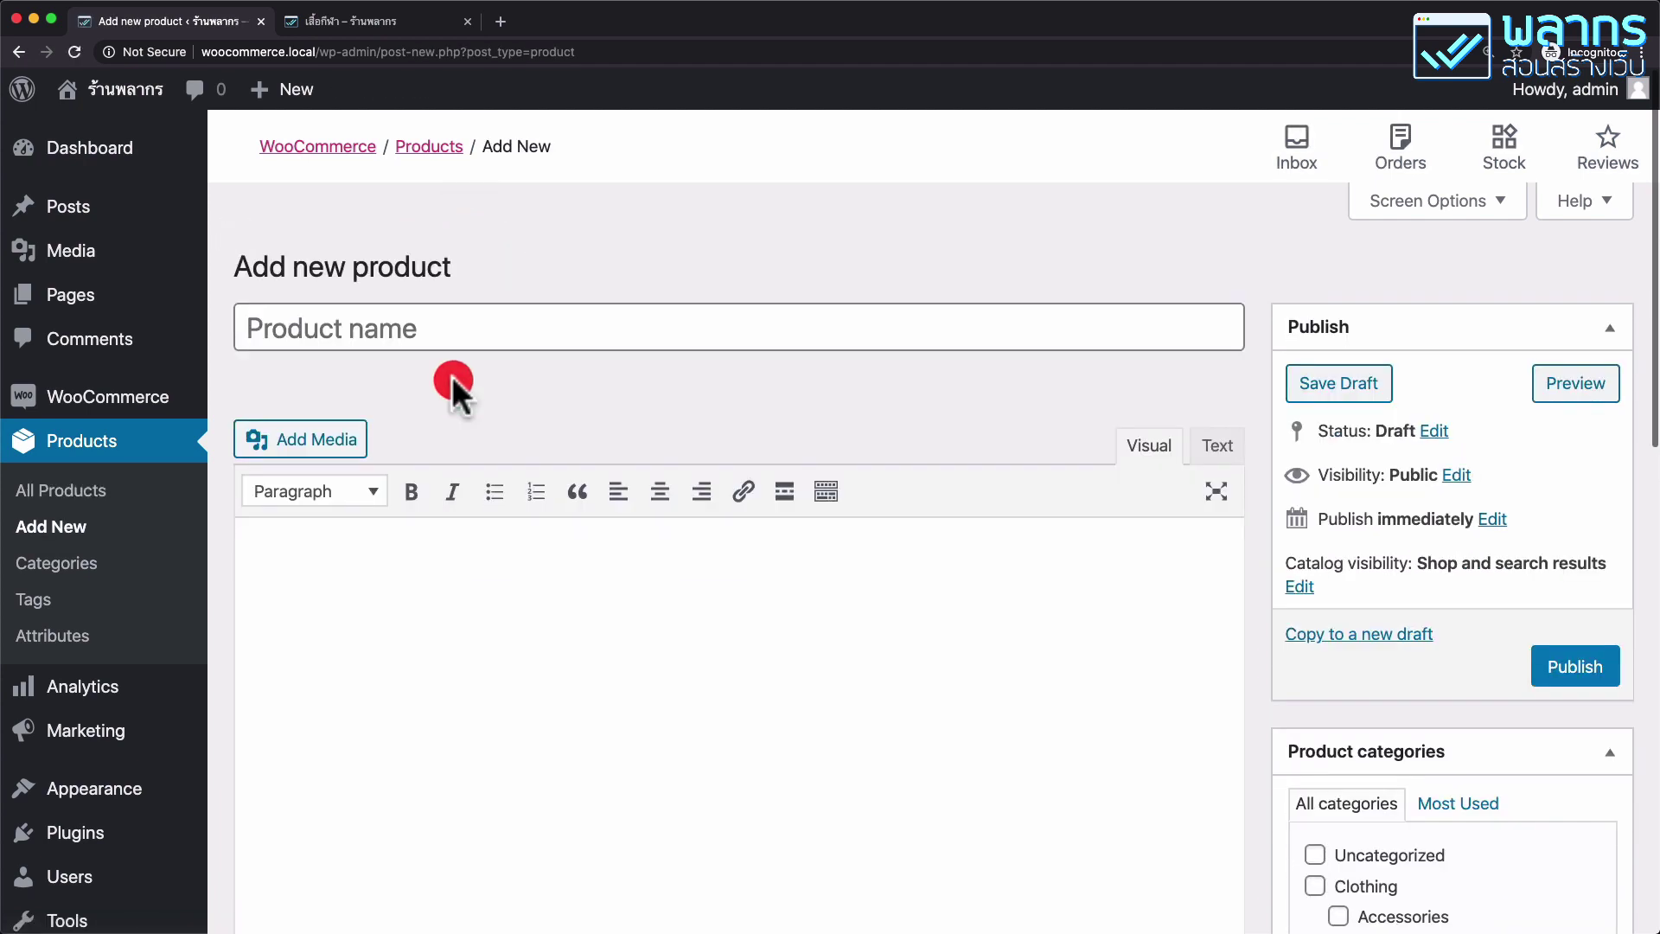
left_click(522, 343)
type("บริการออกแบบเสื้อ")
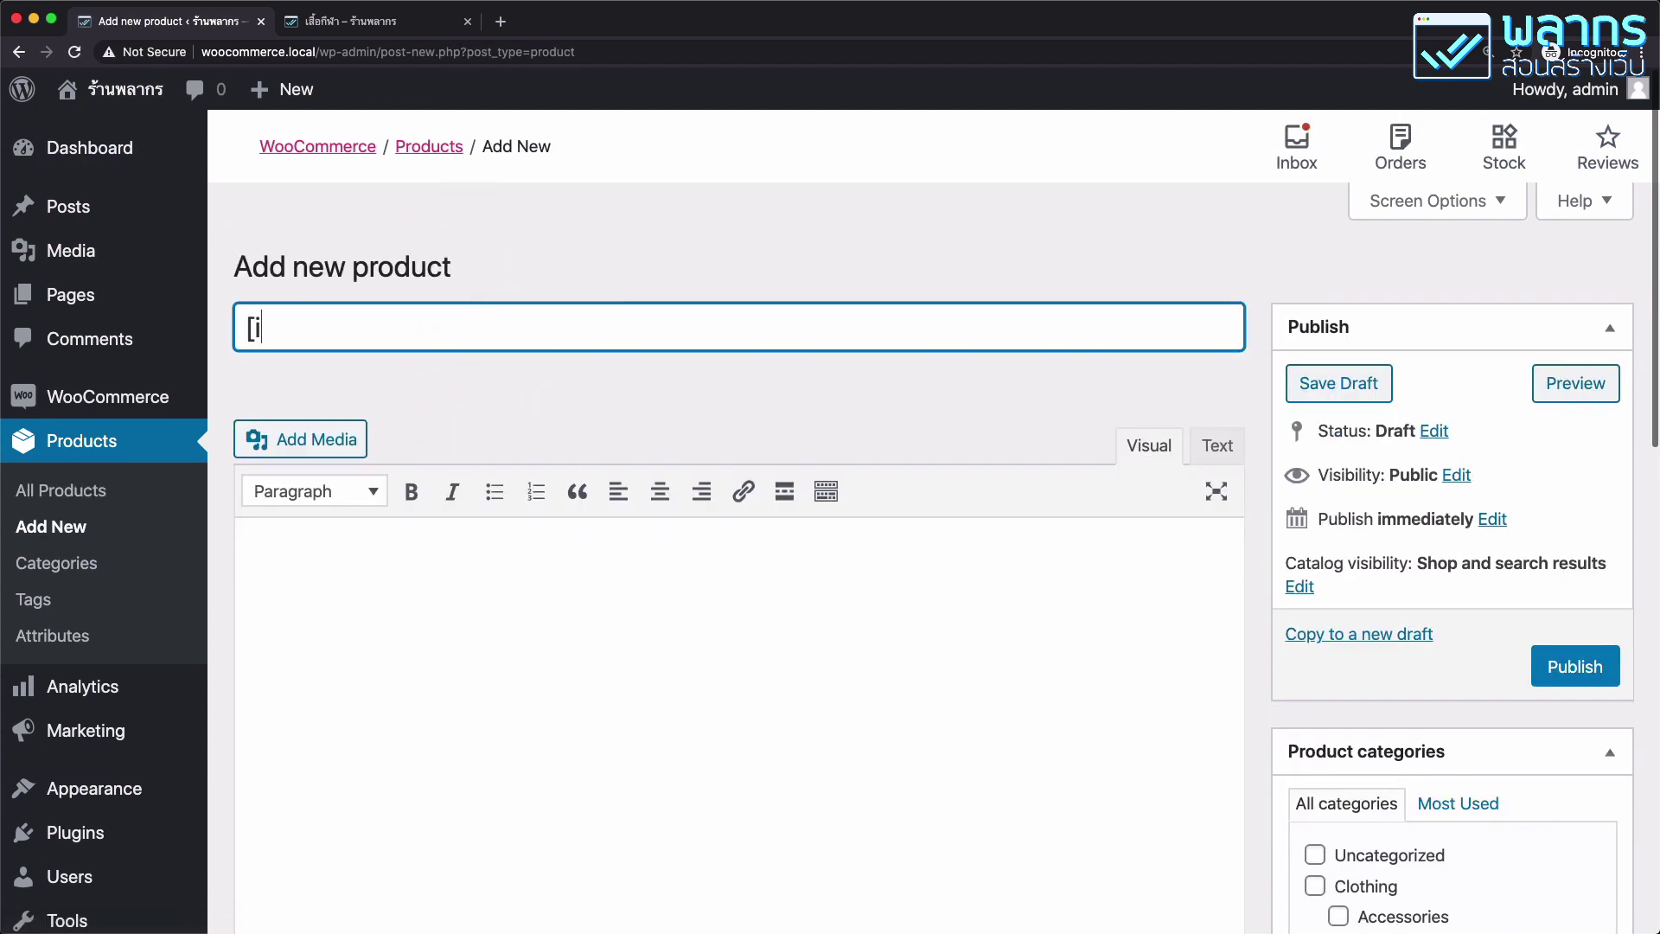
type("ผ้า")
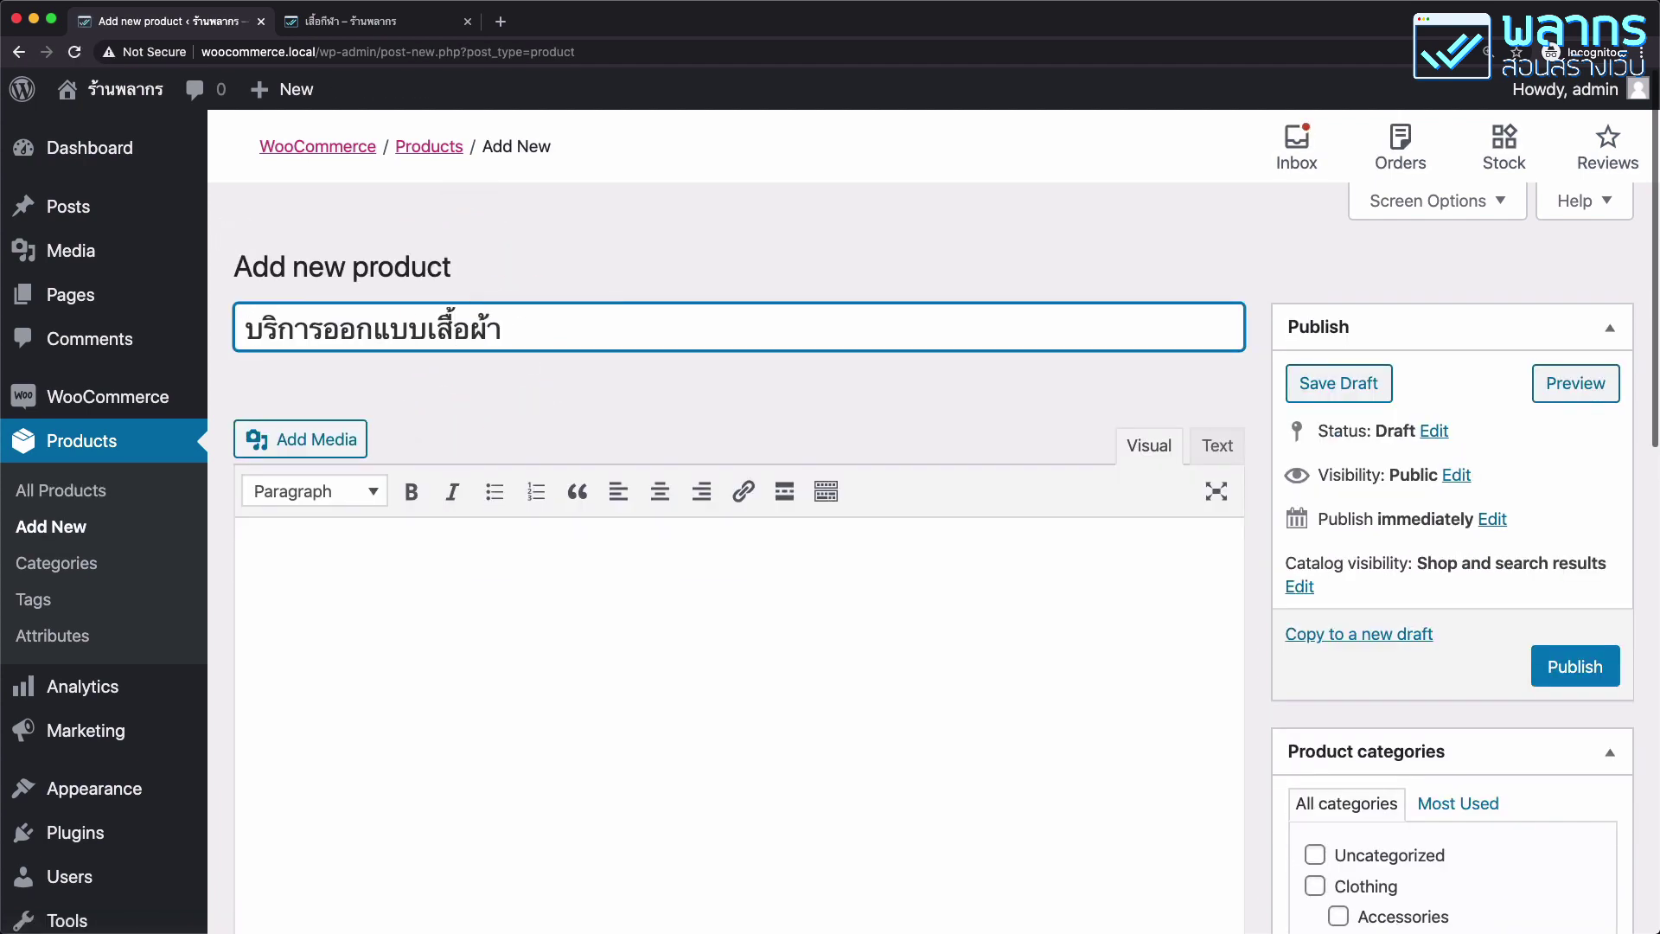
left_click(481, 563)
type("ค่า")
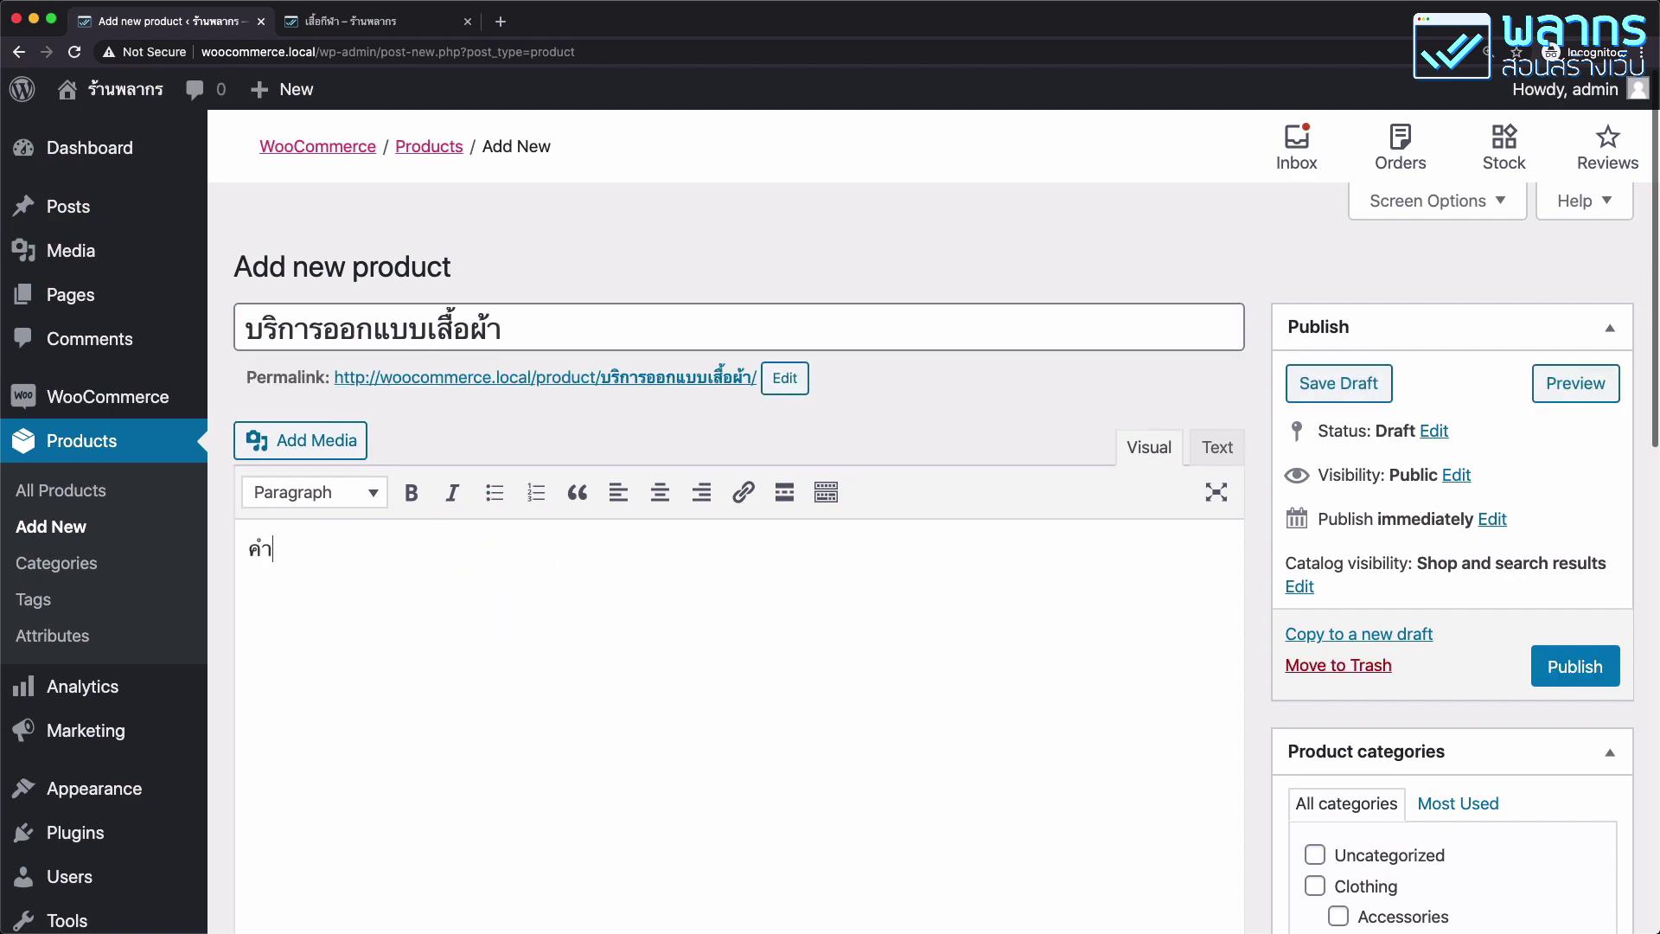
type("ออกแบบเสื้อผ้า")
Mark the product as Virtual and set its regular price to 5999.
scroll(479, 562, "down", 6)
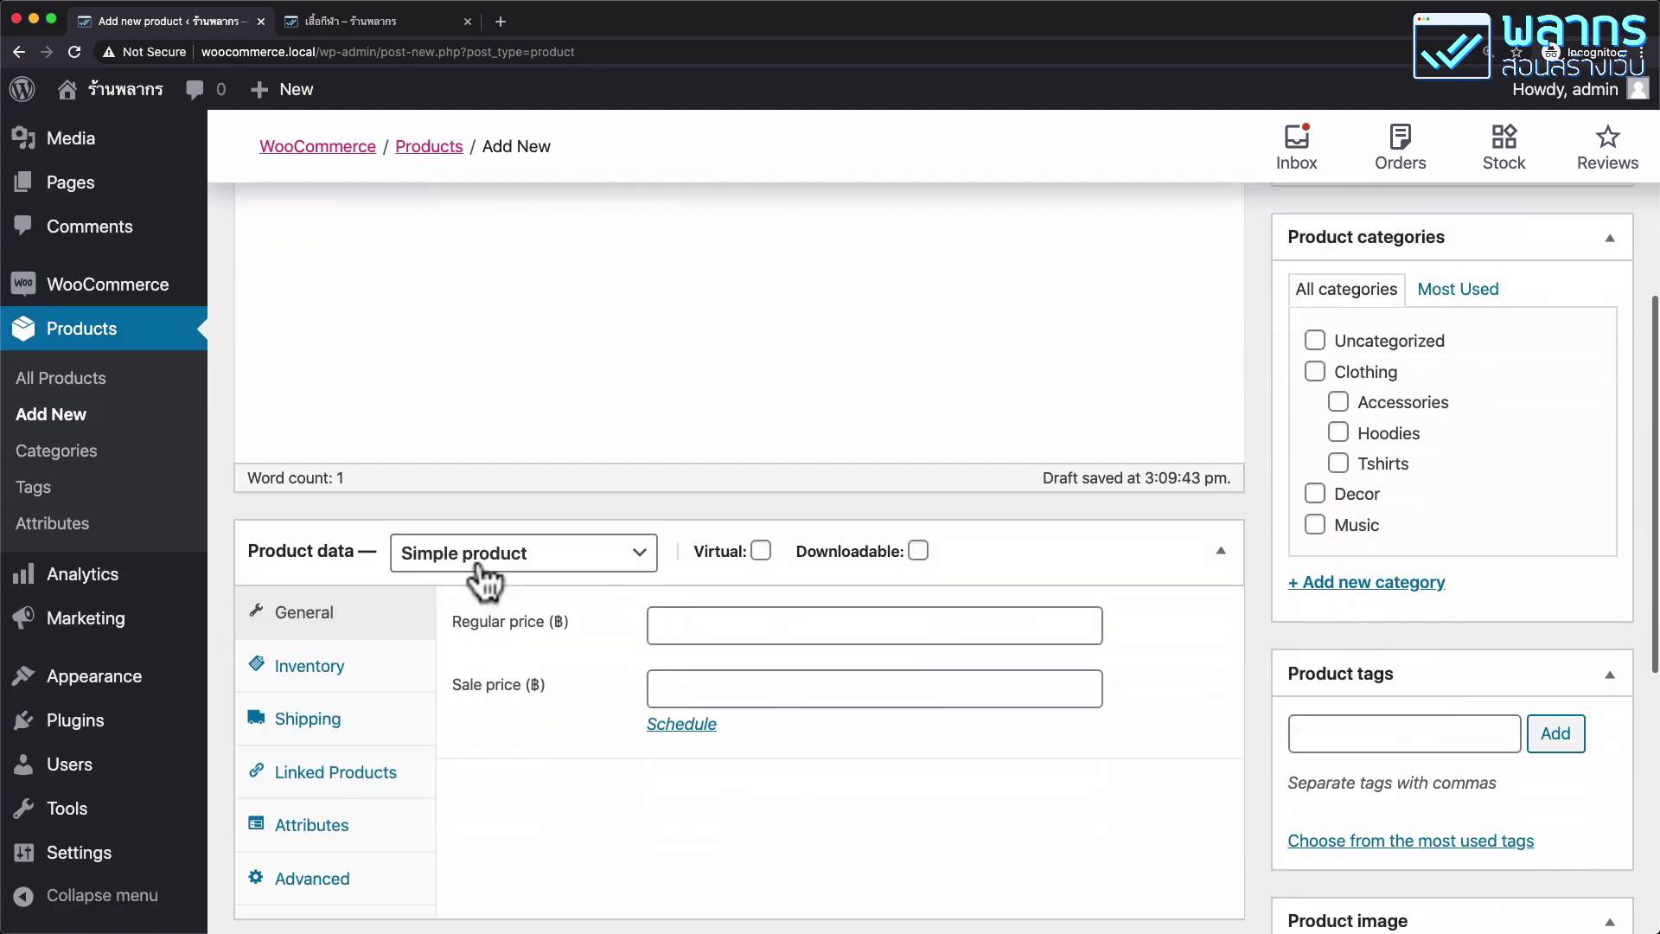
scroll(481, 578, "down", 1)
scroll(484, 581, "down", 1)
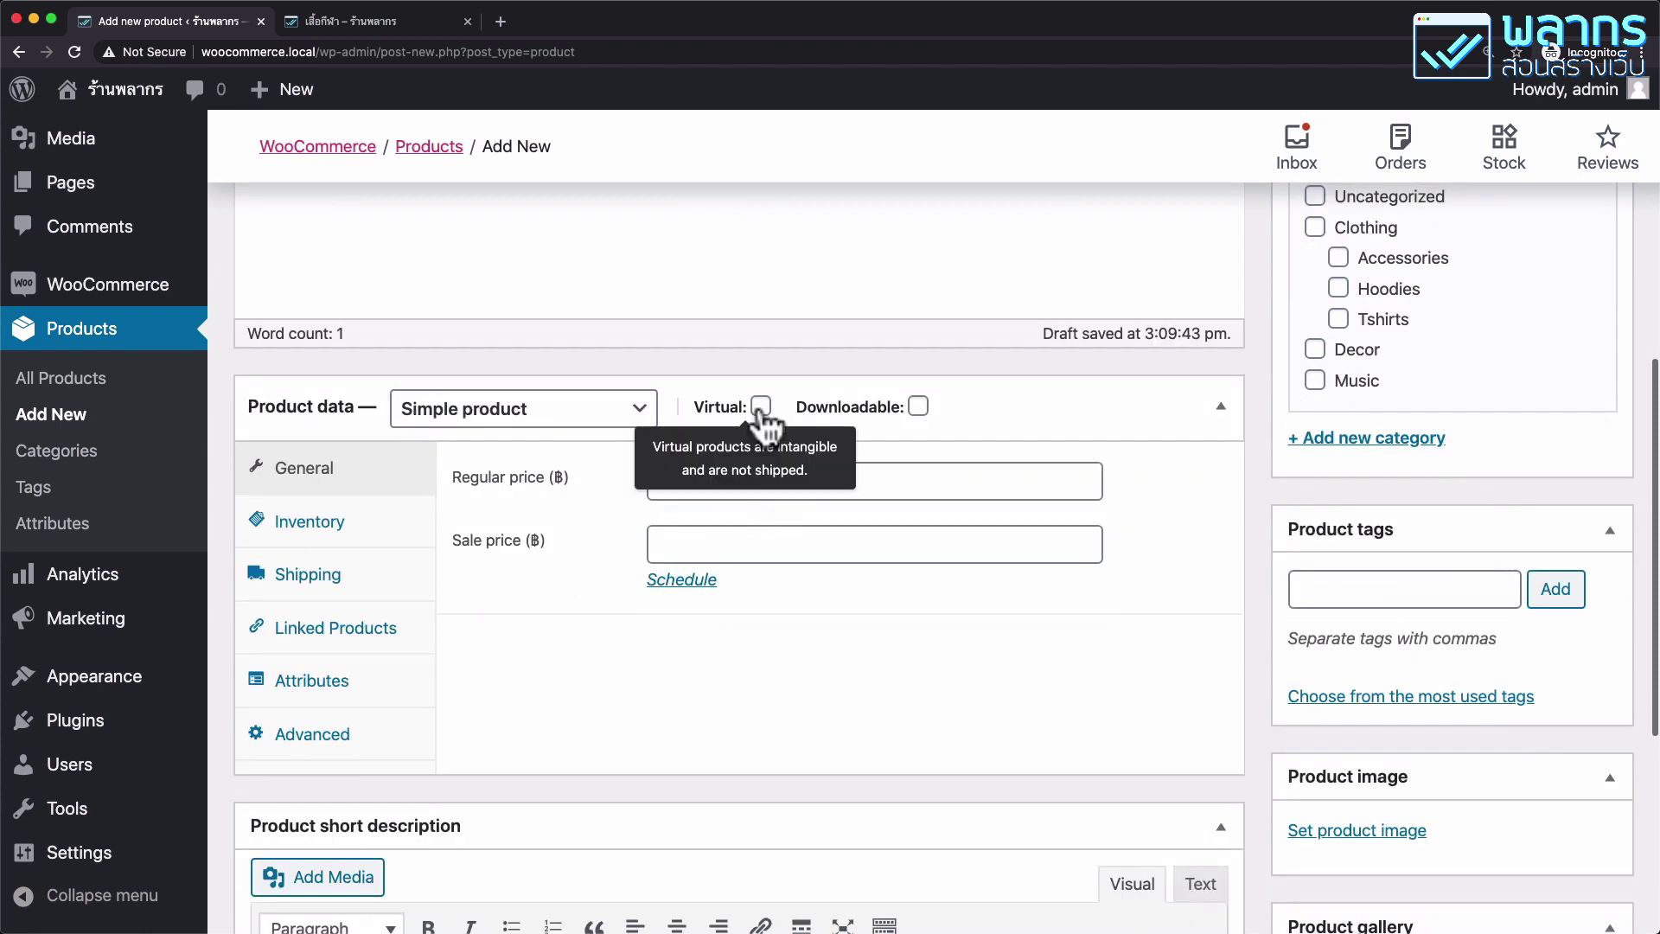
left_click(399, 584)
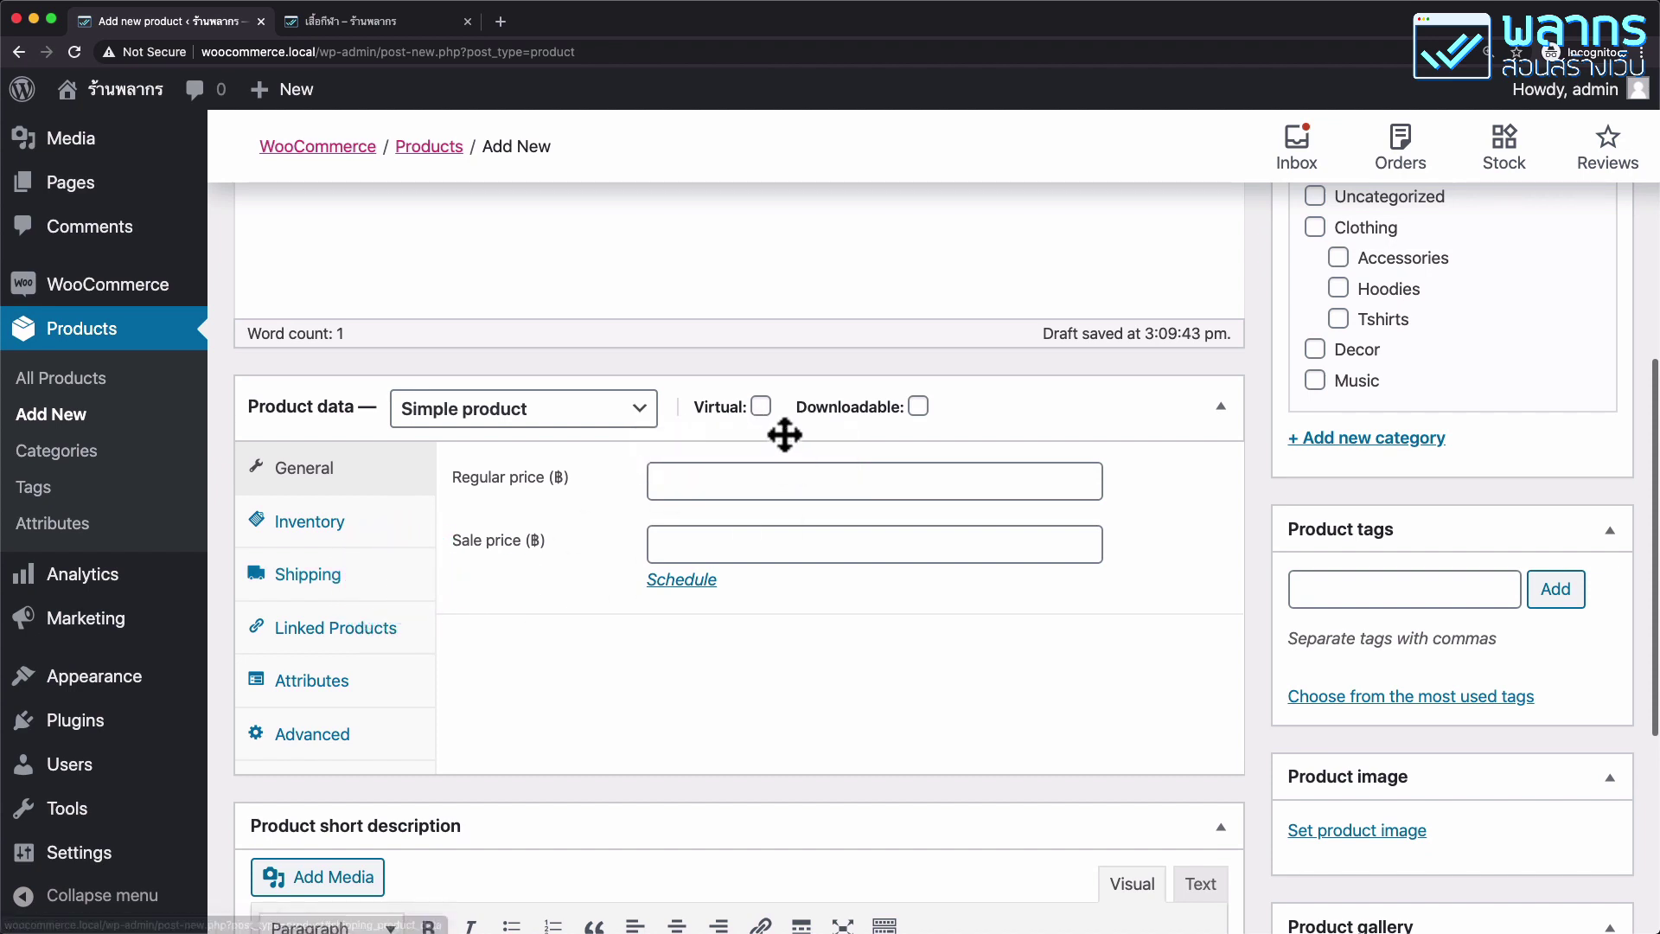
left_click(761, 407)
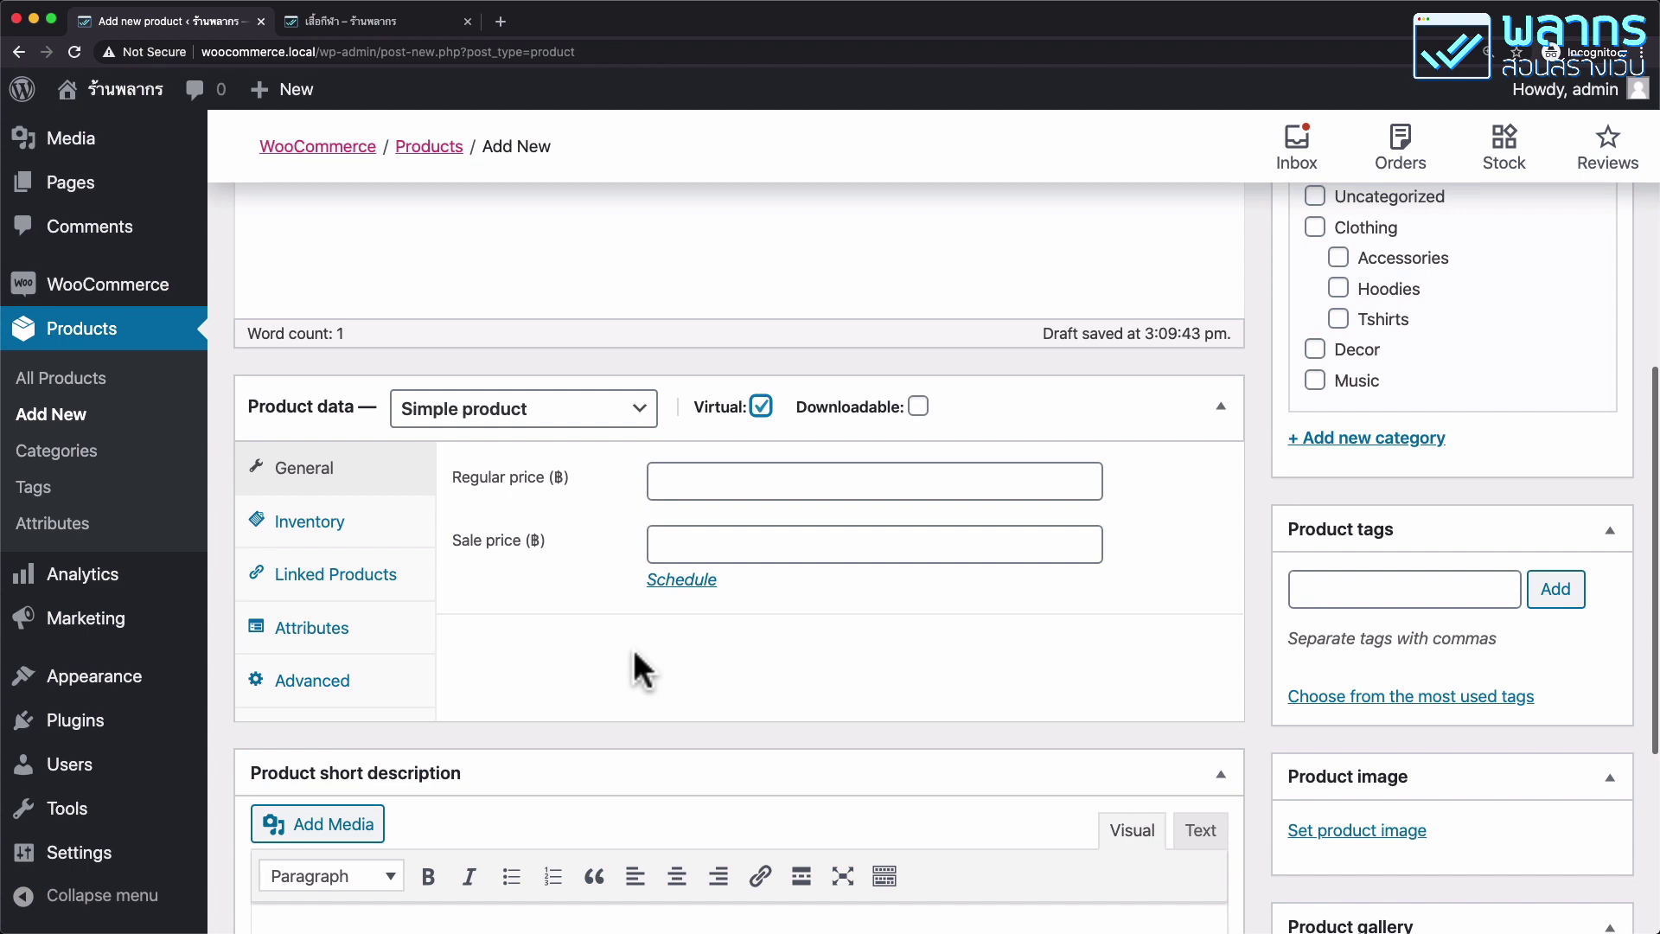
left_click(711, 485)
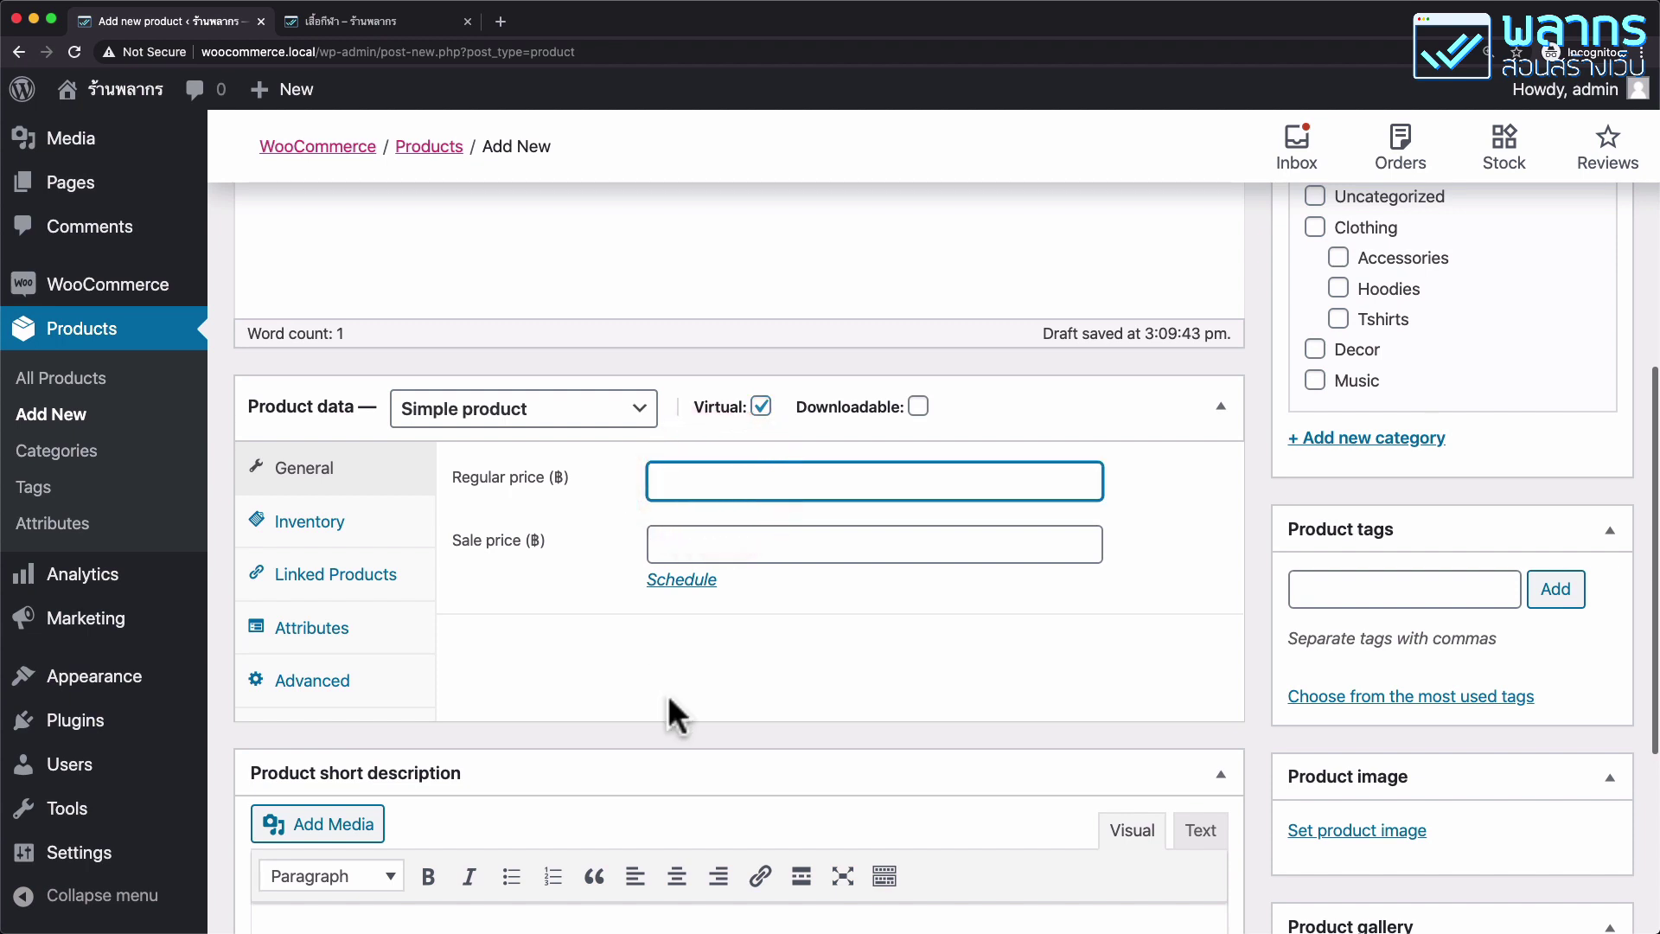
type("5999")
Review the Inventory, Linked Products and Attributes tabs, then return to General.
left_click(380, 523)
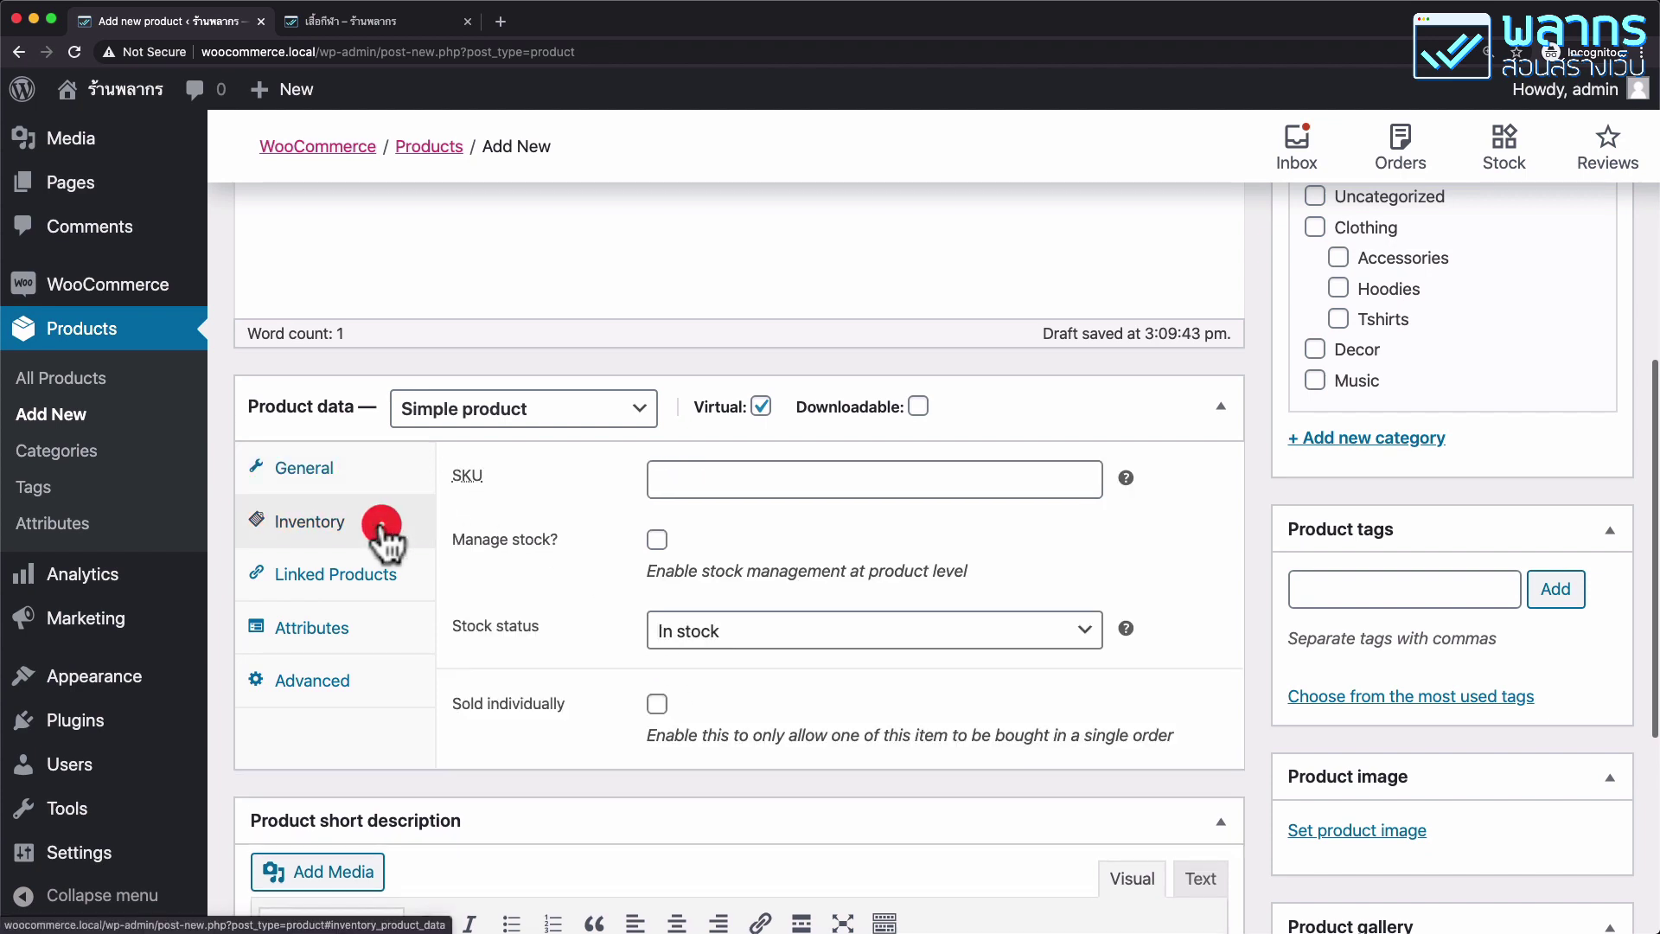
left_click(402, 592)
left_click(394, 629)
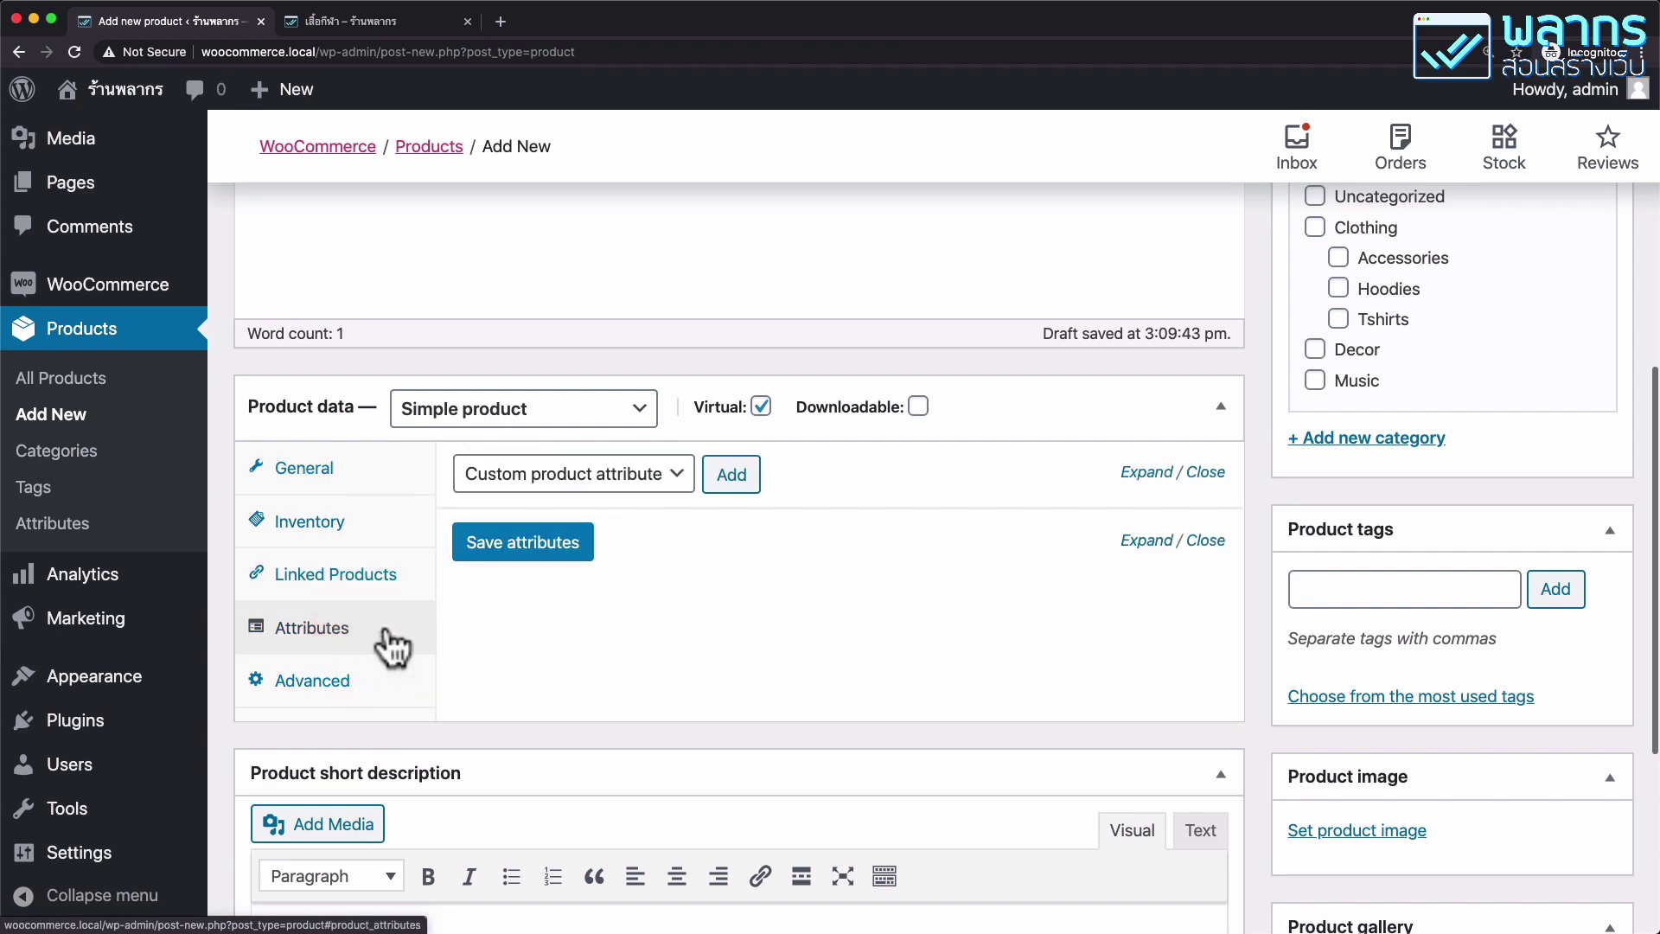
left_click(368, 468)
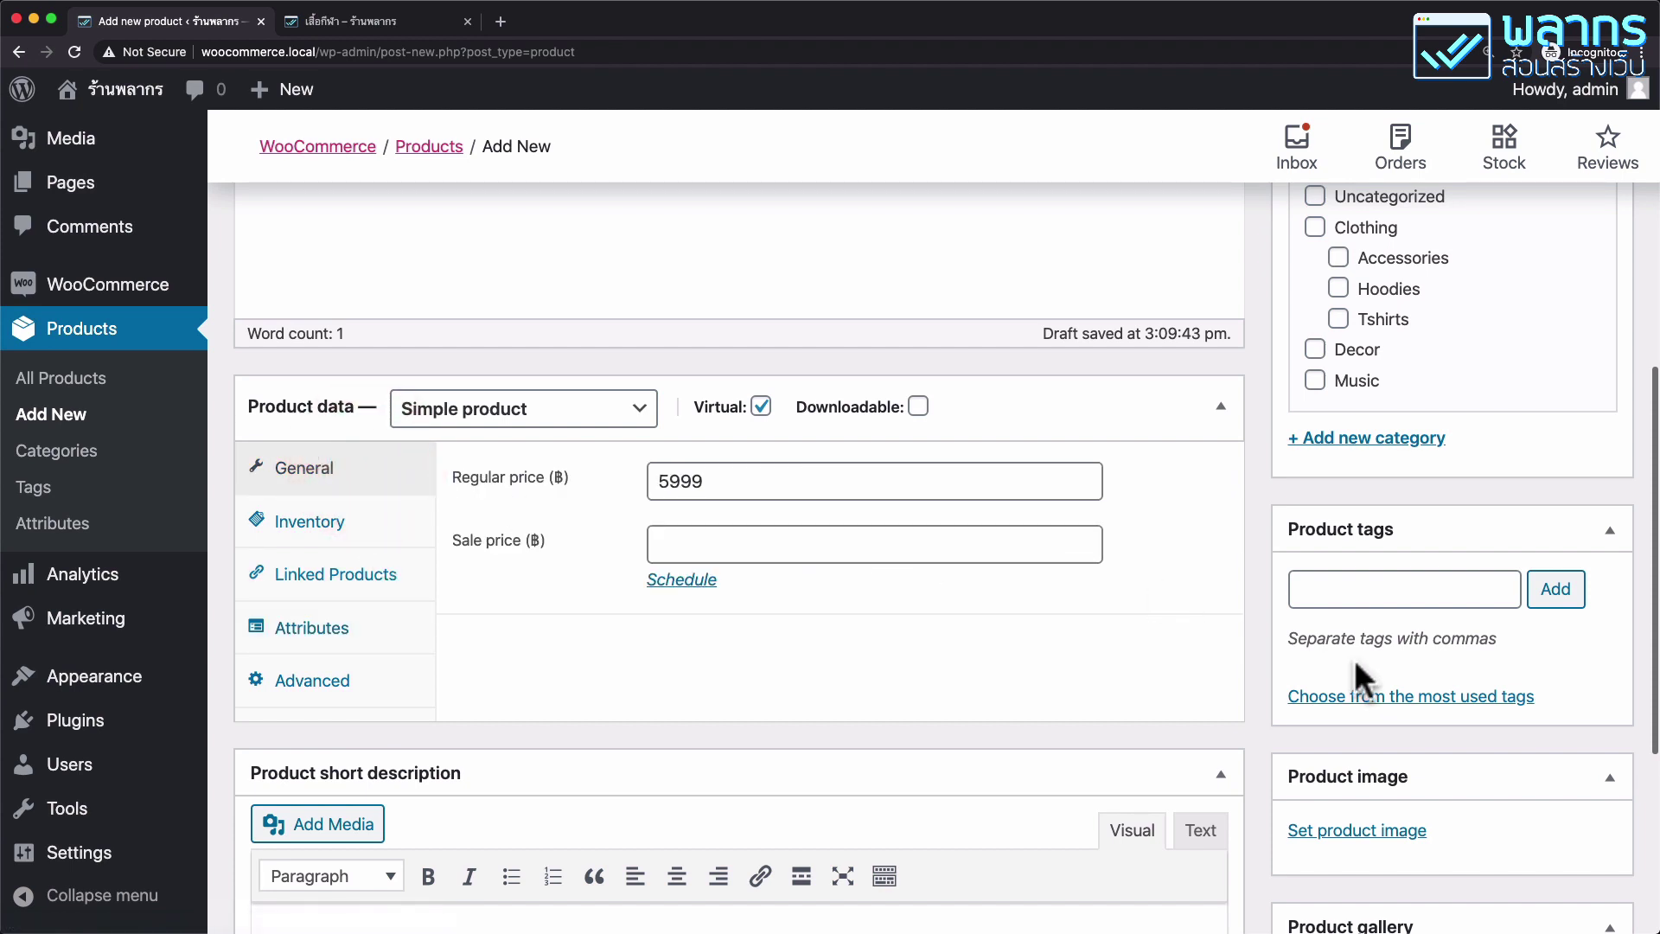
scroll(1354, 659, "down", 5)
Set the blue-and-white raglan shirt picture as the product image.
left_click(1383, 443)
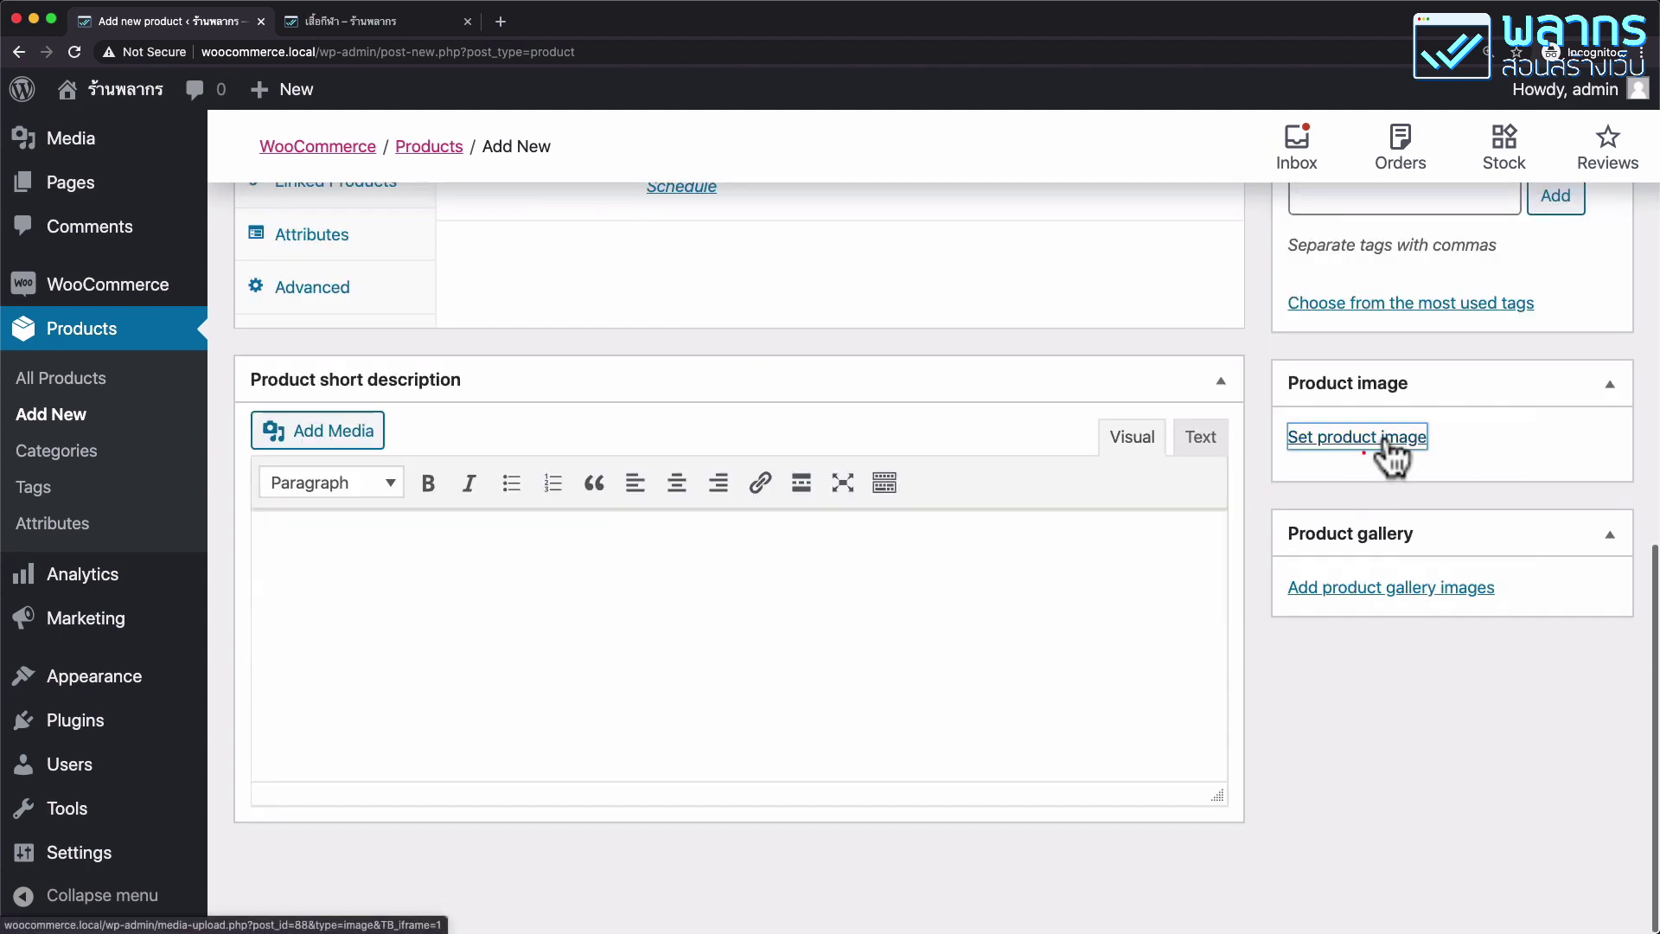
left_click(373, 445)
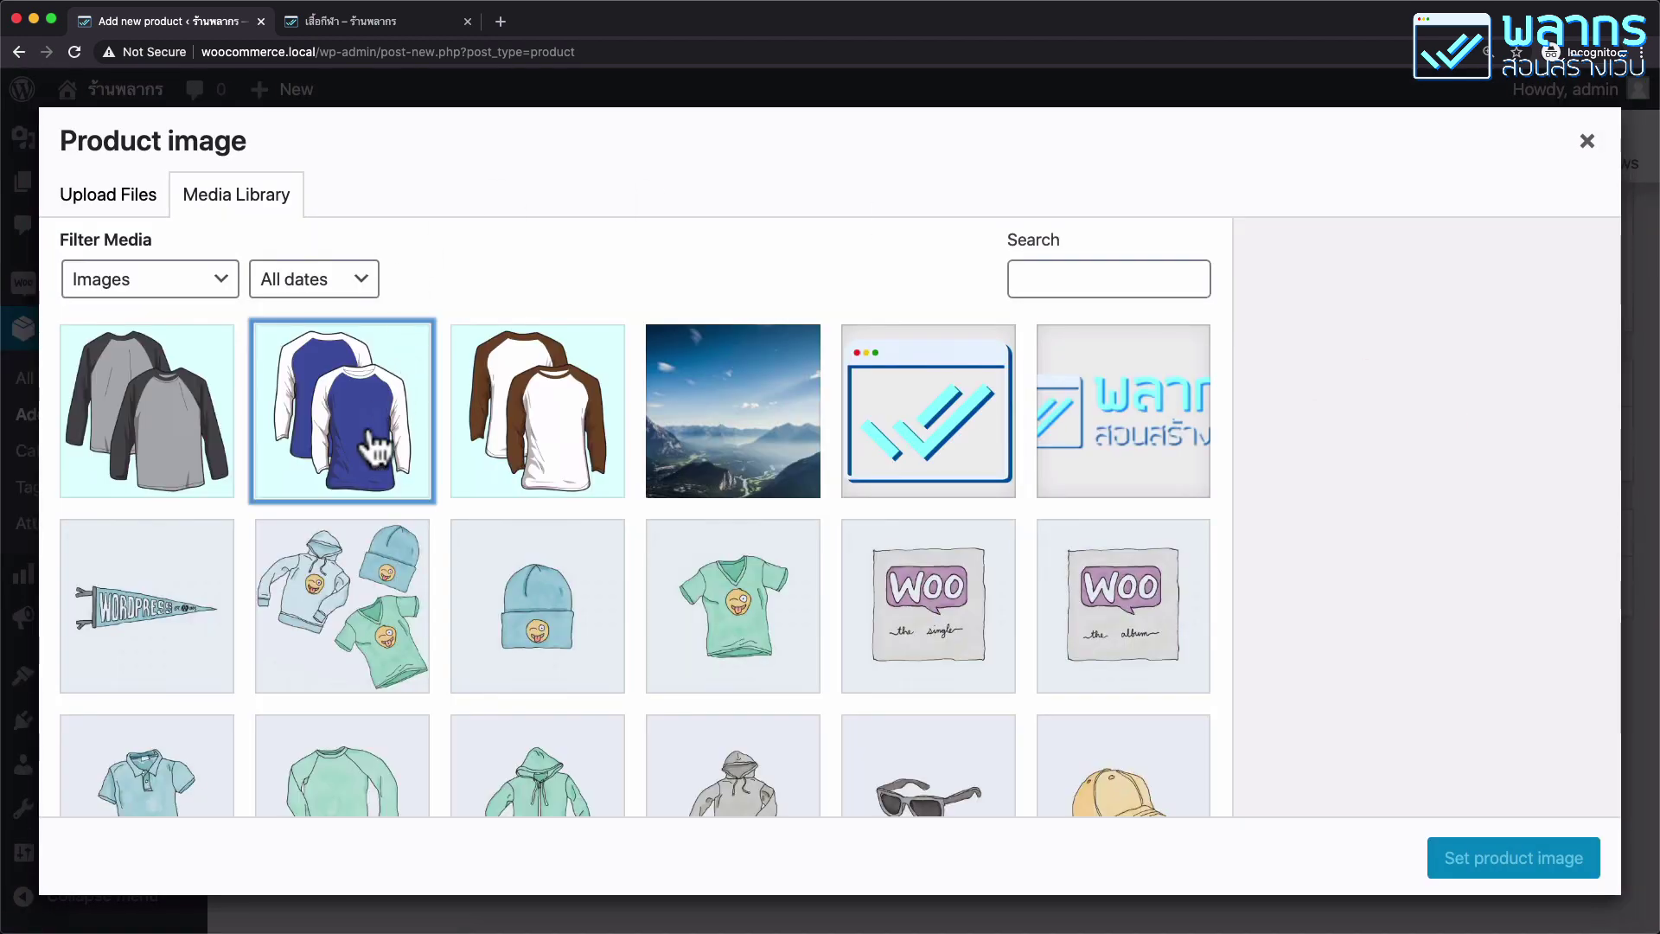
left_click(1547, 865)
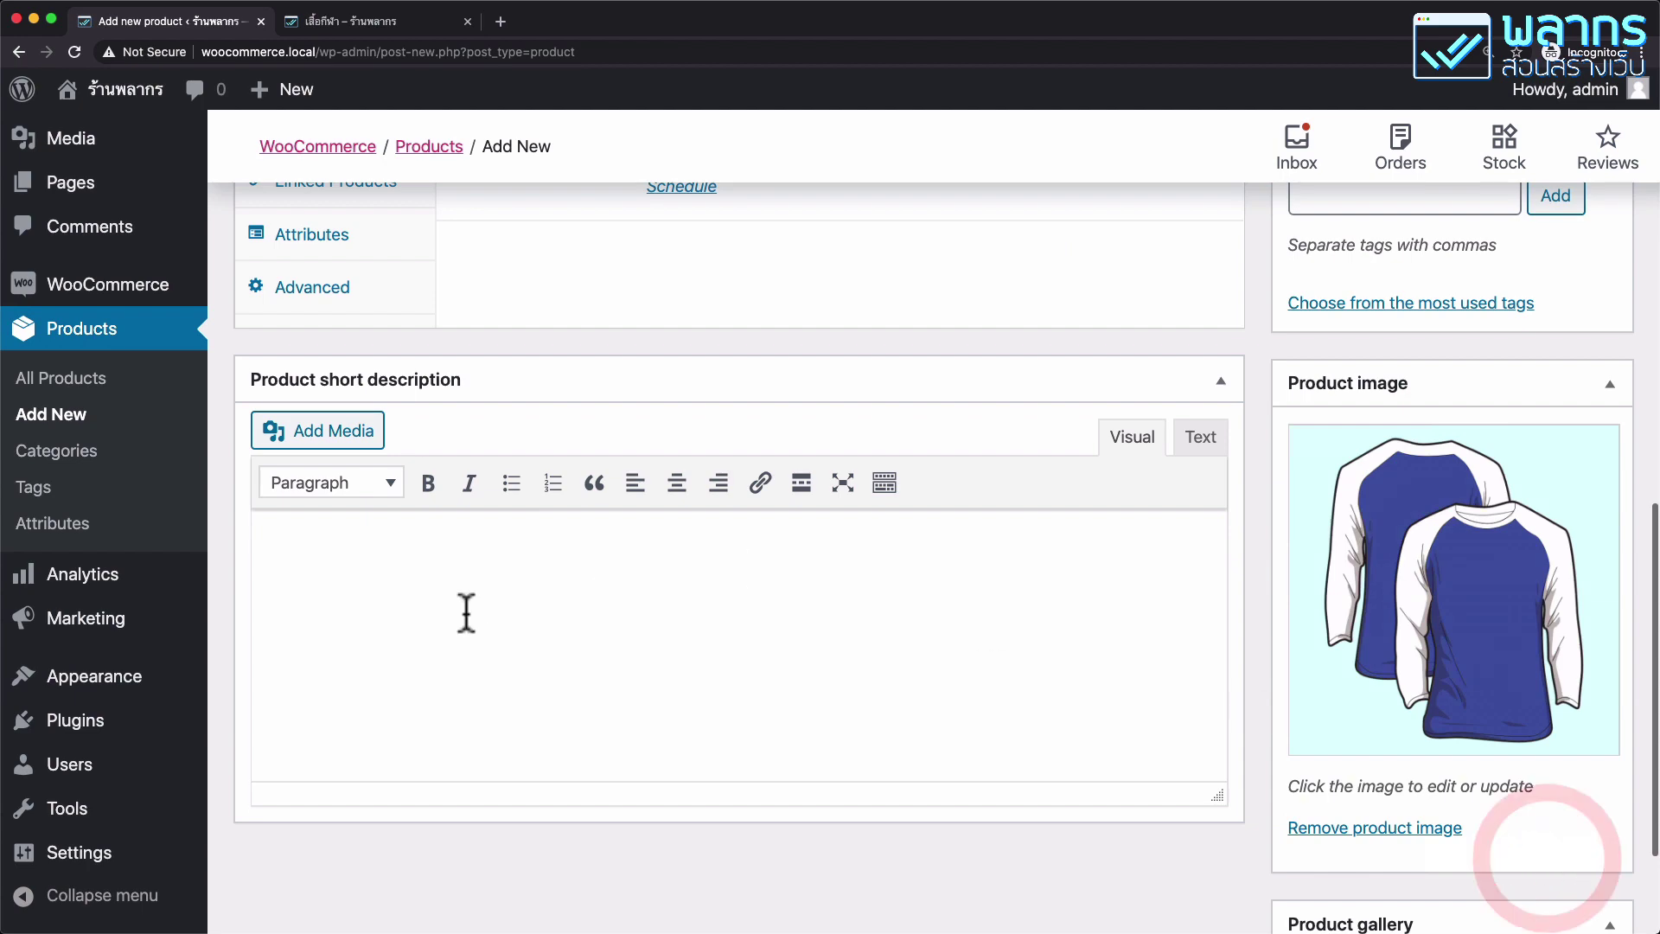
Add the short description คำอธิบายแบบสั้น.
left_click(467, 613)
type("คำ")
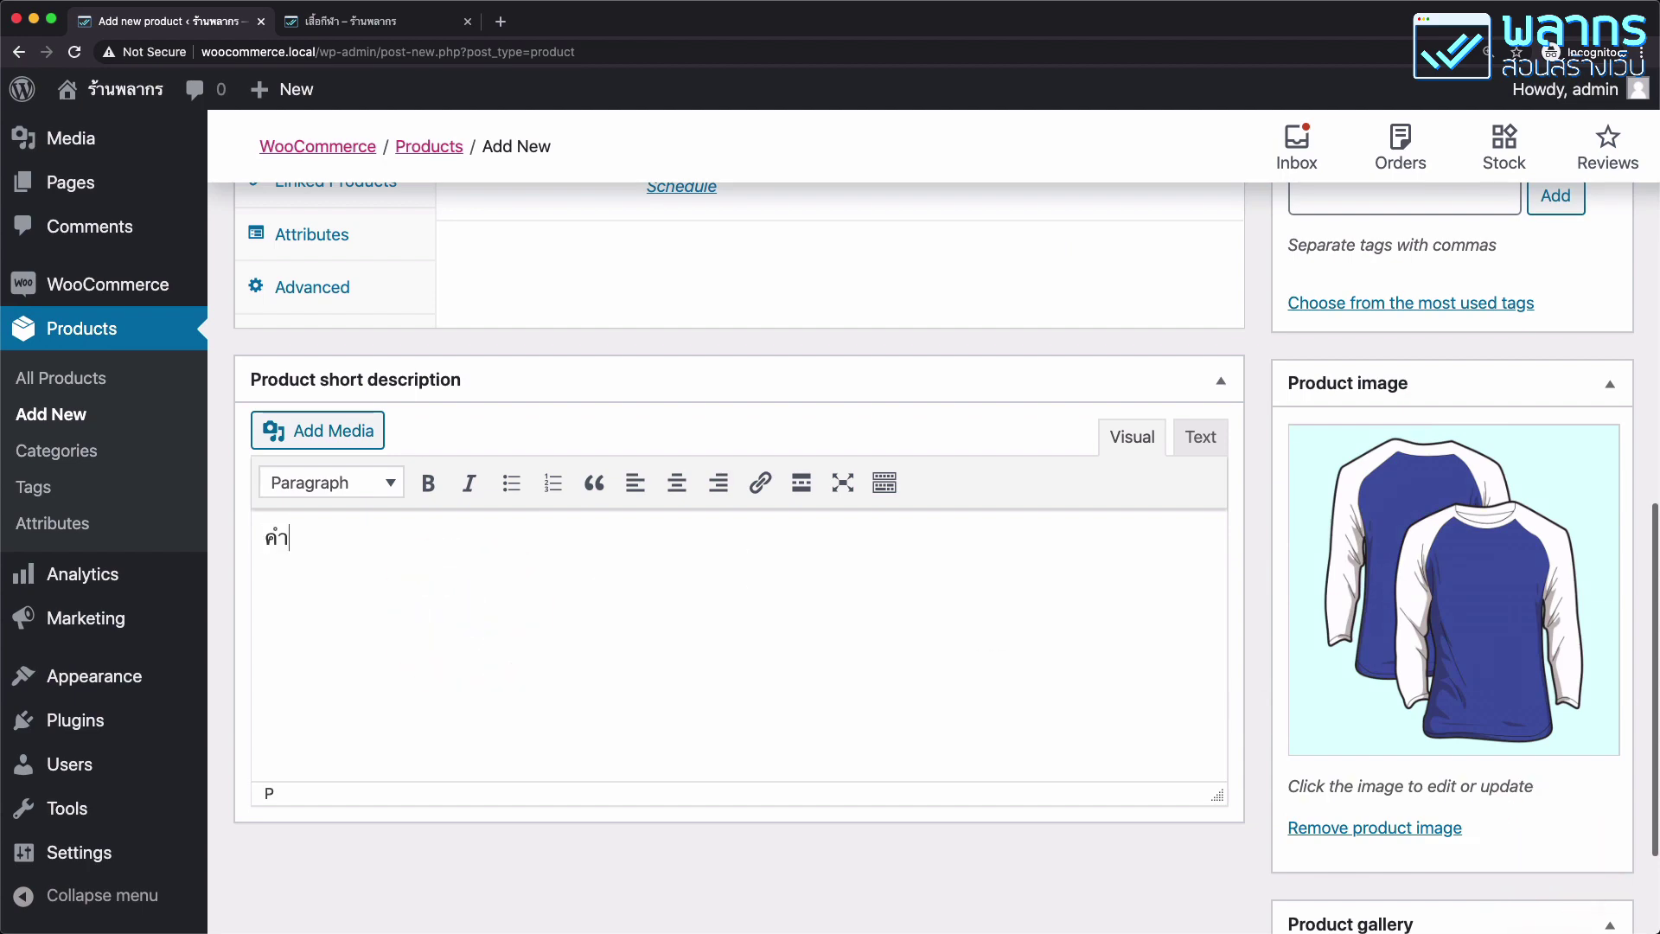
type("อธิบายแบบสั้น")
scroll(1449, 423, "up", 7)
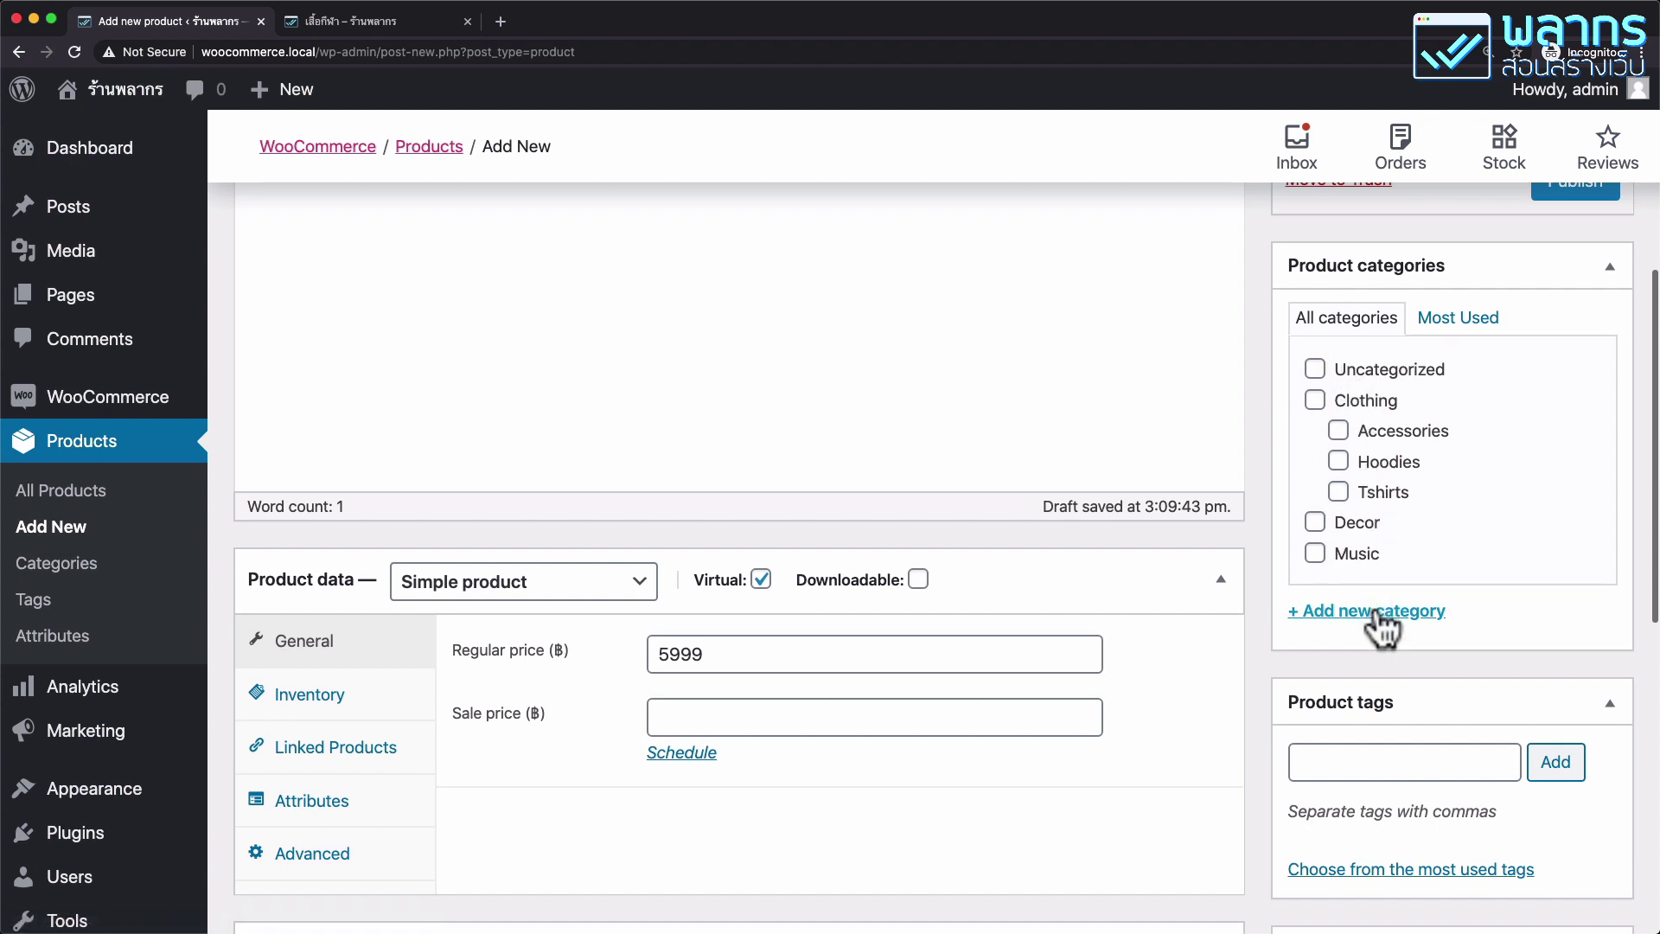
Create a Services category with no parent, assign it, and publish the product.
left_click(1375, 612)
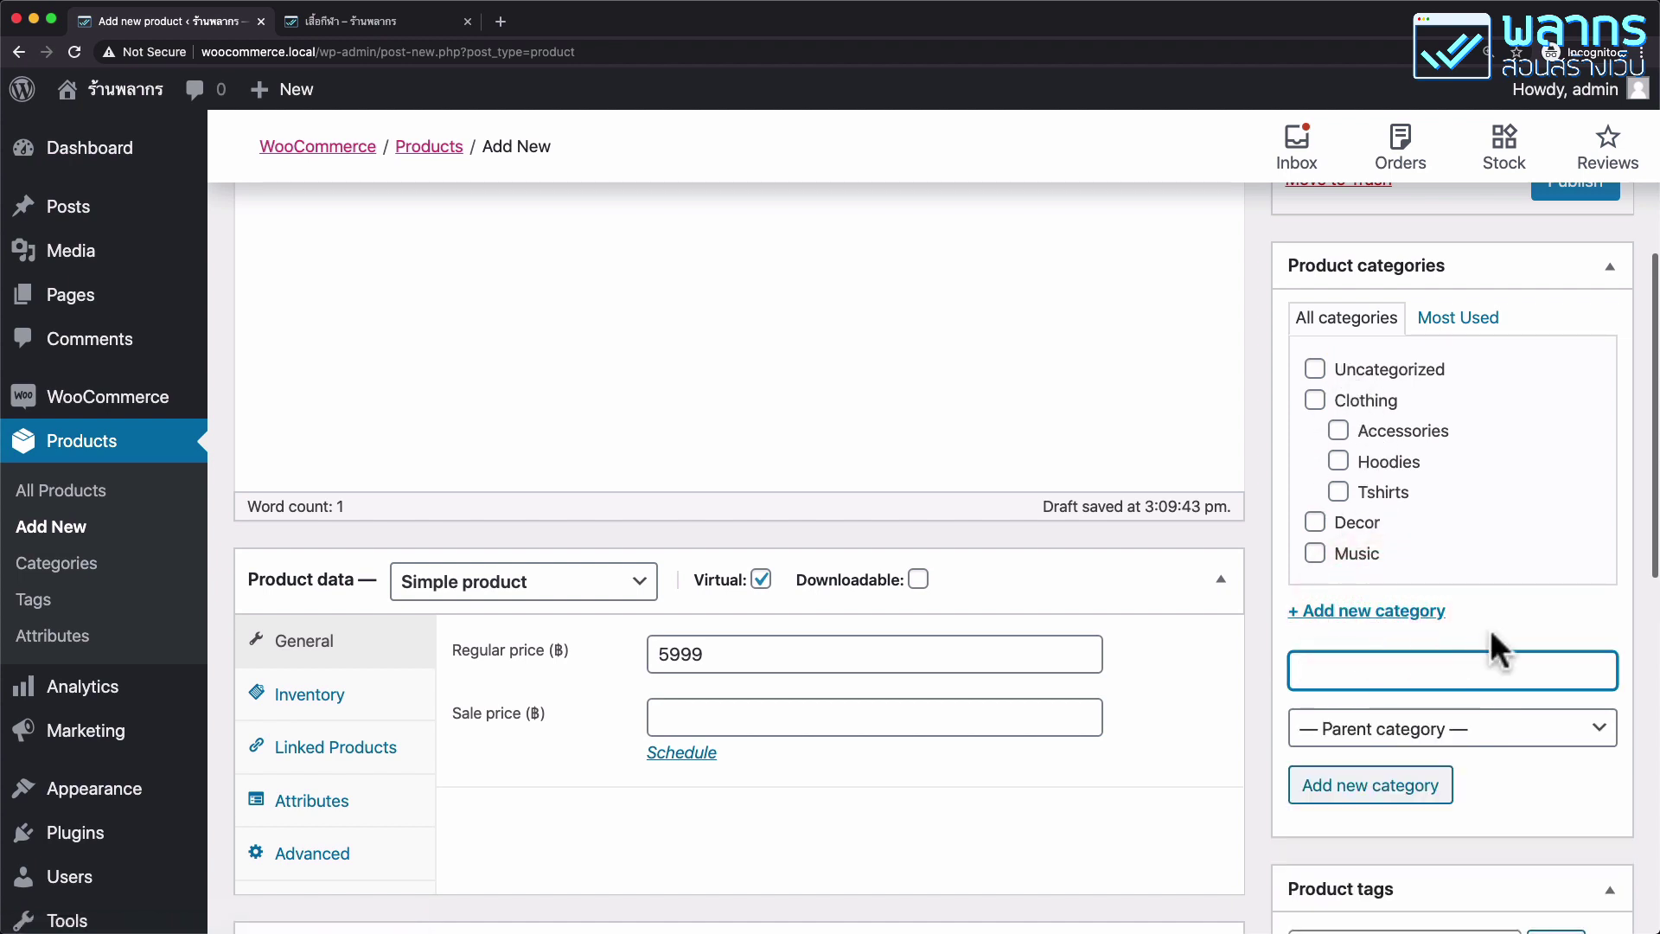
type("บริการ")
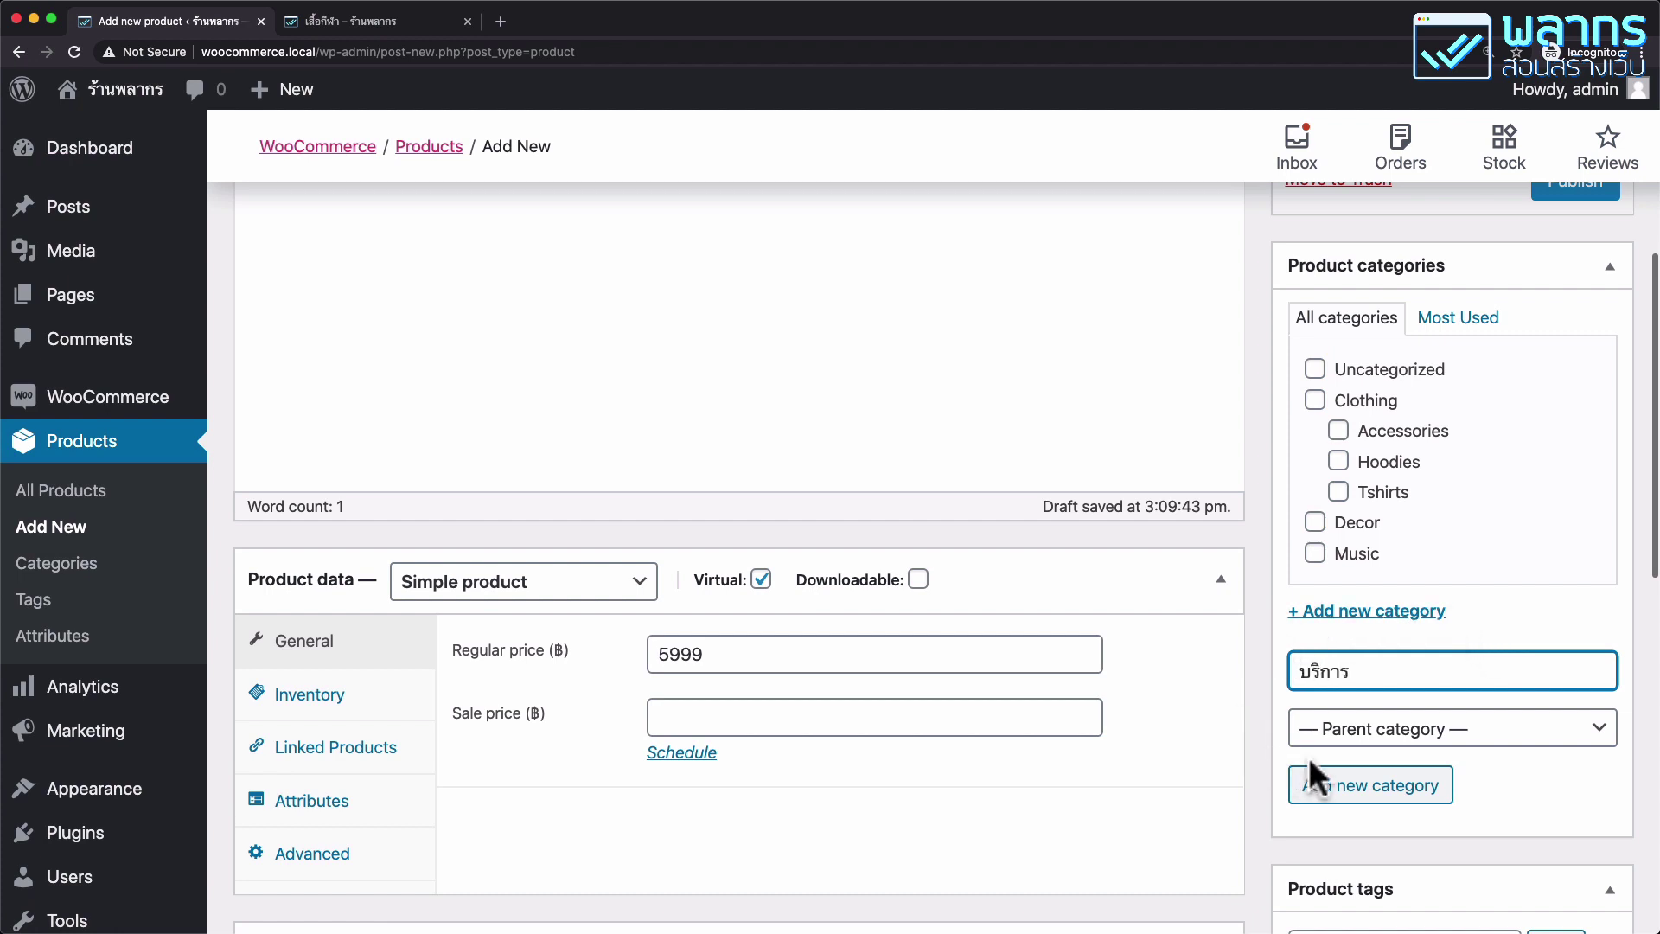
left_click(1428, 734)
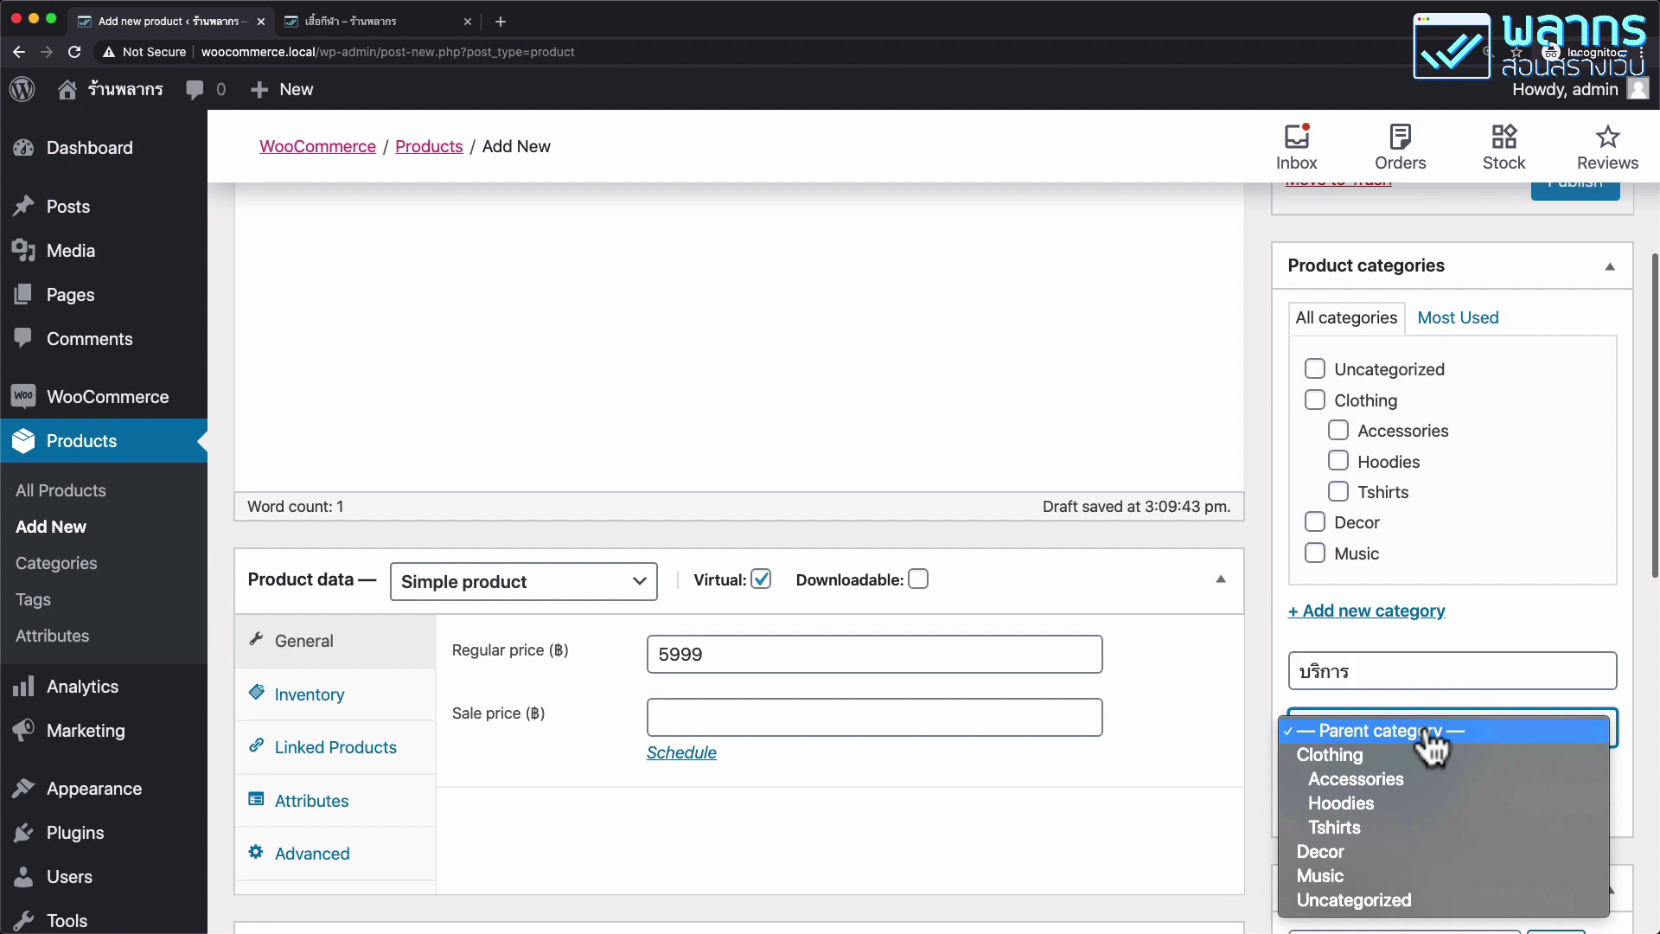
left_click(1282, 640)
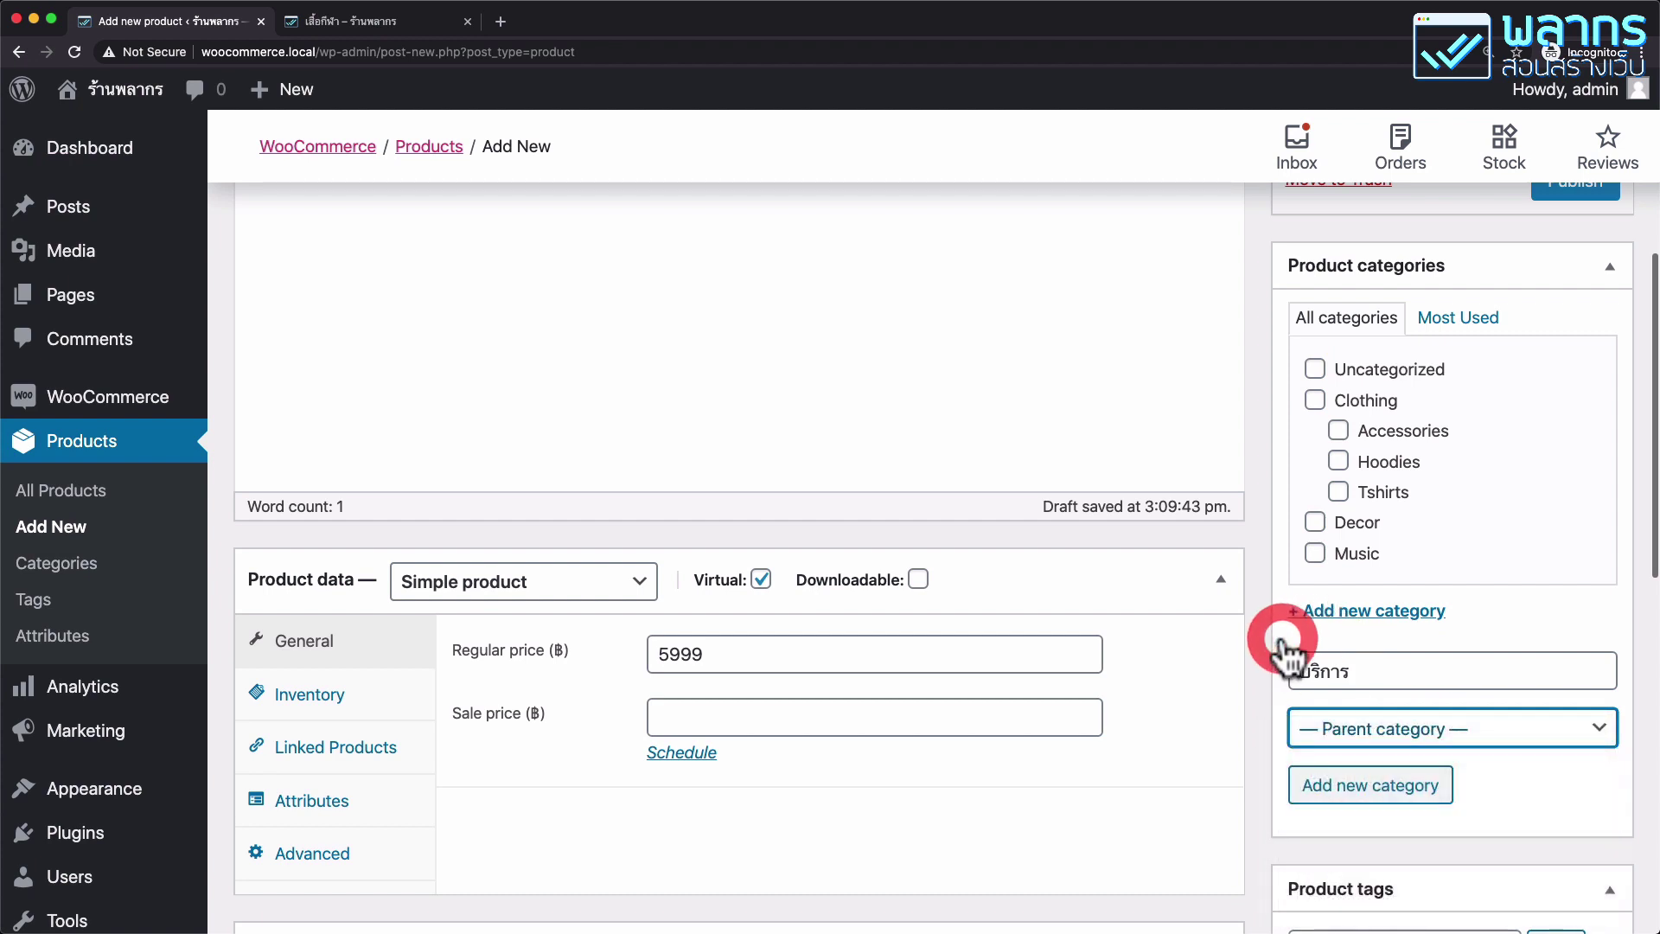
double_click(1361, 667)
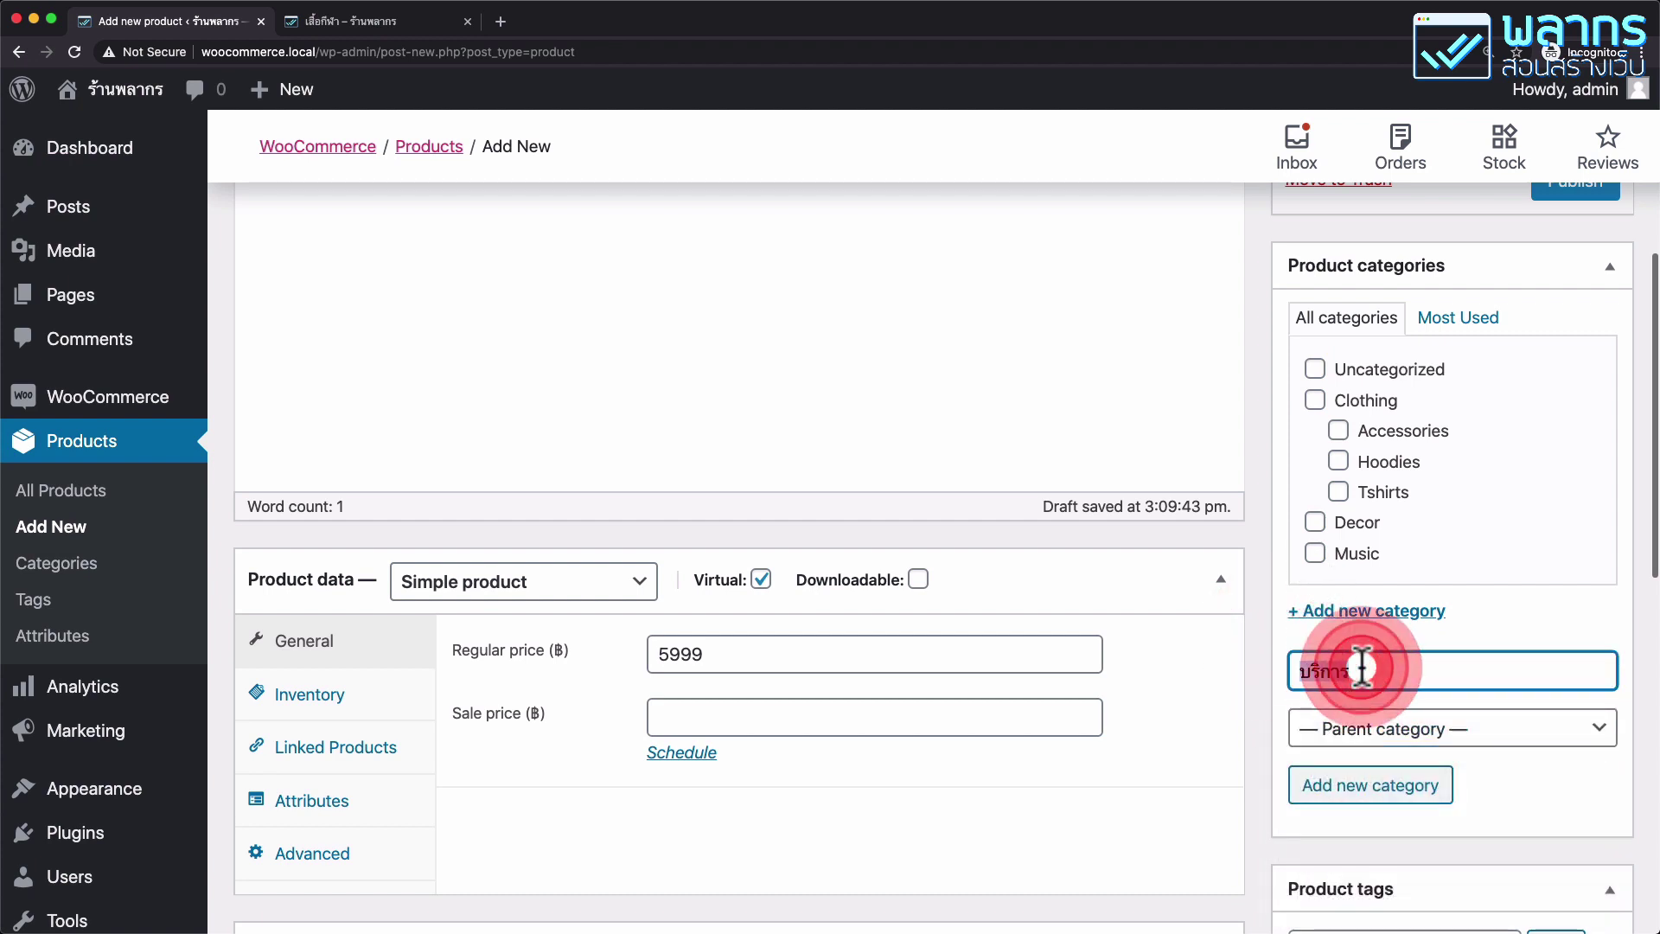
type("Services")
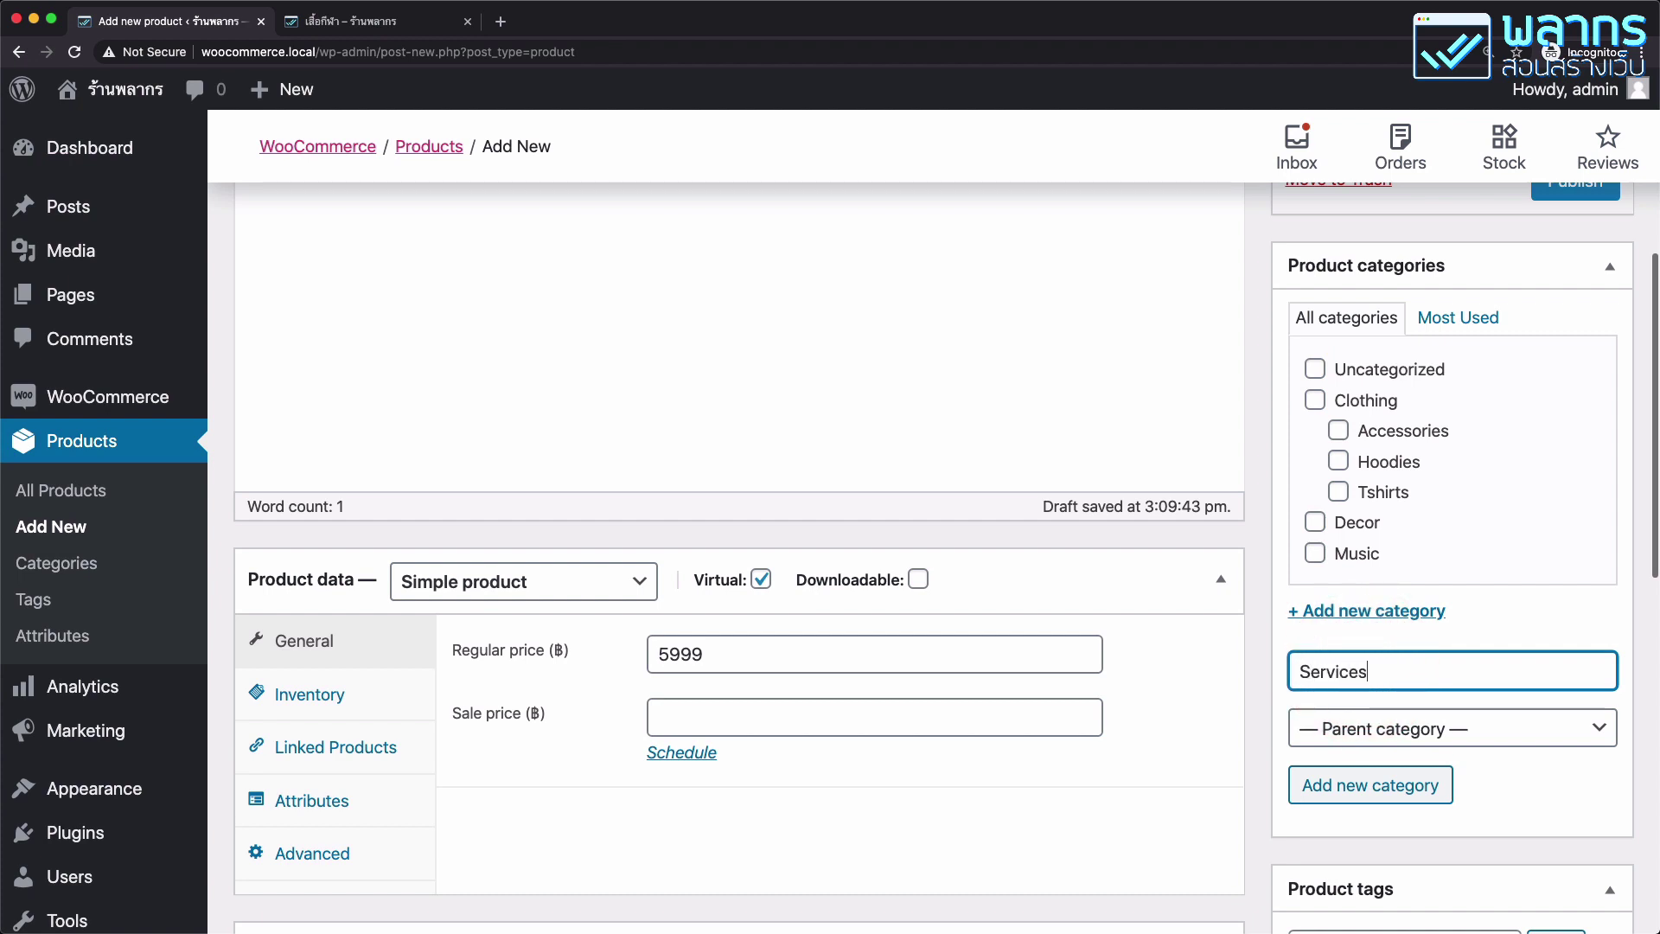
left_click(1401, 788)
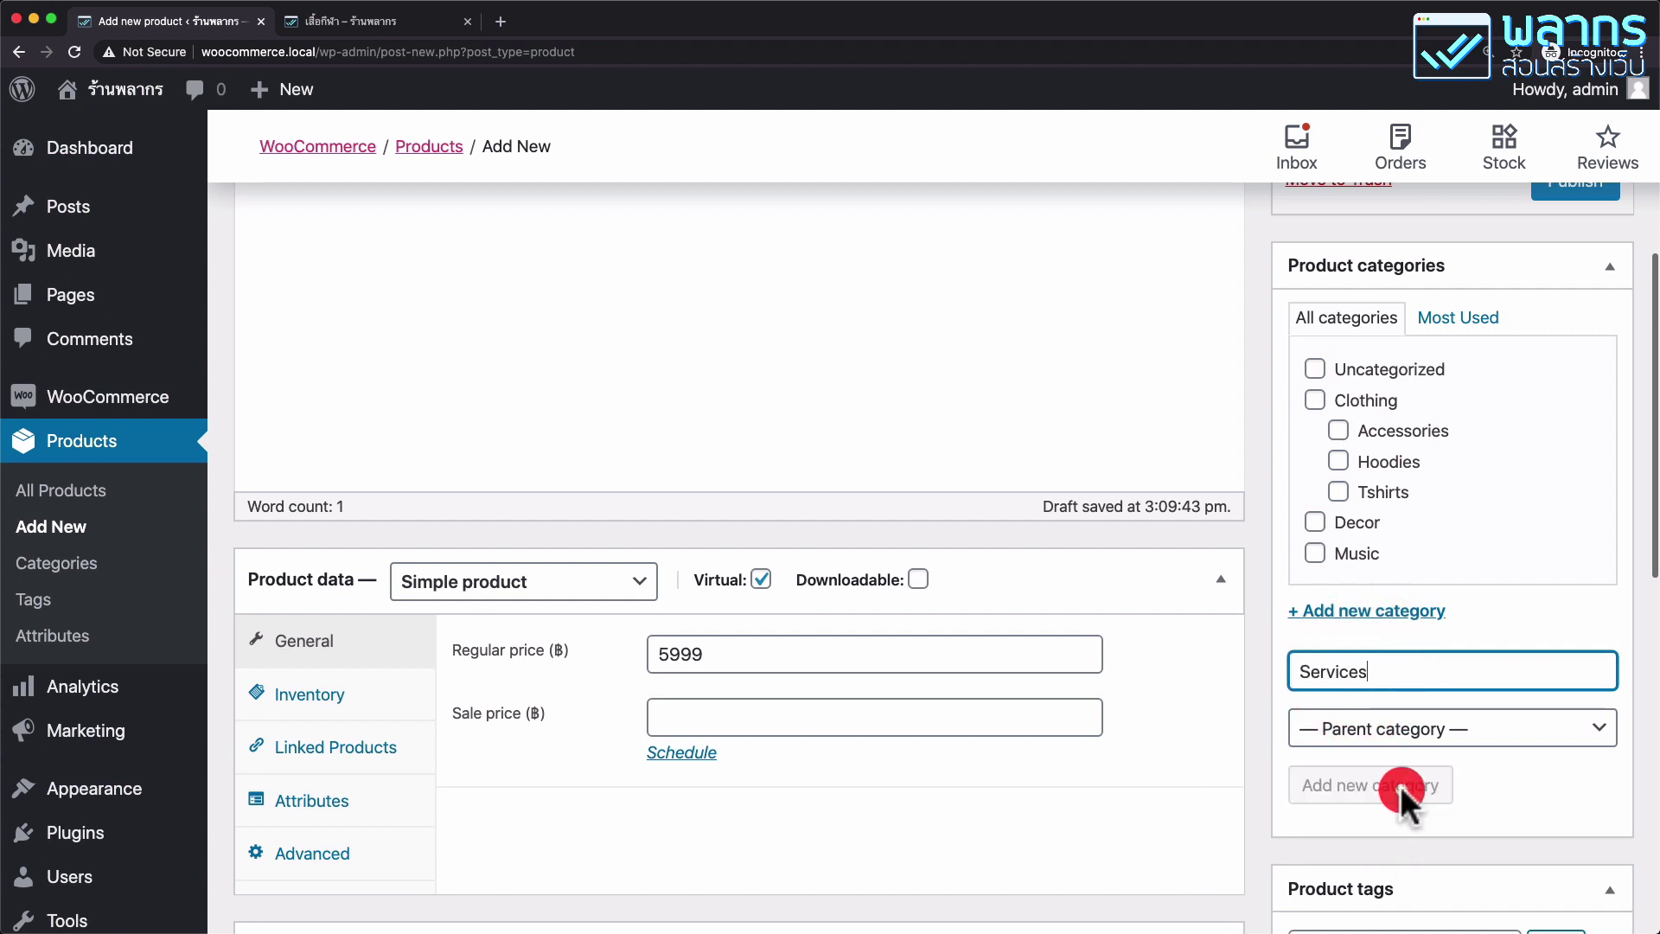
scroll(1493, 459, "up", 6)
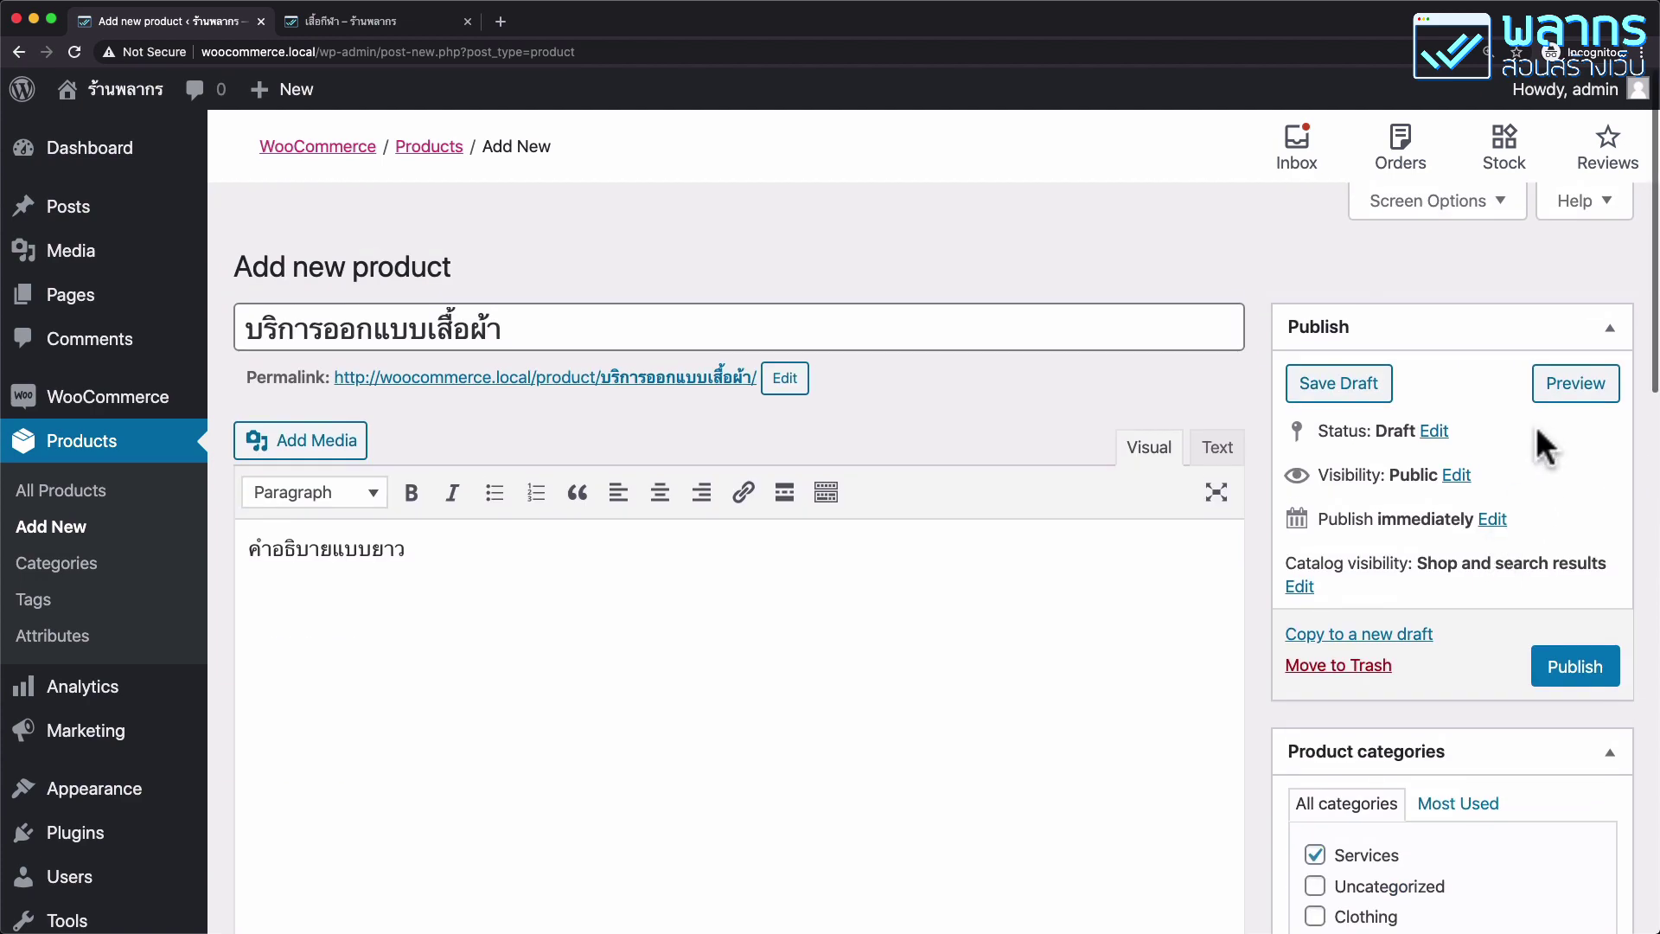
left_click(1572, 665)
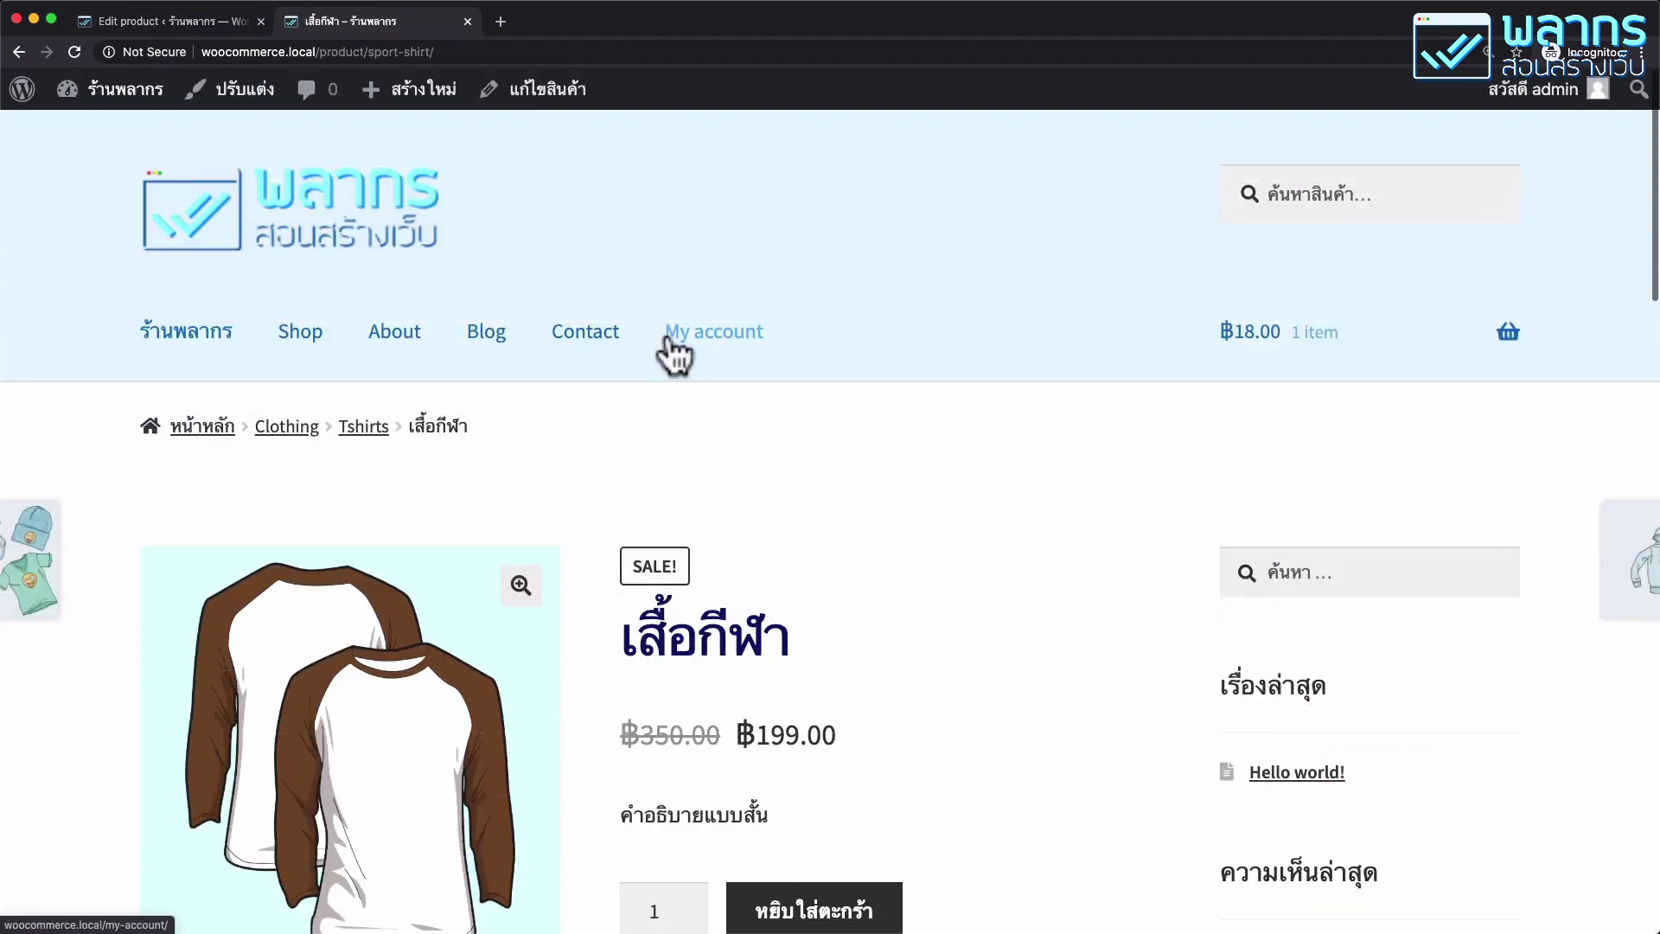
Find บริการออกแบบเสื้อผ้า on Shop page 2 and check its ฿5,999.00 Services product page.
left_click(303, 344)
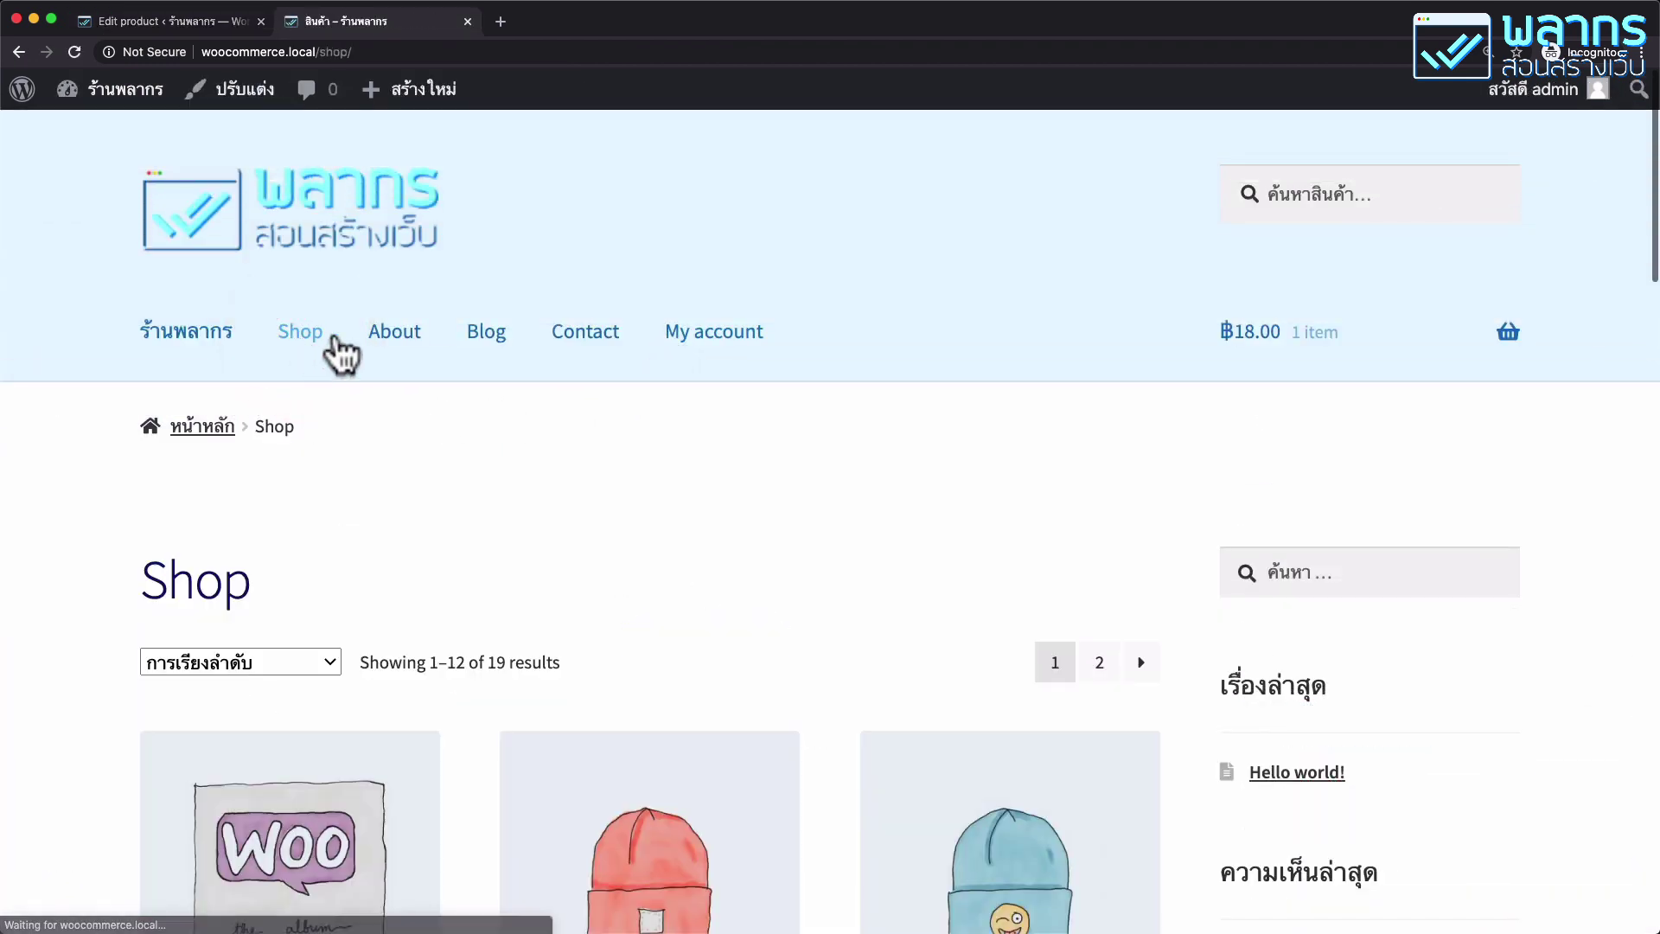
scroll(1072, 505, "down", 10)
scroll(1090, 605, "up", 10)
left_click(1098, 662)
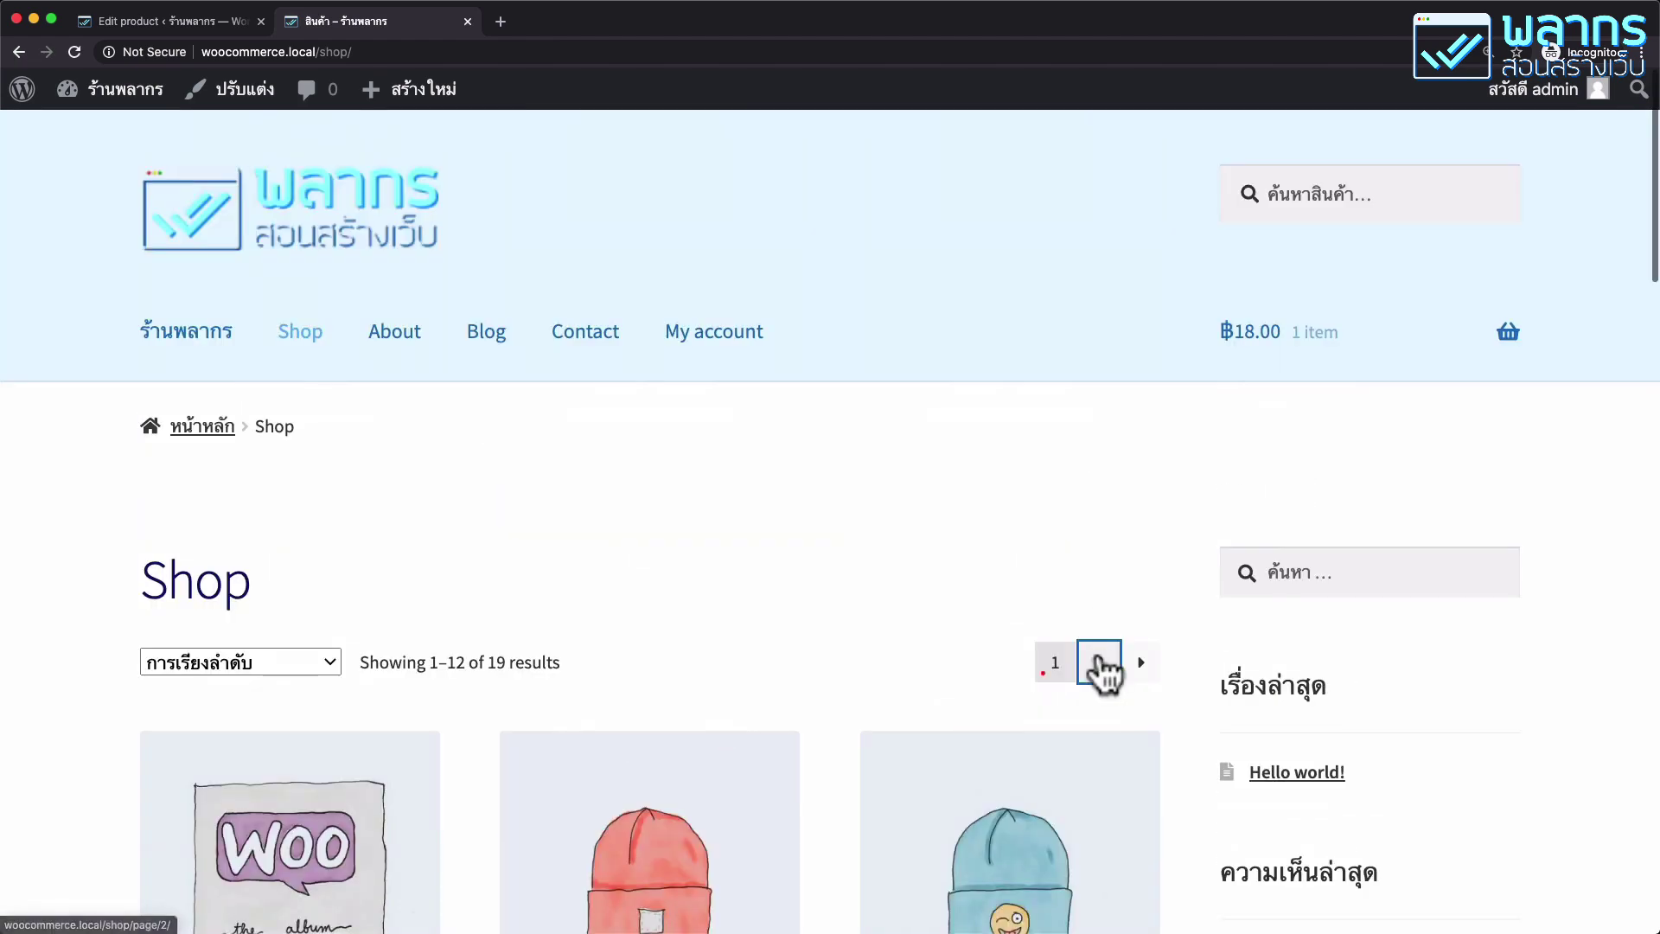
scroll(852, 574, "down", 10)
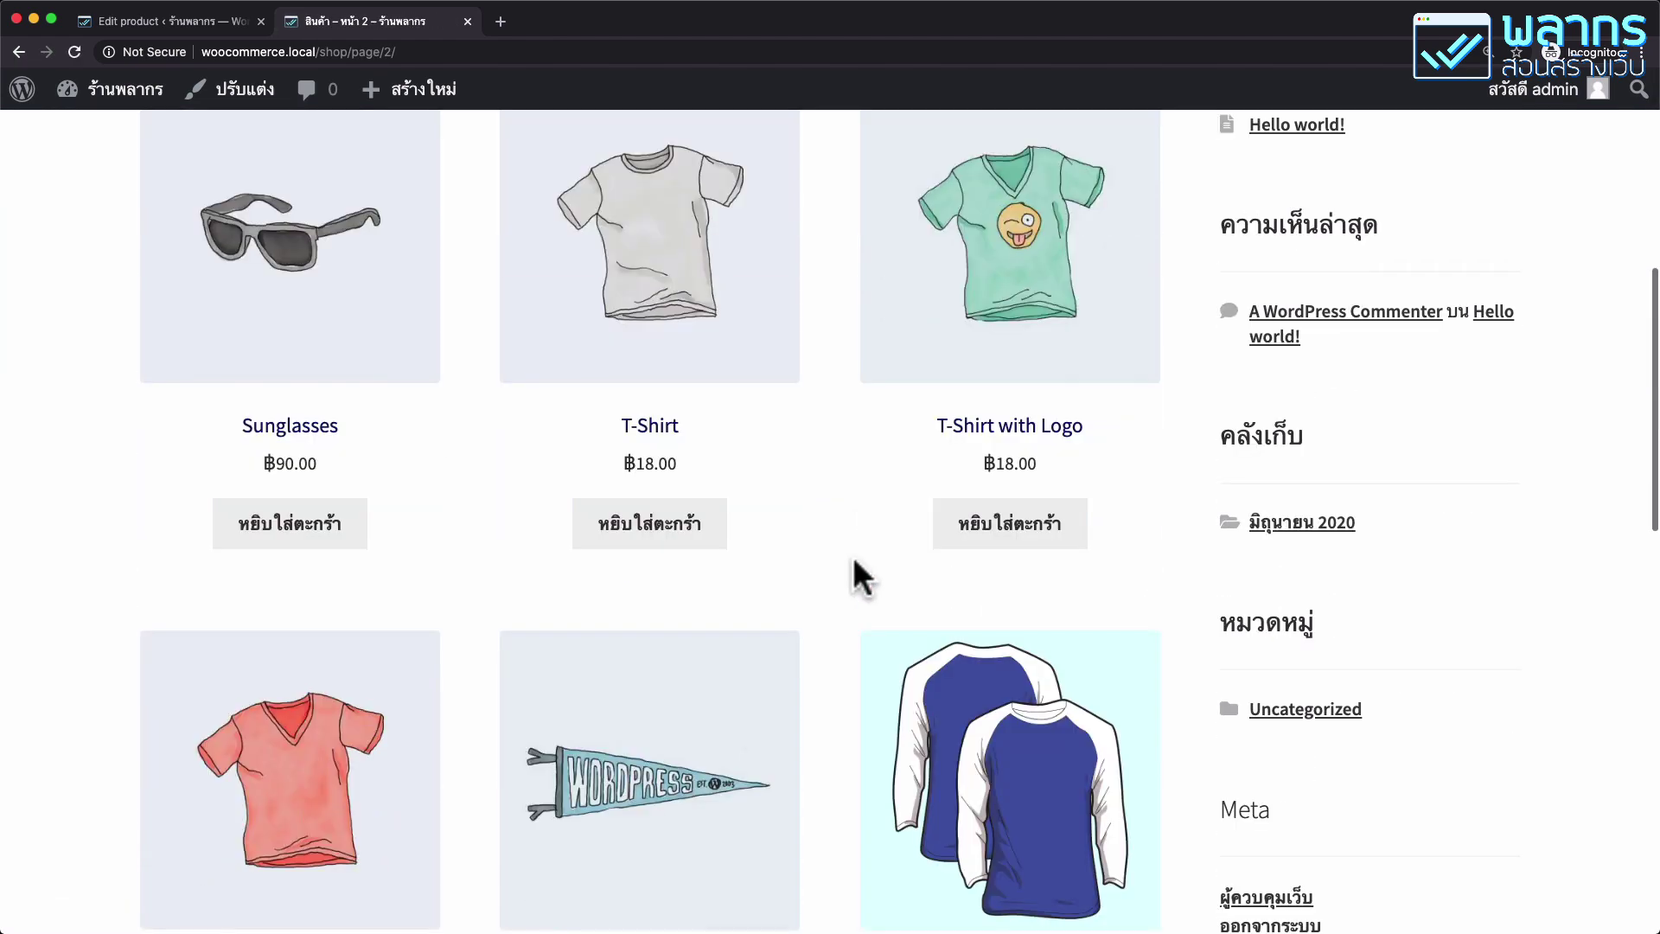
scroll(698, 597, "down", 3)
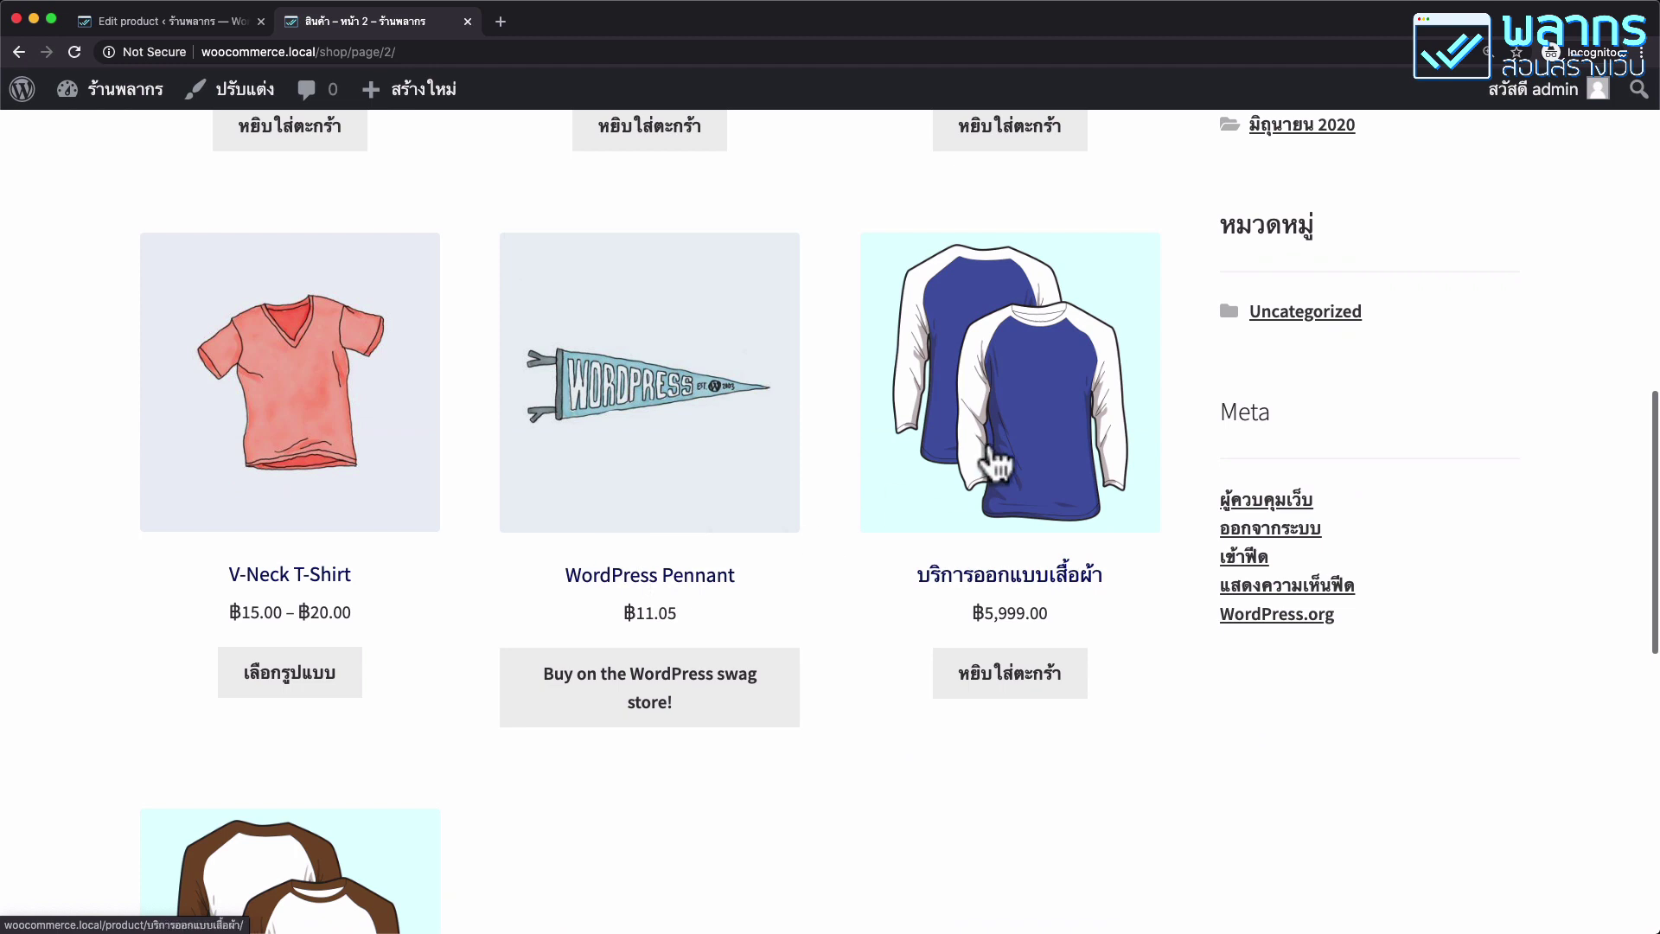
left_click(1030, 421)
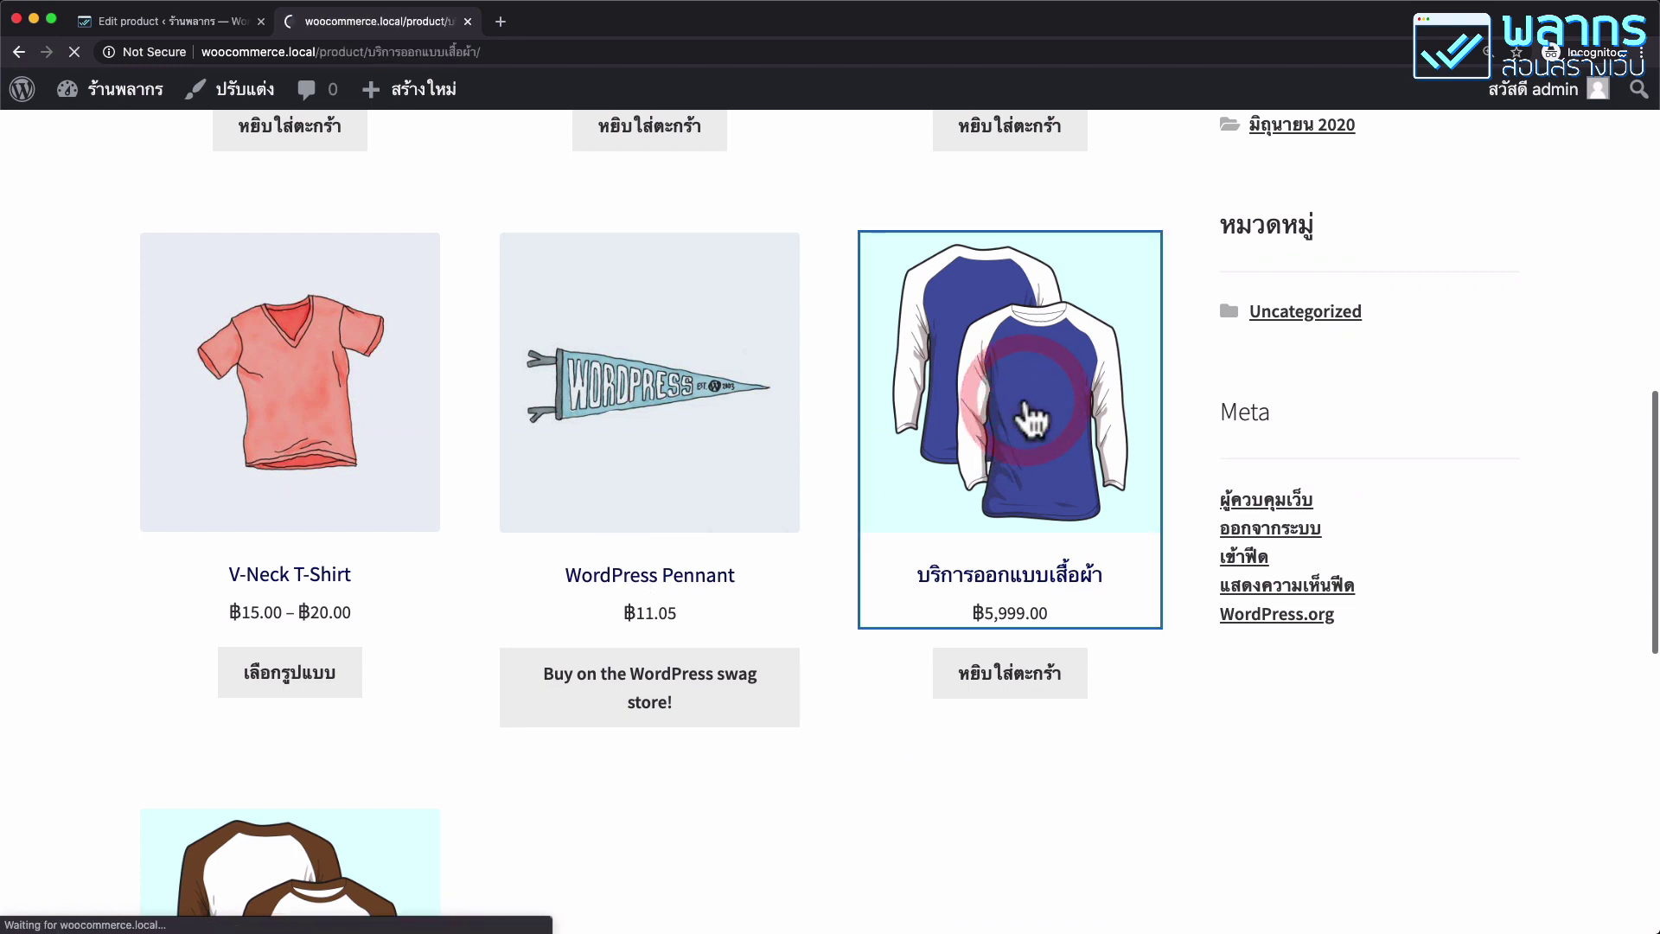
scroll(873, 479, "down", 7)
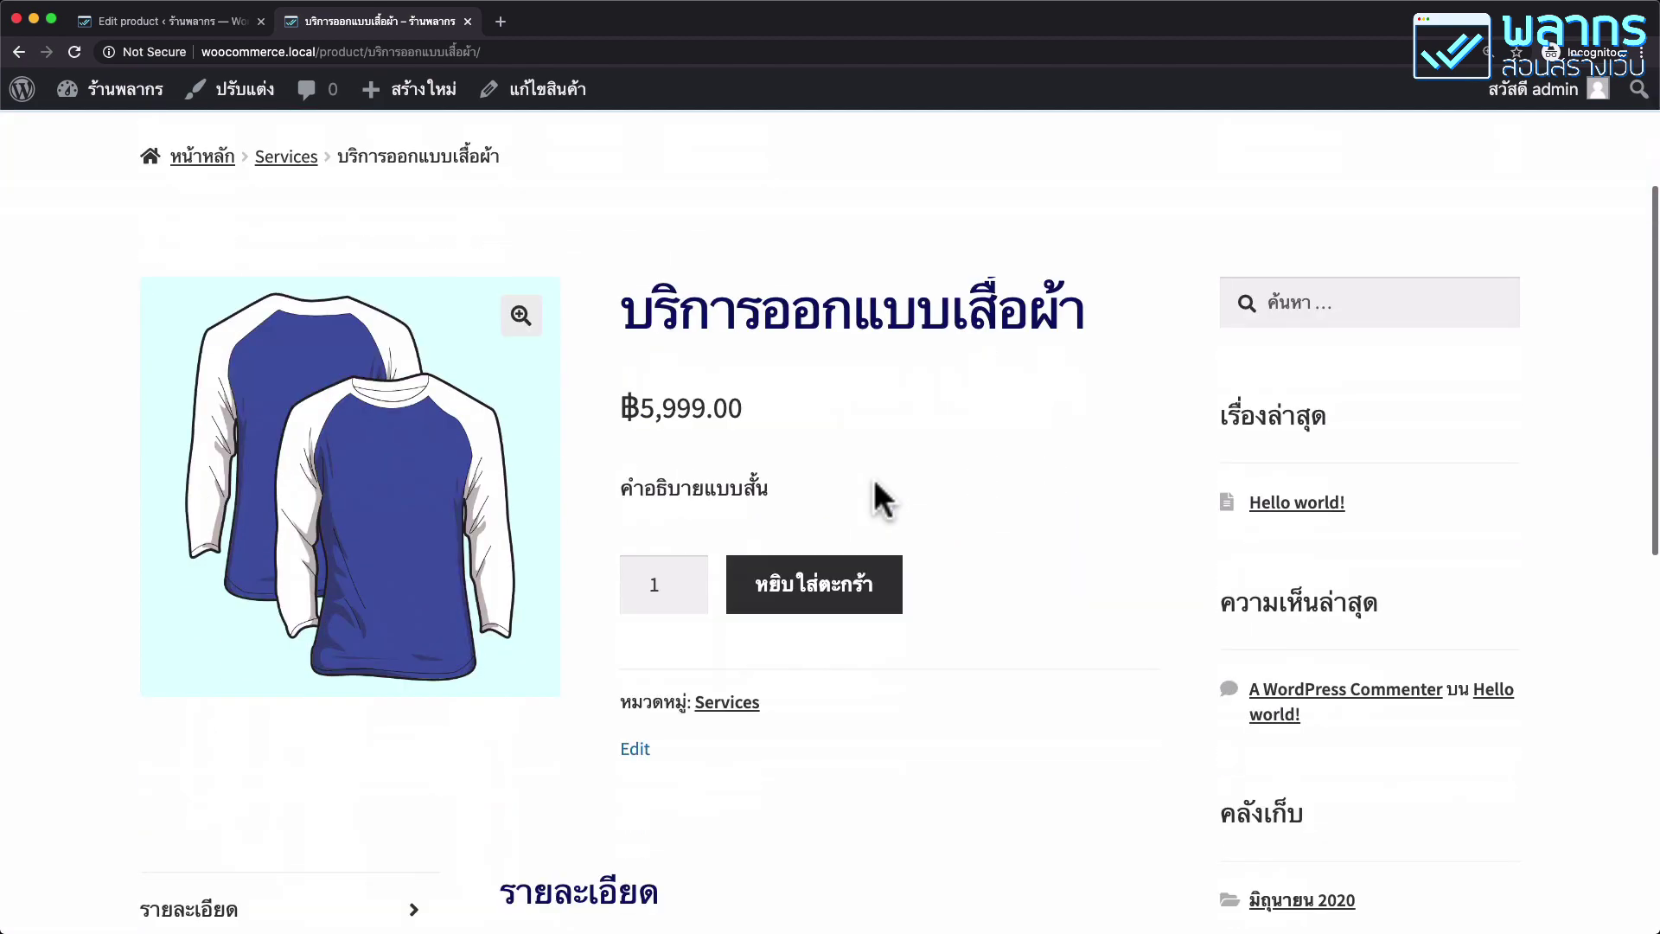
scroll(873, 479, "down", 1)
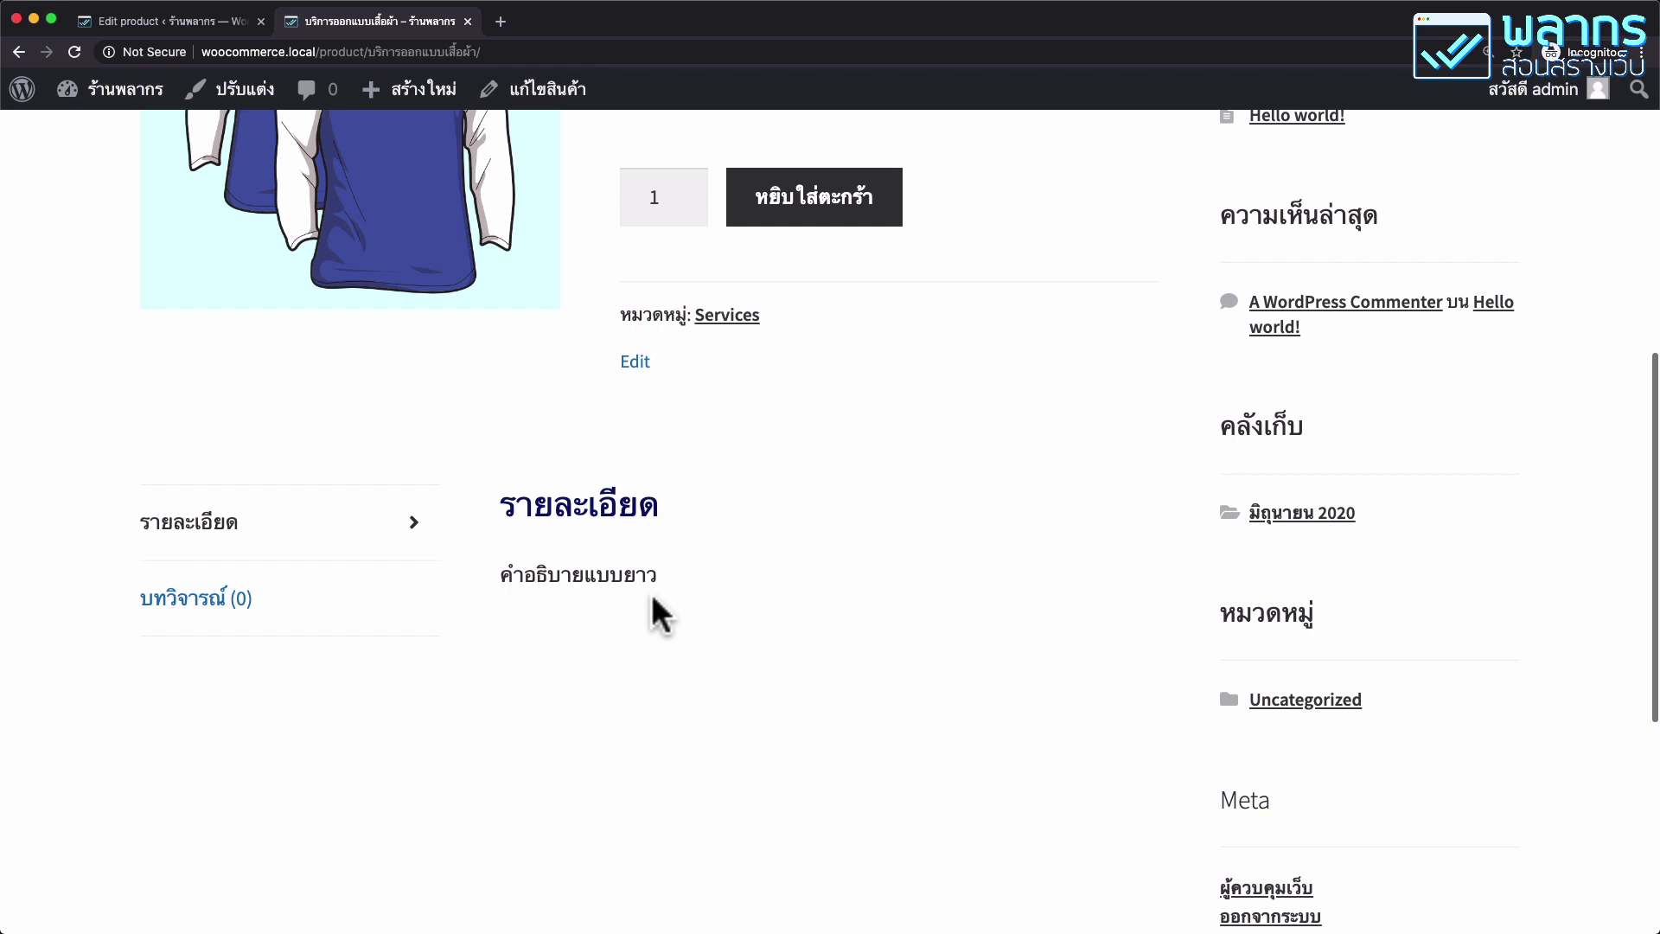
scroll(662, 613, "up", 6)
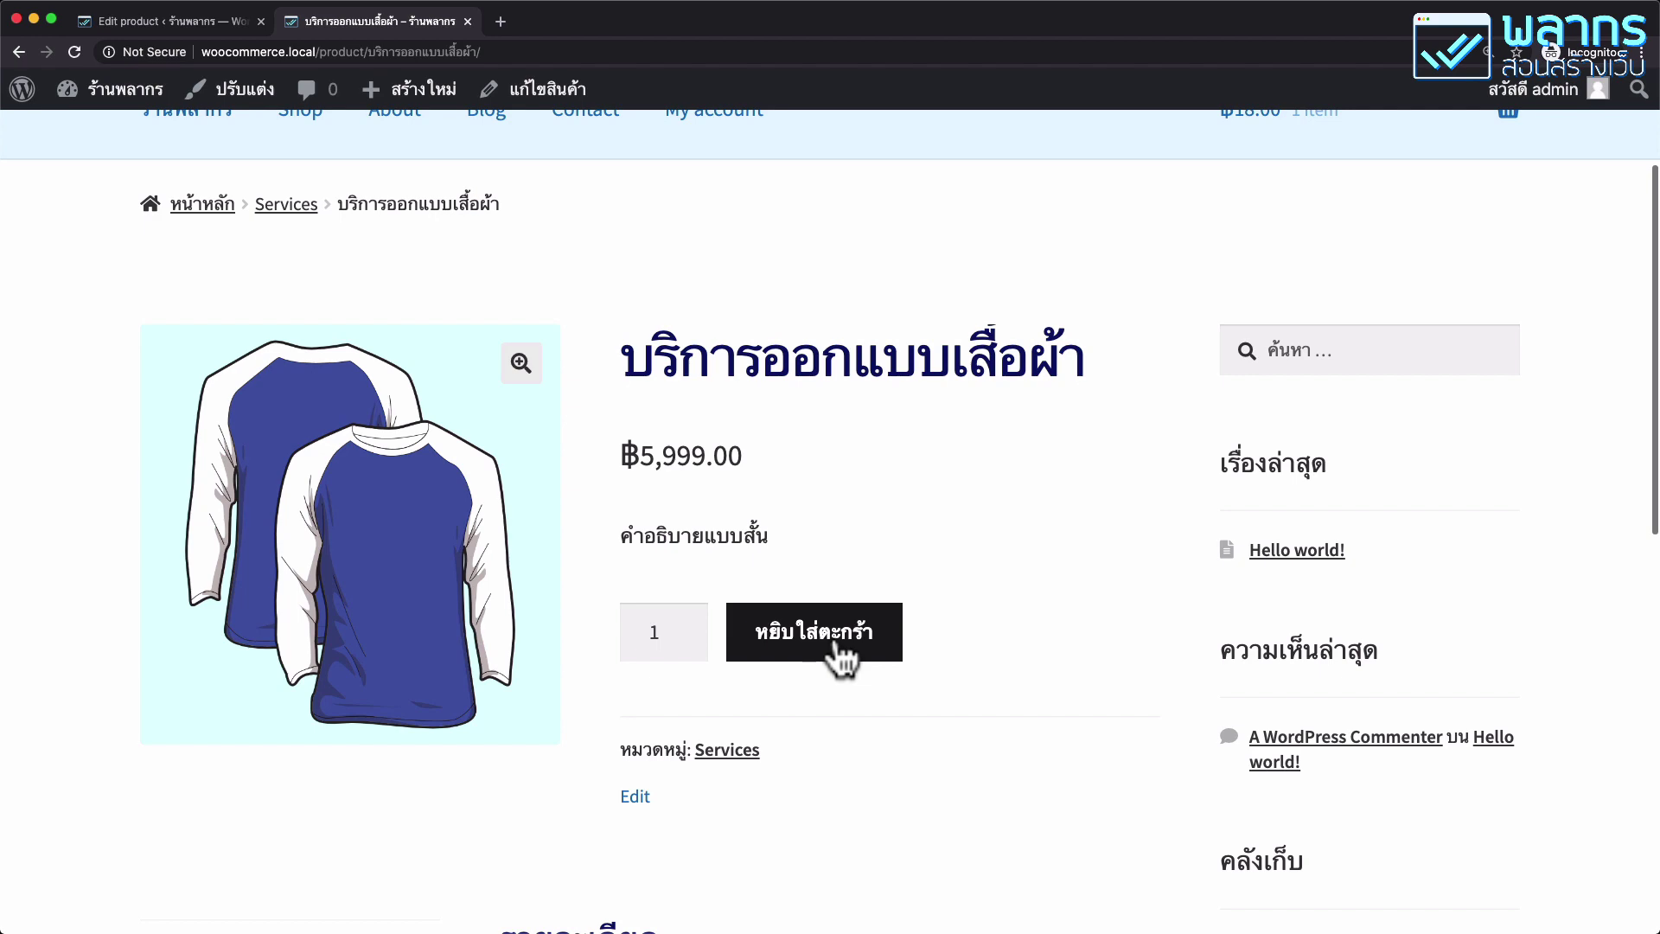
scroll(894, 533, "up", 3)
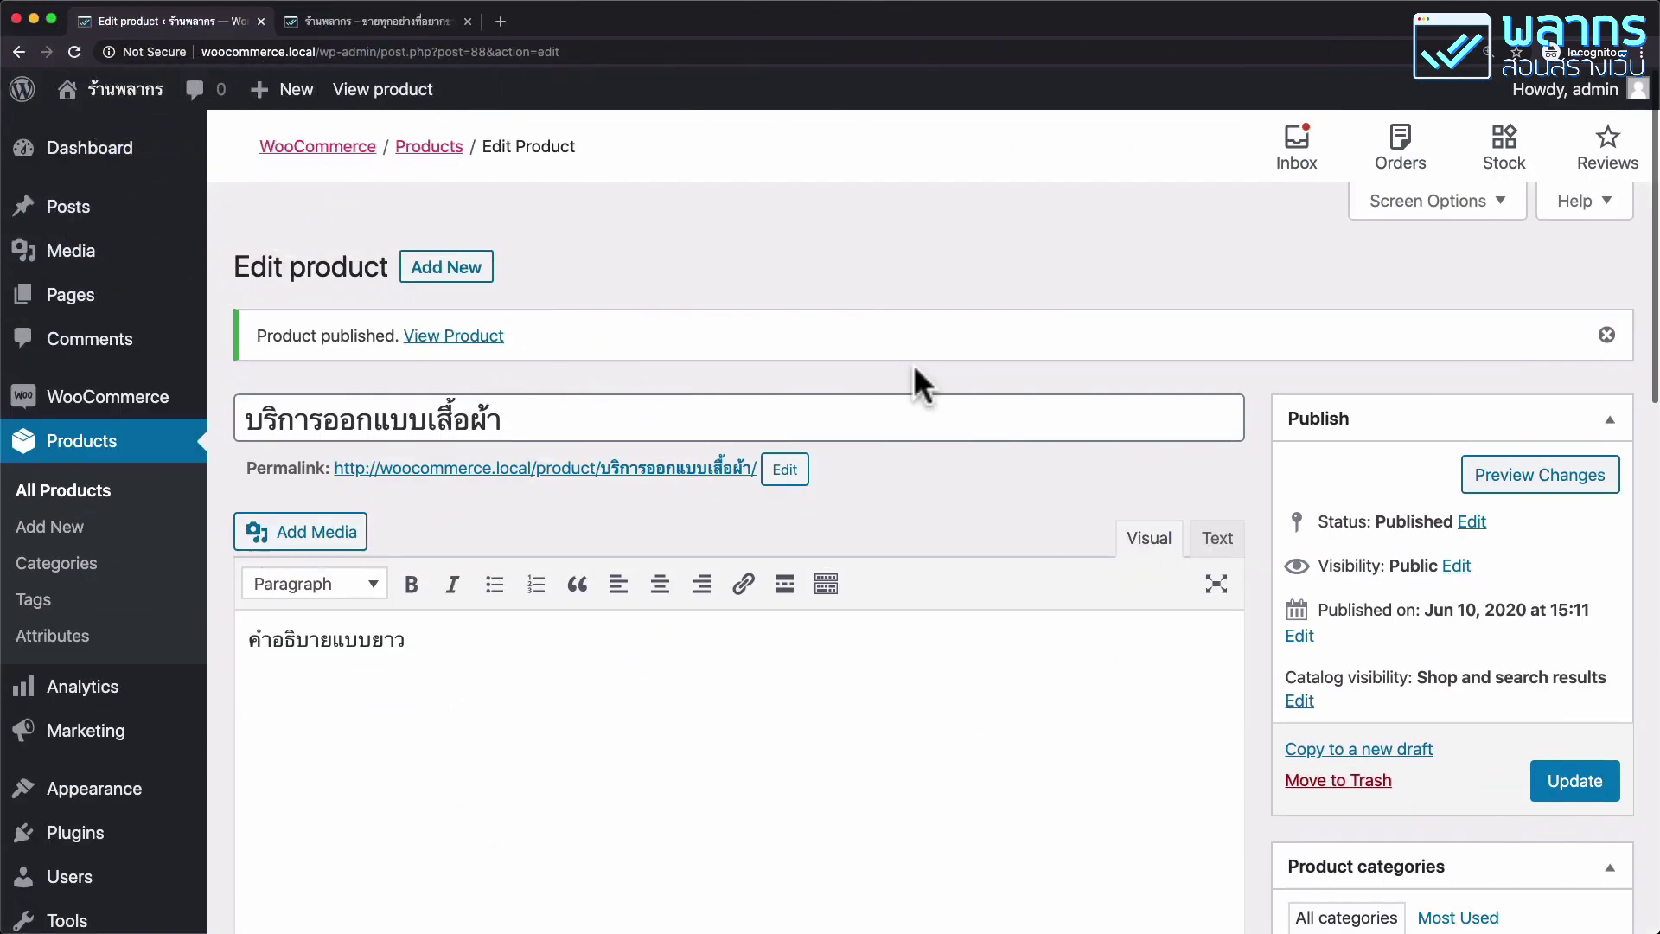
Replace the permalink slug with a new design-service slug and update the product.
left_click(785, 471)
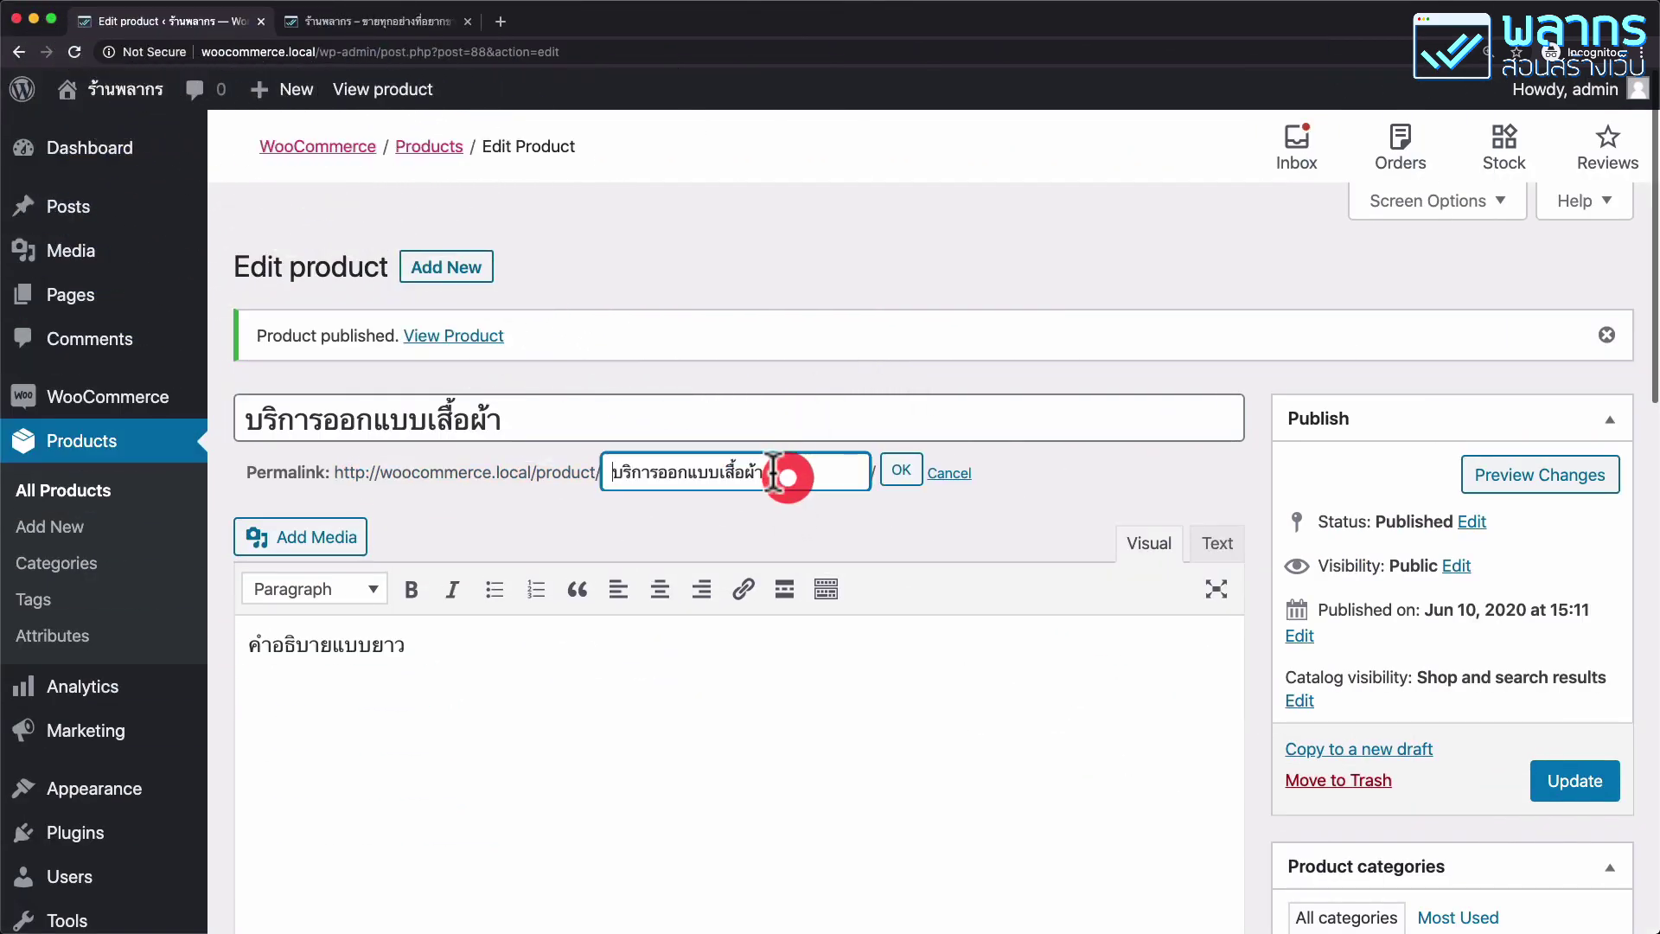
triple_click(773, 472)
type("disgn")
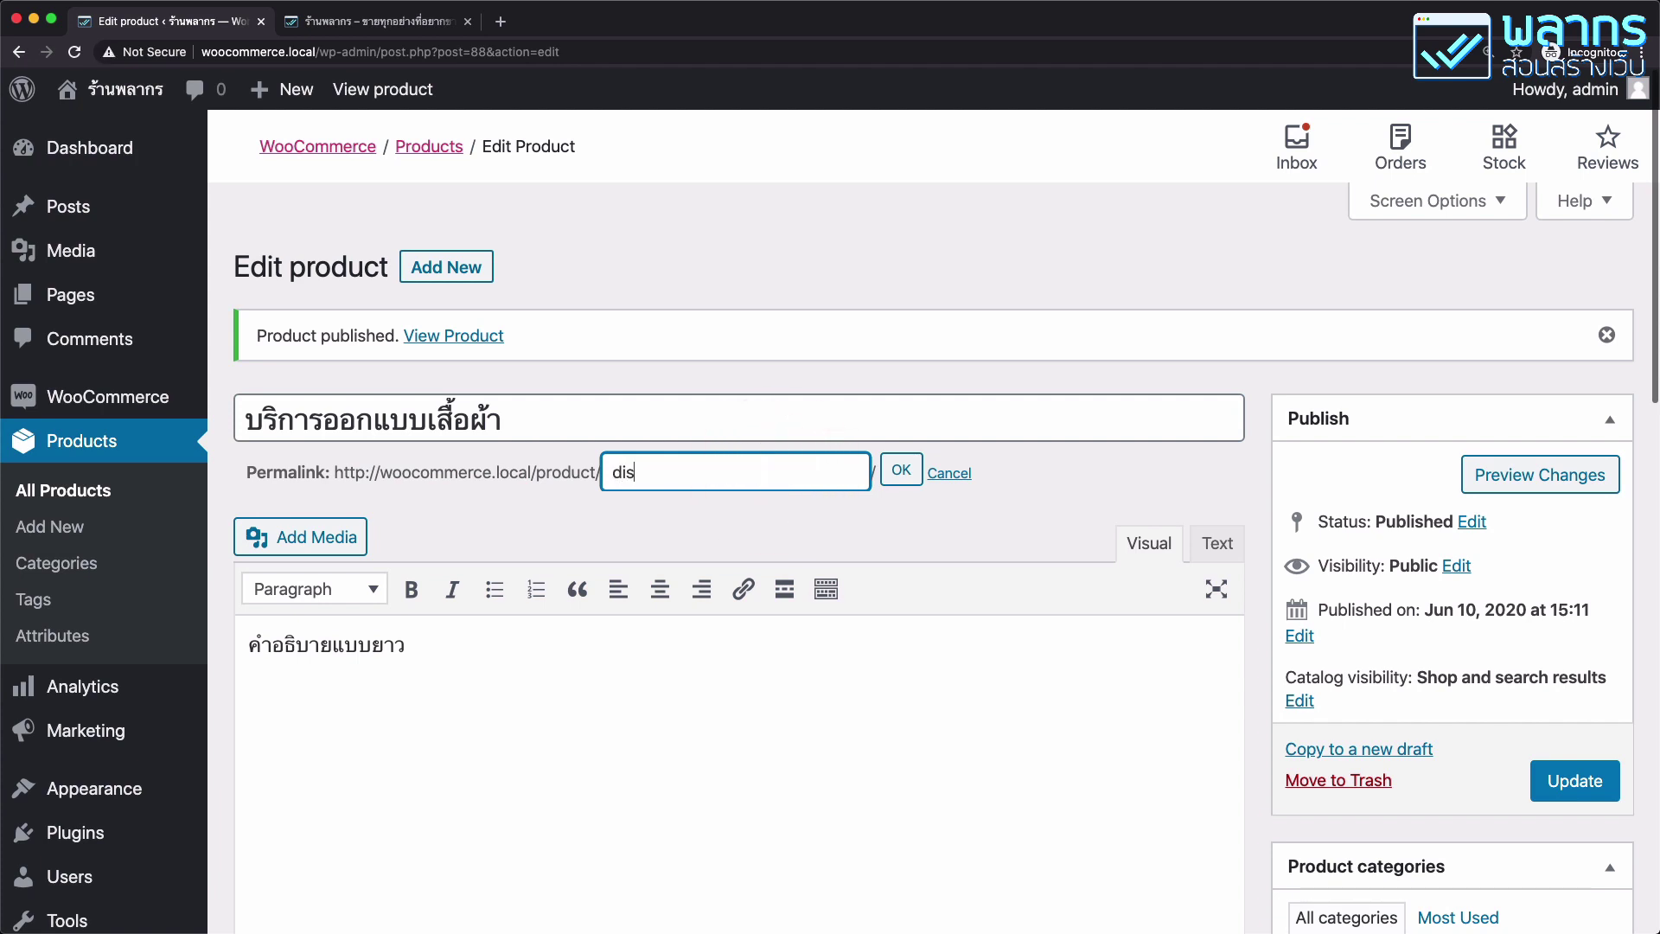
key("BackSpace")
key("BackSpace")
type("ignserviceshirt-")
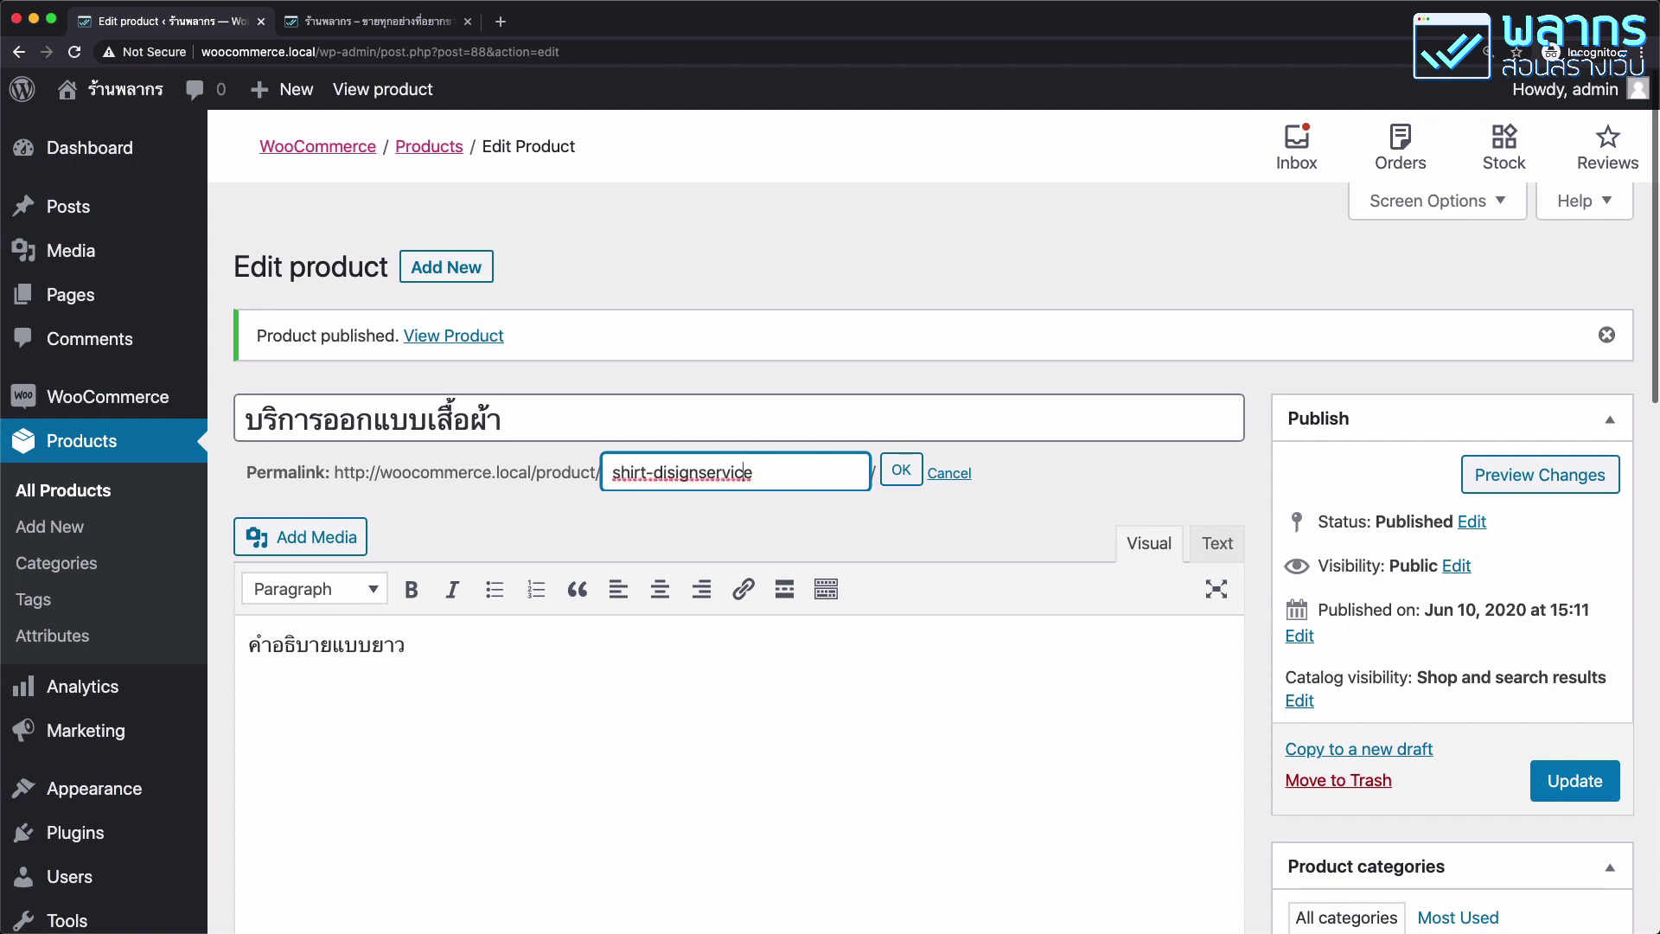
type("-")
left_click(900, 469)
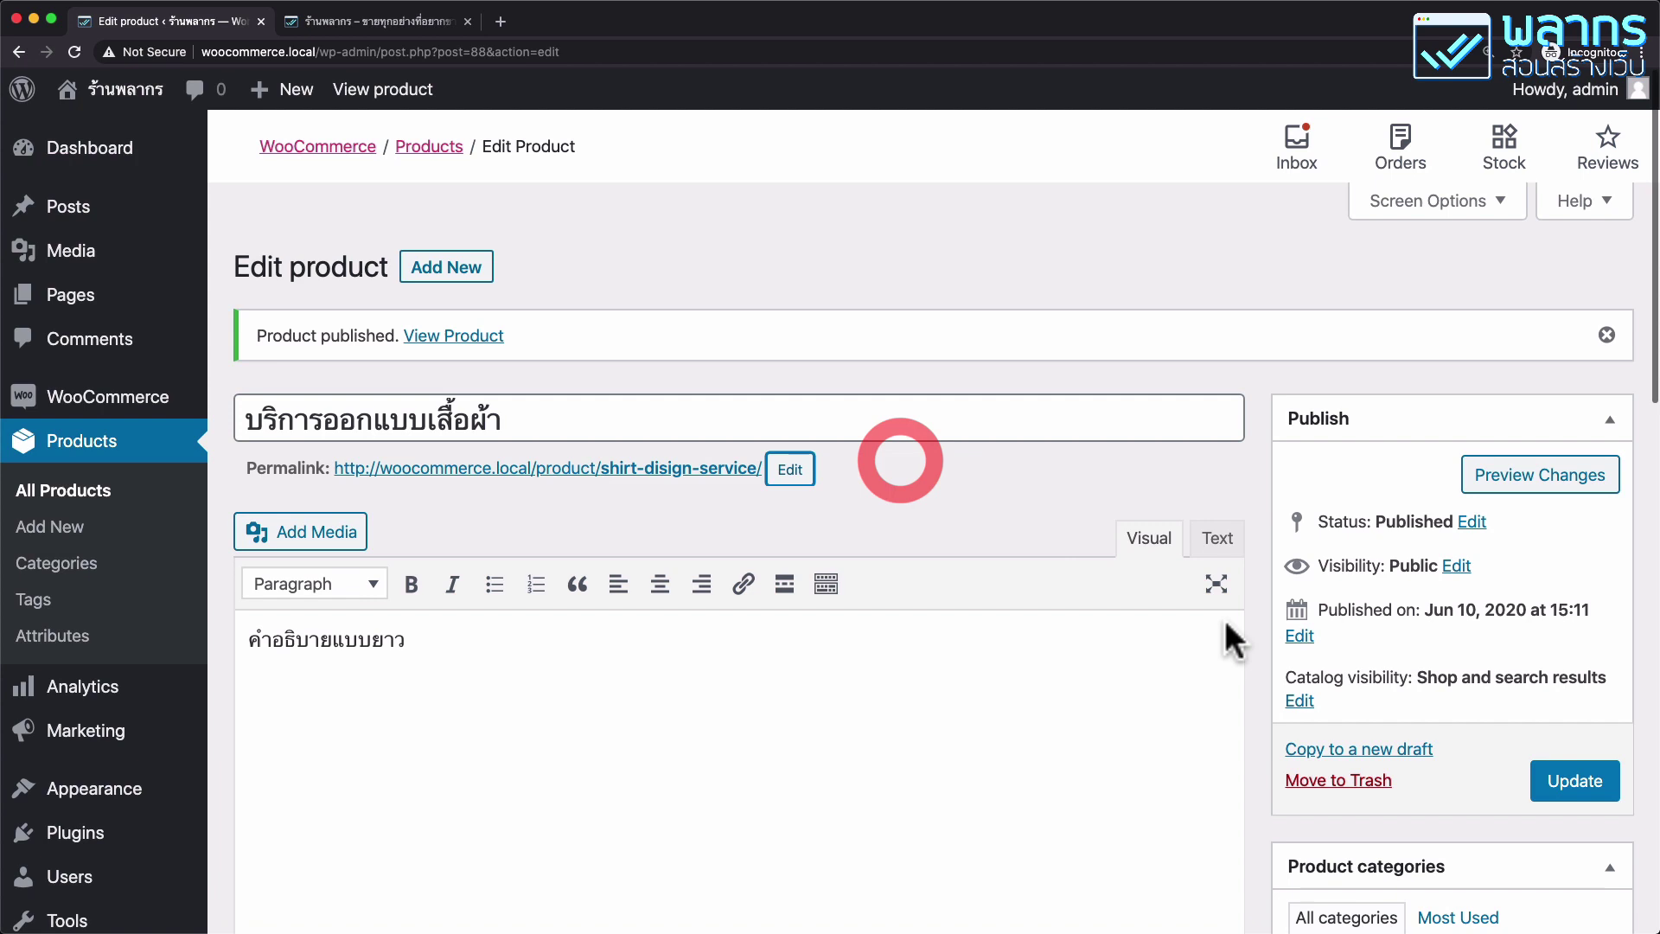
left_click(1569, 776)
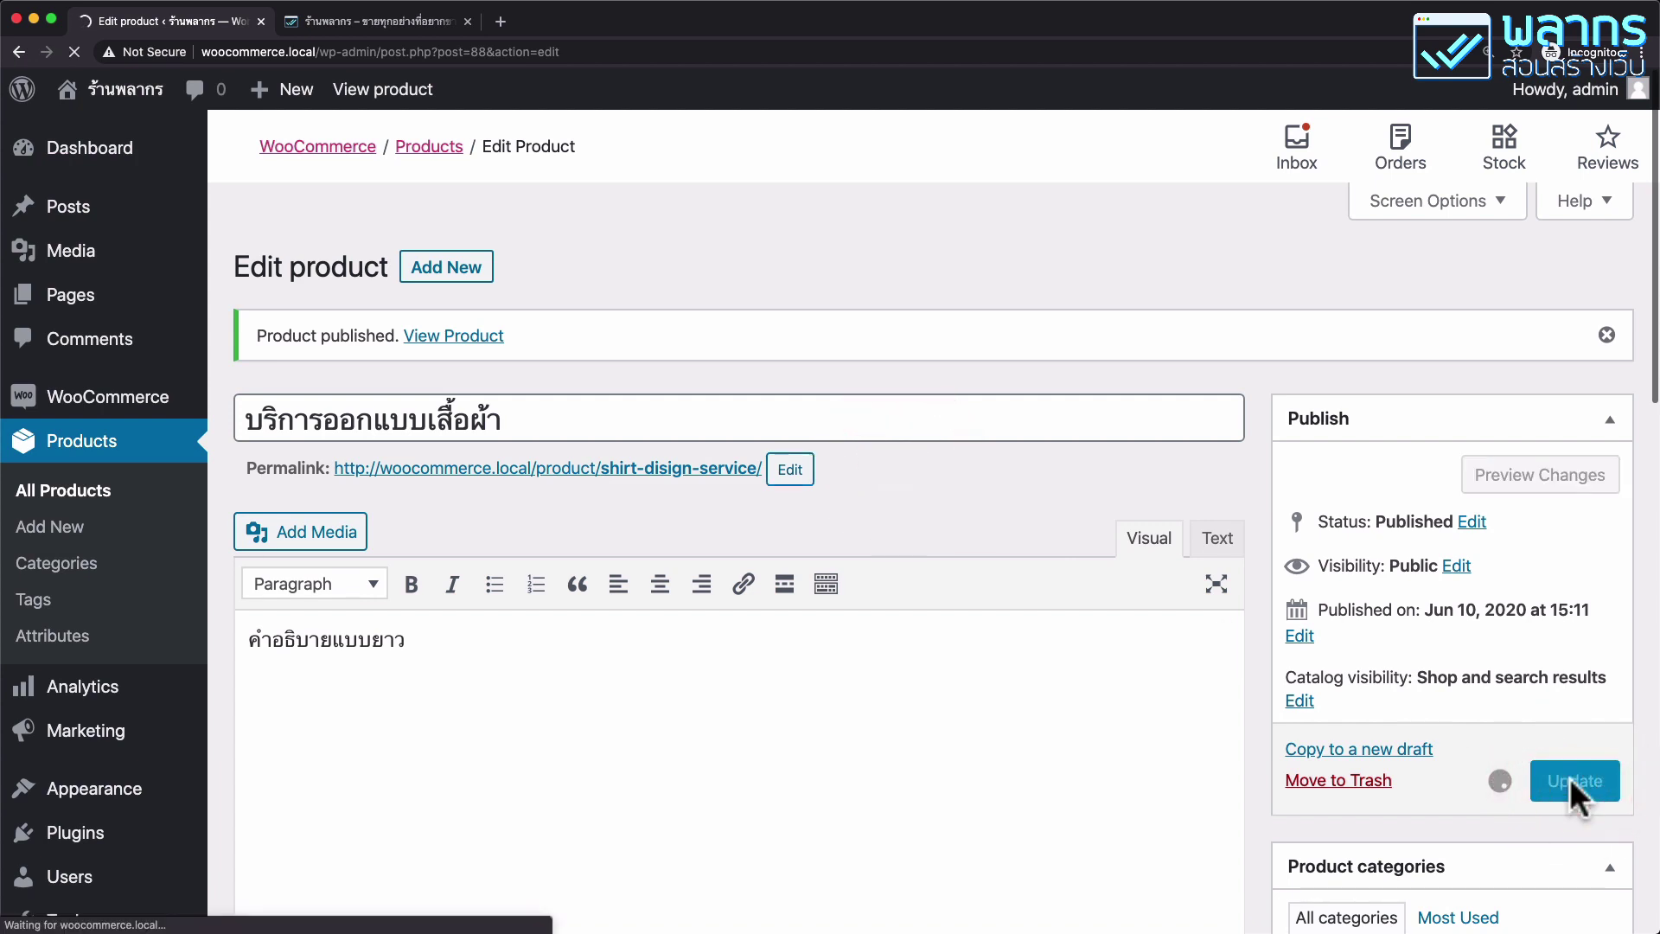
Correct the slug's typo to shirt-design-service and update the product again.
left_click(794, 529)
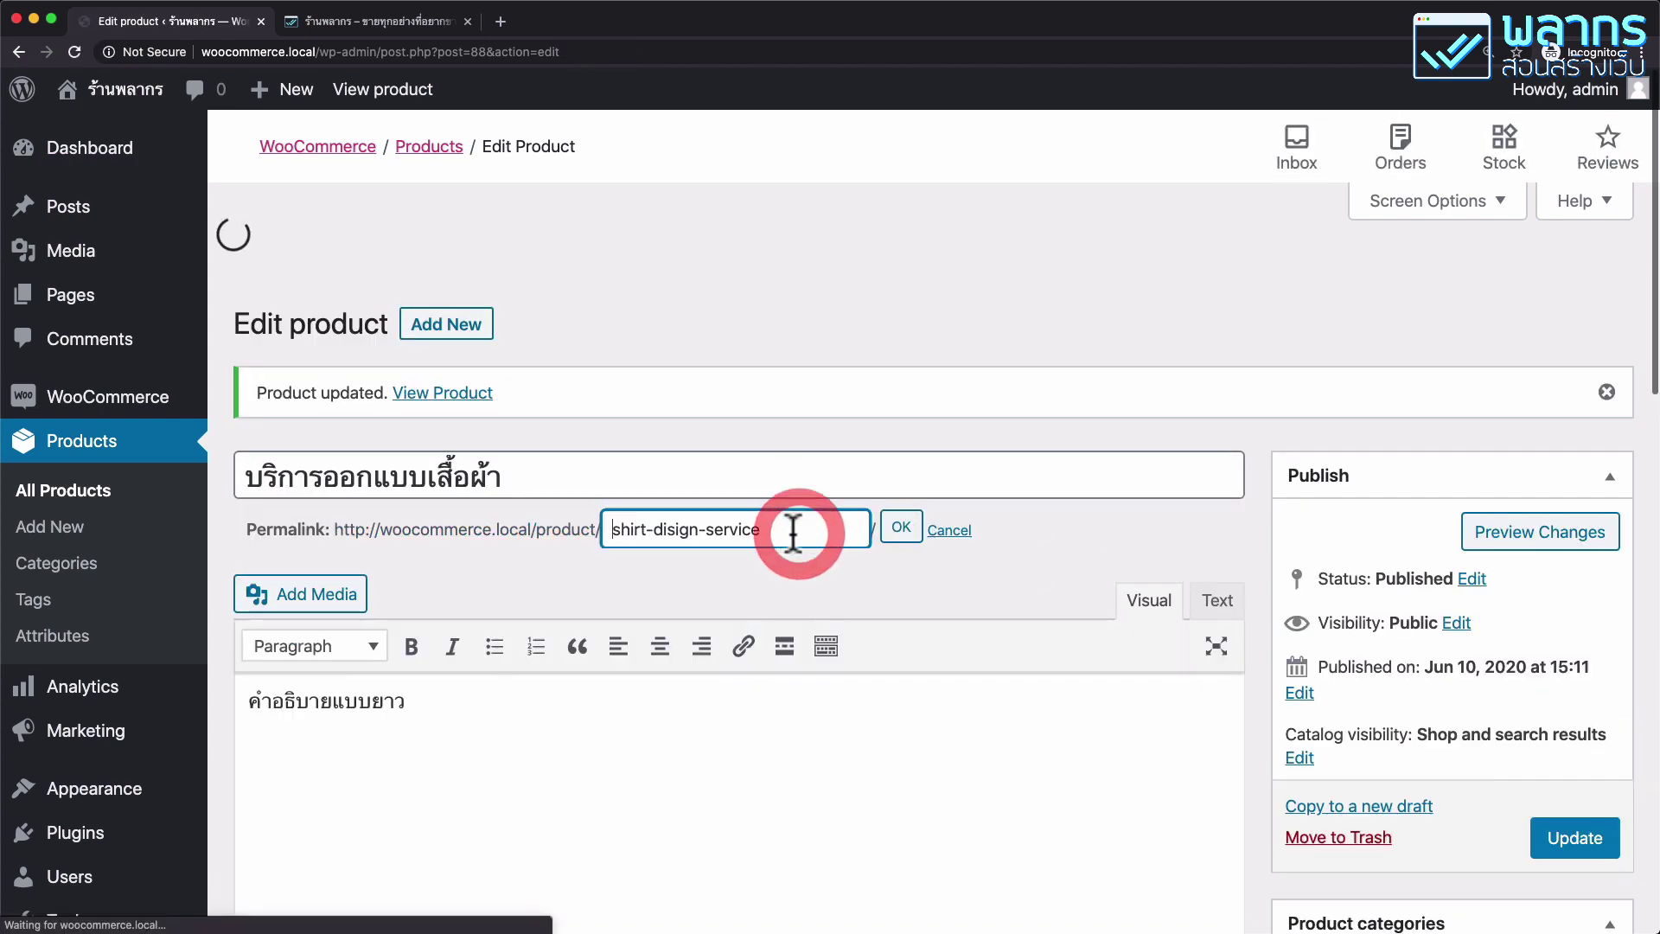
left_click(674, 472)
key("BackSpace")
type("e")
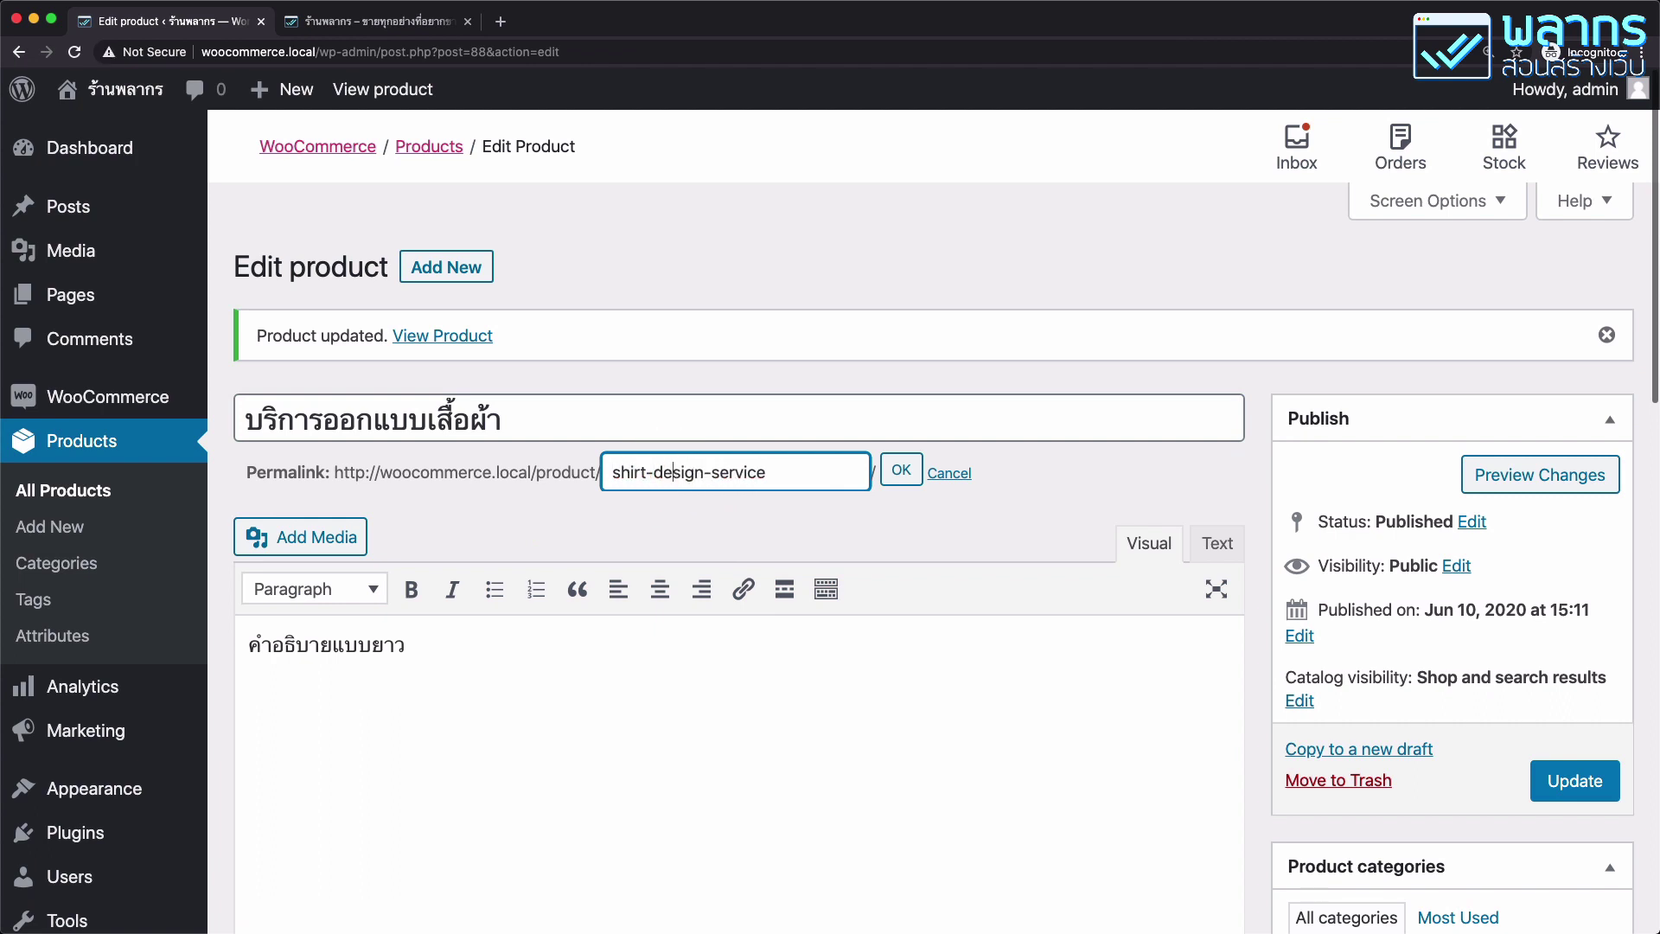
left_click(899, 471)
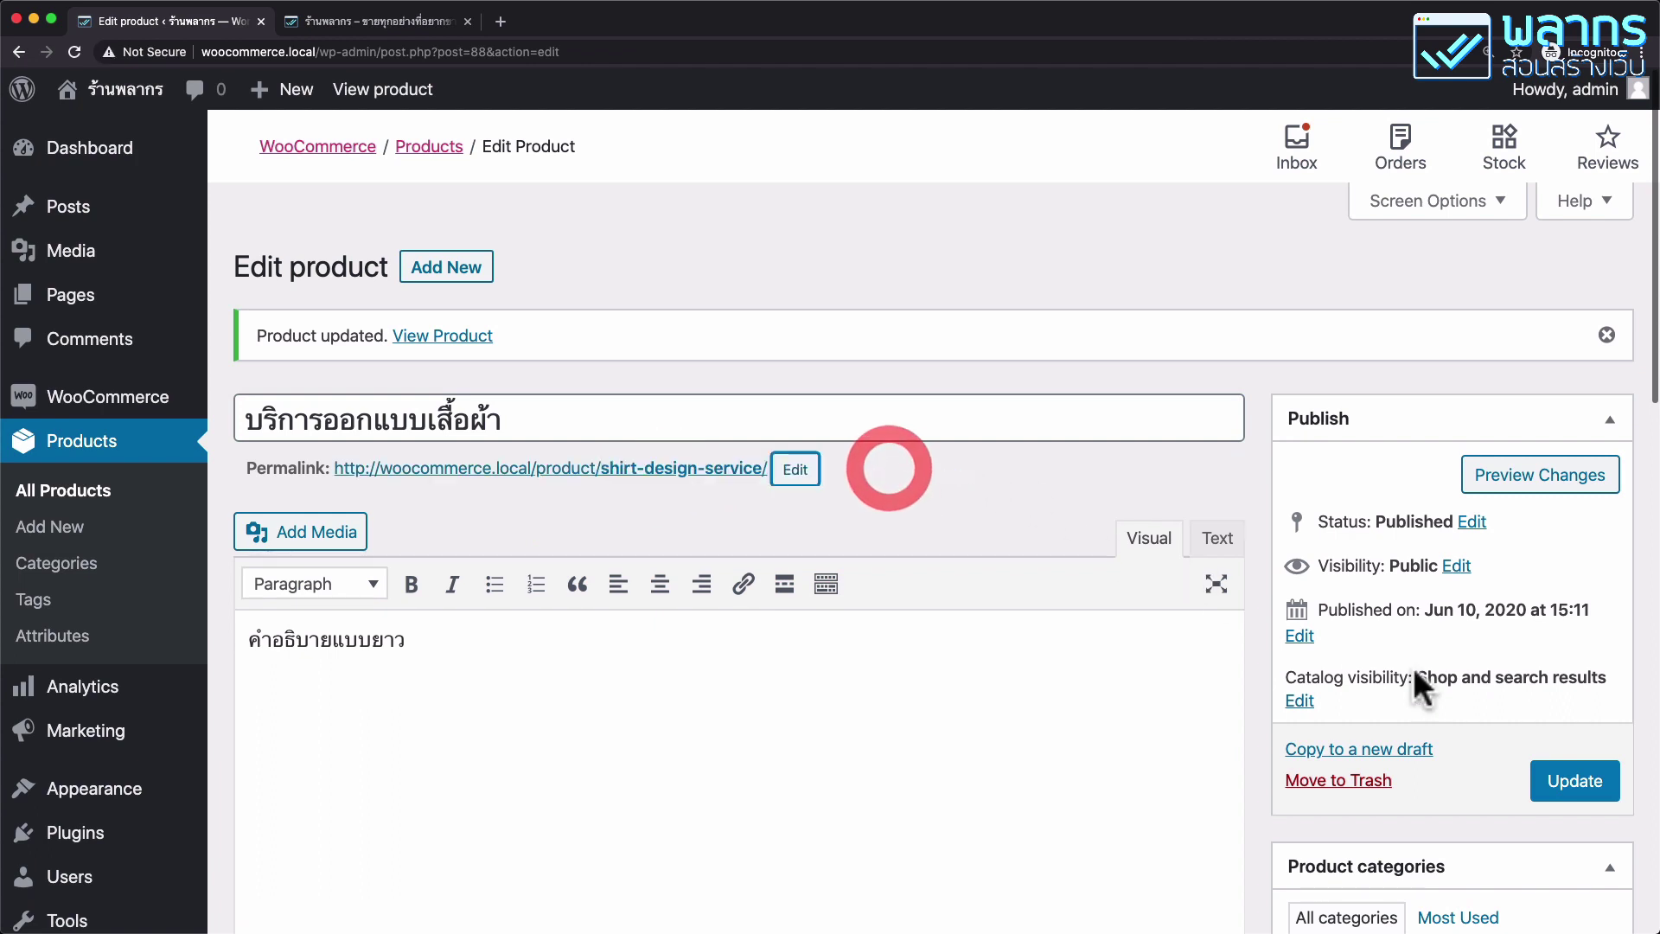
left_click(1563, 791)
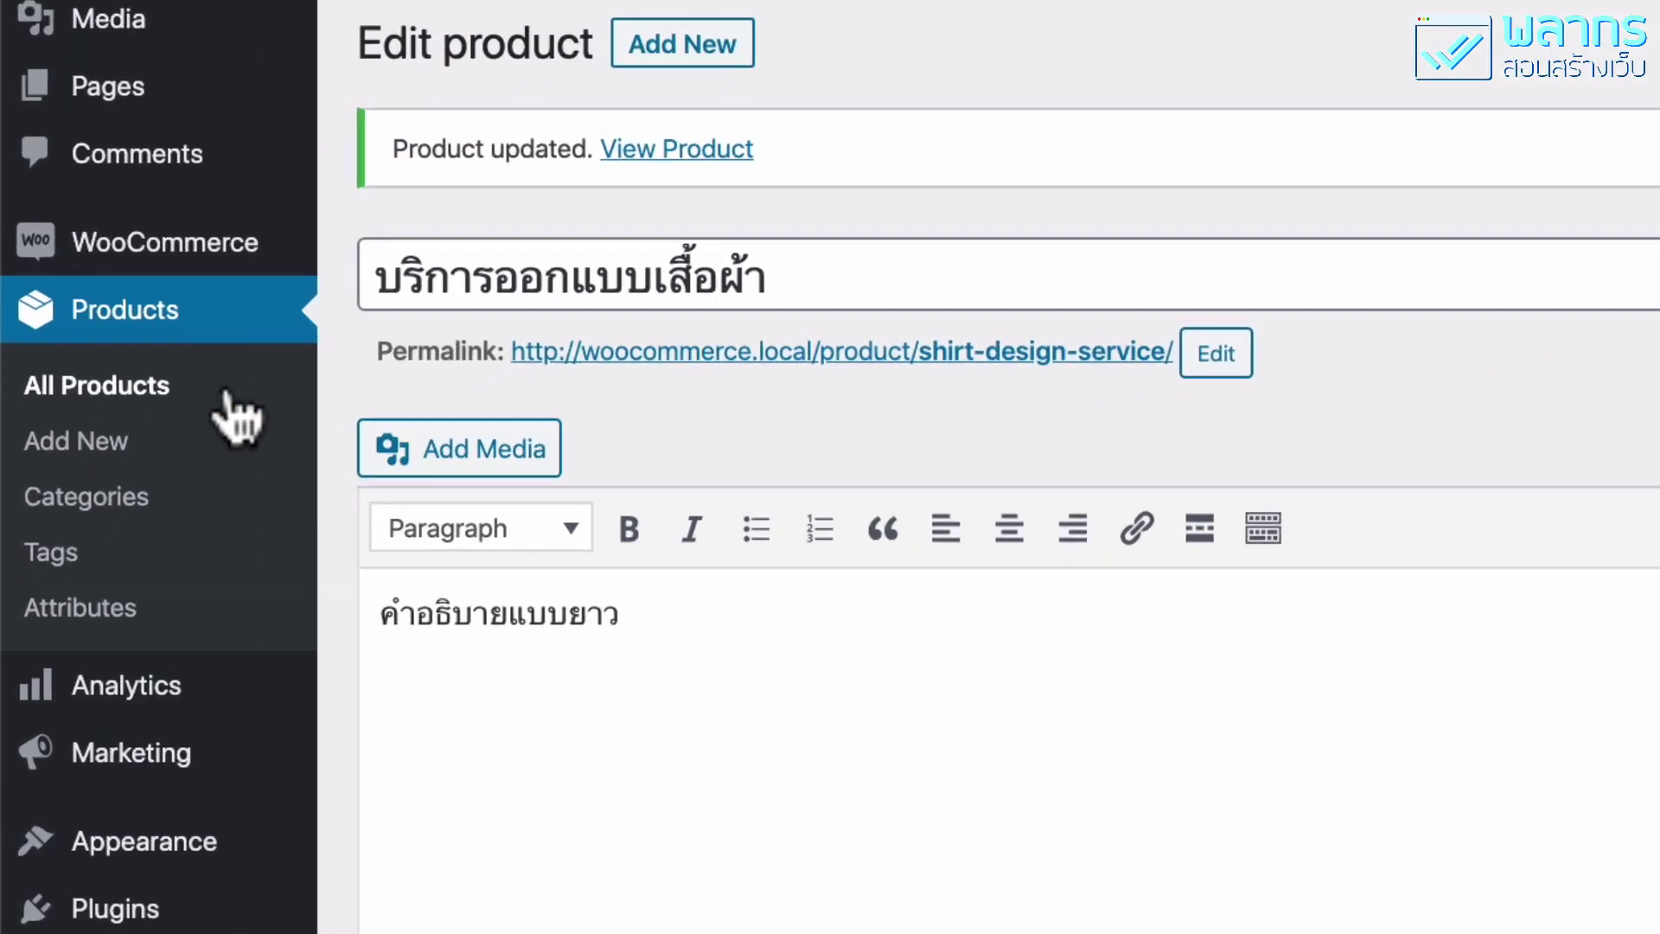
In All Products Sorting view, drag เสื้อกีฬา and บริการออกแบบเสื้อผ้า to the top.
left_click(229, 396)
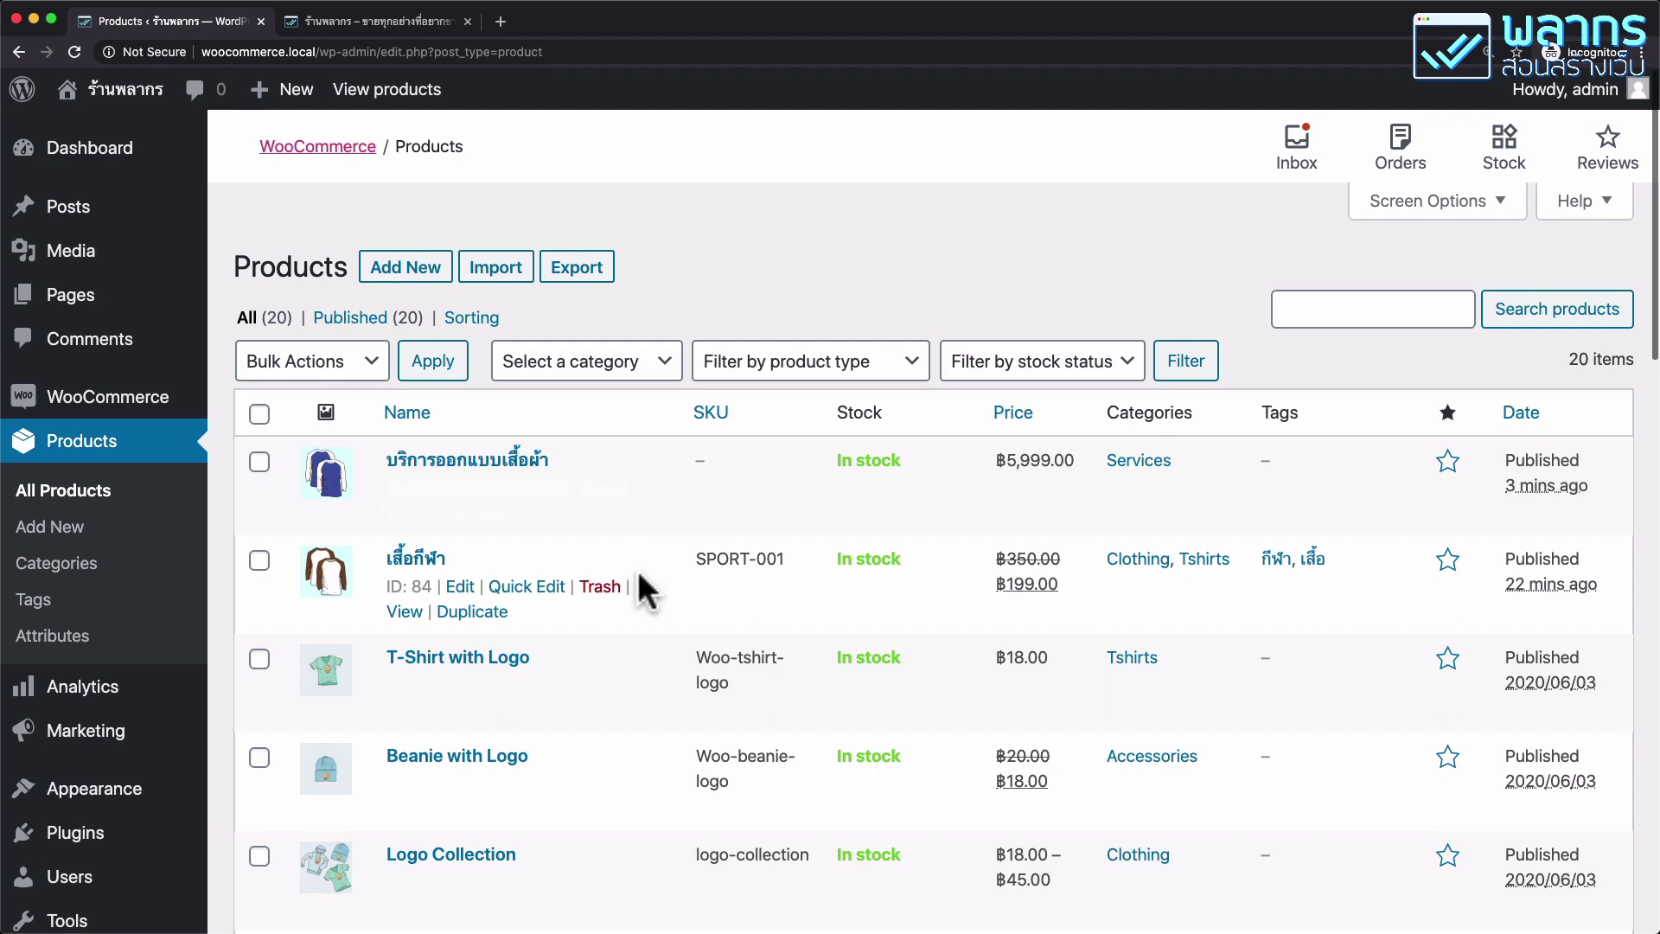
left_click(471, 322)
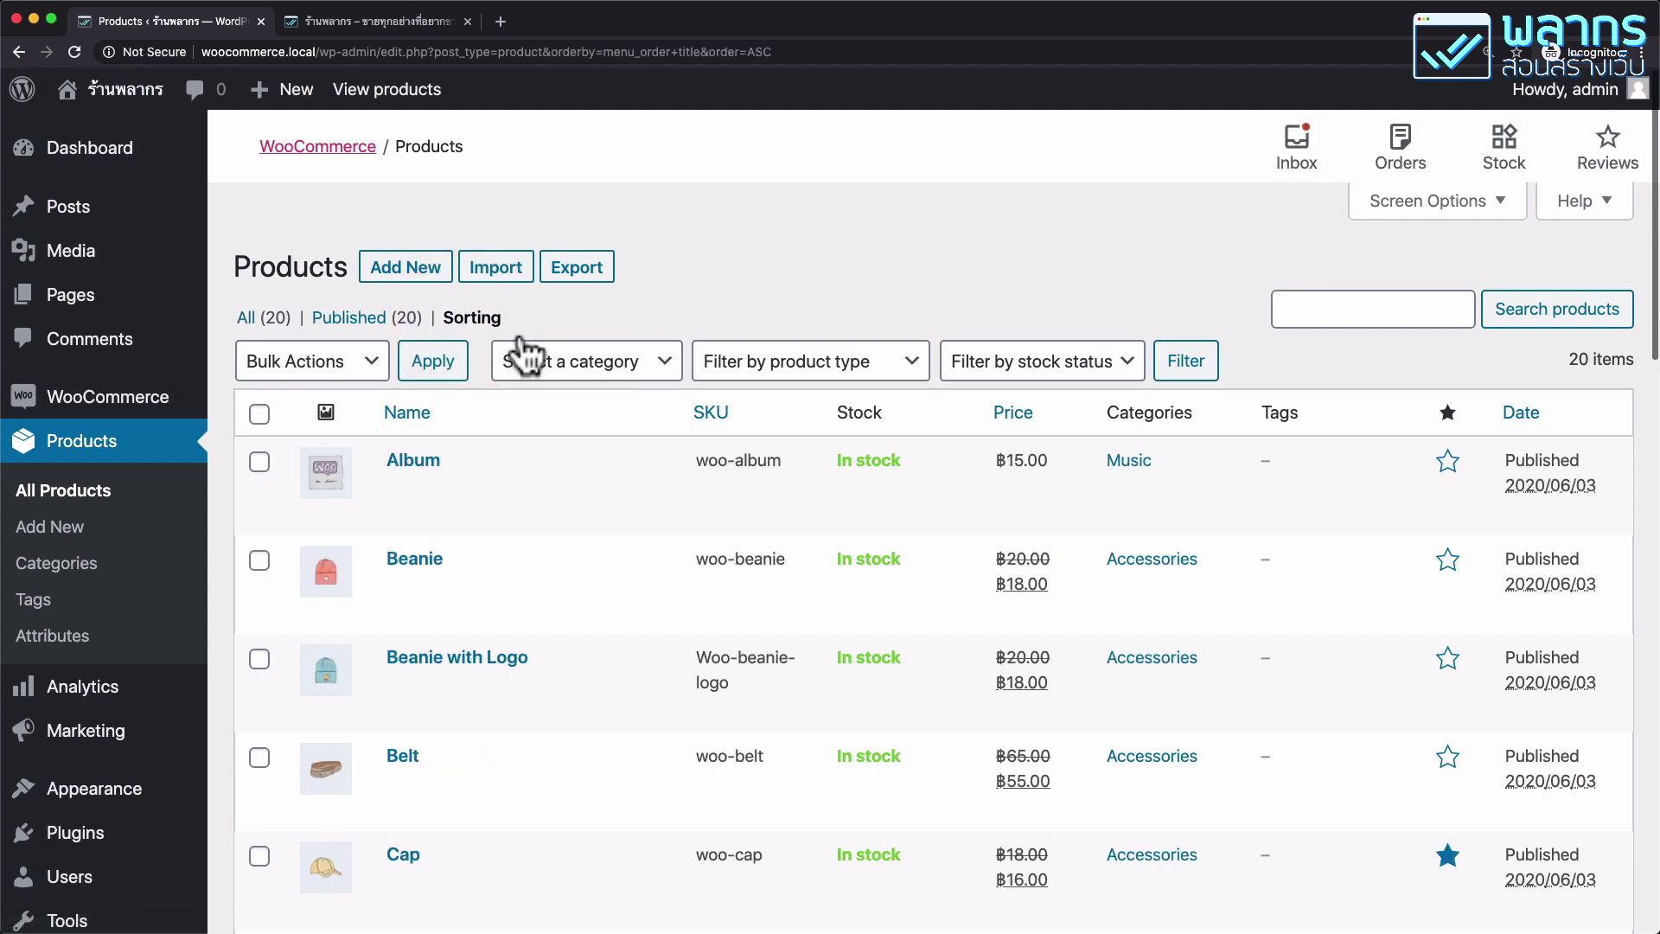
scroll(768, 487, "down", 10)
scroll(770, 486, "down", 8)
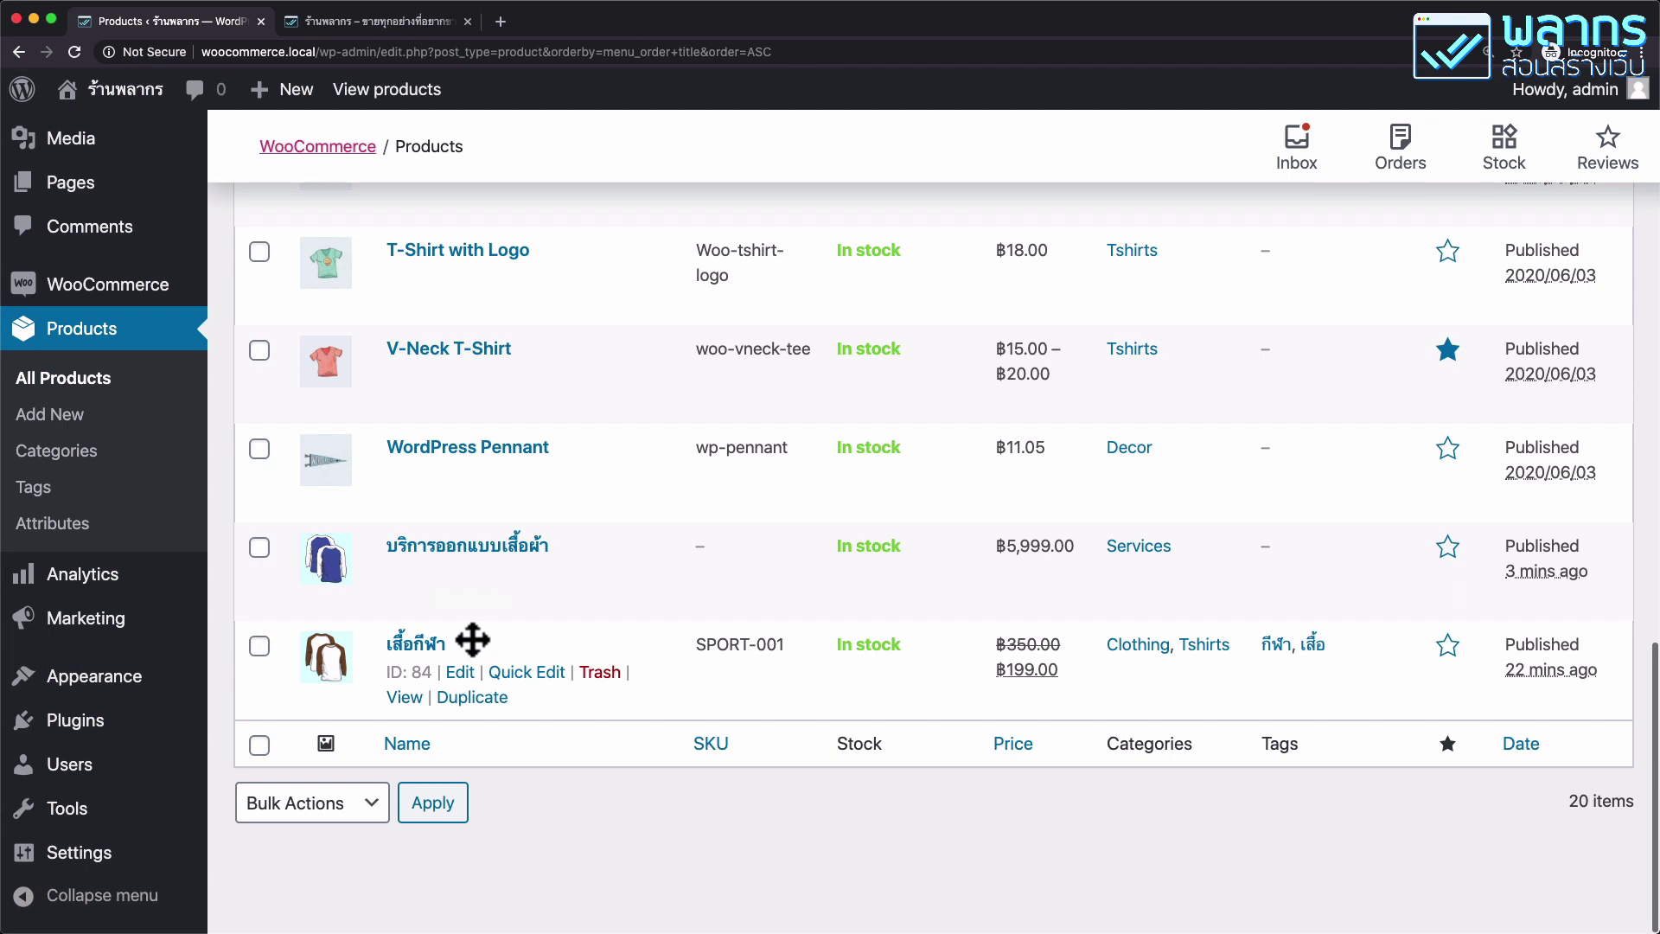
left_click_drag(475, 634, 548, 466)
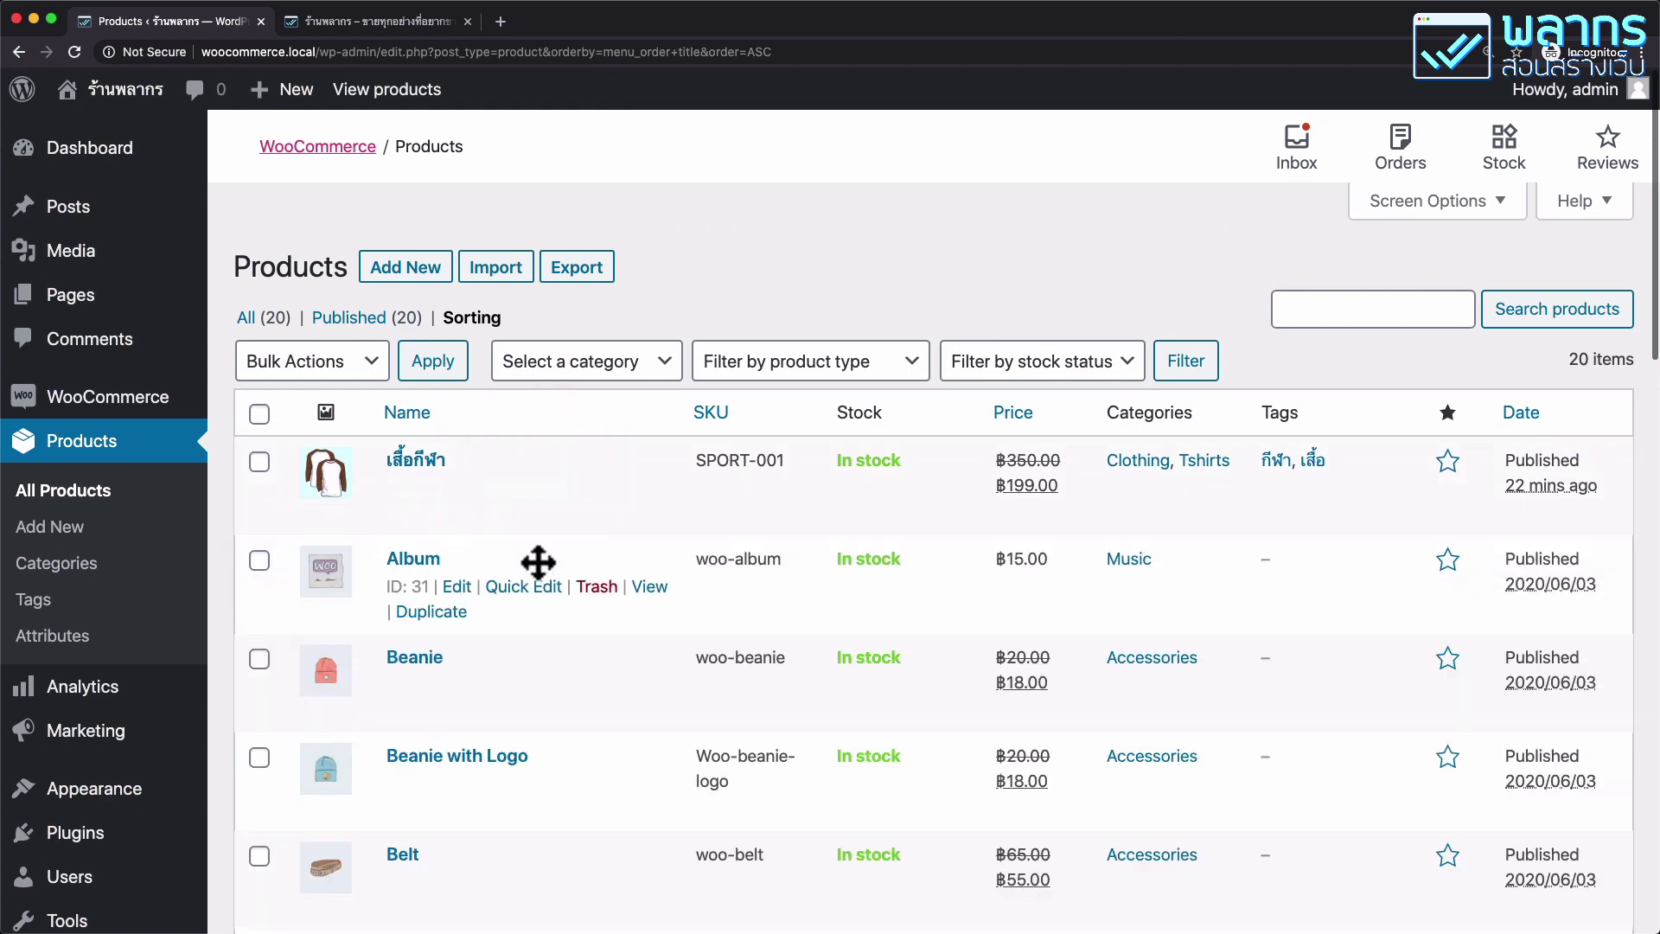
scroll(611, 518, "down", 15)
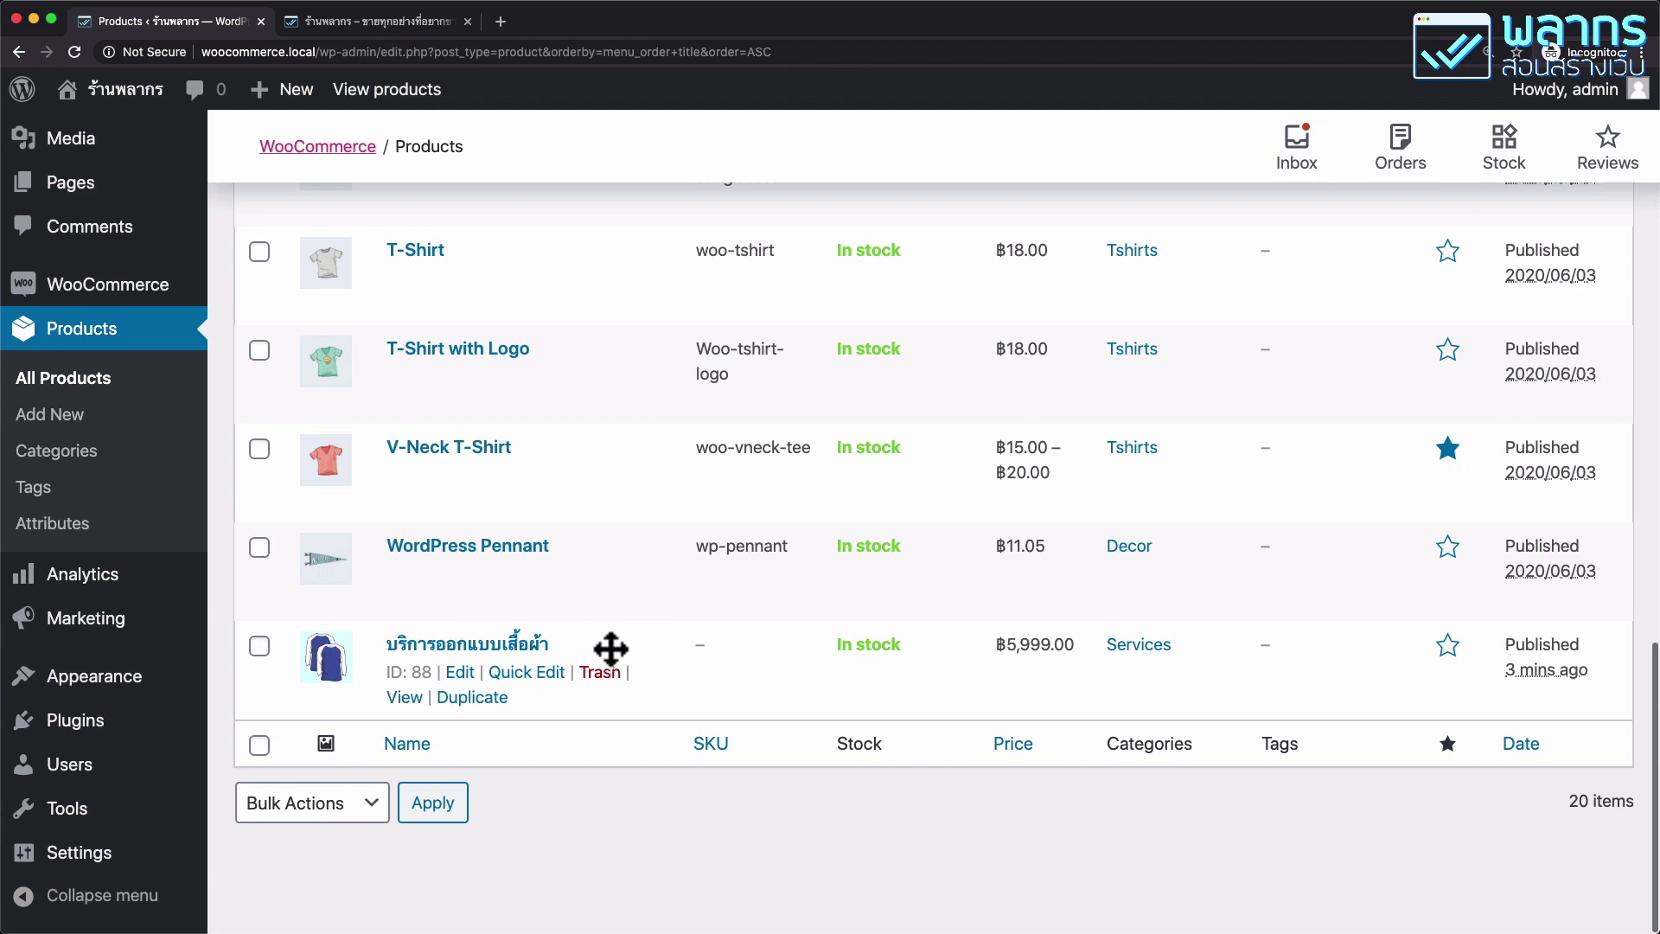
left_click_drag(611, 649, 477, 528)
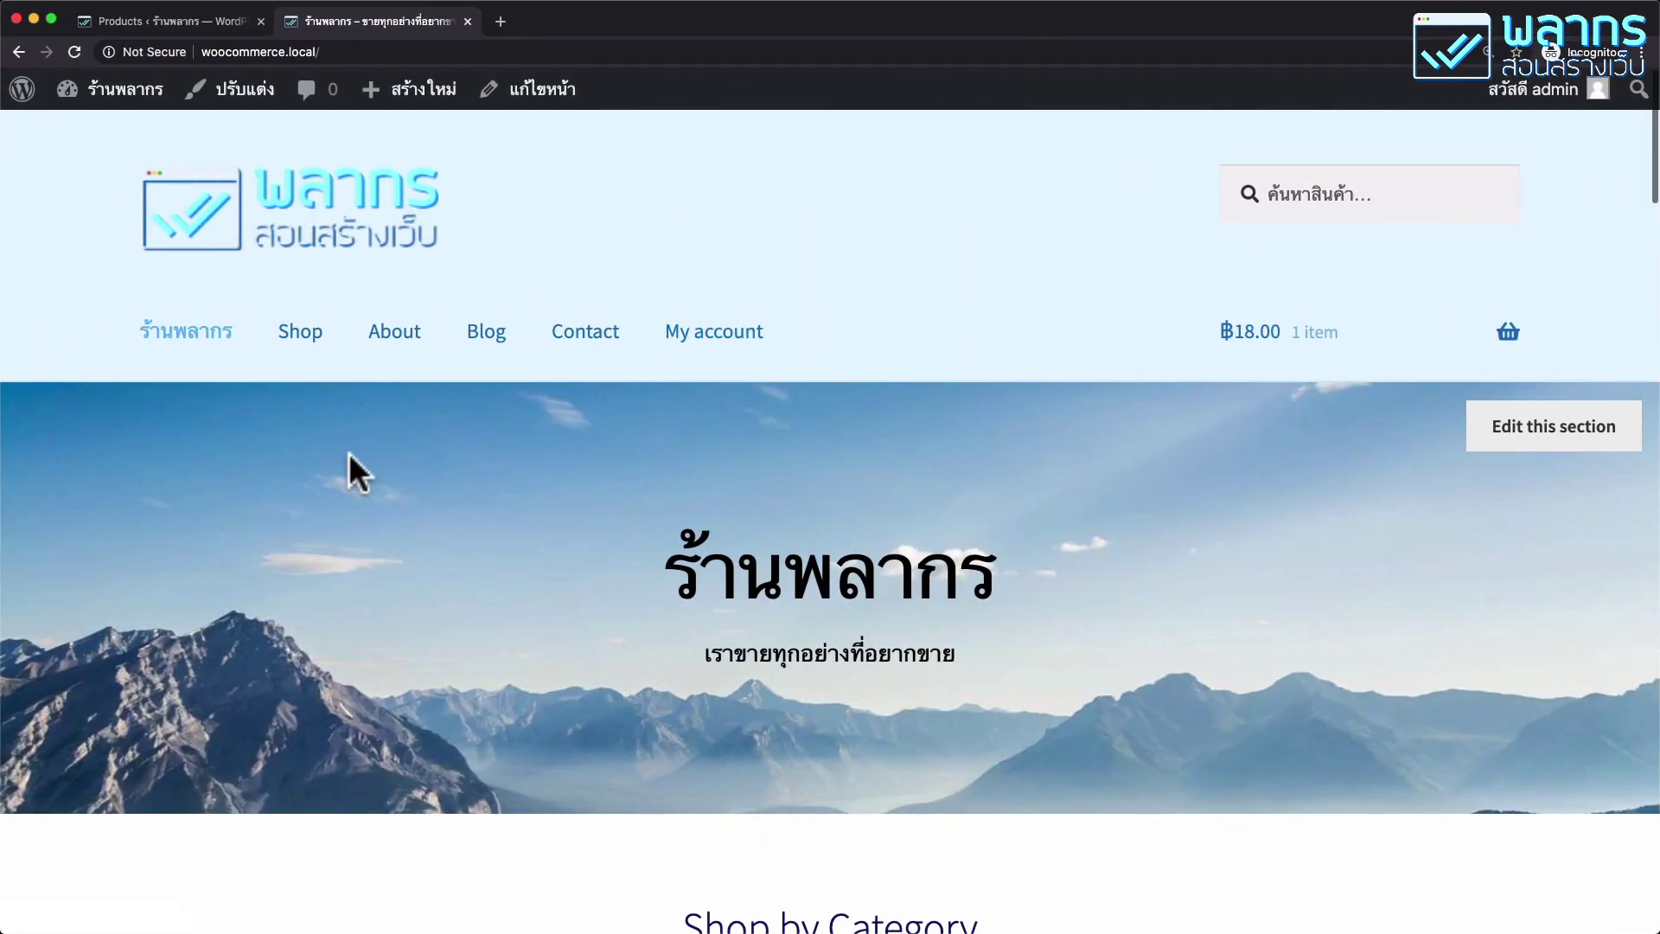
Check the Shop page lists เสื้อกีฬา and บริการออกแบบเสื้อผ้า first.
left_click(311, 356)
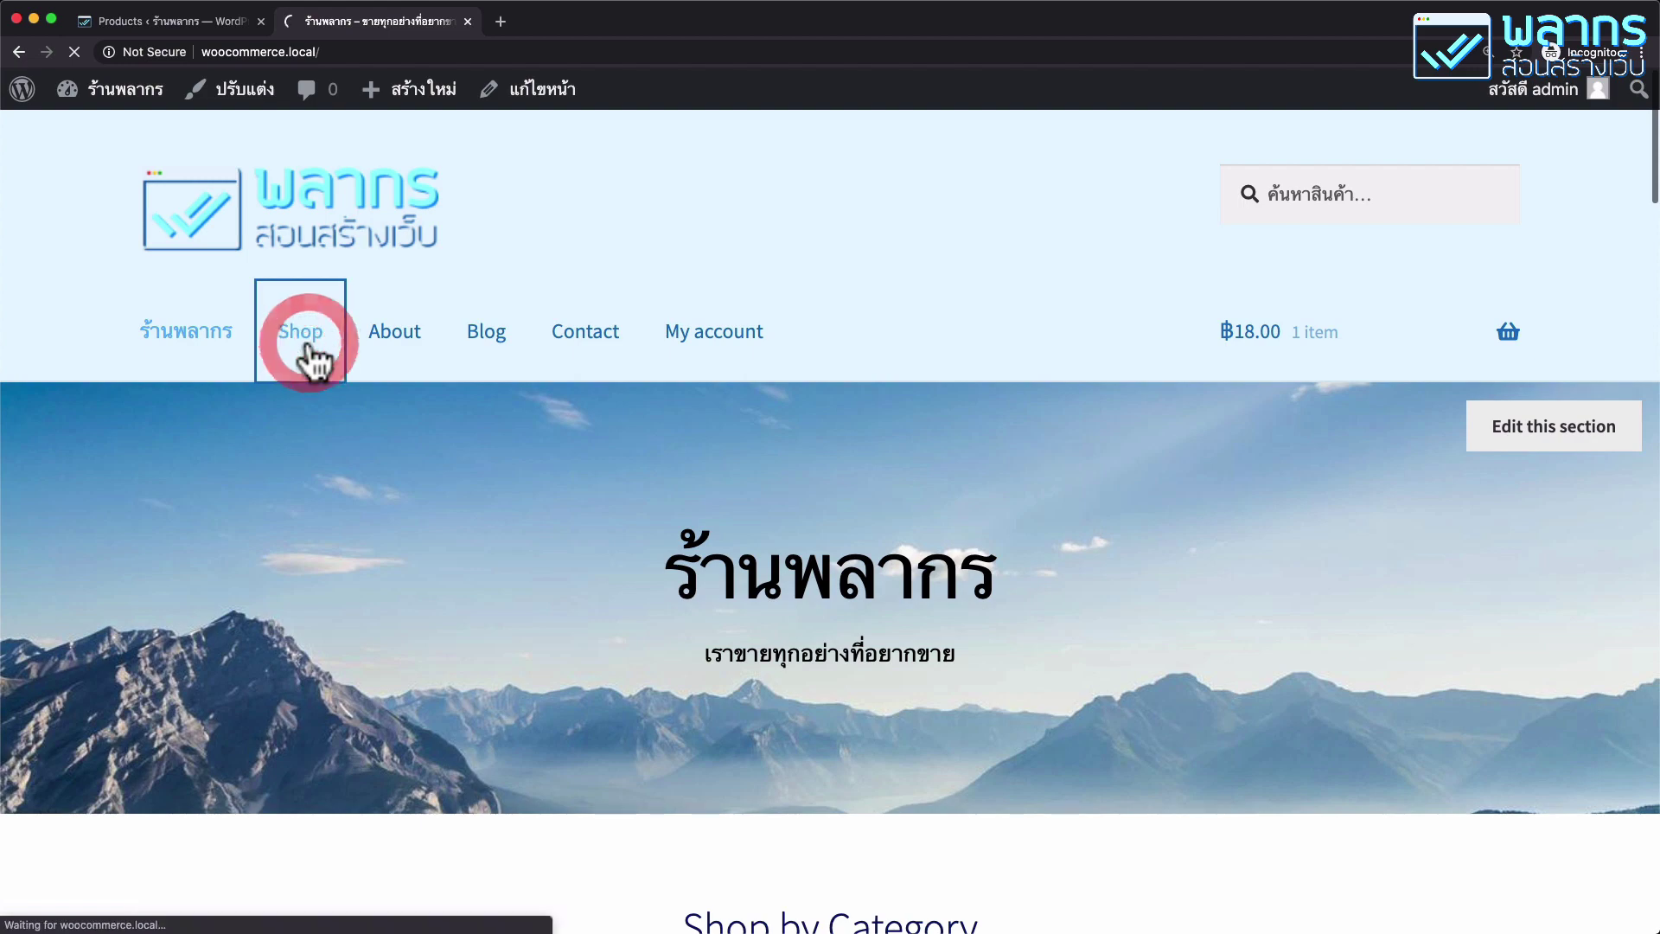
scroll(852, 624, "down", 3)
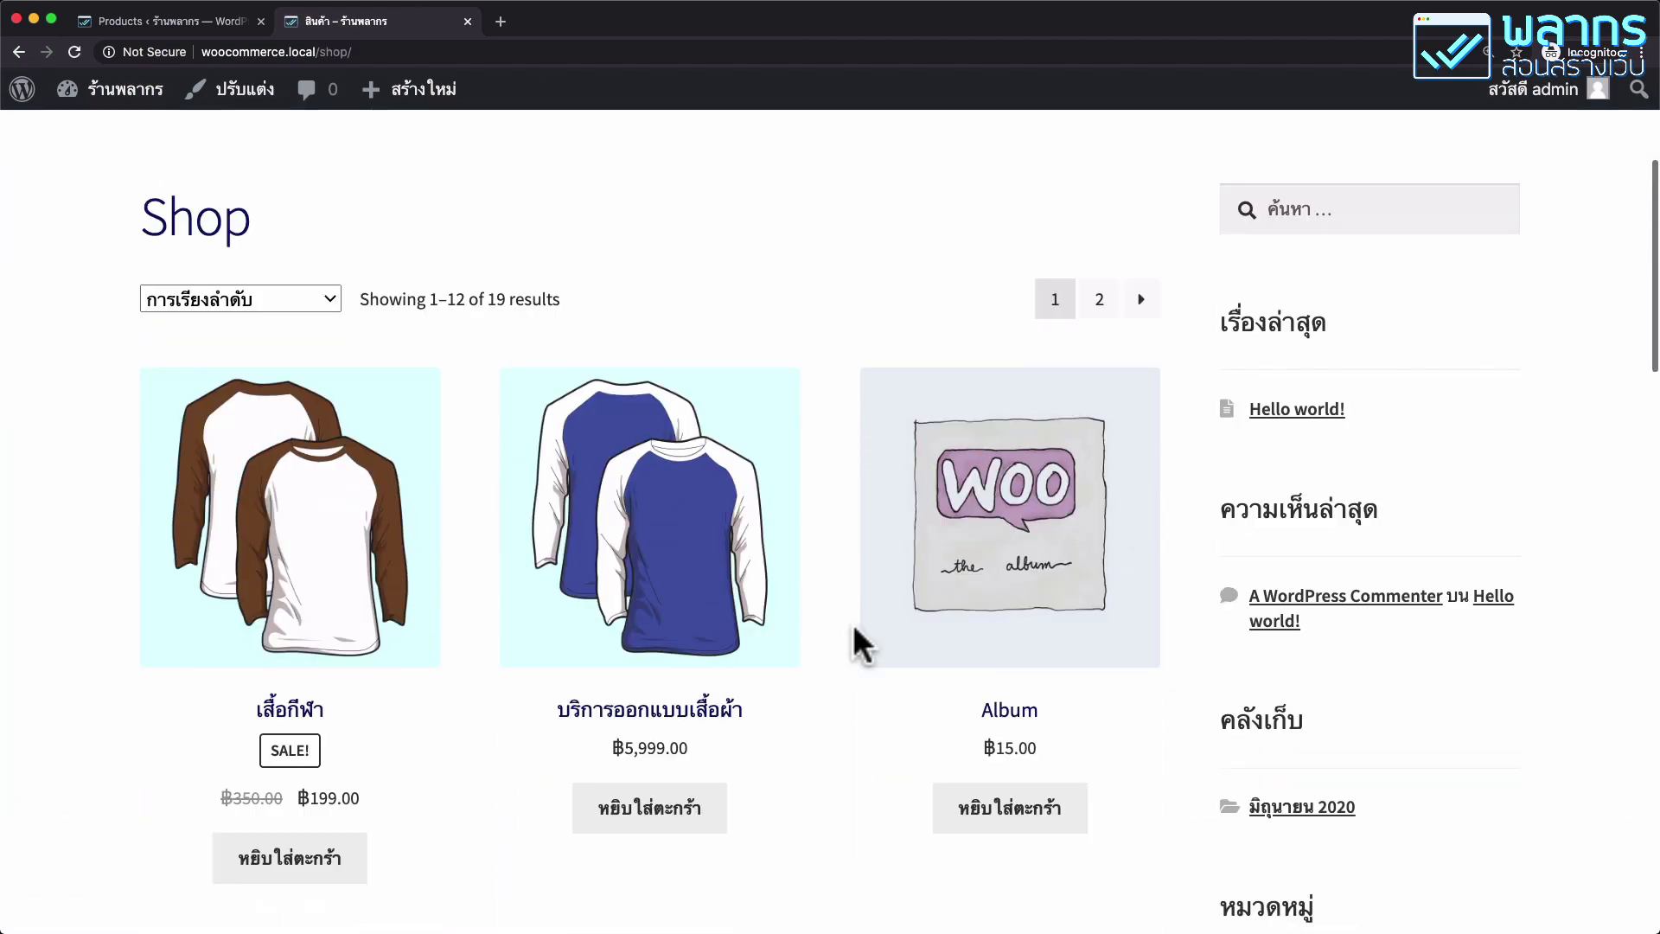
scroll(852, 624, "down", 1)
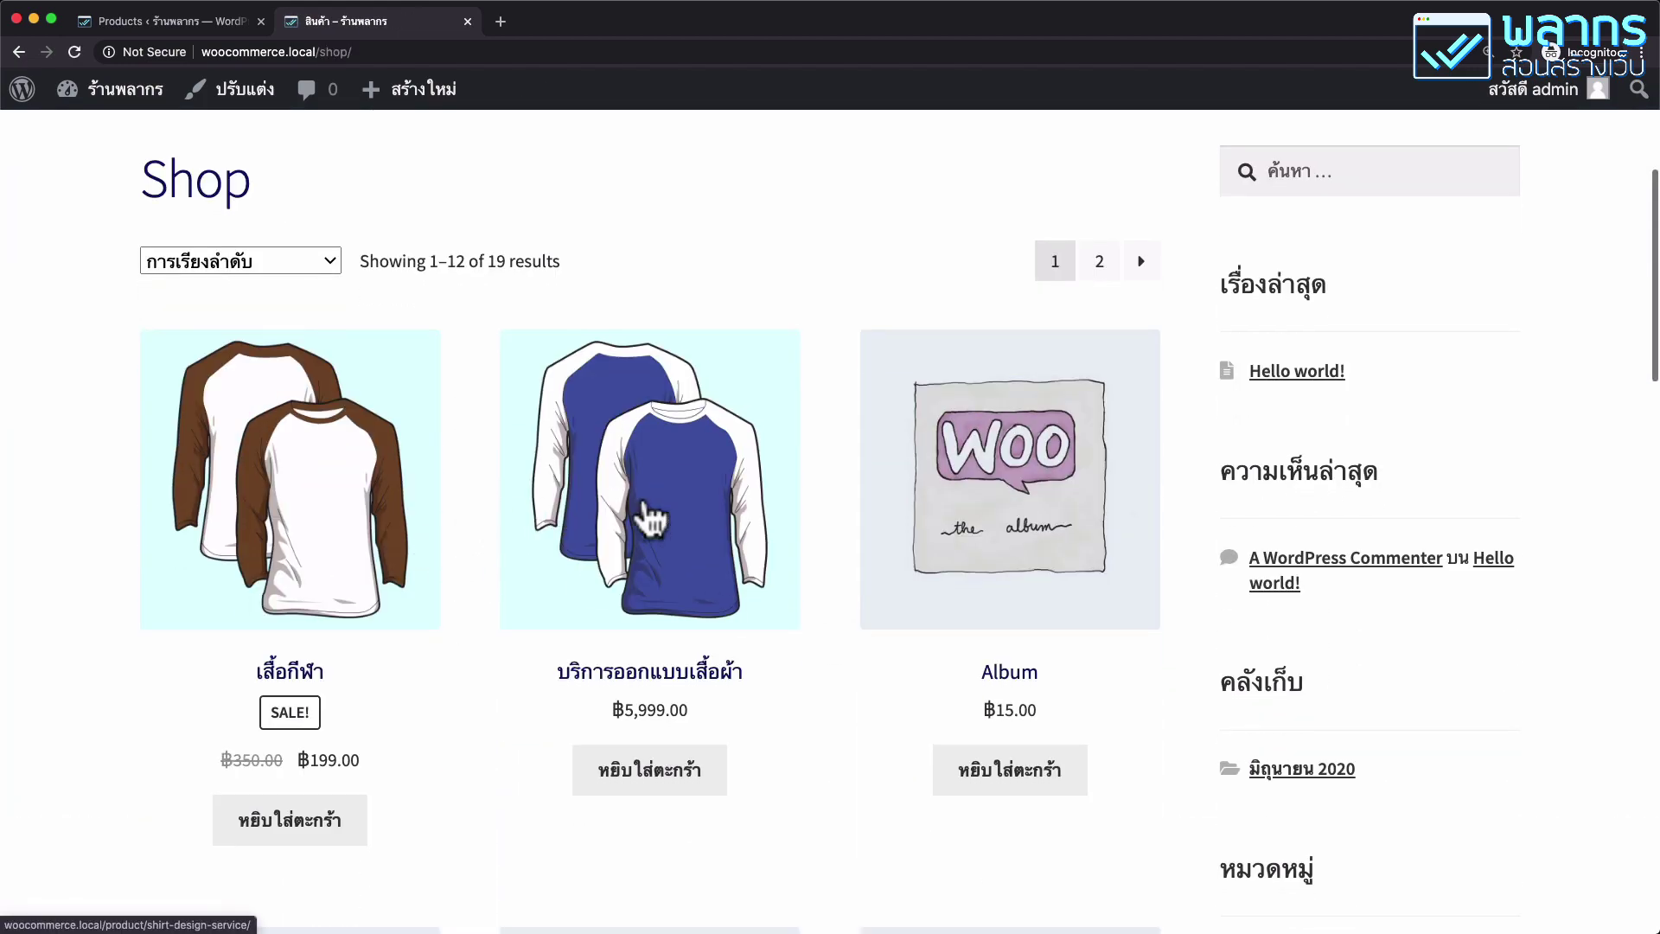
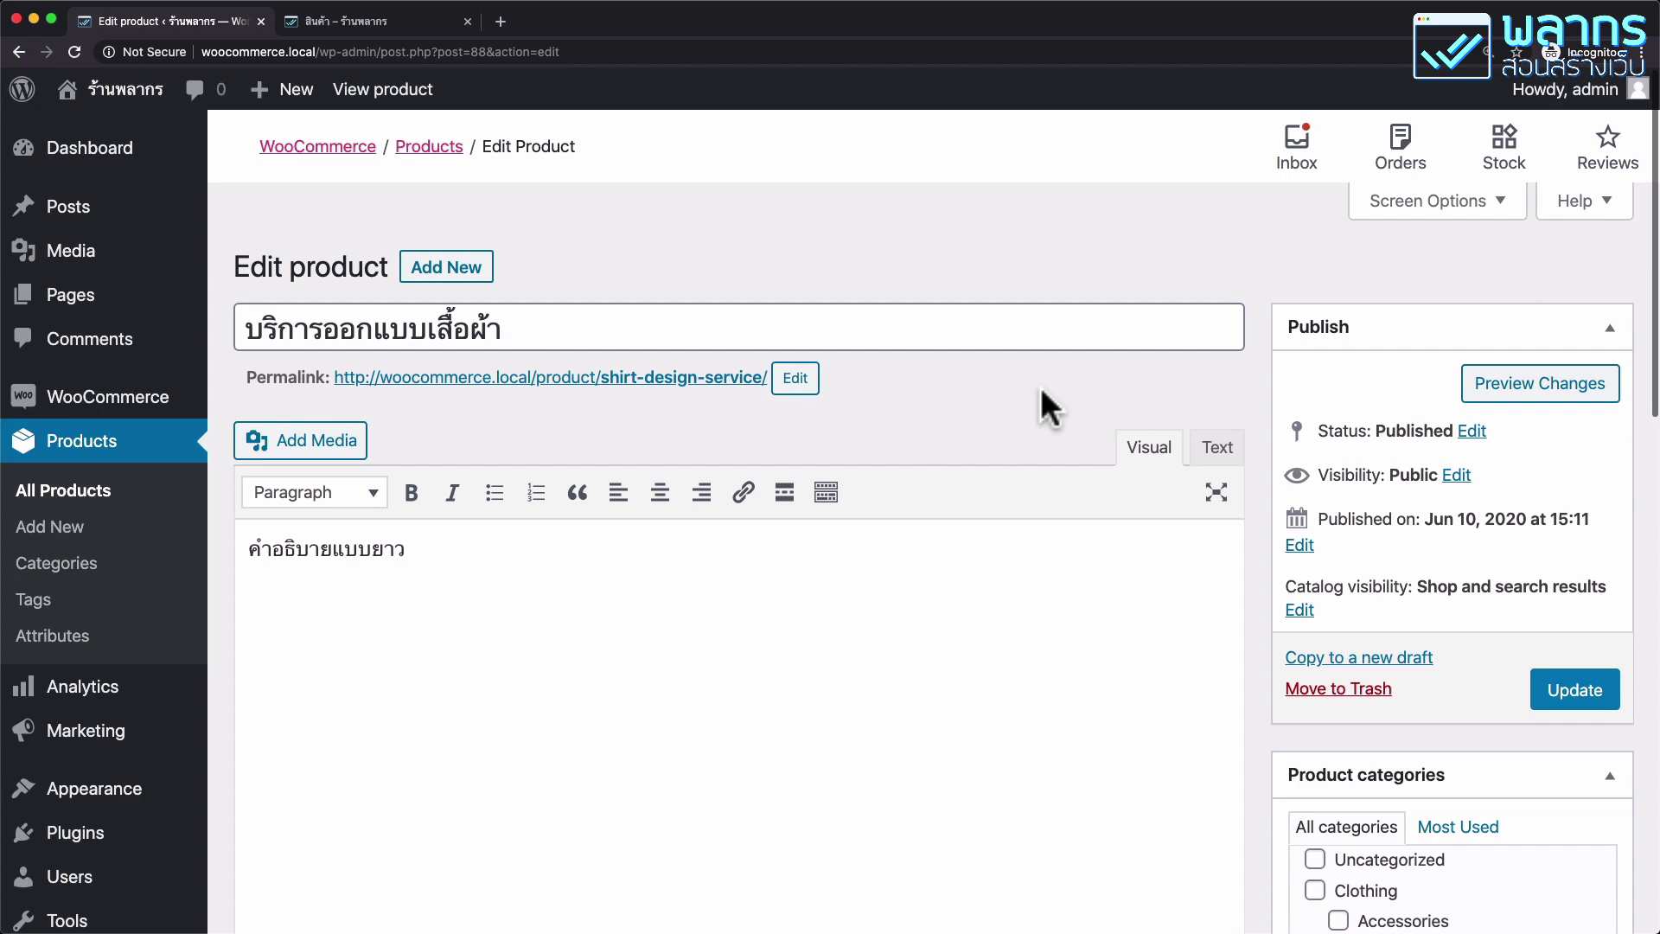
Mark the product as Downloadable and add a new downloadable-file row.
scroll(983, 439, "down", 8)
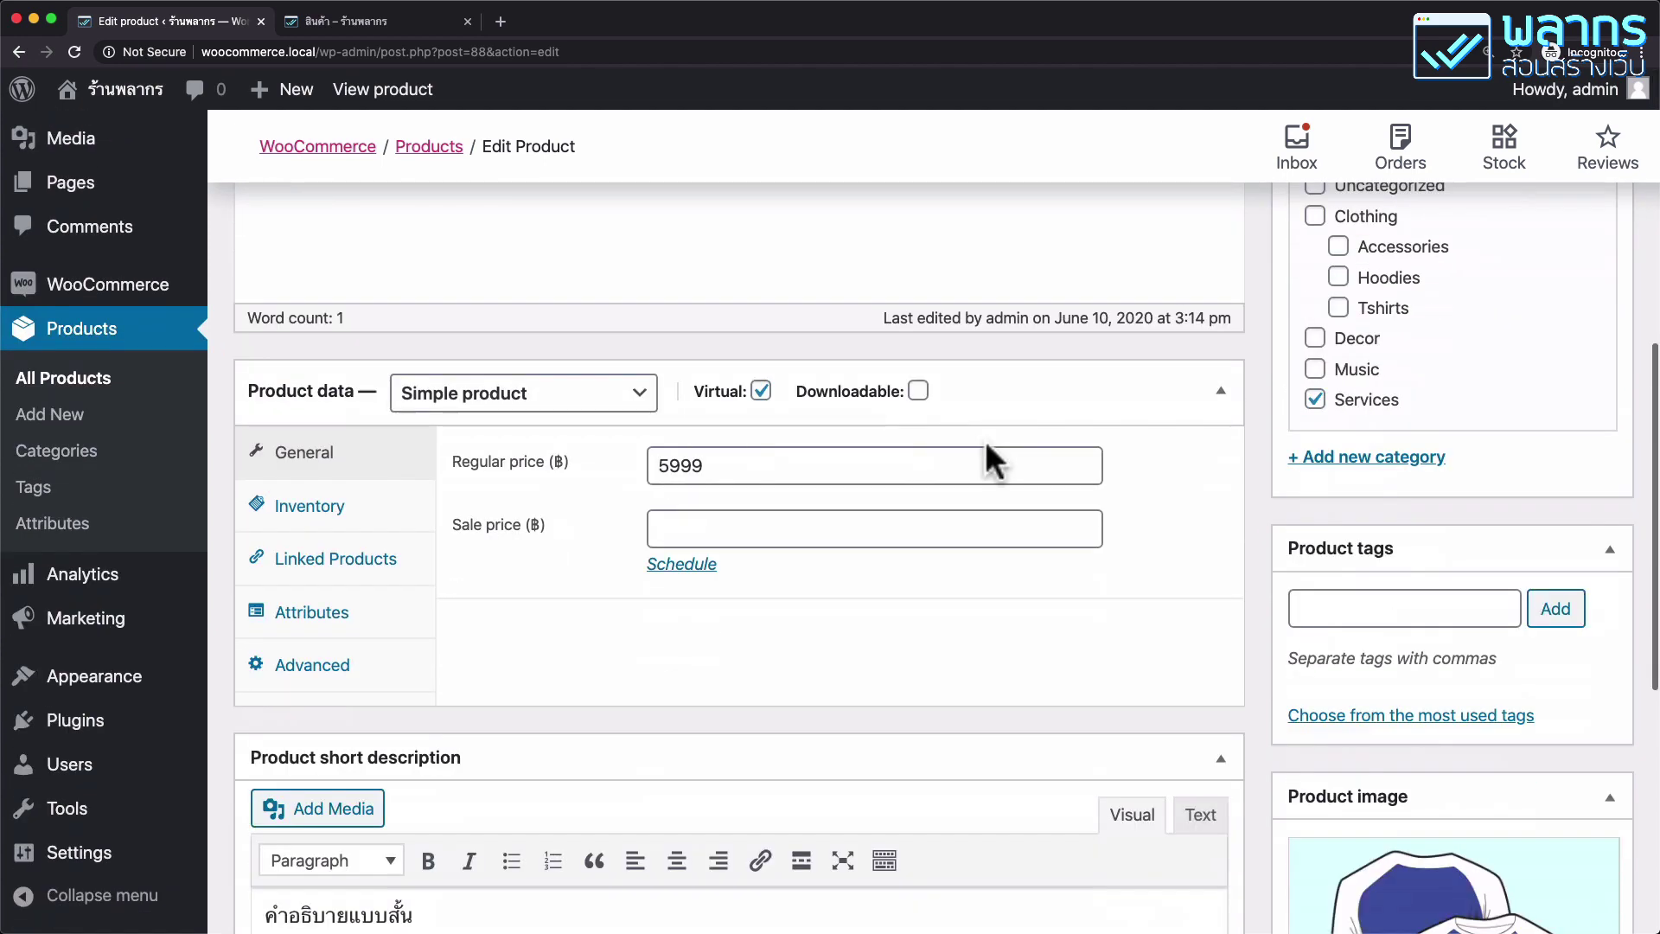
left_click(918, 392)
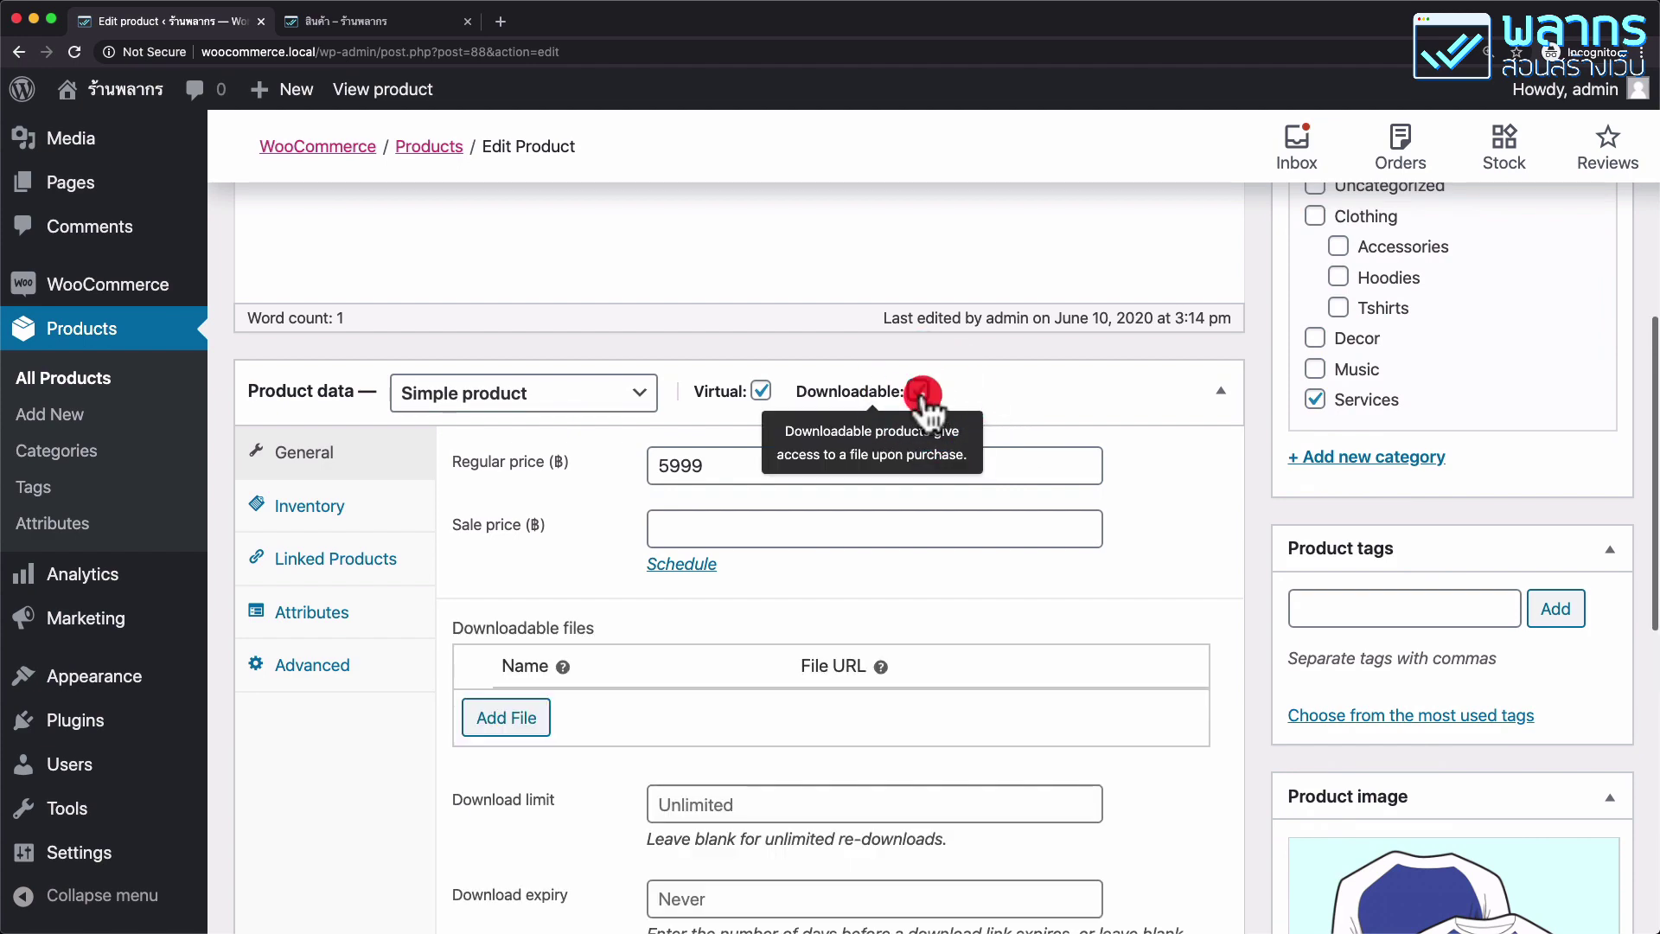
scroll(767, 475, "down", 4)
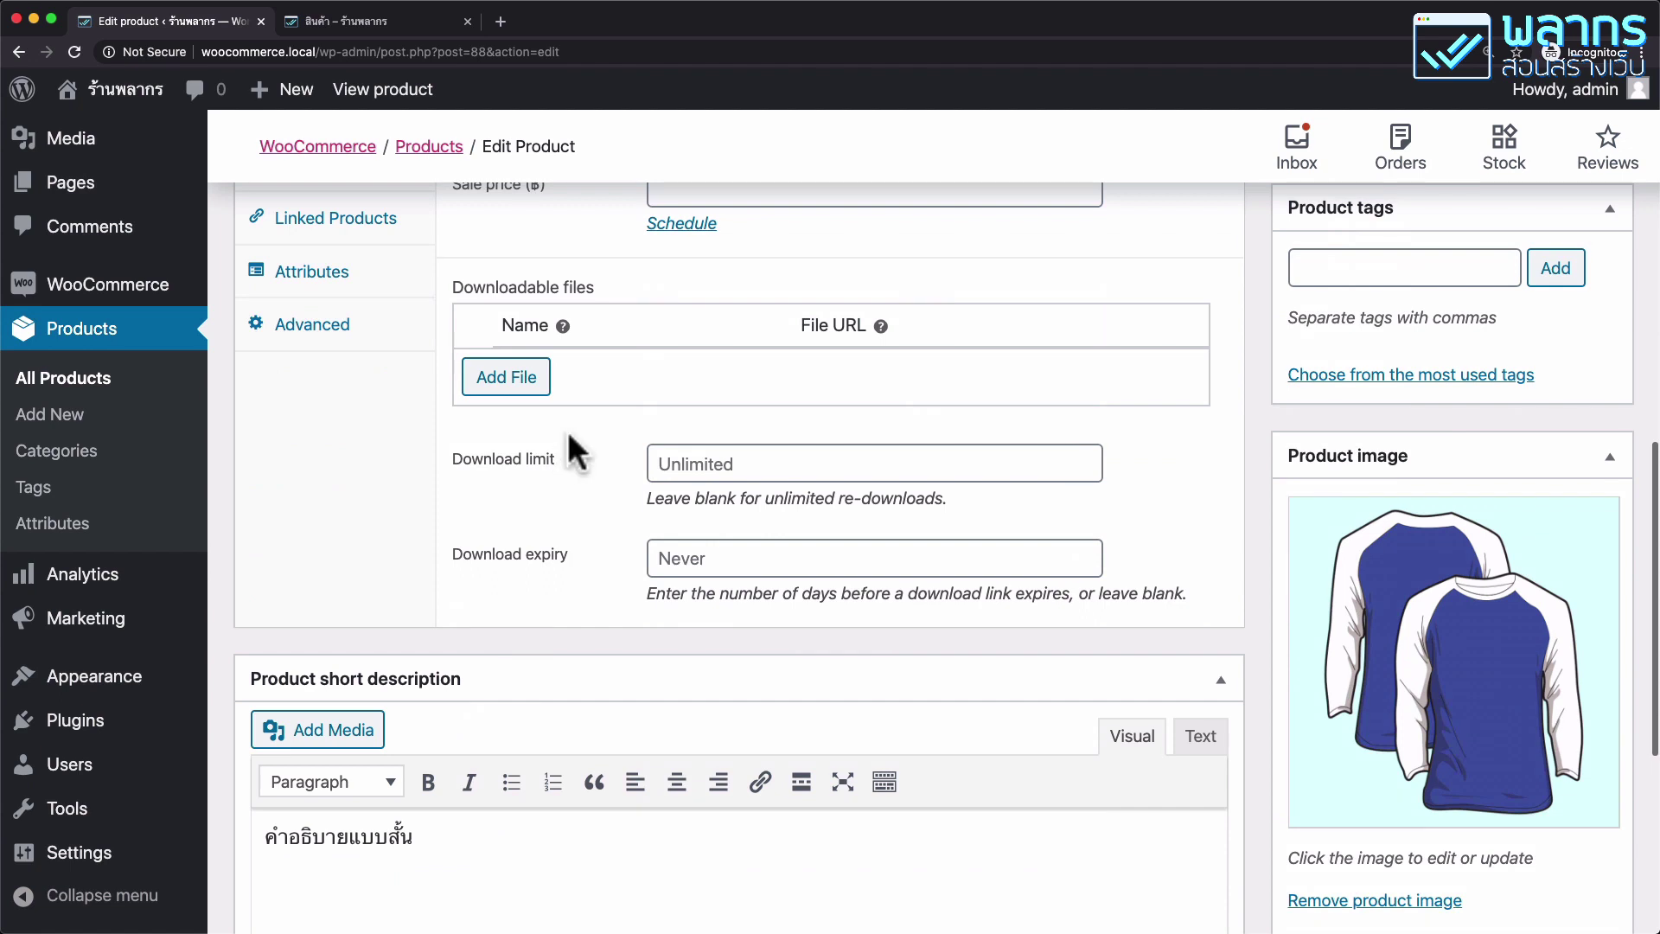
left_click(518, 377)
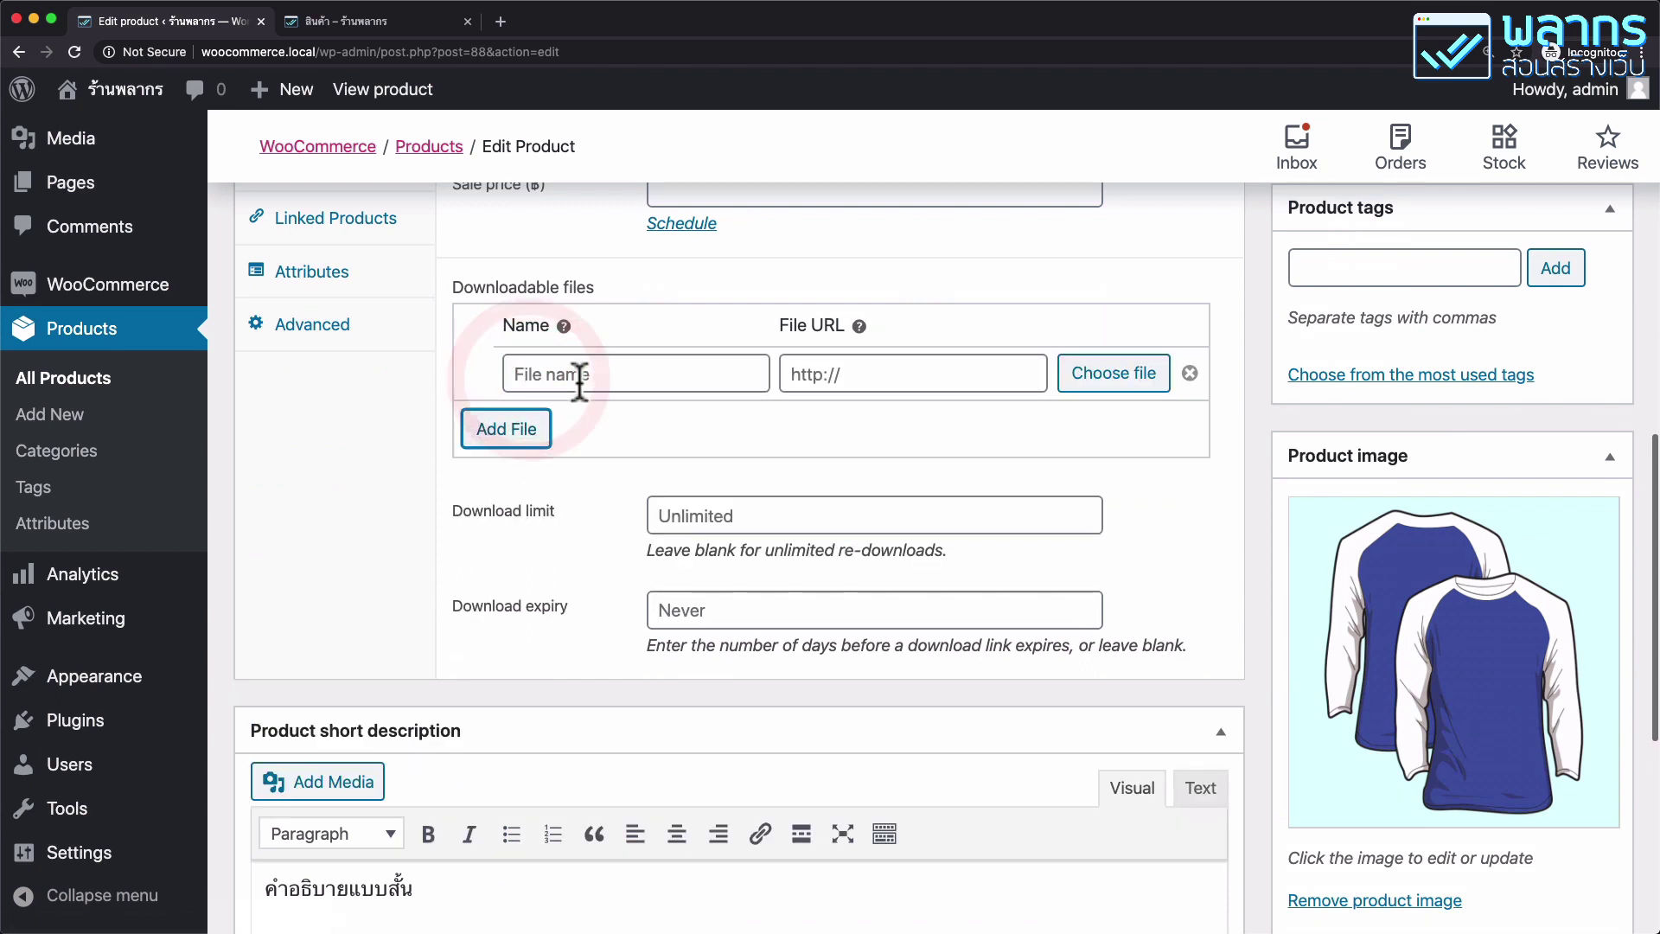
Upload sample-pdf.pdf to the media library and insert its URL into the download row.
left_click(1138, 373)
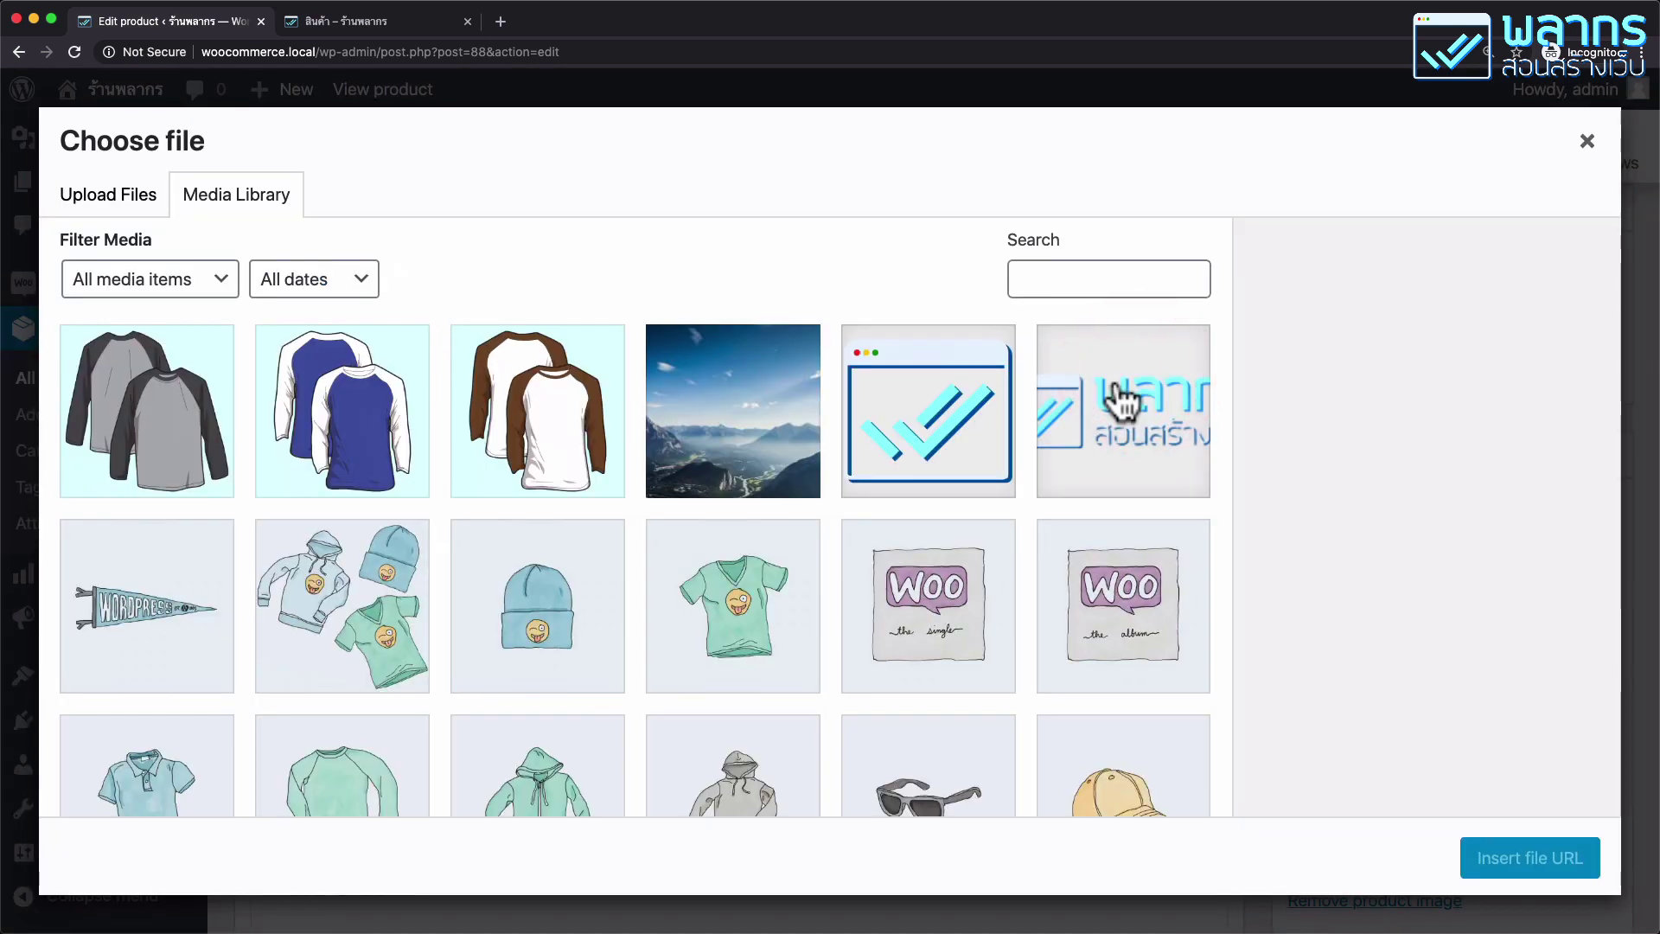
left_click(137, 199)
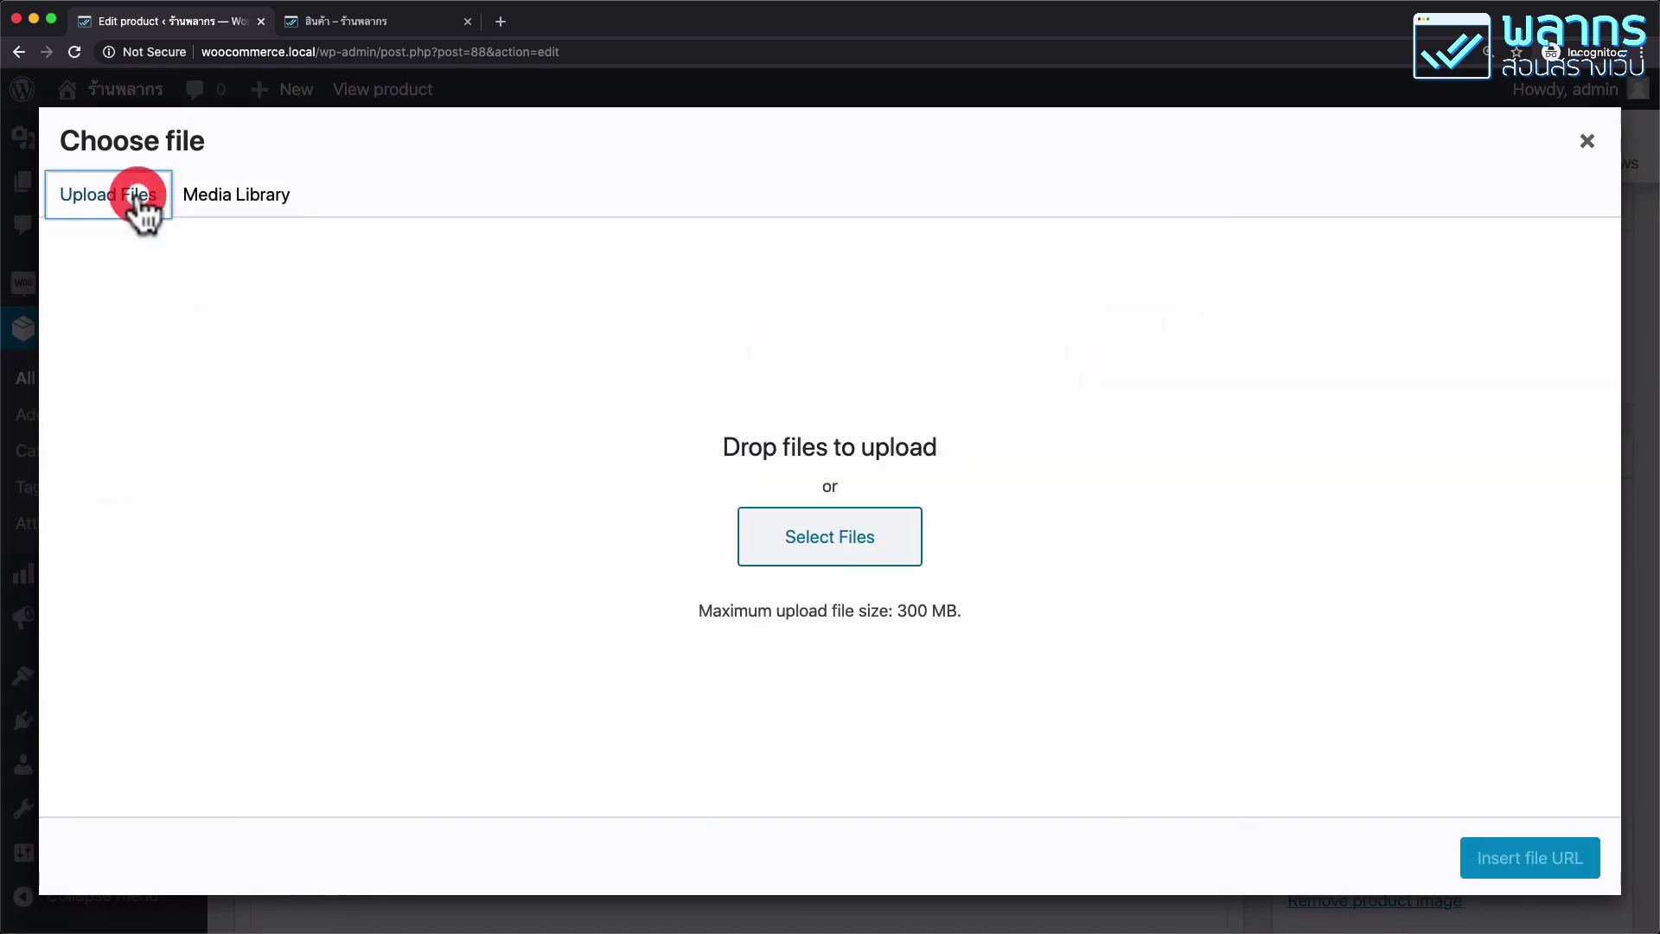
left_click(804, 553)
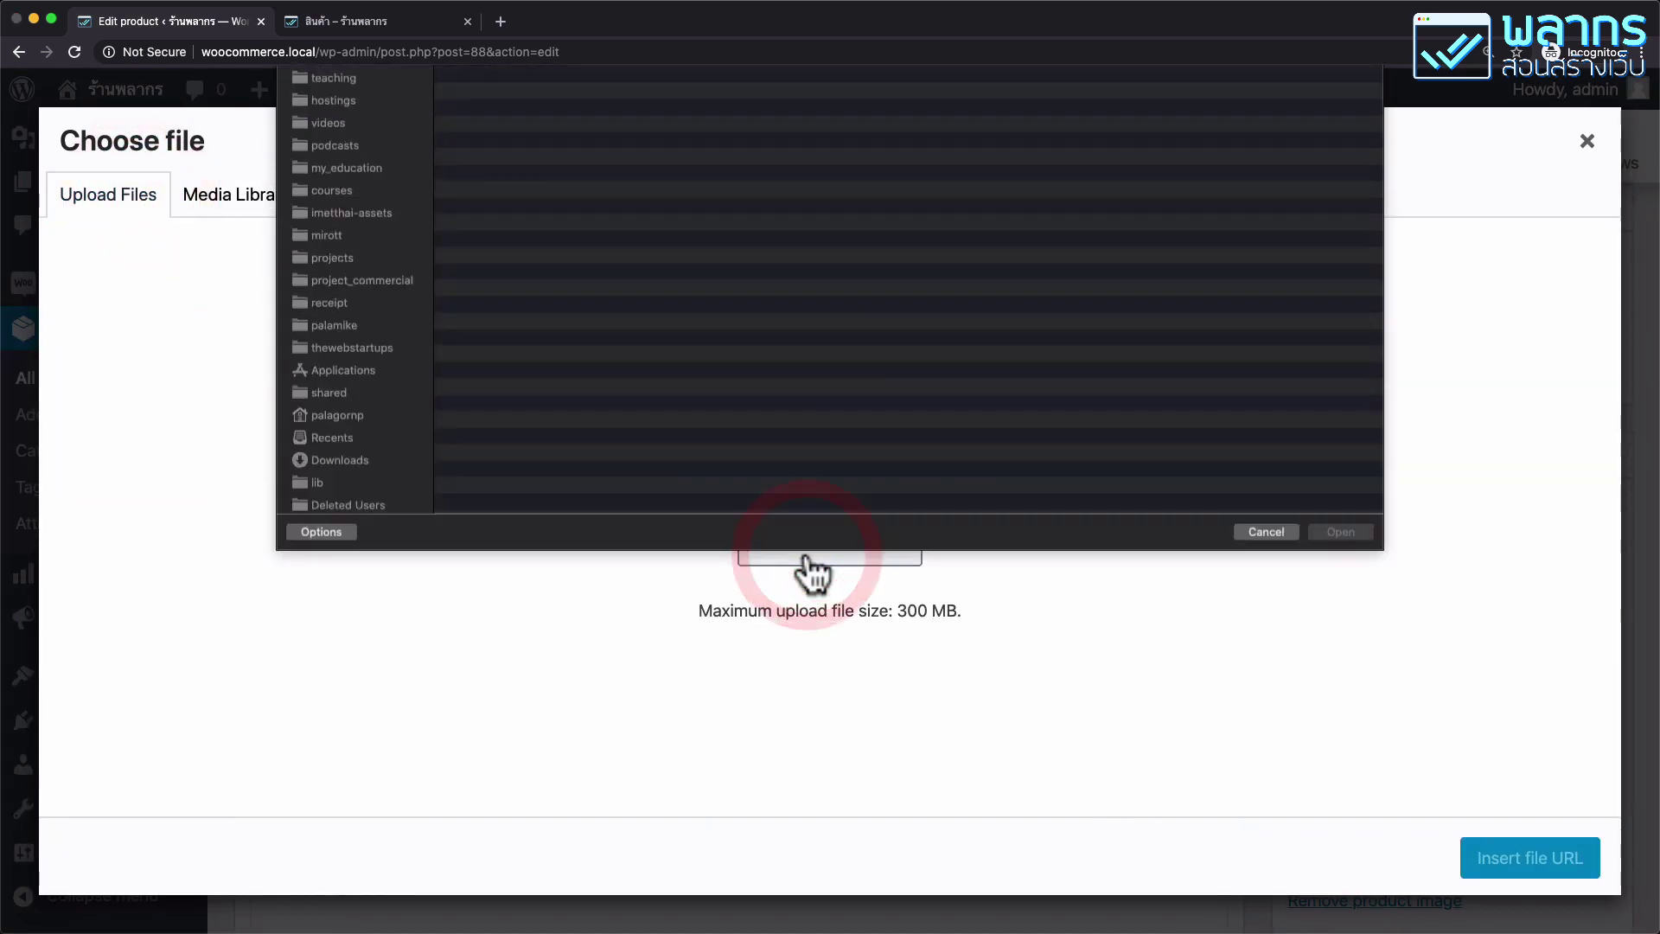
left_click(517, 130)
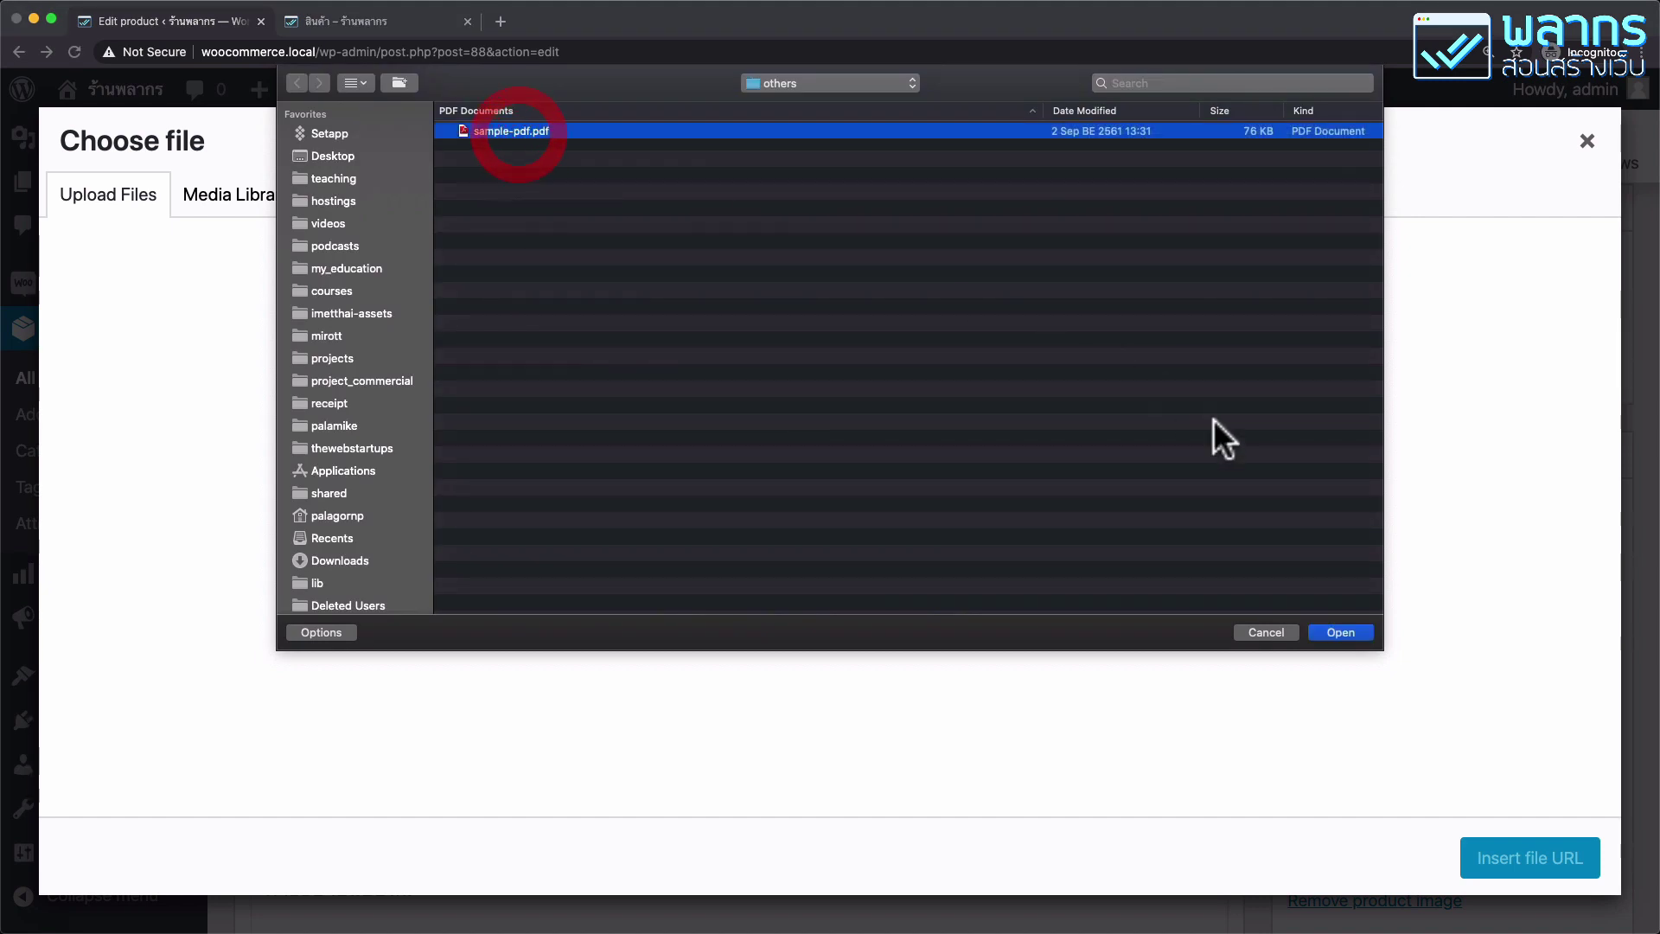
left_click(1341, 632)
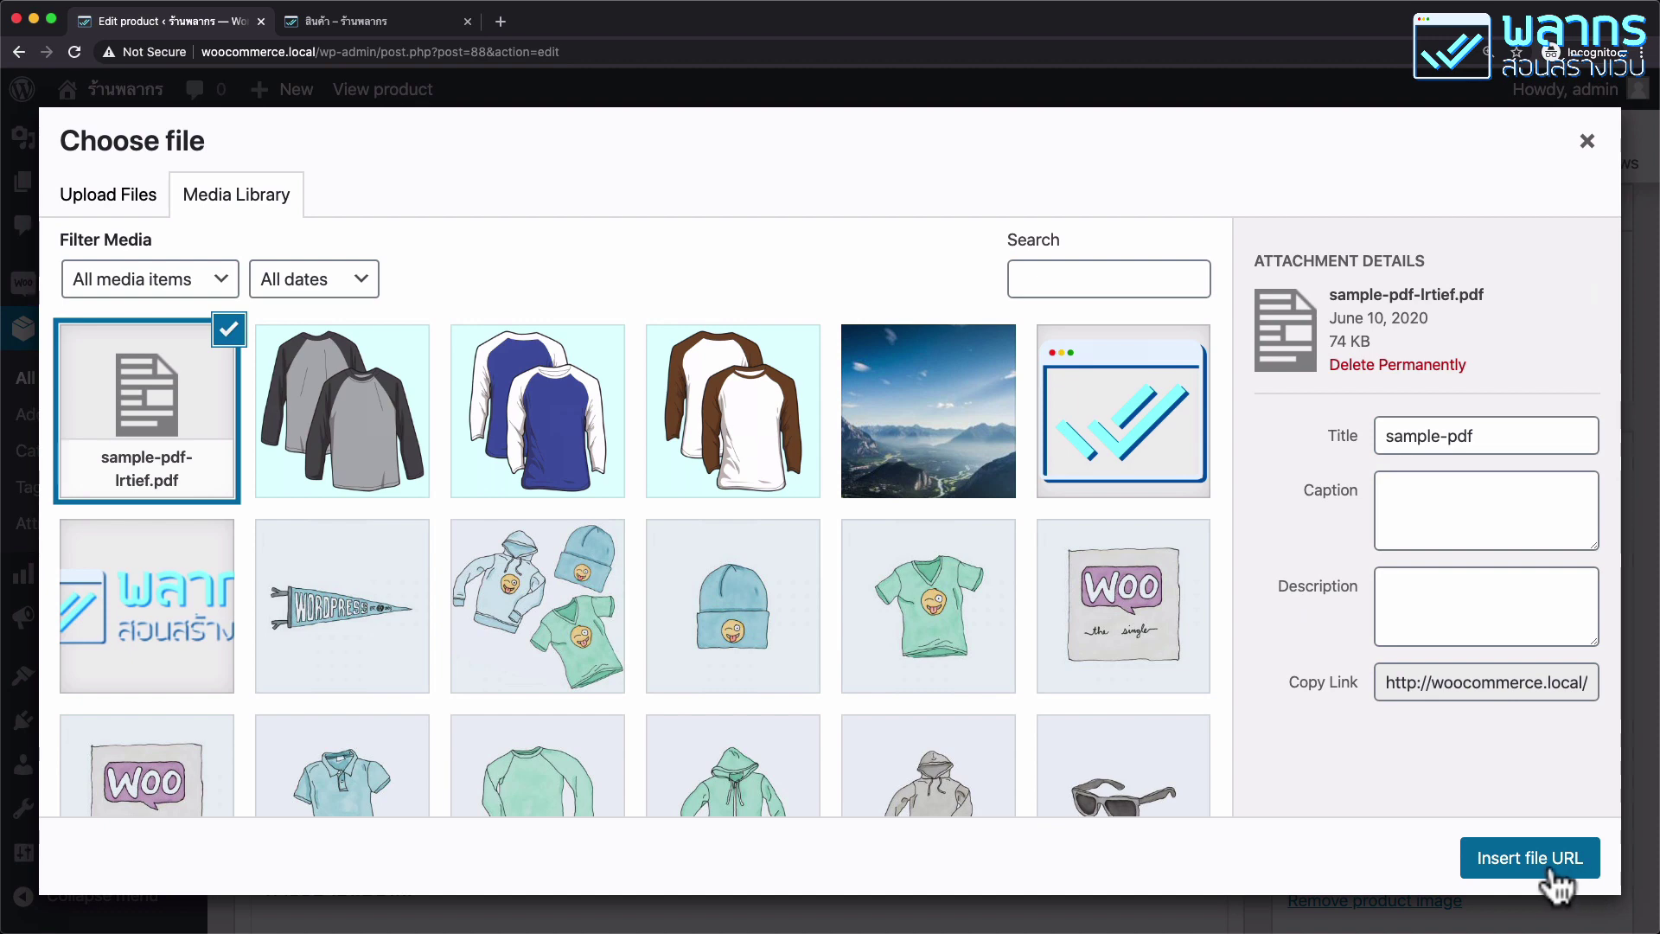
left_click(1547, 860)
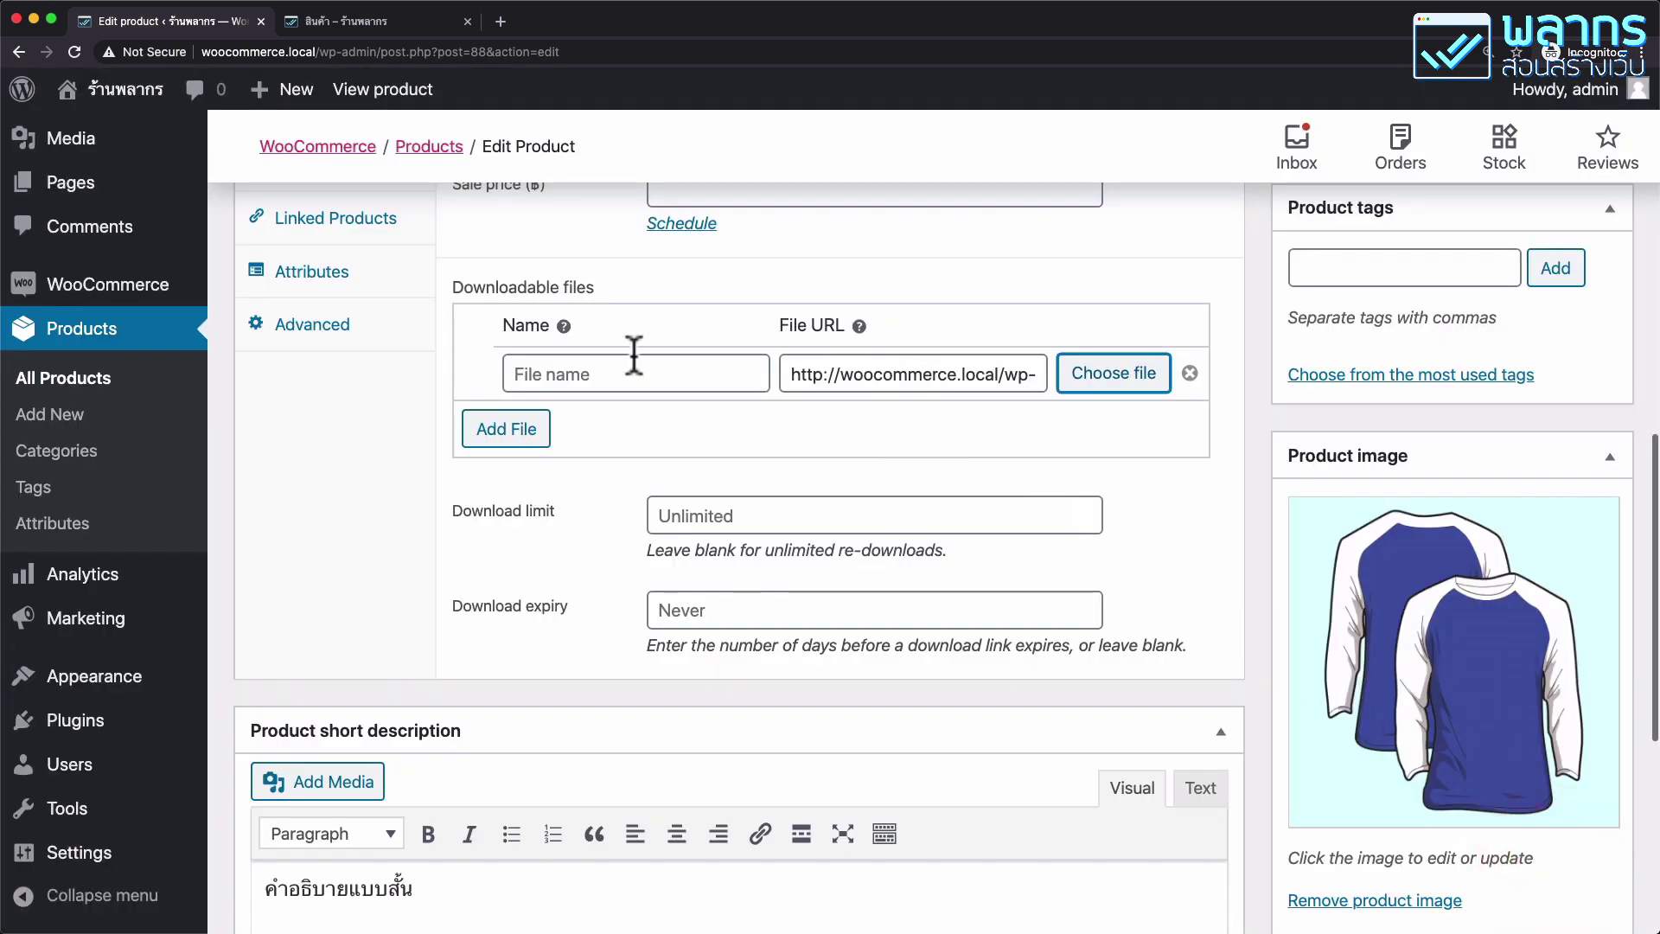
Name the downloadable file 'Shirt Catalog' with a download limit of 10.
left_click(593, 373)
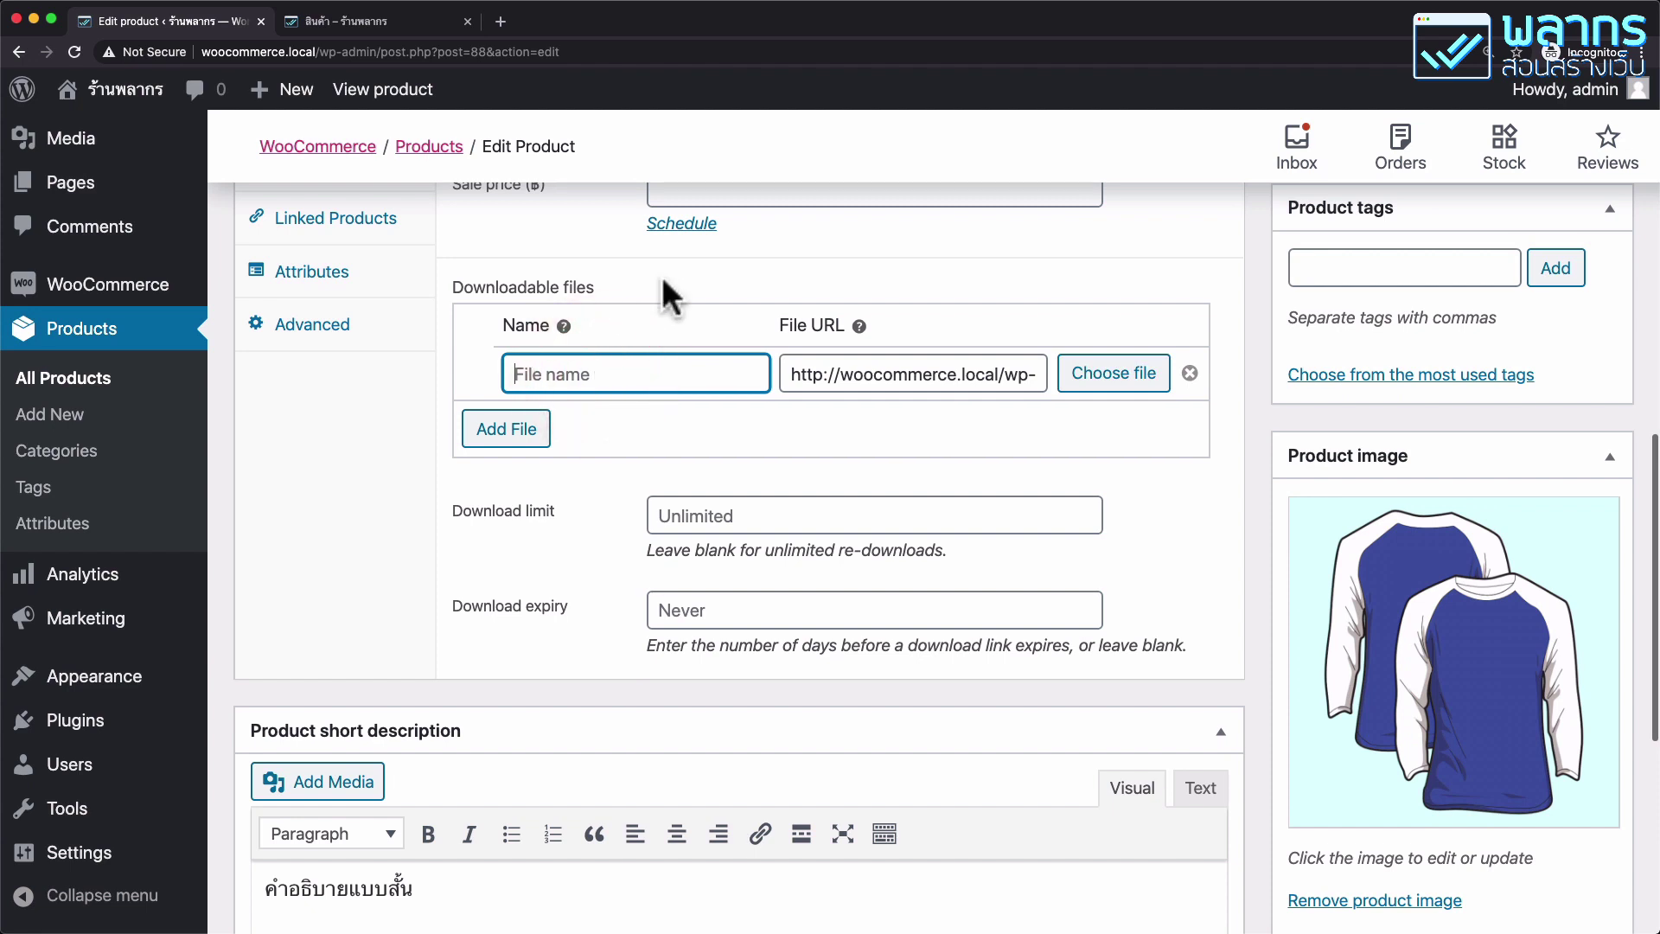
type("S")
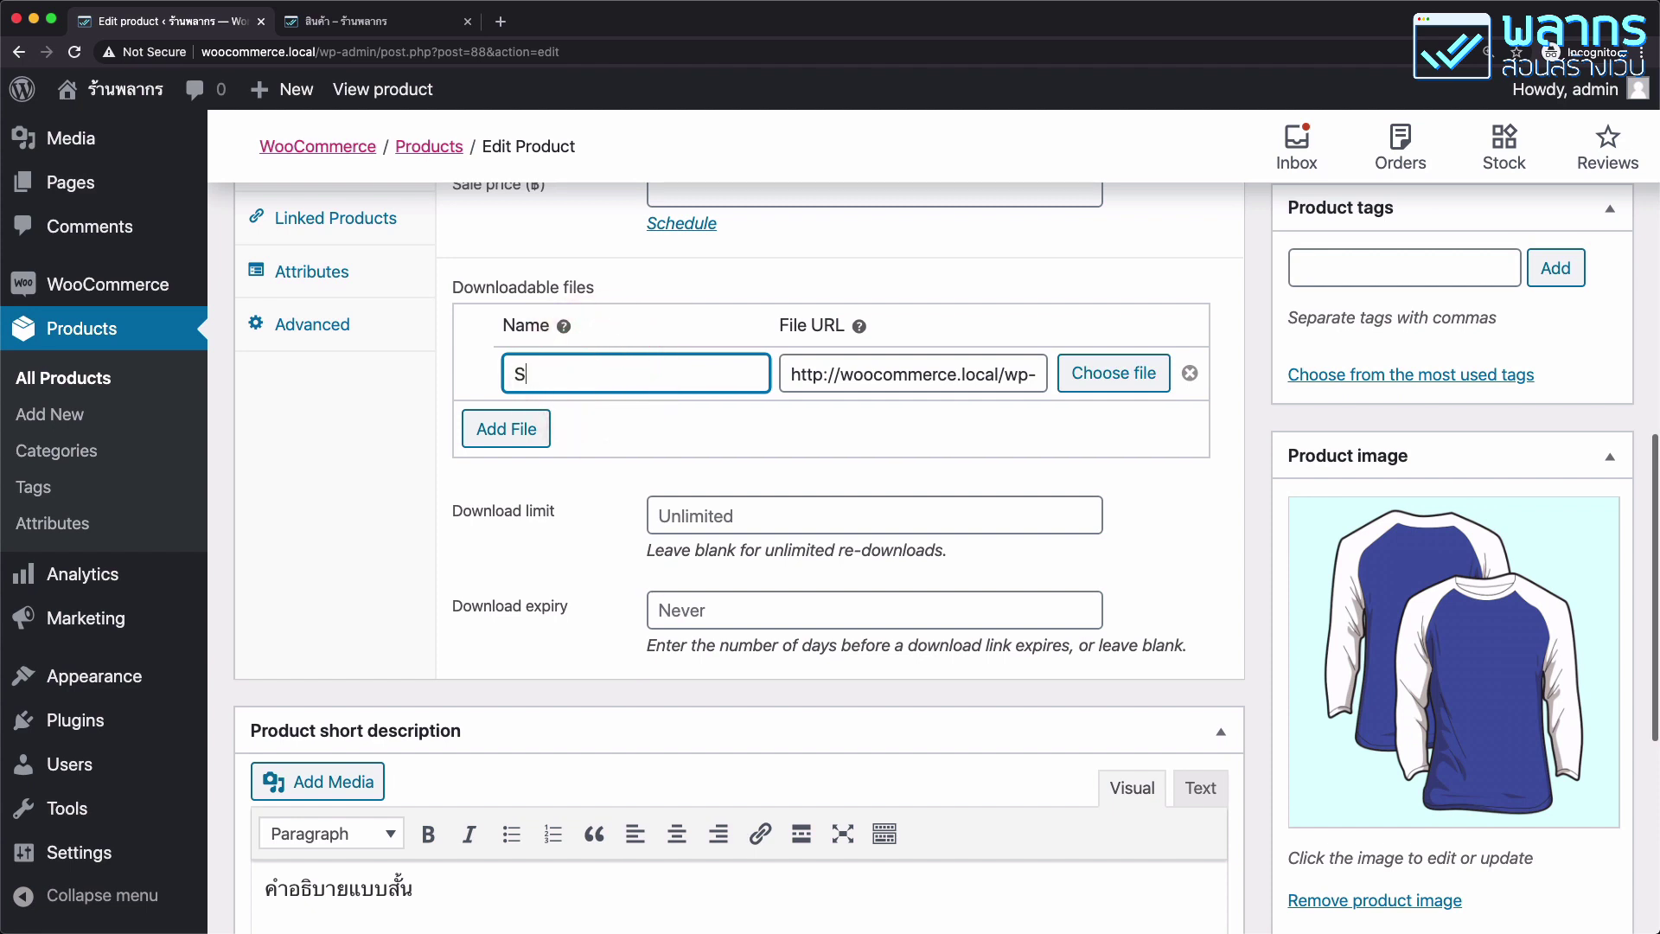
type("hirt Catalog")
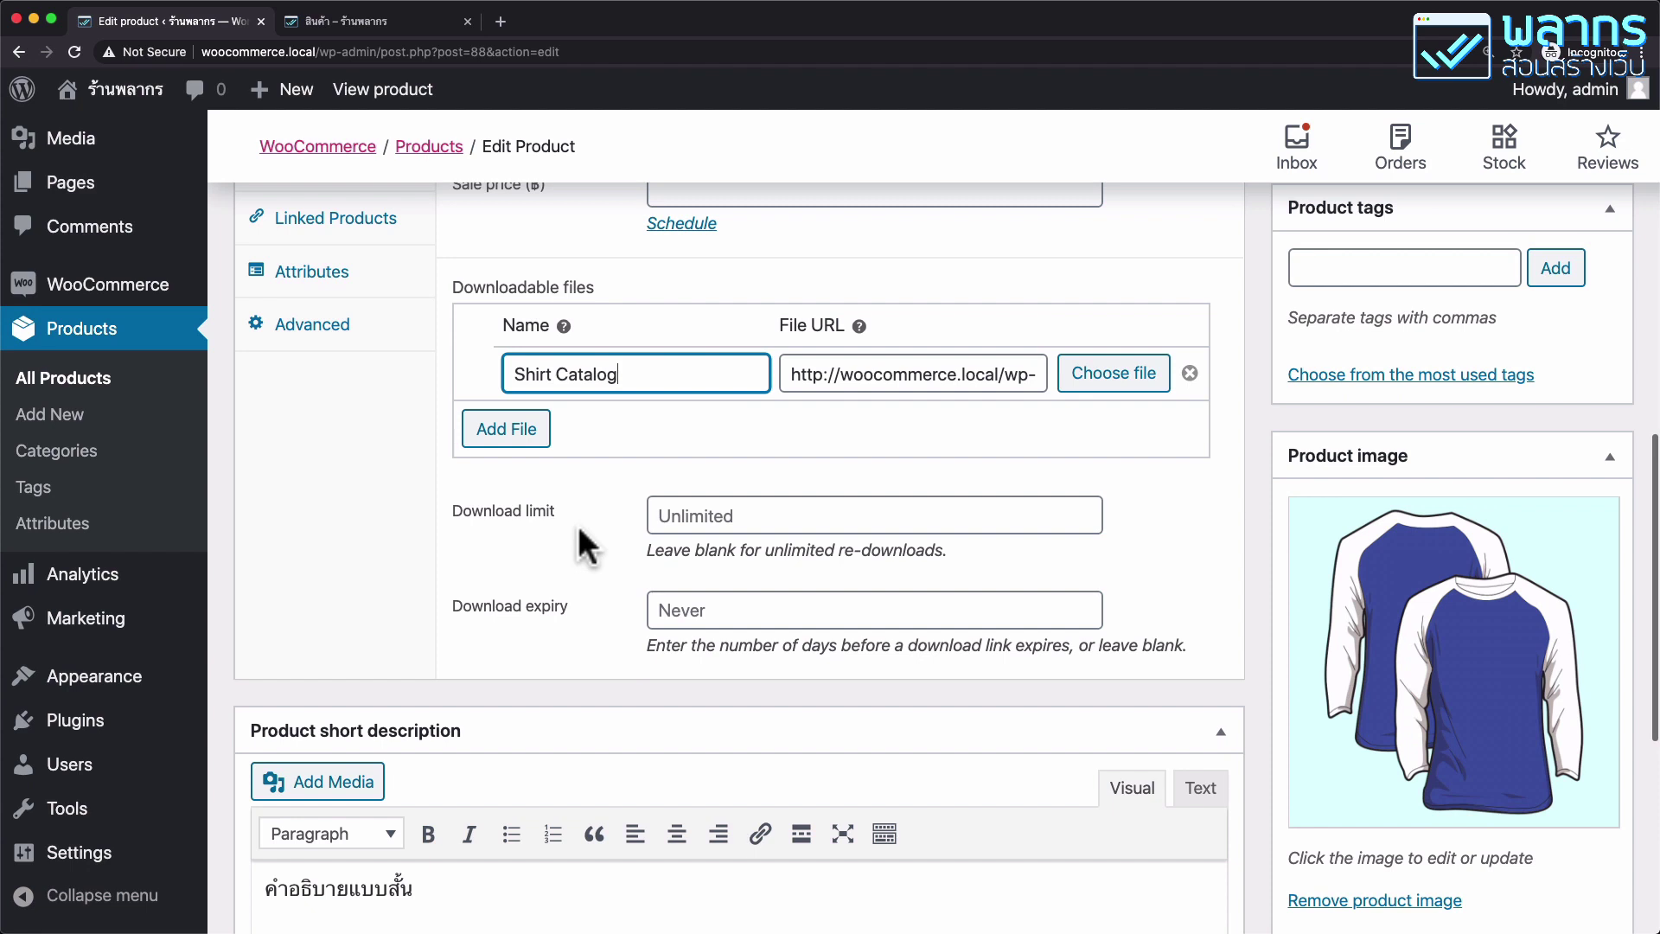
left_click(778, 515)
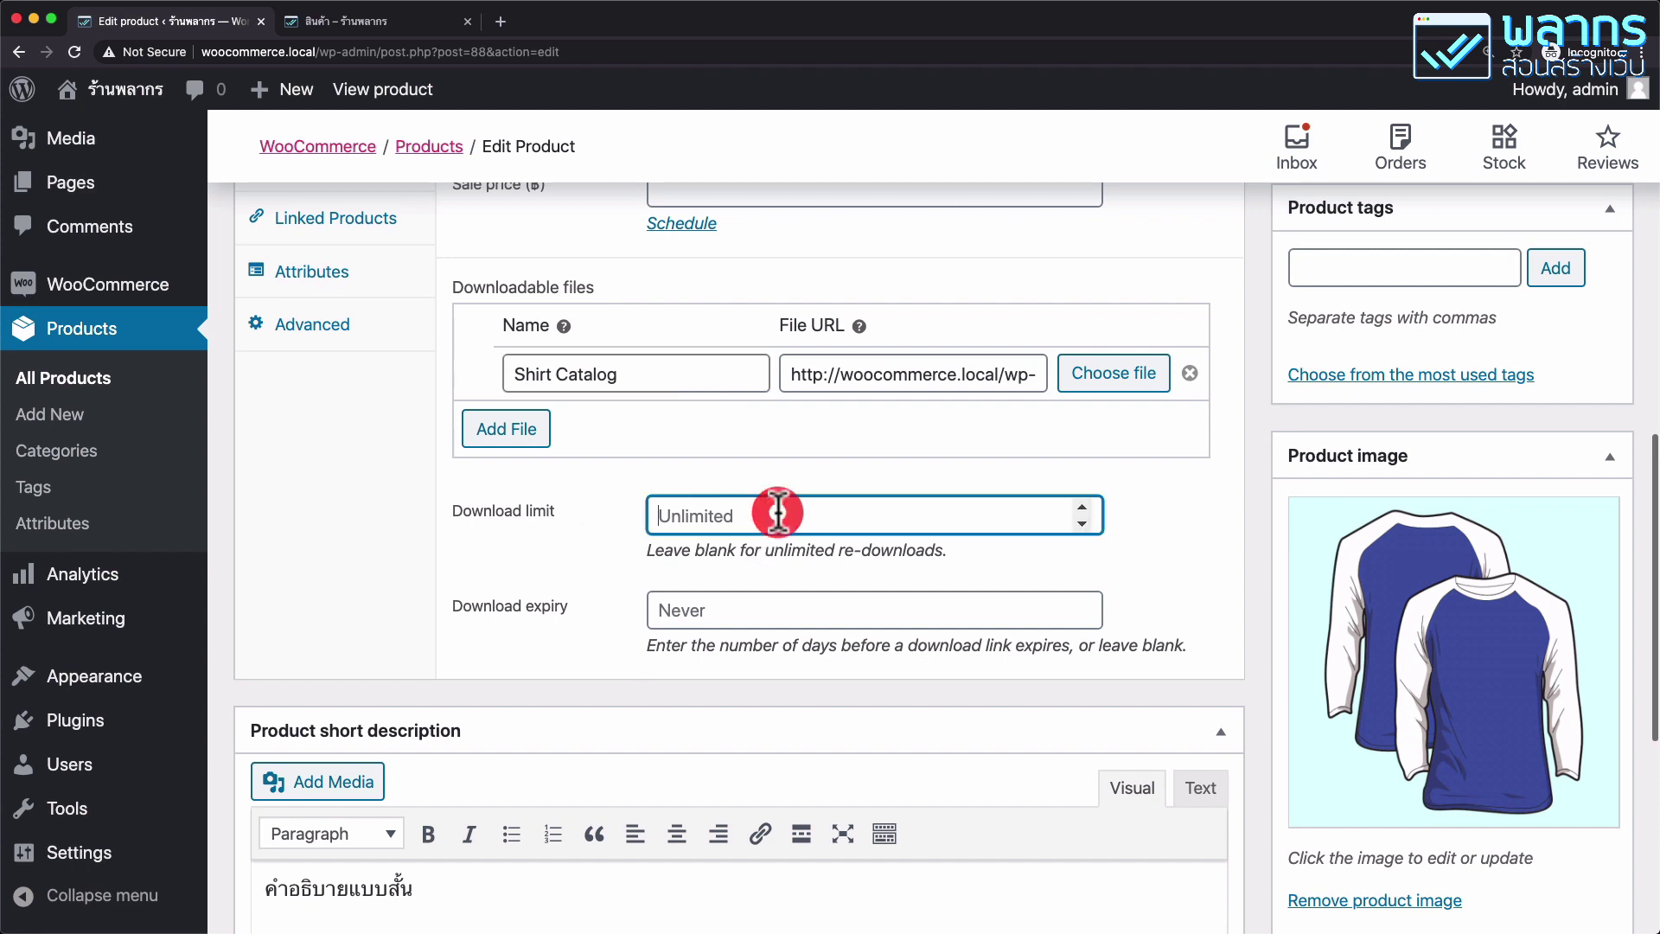
type("10")
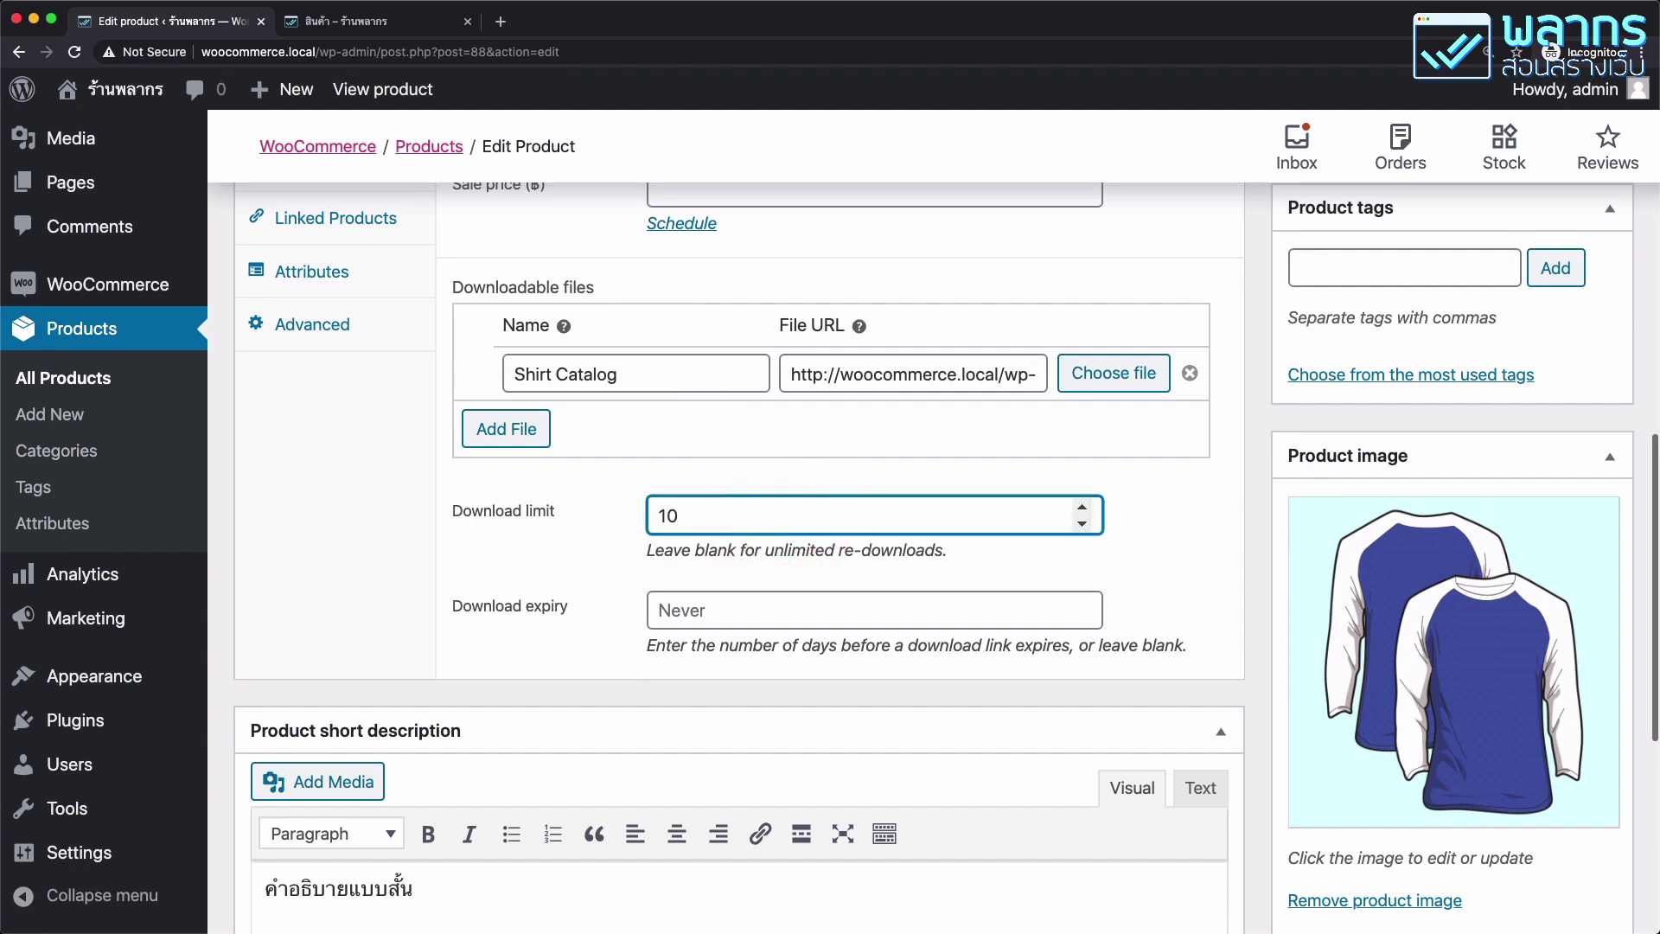
Set the download expiry to 90 days and update the product.
left_click(757, 610)
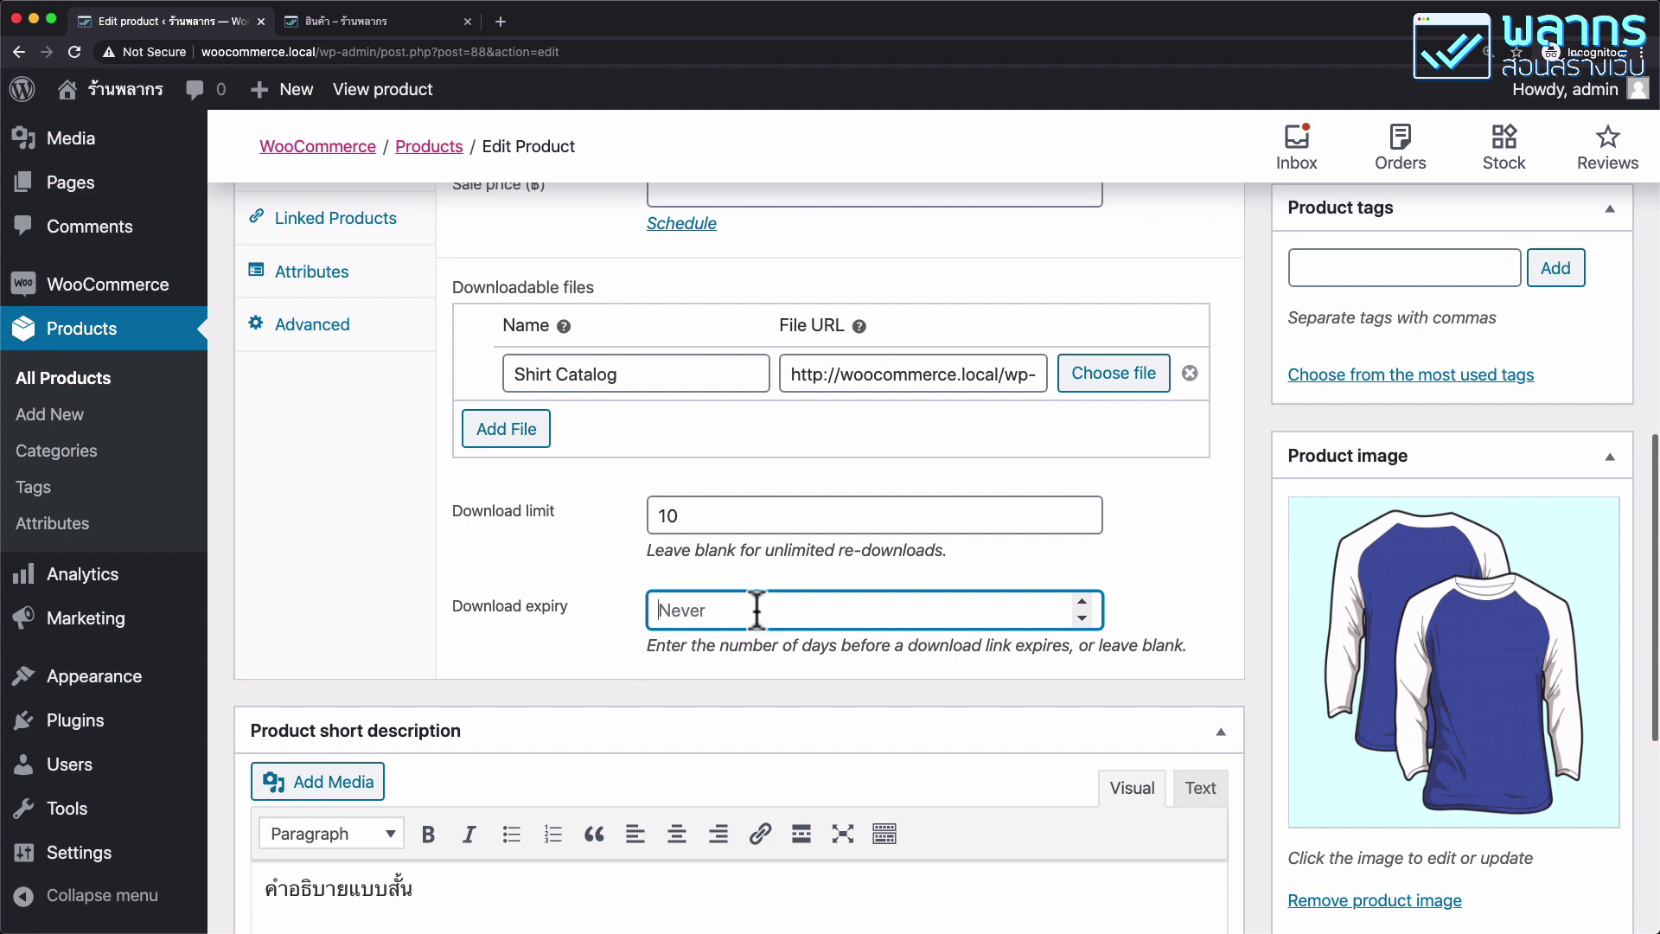
type("40")
key("BackSpace")
type("90")
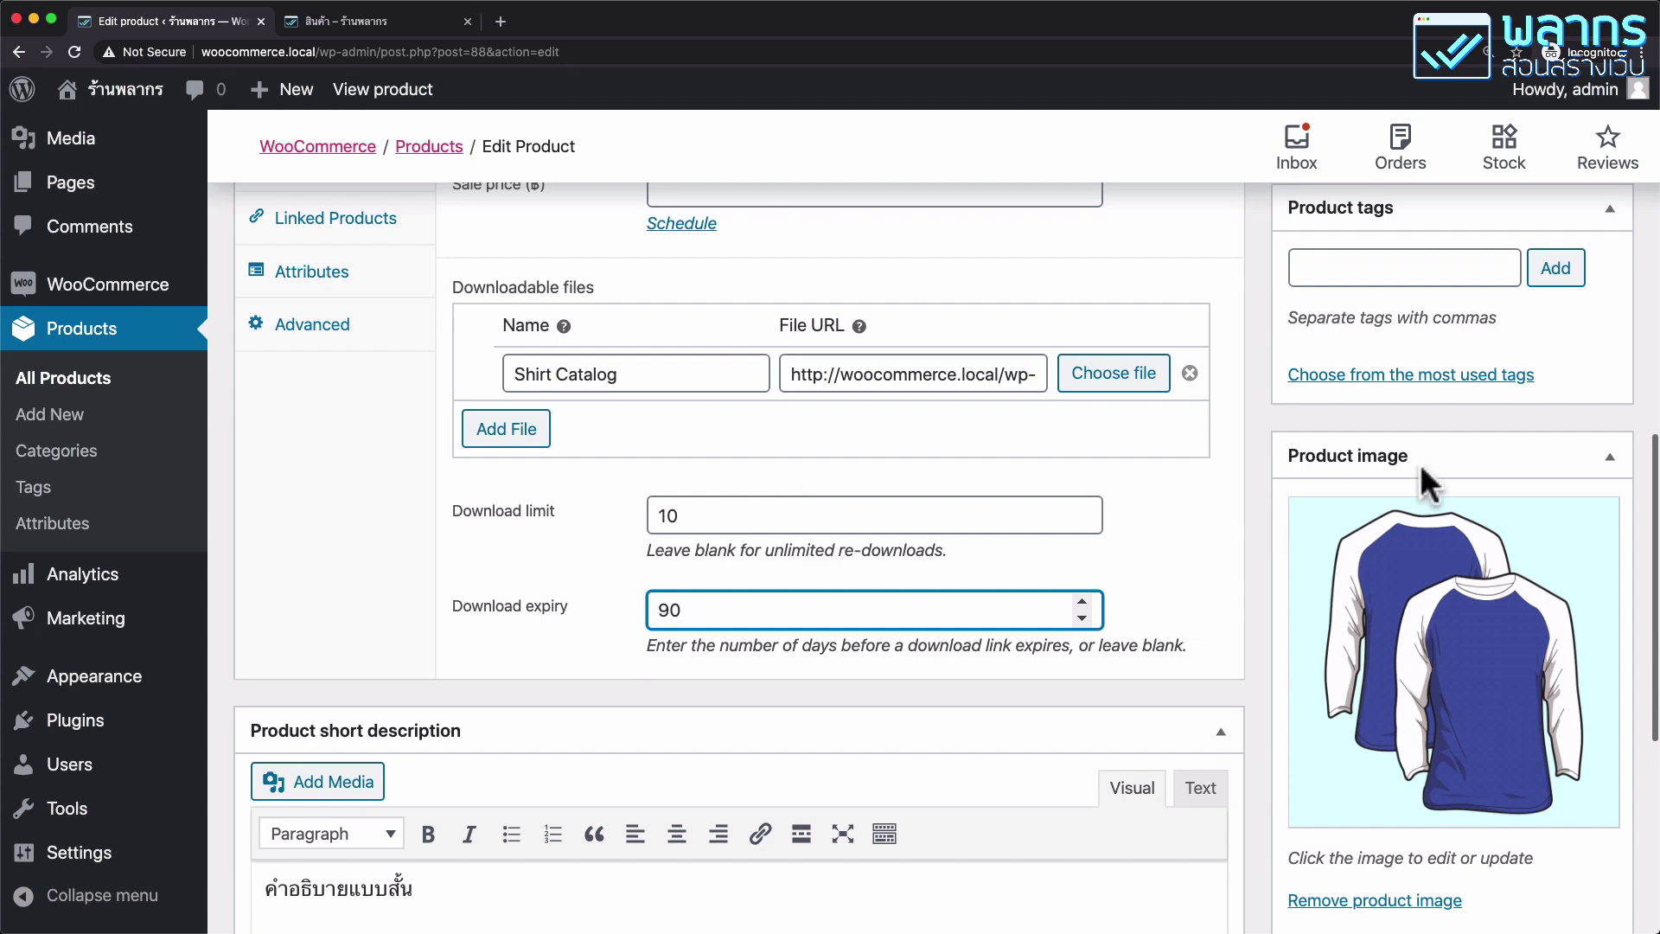
scroll(1517, 463, "up", 7)
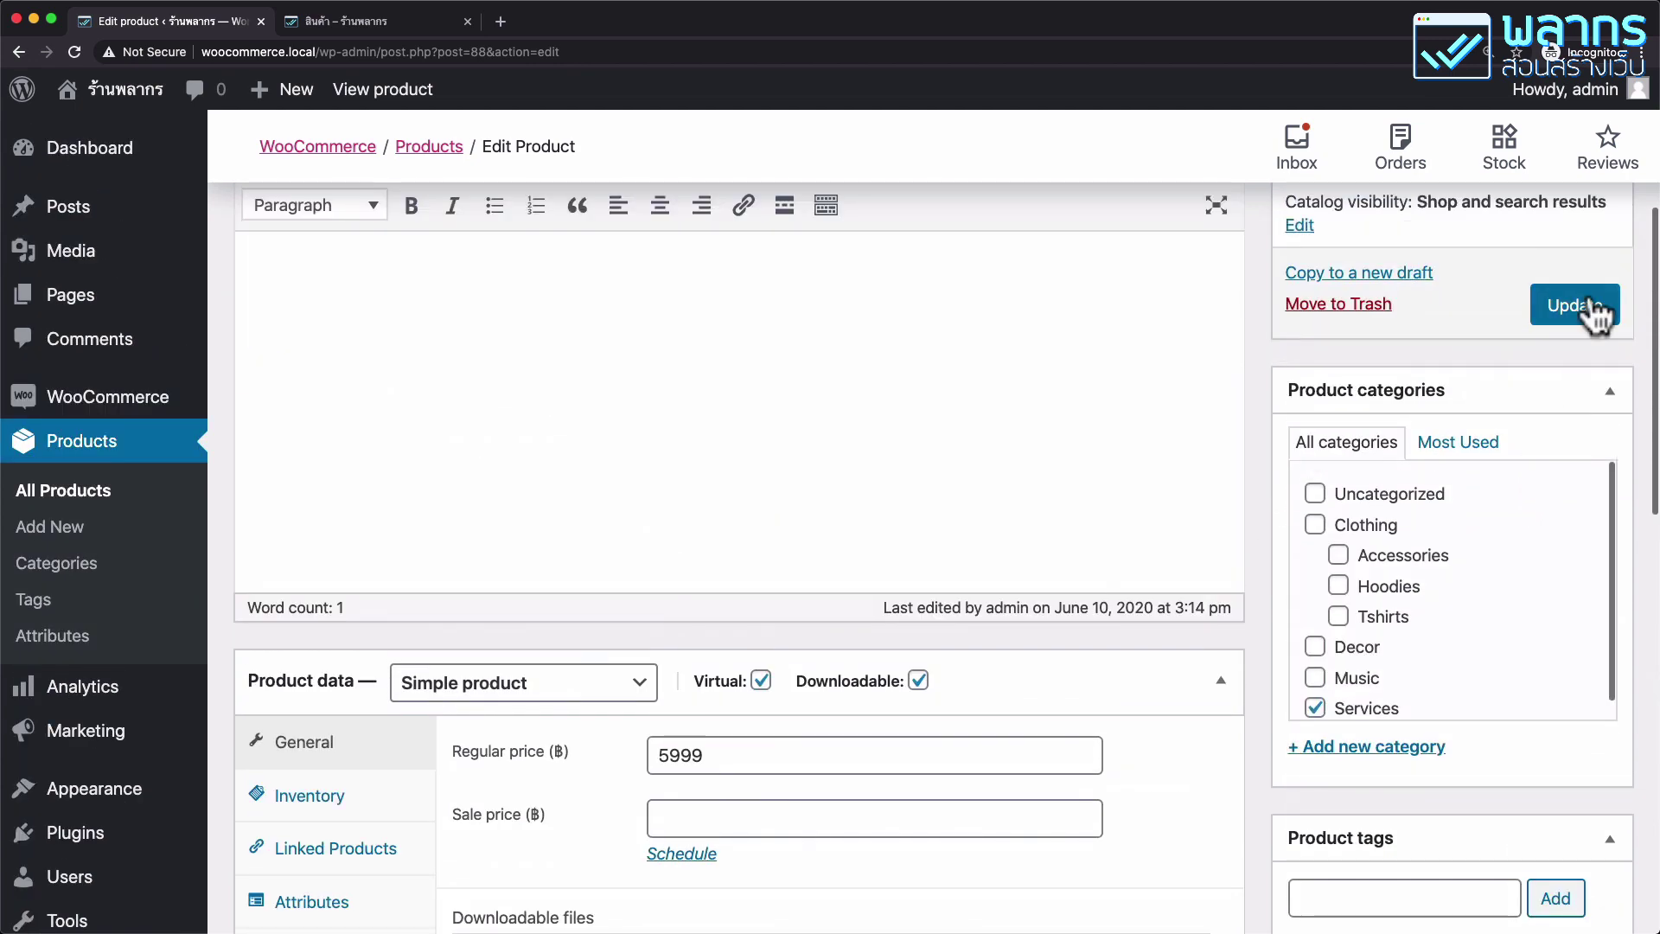
left_click(1588, 303)
scroll(1589, 298, "up", 4)
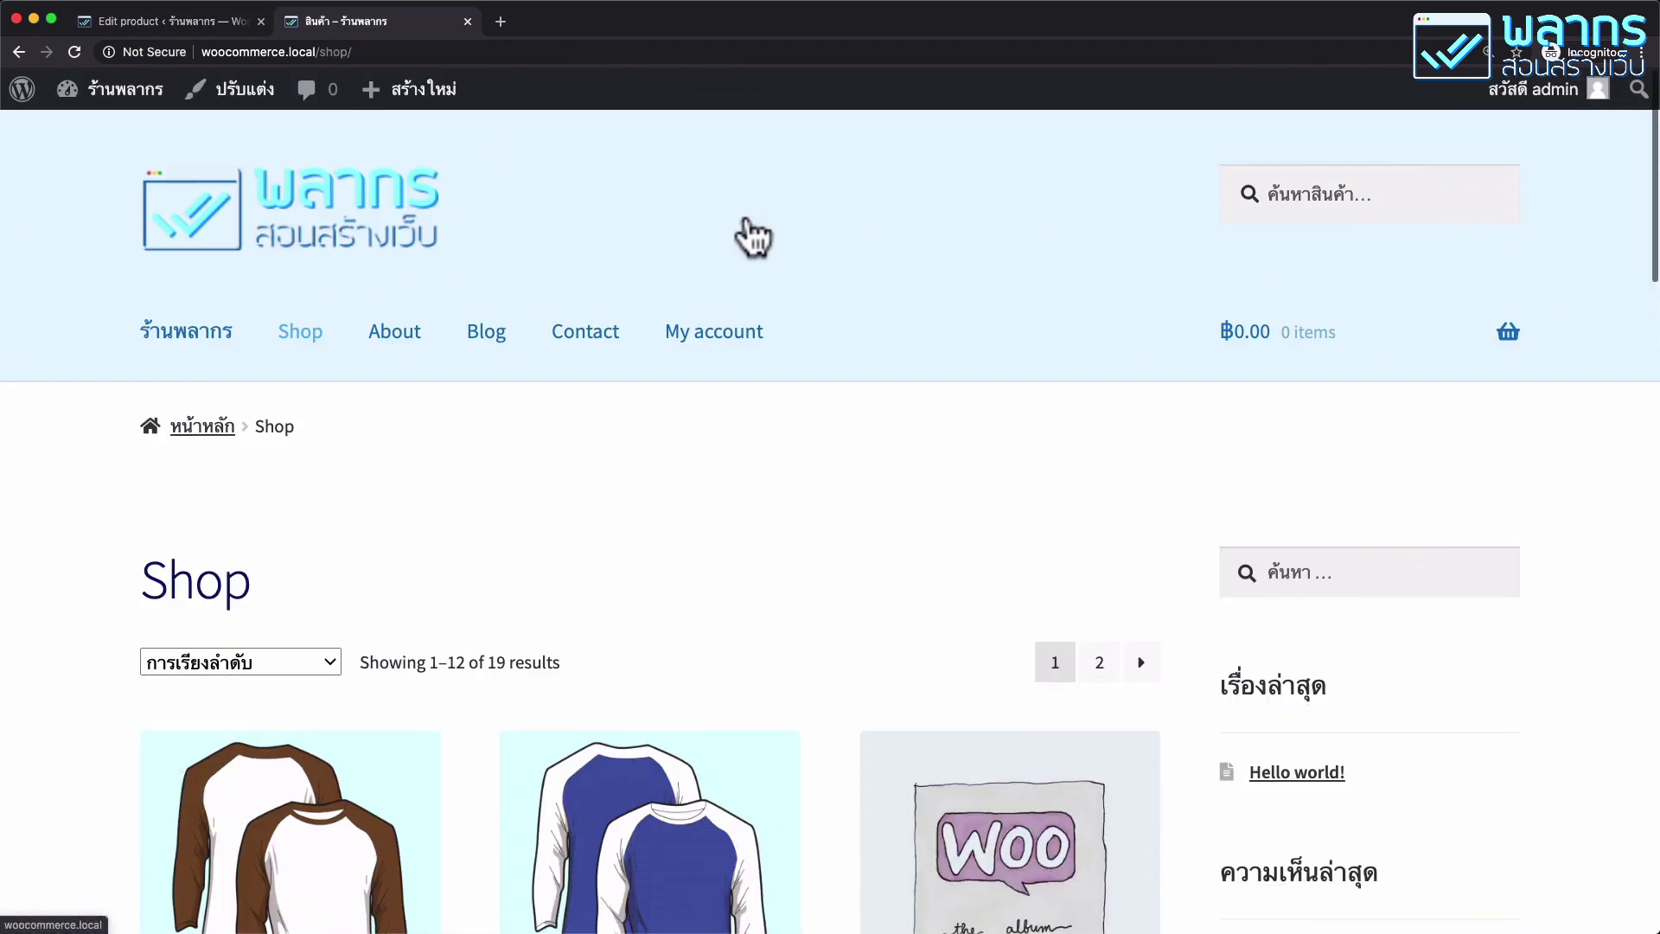
Add the ฿5,999 clothing-design service to the cart from the Shop page and proceed to checkout.
scroll(749, 232, "down", 5)
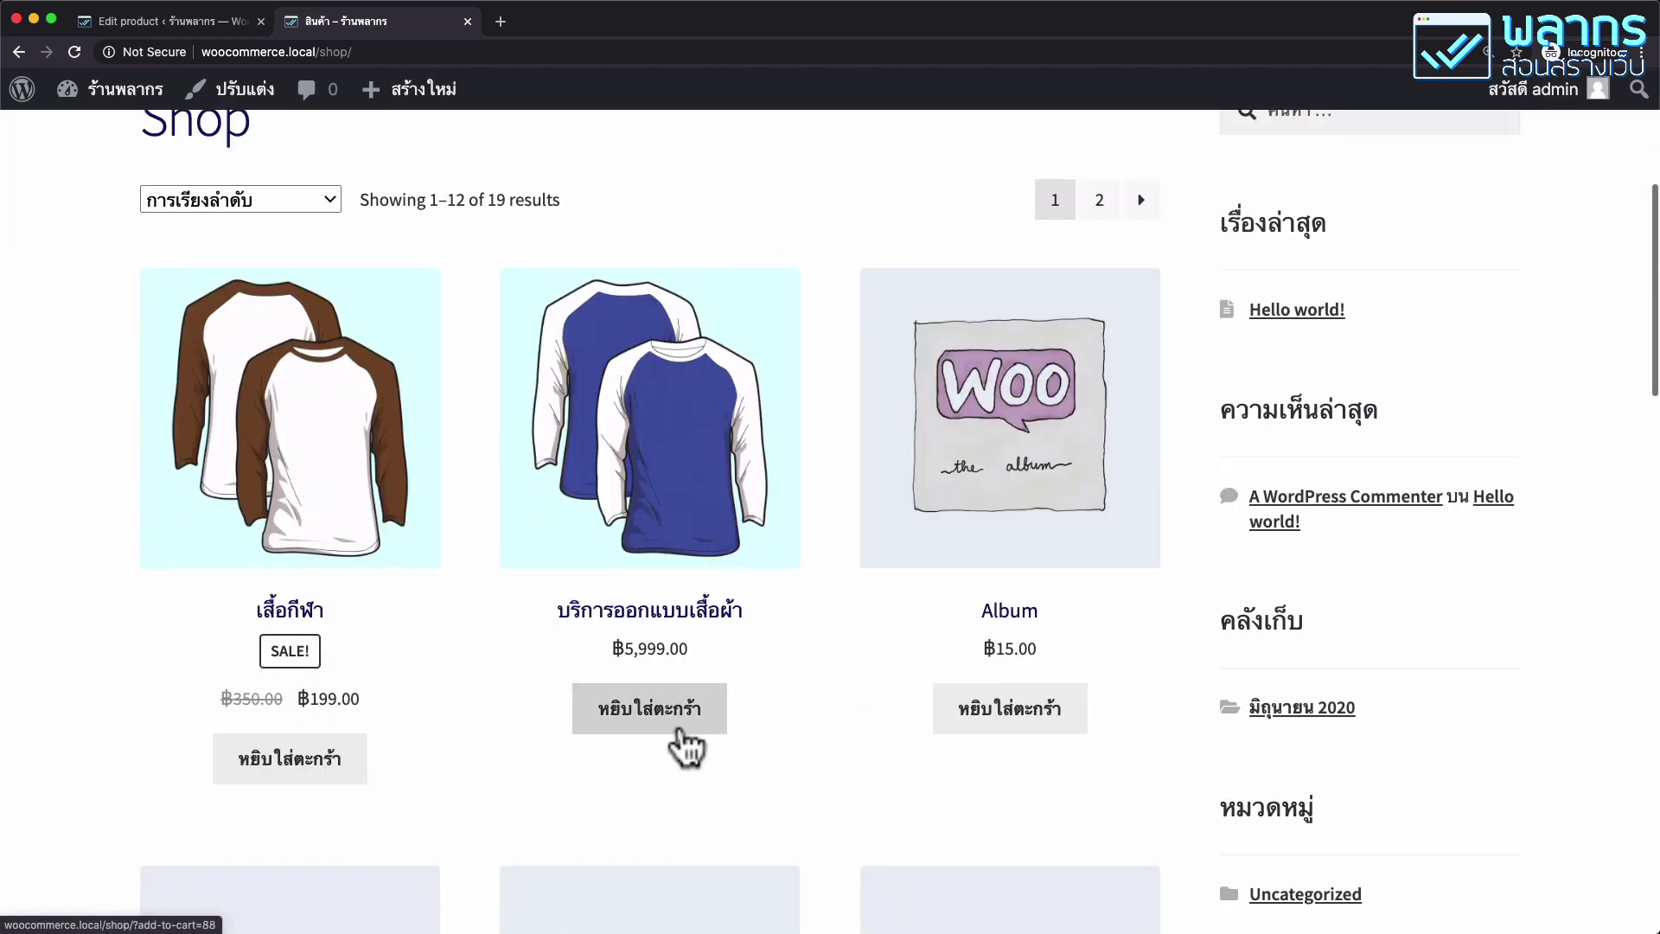
left_click(681, 721)
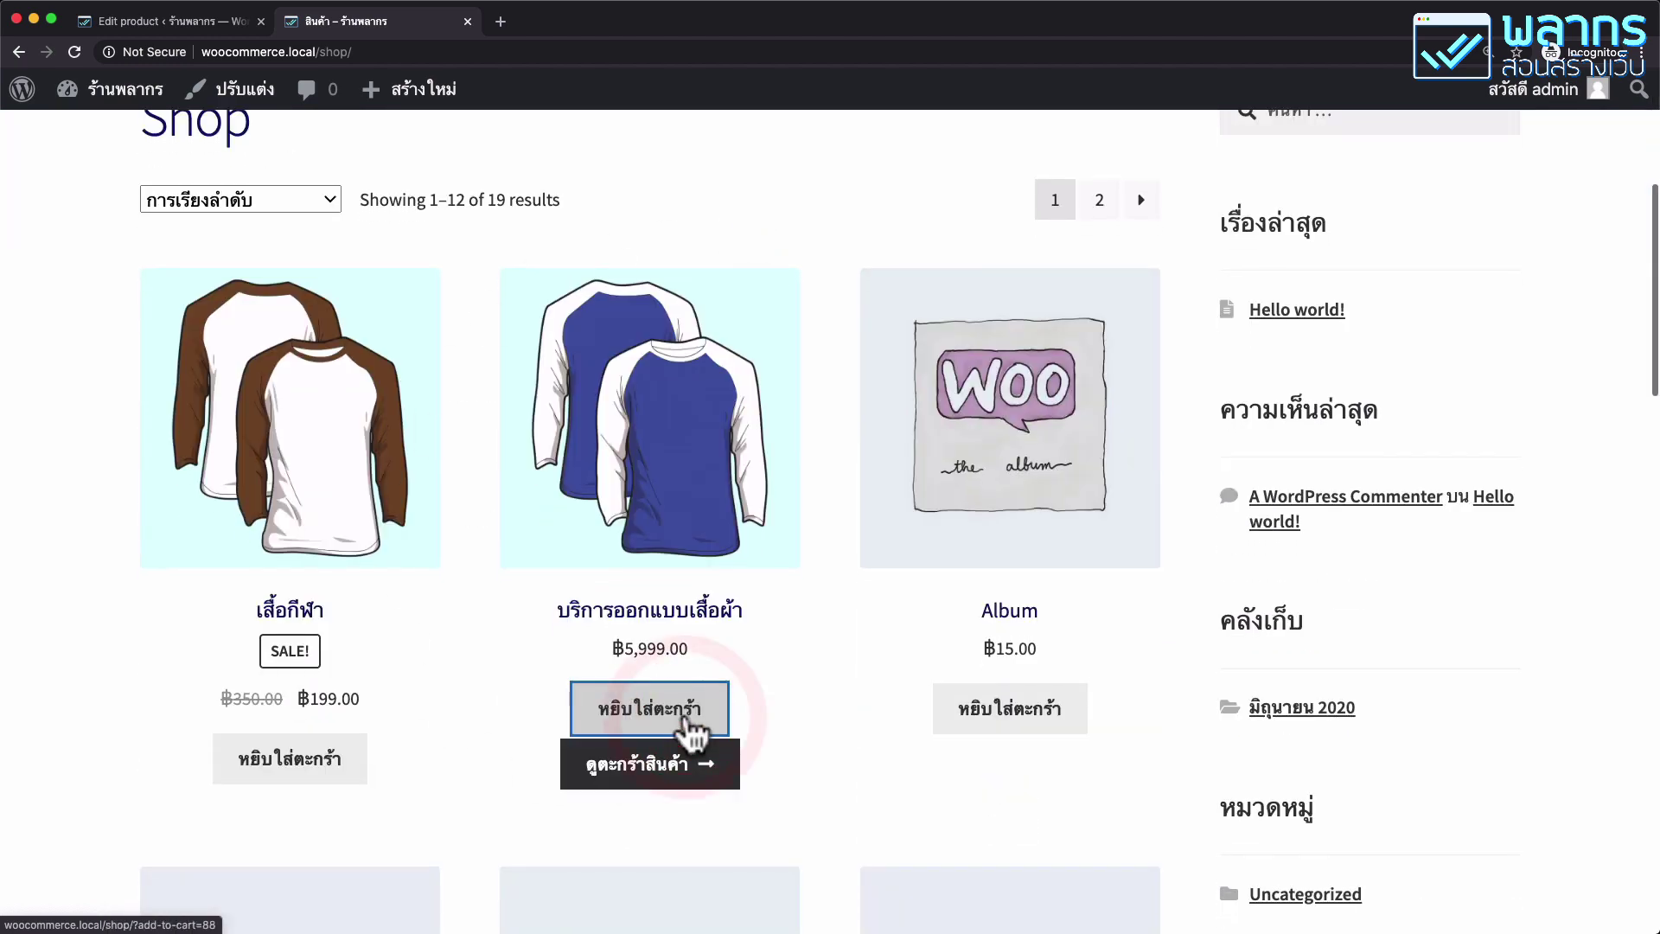
left_click(672, 765)
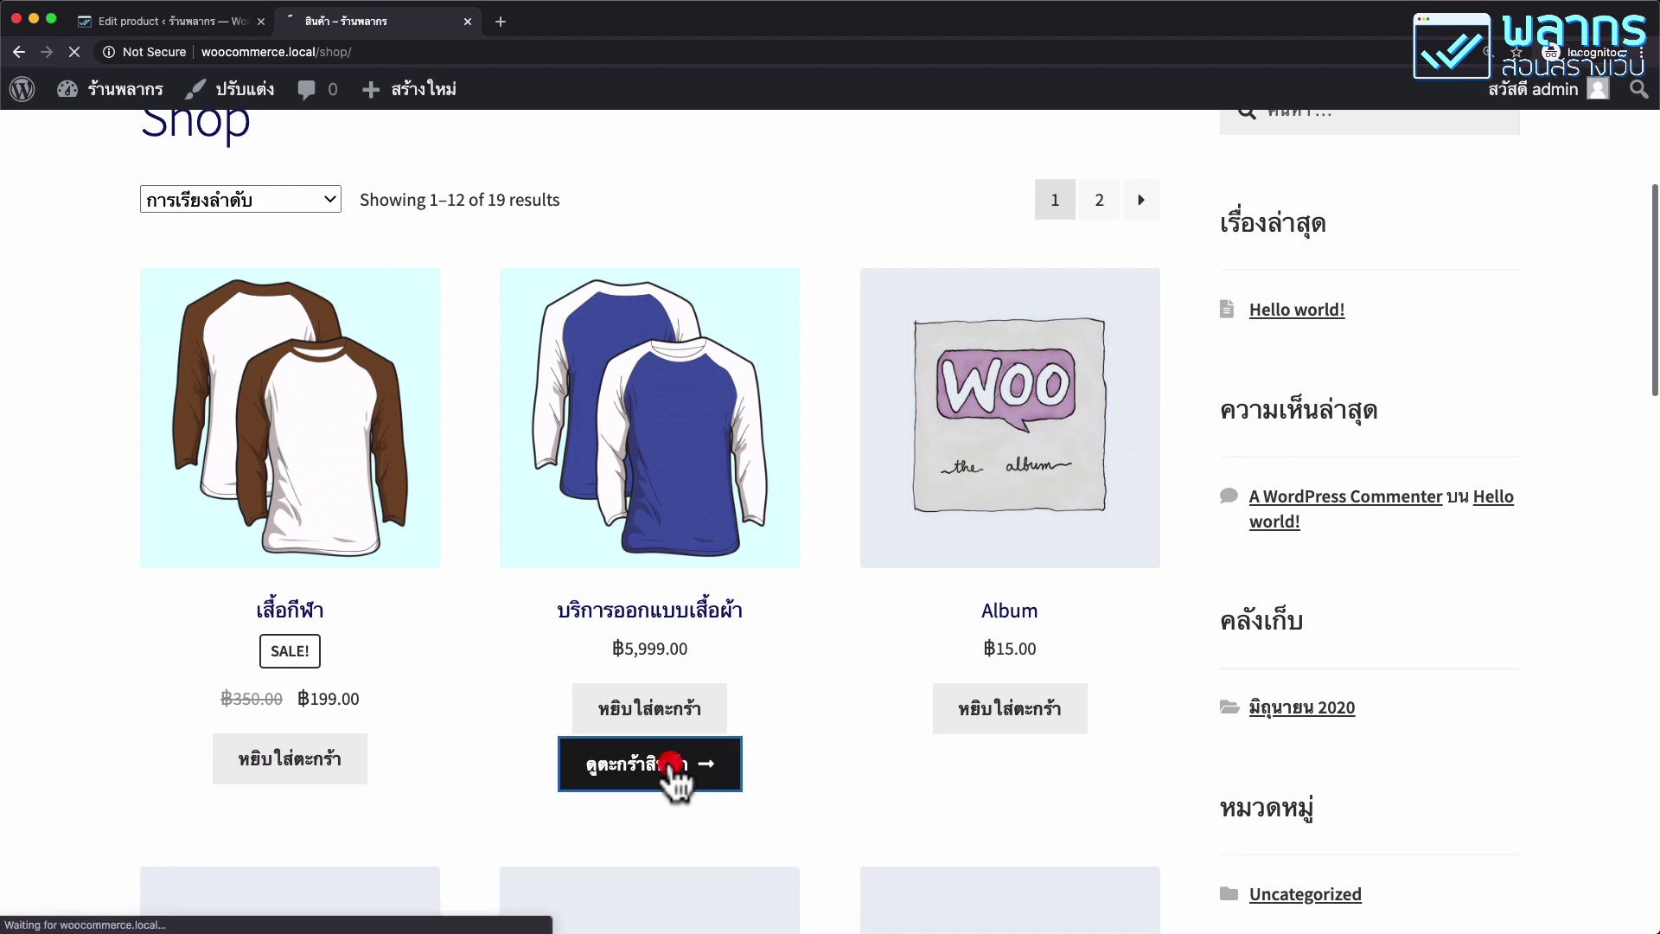
scroll(964, 605, "down", 5)
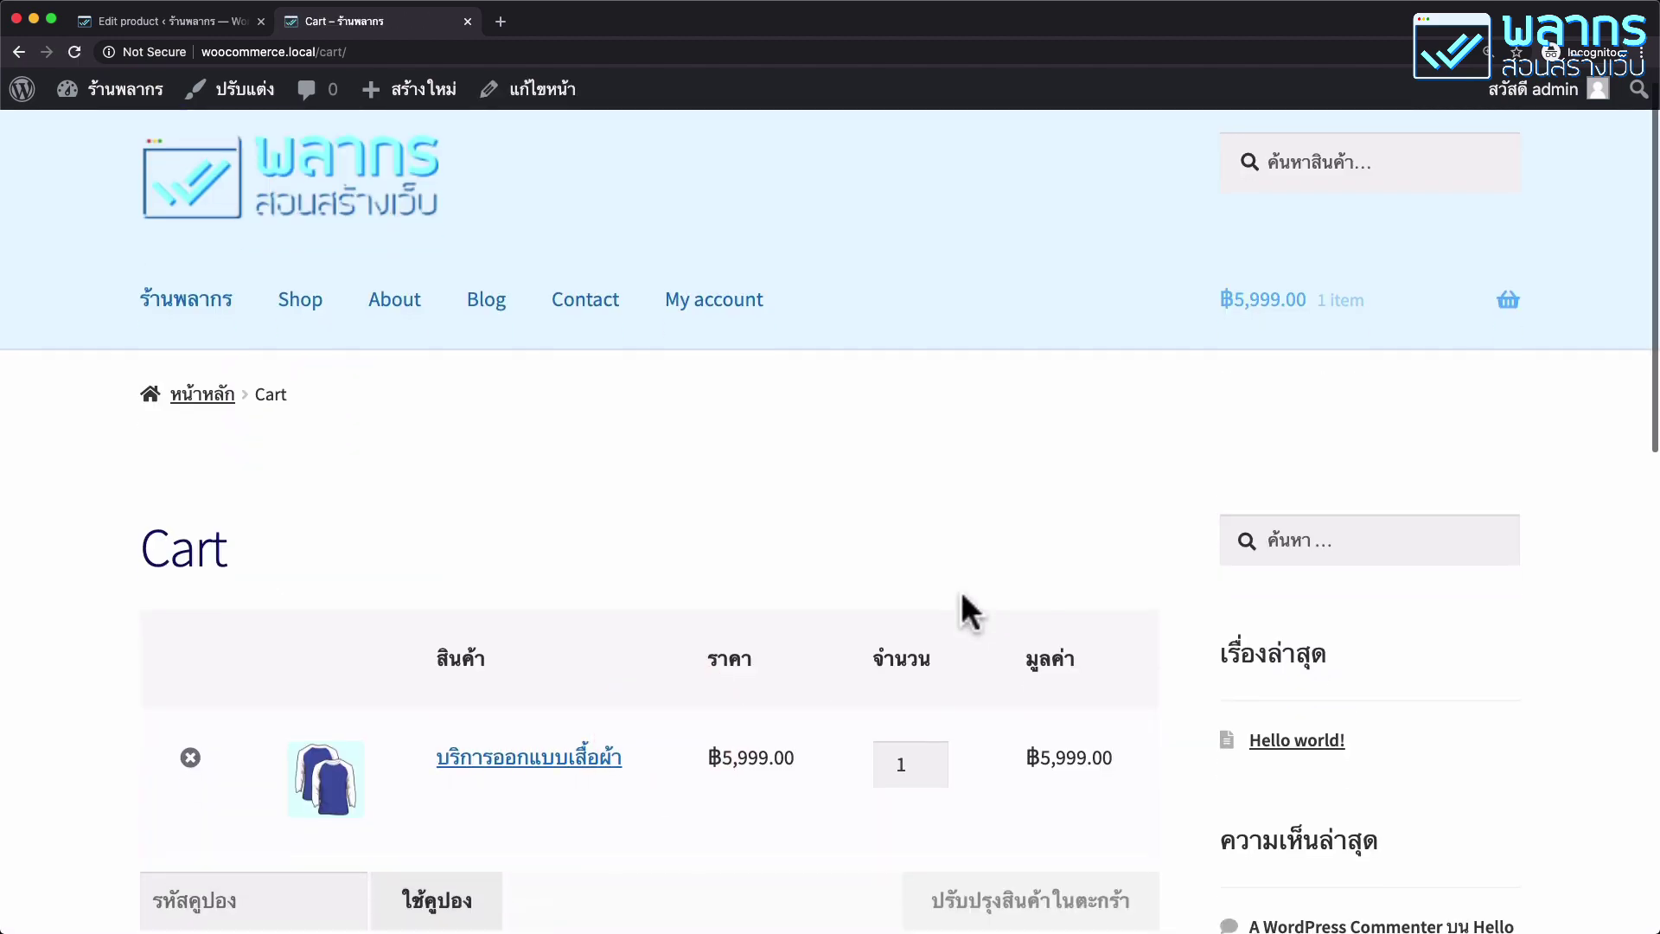
scroll(962, 590, "down", 2)
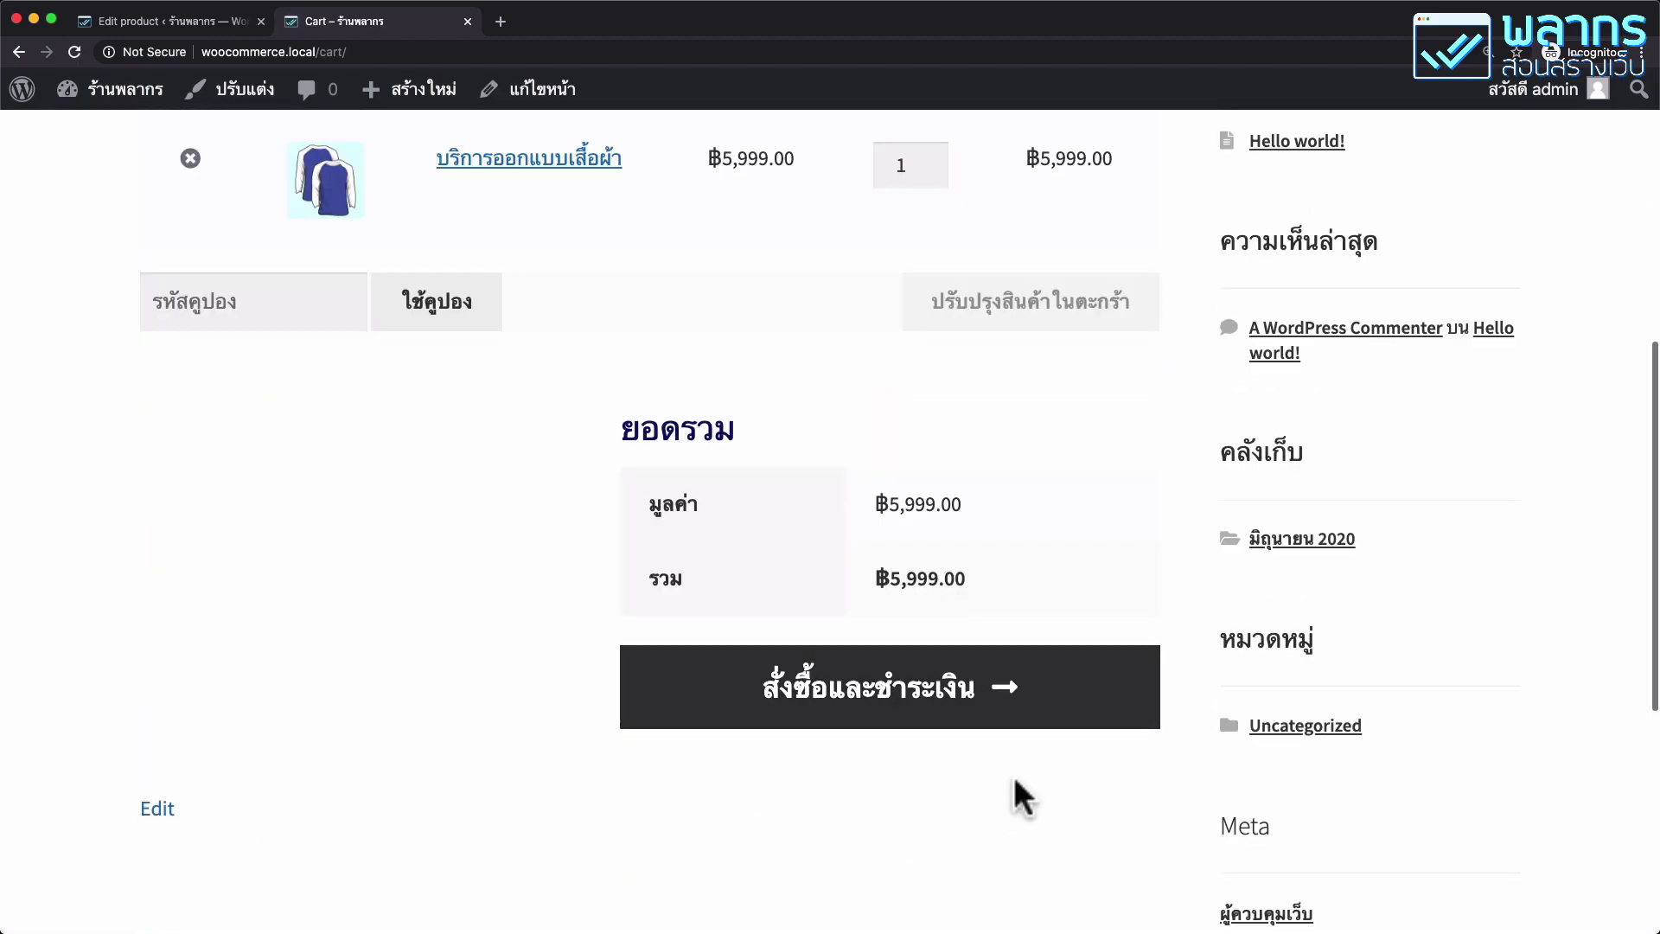
left_click(1083, 710)
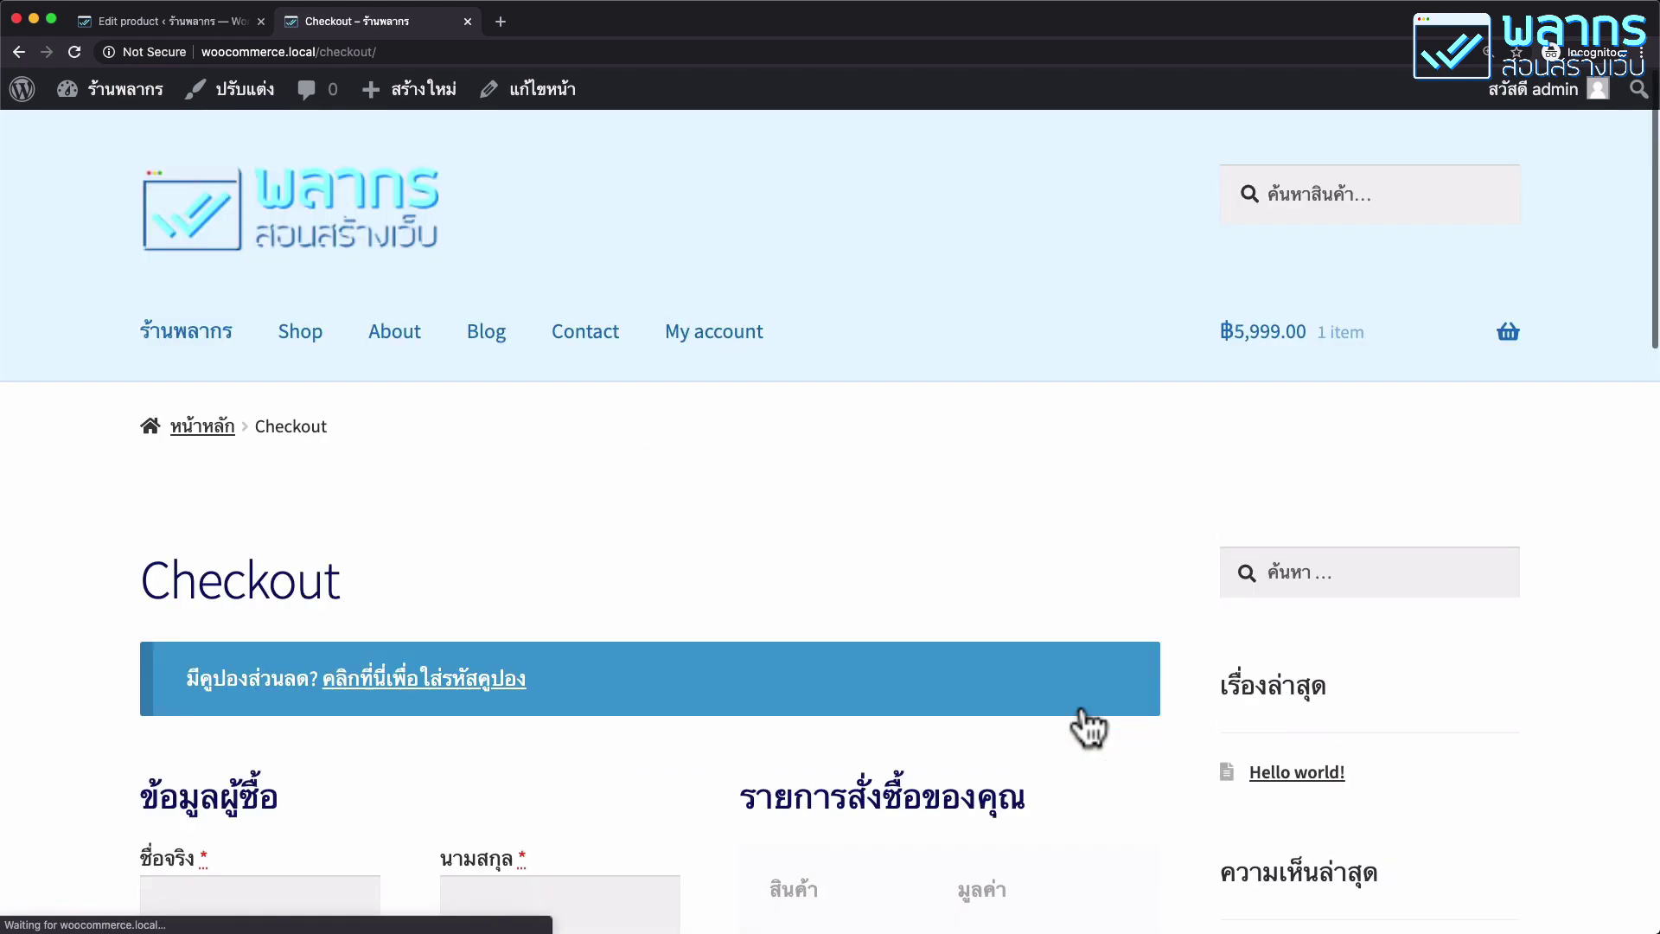
Enter the buyer's first and last name in the checkout billing form.
scroll(983, 623, "down", 5)
scroll(982, 607, "down", 1)
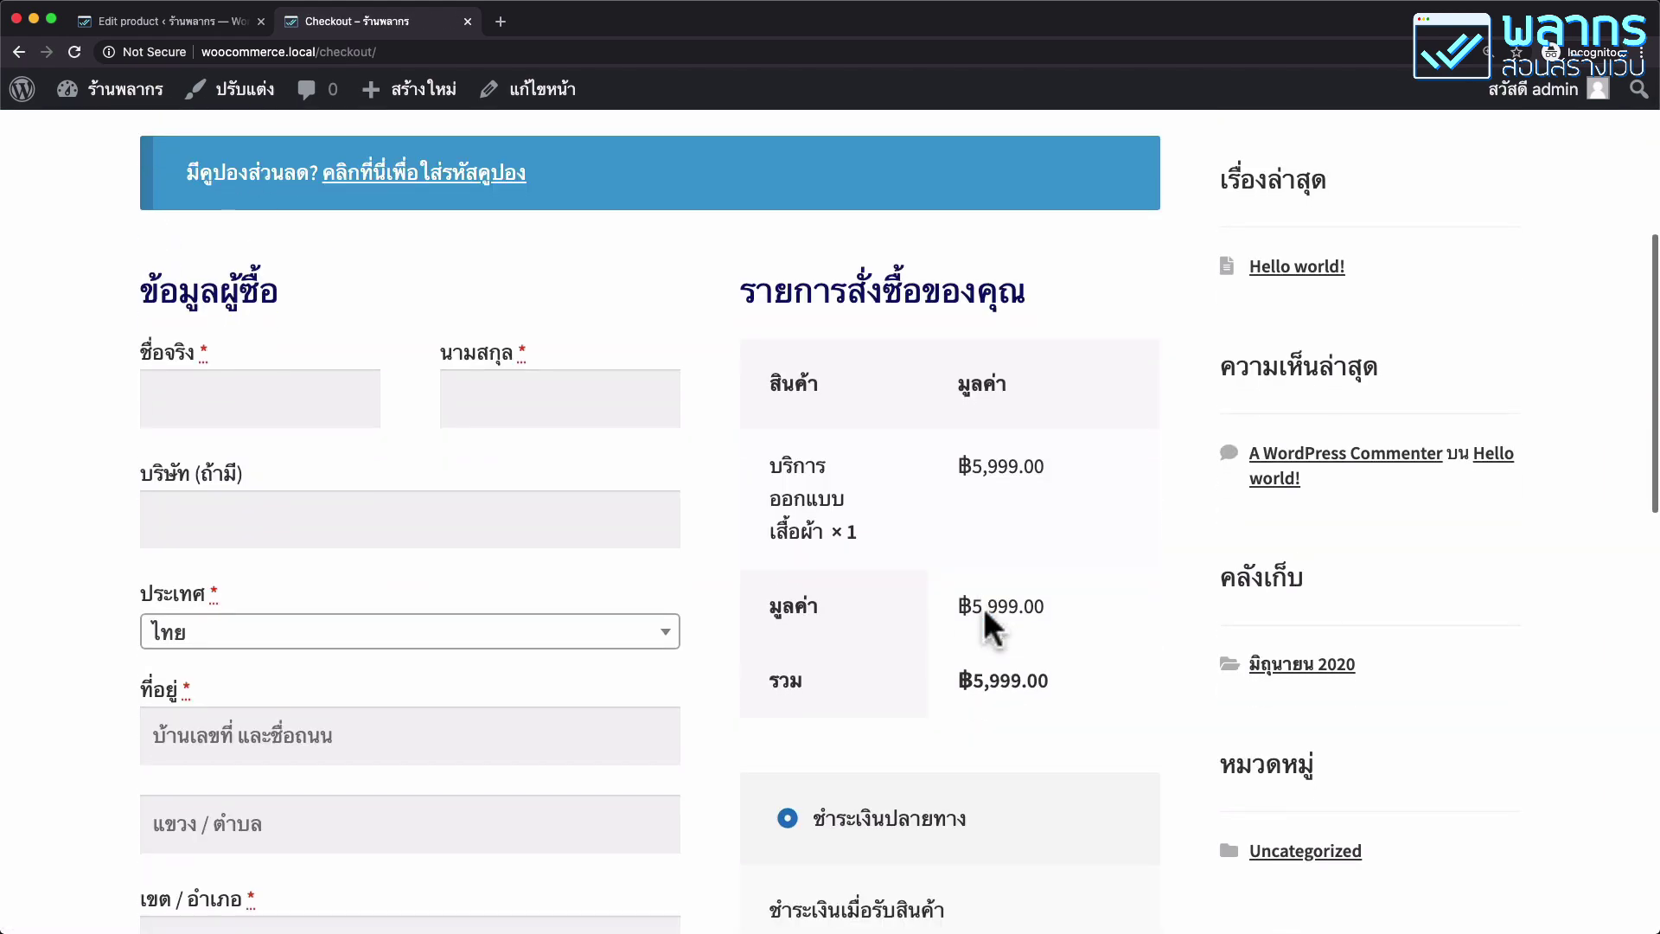
left_click(302, 404)
type("test")
key("Tab")
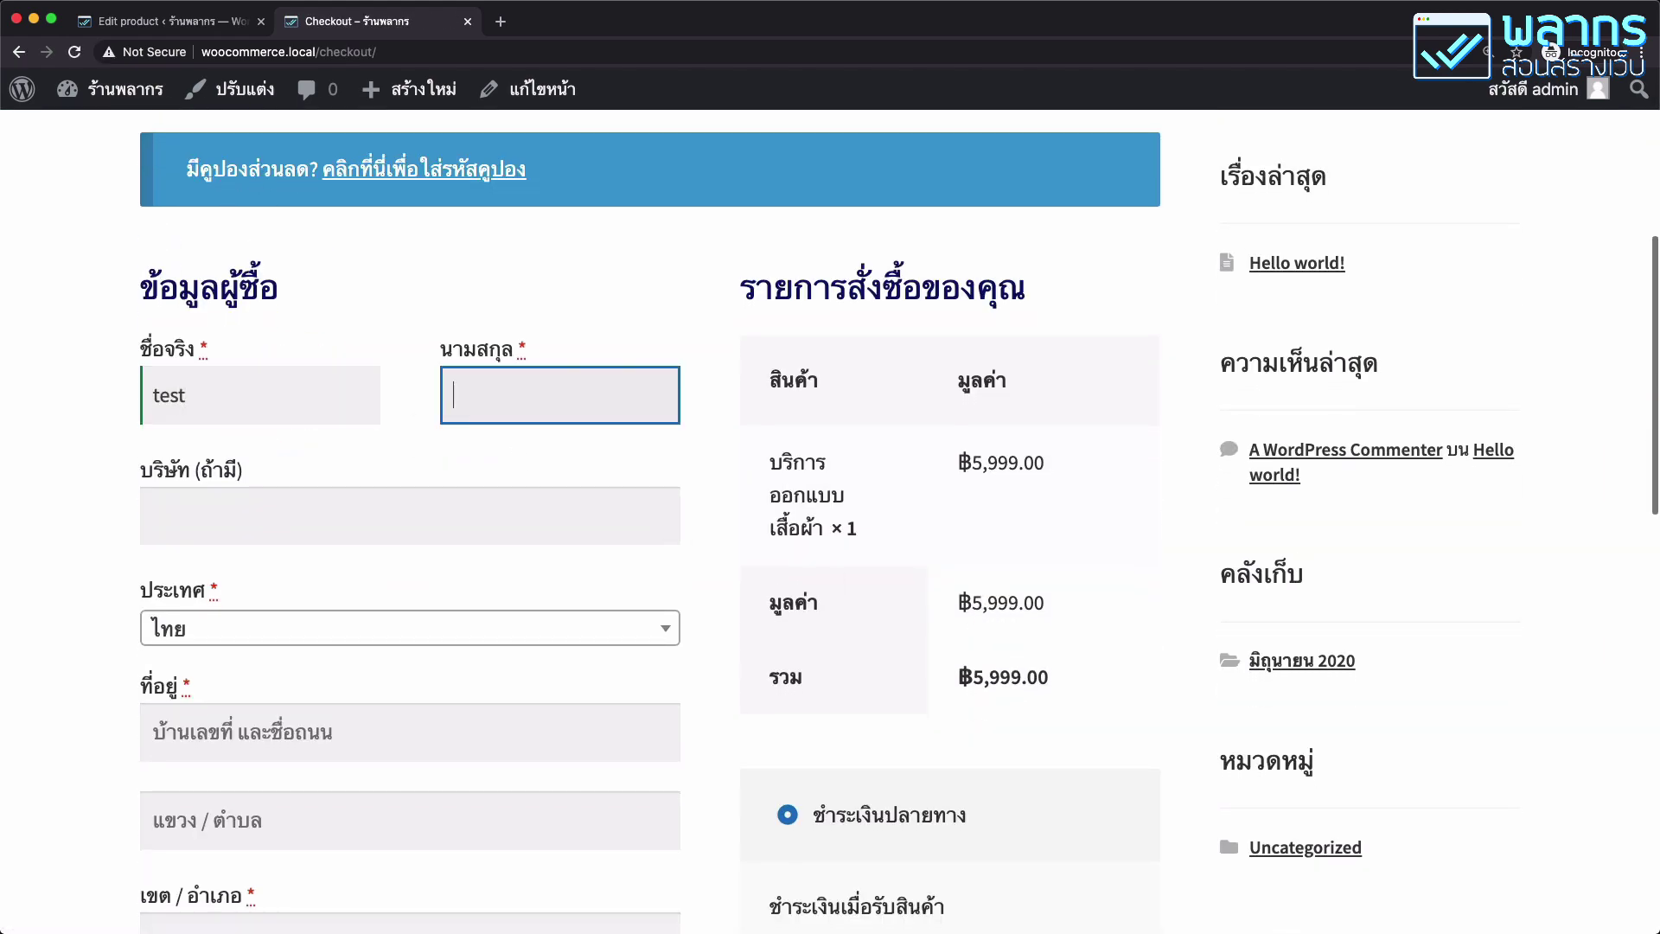
type("ว็บ")
key("super+a")
type("สอนสร้างเว็บ")
double_click(196, 395)
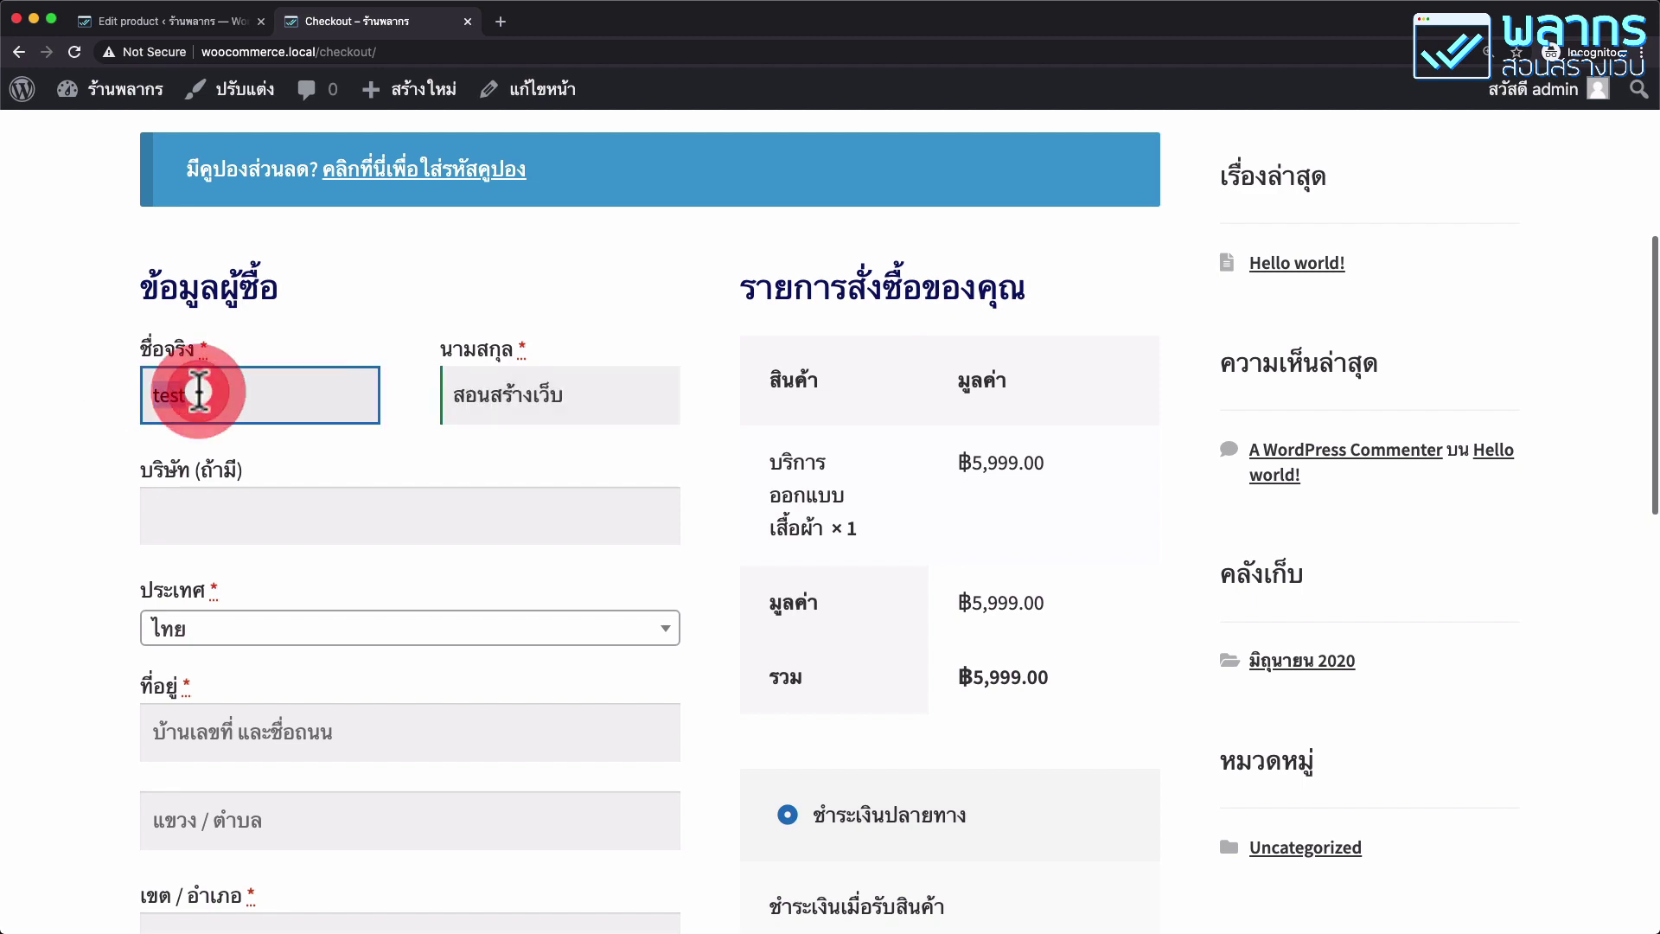
type("พลากร")
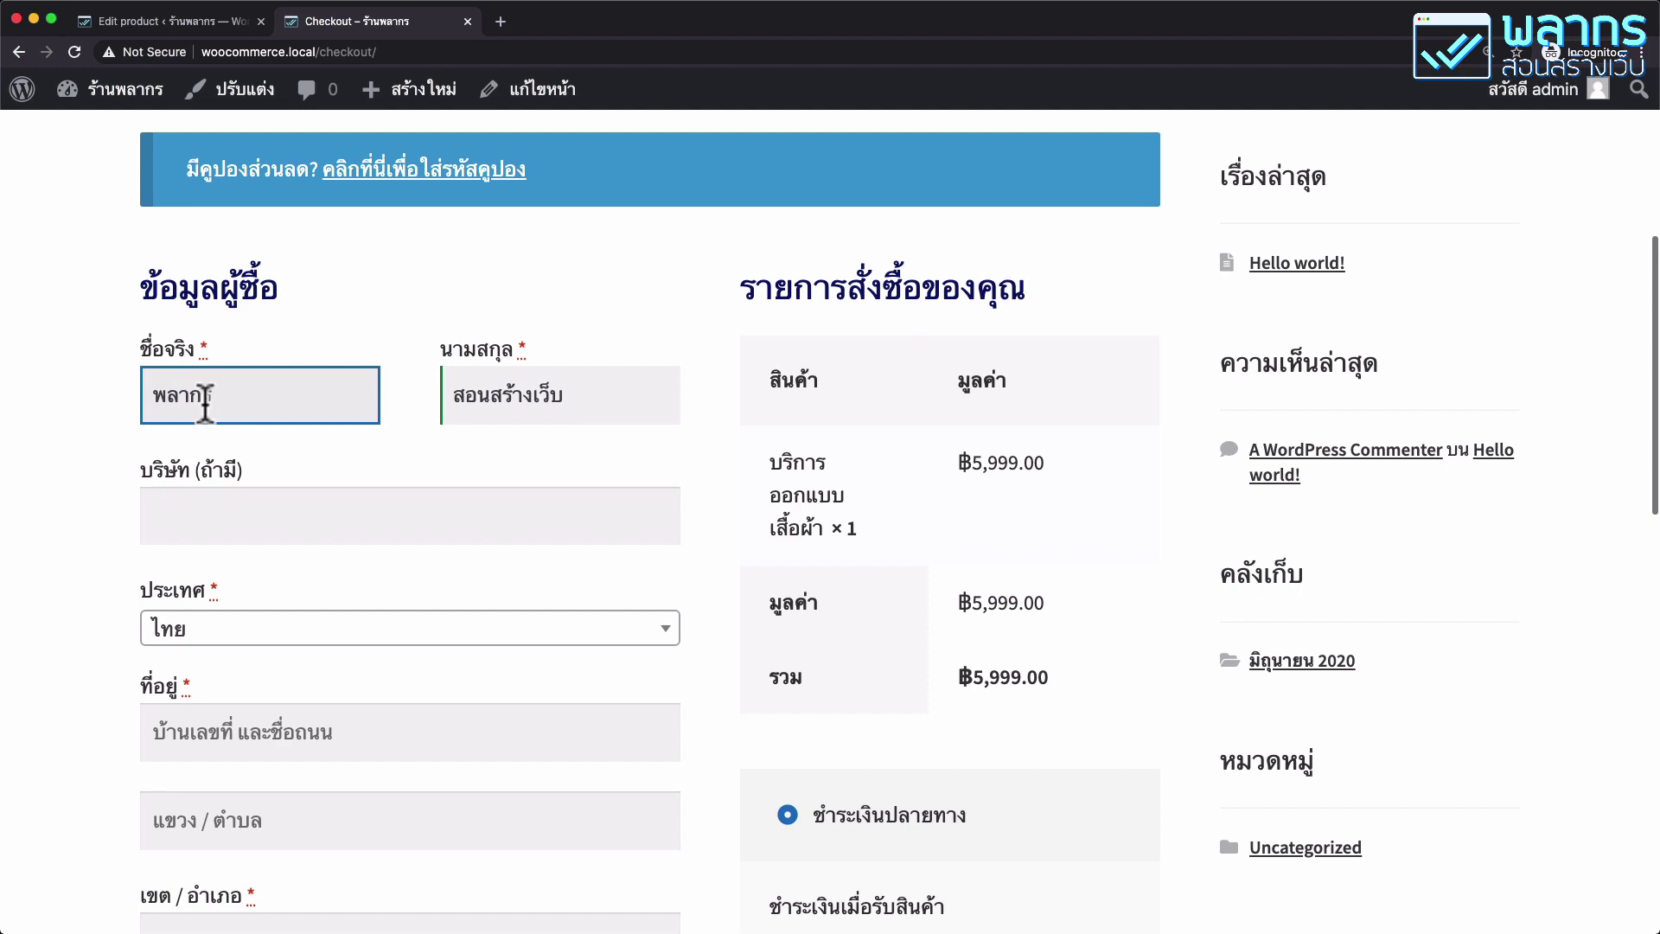
Fill in the company name, street address and district fields.
scroll(204, 418, "down", 3)
left_click(237, 327)
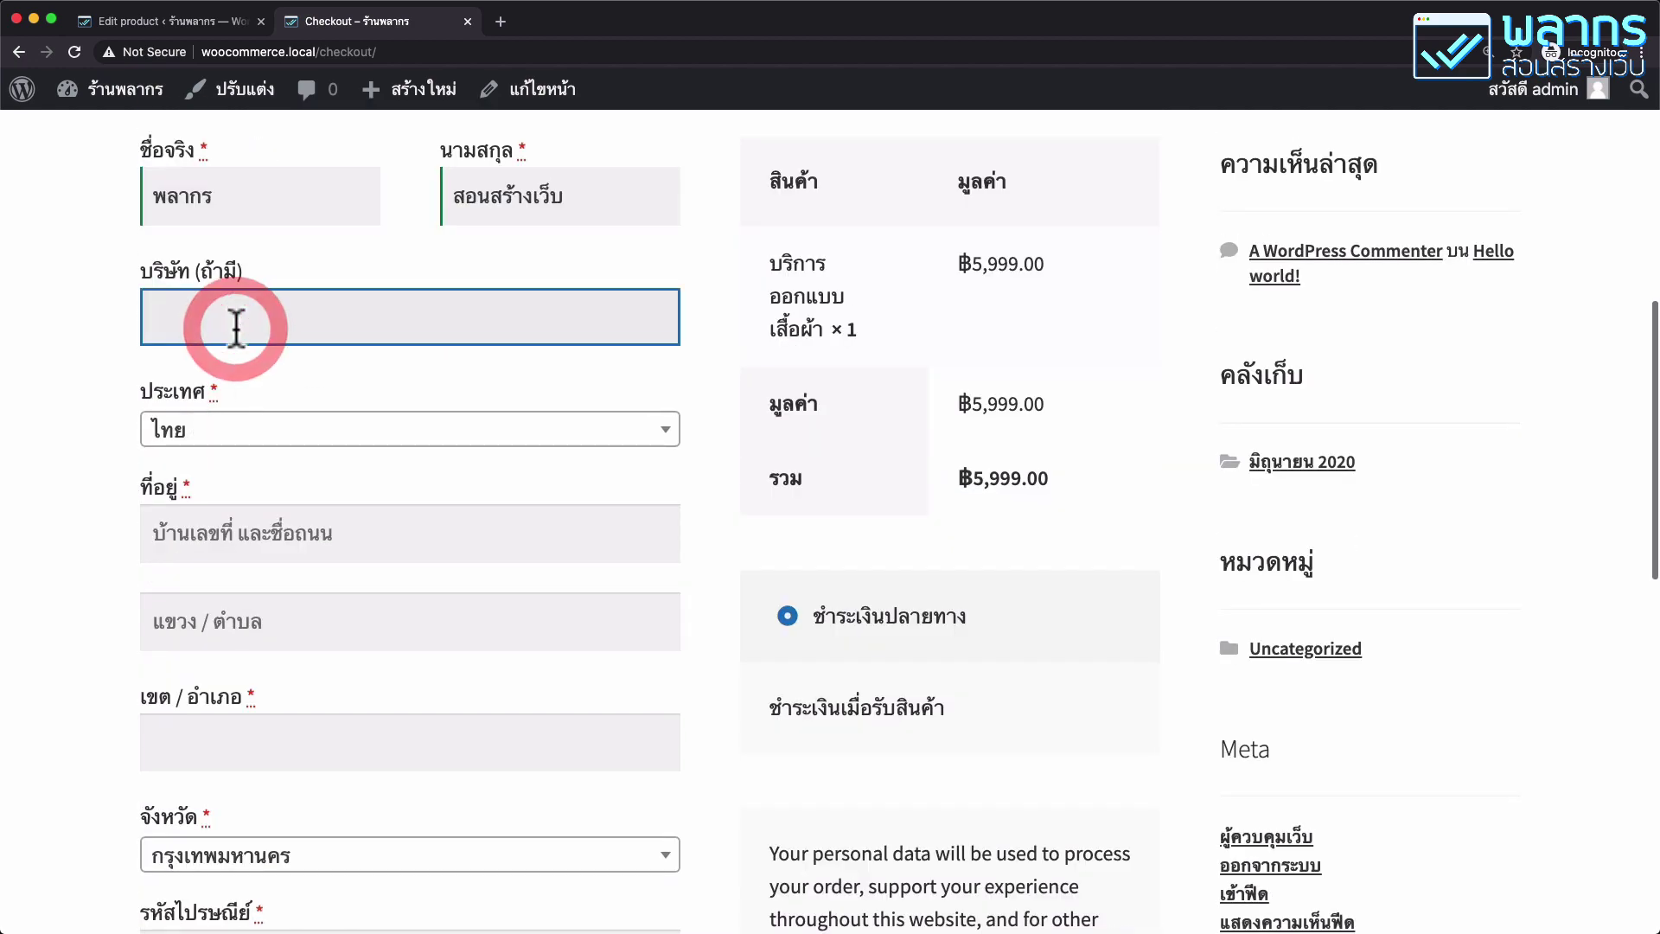
type("palamike.com")
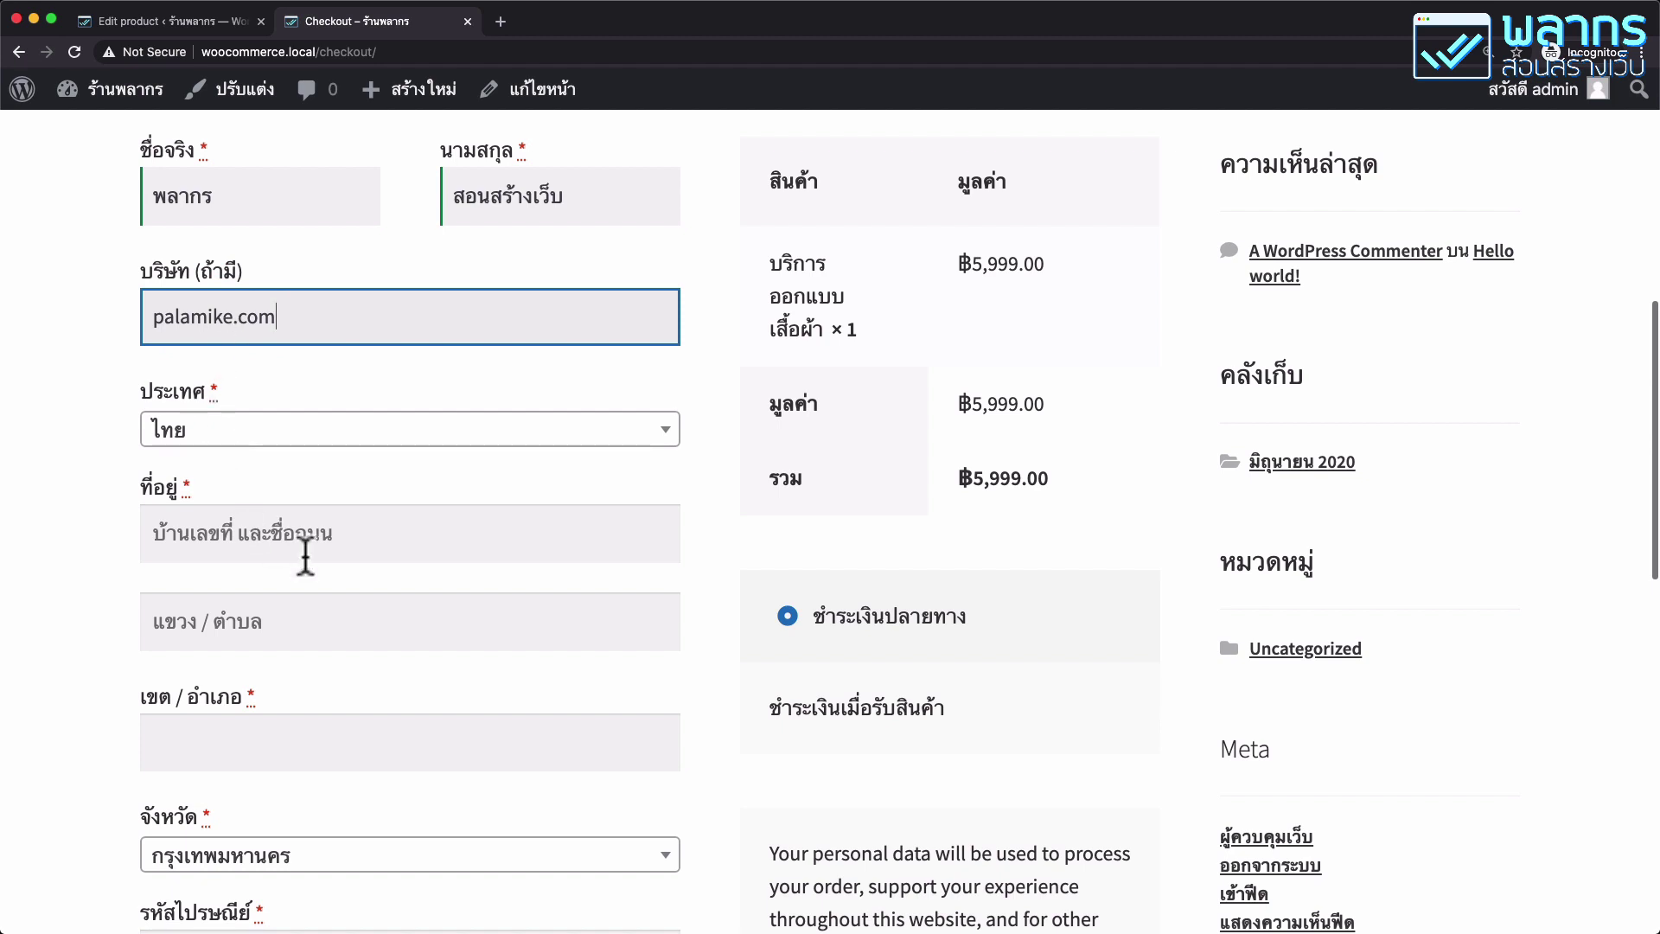
scroll(305, 555, "down", 1)
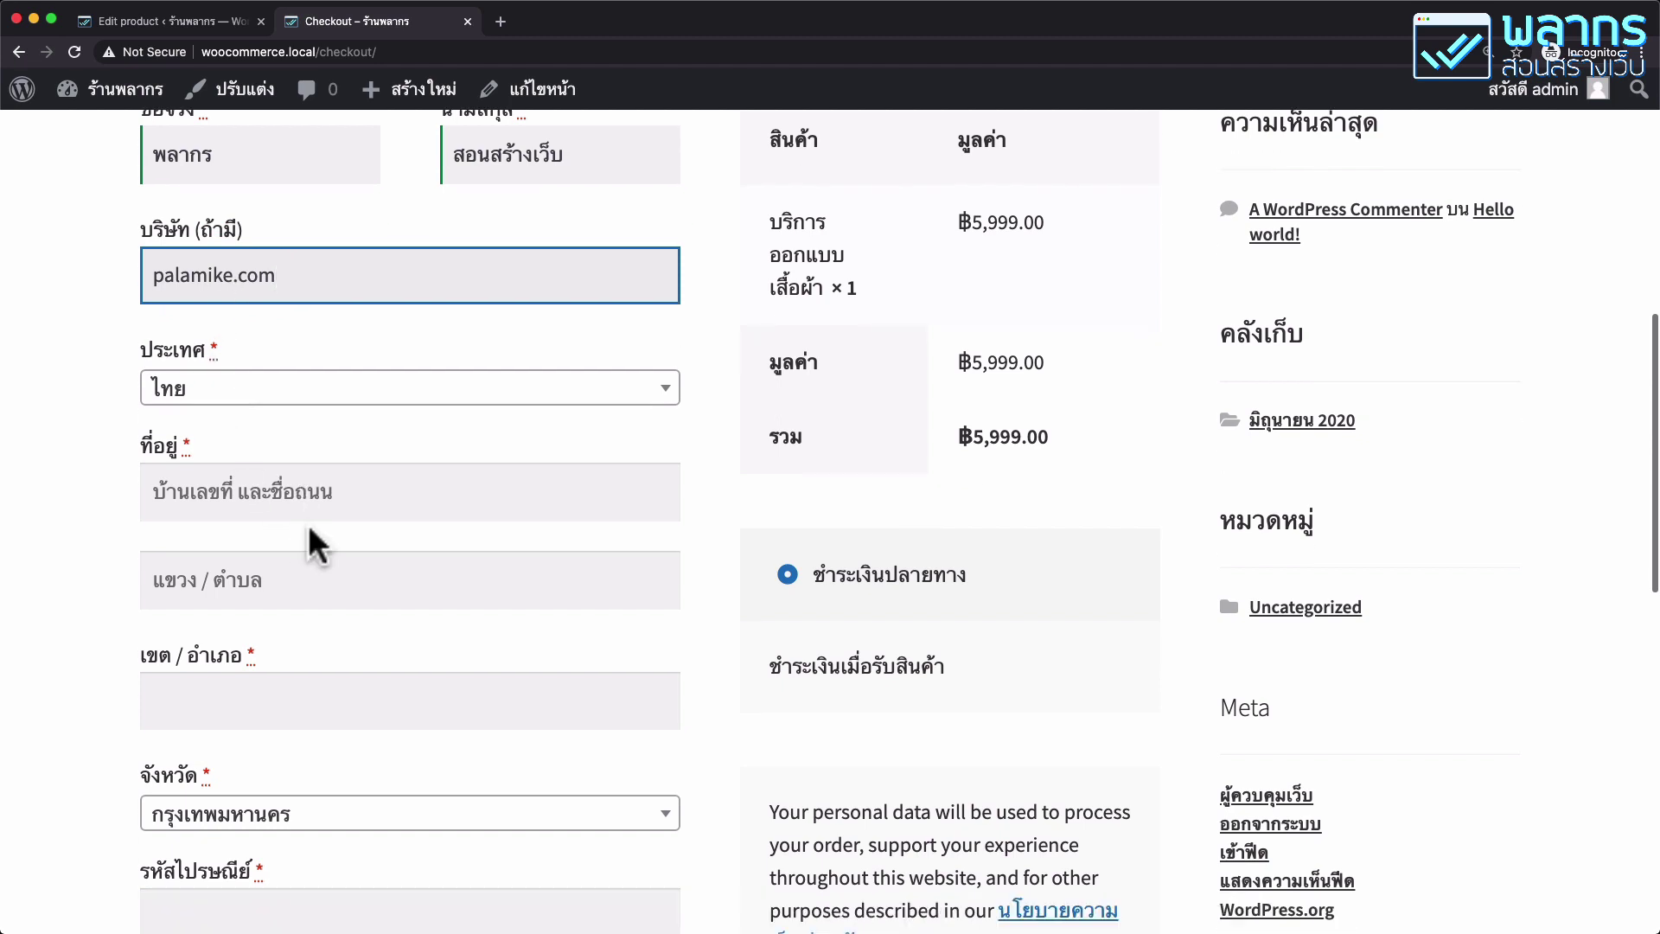
left_click(314, 474)
key("Tab")
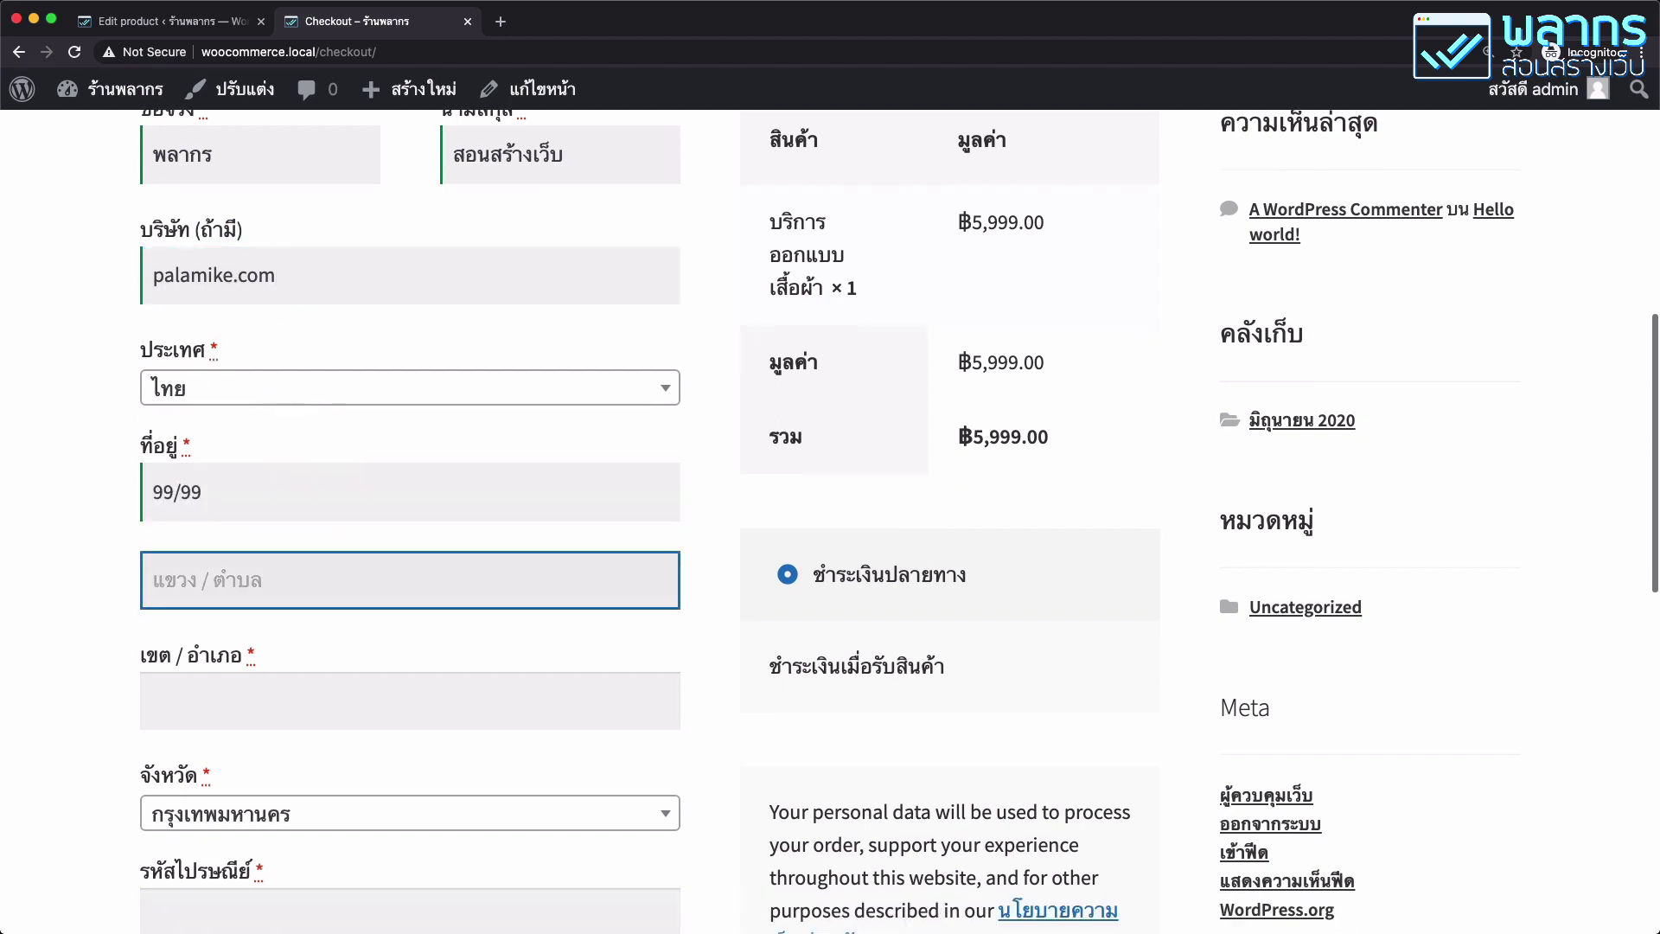
key("Tab")
scroll(385, 583, "down", 3)
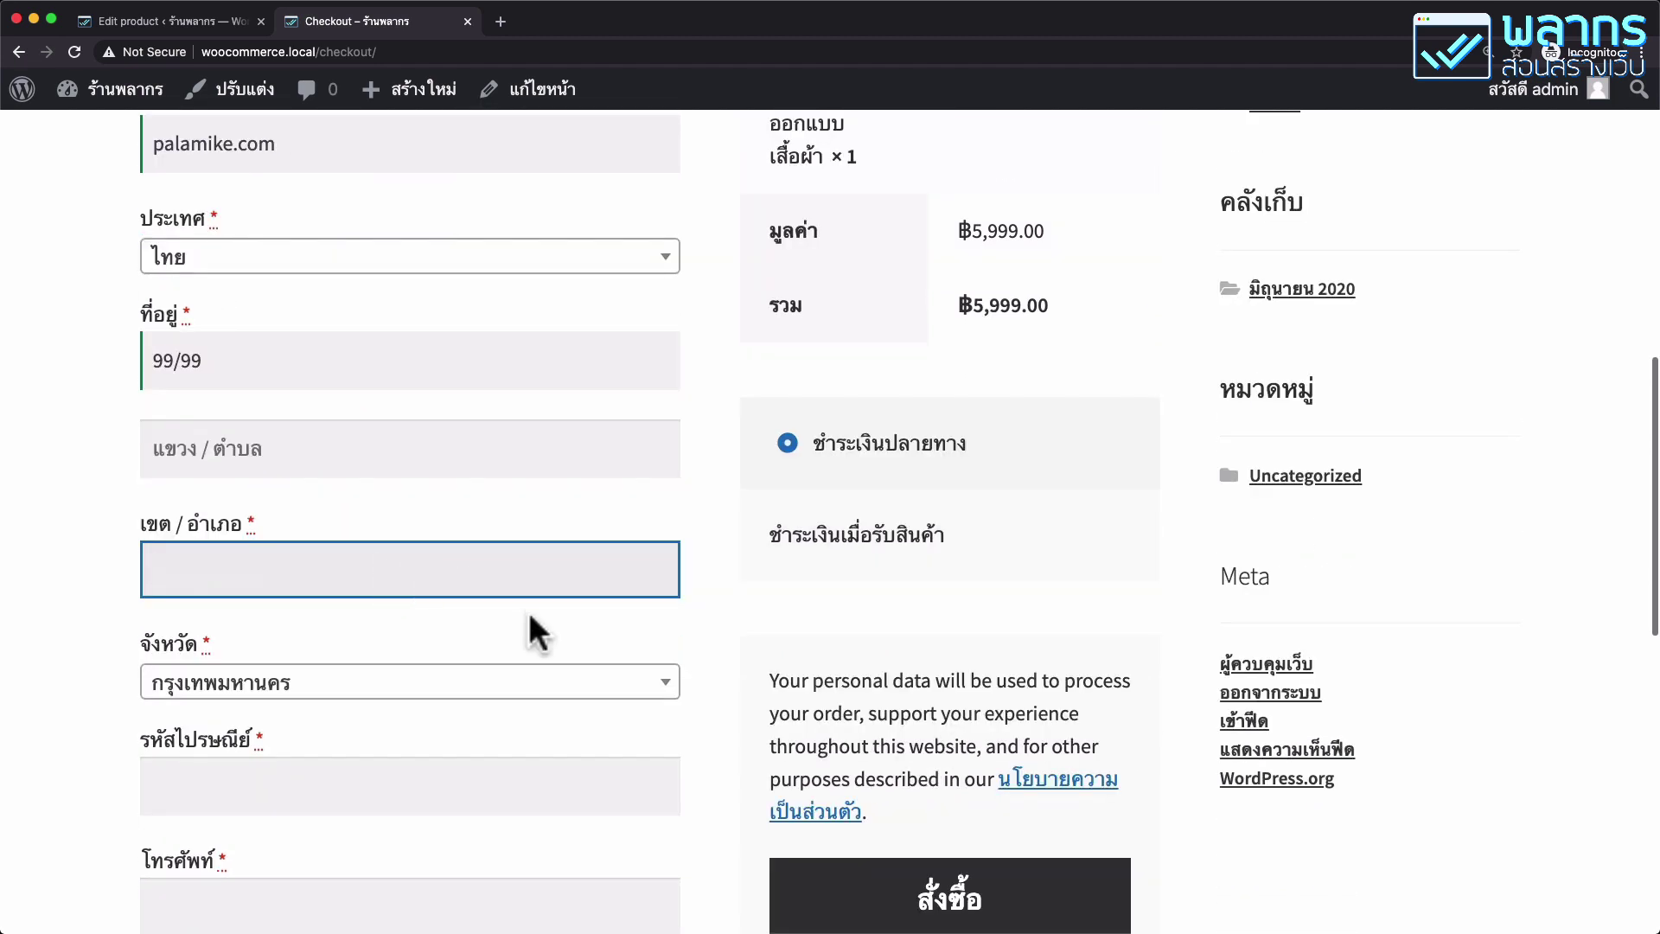
scroll(532, 630, "down", 1)
type("Bang")
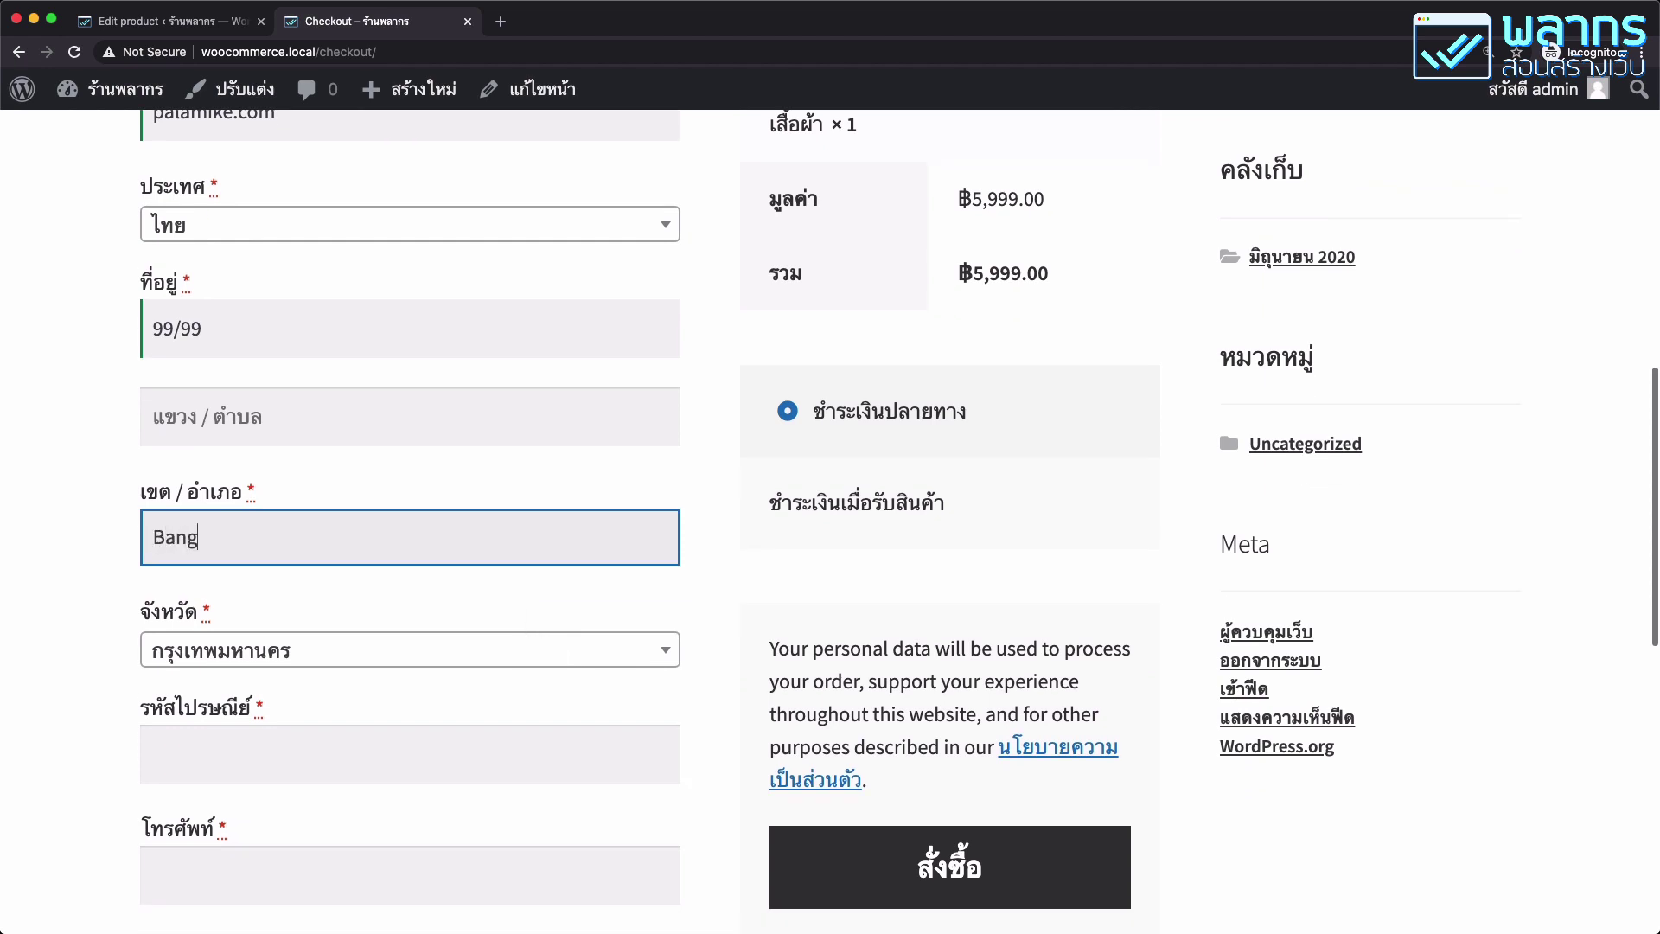
type("bon")
Enter the postcode and phone number.
scroll(537, 656, "down", 3)
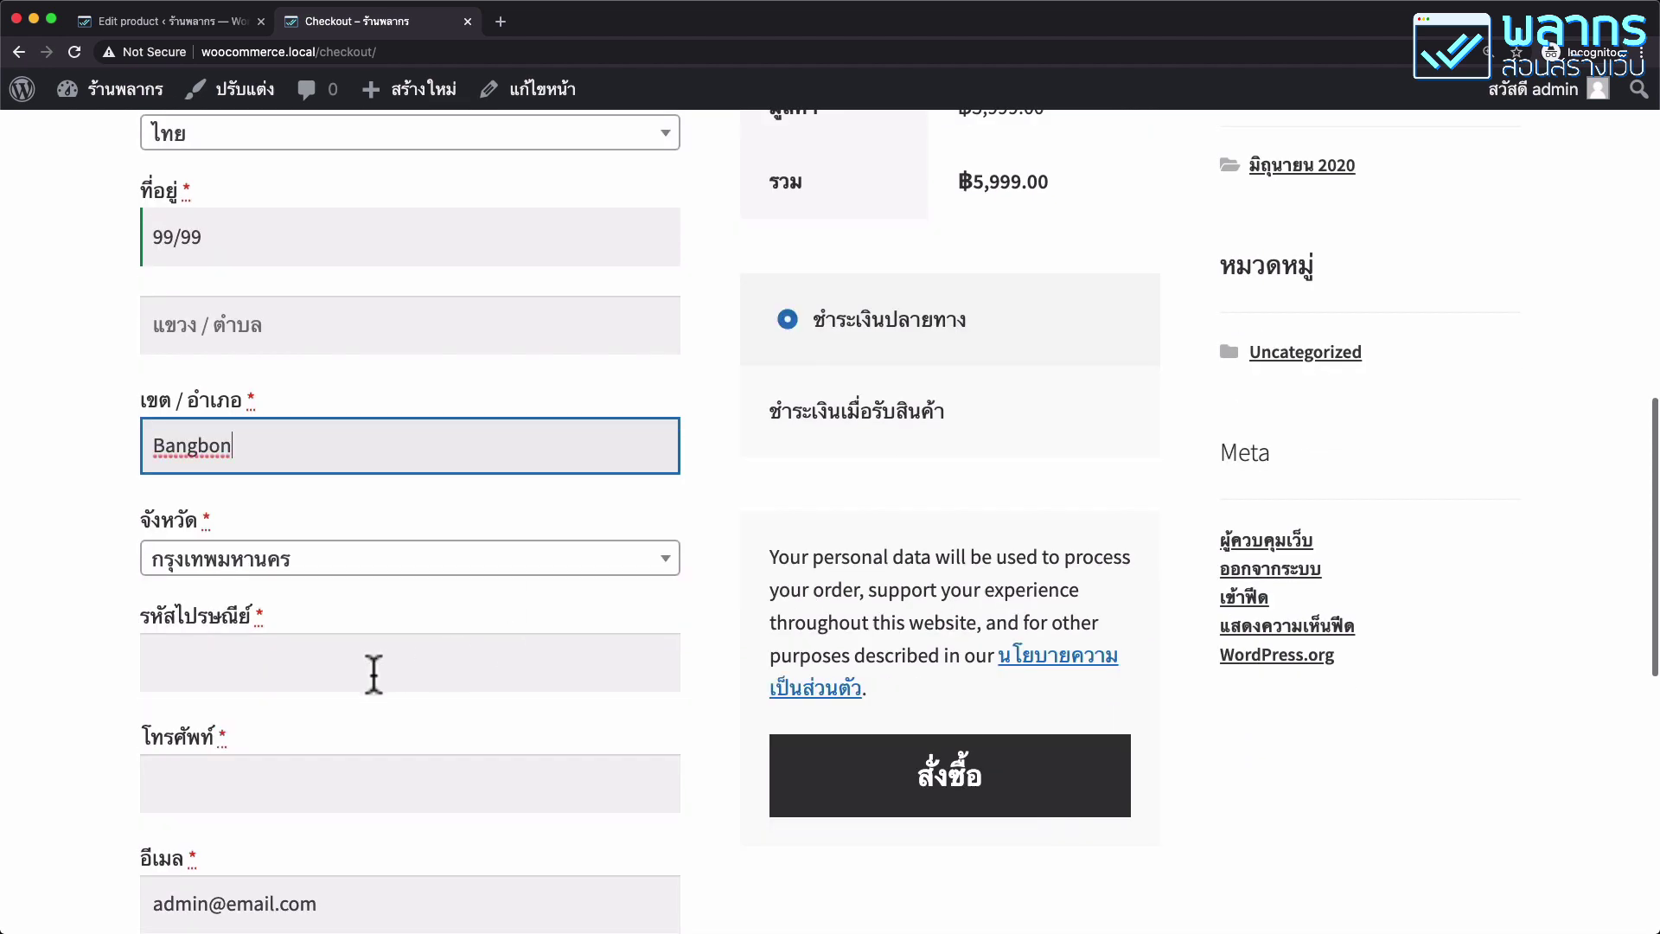
left_click(373, 676)
type("10150")
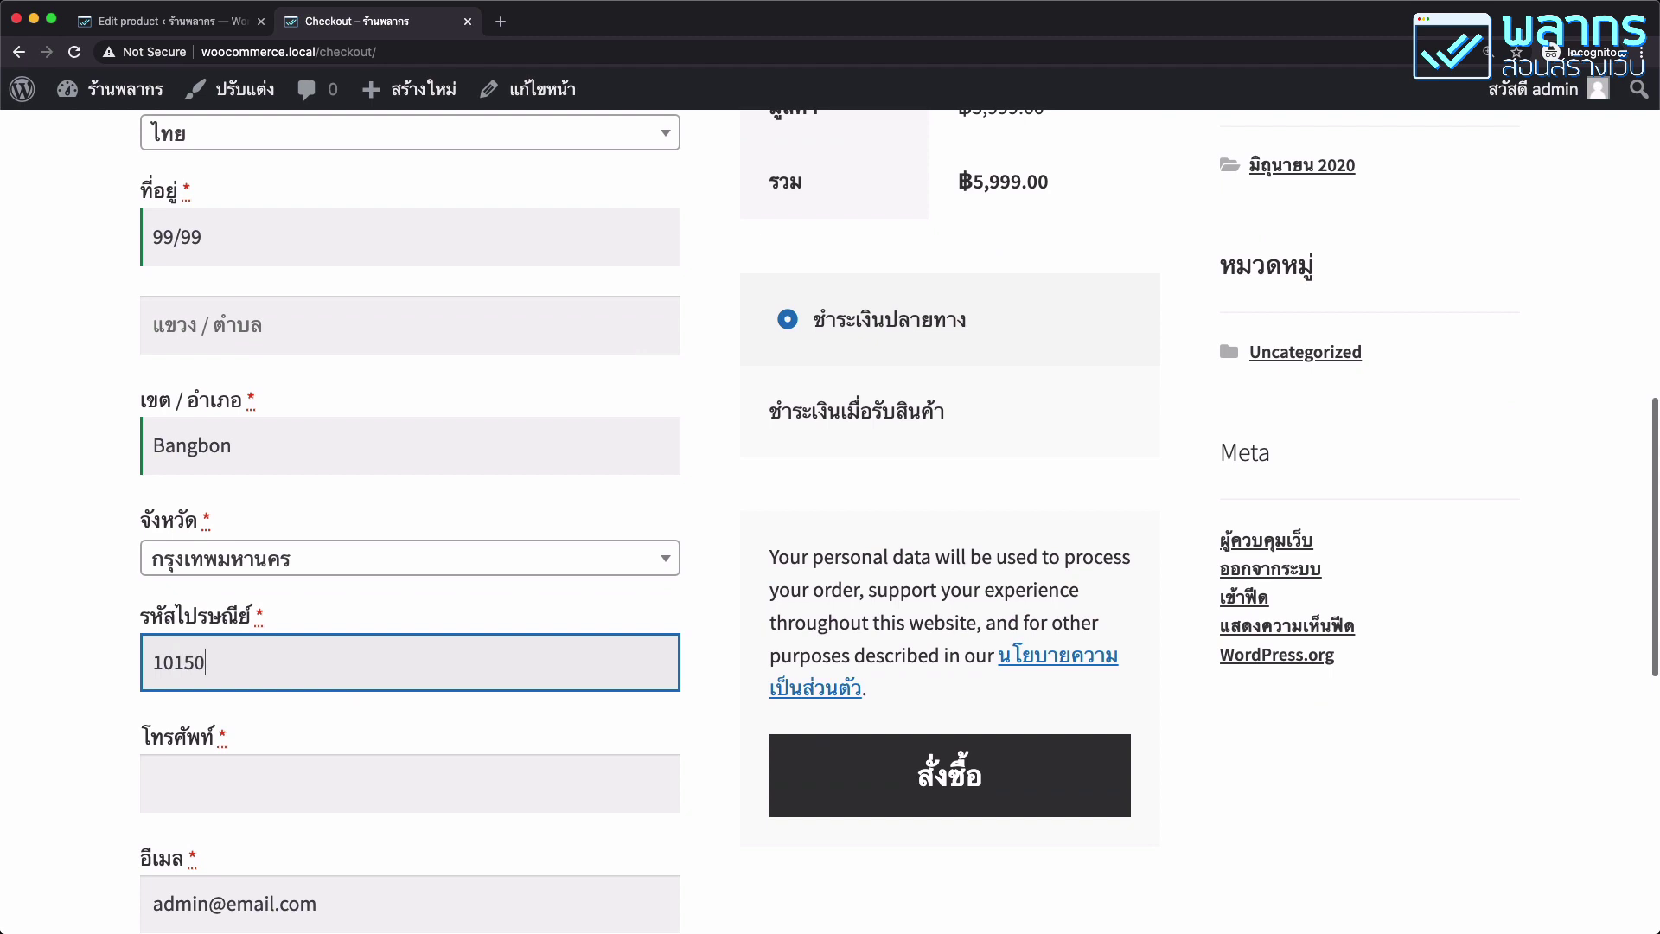
left_click(368, 782)
type("0999999999")
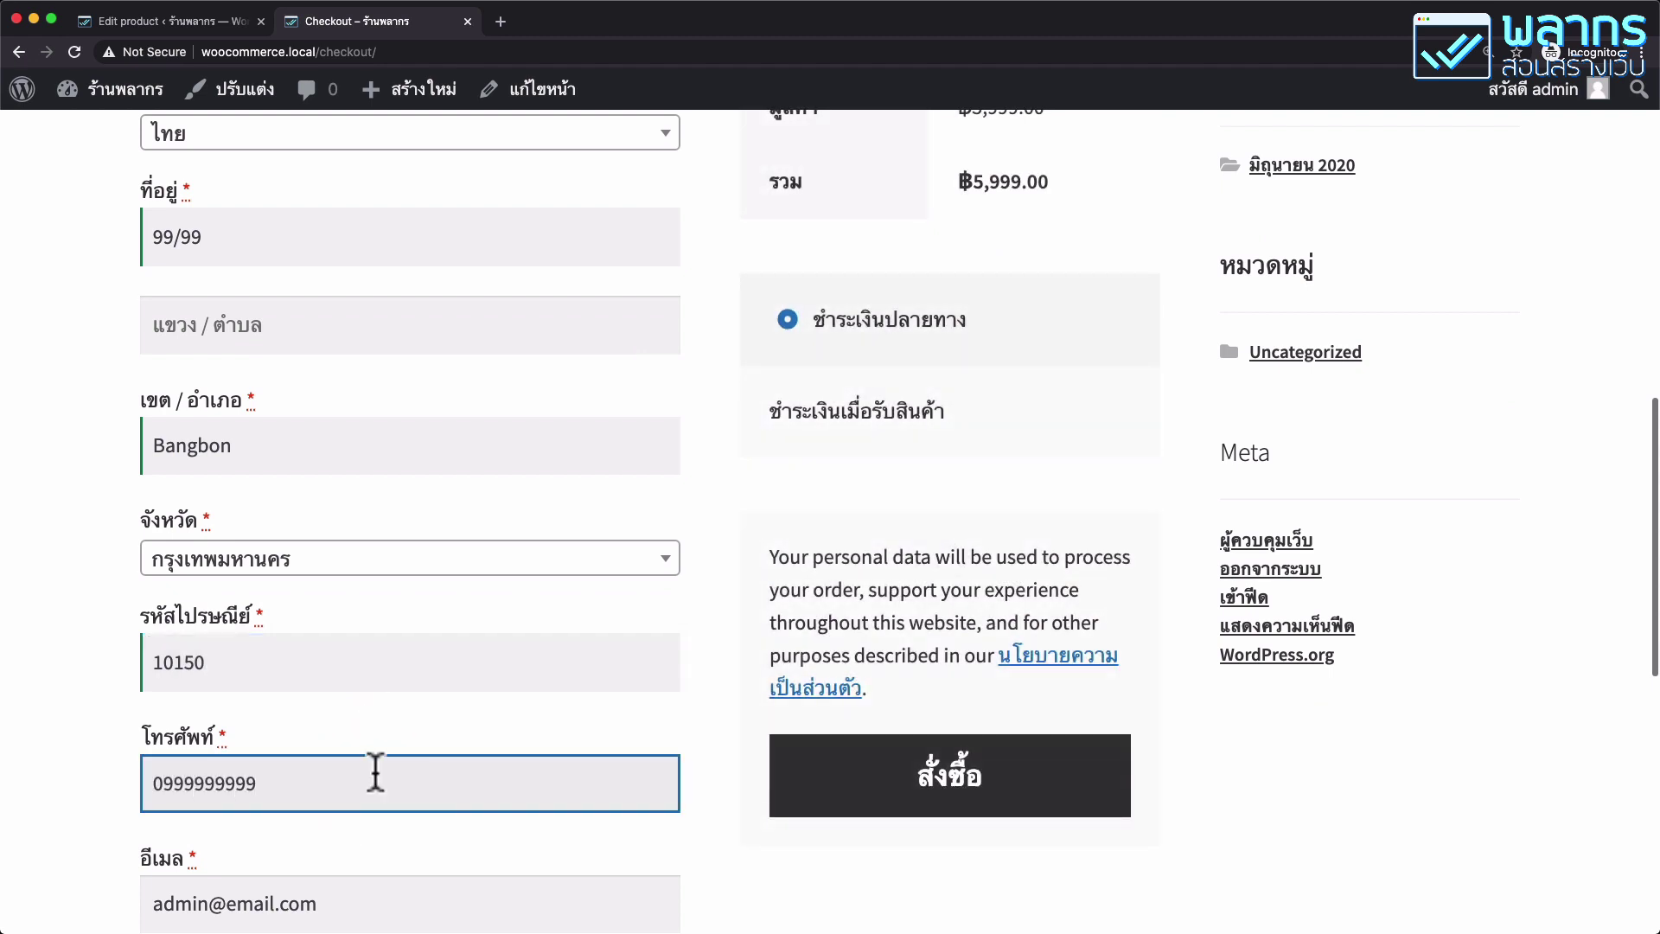
Place the order with cash on delivery.
scroll(375, 772, "down", 10)
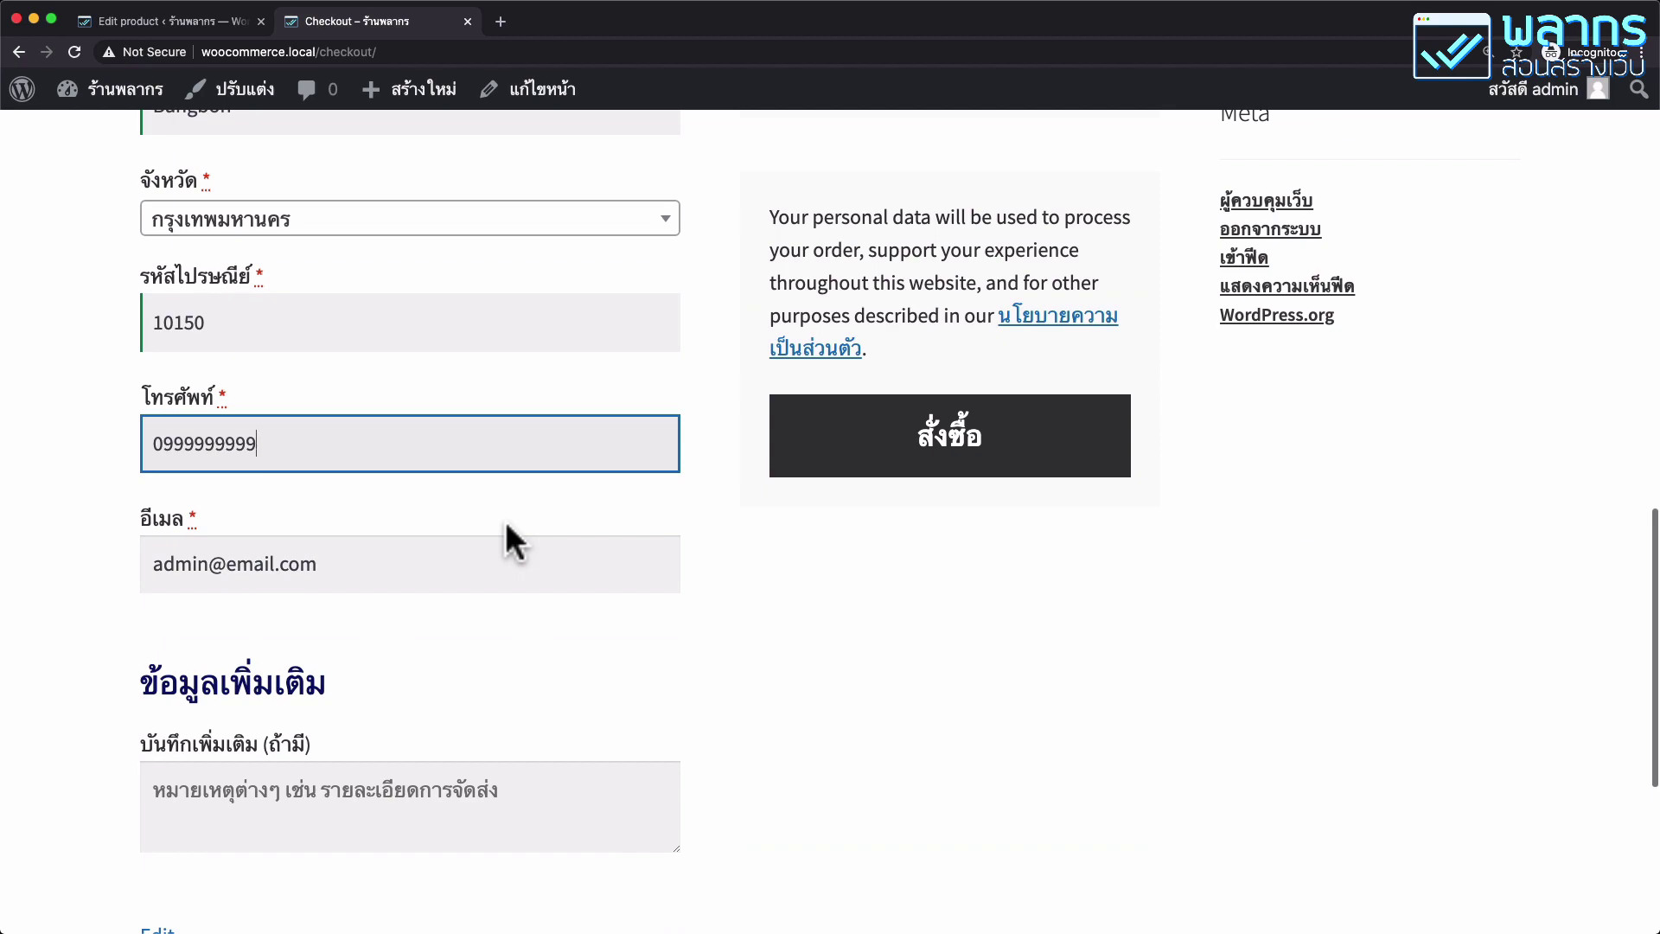
scroll(674, 582, "up", 20)
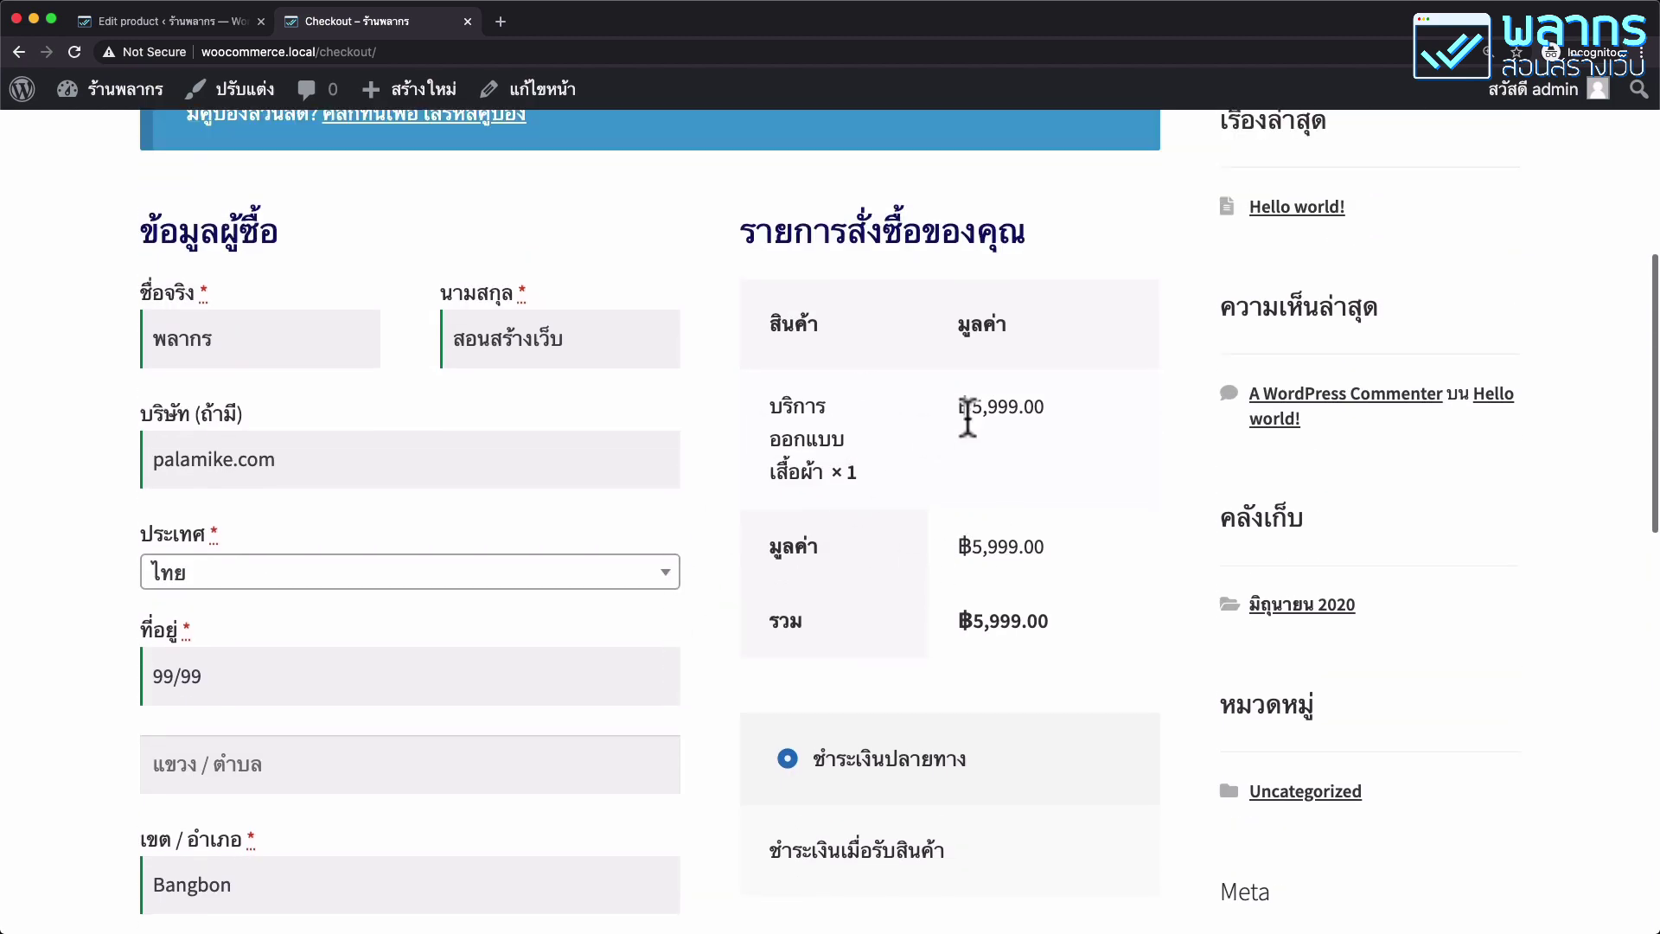
scroll(1018, 640, "down", 3)
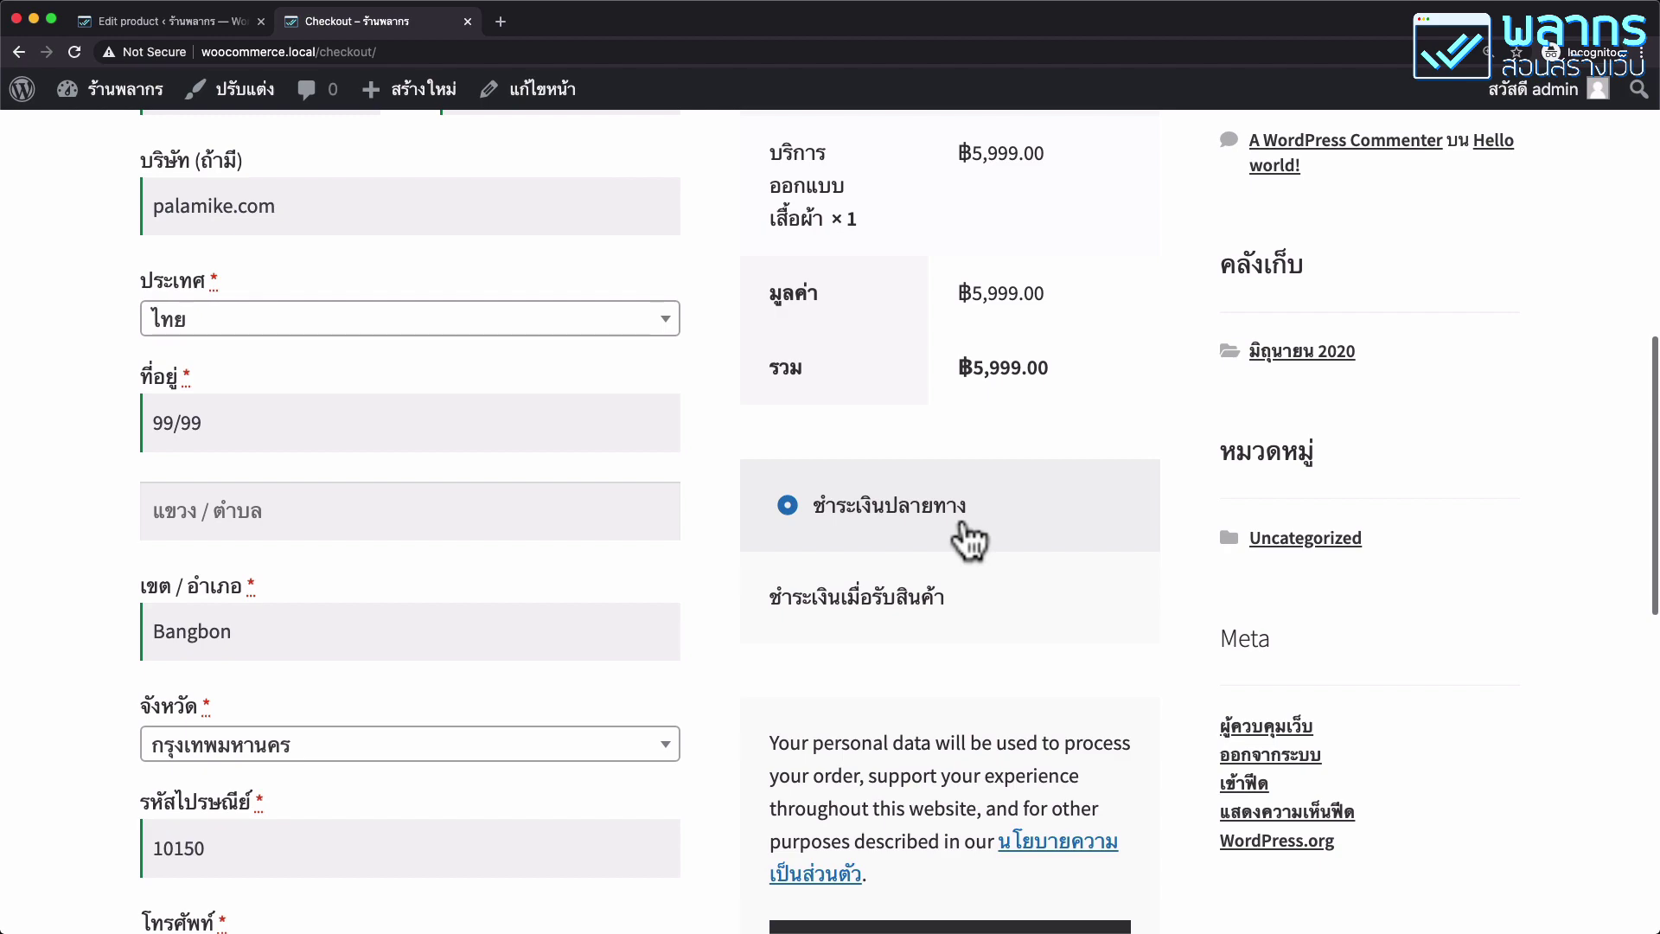
scroll(968, 540, "down", 5)
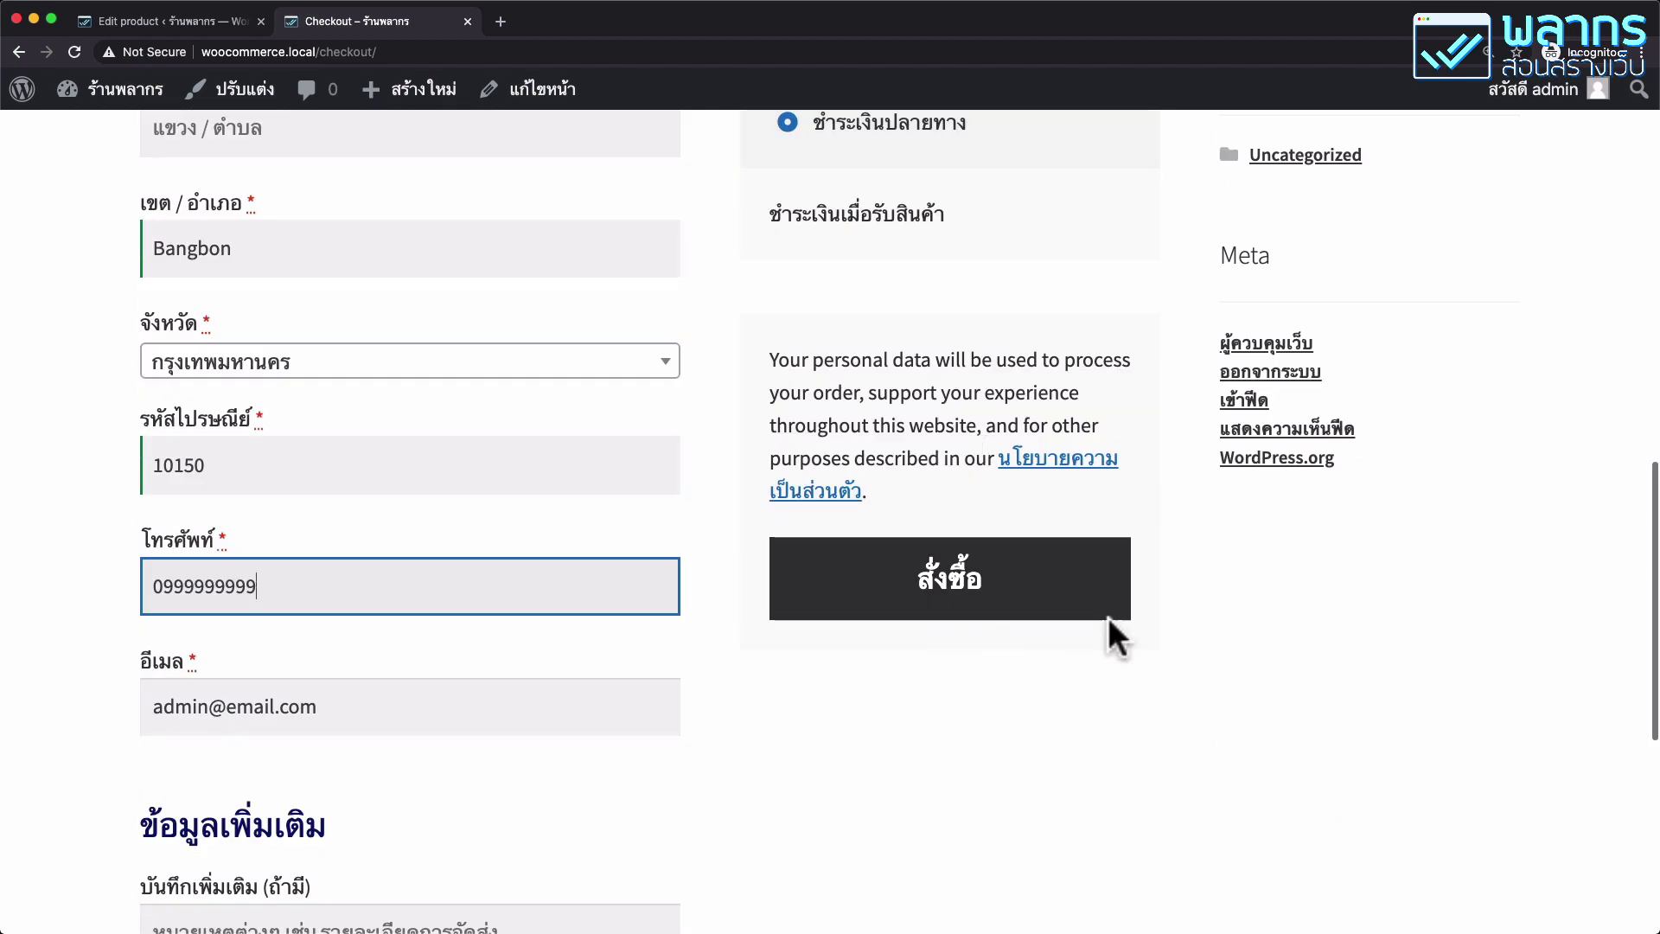
left_click(1069, 577)
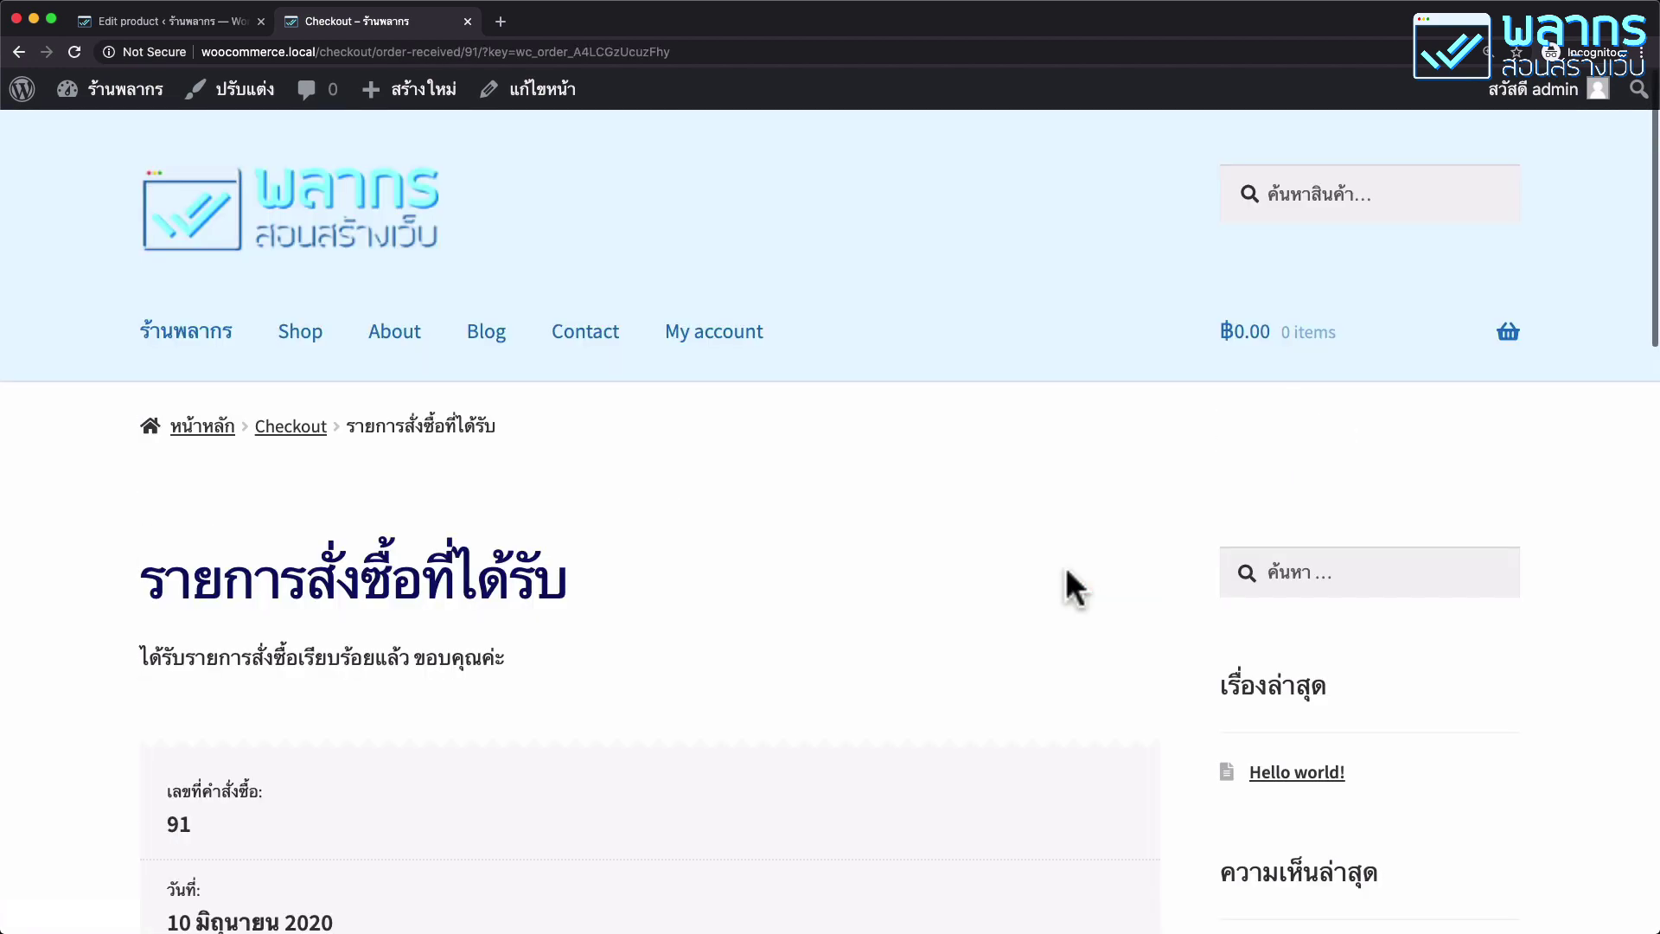
Go from the order-received page to the My account page.
scroll(1062, 567, "down", 5)
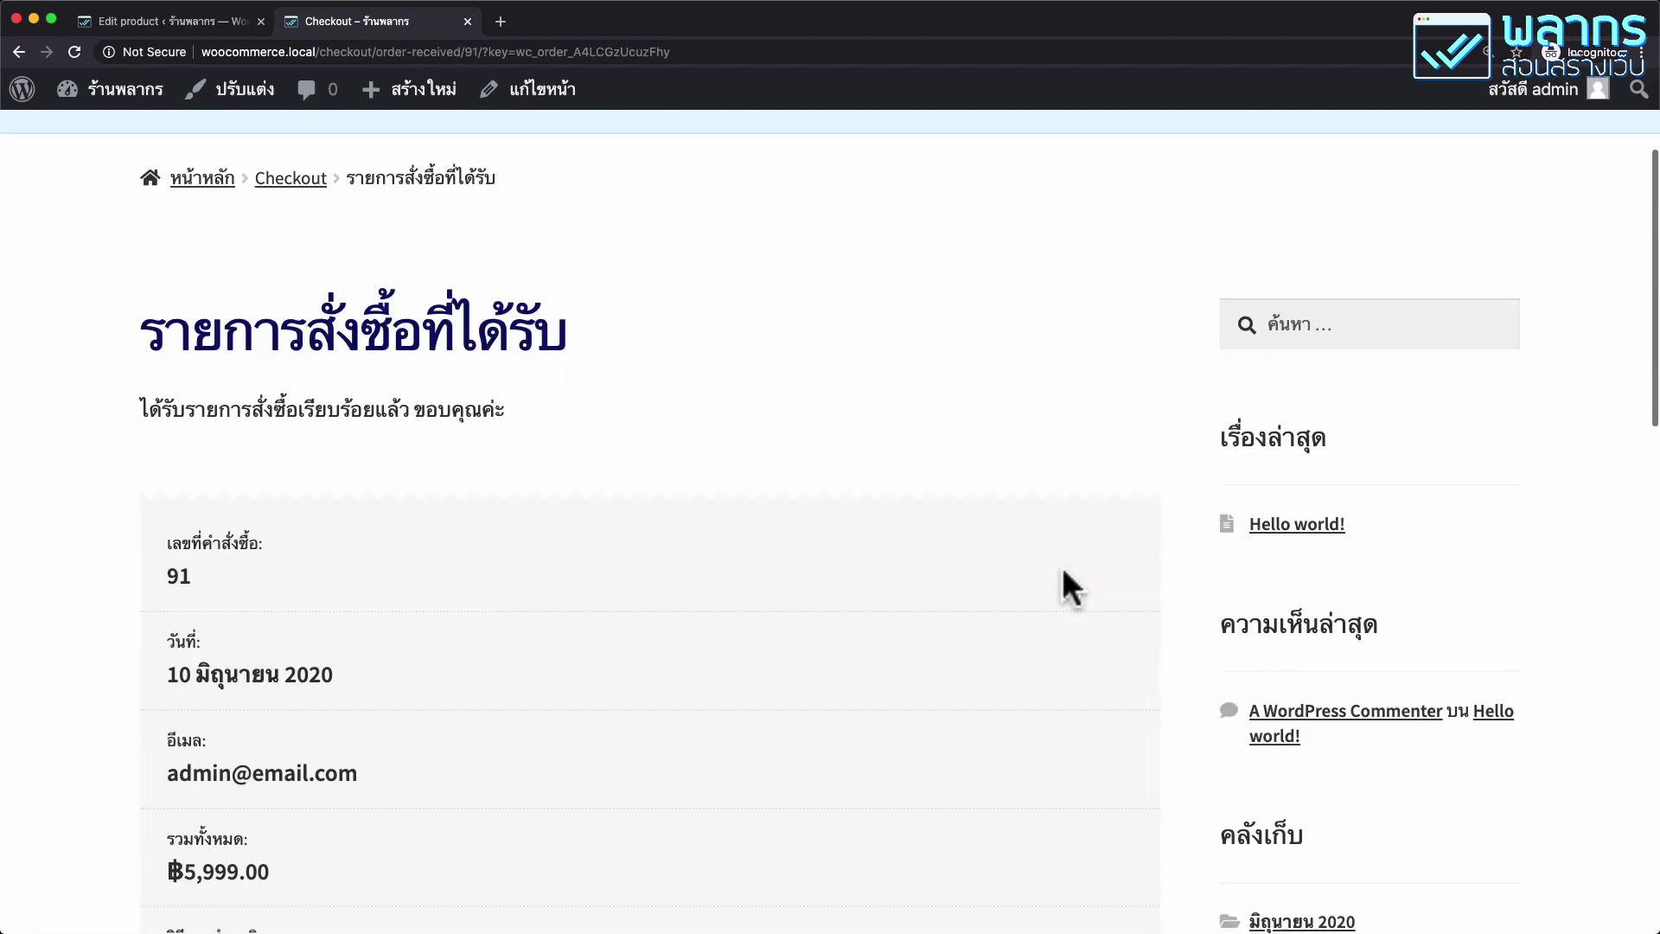
scroll(474, 391, "down", 5)
scroll(901, 532, "up", 10)
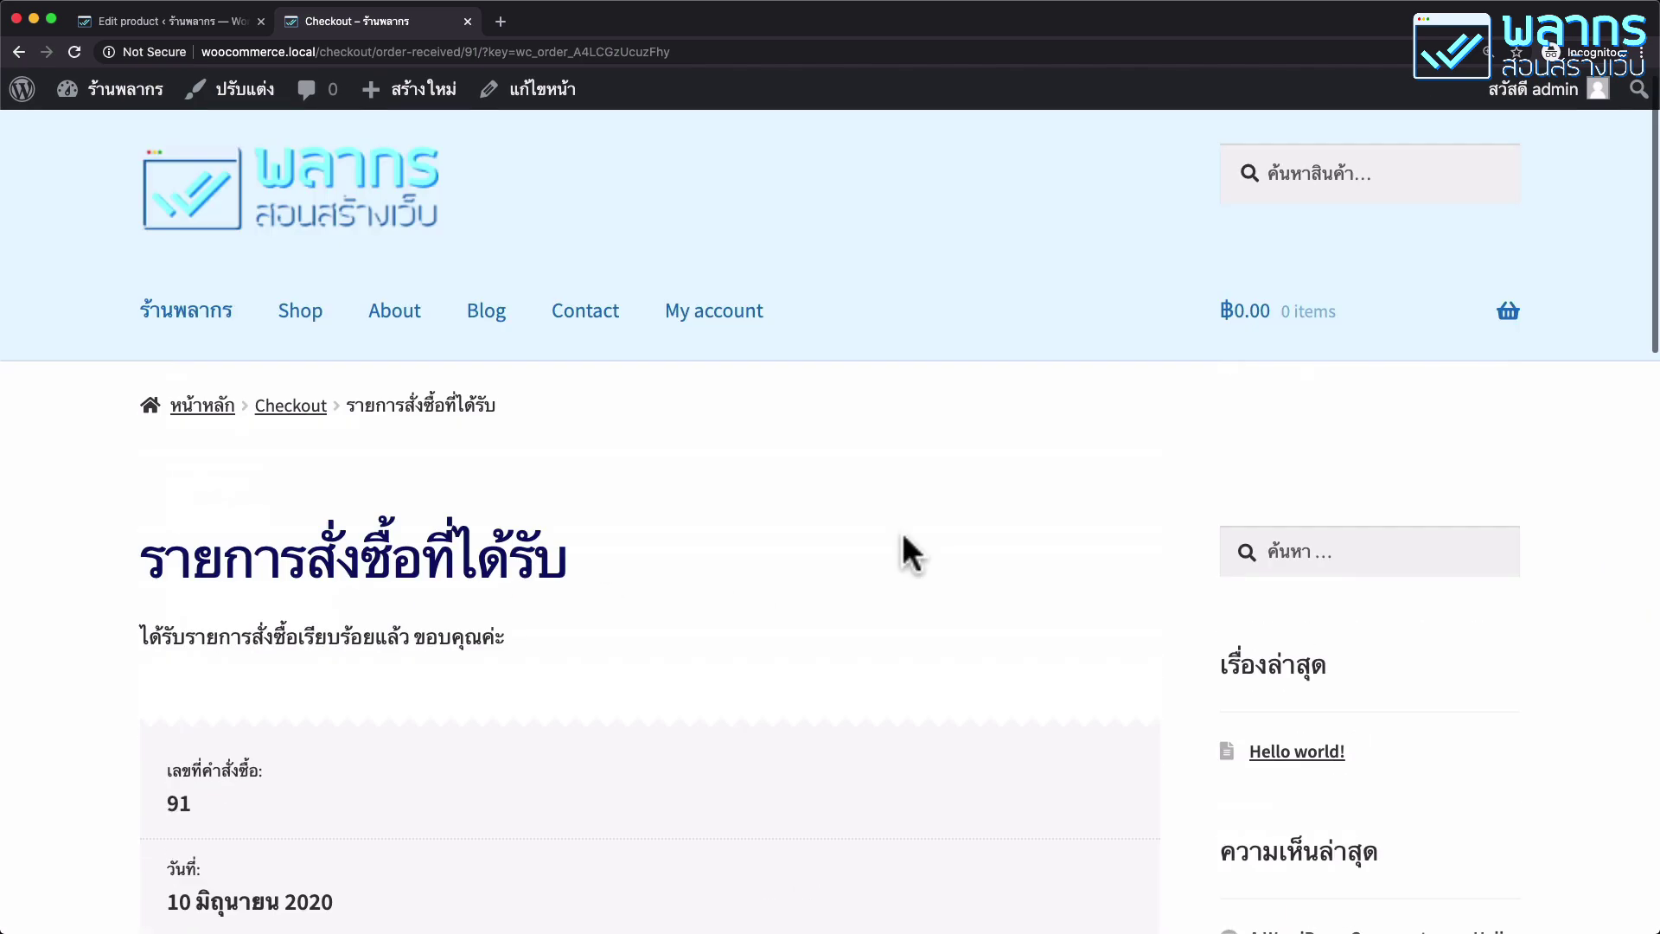
scroll(890, 544, "up", 1)
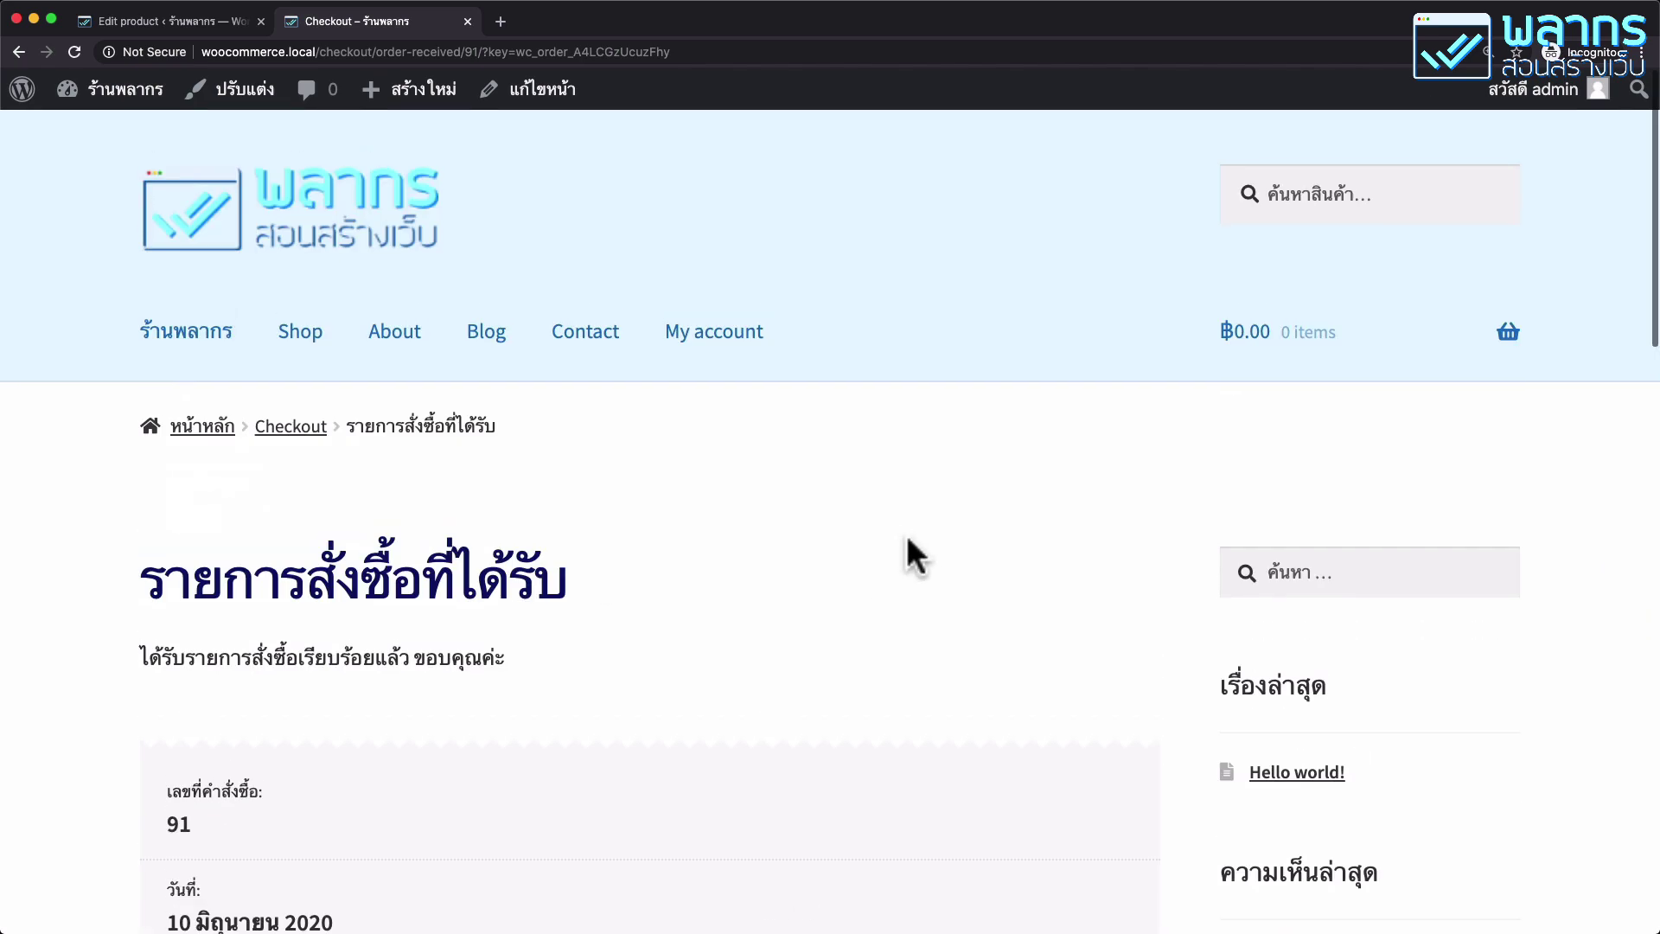
left_click(733, 340)
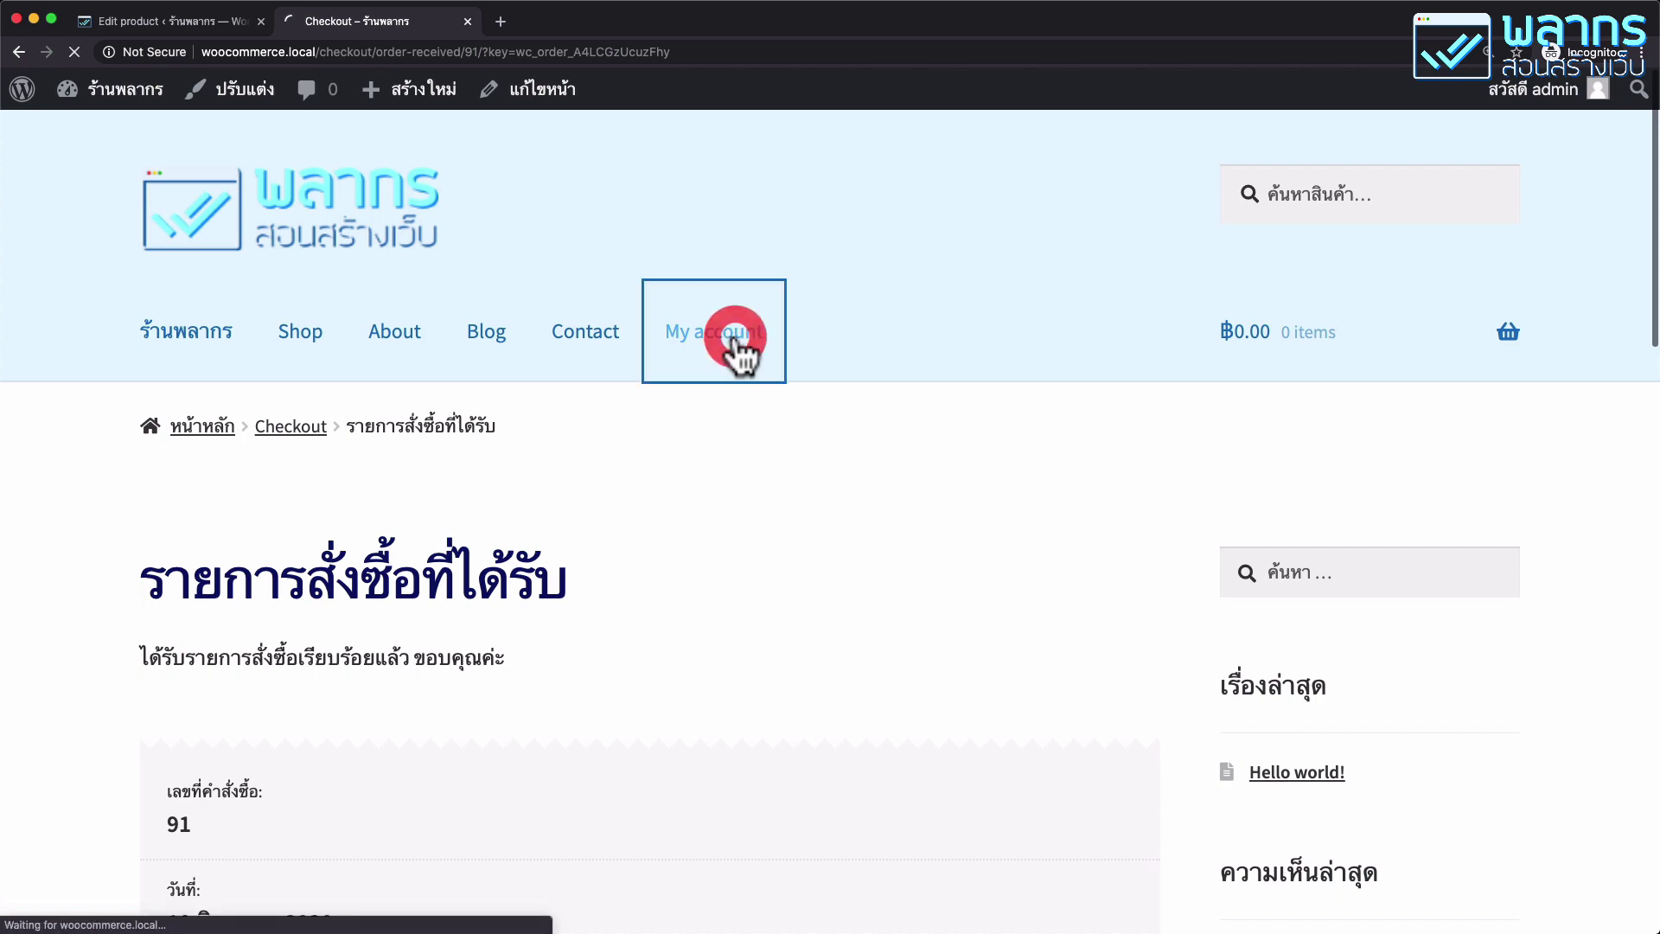
scroll(770, 424, "down", 5)
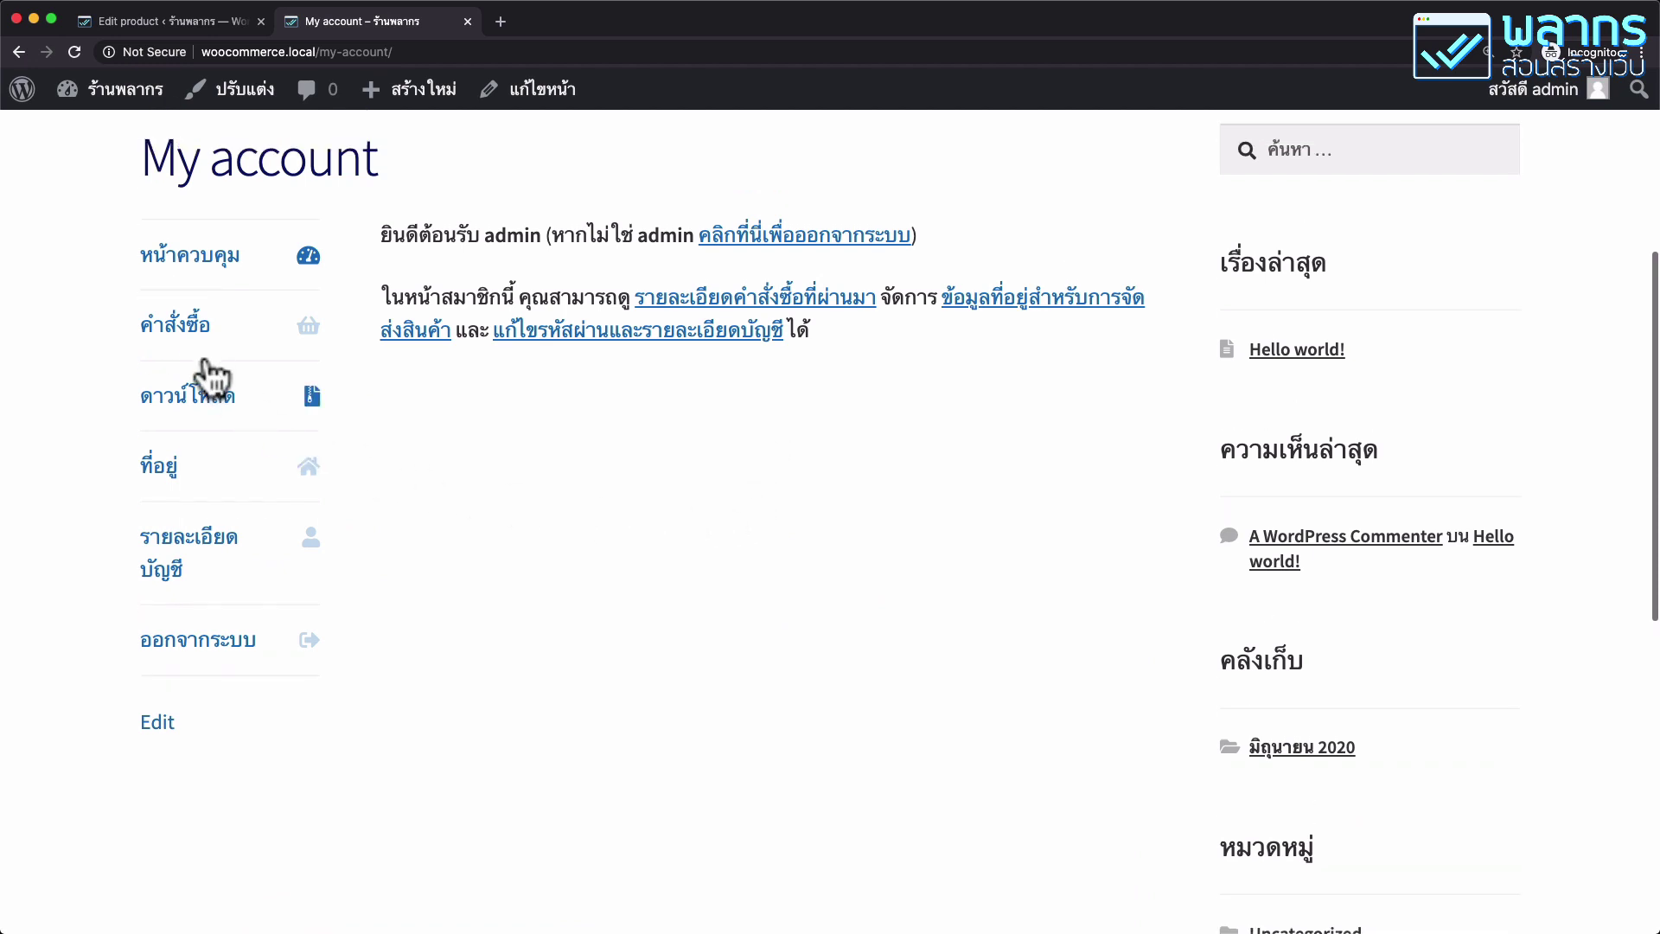
Confirm the new ฿5,999.00 order is awaiting payment, then view the empty Downloads page.
left_click(192, 332)
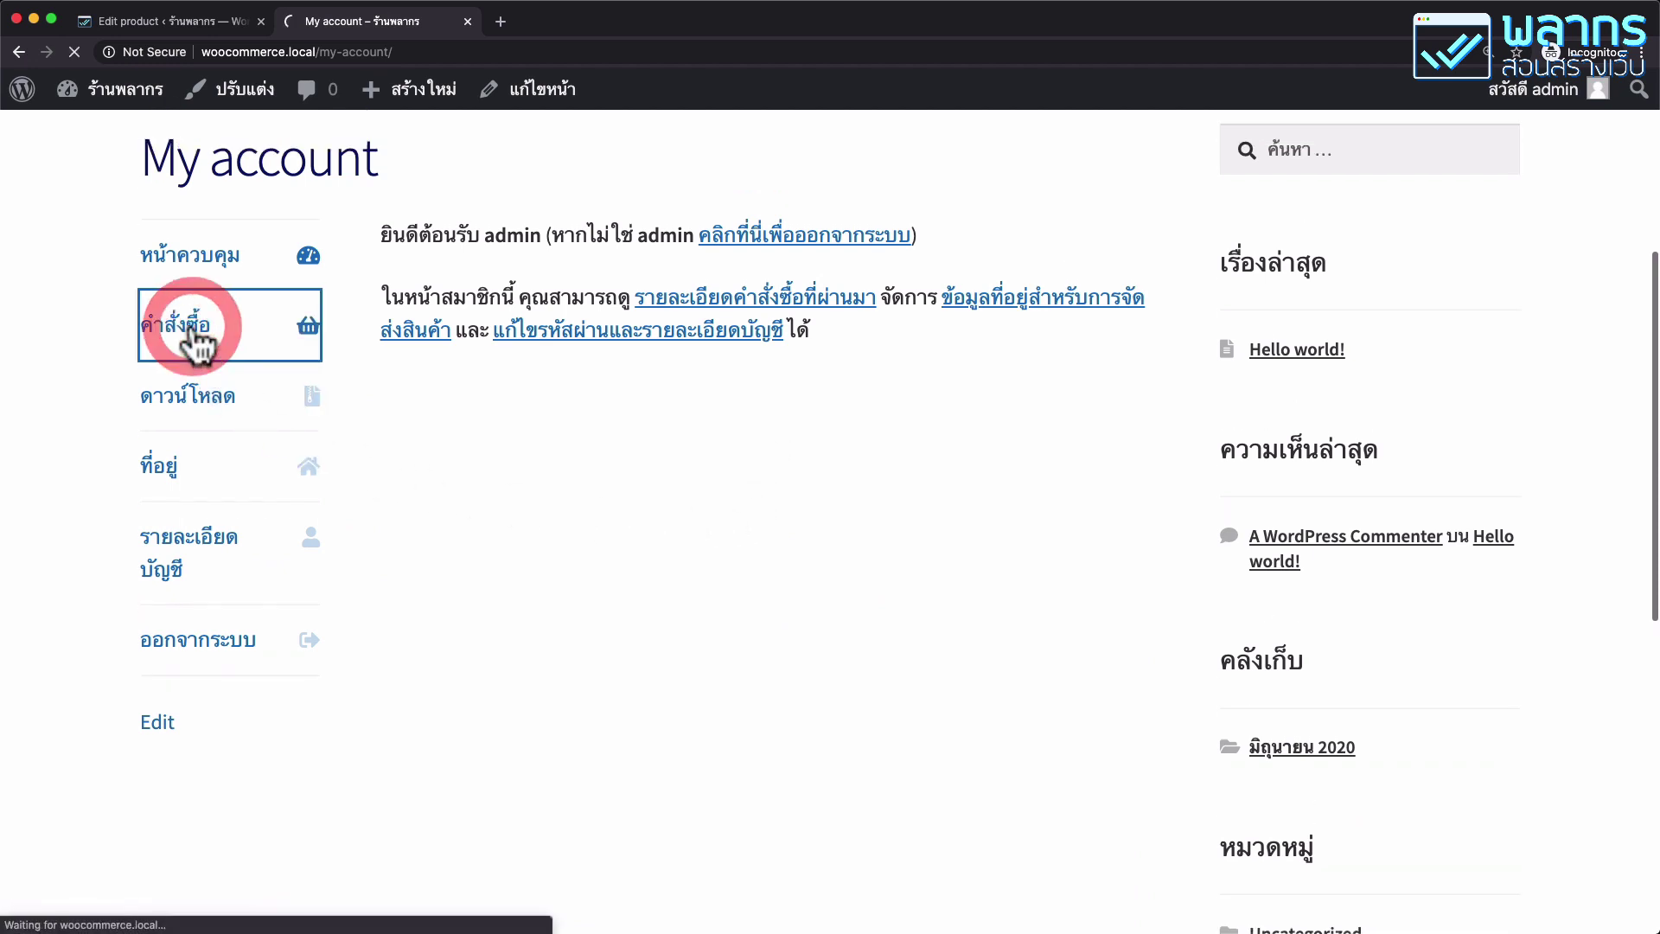
scroll(716, 451, "down", 4)
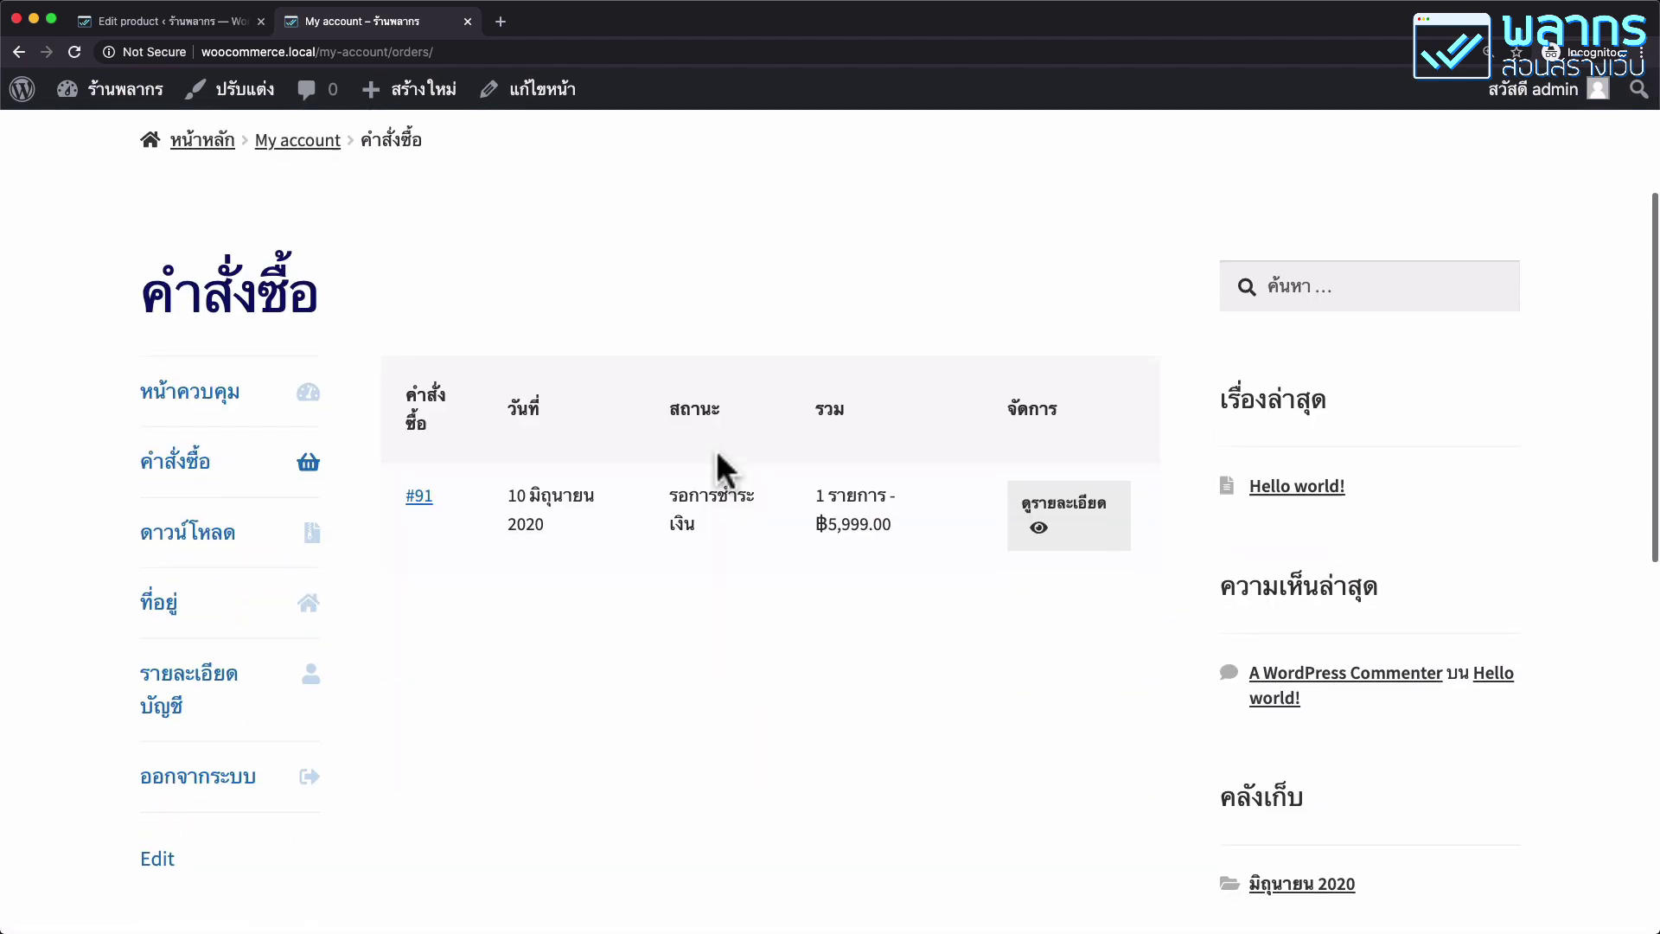
left_click_drag(670, 471, 712, 501)
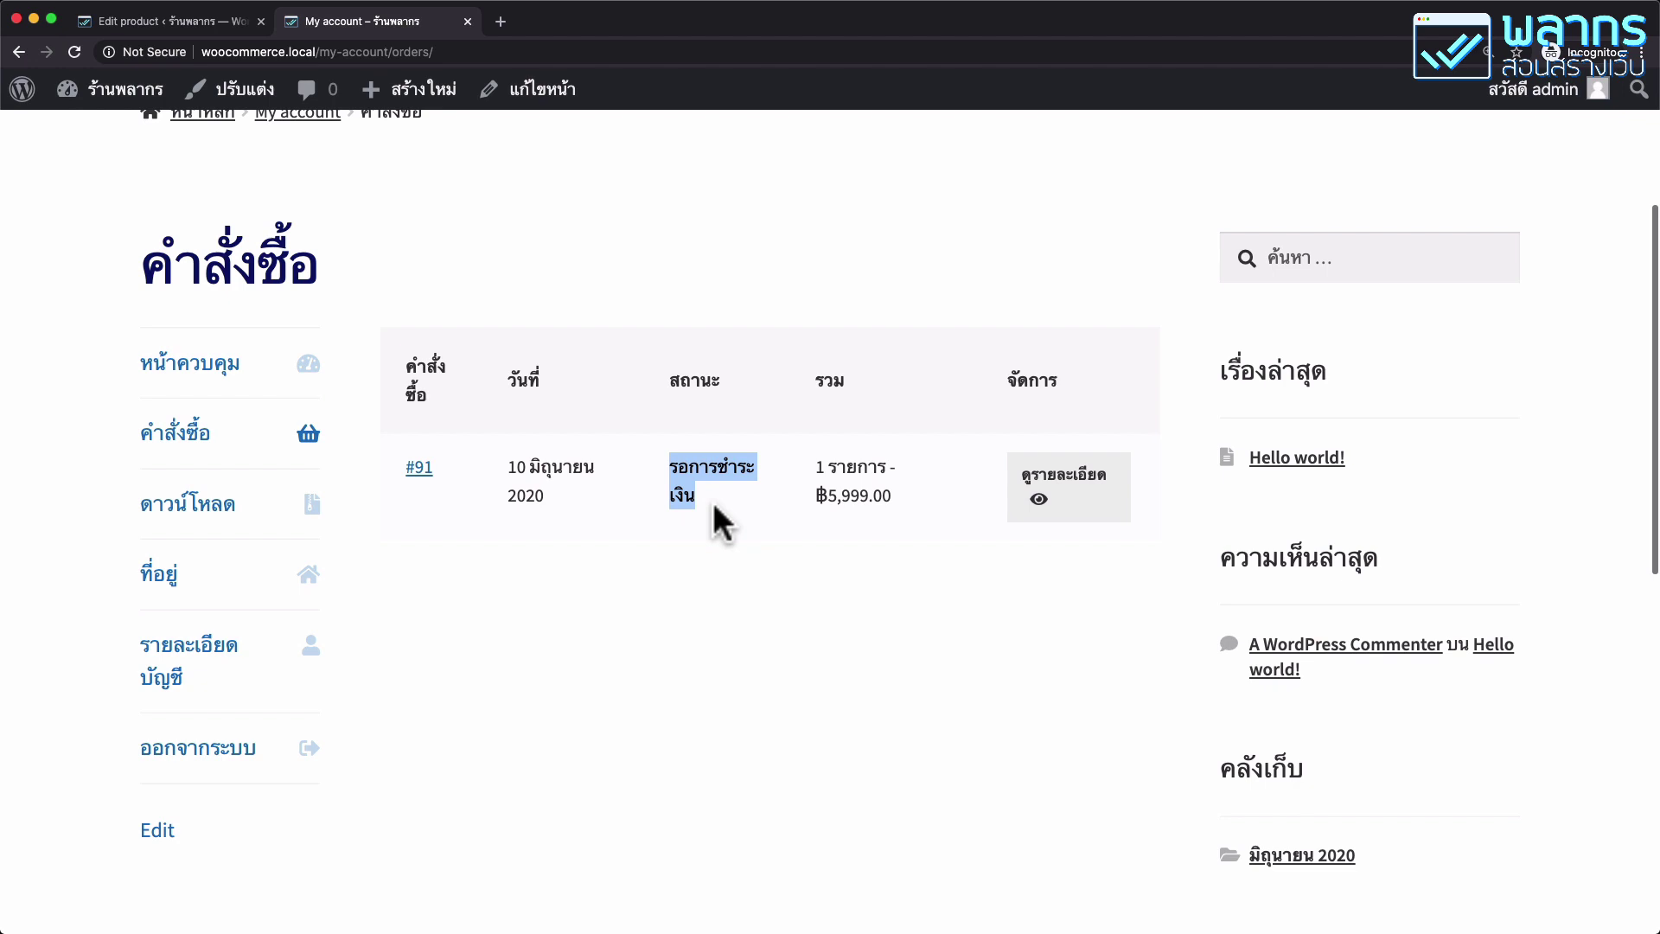
left_click(280, 519)
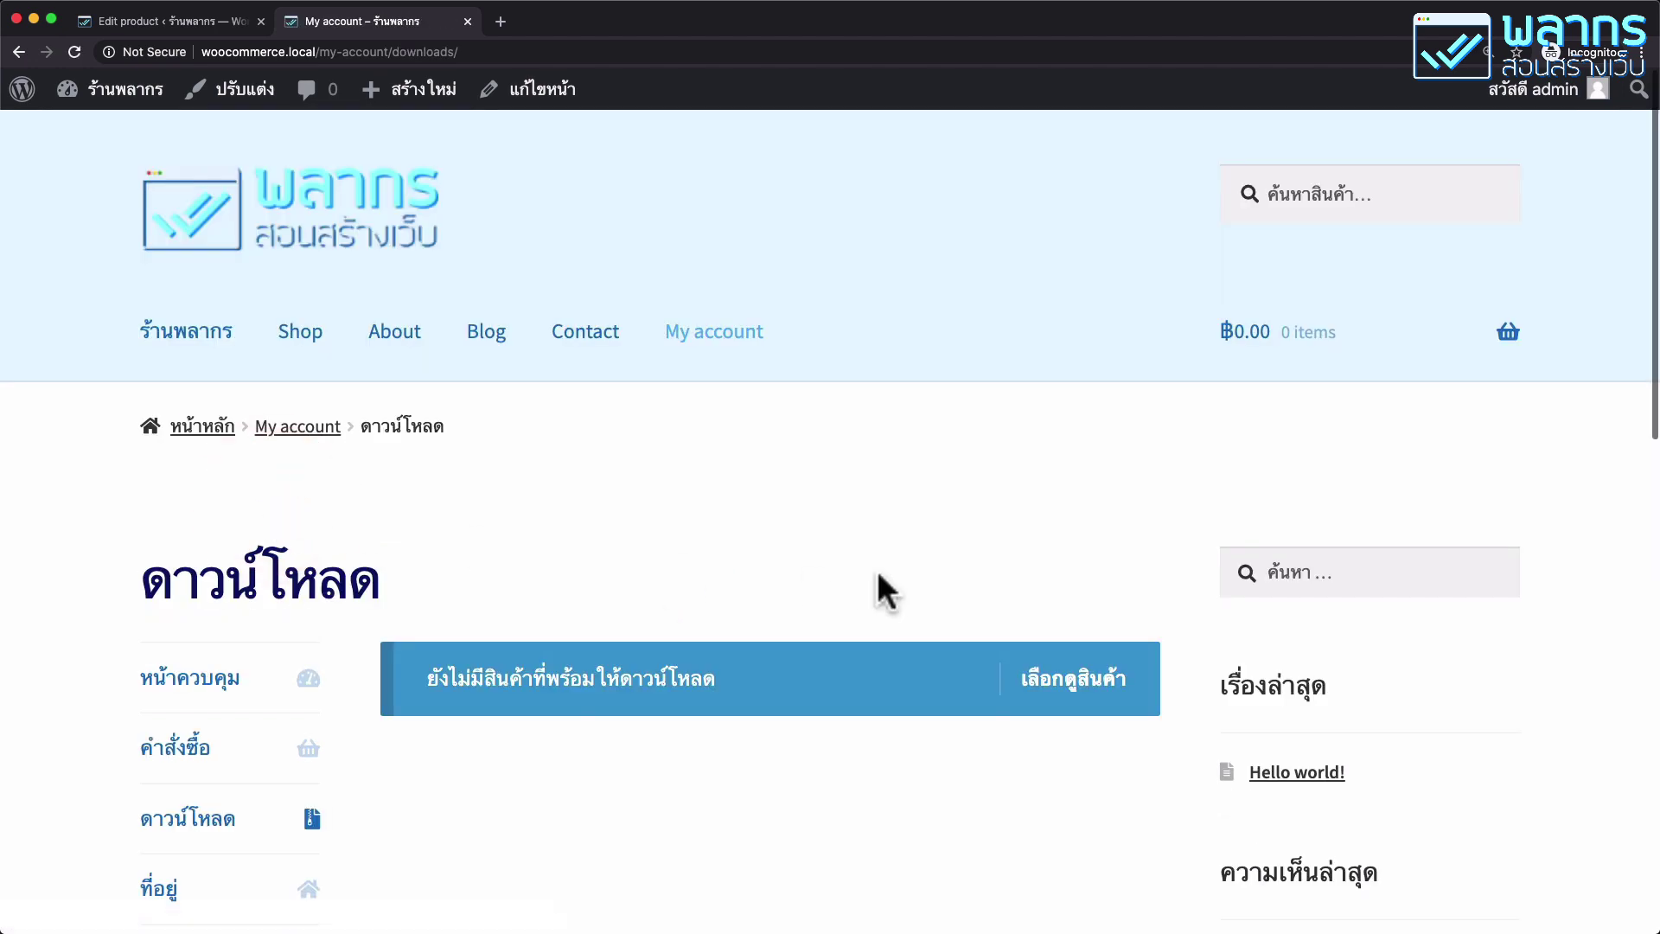
scroll(876, 569, "down", 1)
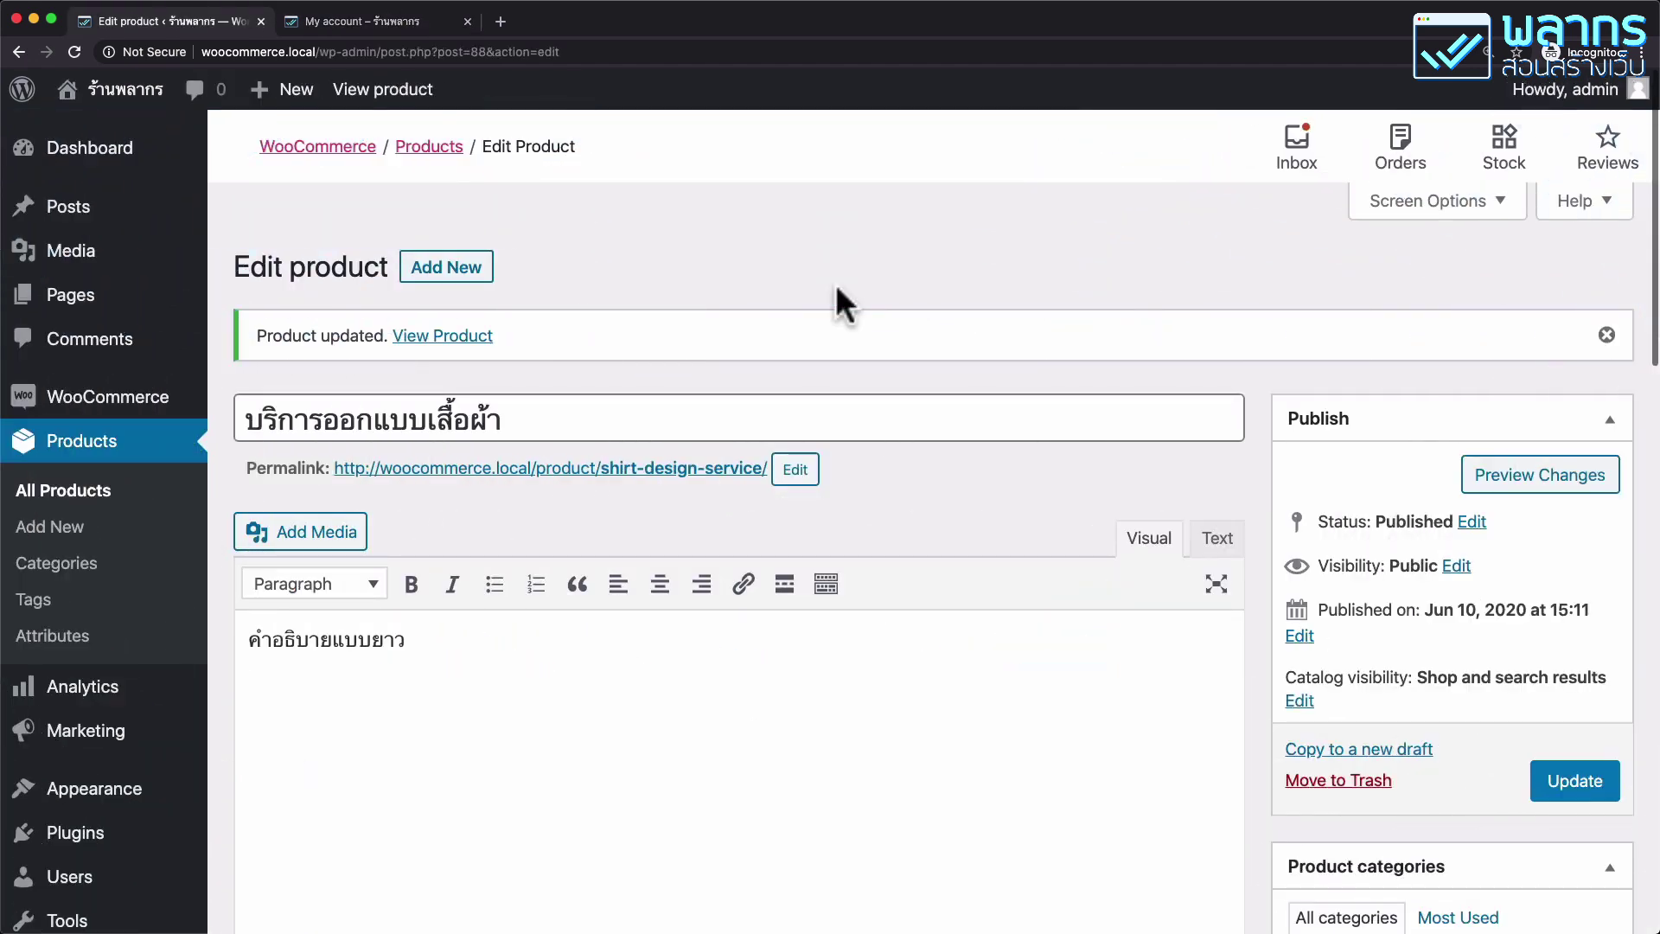
Use the dashboard's orders activity panel to begin fulfillment of order #91.
mouse_move(91, 405)
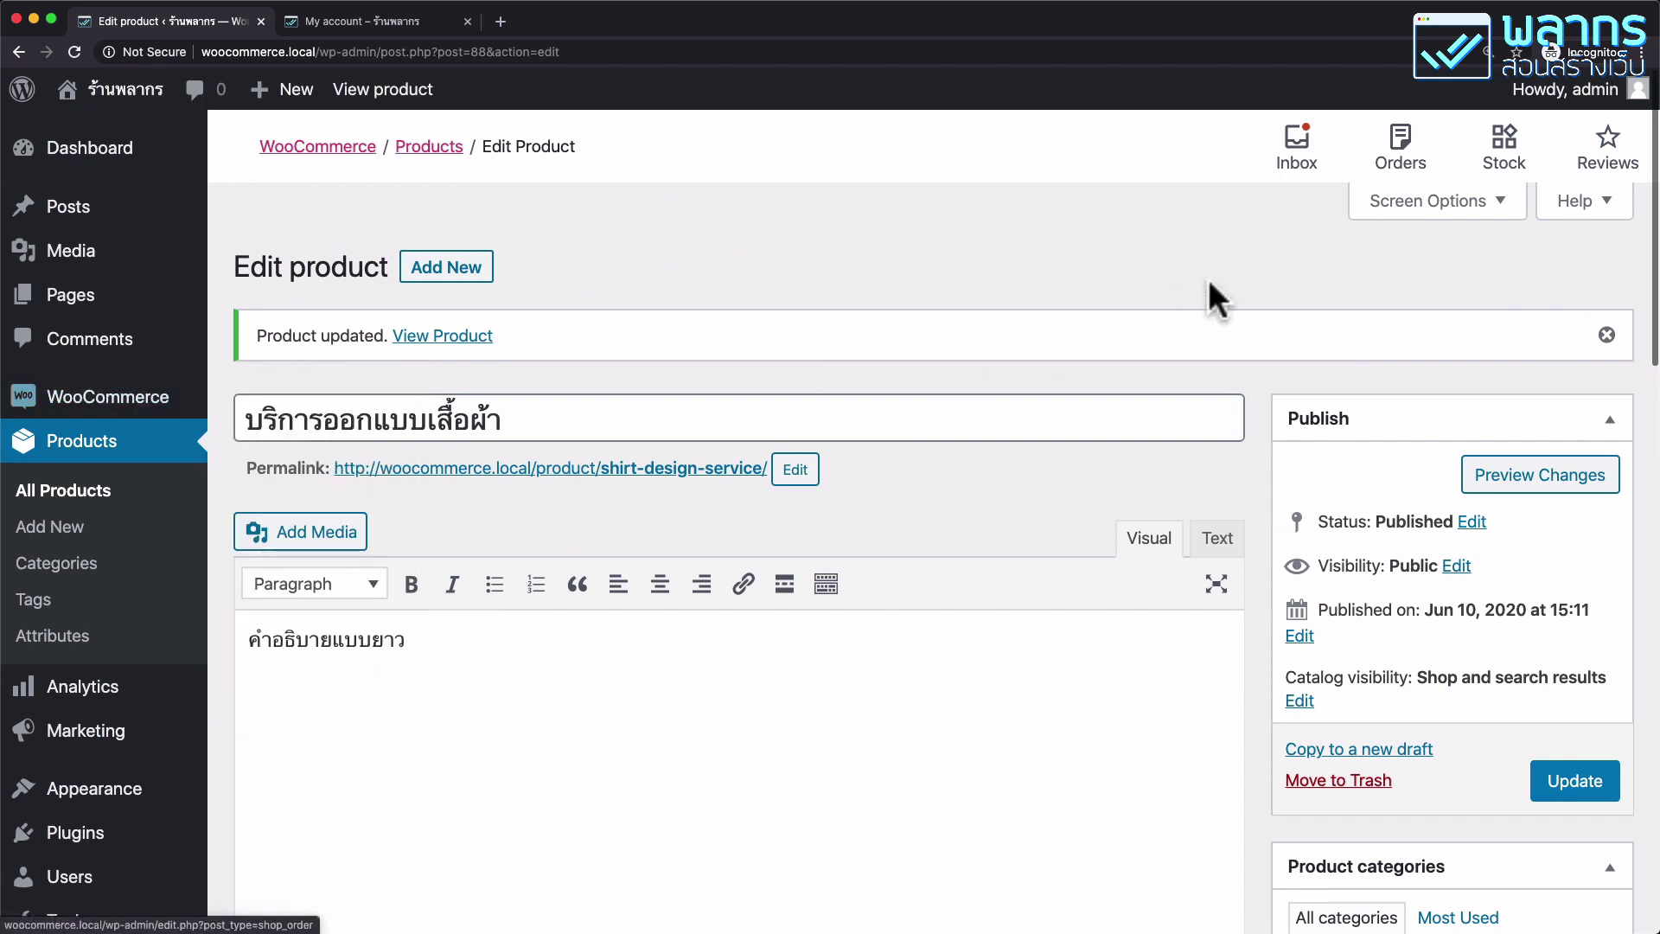
left_click(1402, 161)
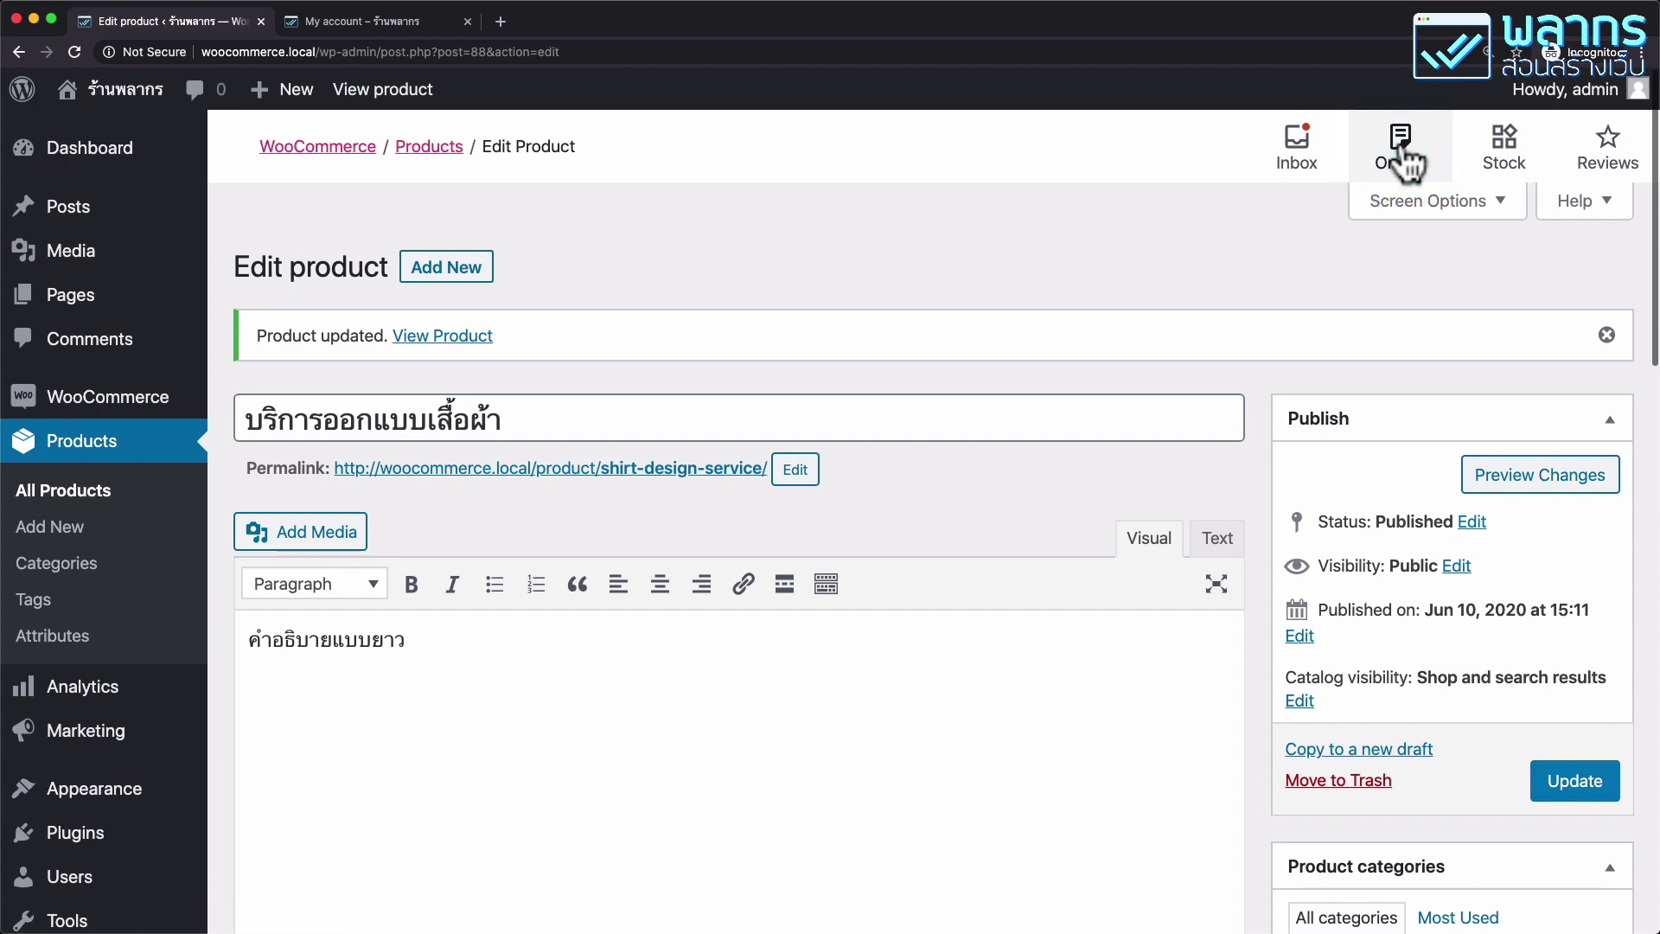
left_click(1402, 161)
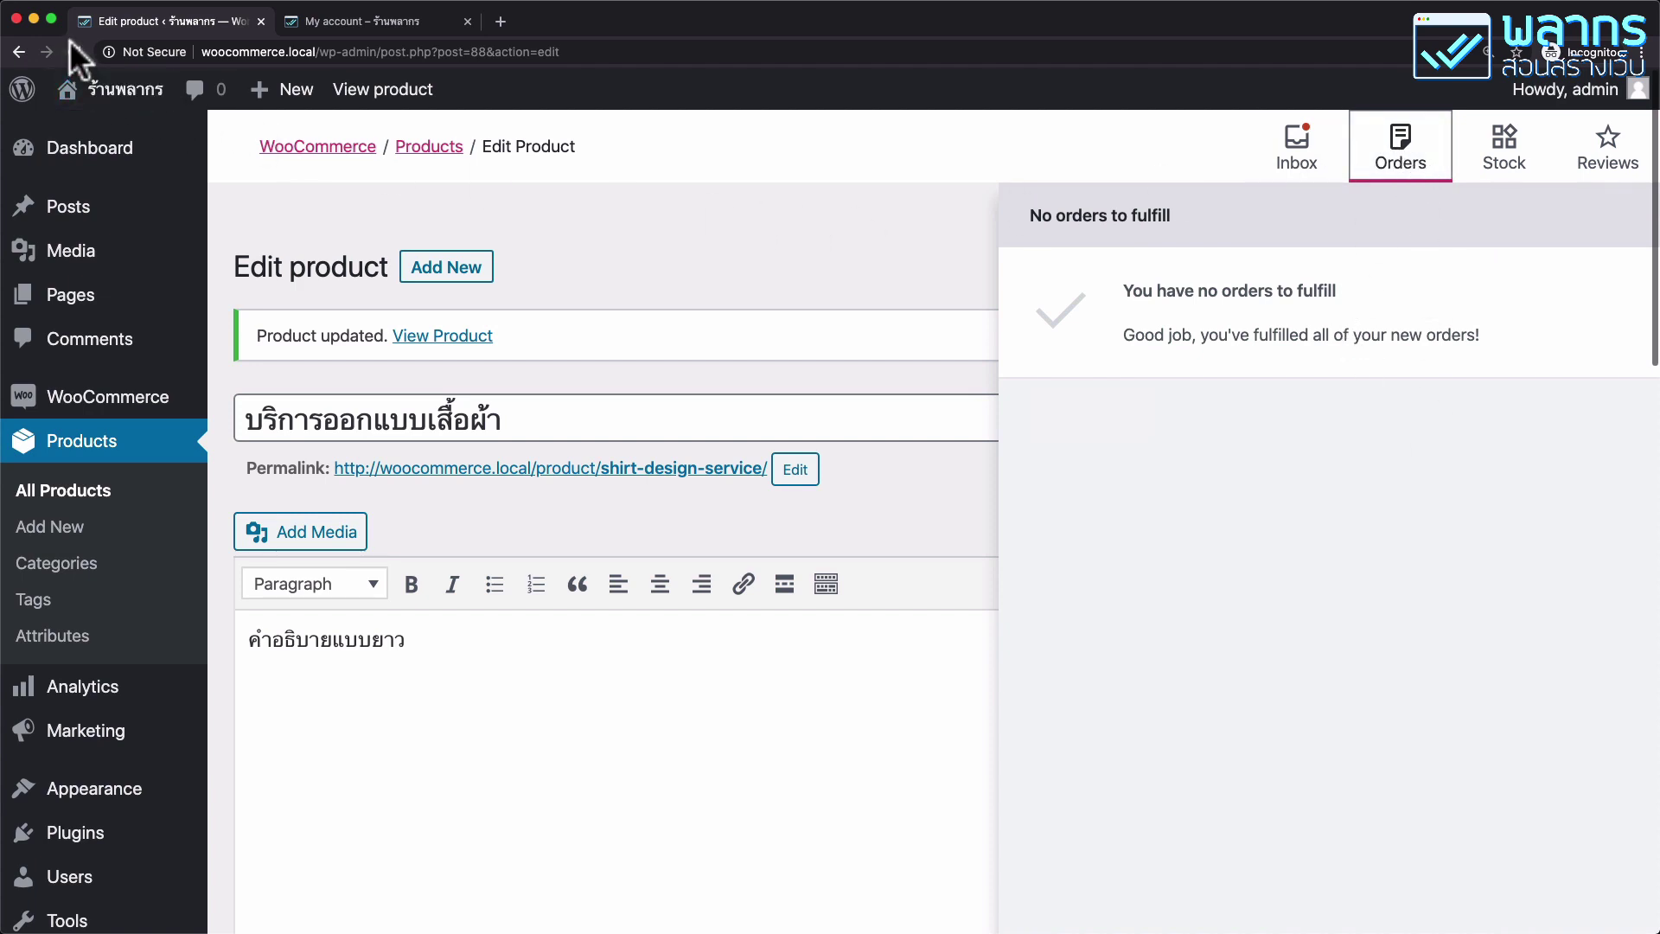
mouse_move(92, 406)
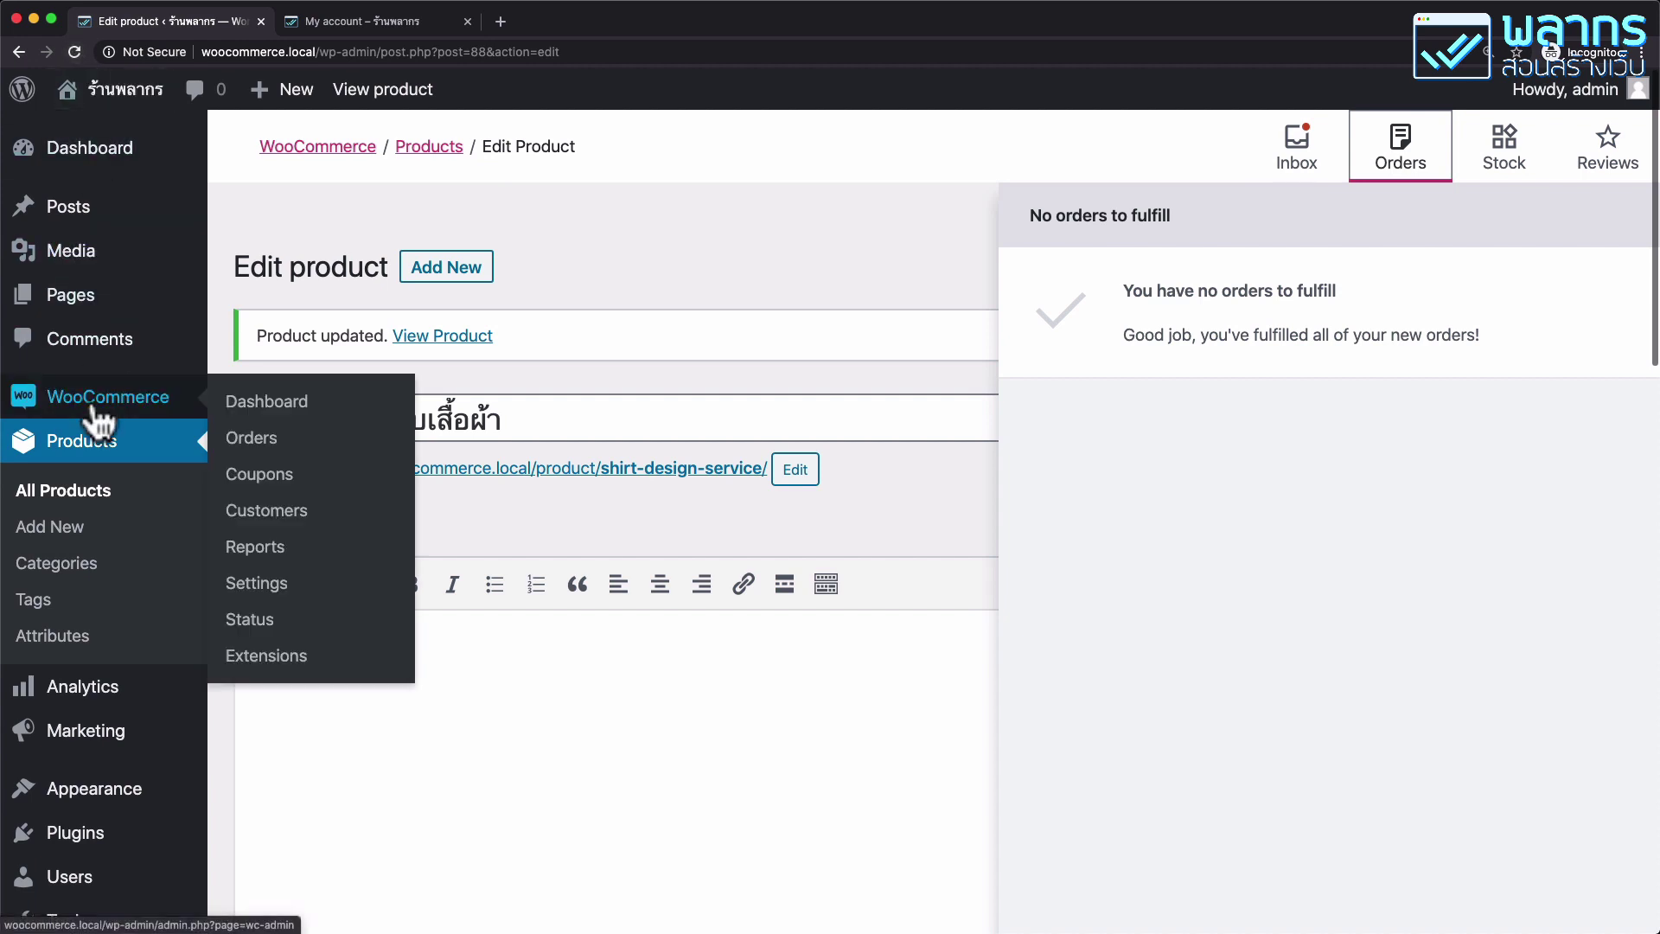
left_click(354, 418)
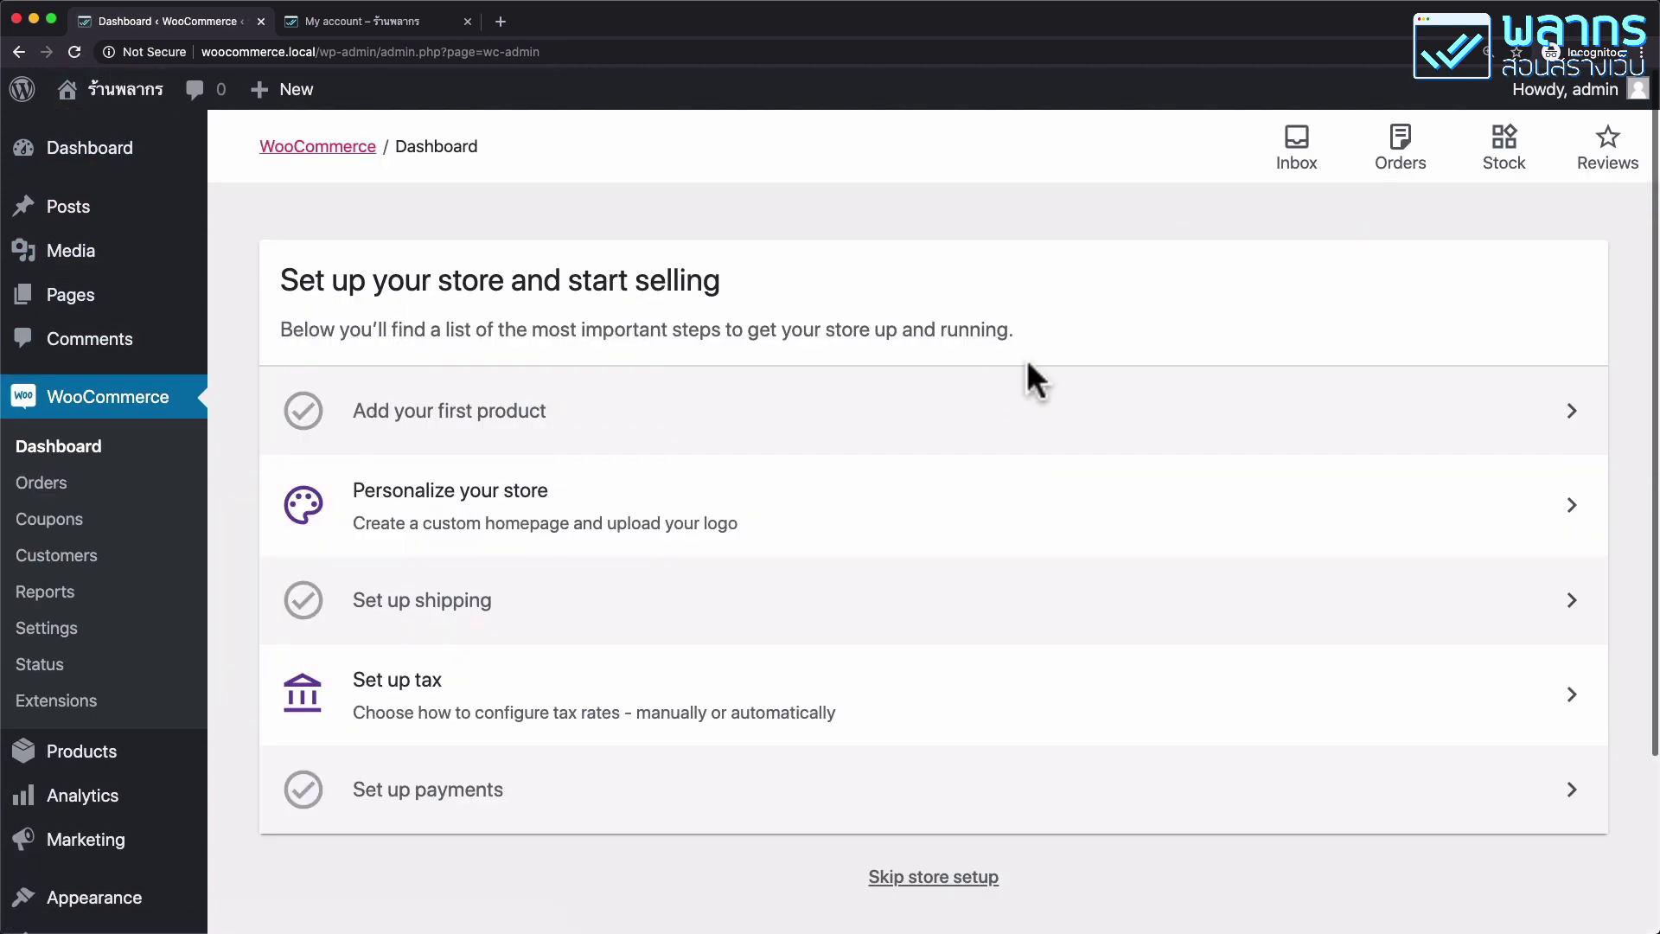
left_click(1411, 165)
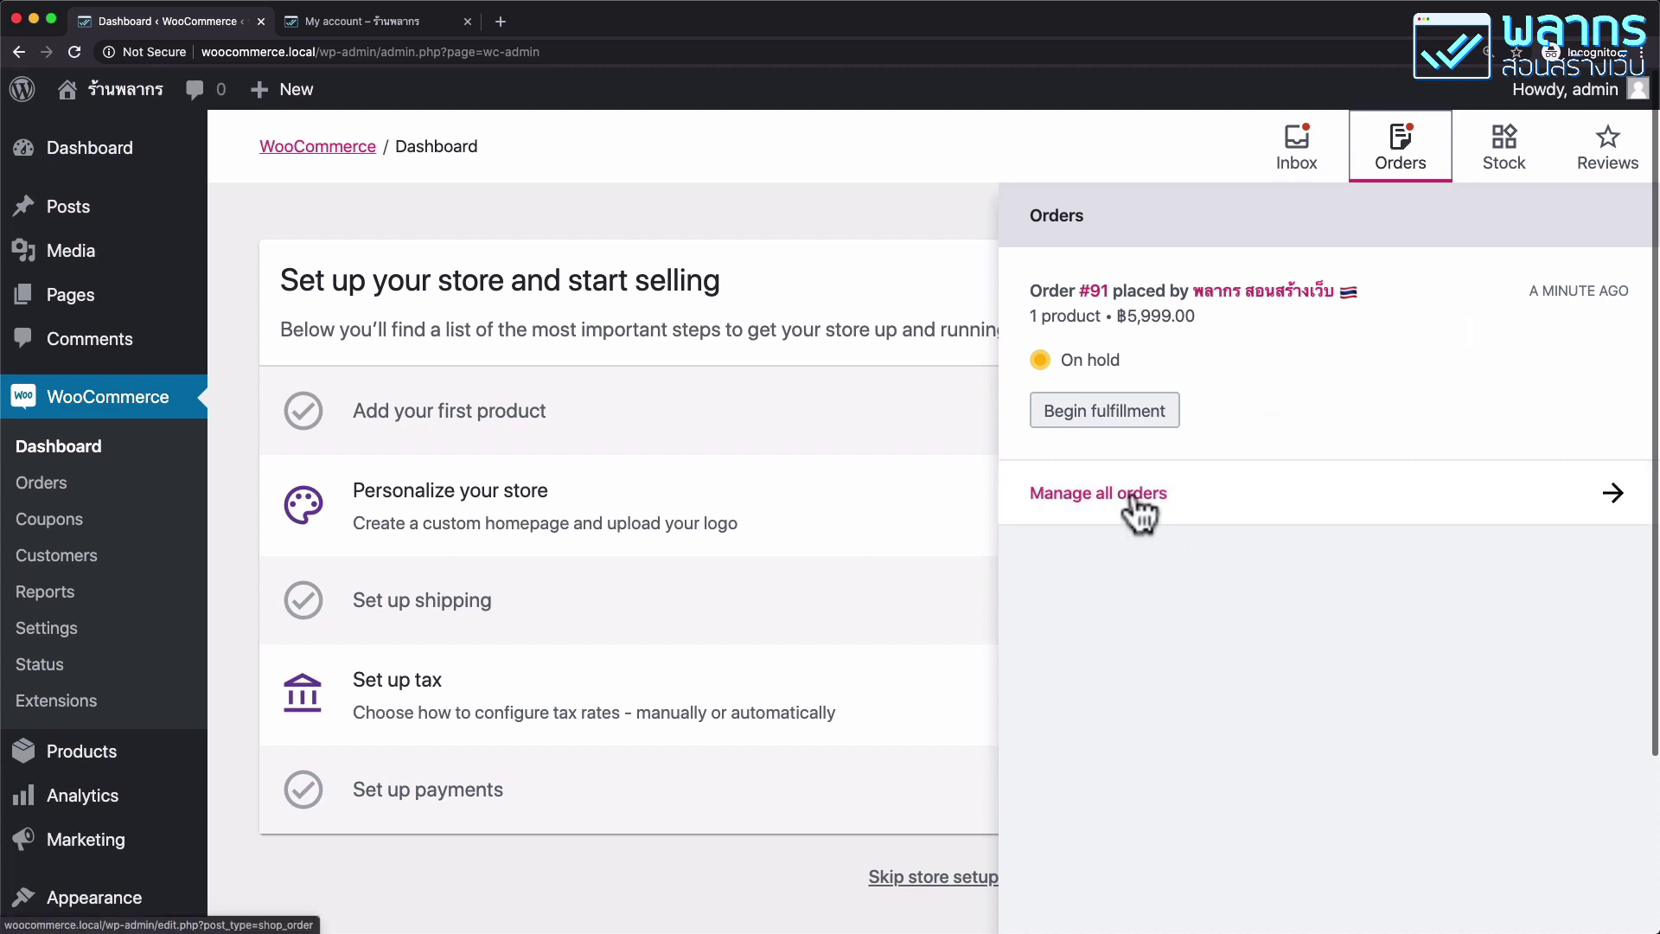
left_click(1136, 420)
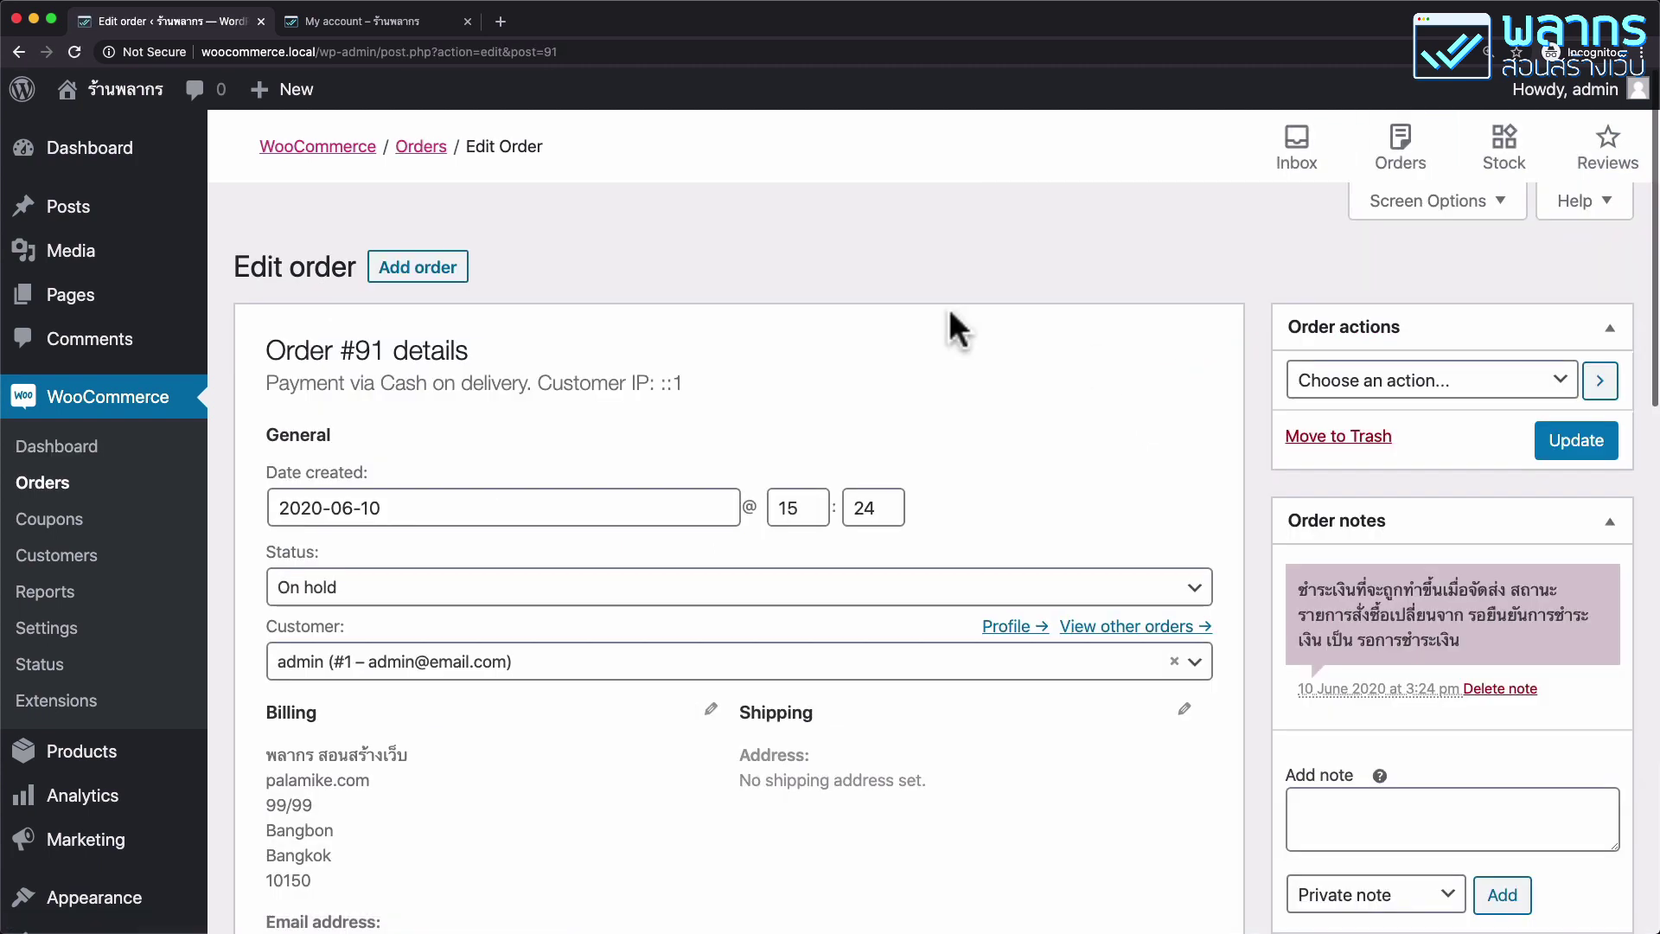
Choose Completed as order #91's status and update, then go to Manage all orders.
scroll(659, 370, "down", 3)
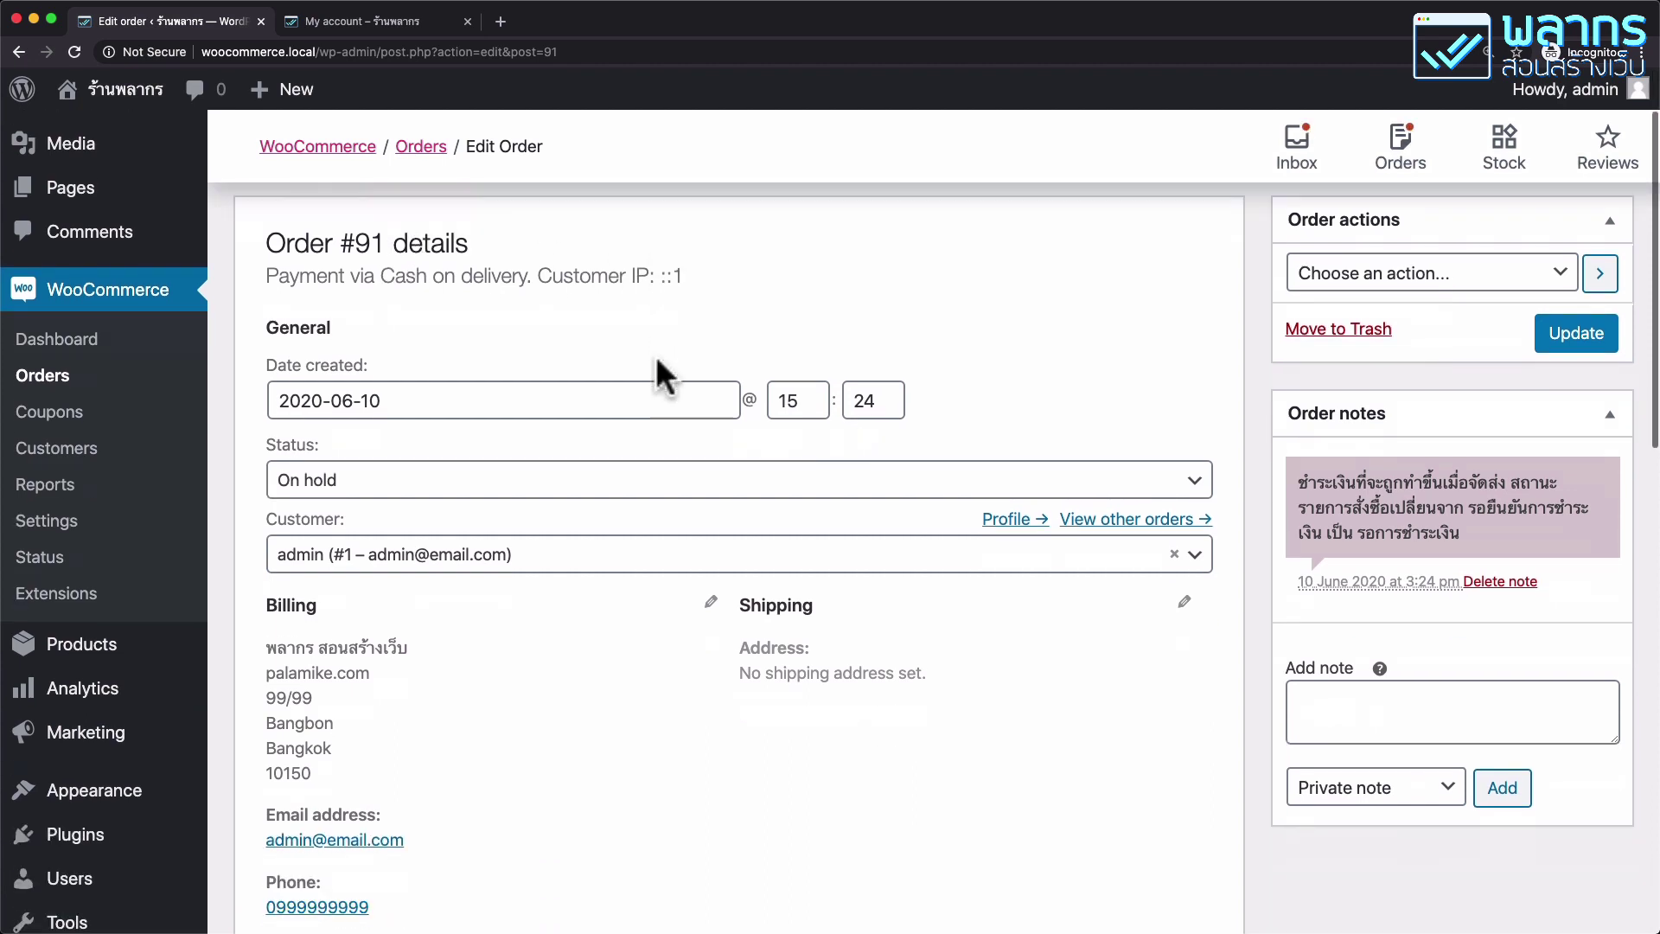
left_click(500, 482)
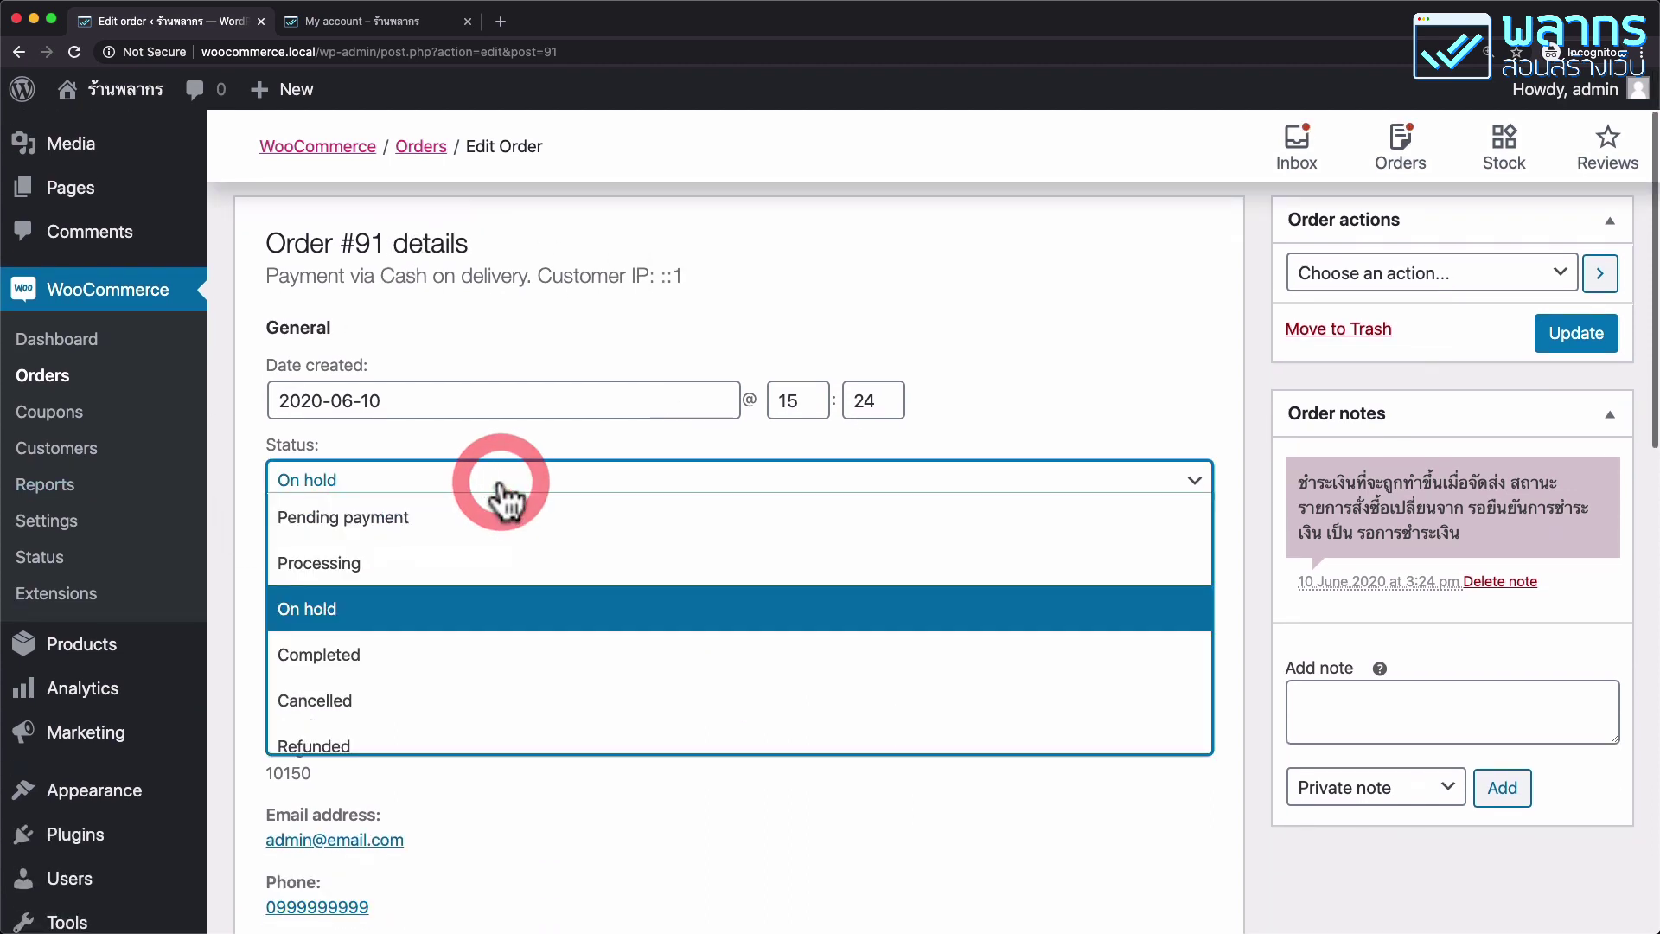
left_click(464, 655)
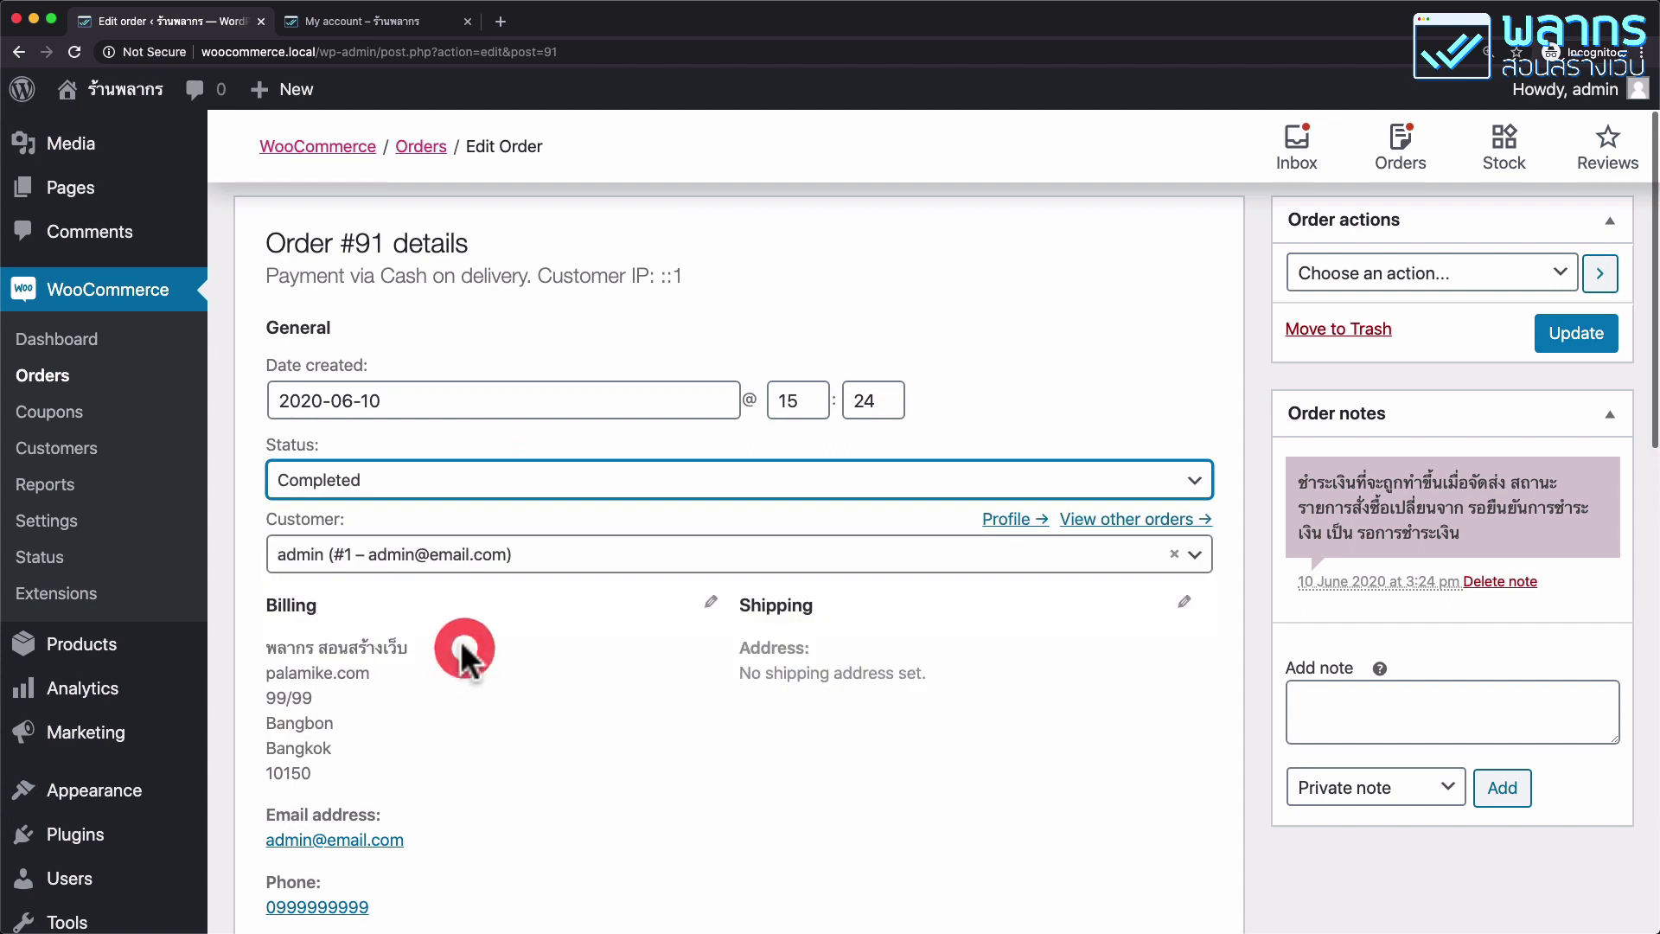
left_click(1567, 339)
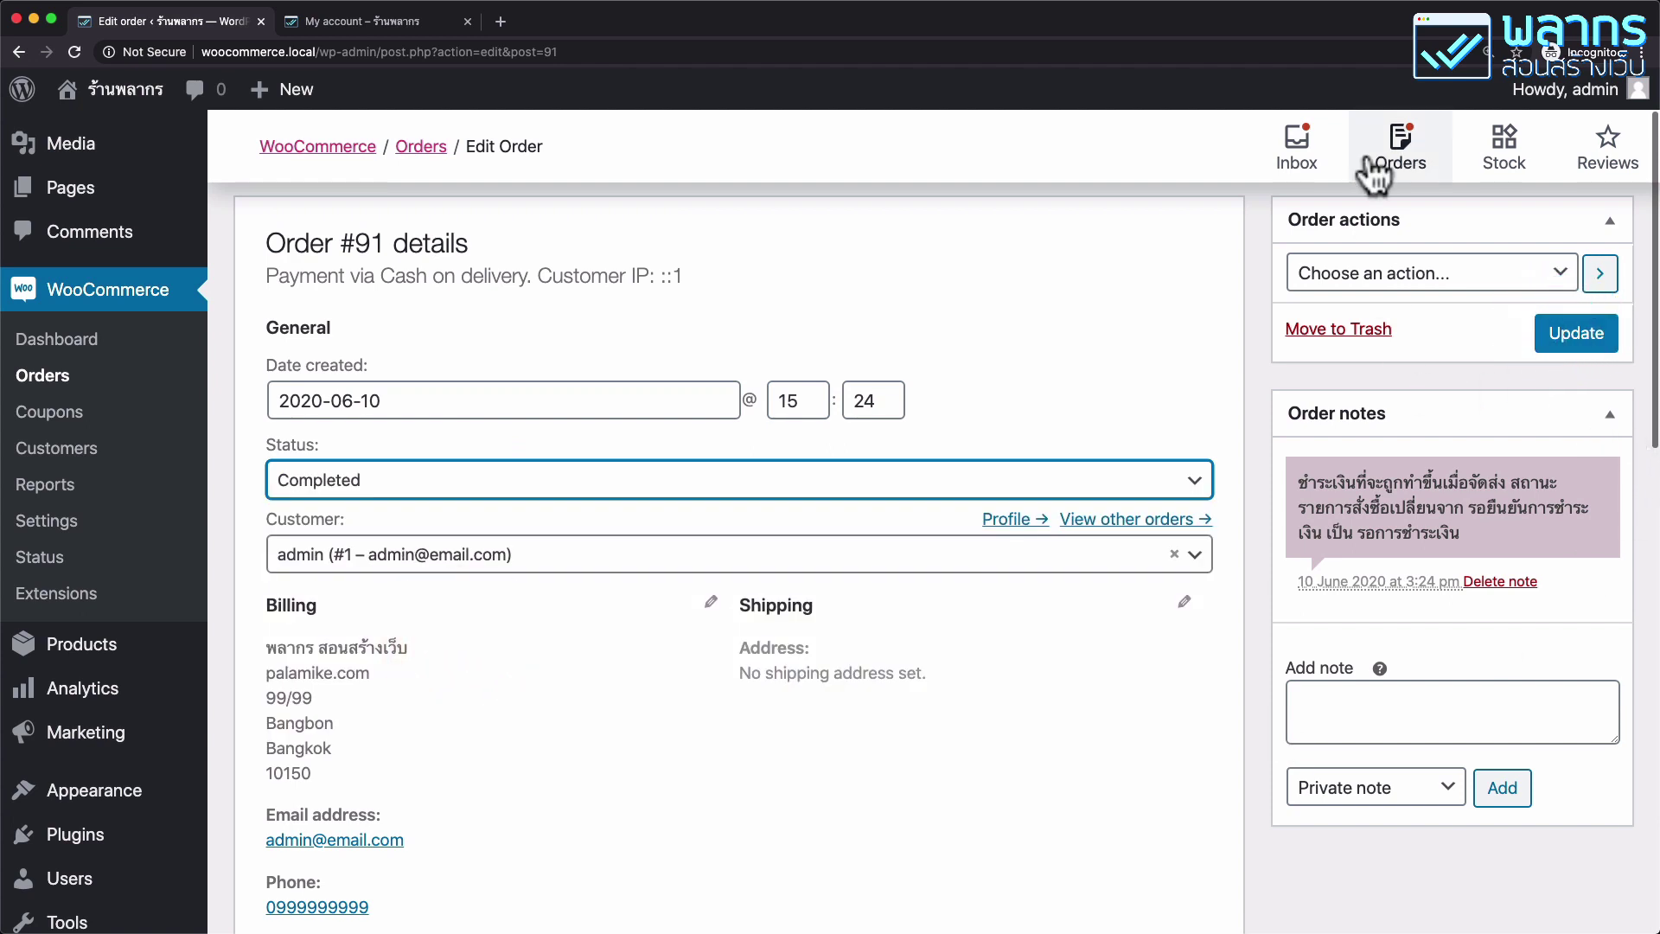
left_click(1400, 168)
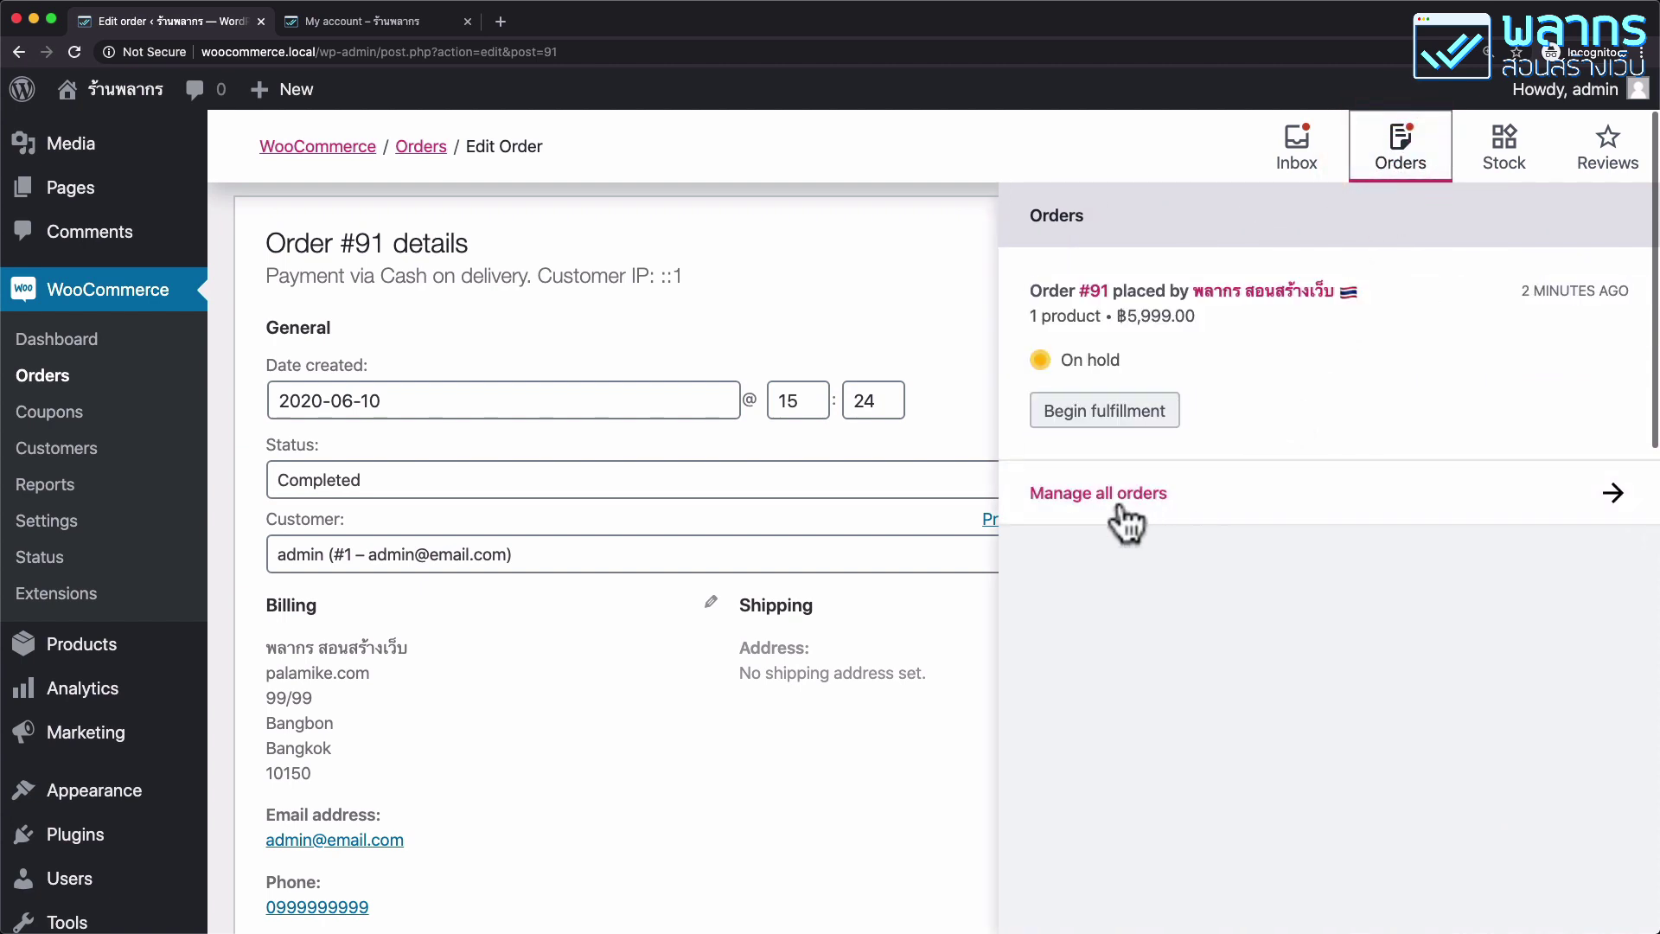
left_click(1122, 502)
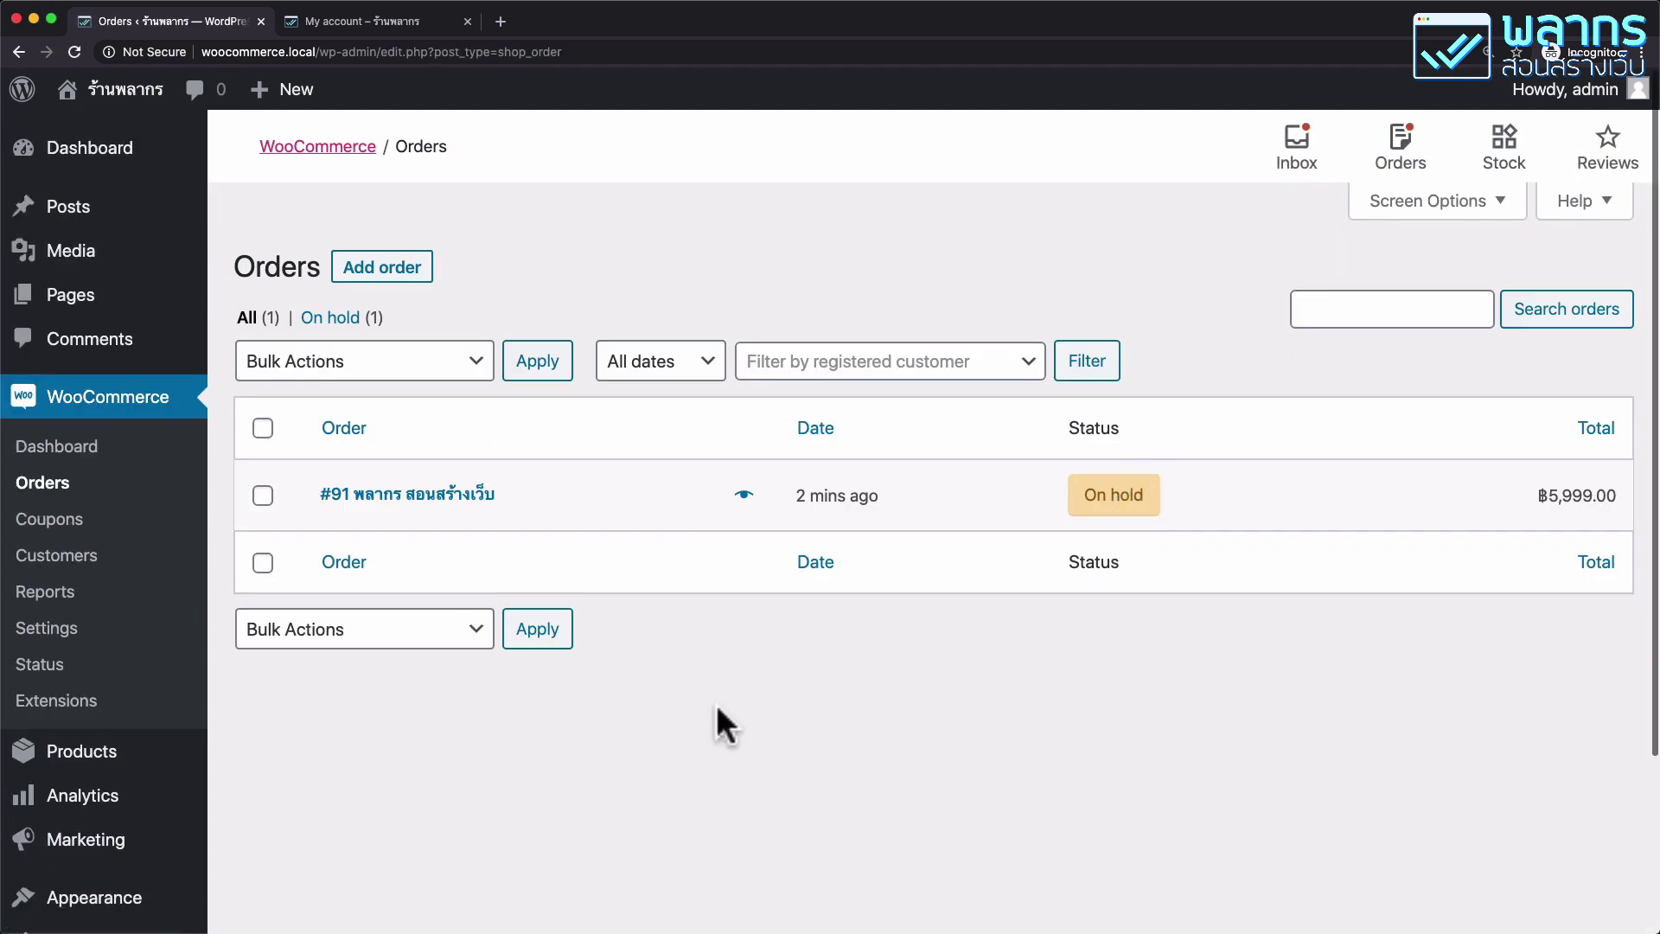
Preview order #91 from the orders list and mark it Completed.
left_click(746, 498)
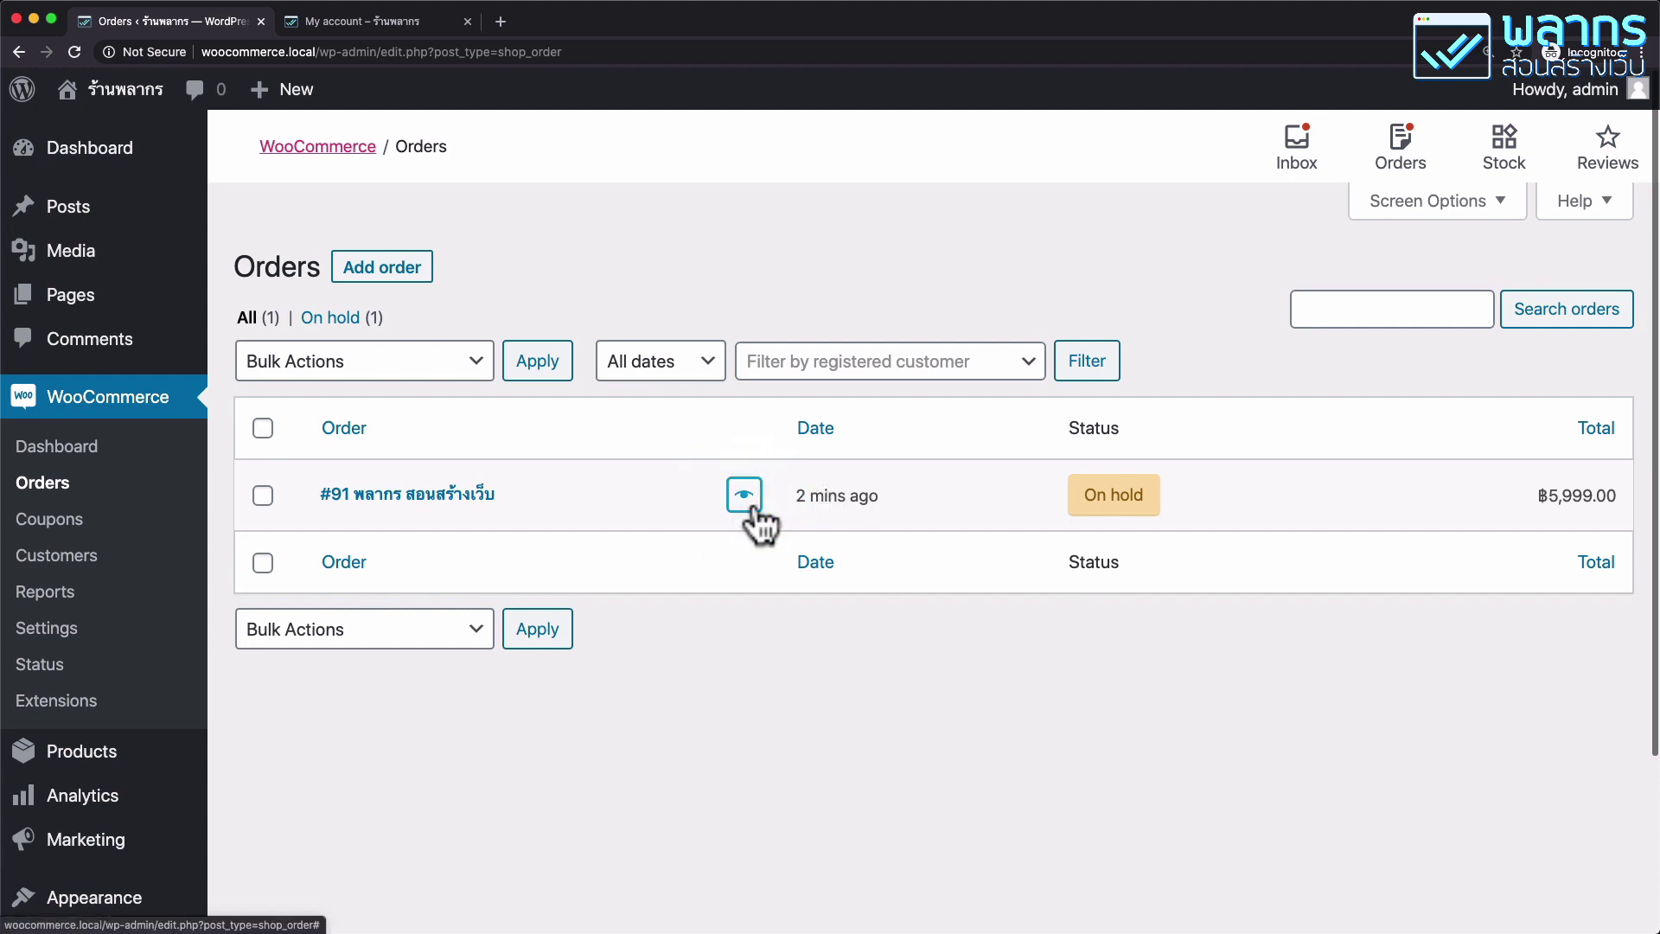
left_click(748, 503)
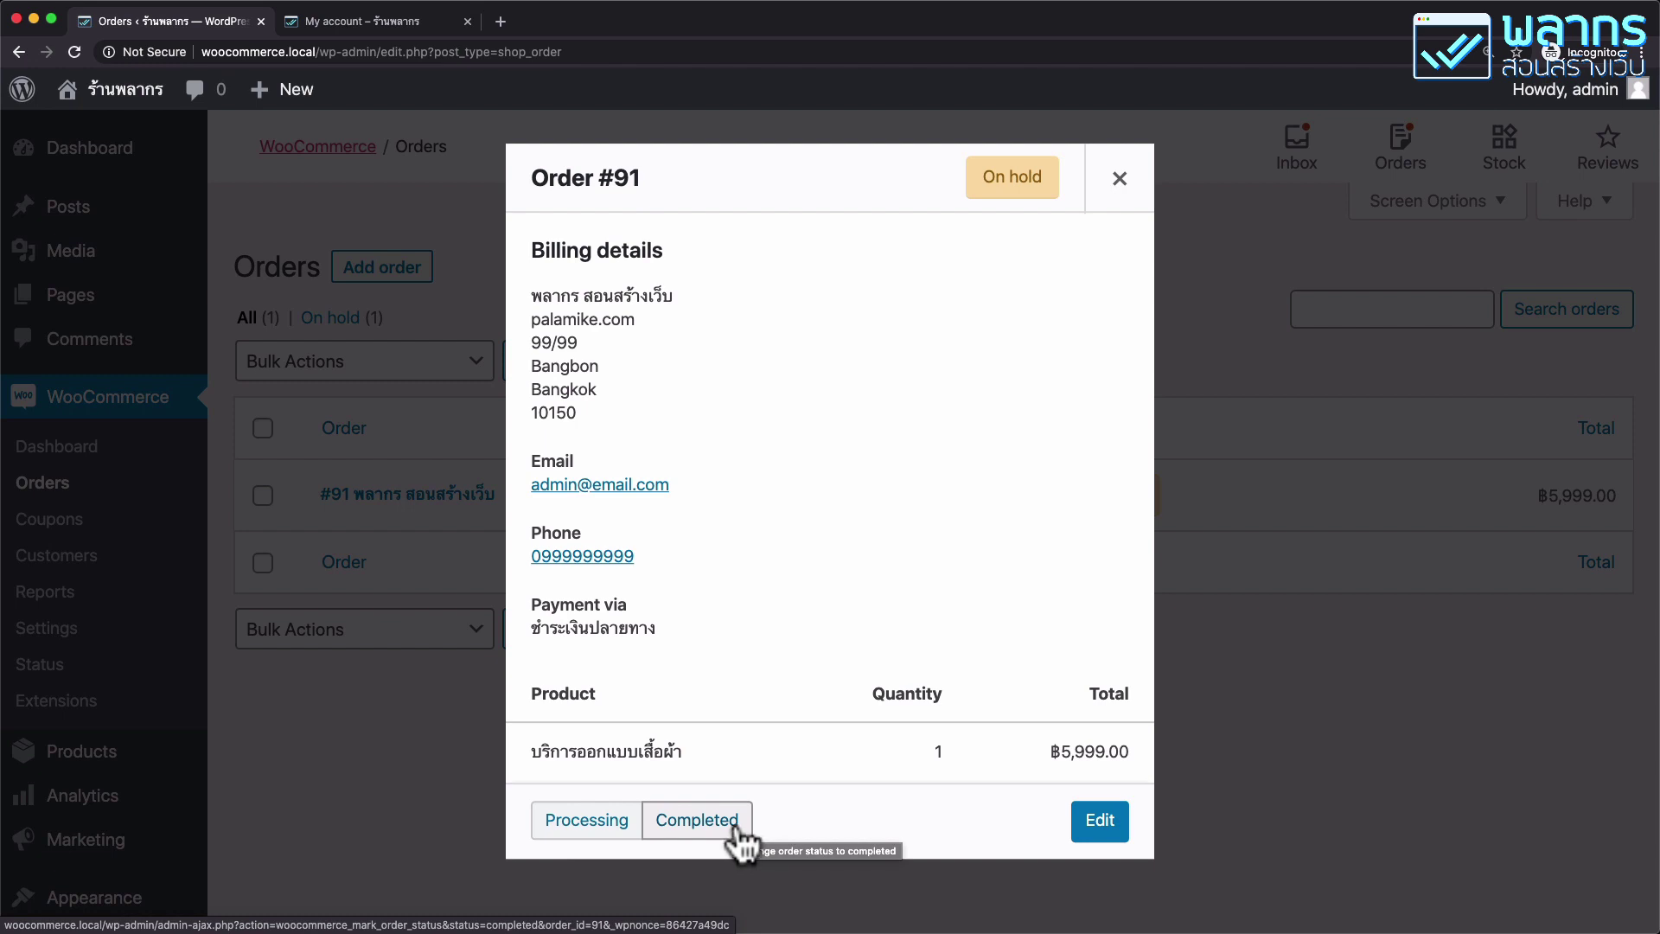
left_click(737, 828)
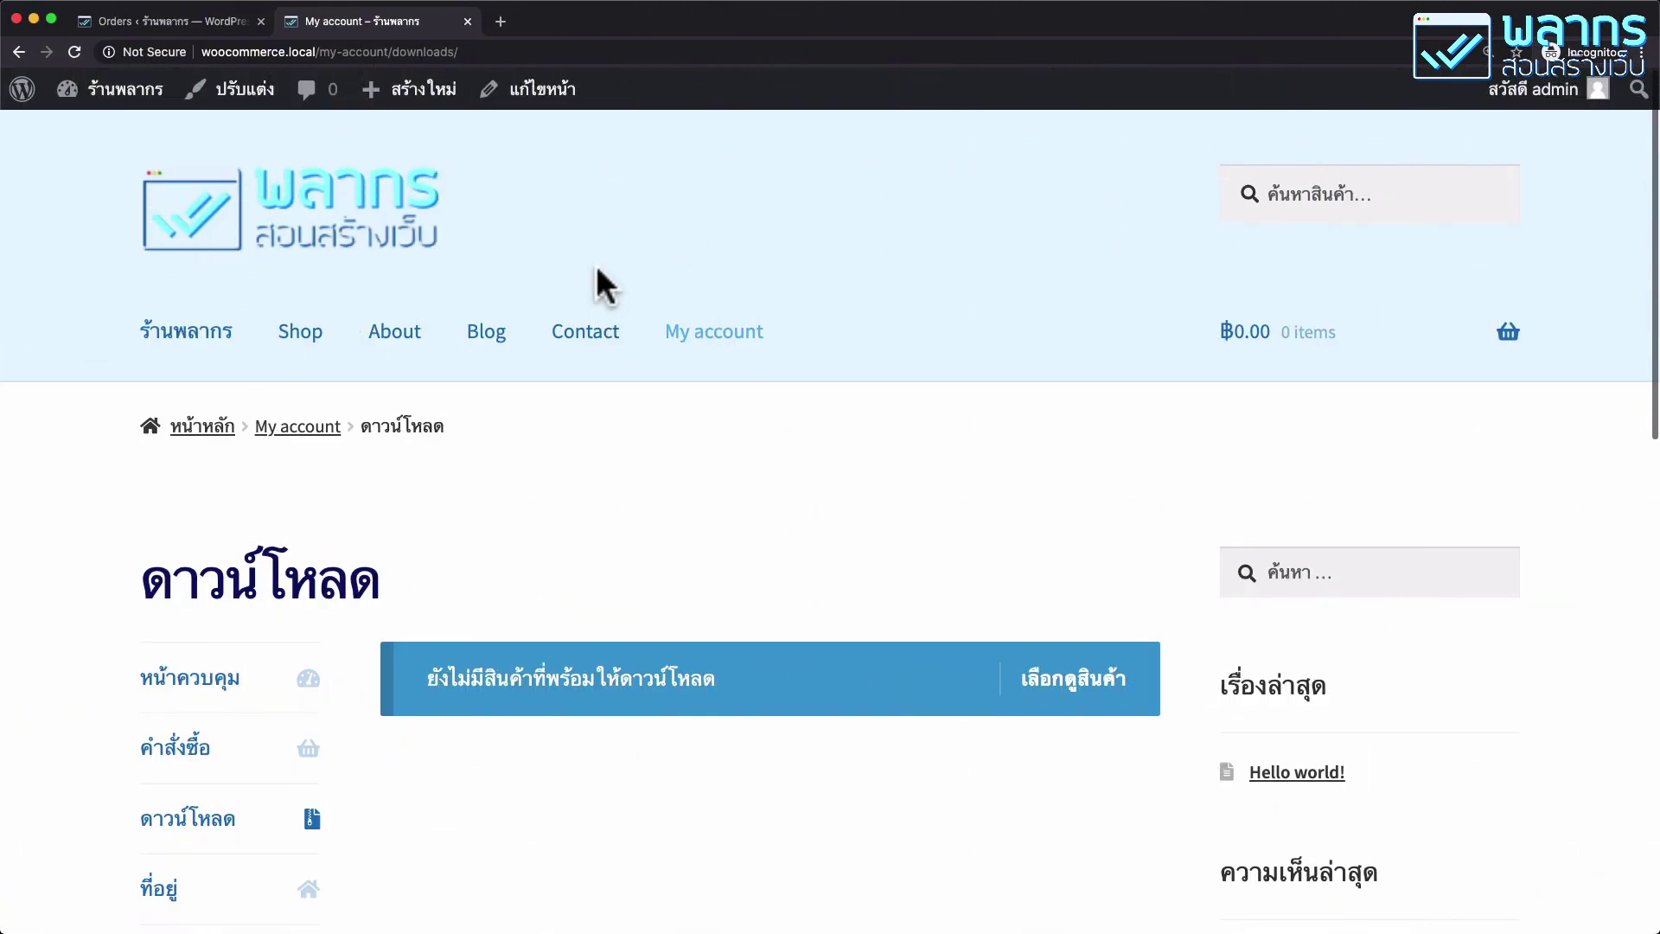
Check in My account Orders that the order now shows the ส่งของแล้ว status.
scroll(596, 275, "down", 4)
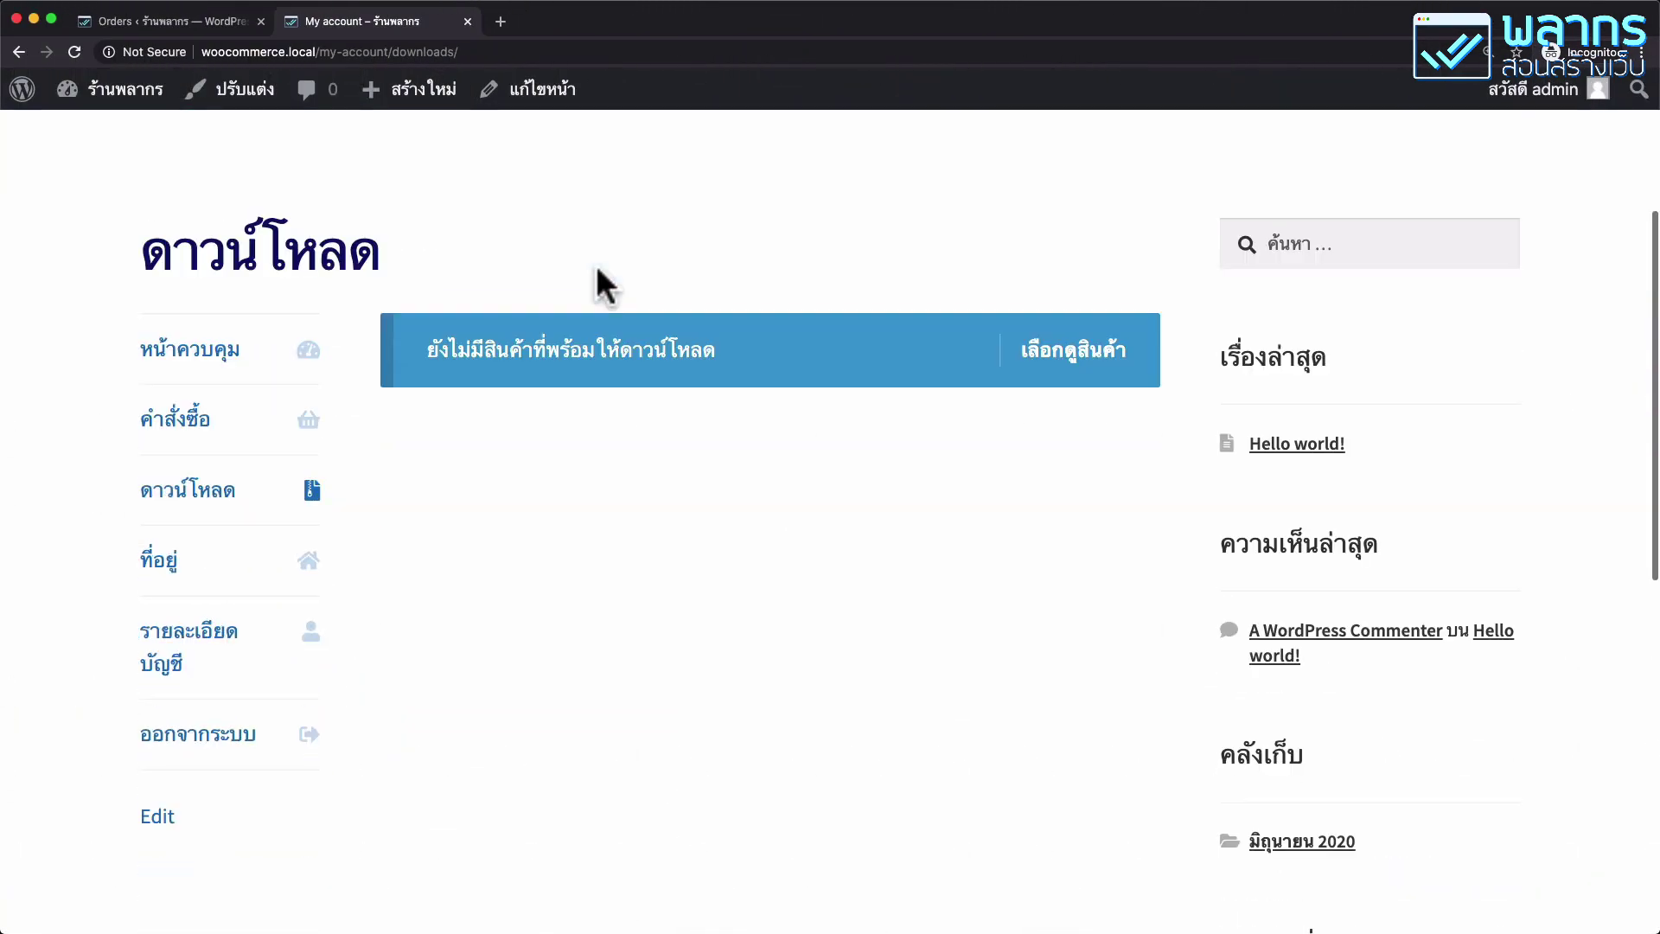
left_click(225, 420)
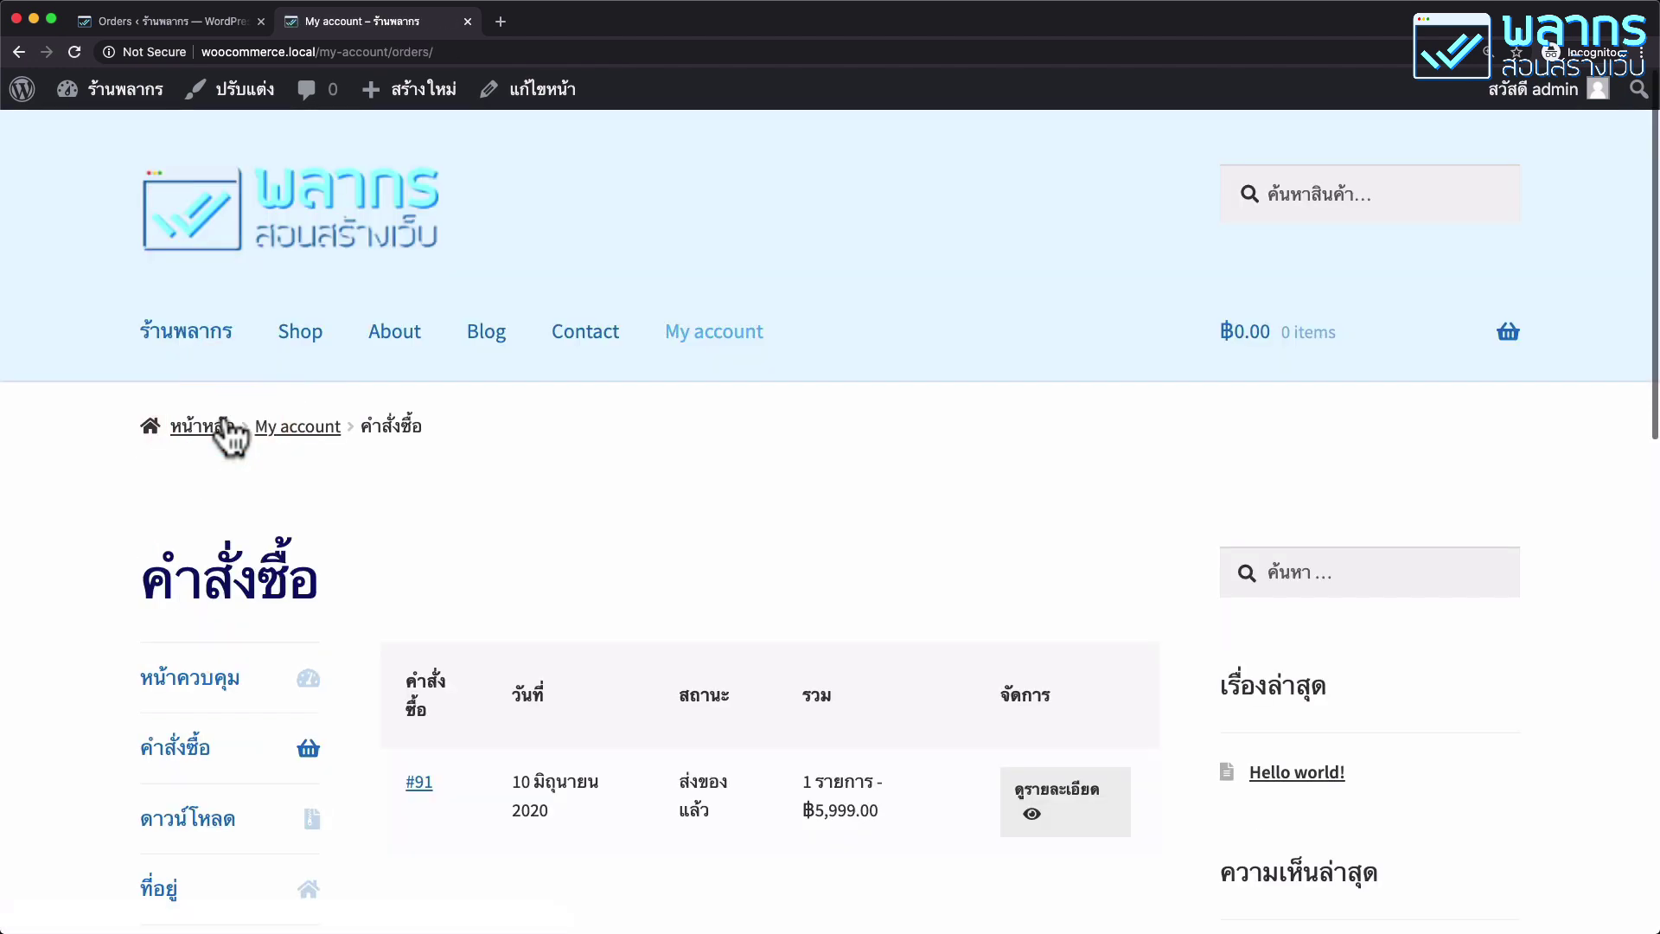
scroll(718, 471, "down", 4)
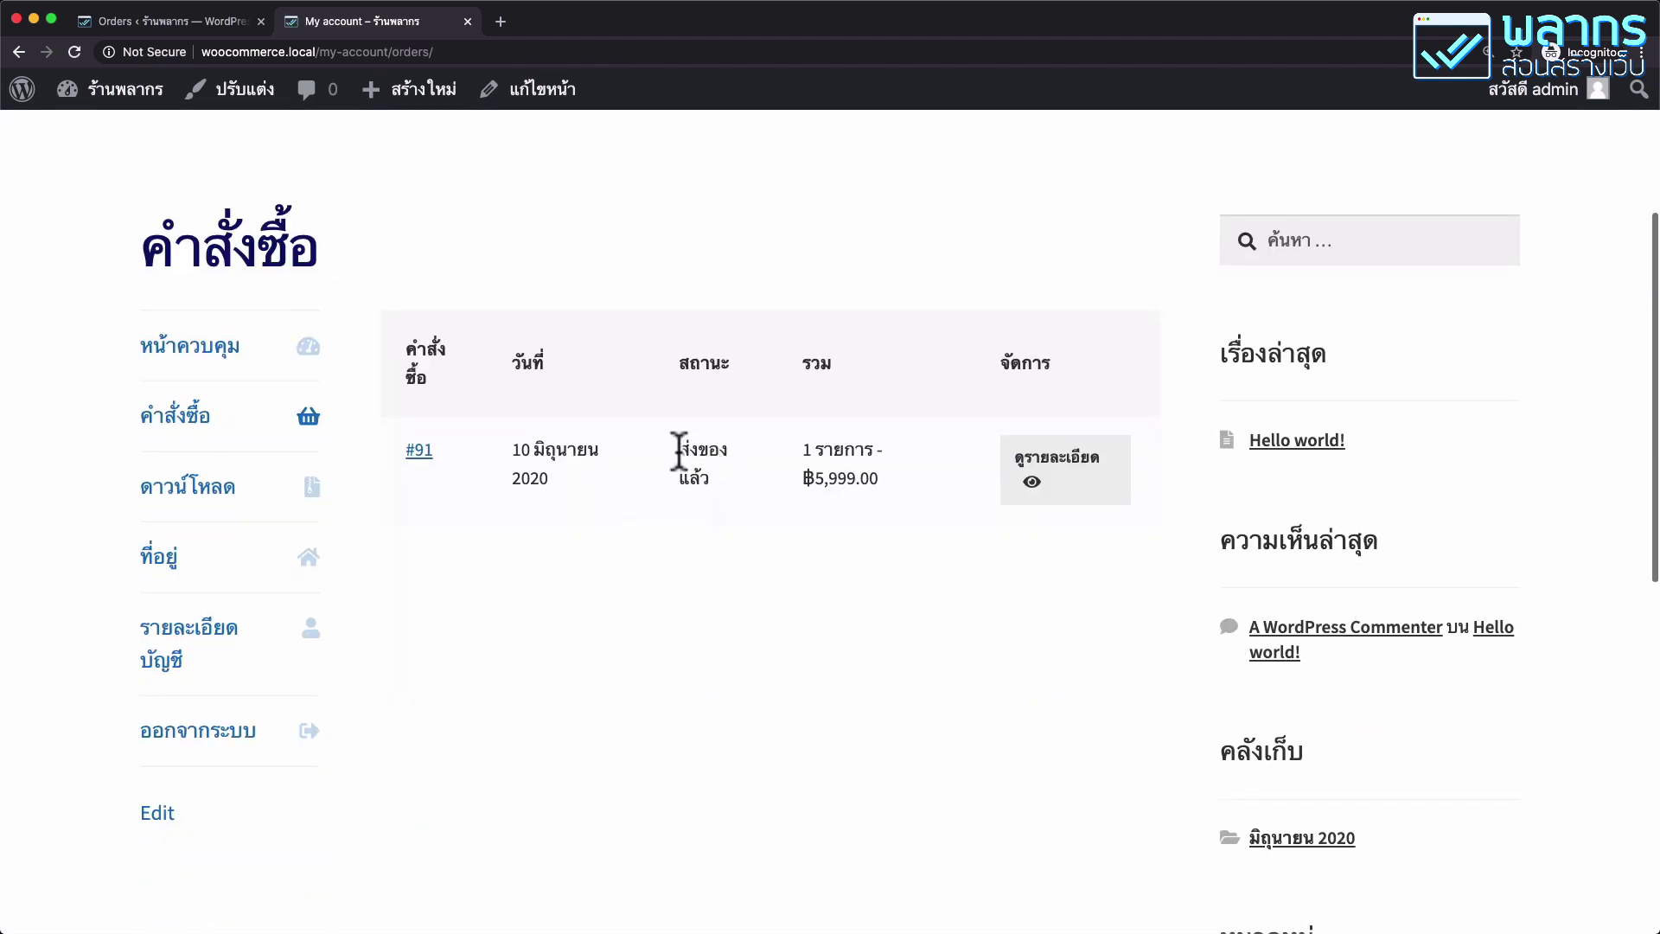
left_click_drag(680, 449, 730, 481)
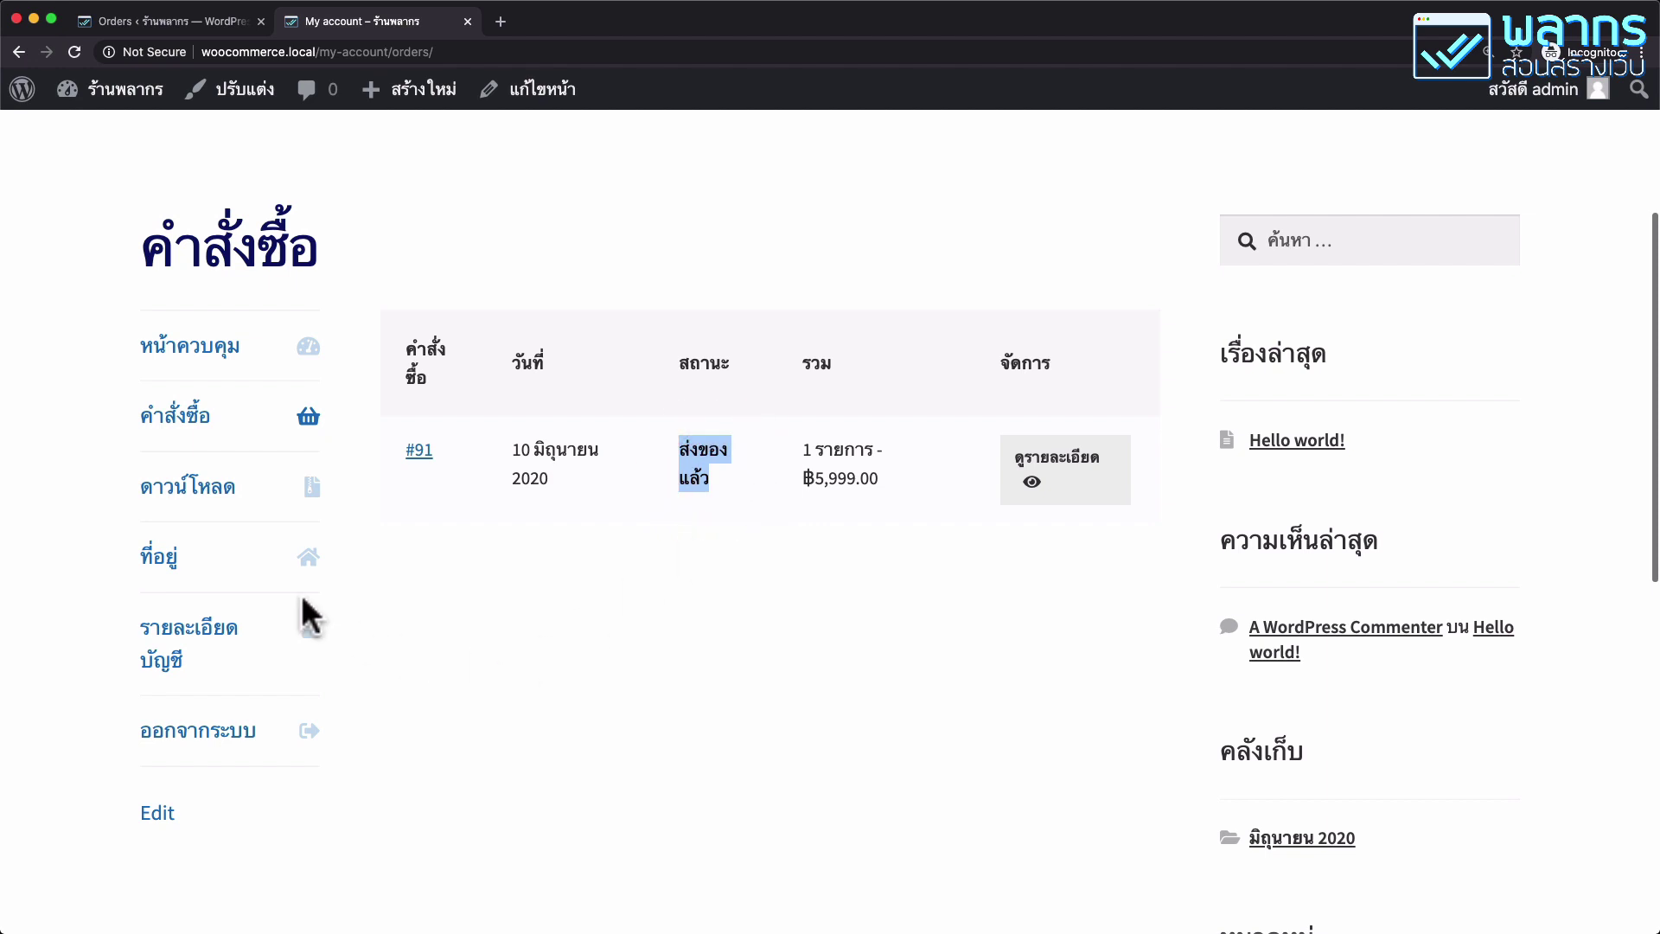
Download the Shirt Catalog PDF from the Downloads page and open it.
left_click(223, 493)
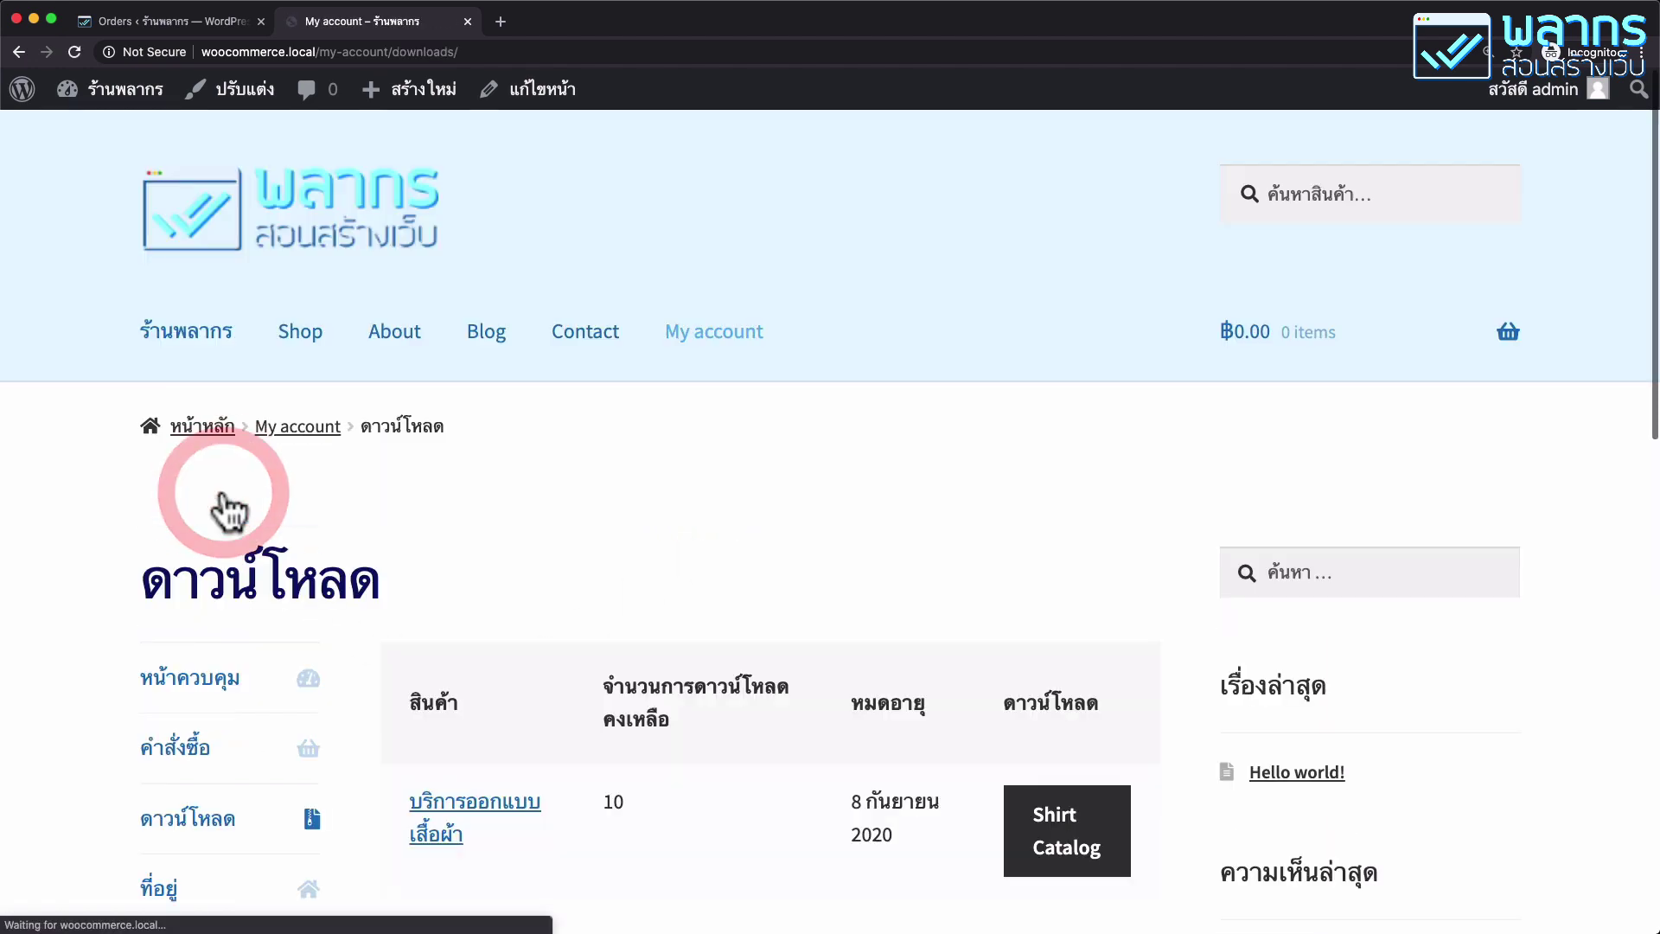
scroll(704, 517, "down", 4)
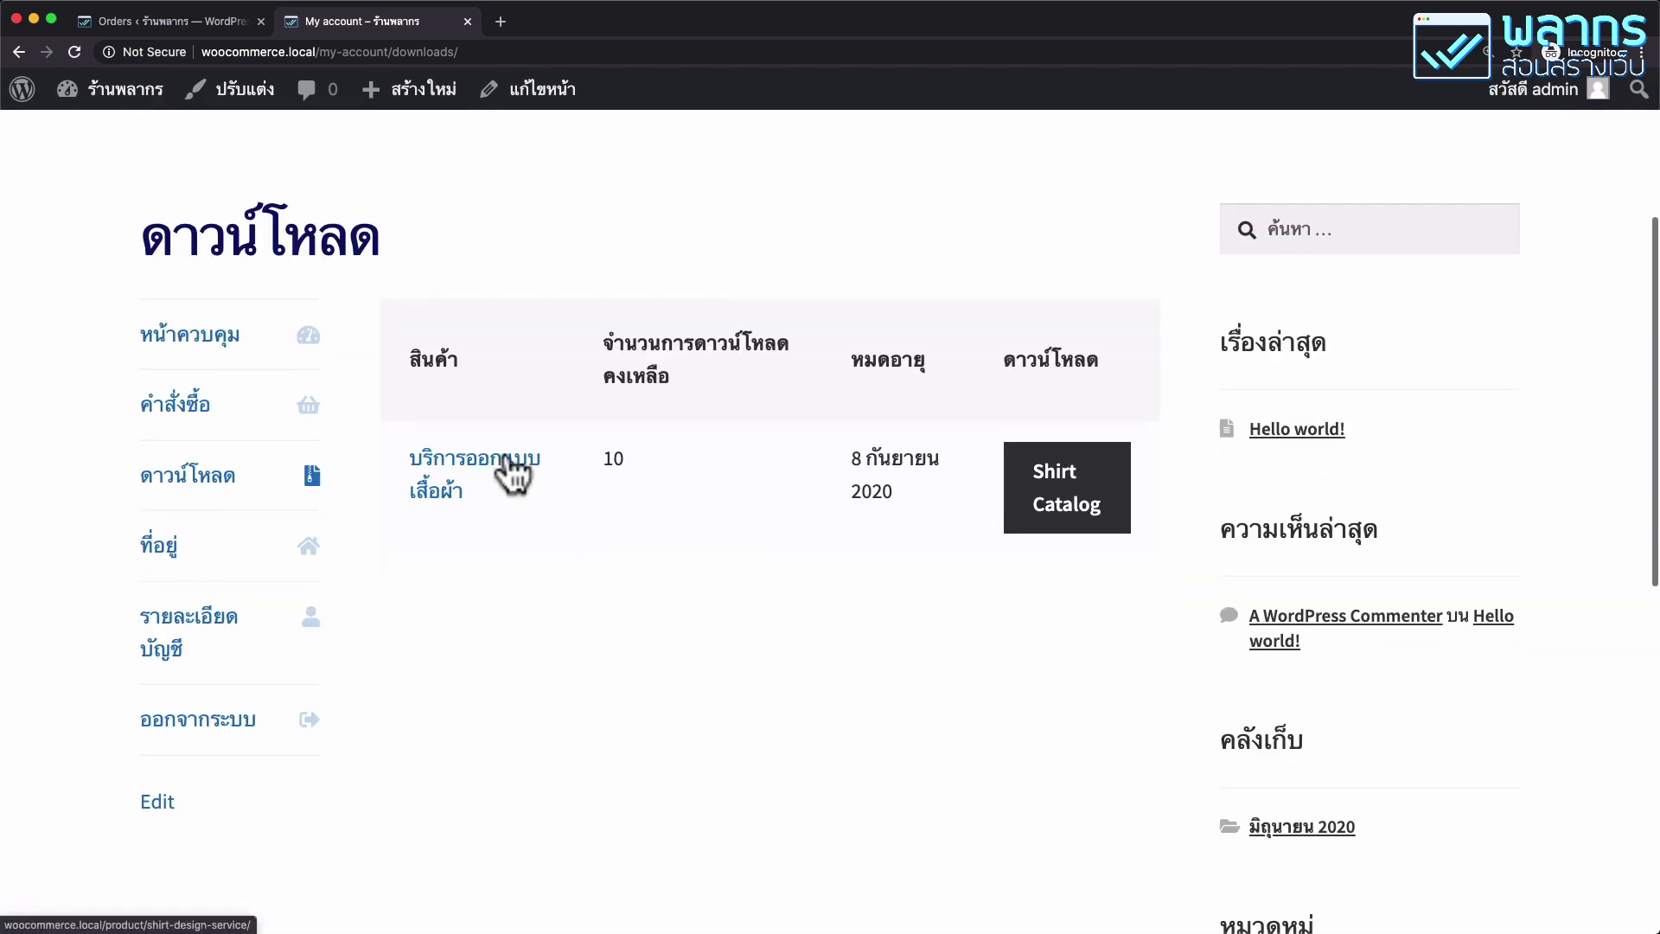
left_click(1111, 495)
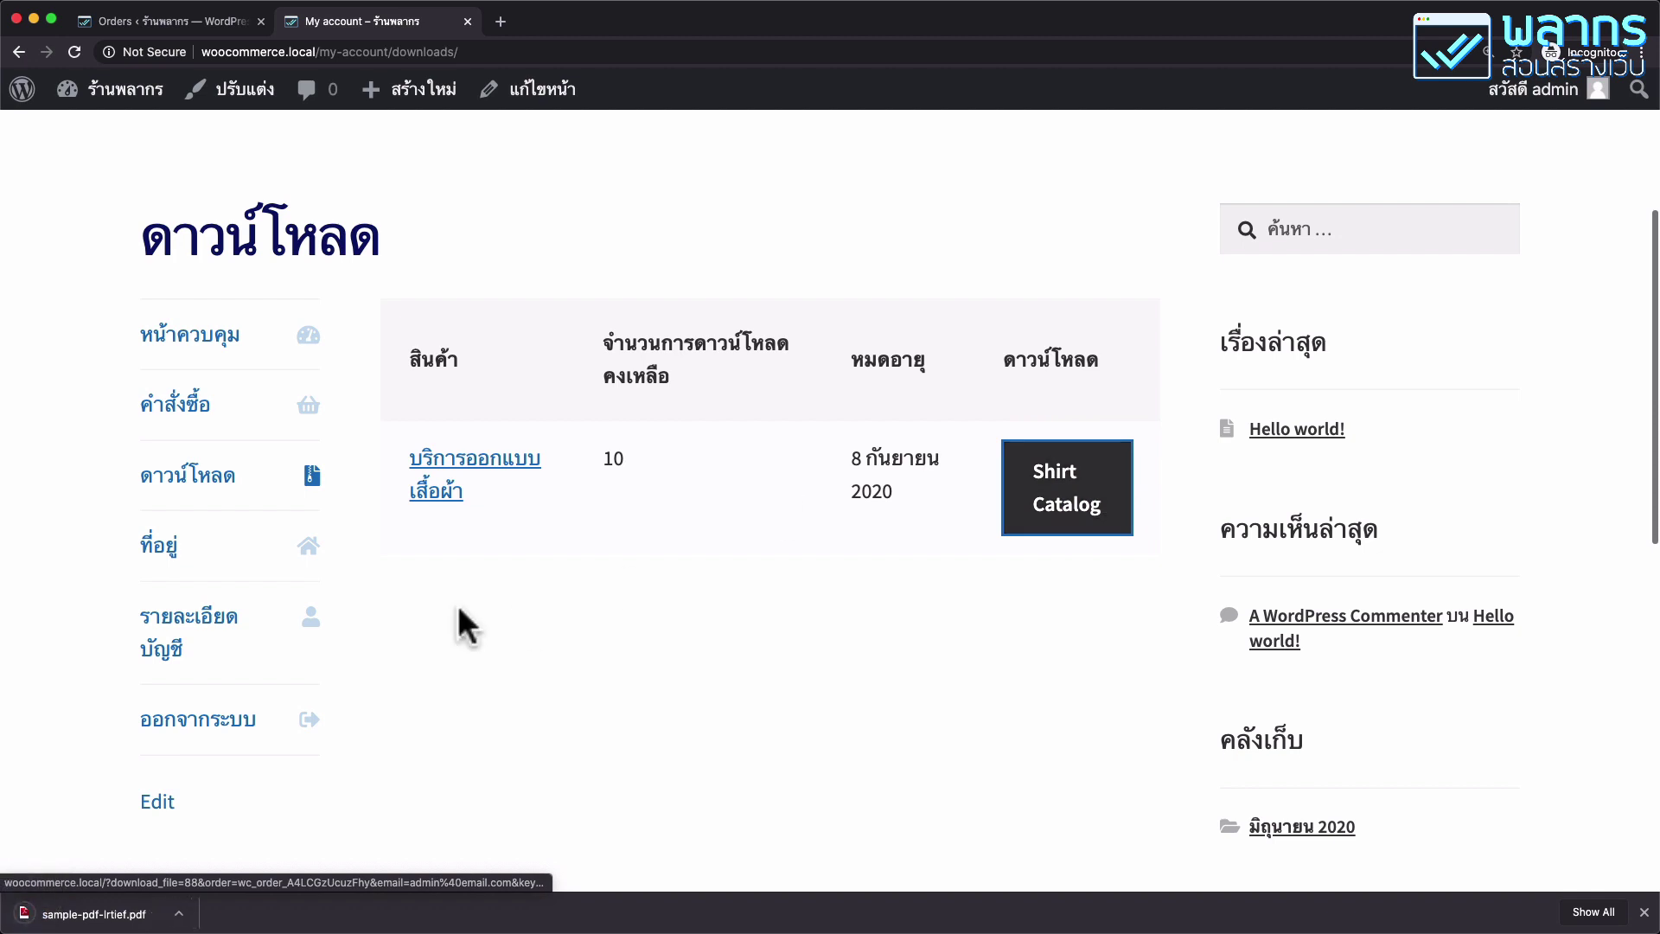
left_click(149, 918)
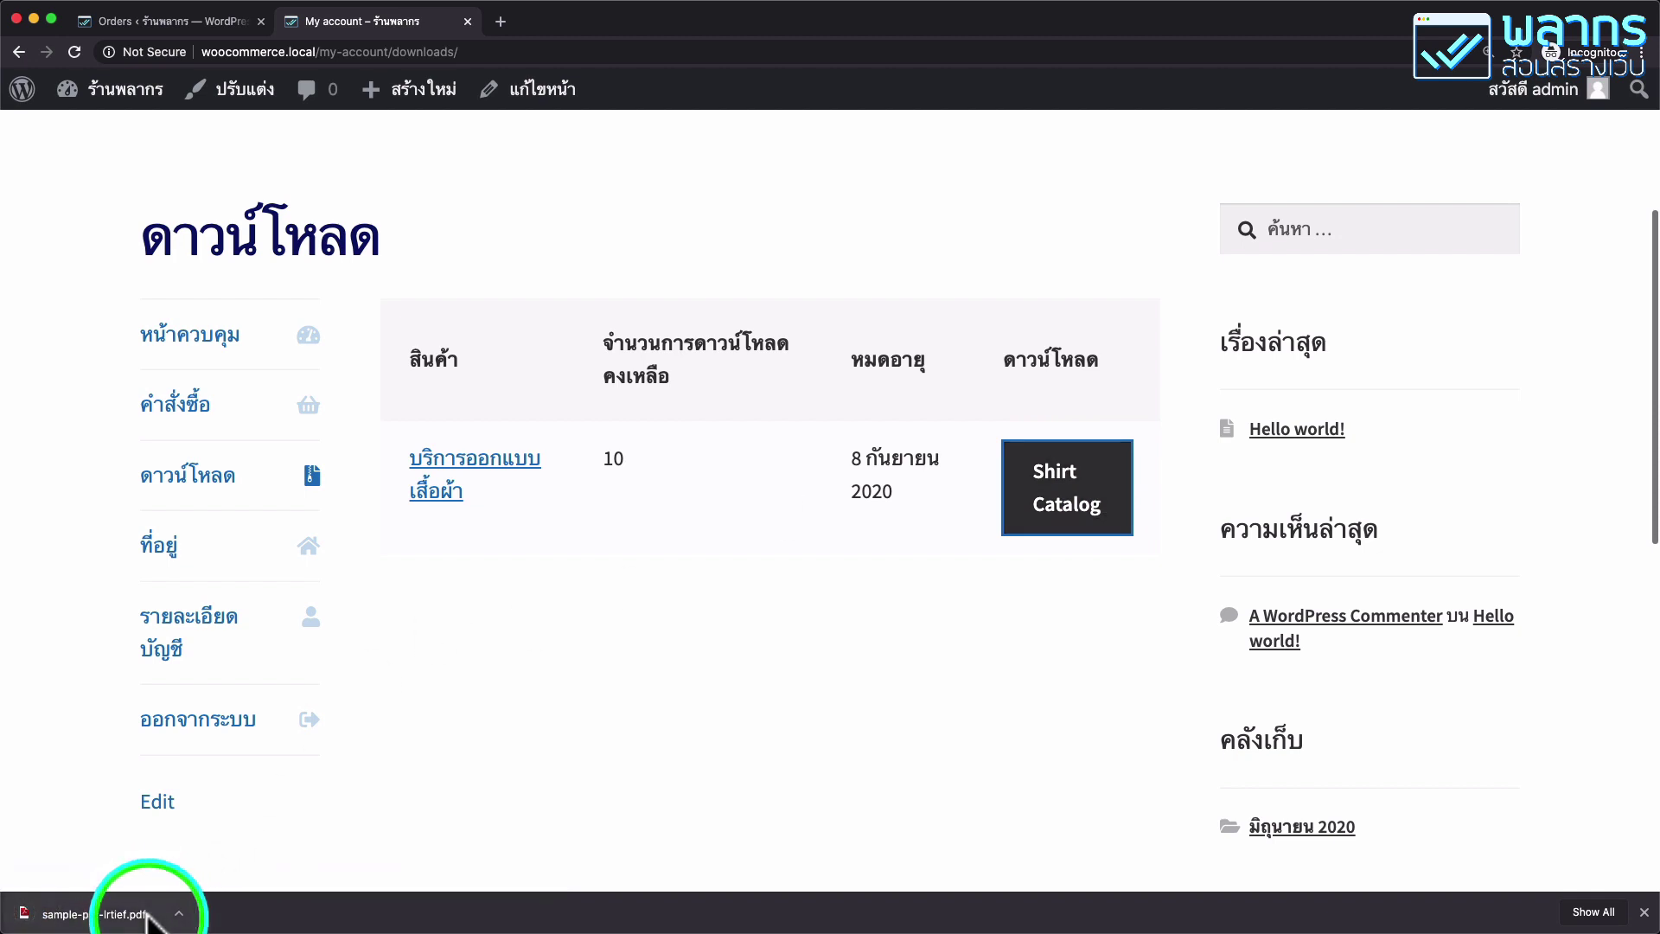
left_click(706, 637)
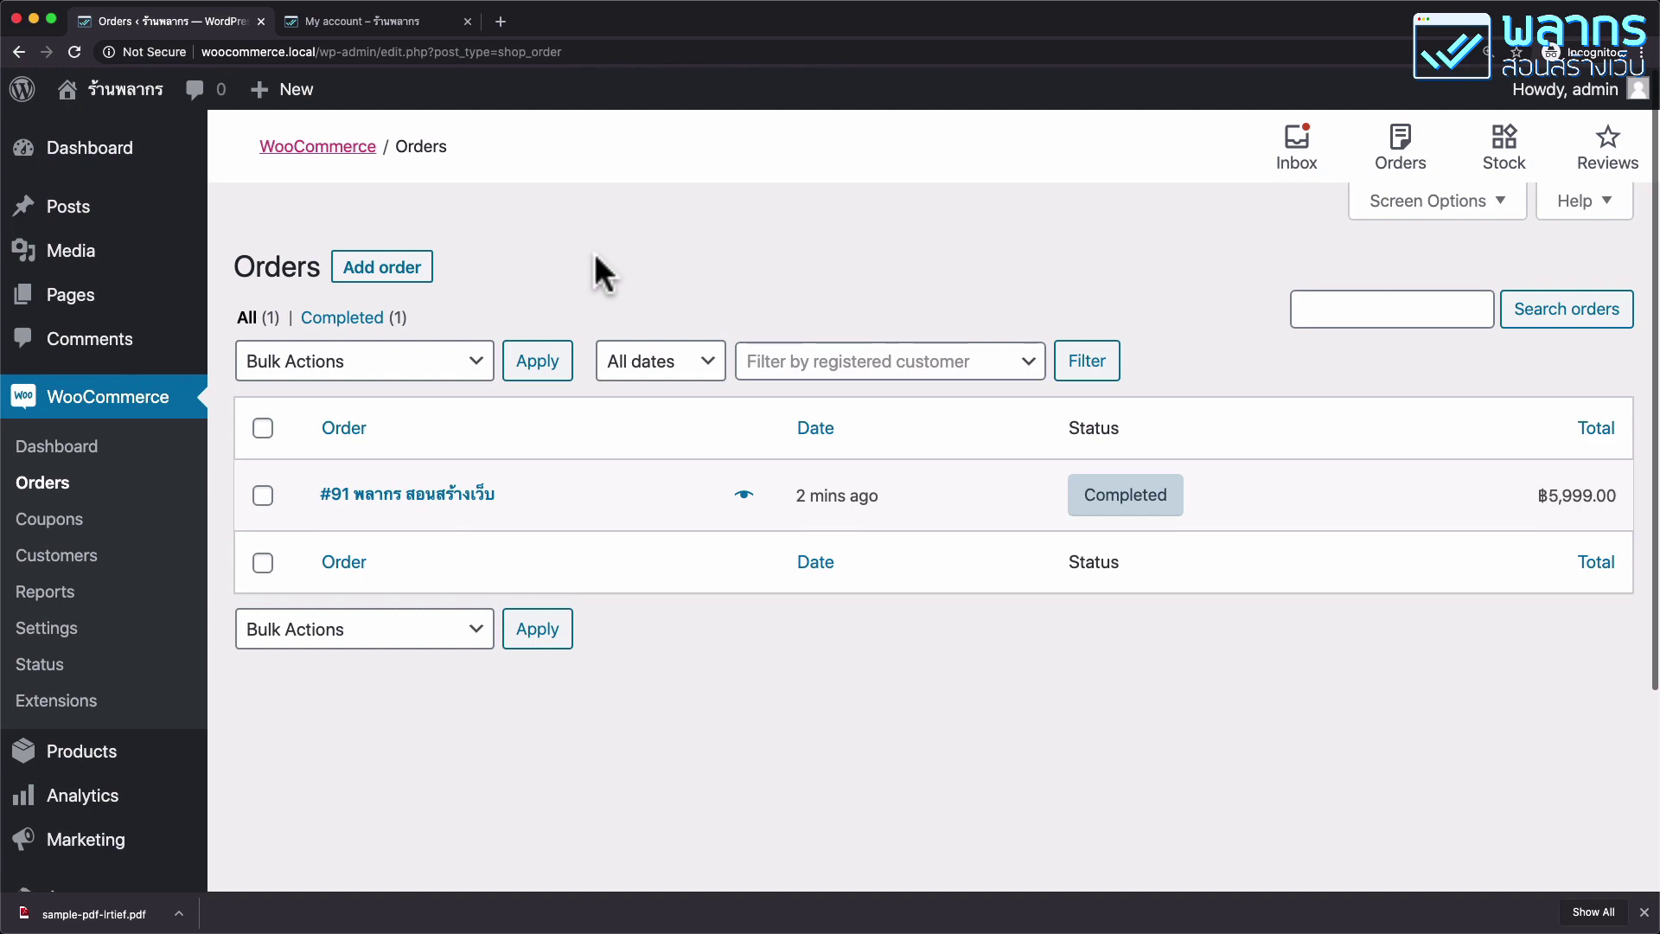
Create a new product and name it 'E-Book'.
mouse_move(164, 759)
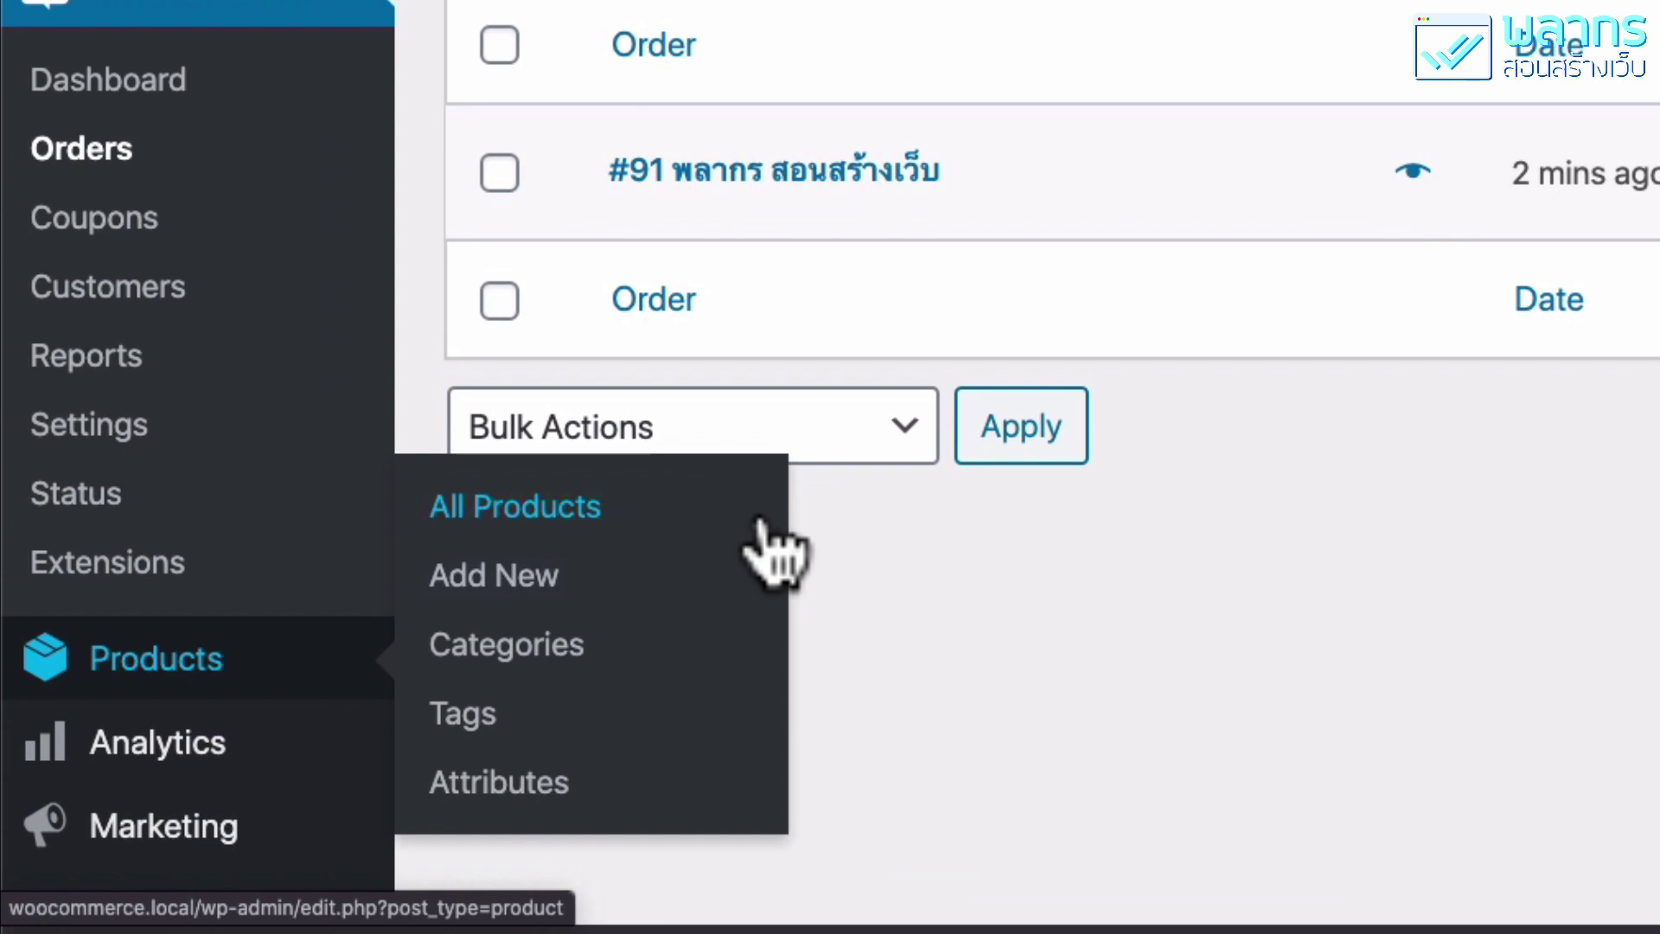
left_click(761, 519)
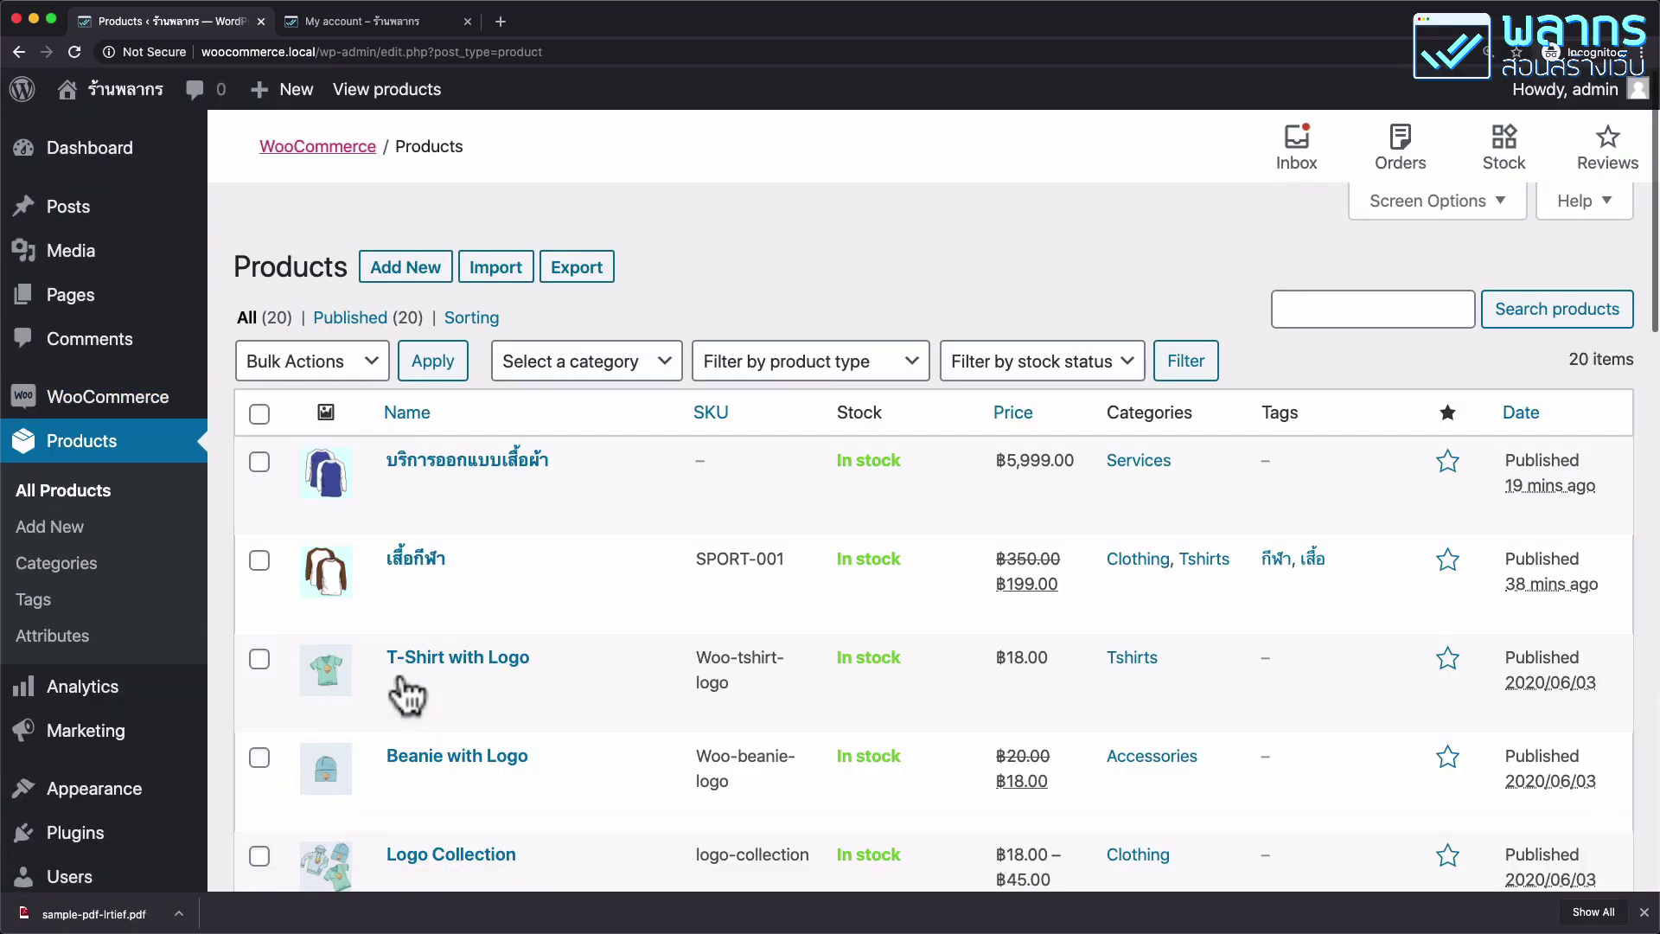
left_click(424, 277)
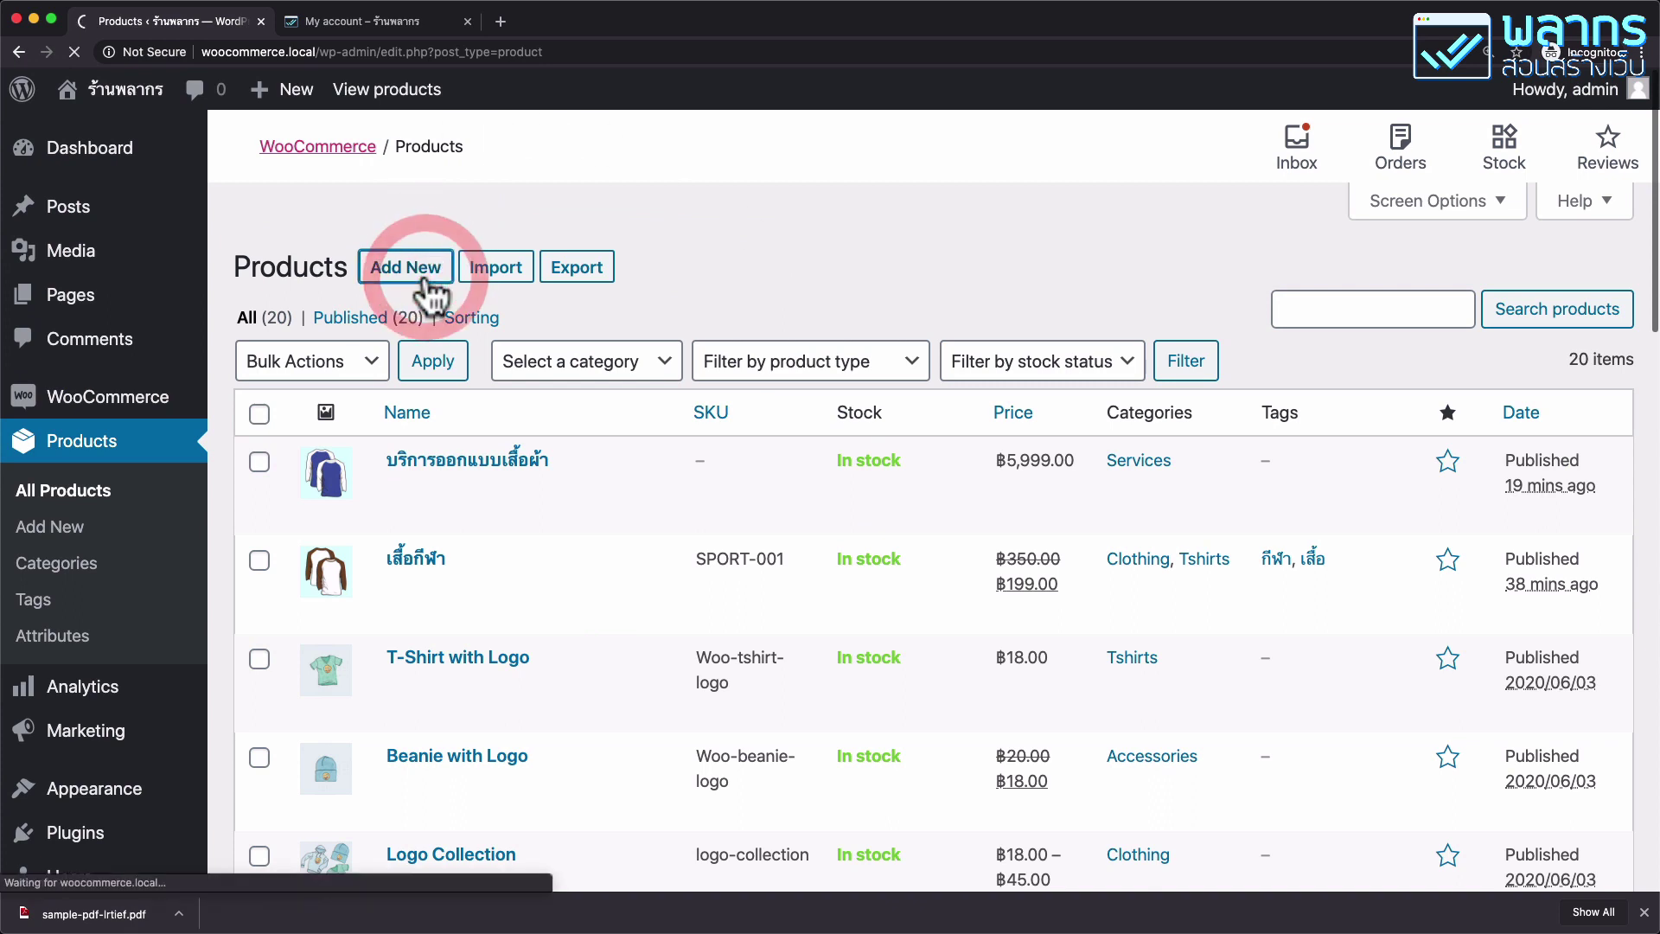
left_click(463, 342)
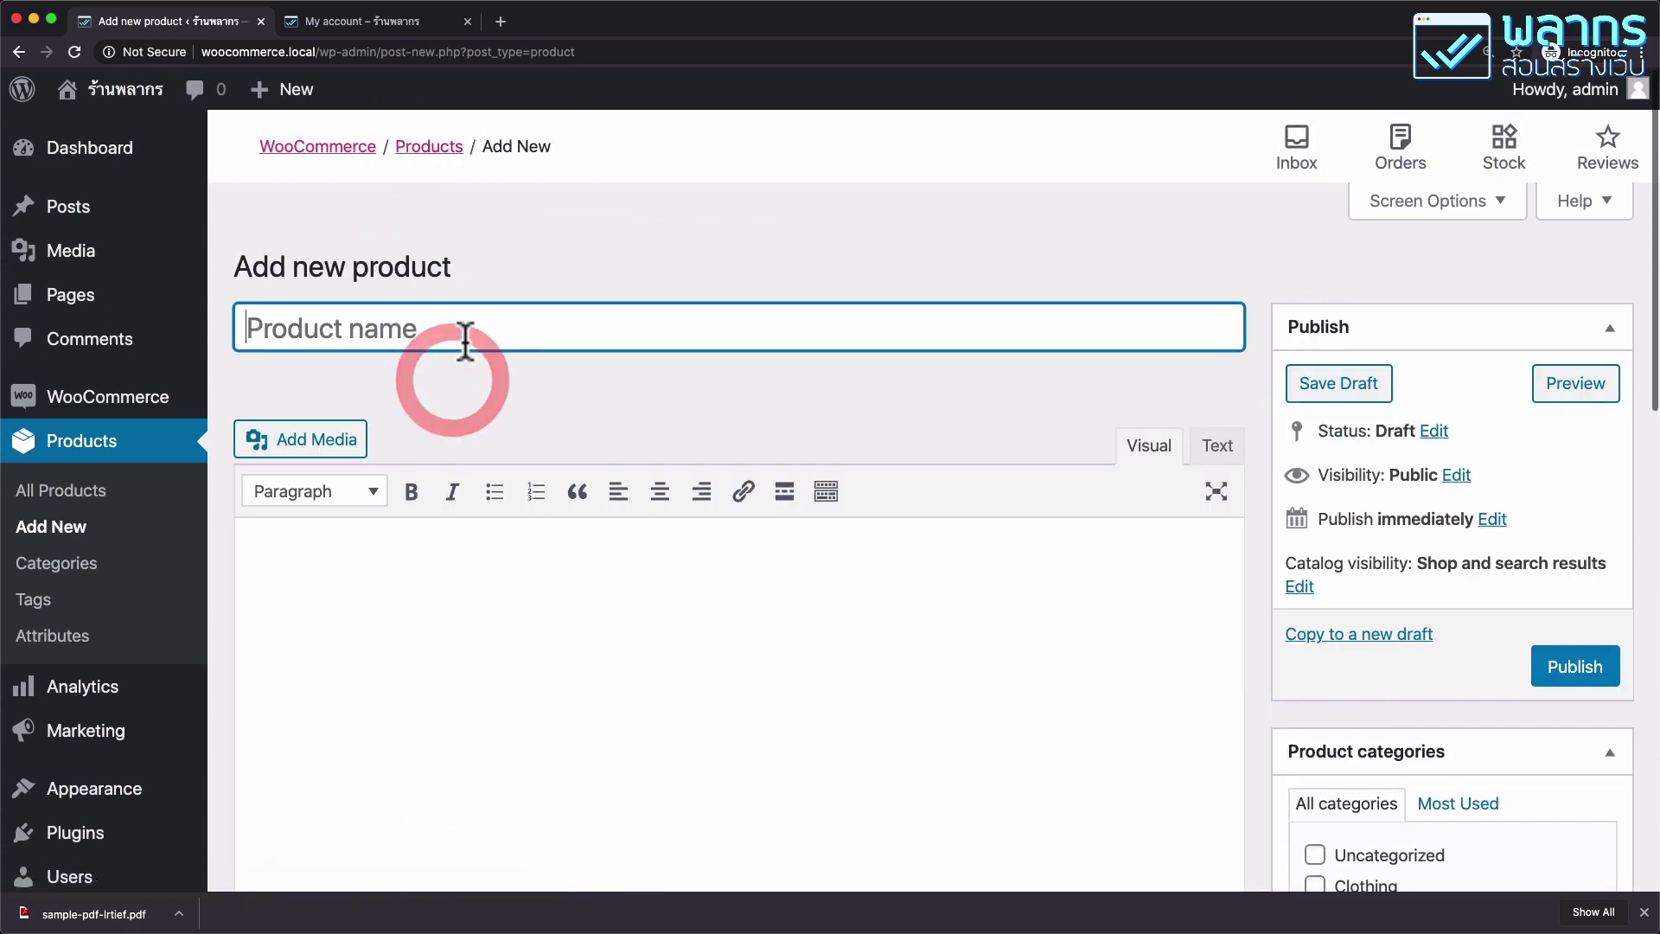
type("ขาย")
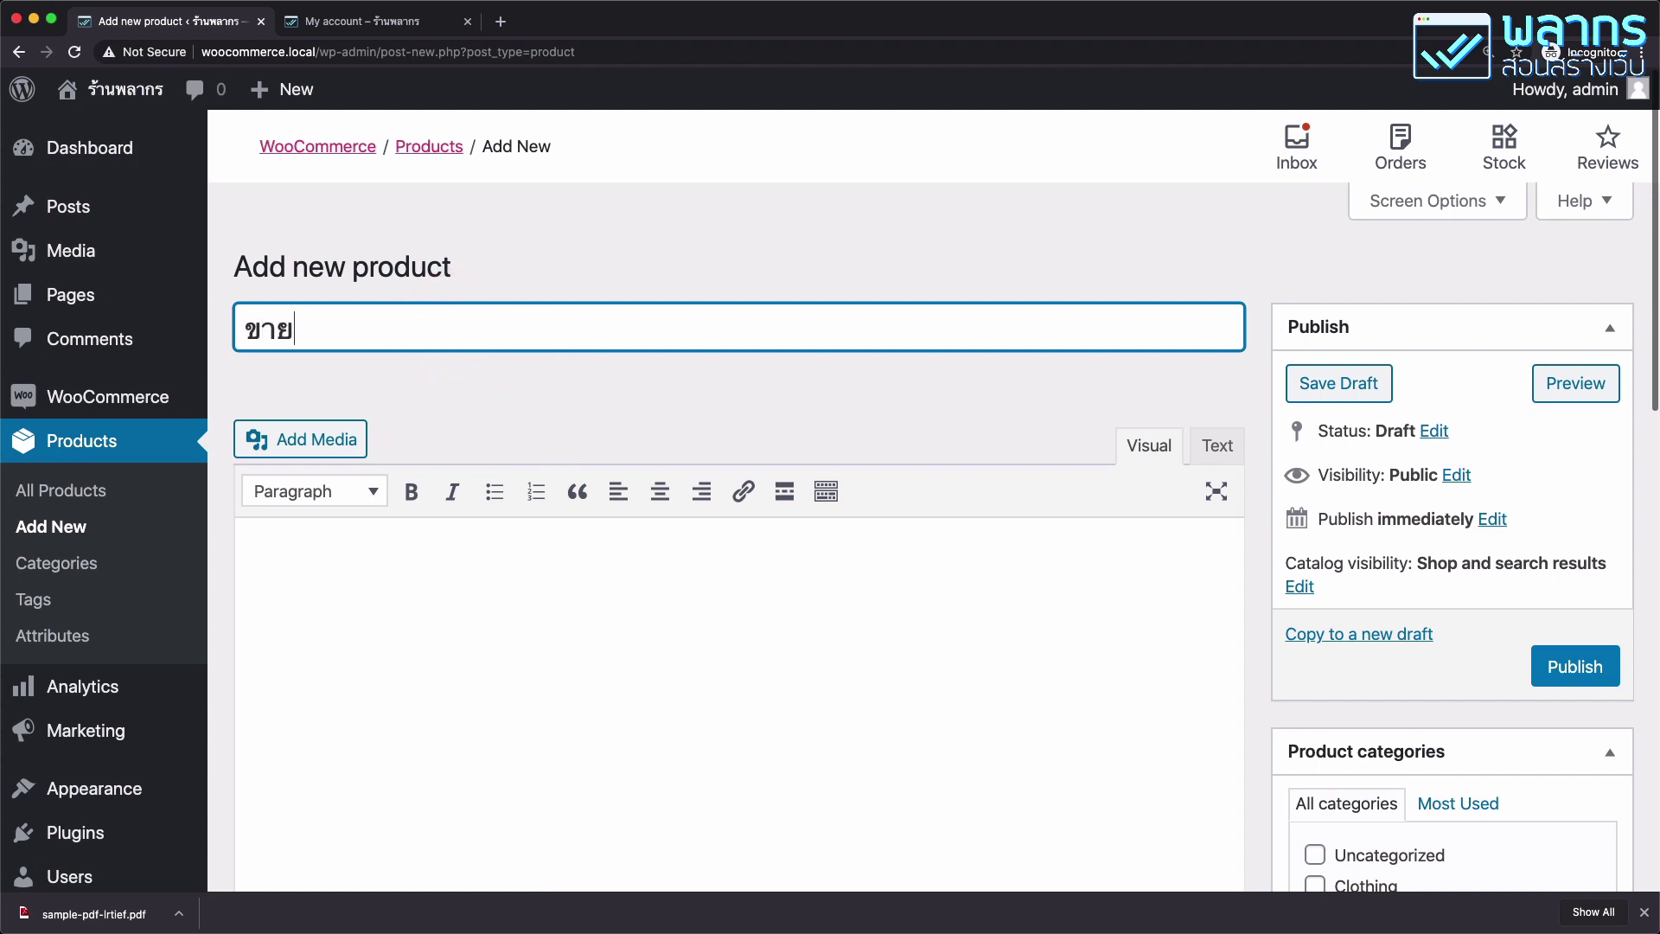
key("BackSpace")
key("BackSpace")
key("BackSpace")
type("อีเ")
key("BackSpace")
key("BackSpace")
key("BackSpace")
type("E-Book")
Add the description 'คำอธิบายแบบยาว' and short description 'คำอธิบายแบบสั้น'.
scroll(519, 458, "down", 3)
left_click(456, 489)
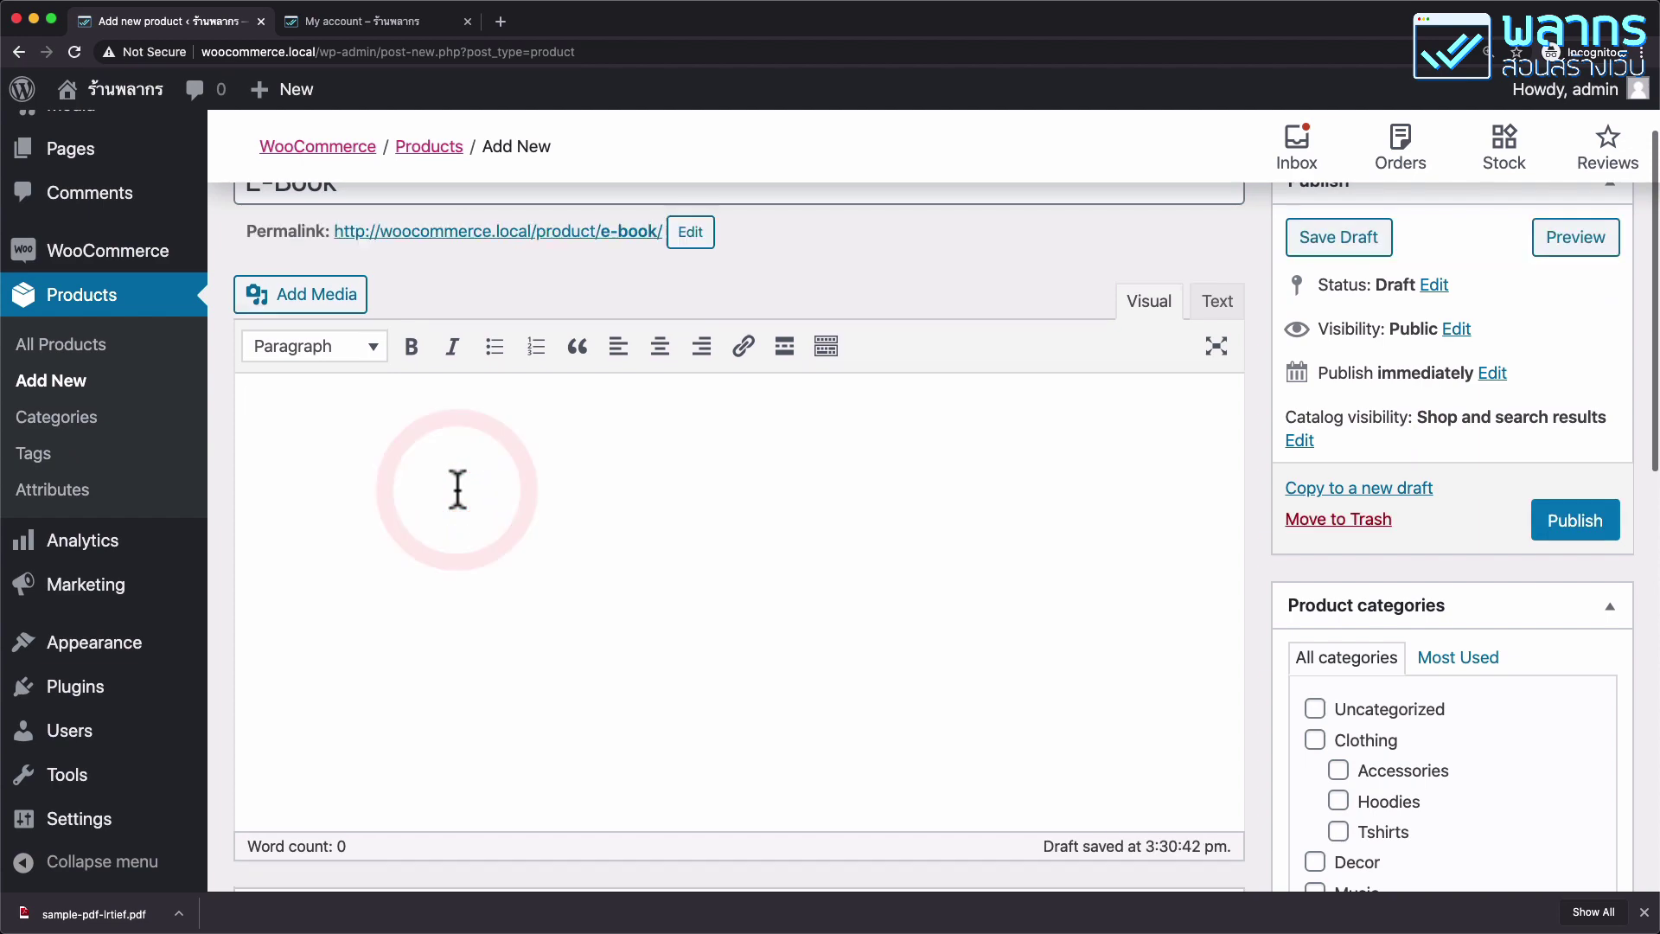
type("คำอธิบายแบบยาว")
scroll(739, 536, "down", 10)
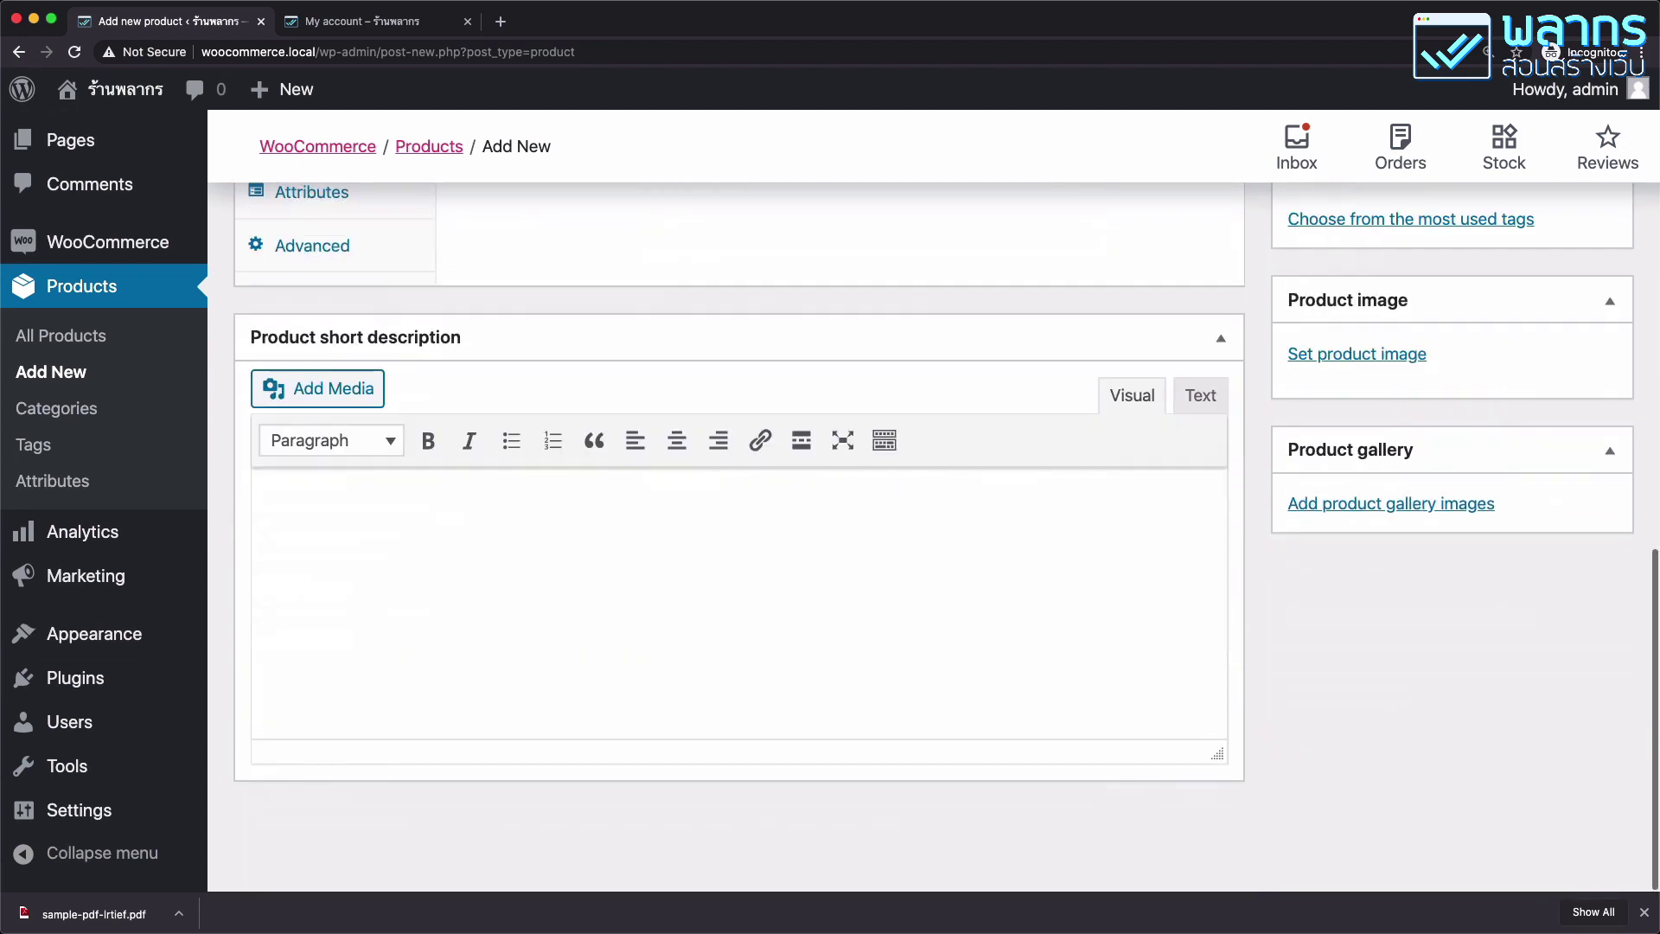
left_click(380, 612)
type("คำอธิบายแบบสั้น")
scroll(382, 621, "up", 6)
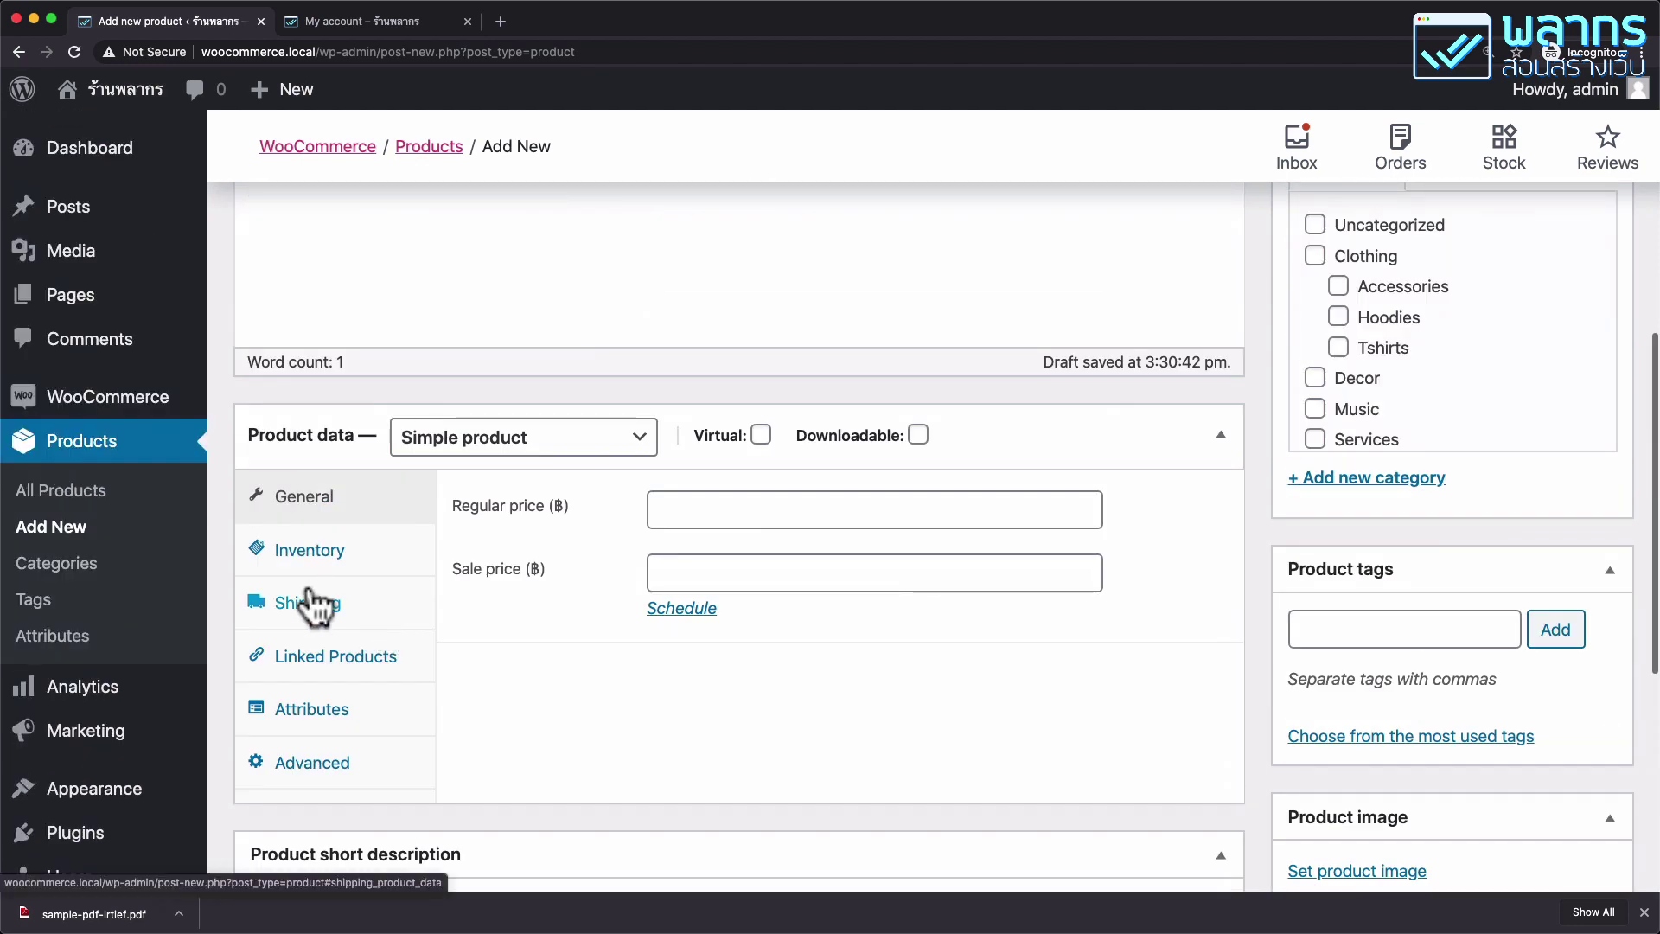
scroll(307, 554, "down", 1)
Set the product data type to External/Affiliate product.
left_click(608, 400)
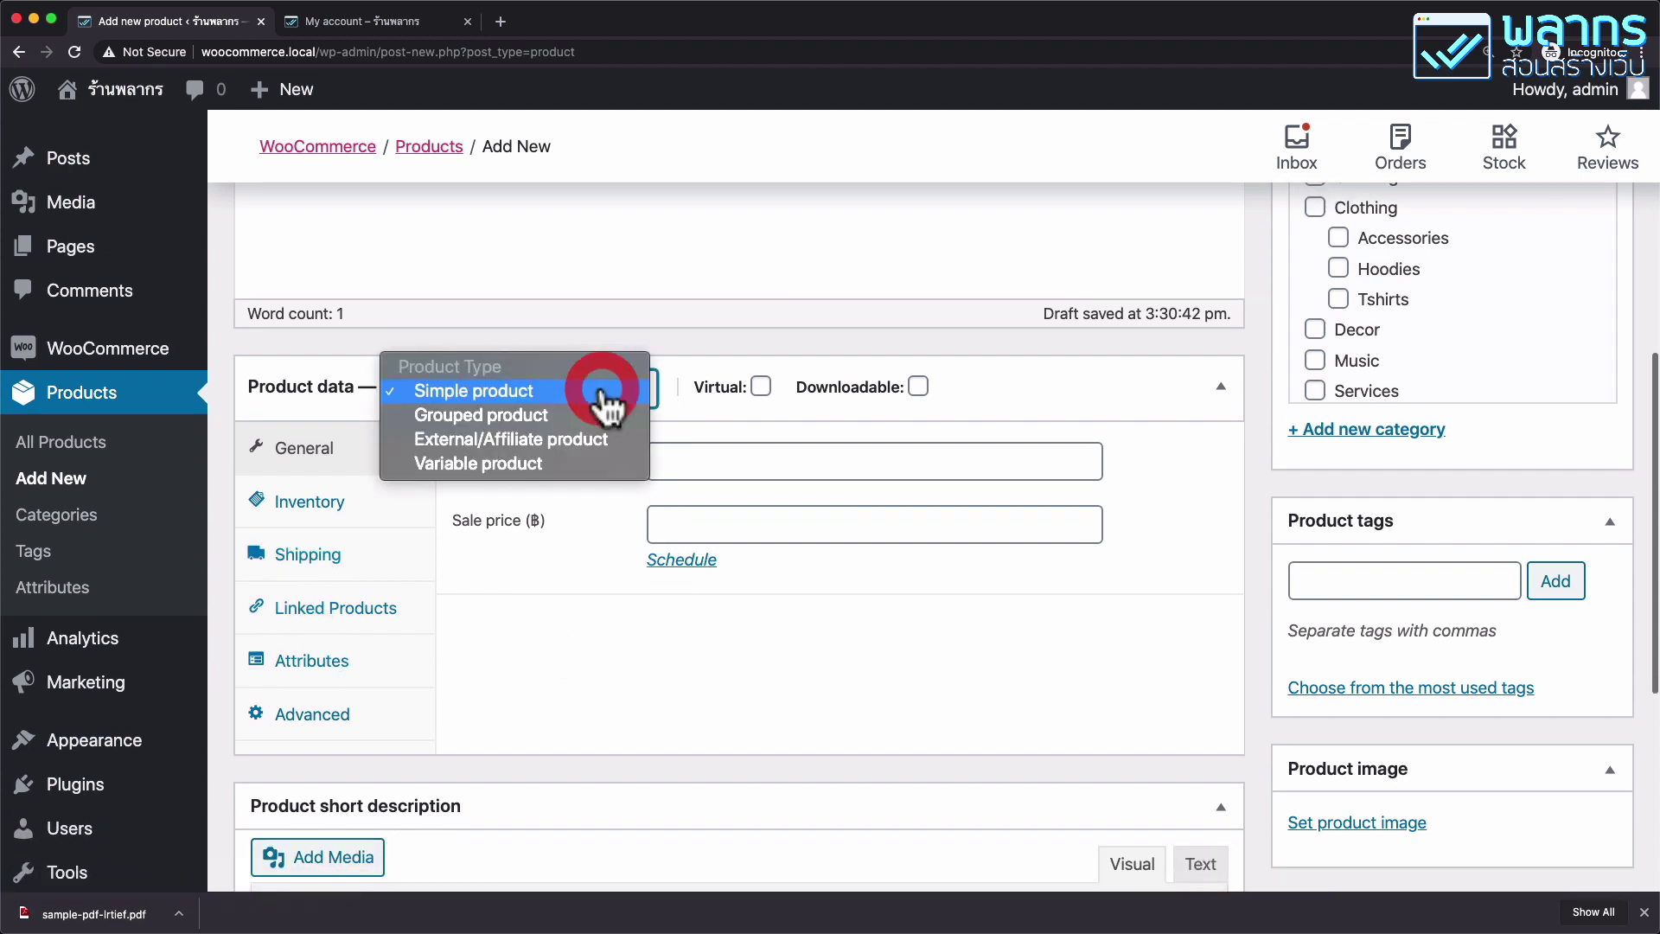
left_click(619, 455)
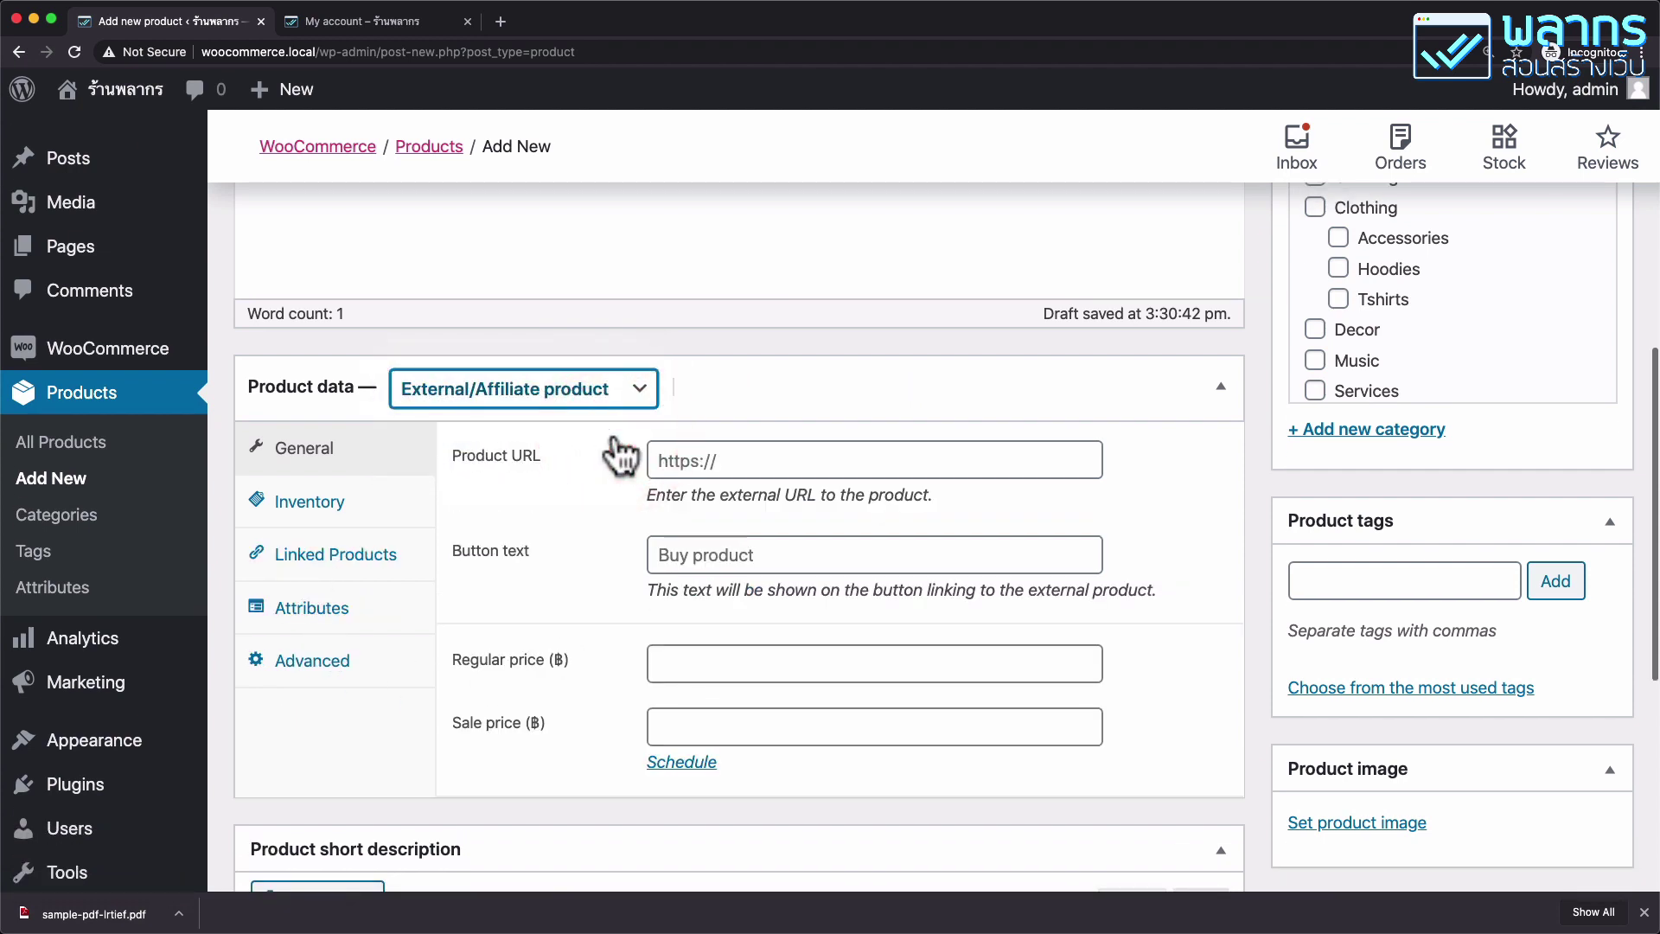
left_click(609, 400)
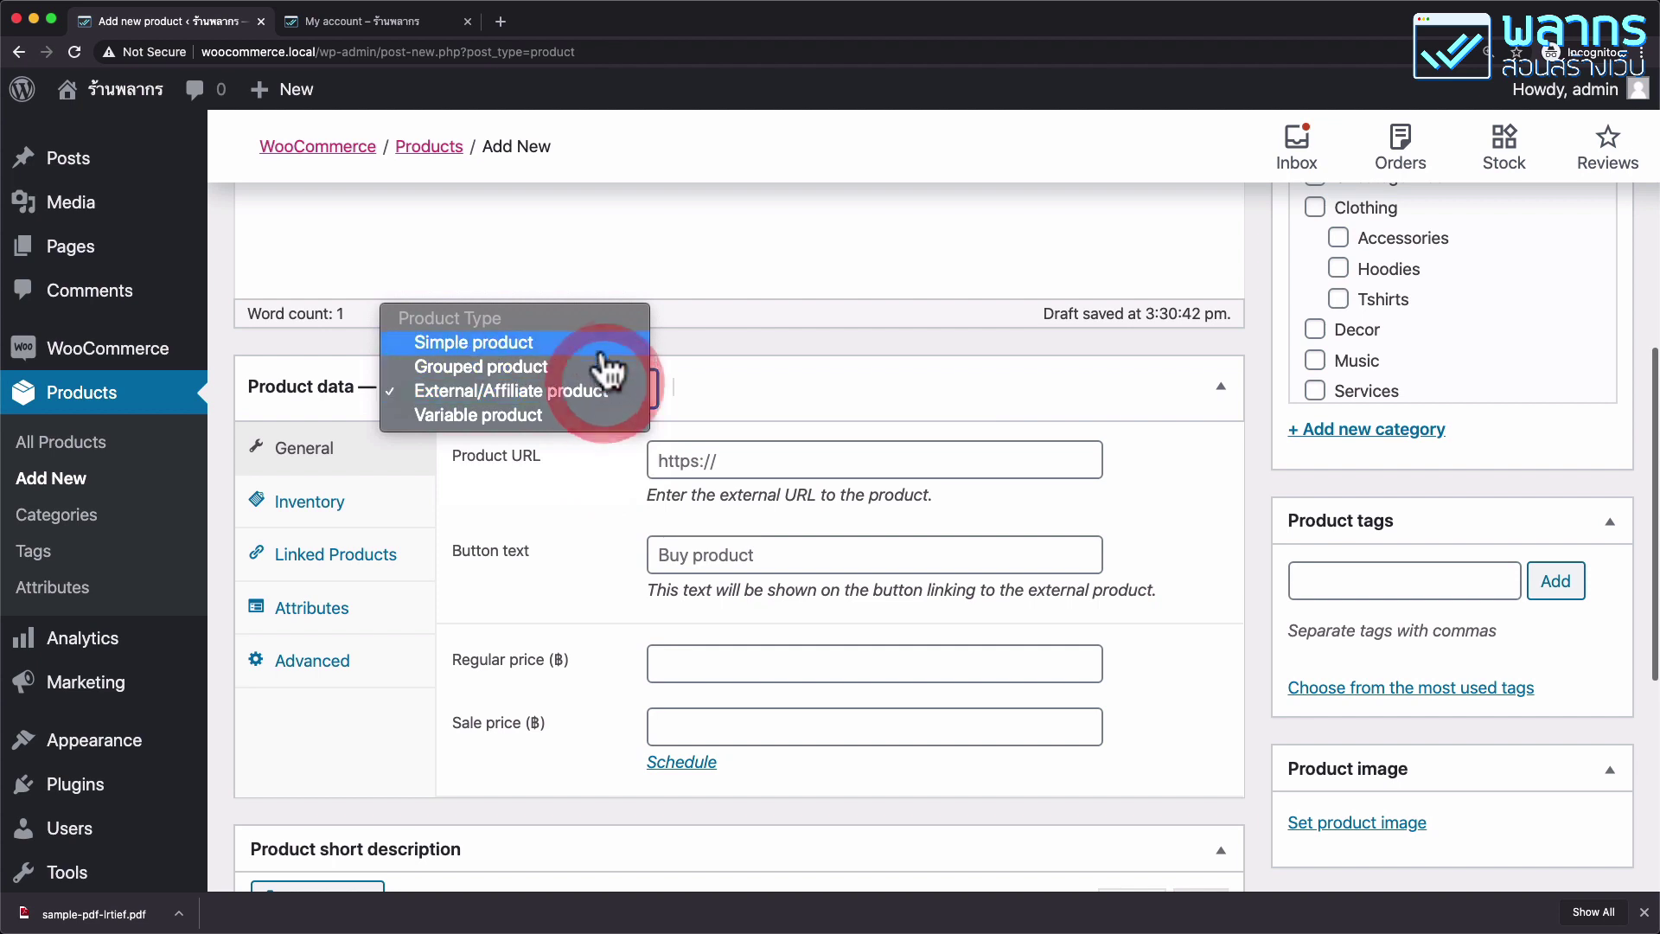
left_click(598, 346)
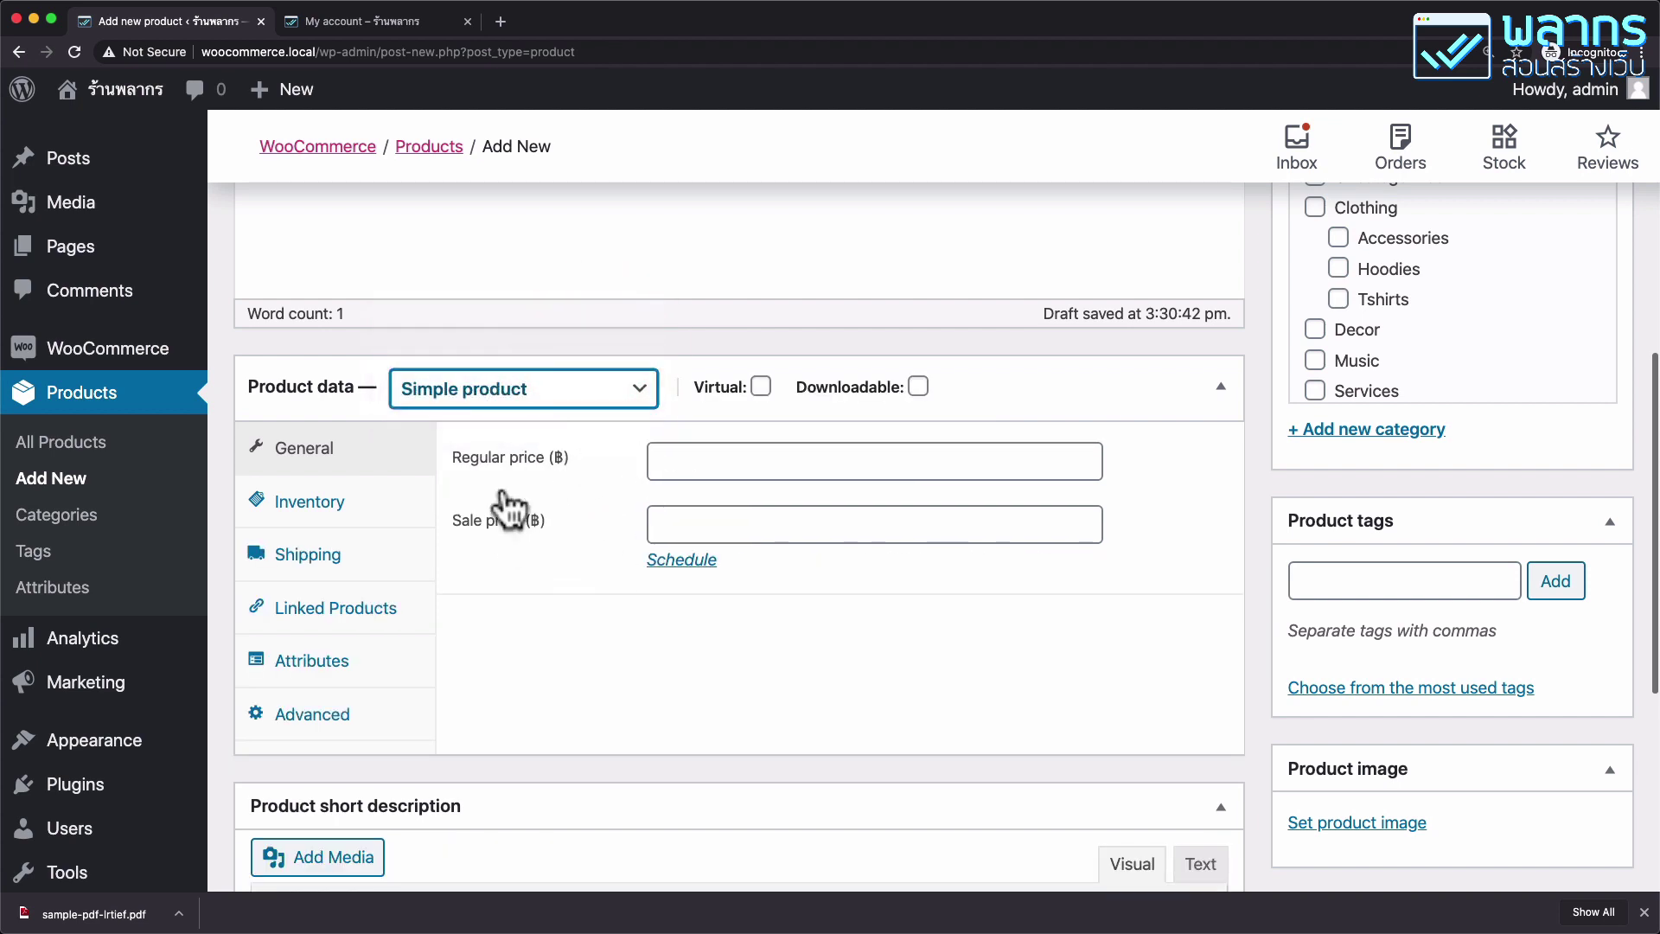
left_click(571, 406)
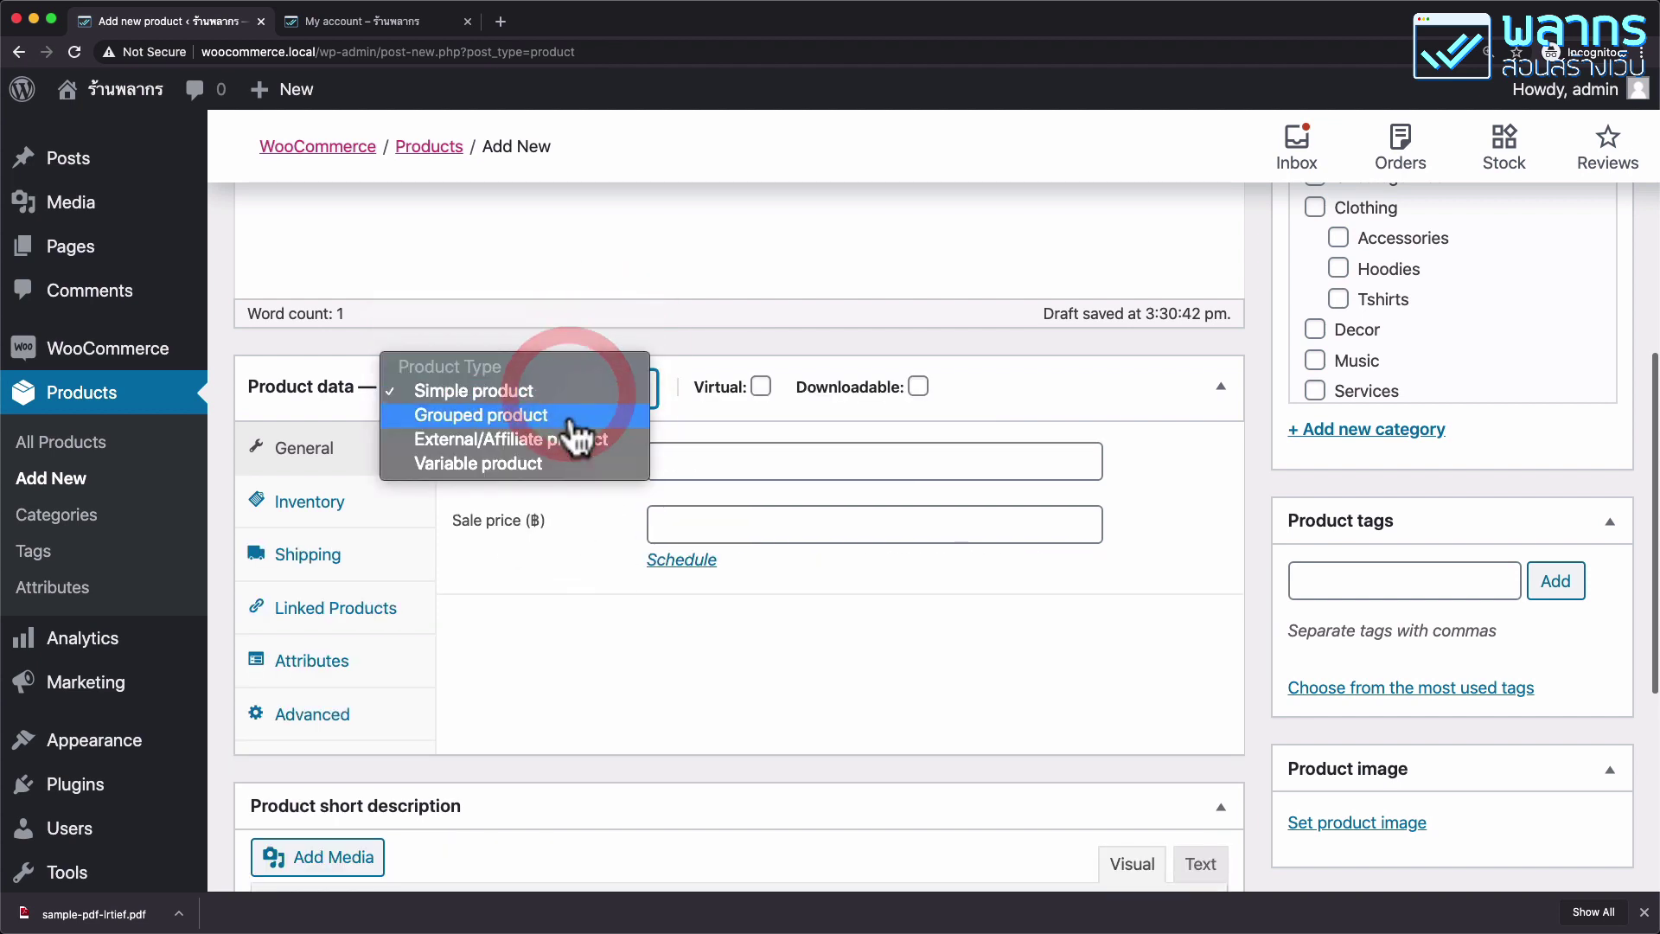
left_click(575, 445)
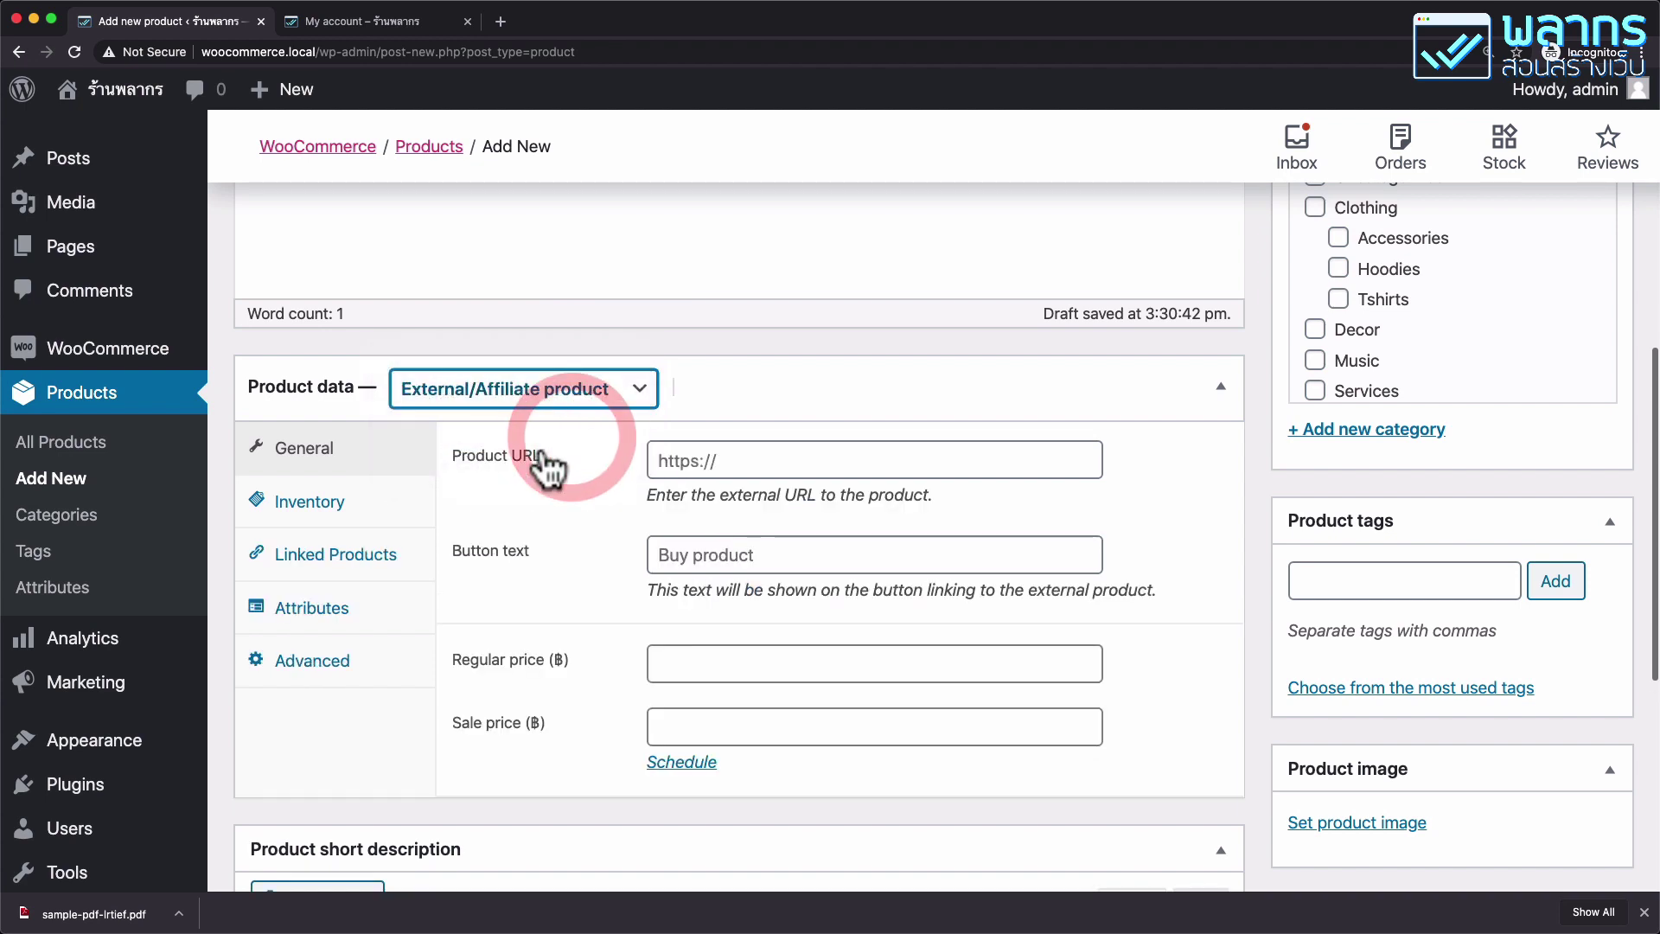
left_click(827, 460)
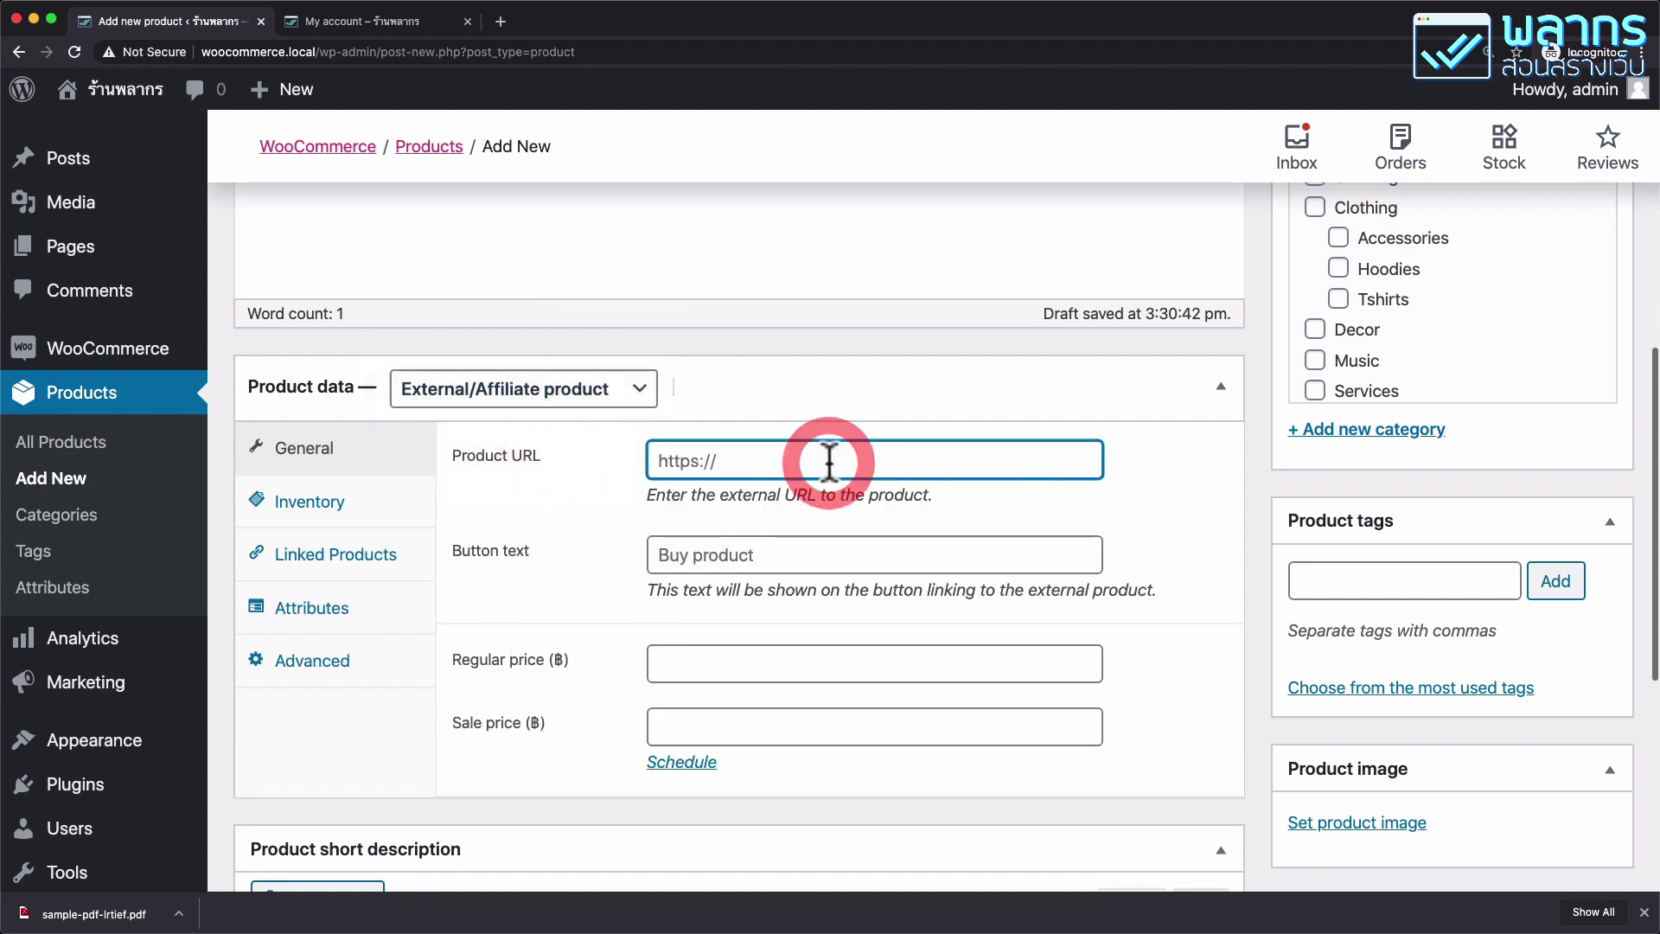
type("https://palamike.com")
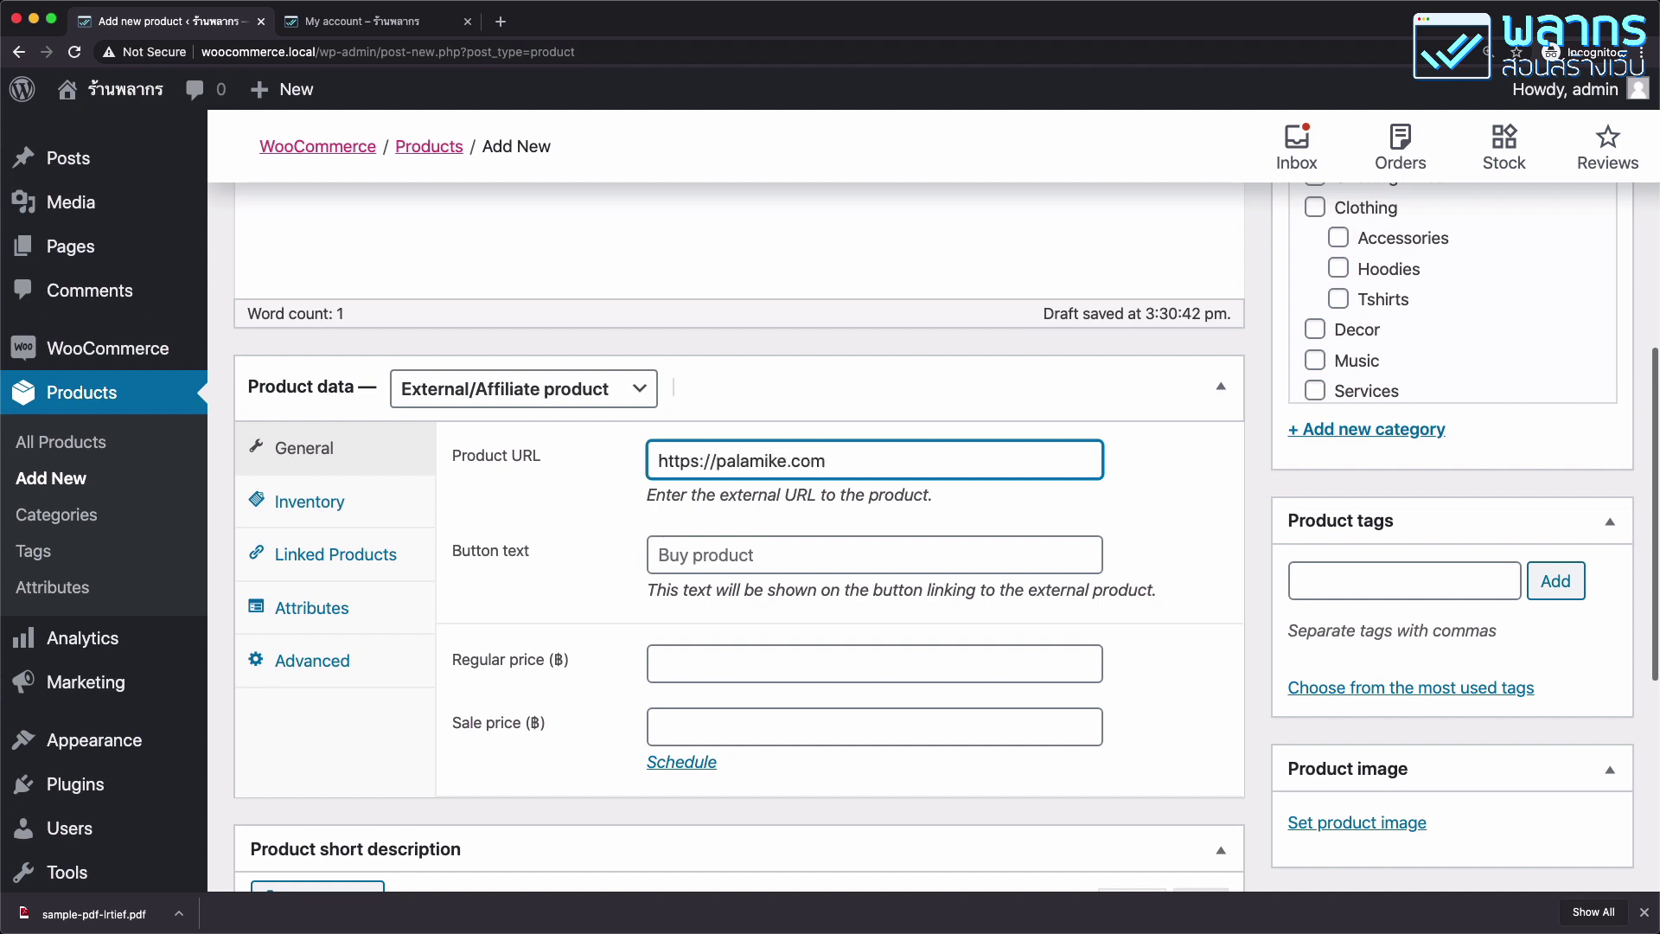
left_click(772, 556)
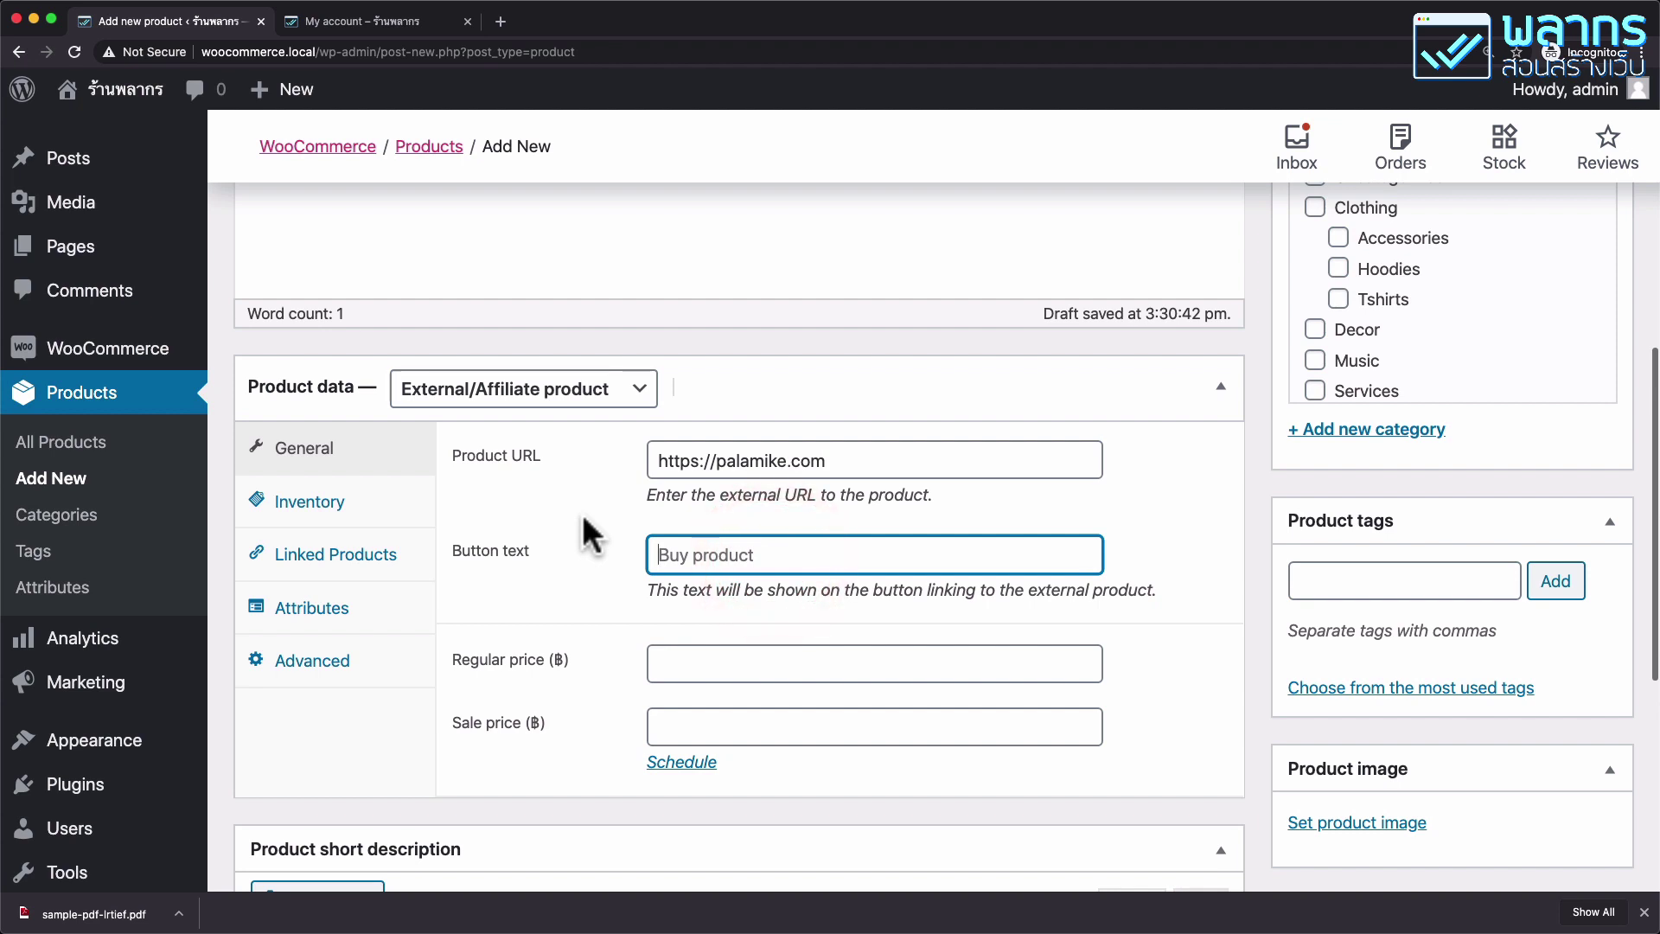
type("ไปที่เว็บไซต์")
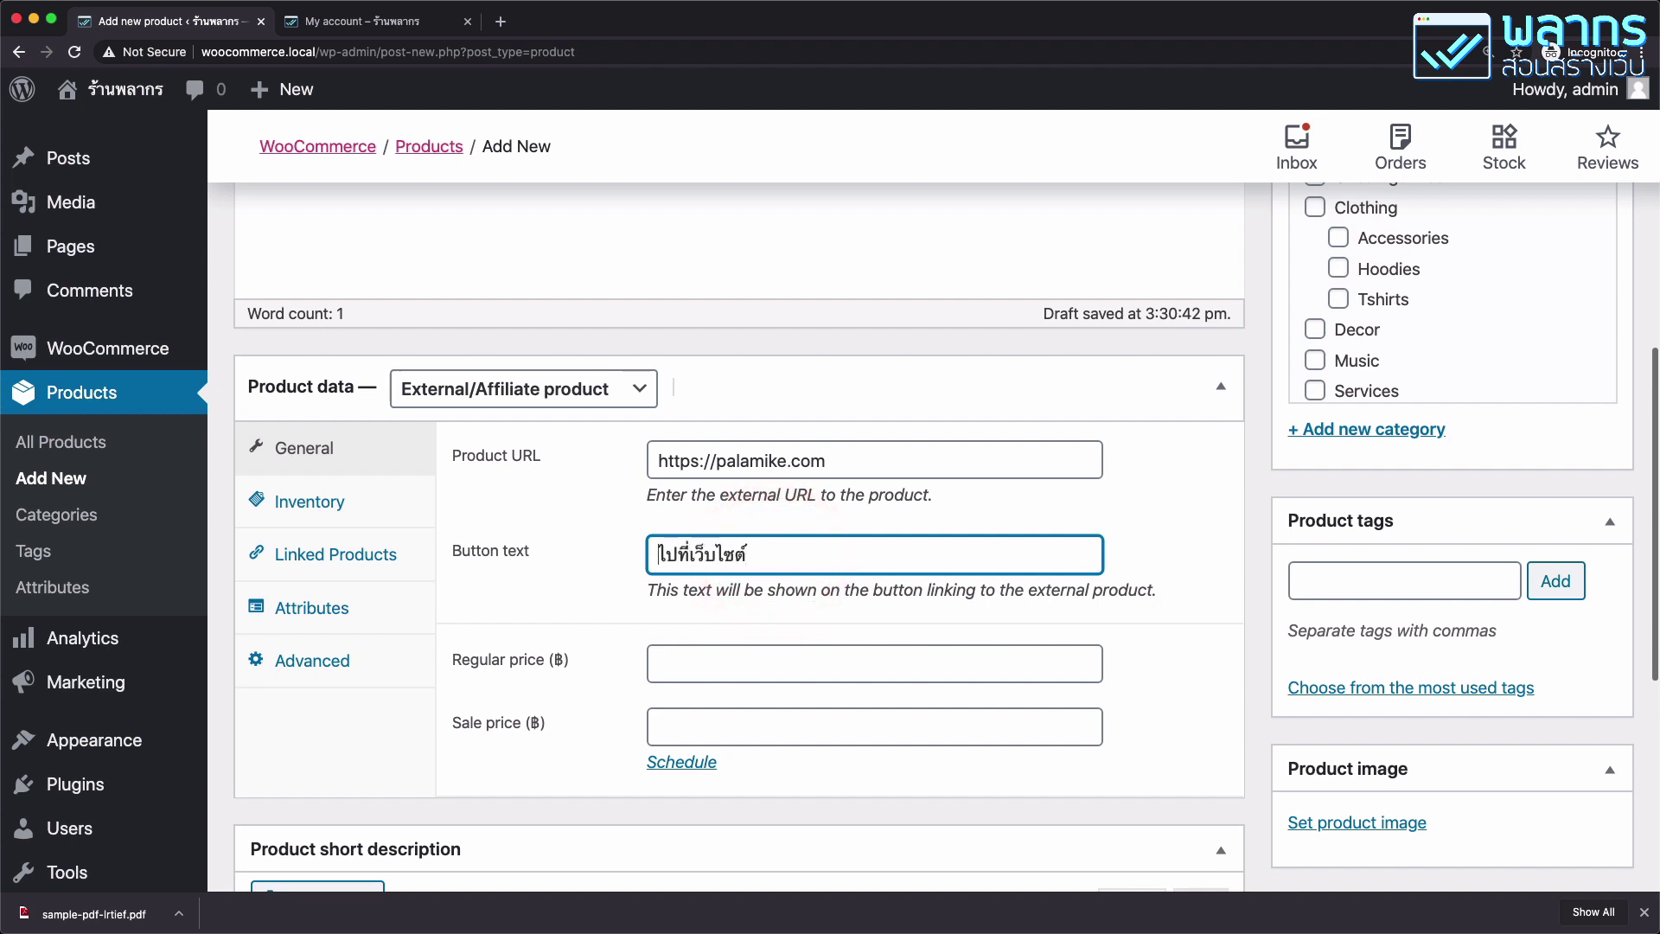
type("สั่งซื้อ")
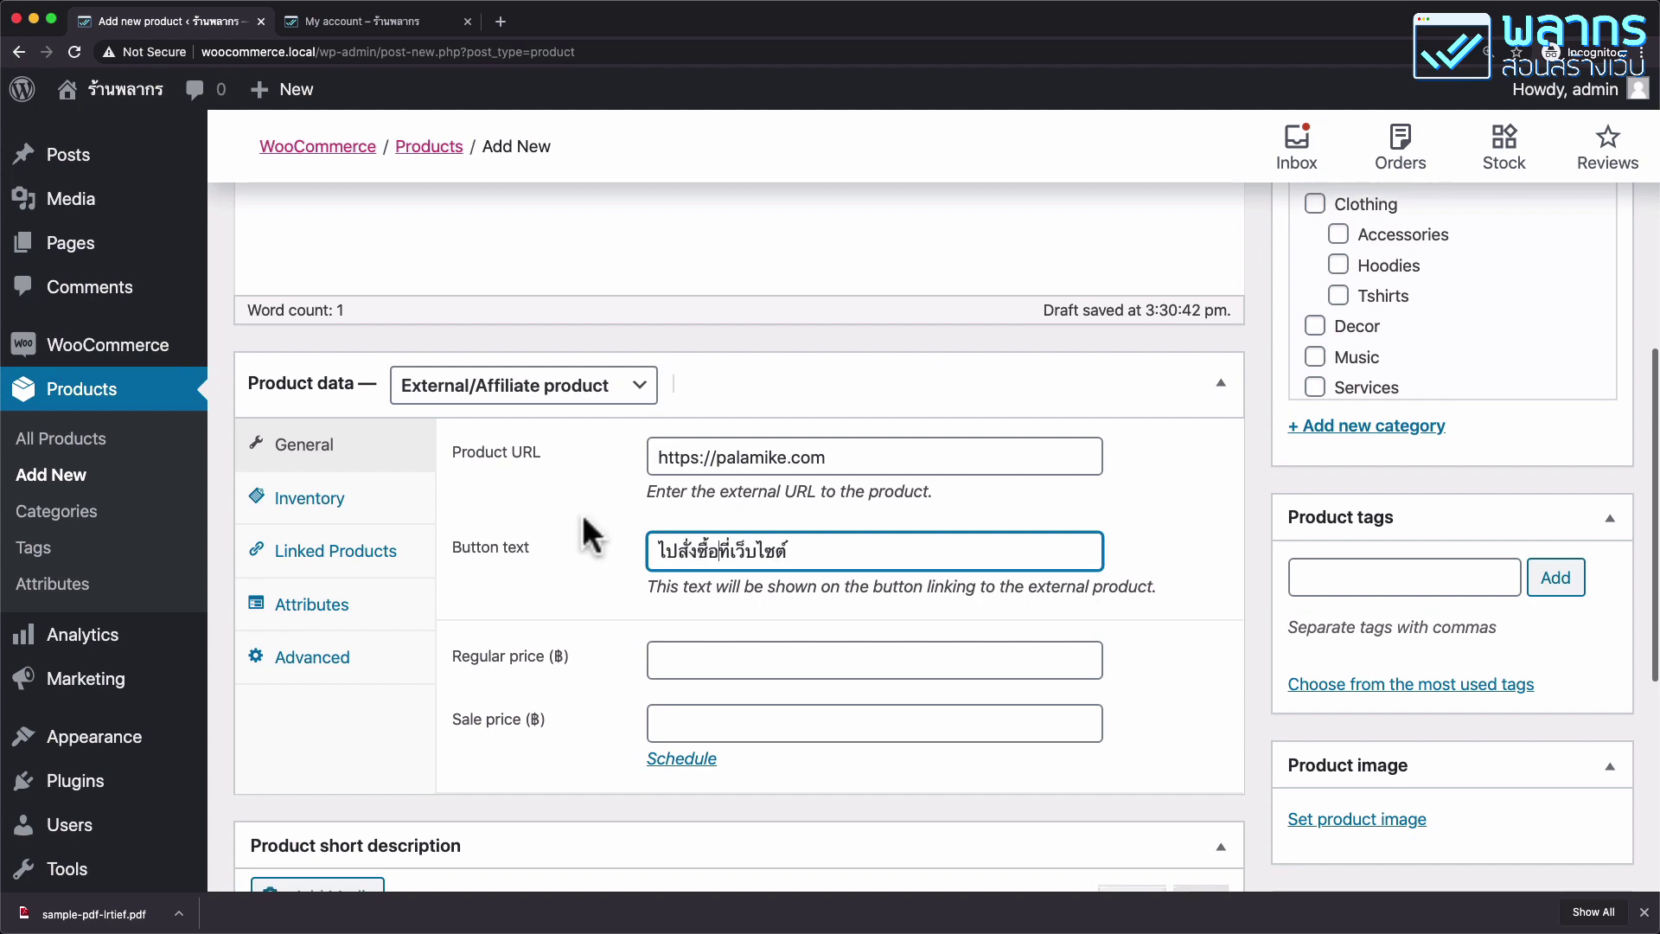
scroll(593, 437, "down", 3)
left_click(824, 661)
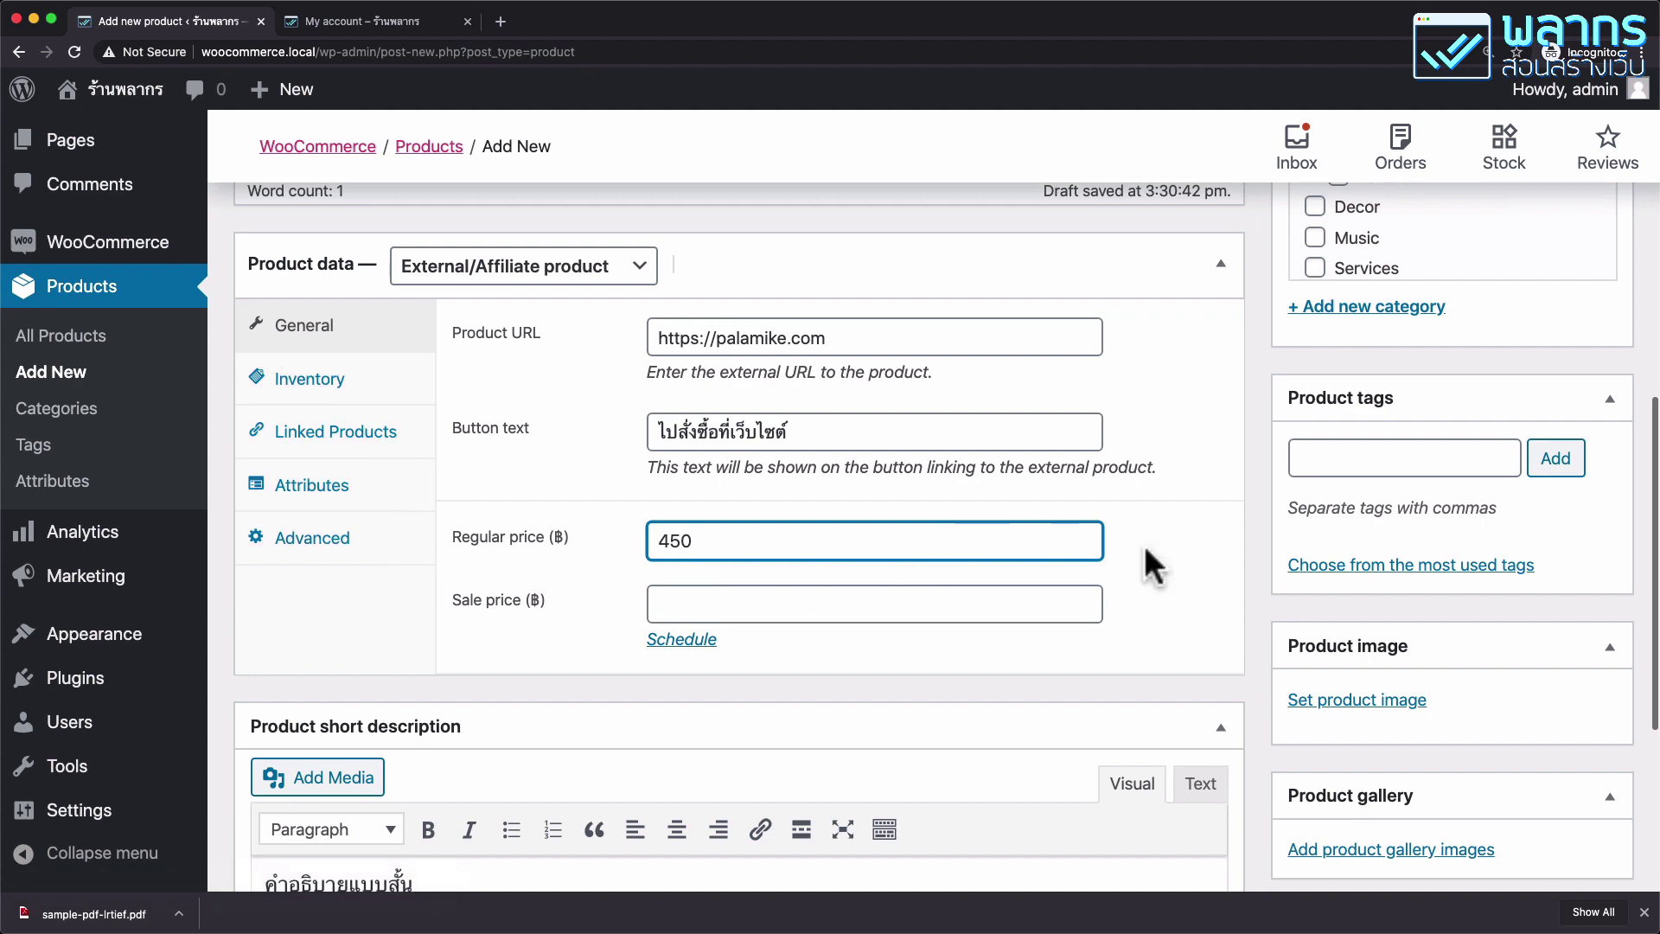
Tick the Services product category.
scroll(1522, 380, "up", 3)
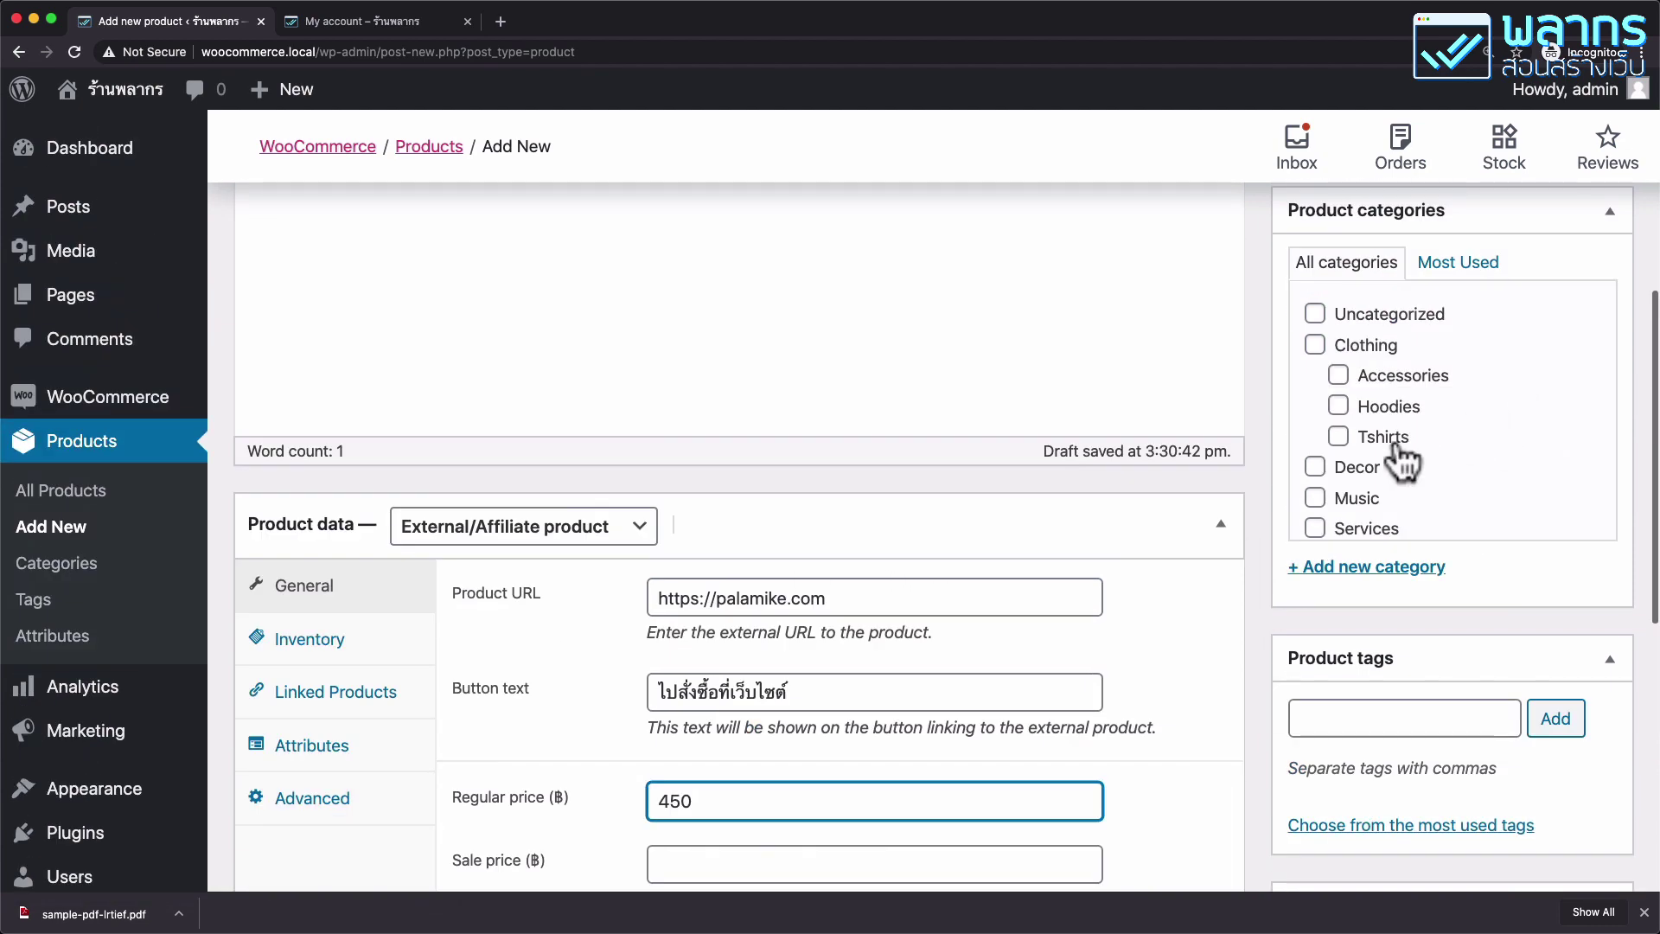
scroll(1470, 475, "down", 1)
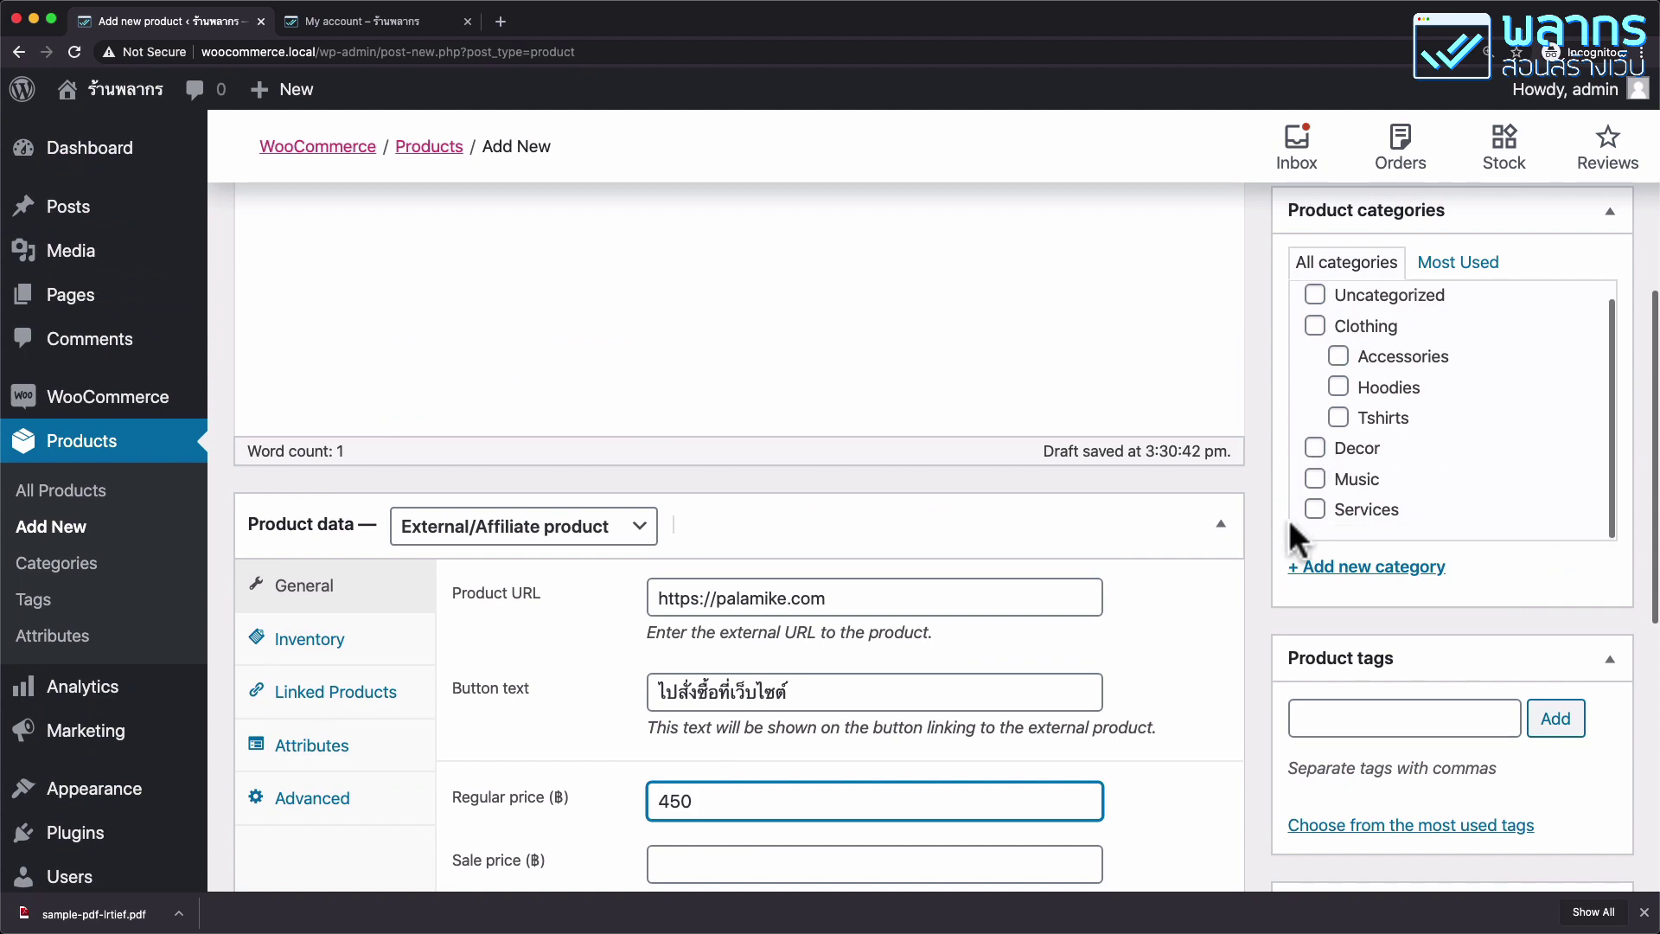
left_click(1315, 509)
scroll(1448, 610, "down", 2)
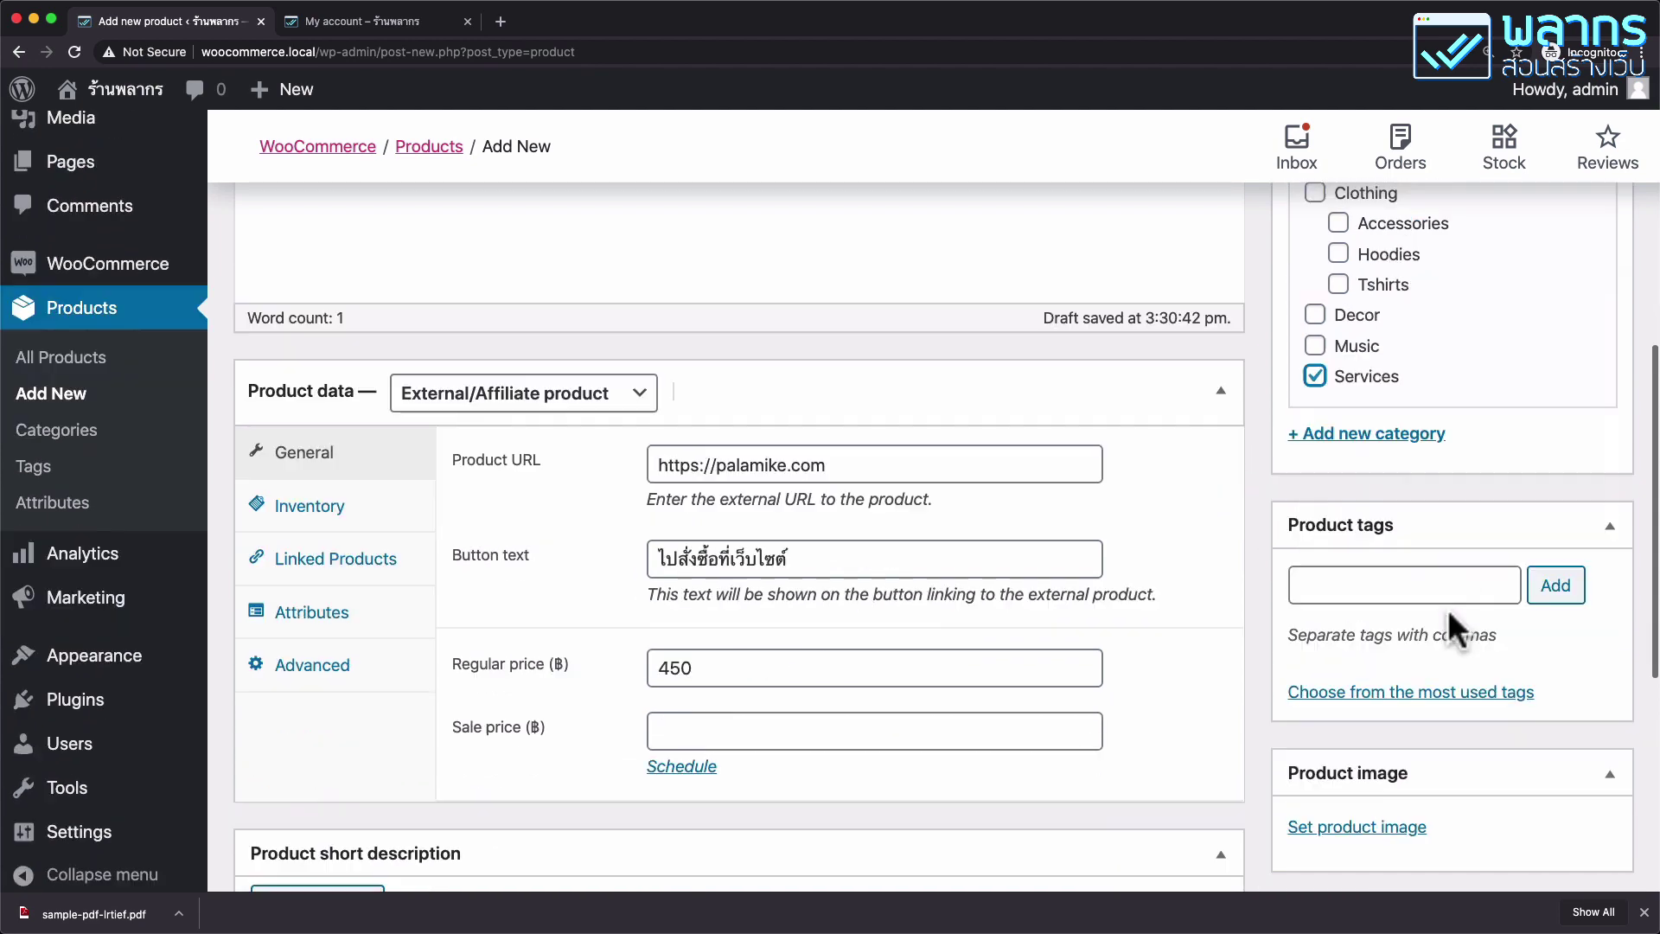
scroll(1449, 609, "down", 4)
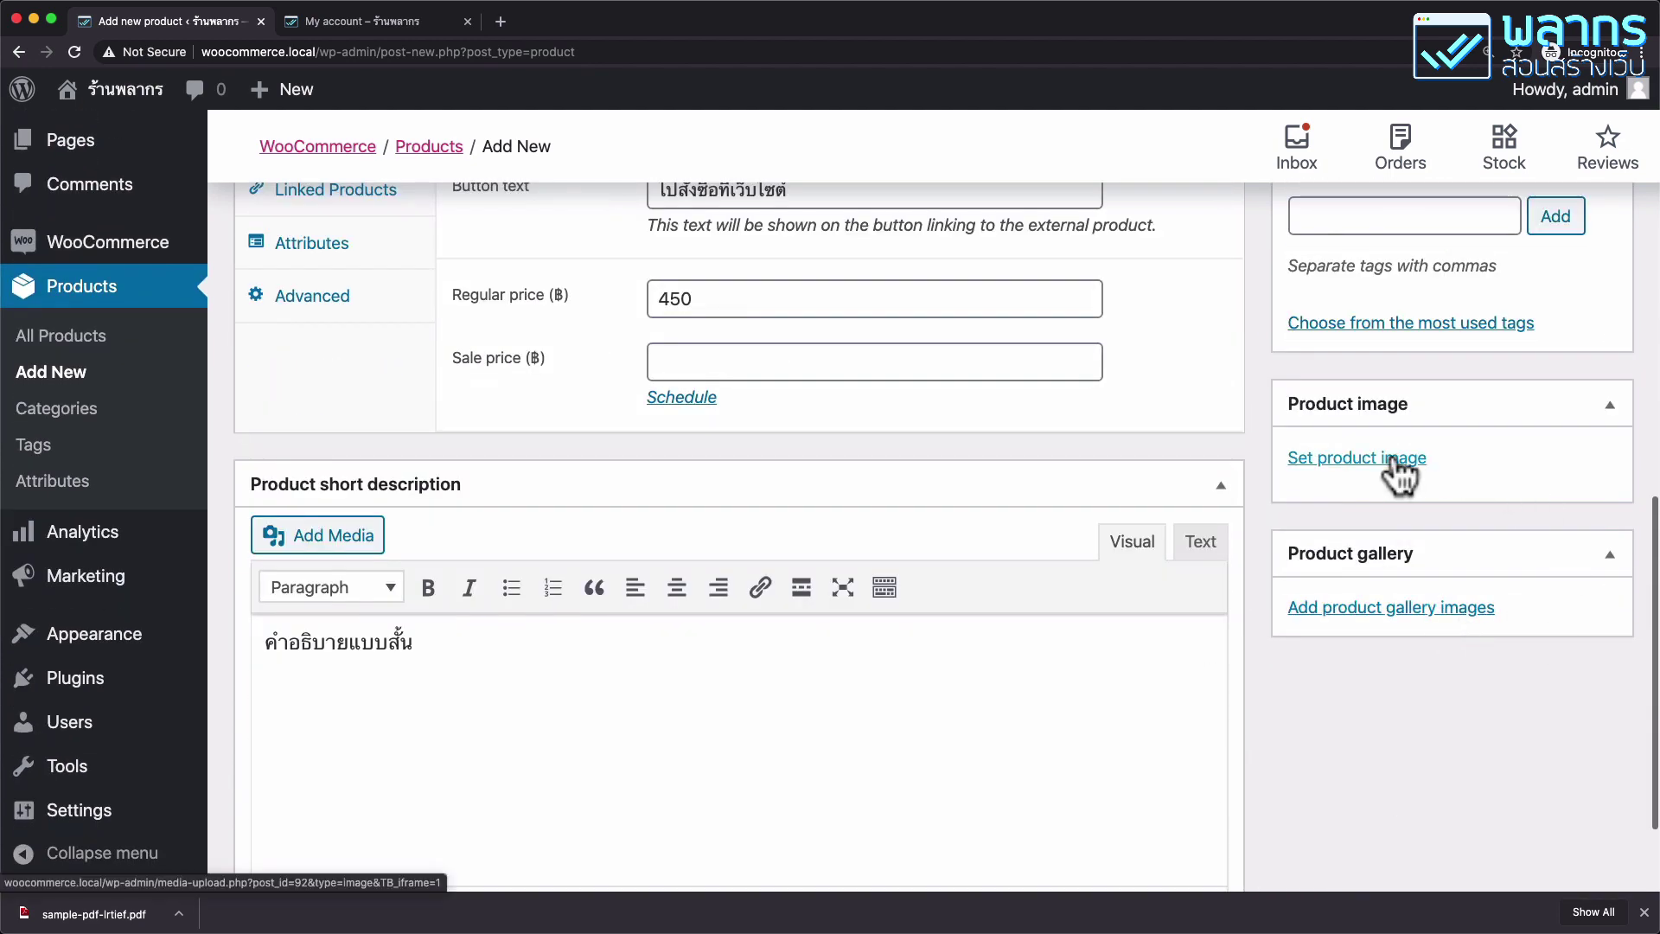
Upload ebook.png from the products-set-02 folder and set it as the product image.
left_click(1395, 459)
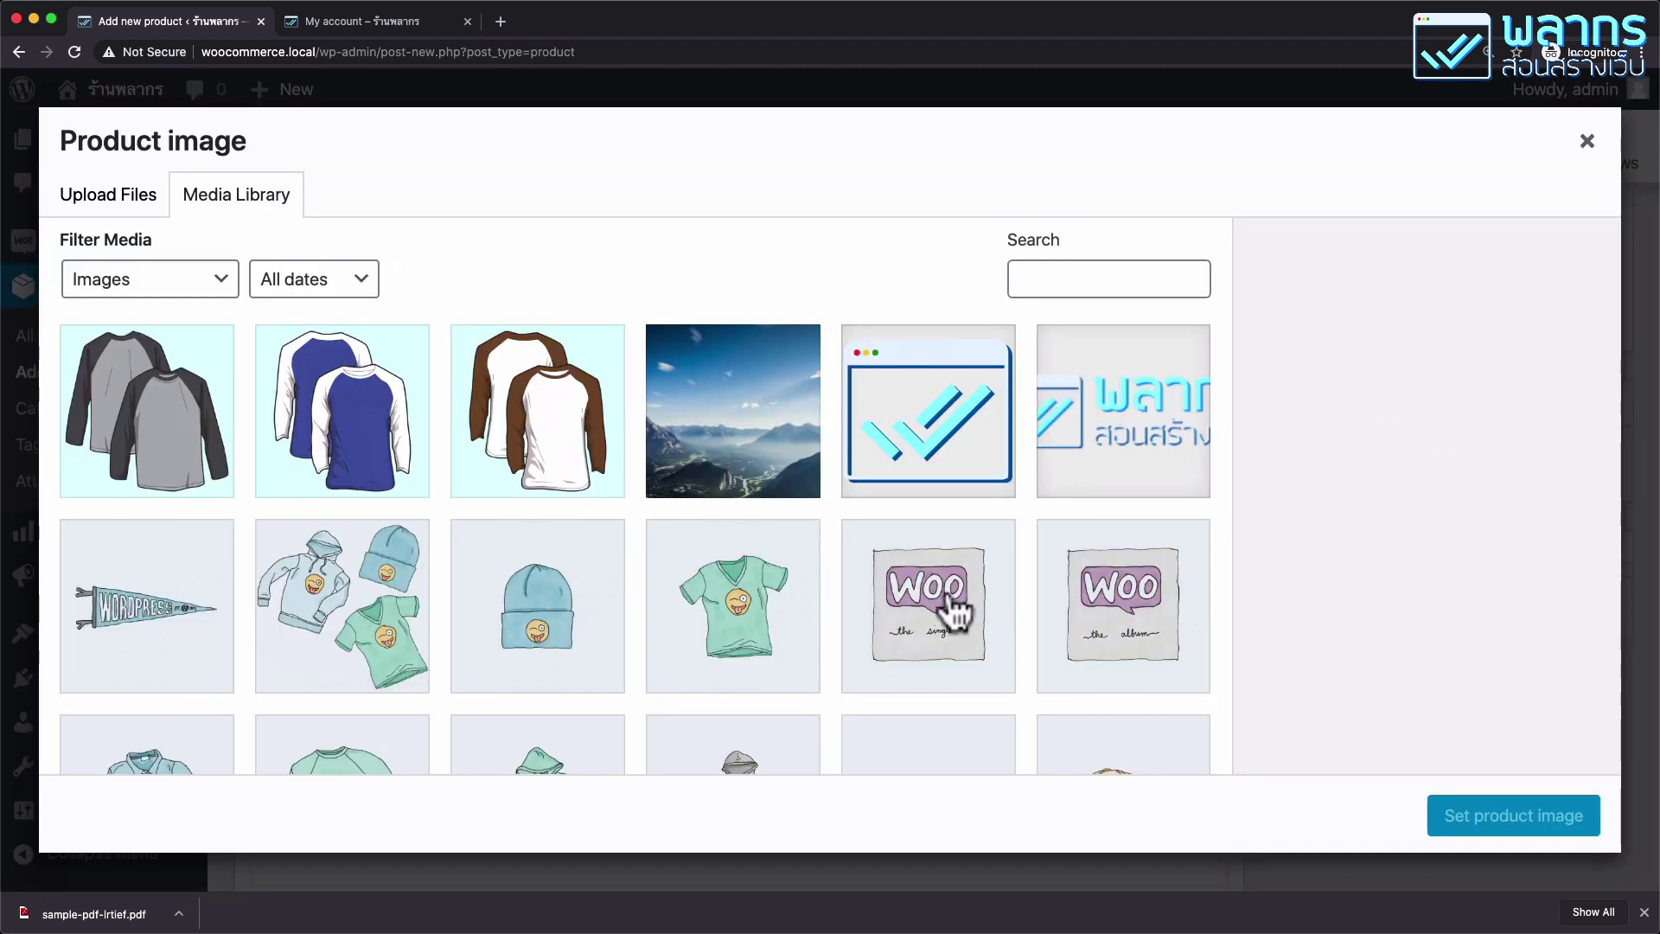
left_click(149, 210)
left_click(899, 527)
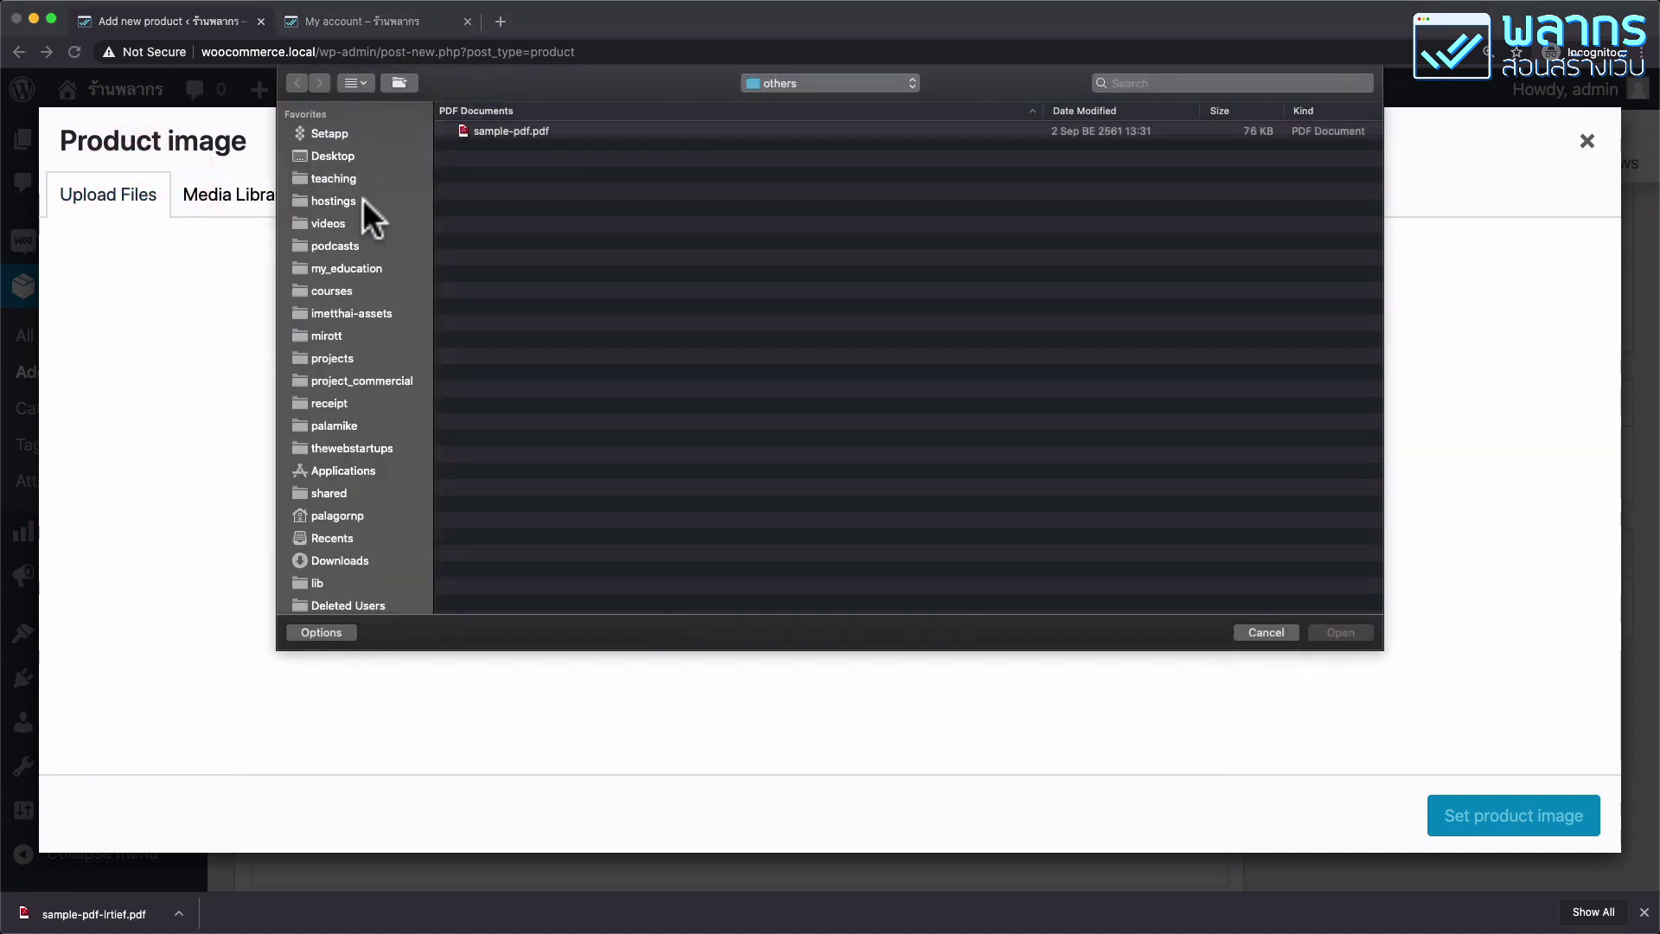
left_click(360, 173)
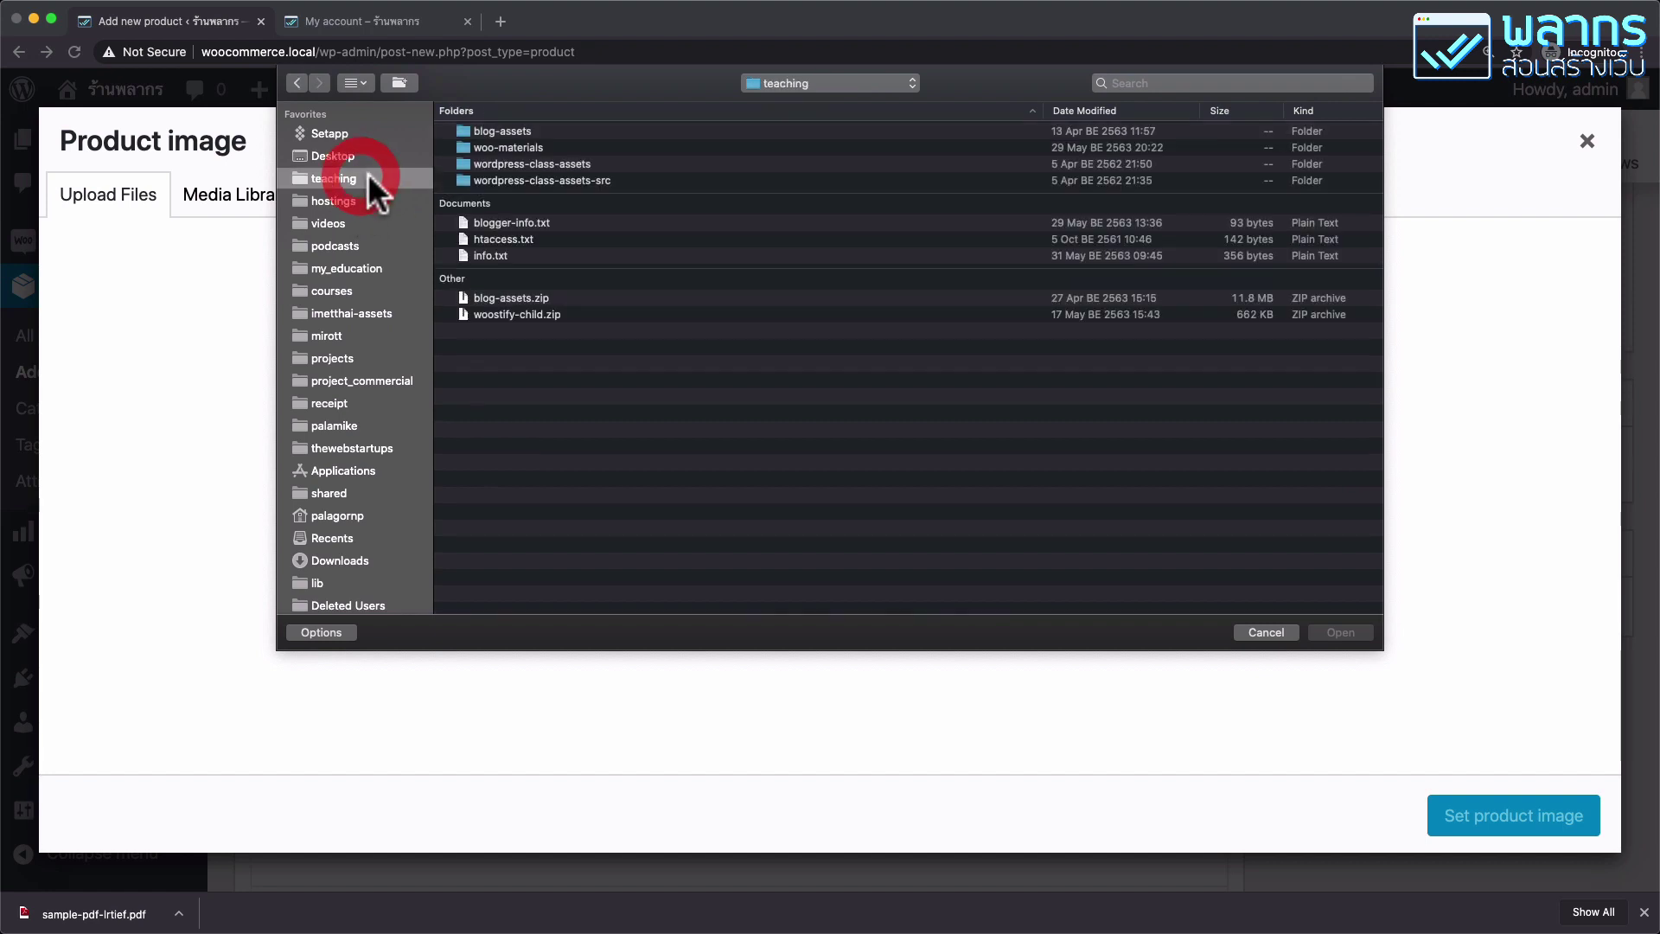
double_click(536, 163)
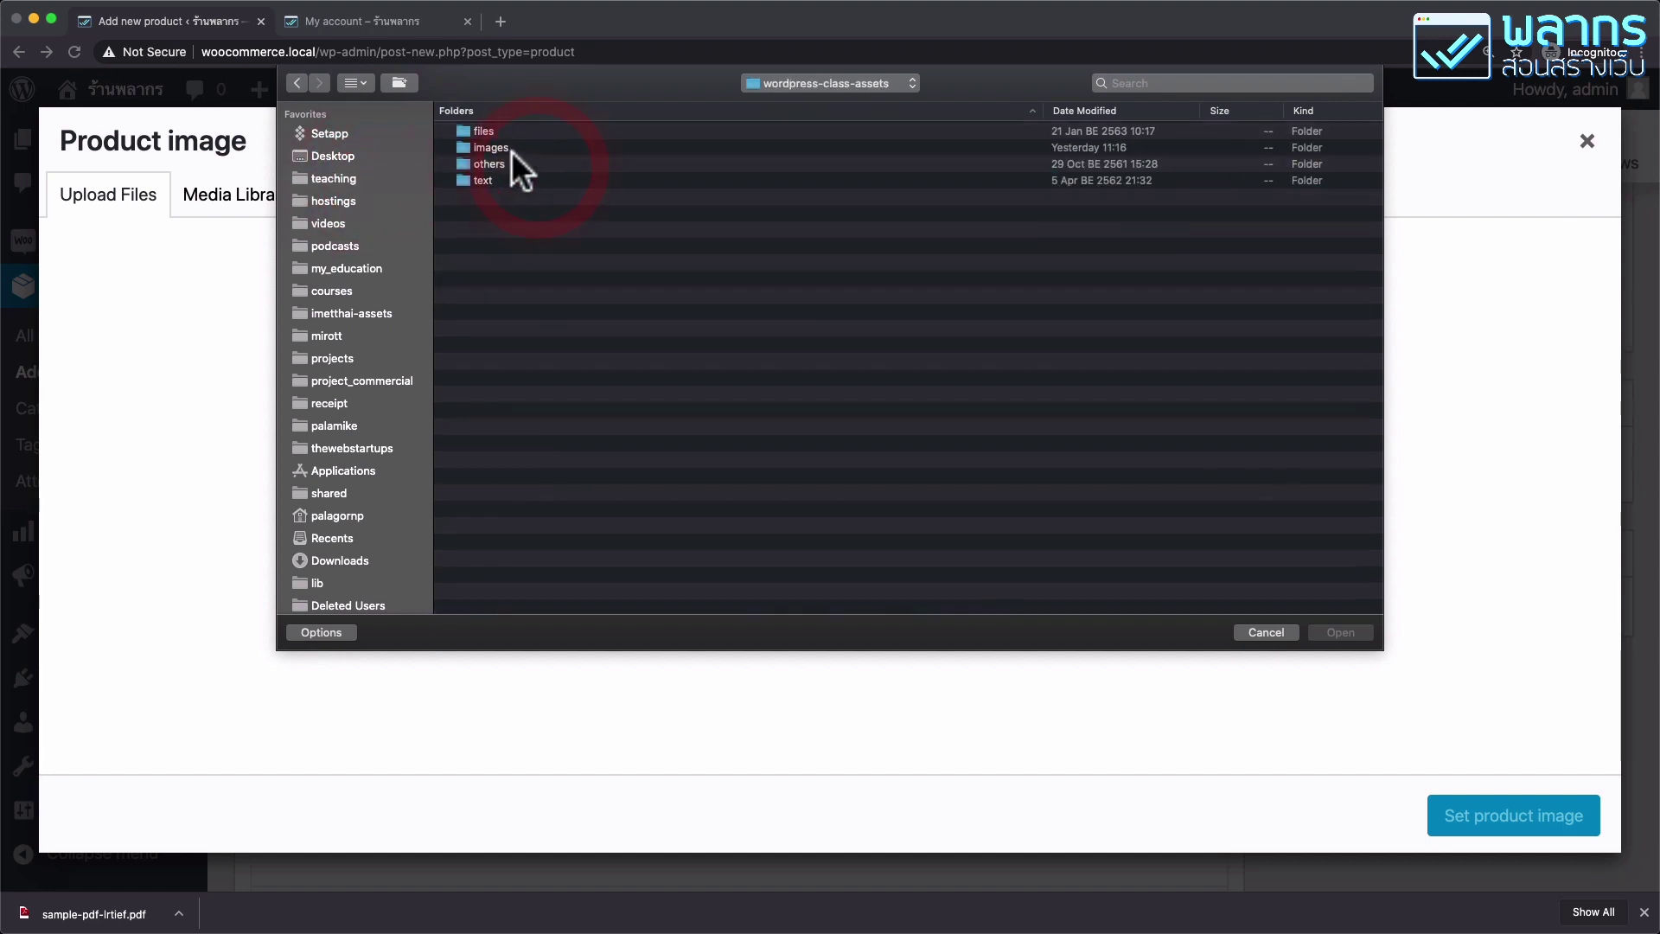
double_click(510, 147)
left_click(507, 159)
double_click(506, 161)
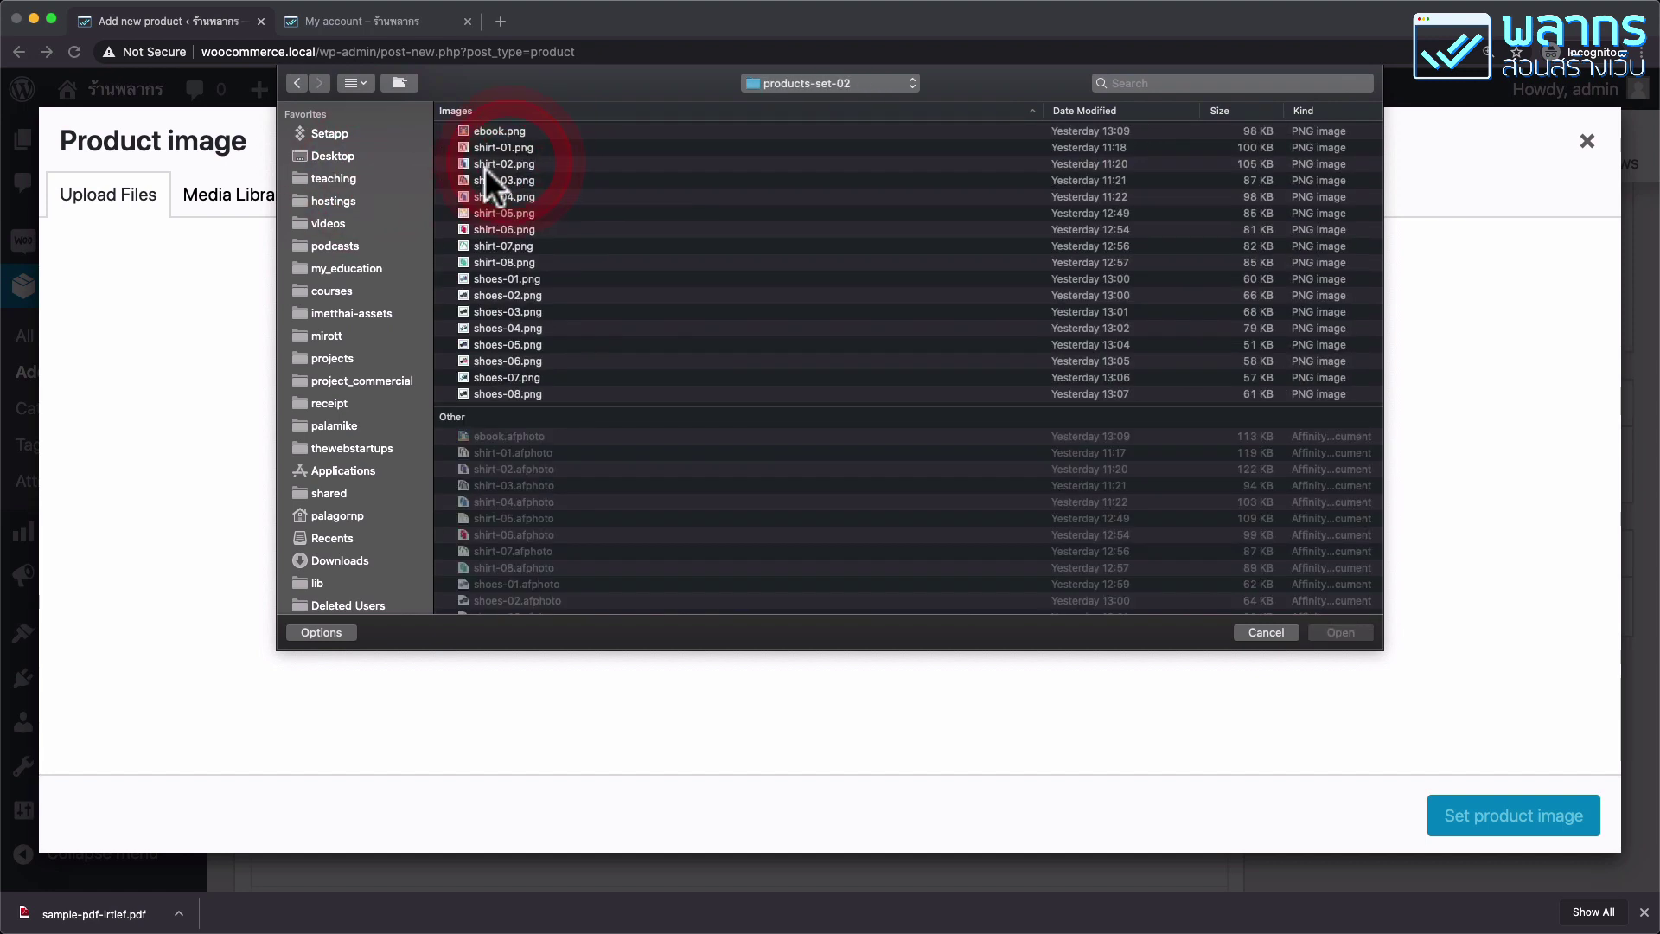
left_click(498, 131)
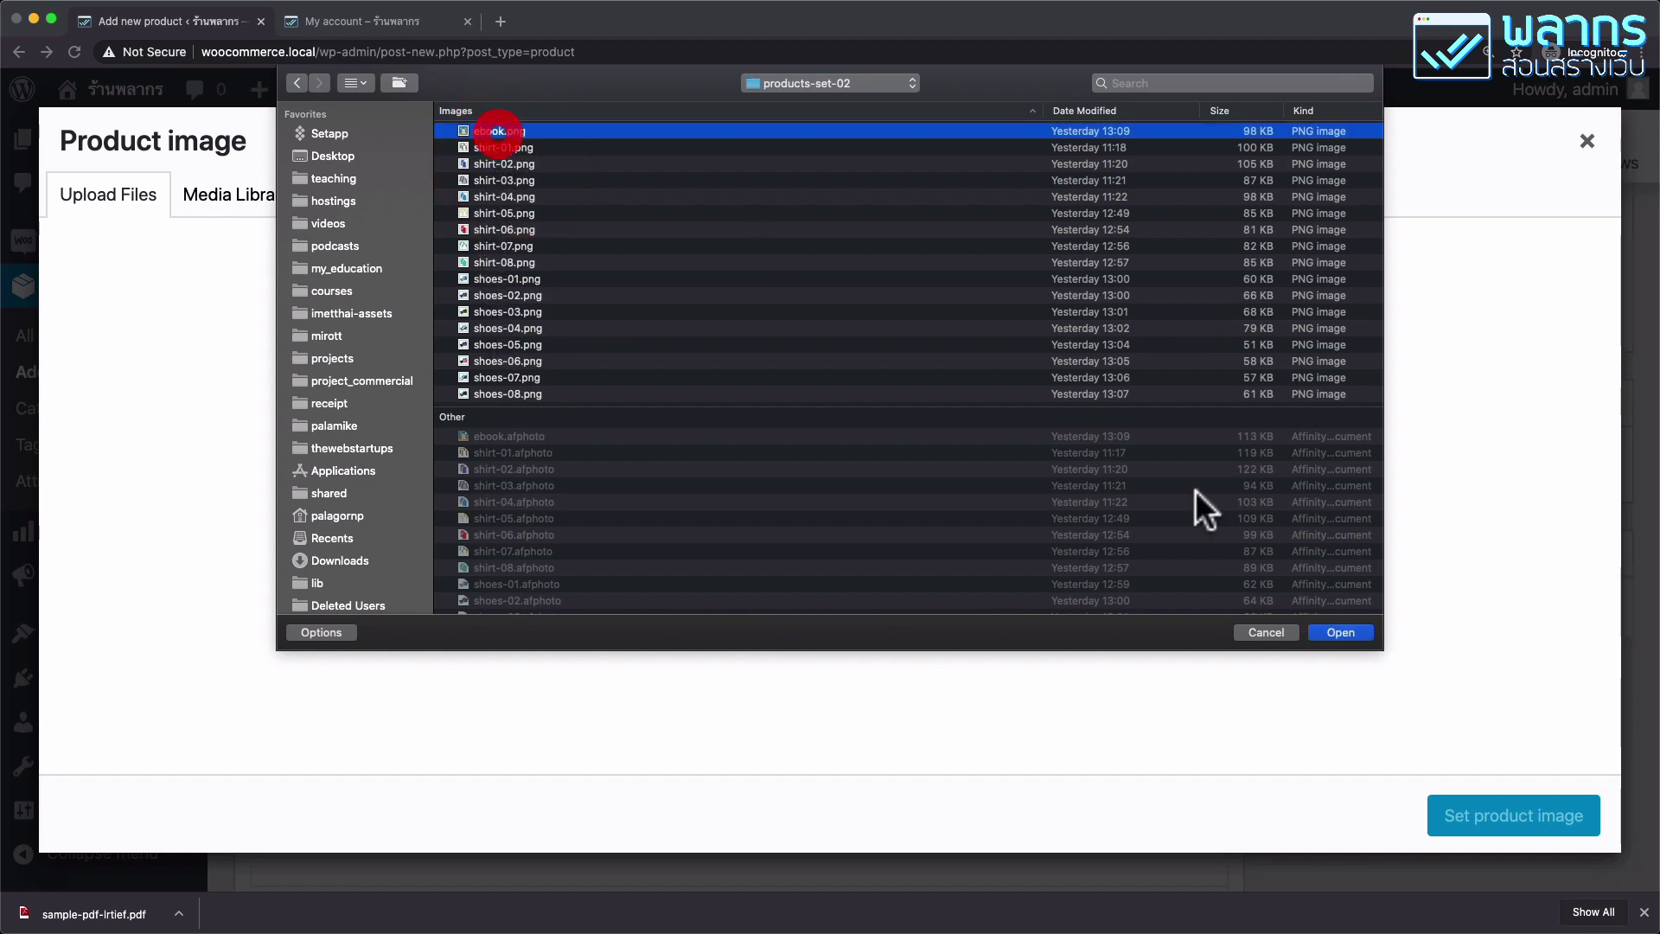
left_click(1342, 634)
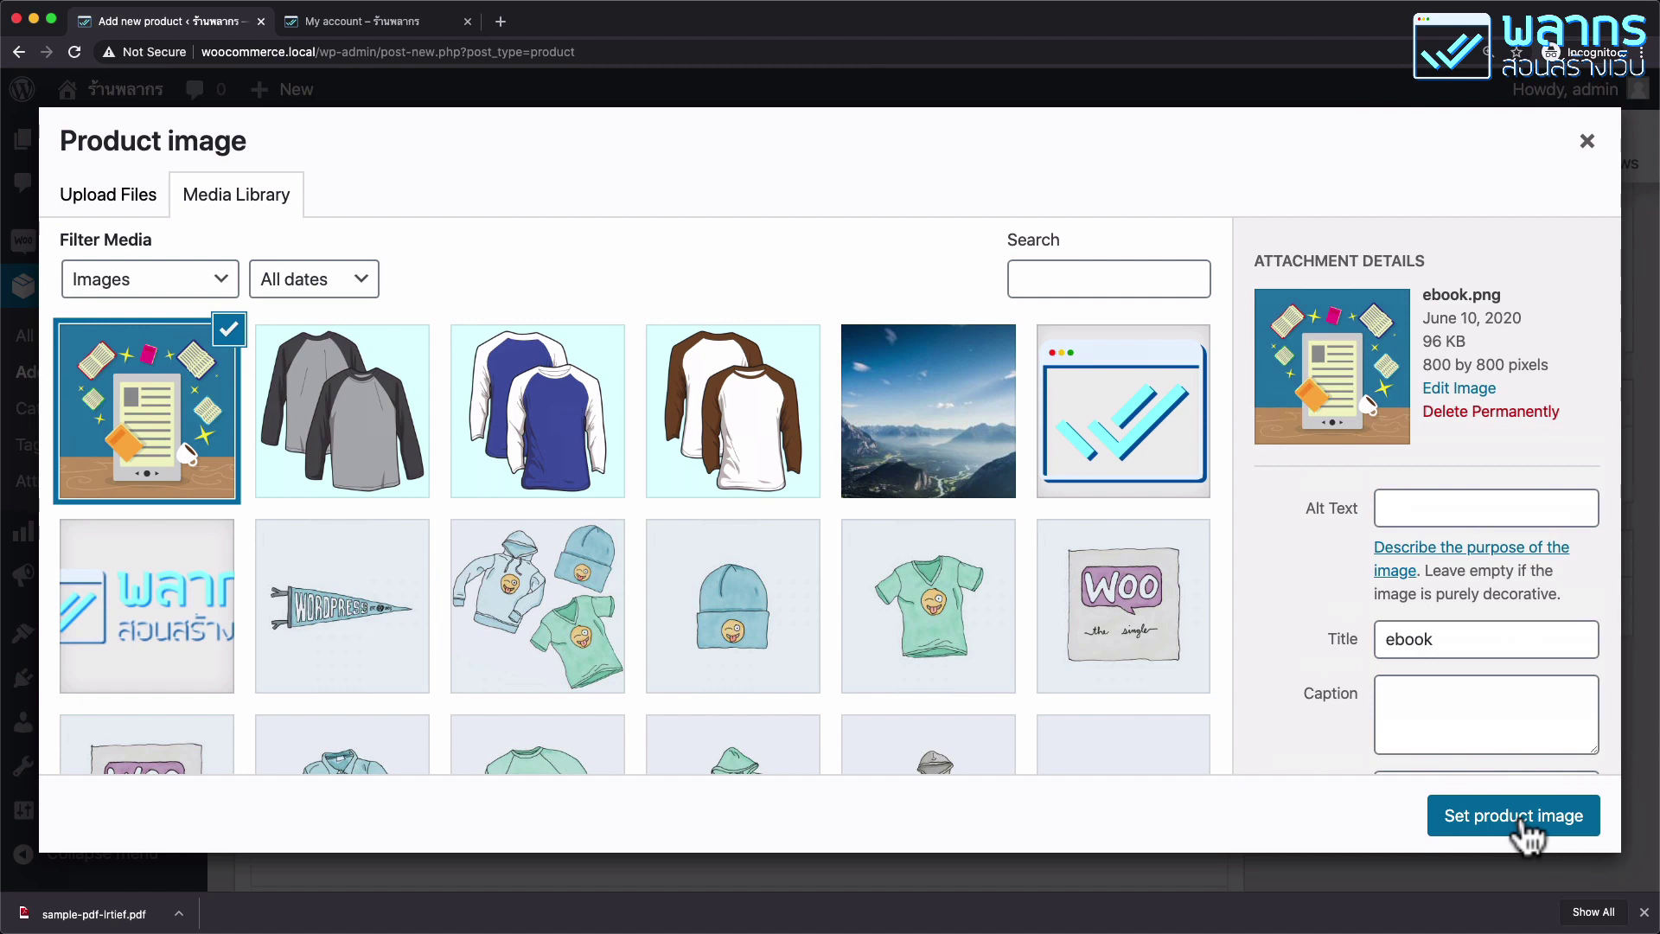
left_click(1525, 826)
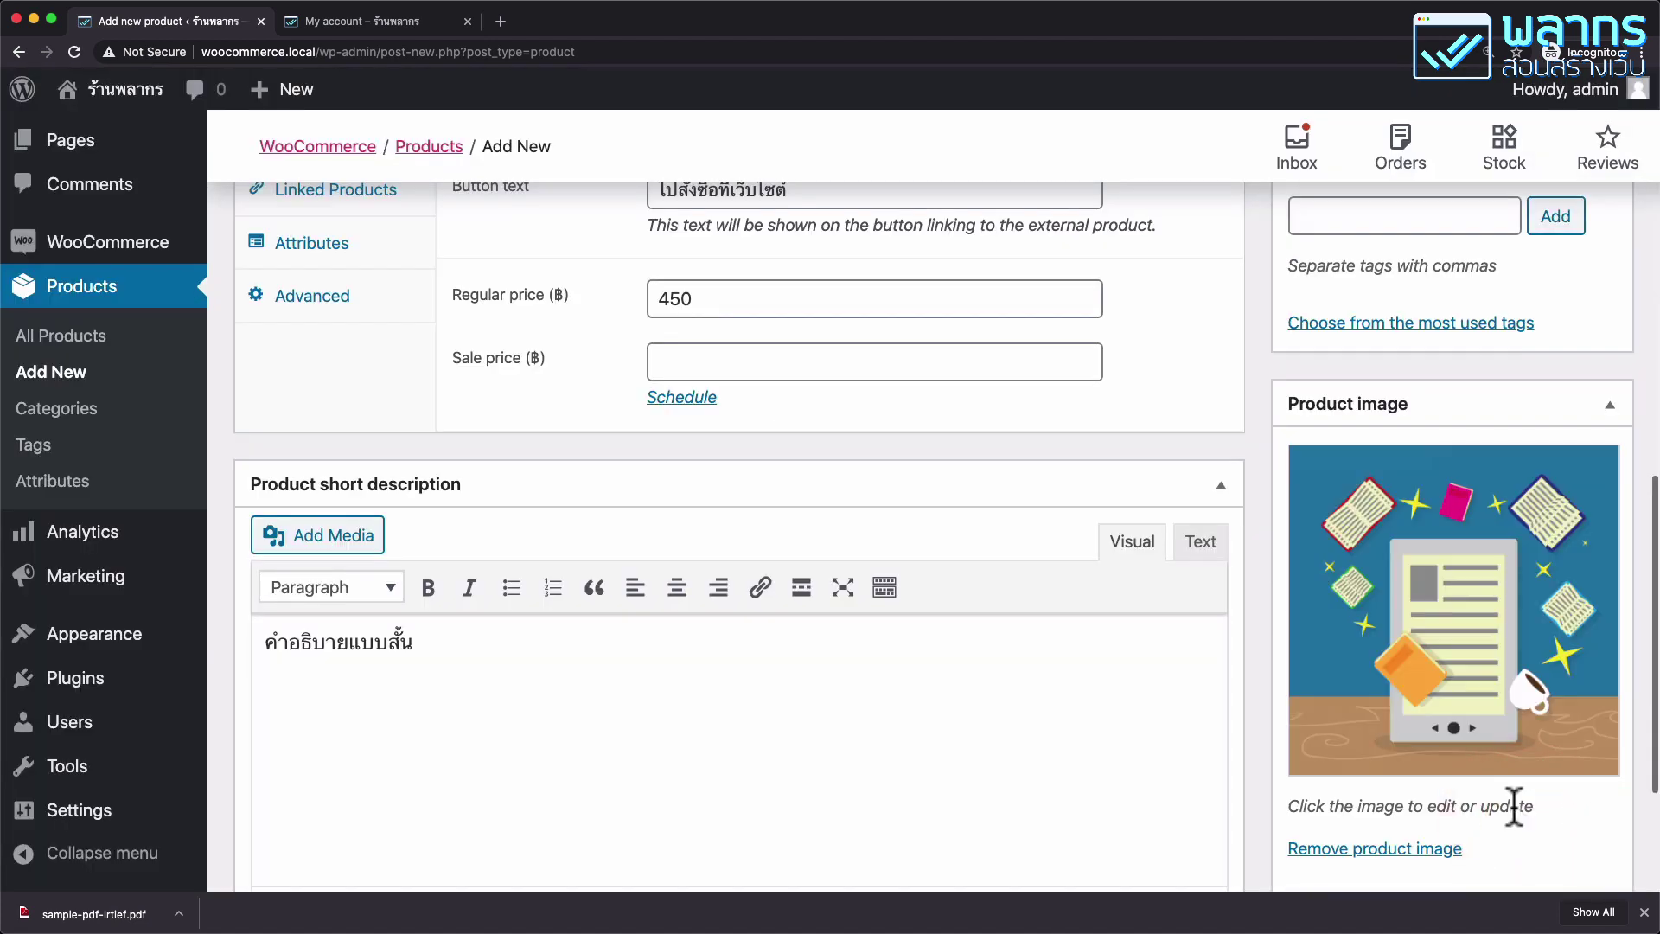
Publish the E-Book product.
scroll(1548, 433, "up", 10)
scroll(1565, 484, "up", 3)
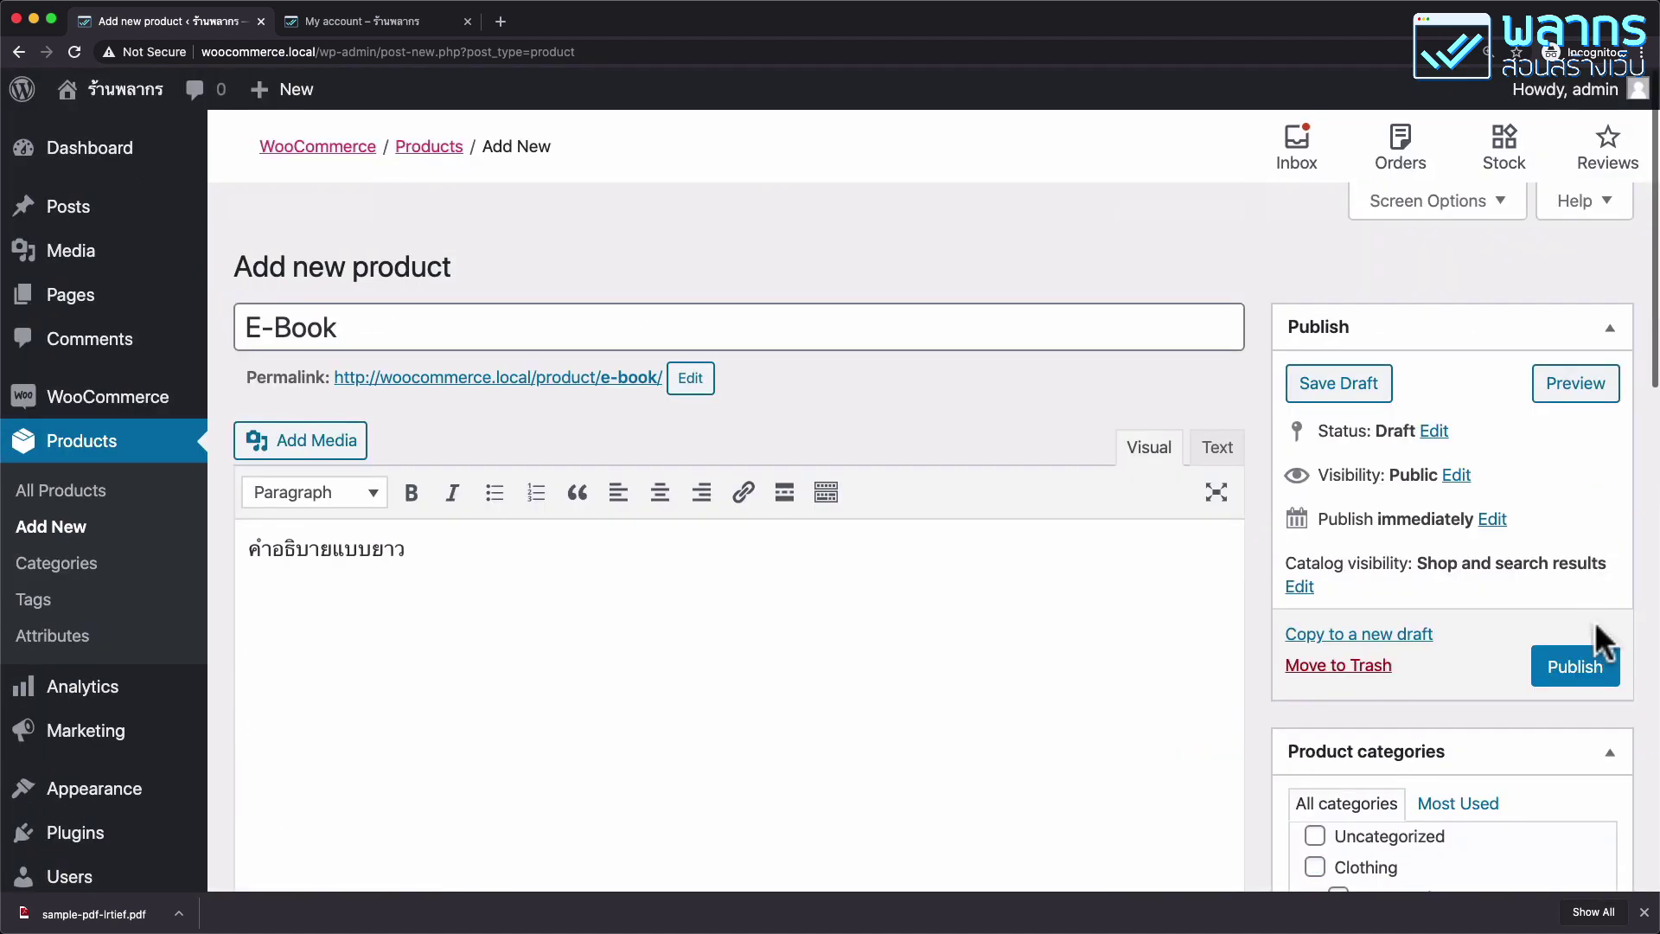
left_click(1582, 674)
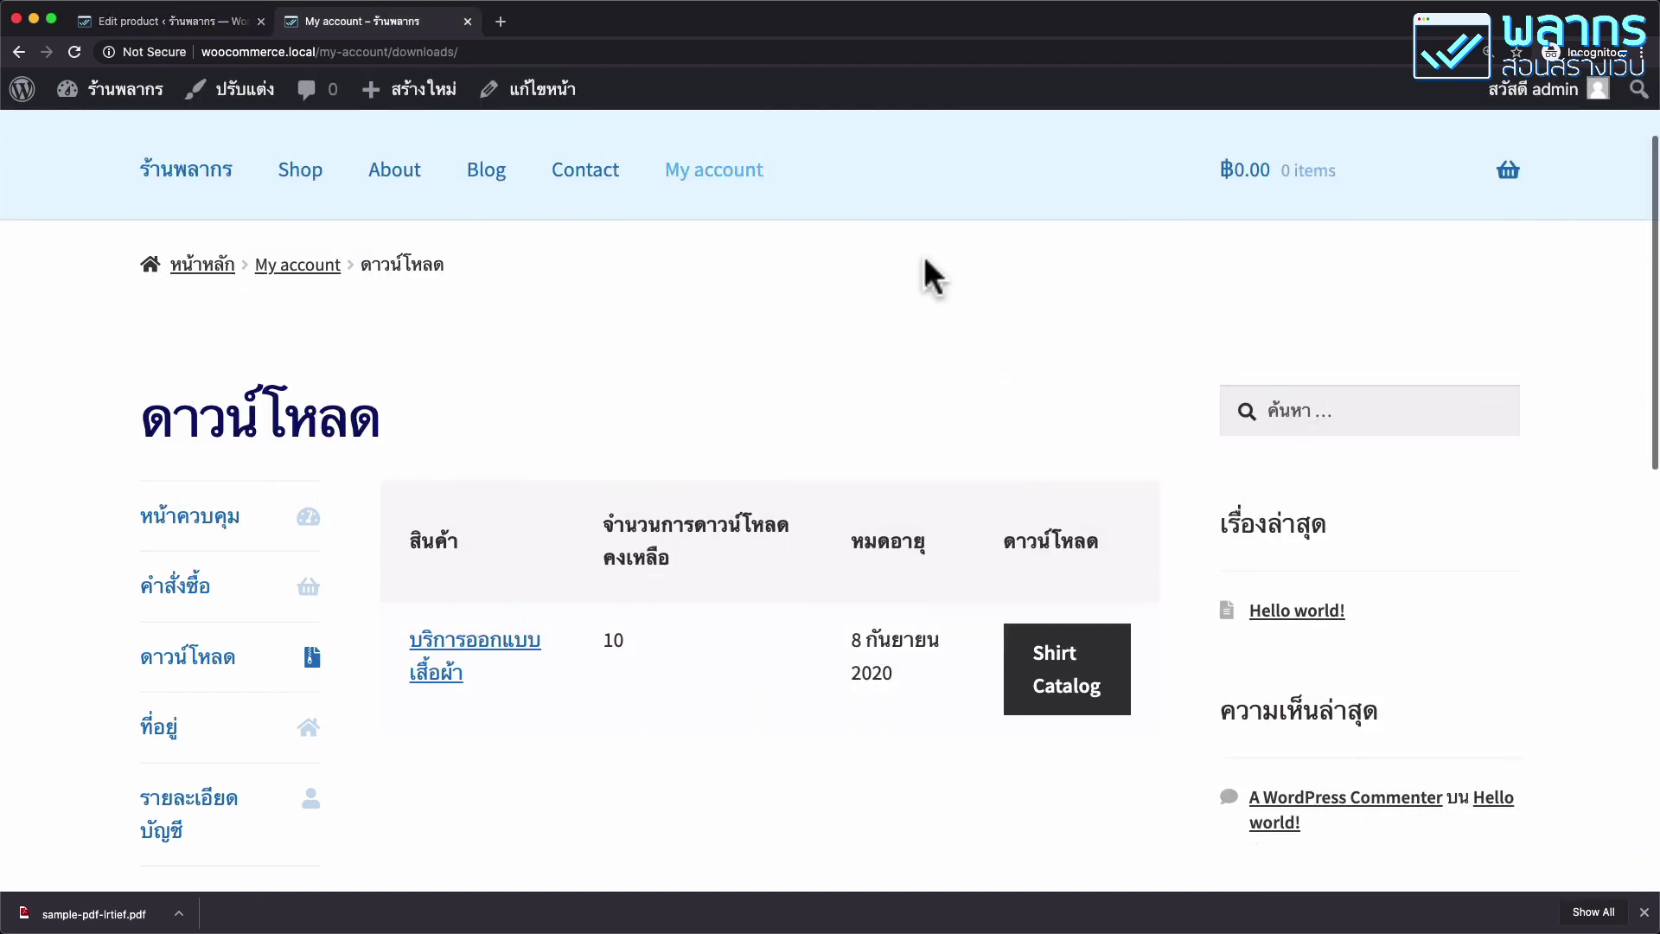
Open the E-Book page from the shop listing and follow its external purchase link.
scroll(923, 256, "up", 1)
scroll(923, 256, "up", 3)
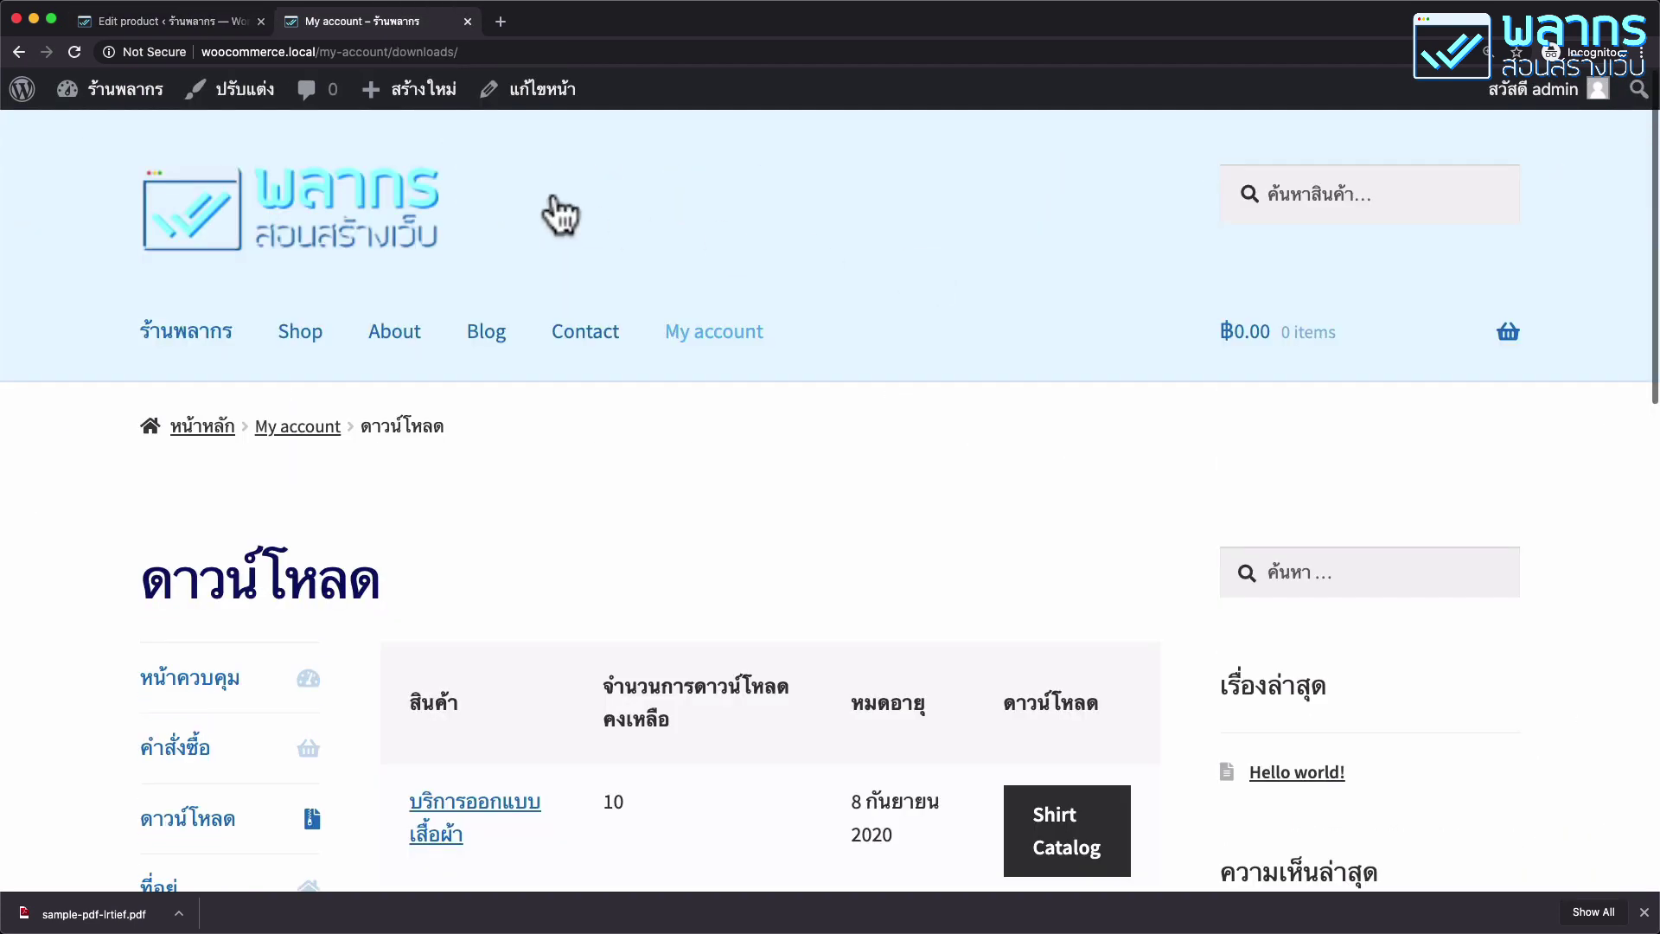
left_click(320, 359)
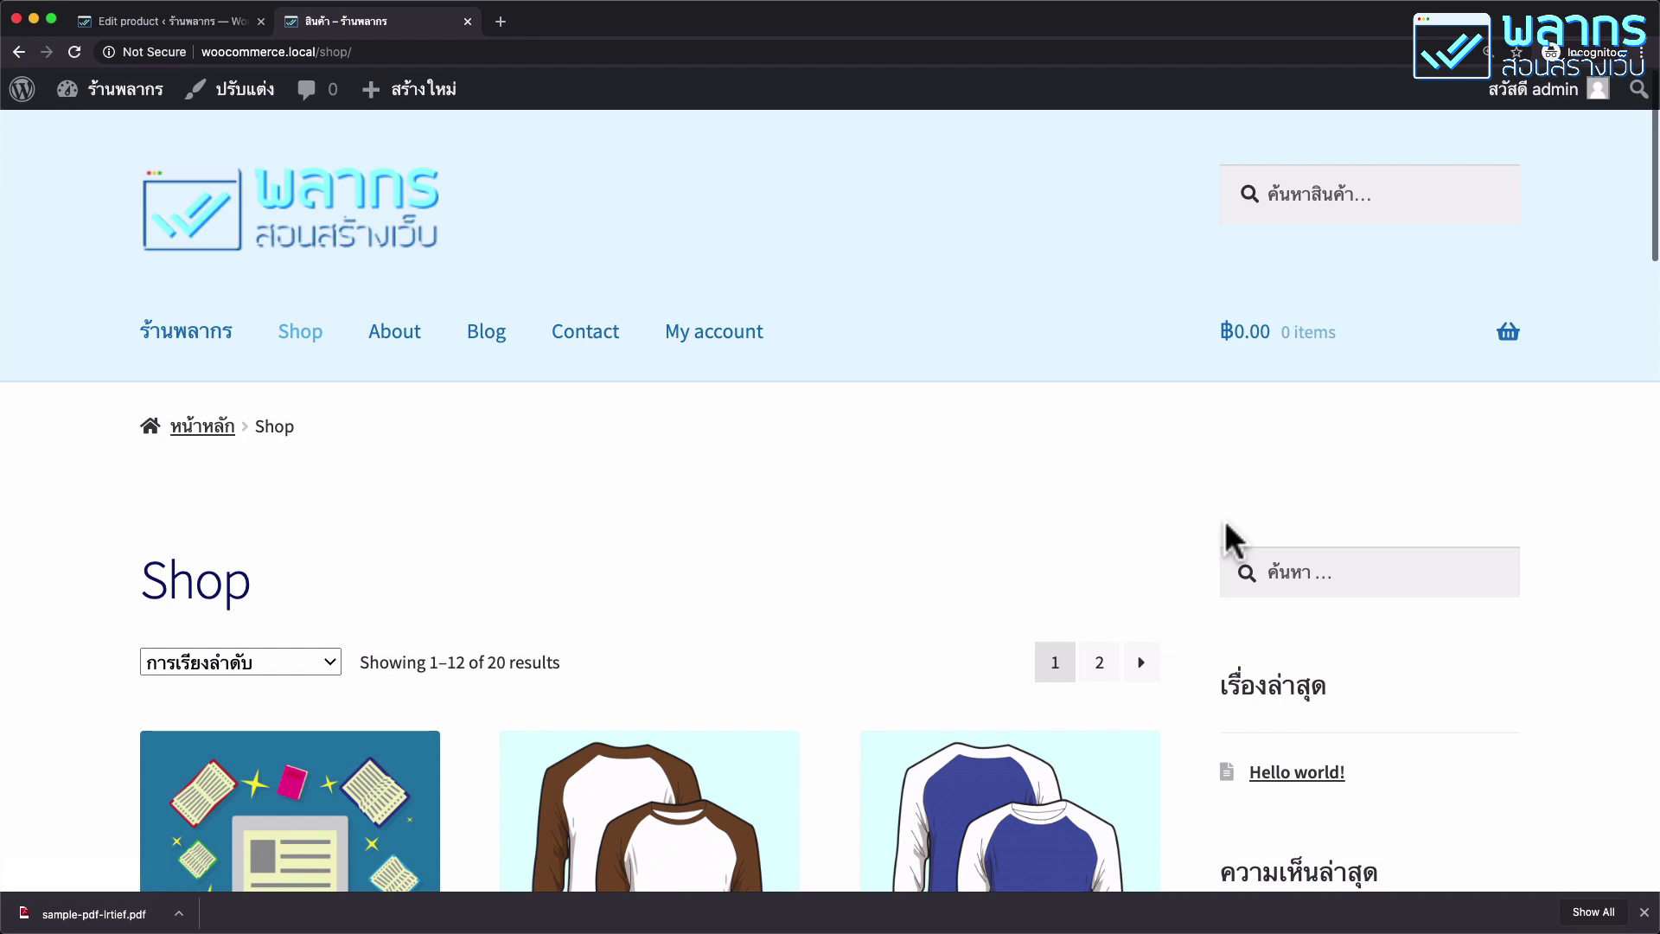
scroll(1226, 522, "down", 5)
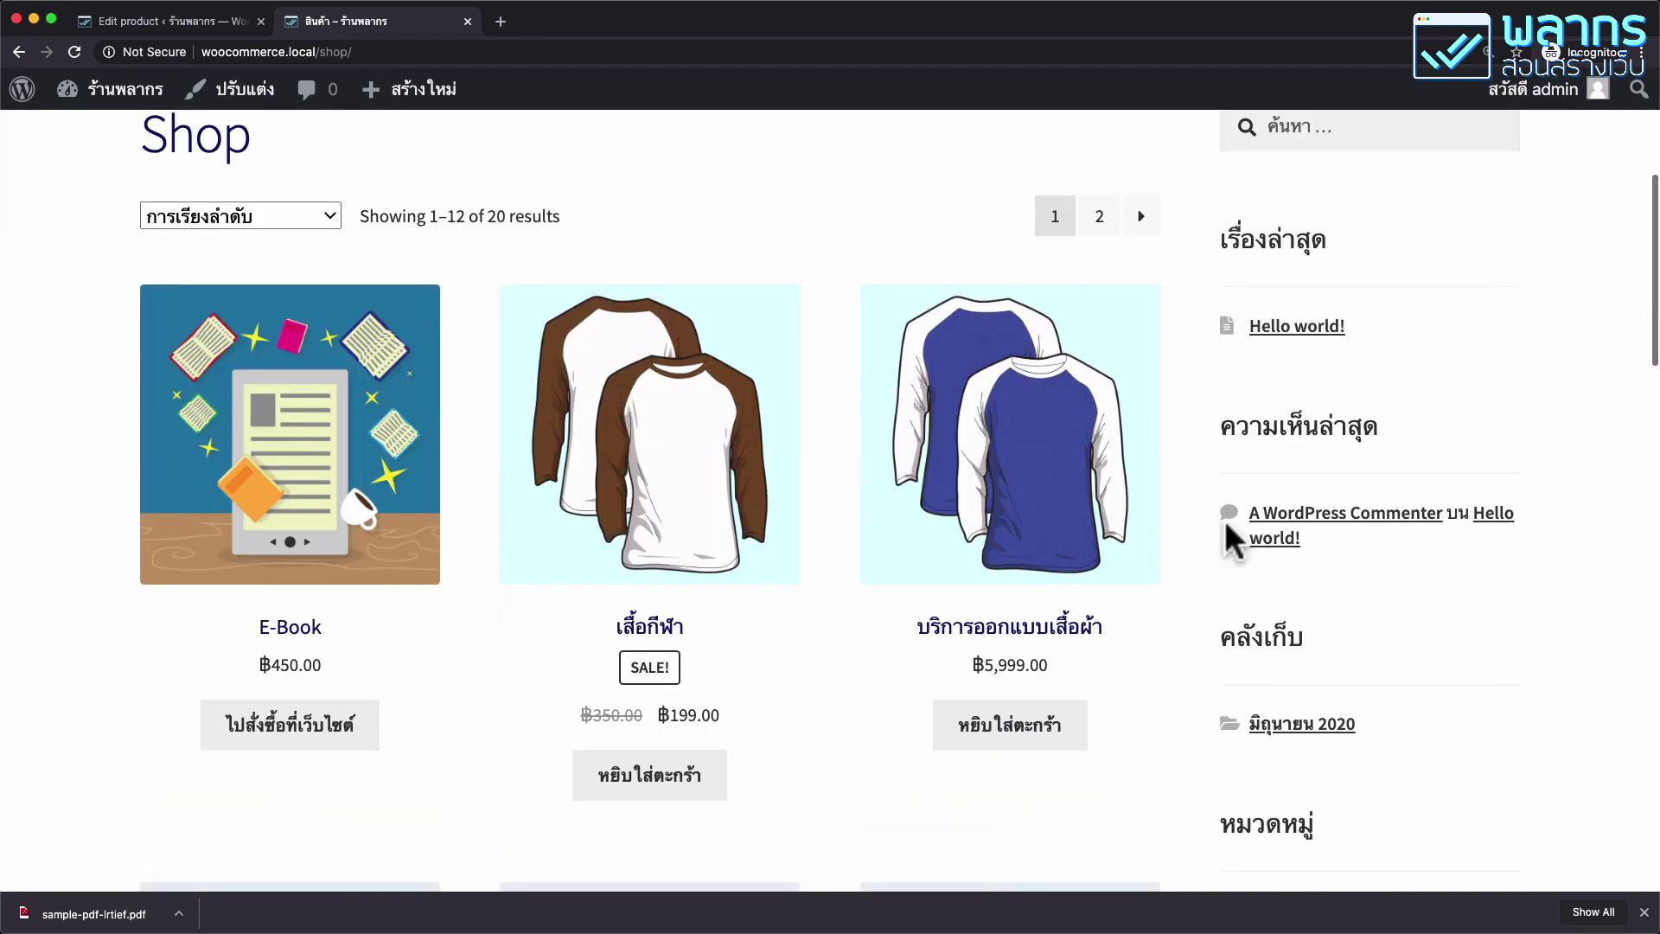
left_click(362, 415)
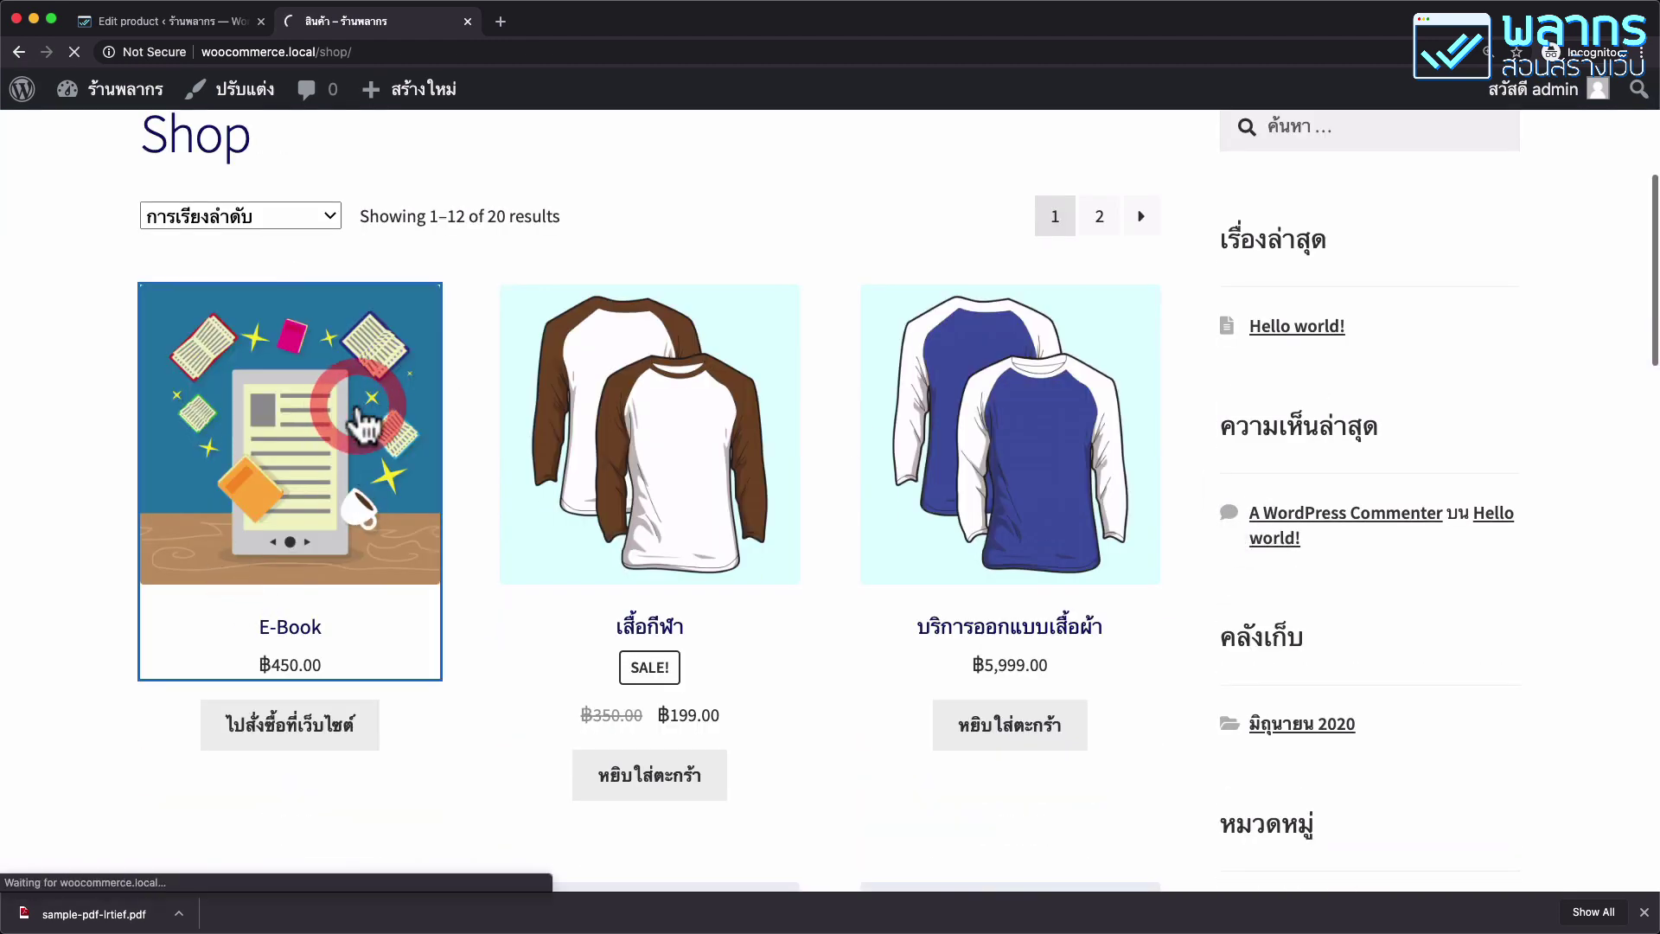
scroll(978, 483, "down", 7)
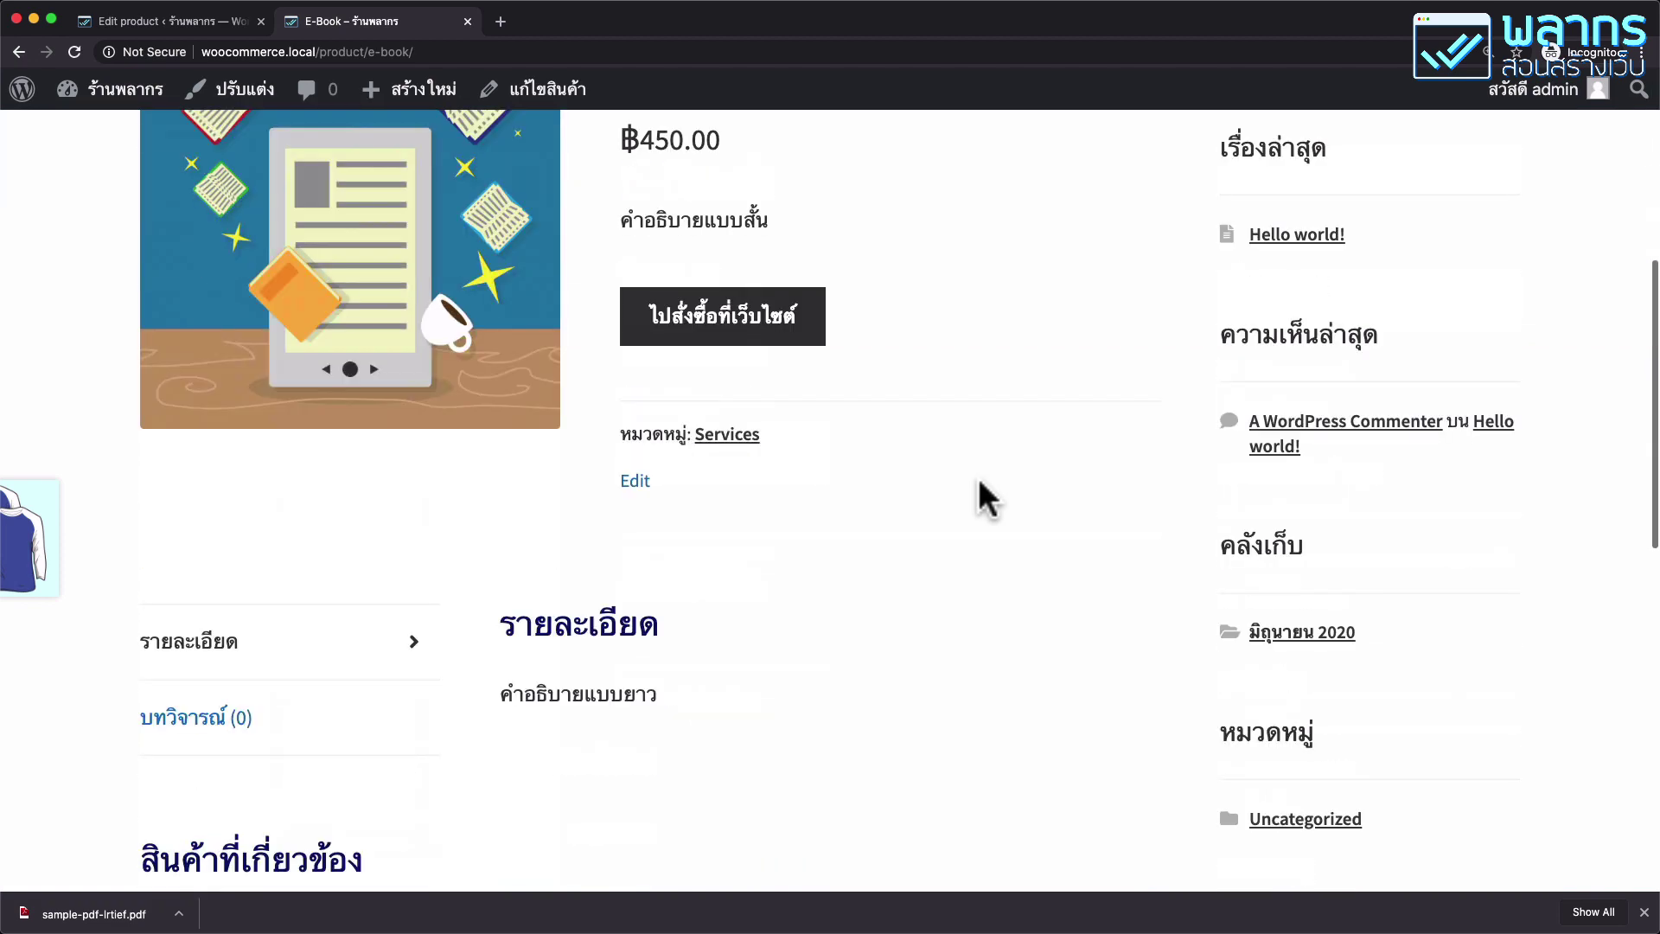
scroll(994, 536, "up", 4)
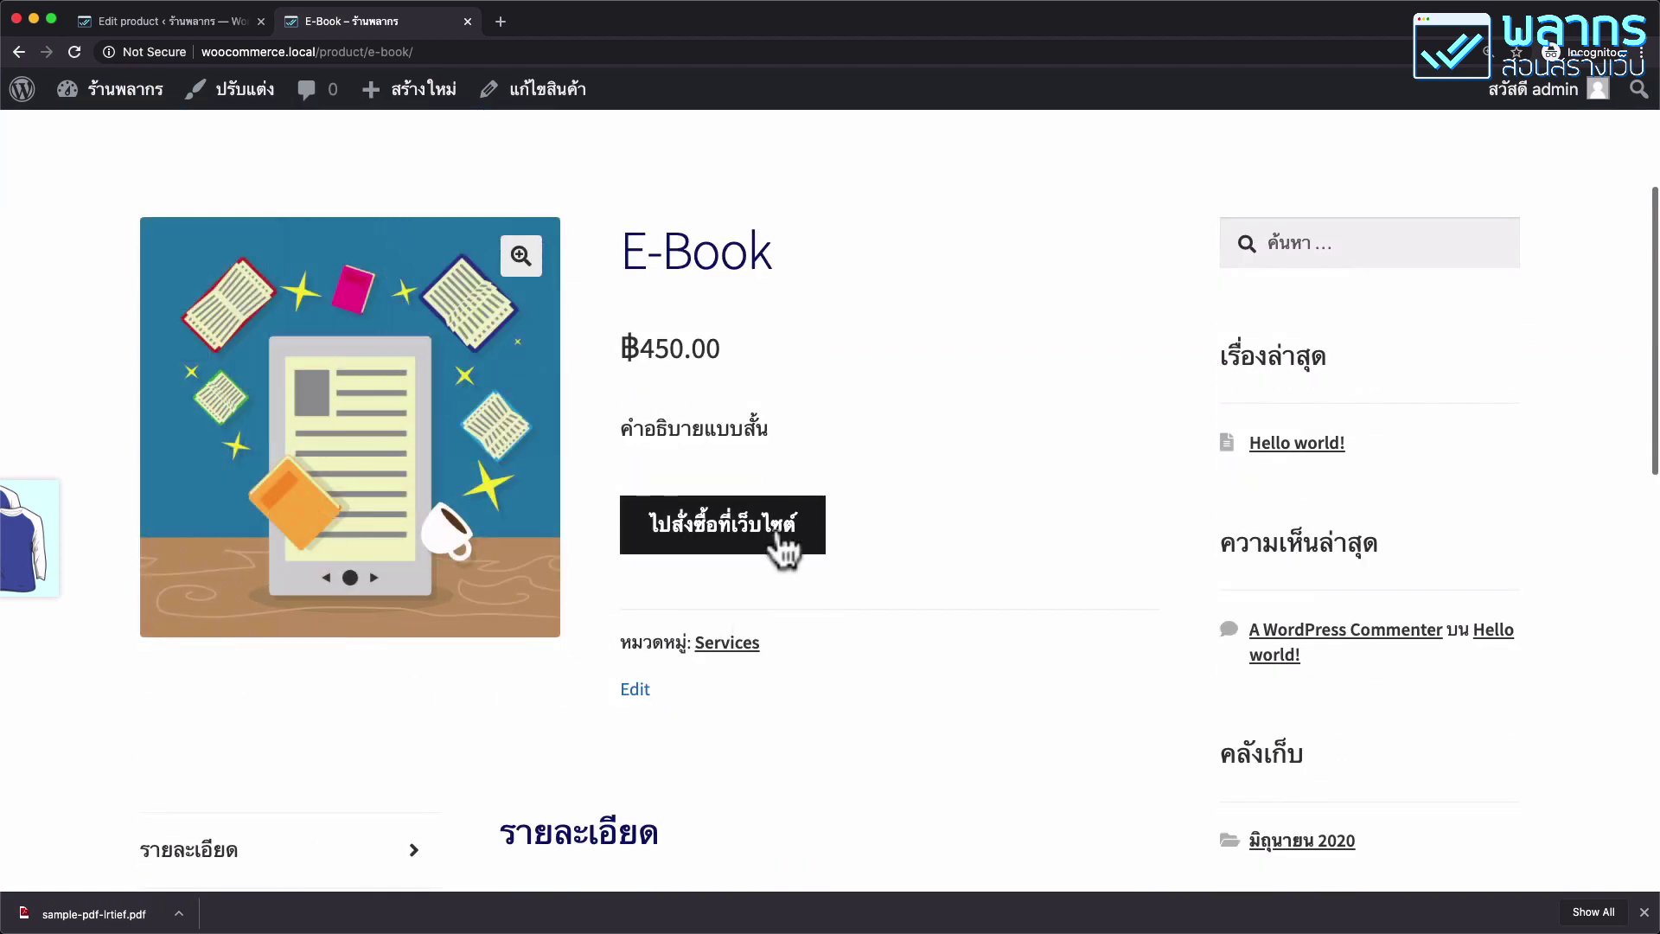
left_click(784, 545)
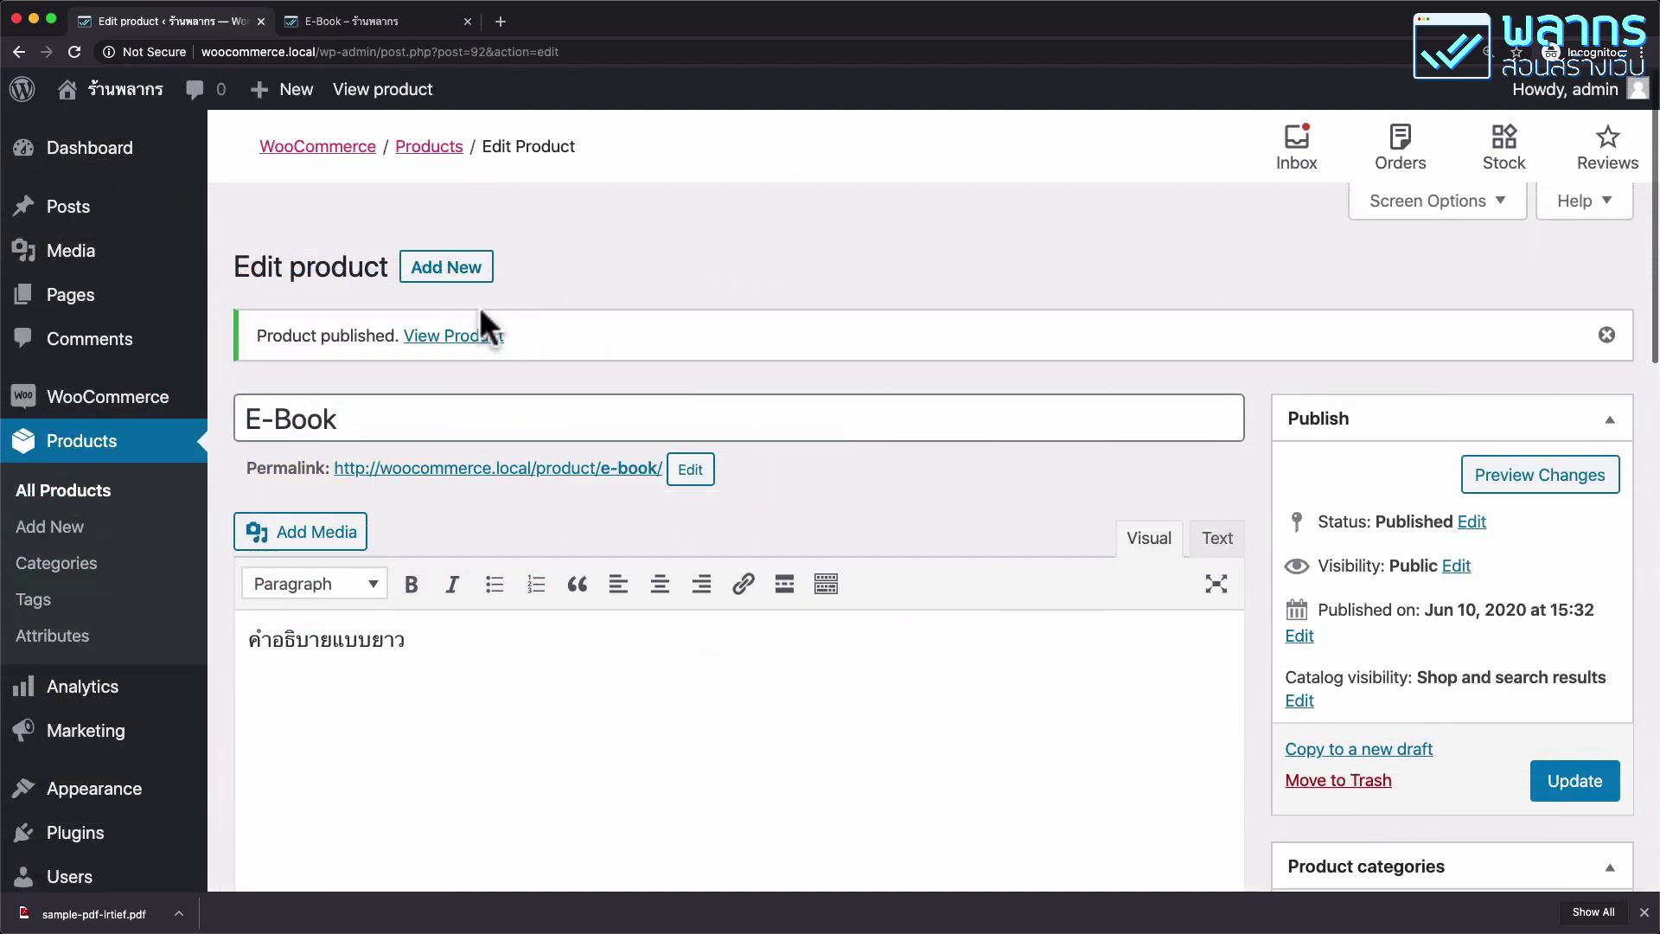
Add a new product named สินค้ารวมมิตร with a long description and a short description.
left_click(461, 275)
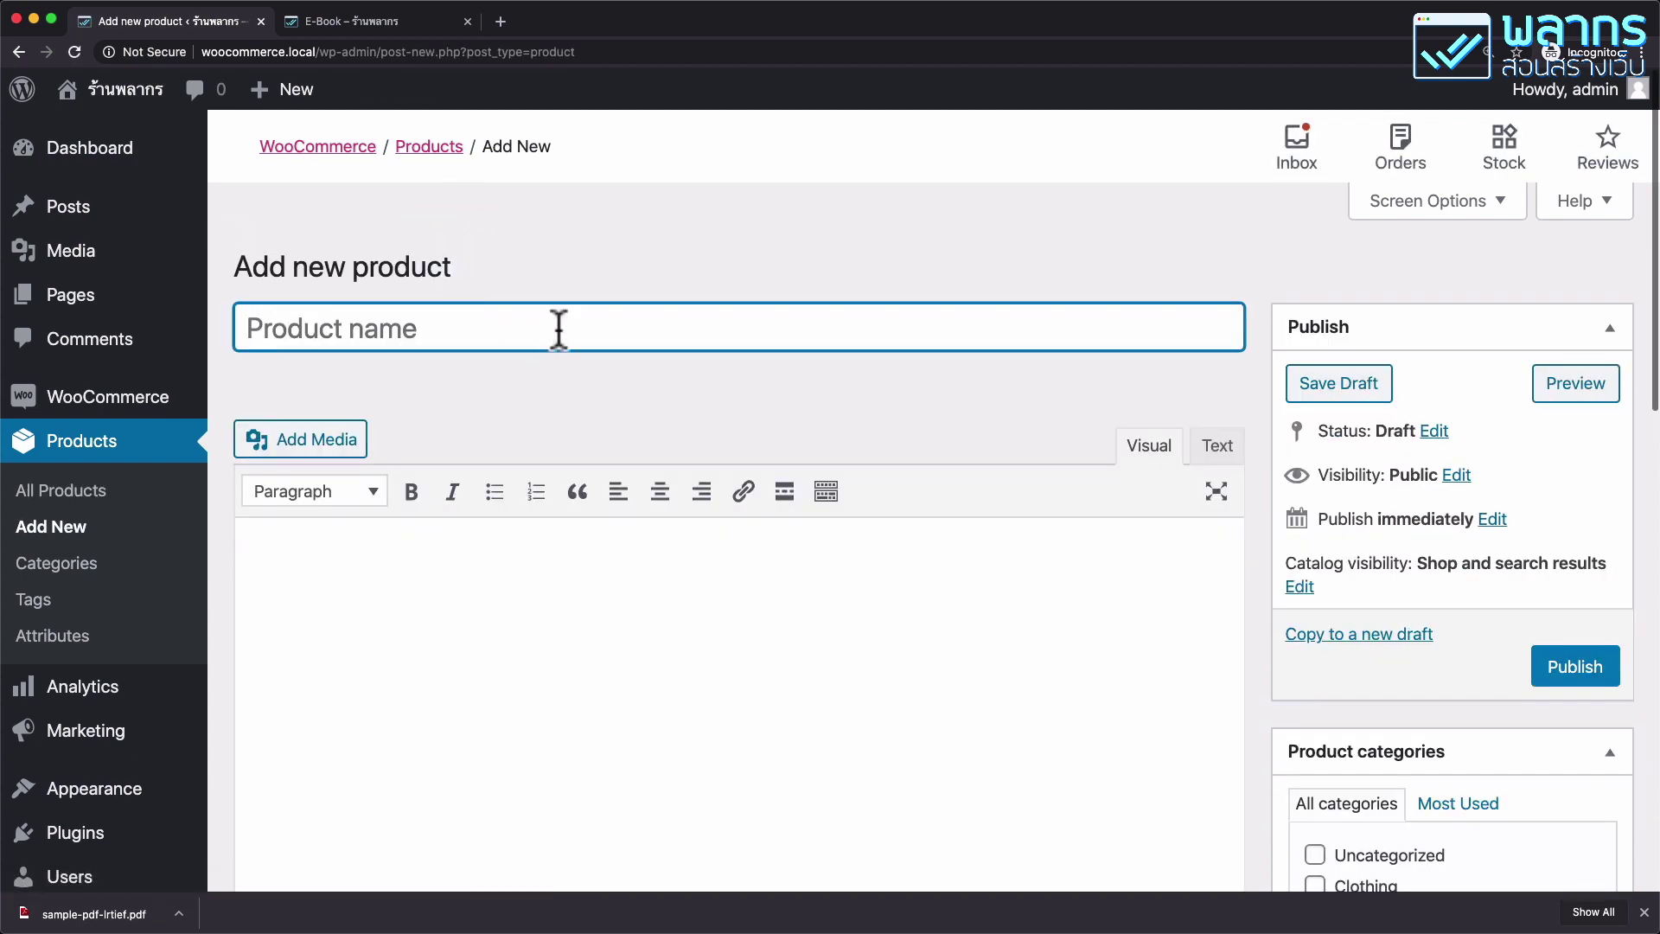
left_click(556, 326)
type("lb")
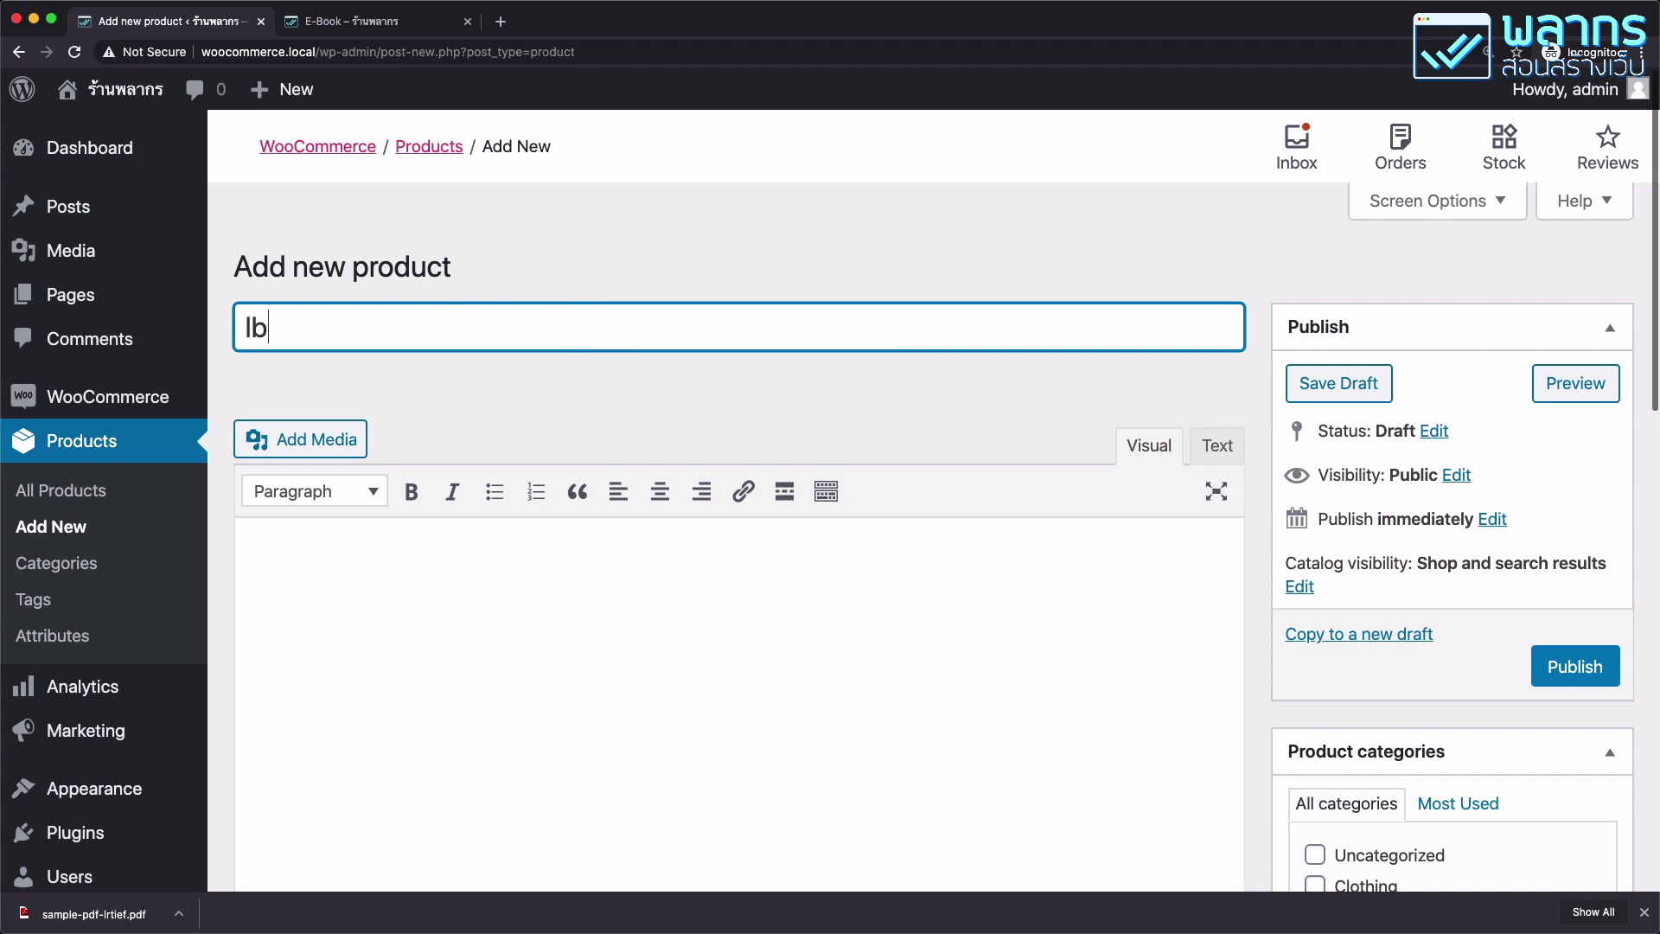
type("สินค้ารวมมิตร")
scroll(518, 432, "down", 2)
left_click(504, 523)
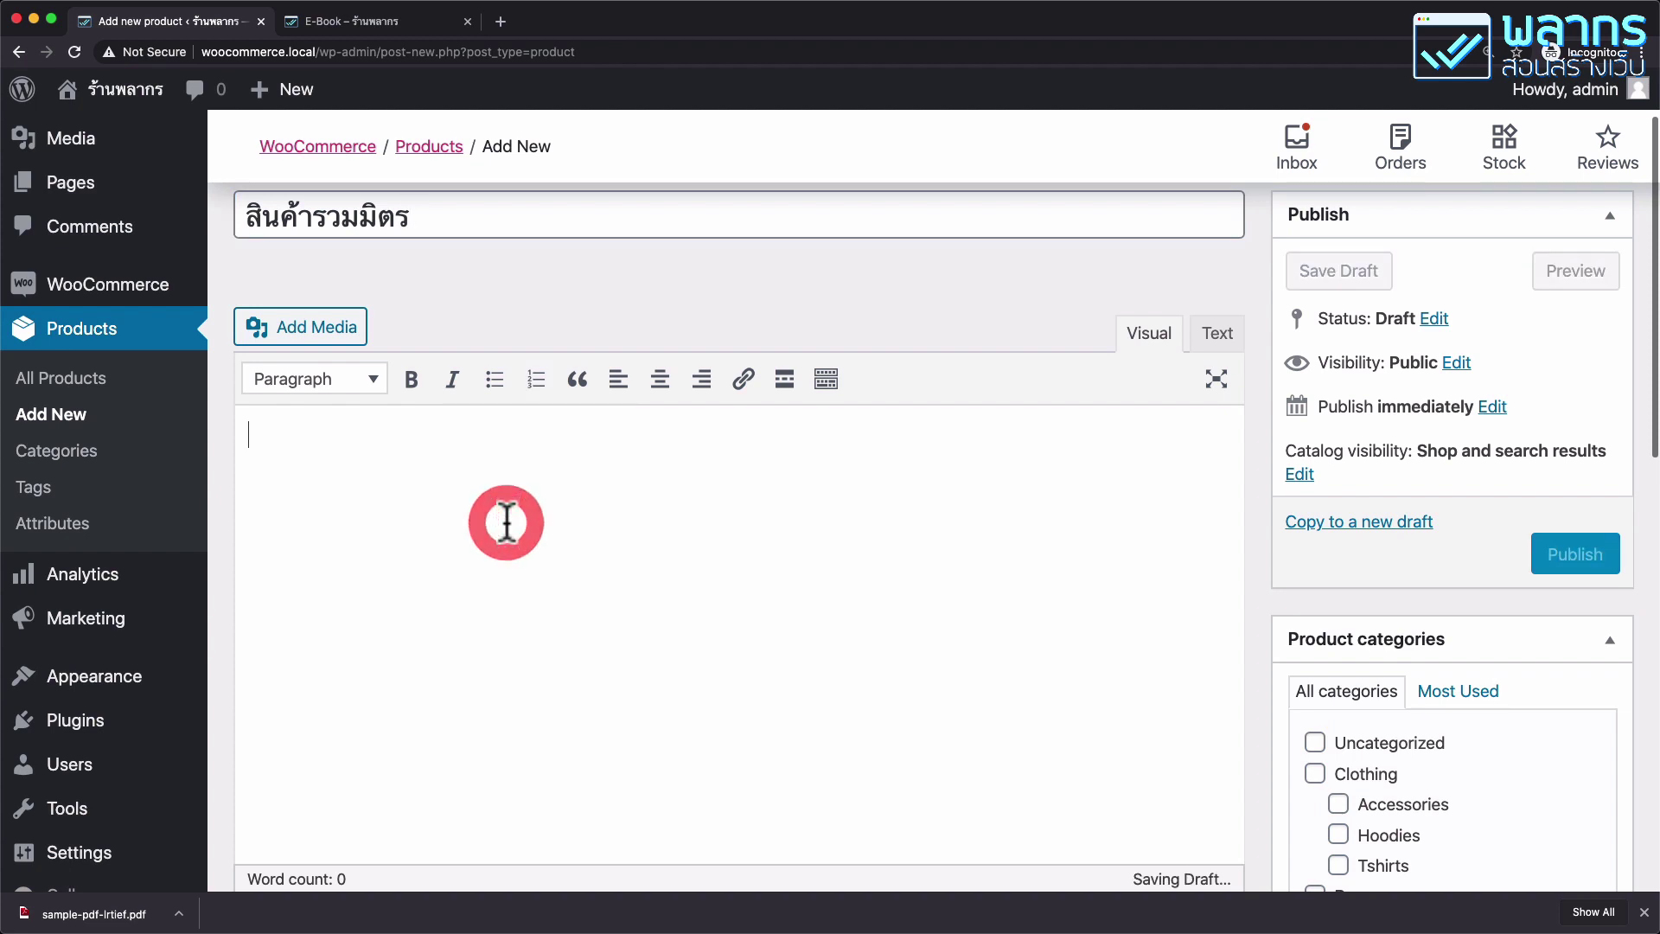
type("คำอธิบายแบบยาว")
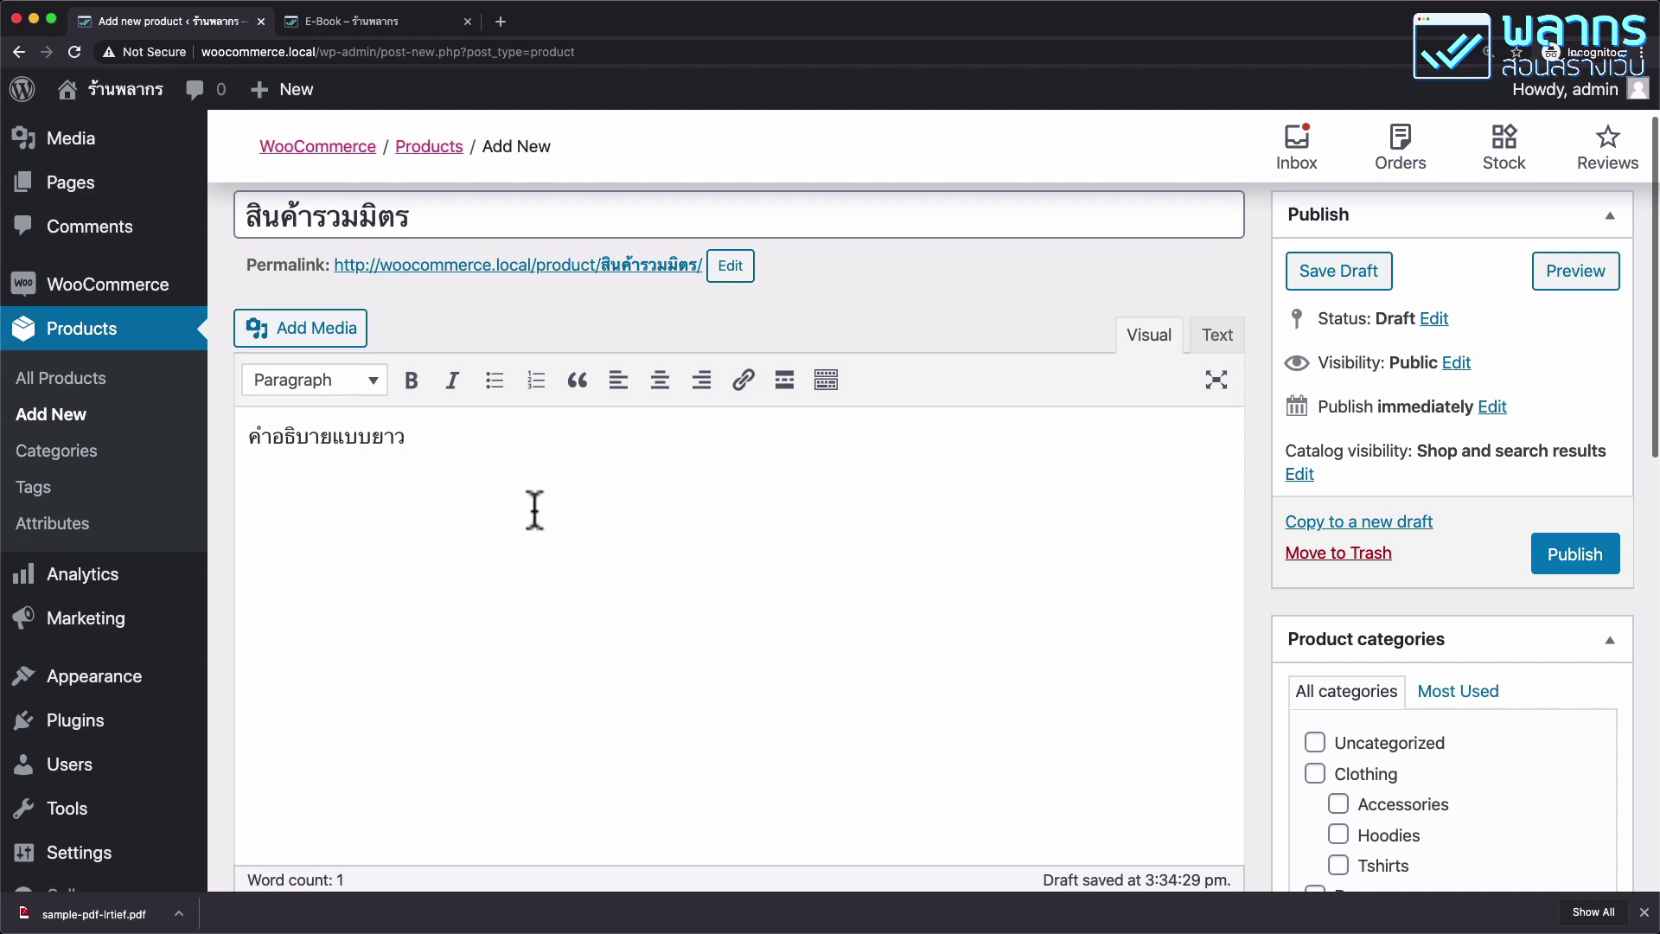
scroll(541, 418, "down", 15)
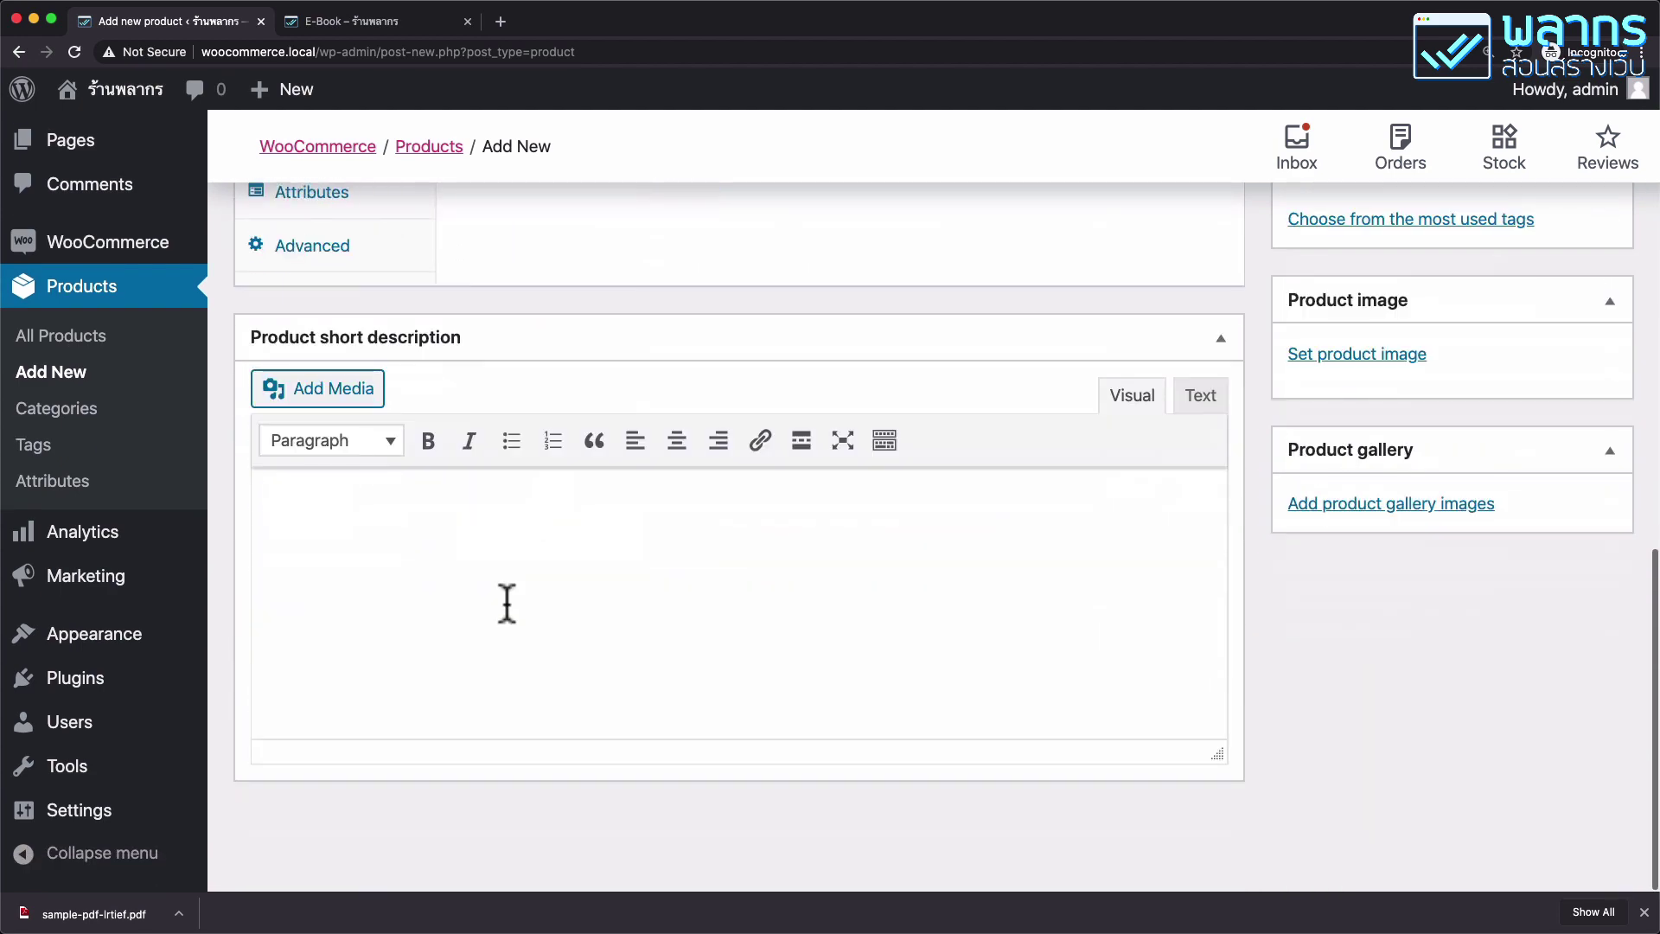
left_click(506, 603)
type("ค่าอธิบายแบบสั้น")
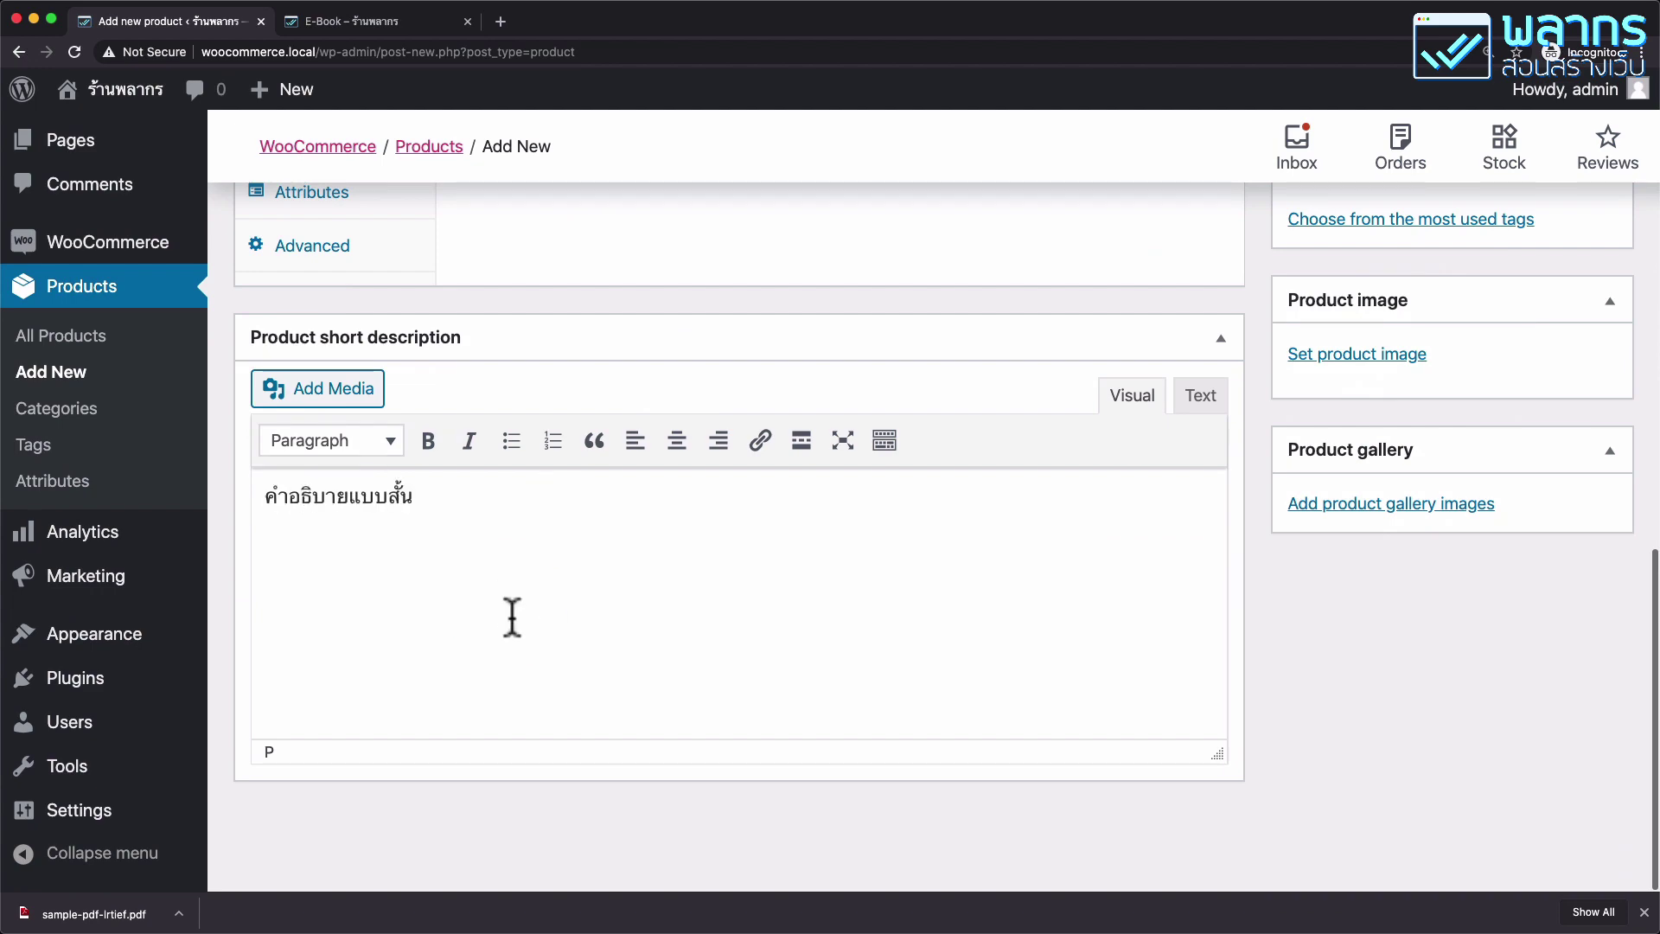
scroll(511, 619, "up", 10)
scroll(511, 619, "down", 4)
scroll(519, 638, "down", 1)
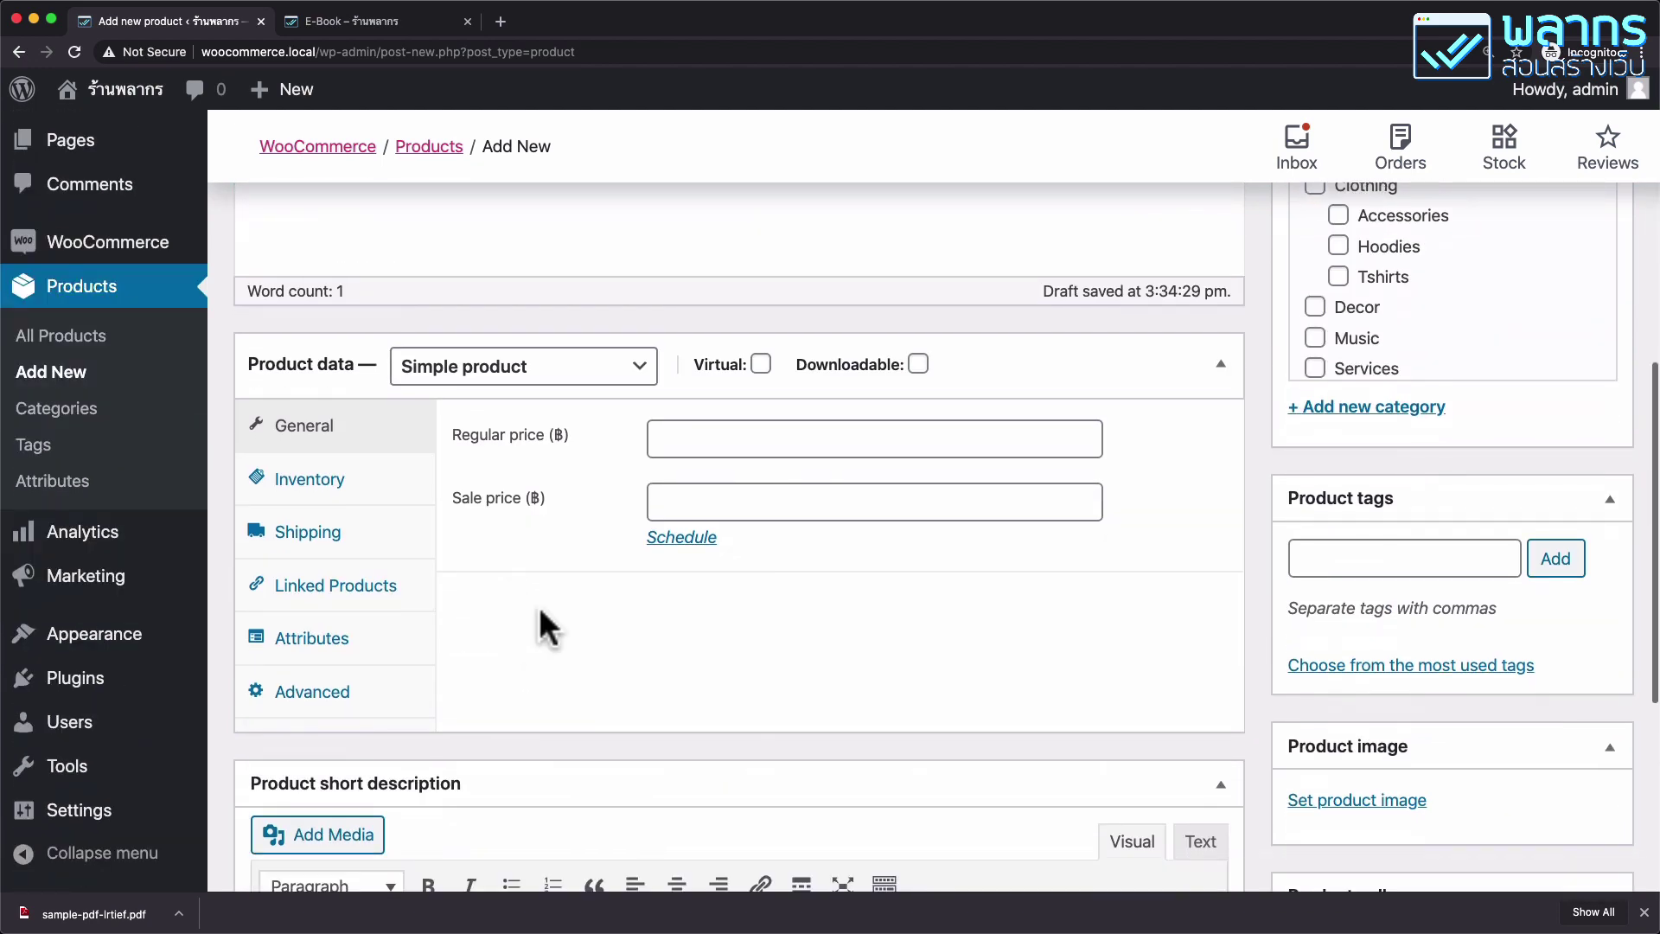
Change the product data type to Grouped product.
left_click(605, 380)
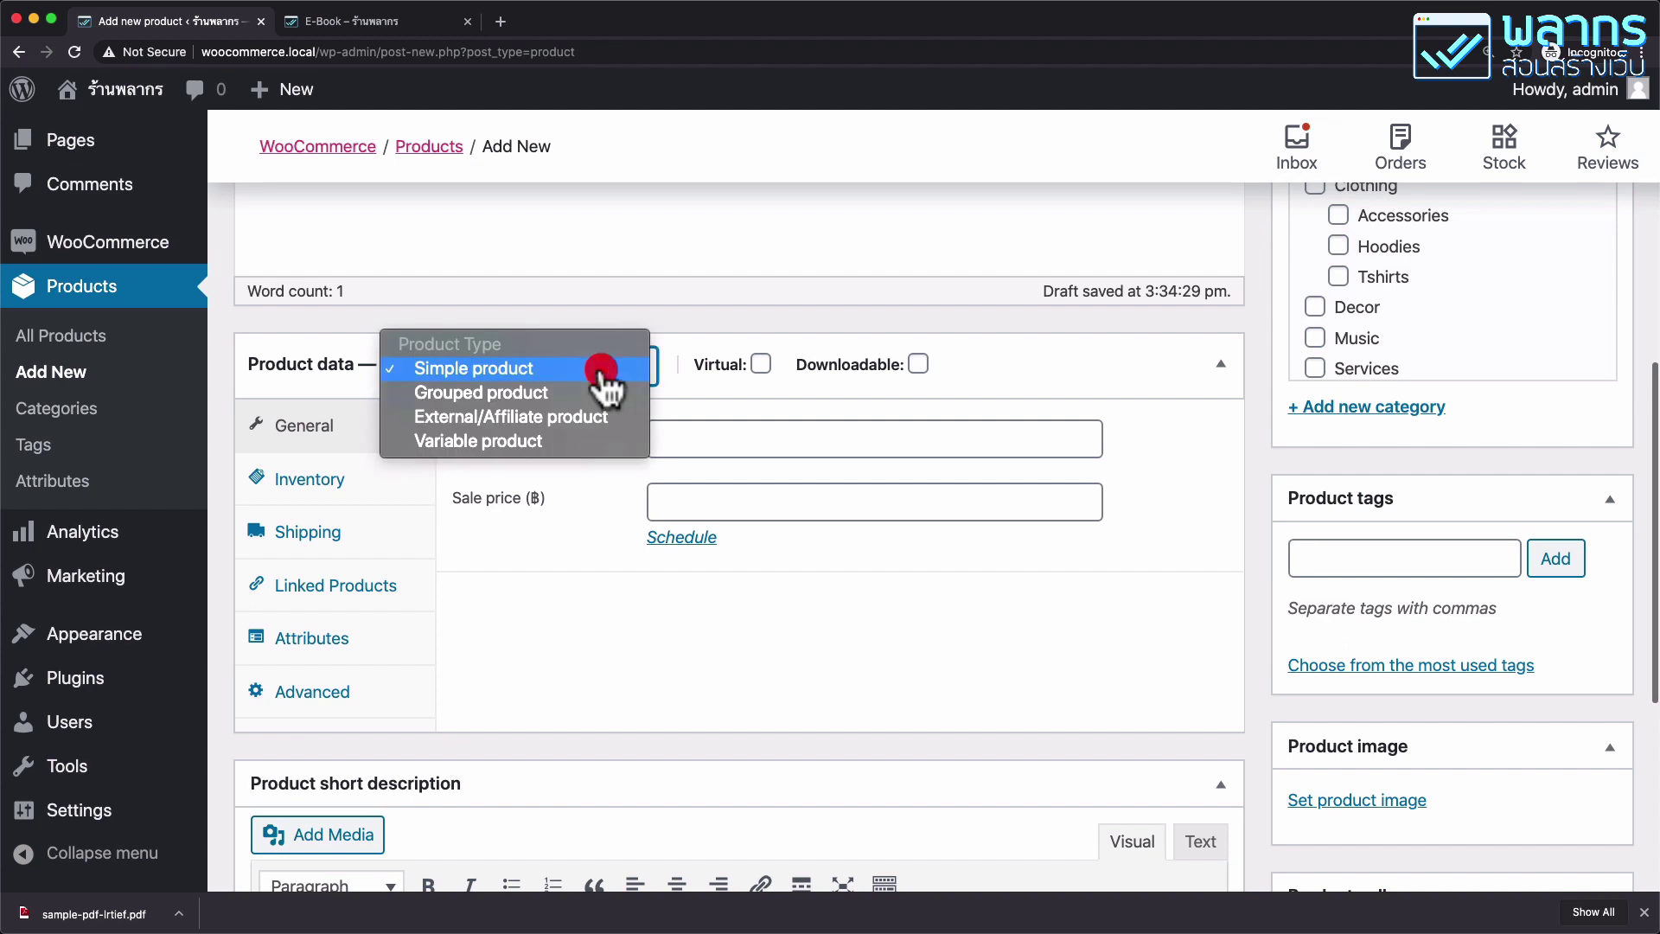
left_click(603, 404)
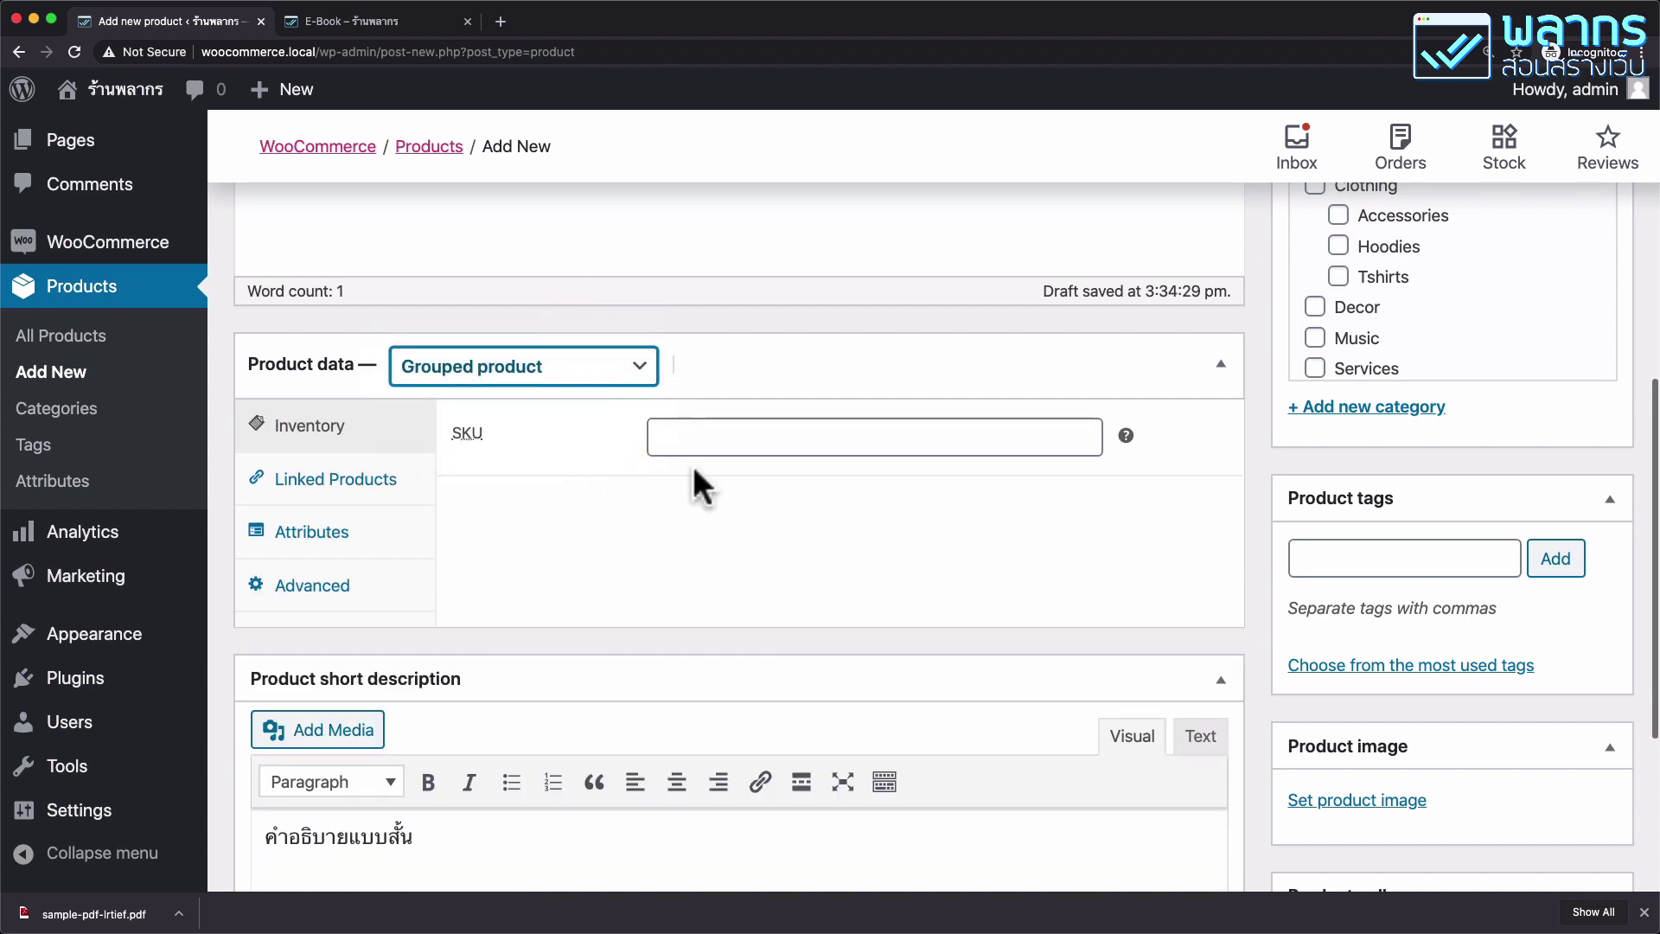
left_click(724, 432)
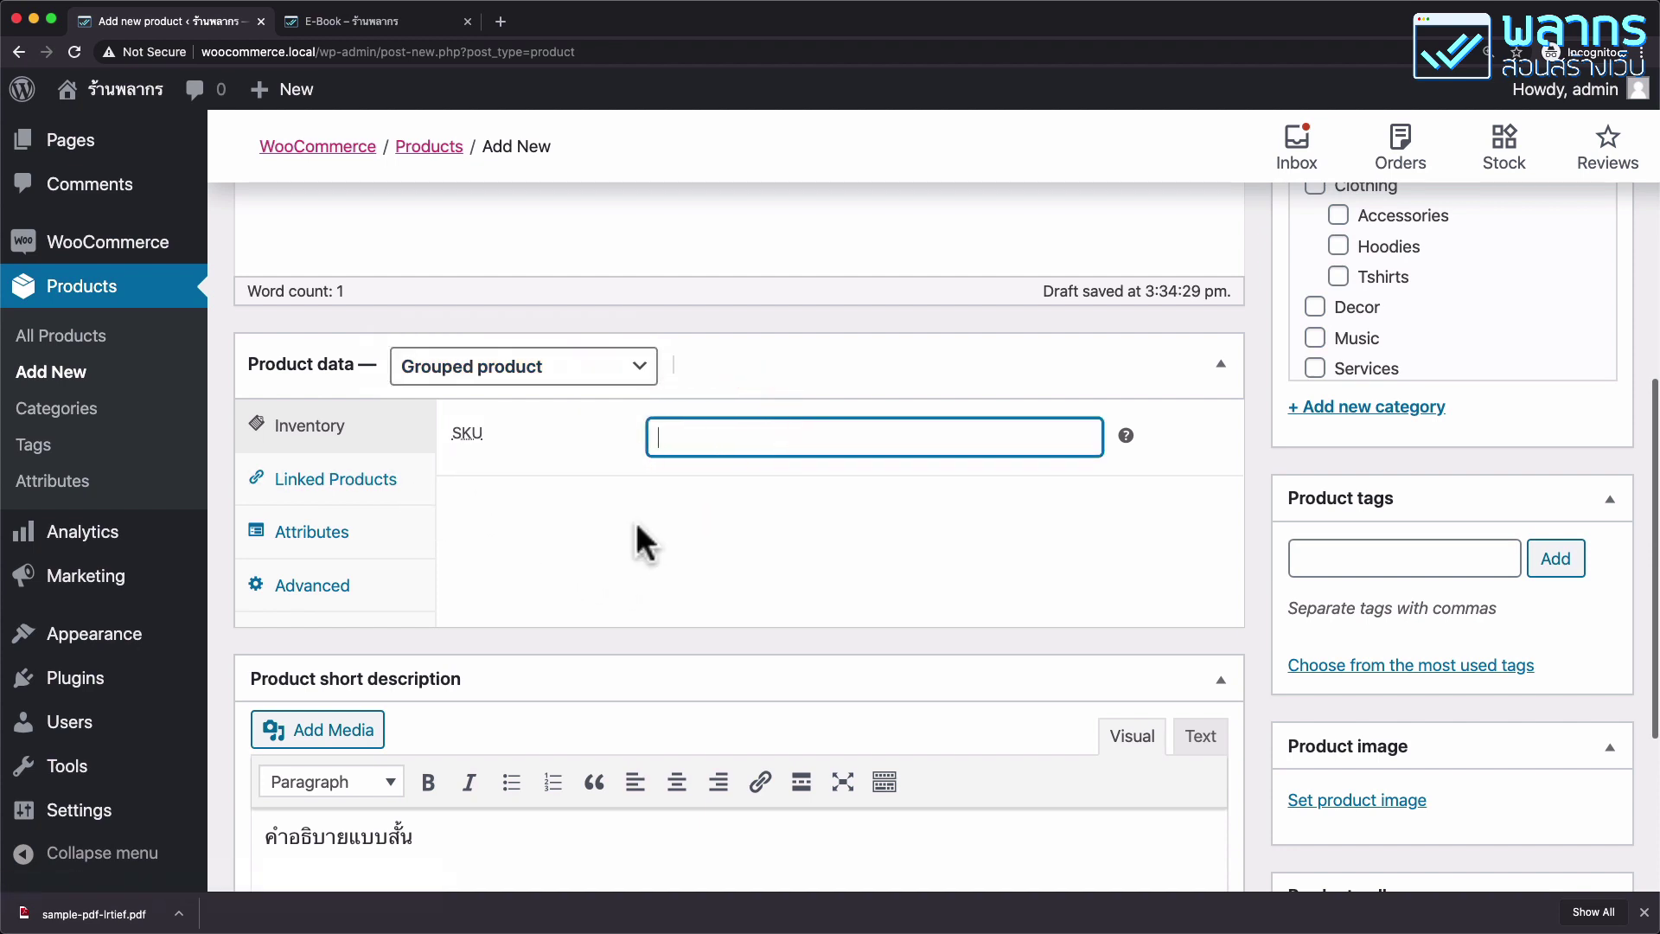
scroll(635, 522, "down", 5)
In Linked Products, add เสื้อกีฬา (SPORT-001) to the grouped products.
scroll(638, 525, "up", 10)
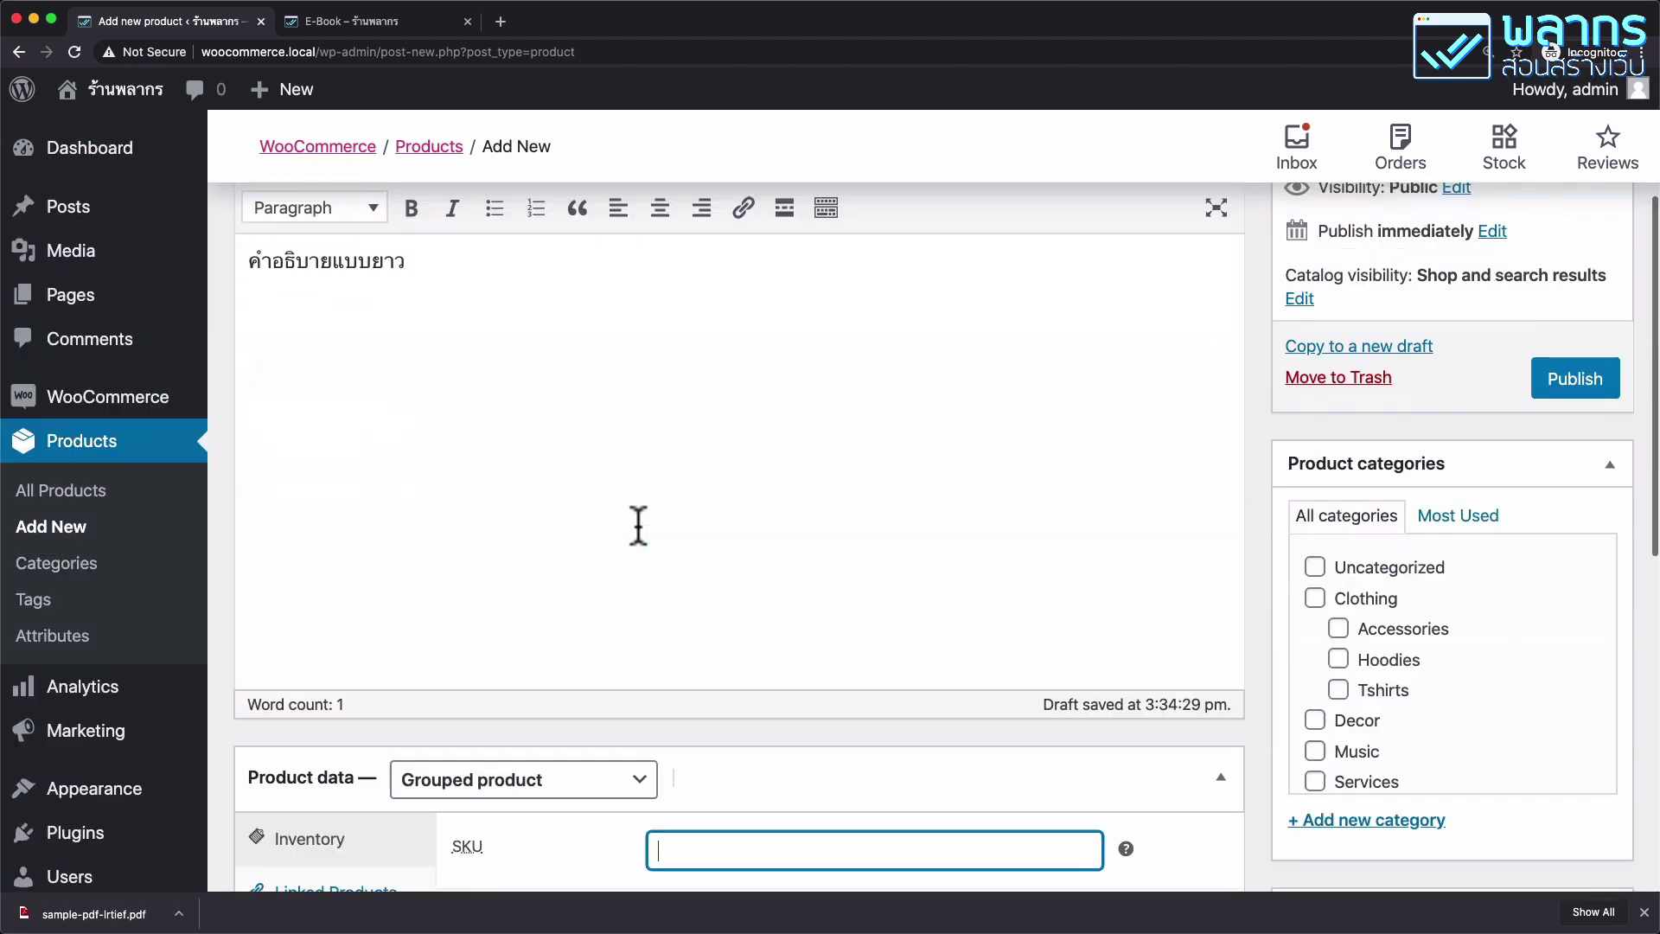
scroll(638, 525, "down", 1)
scroll(638, 526, "down", 4)
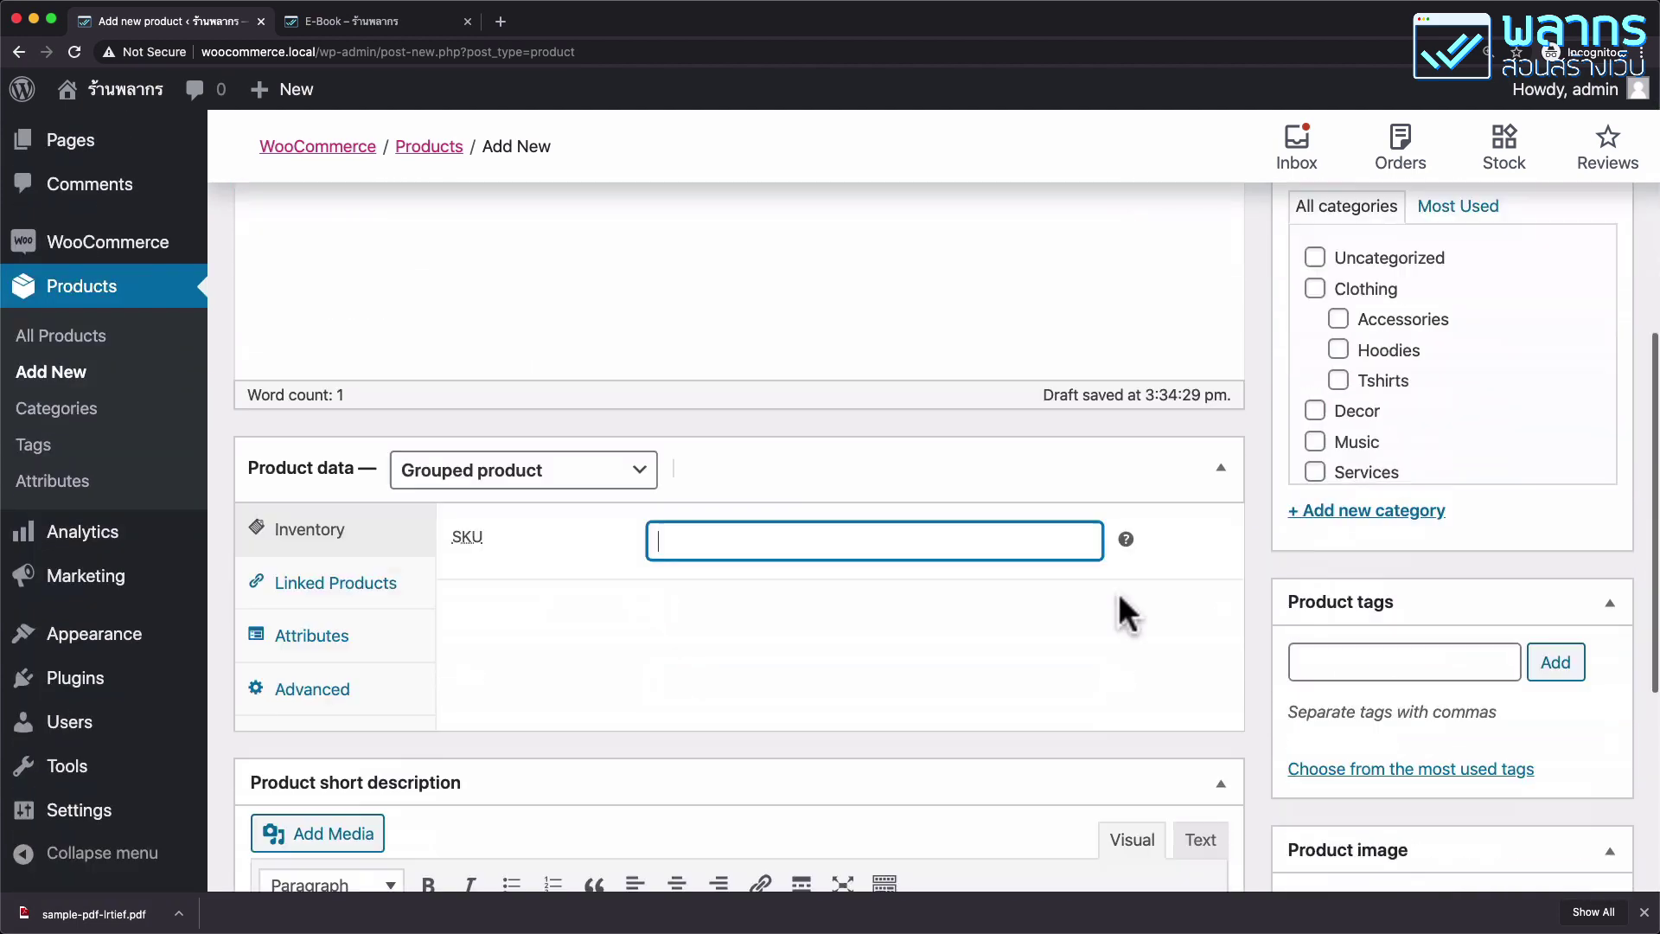
scroll(1118, 593, "down", 4)
left_click(387, 443)
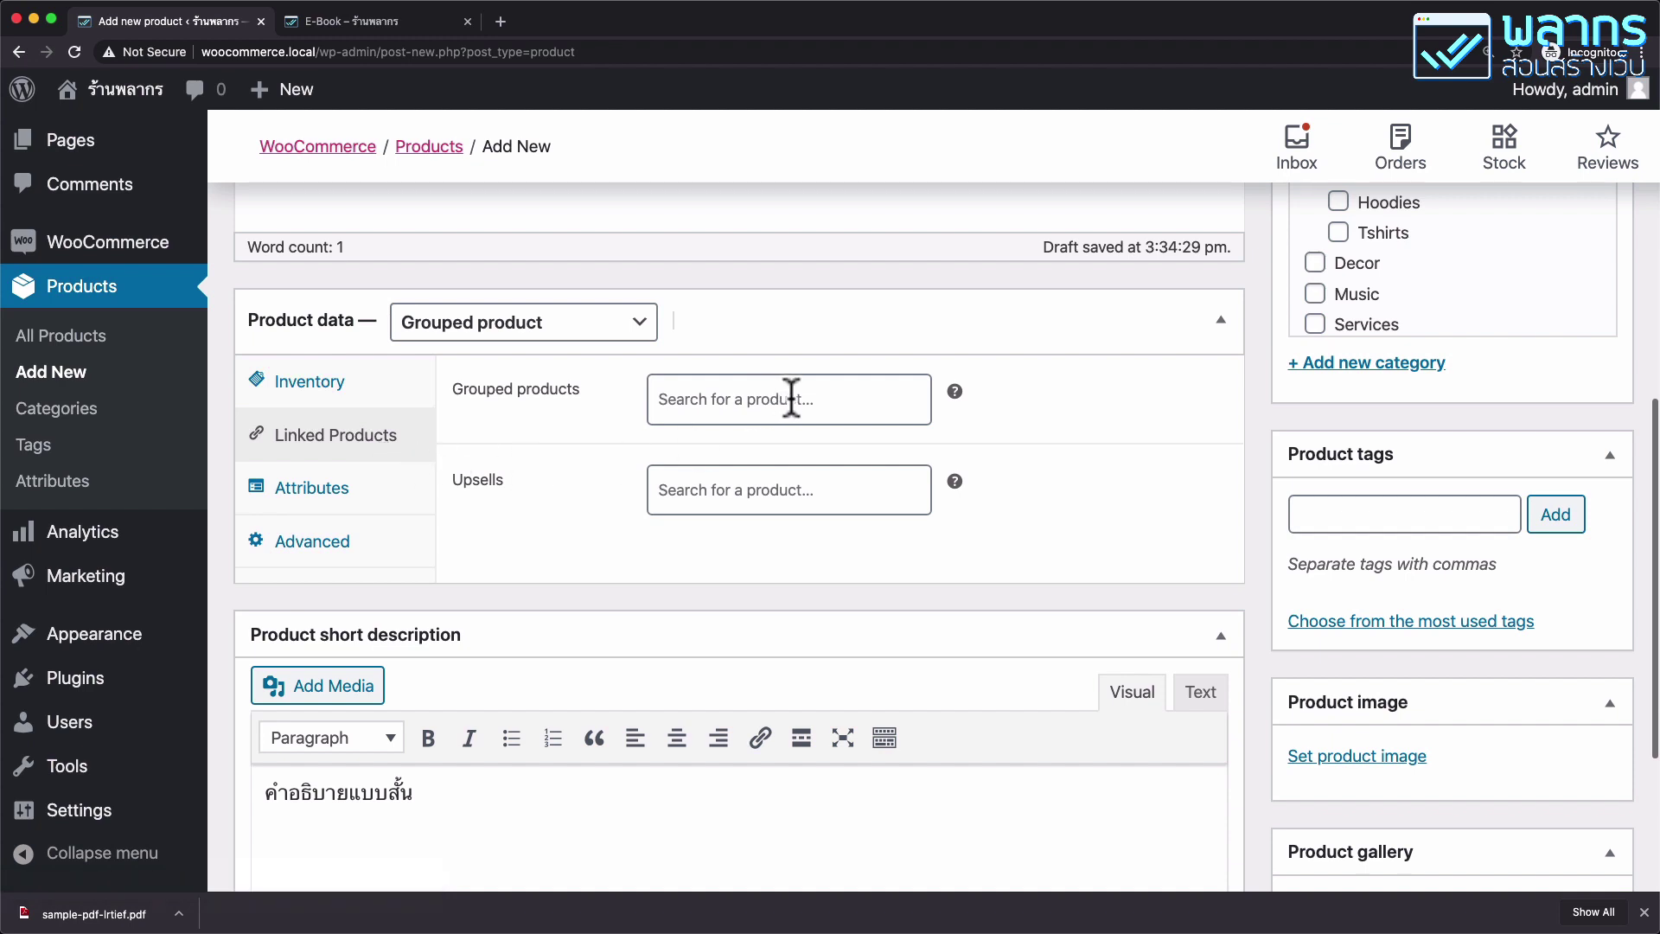
left_click(851, 399)
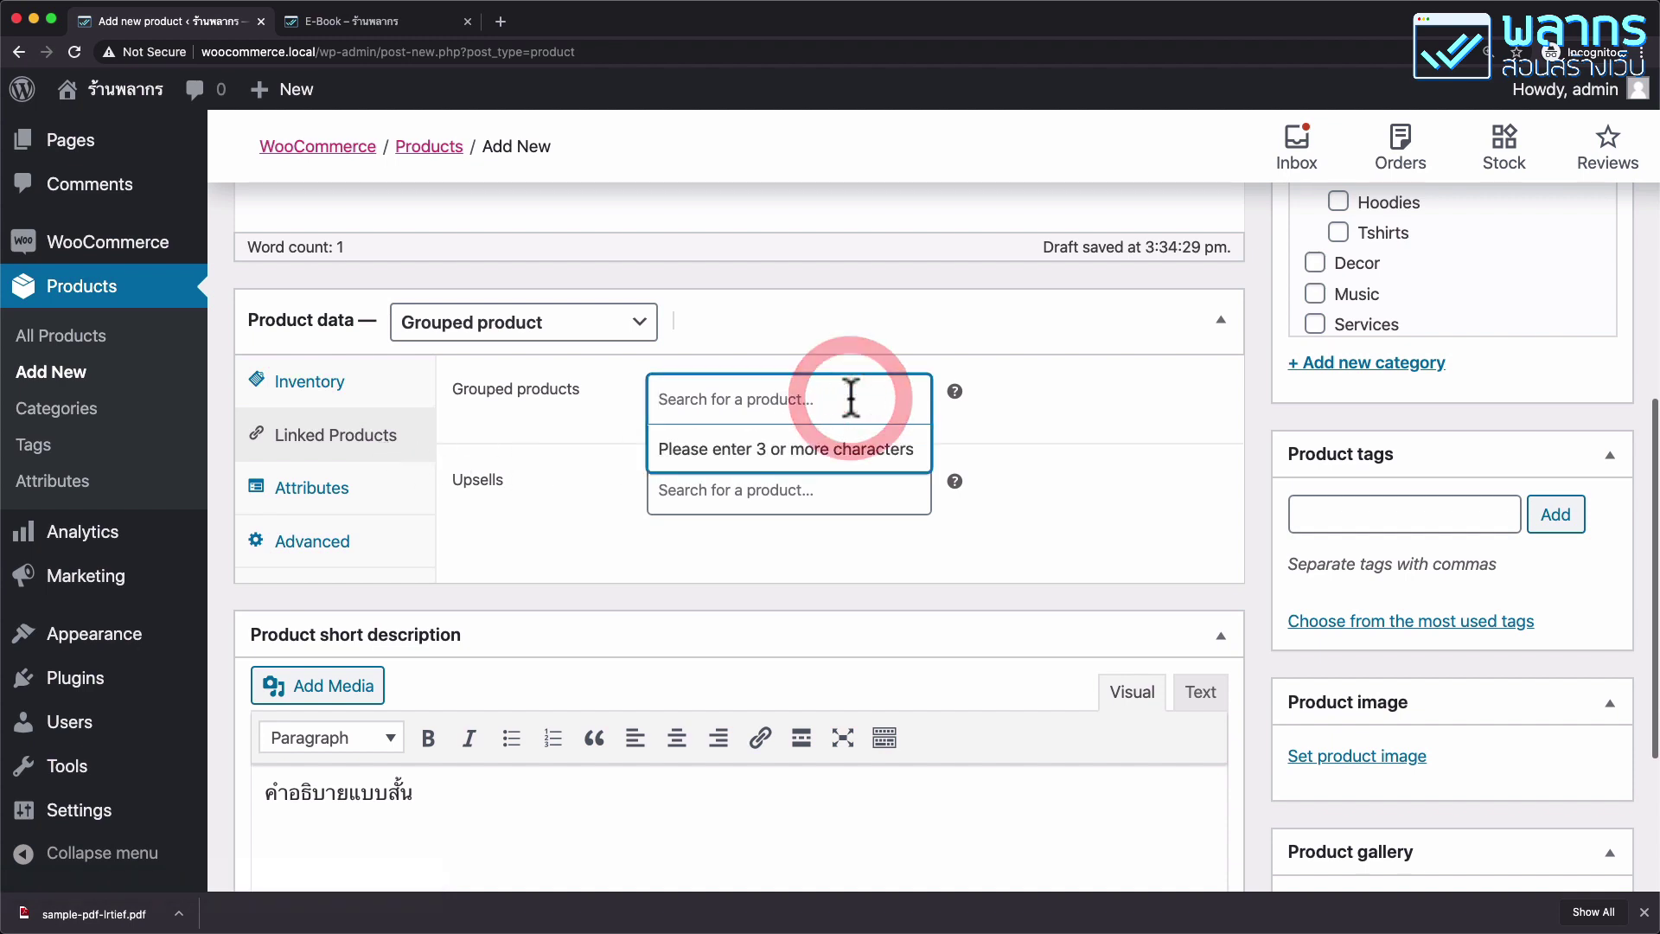
type("gln")
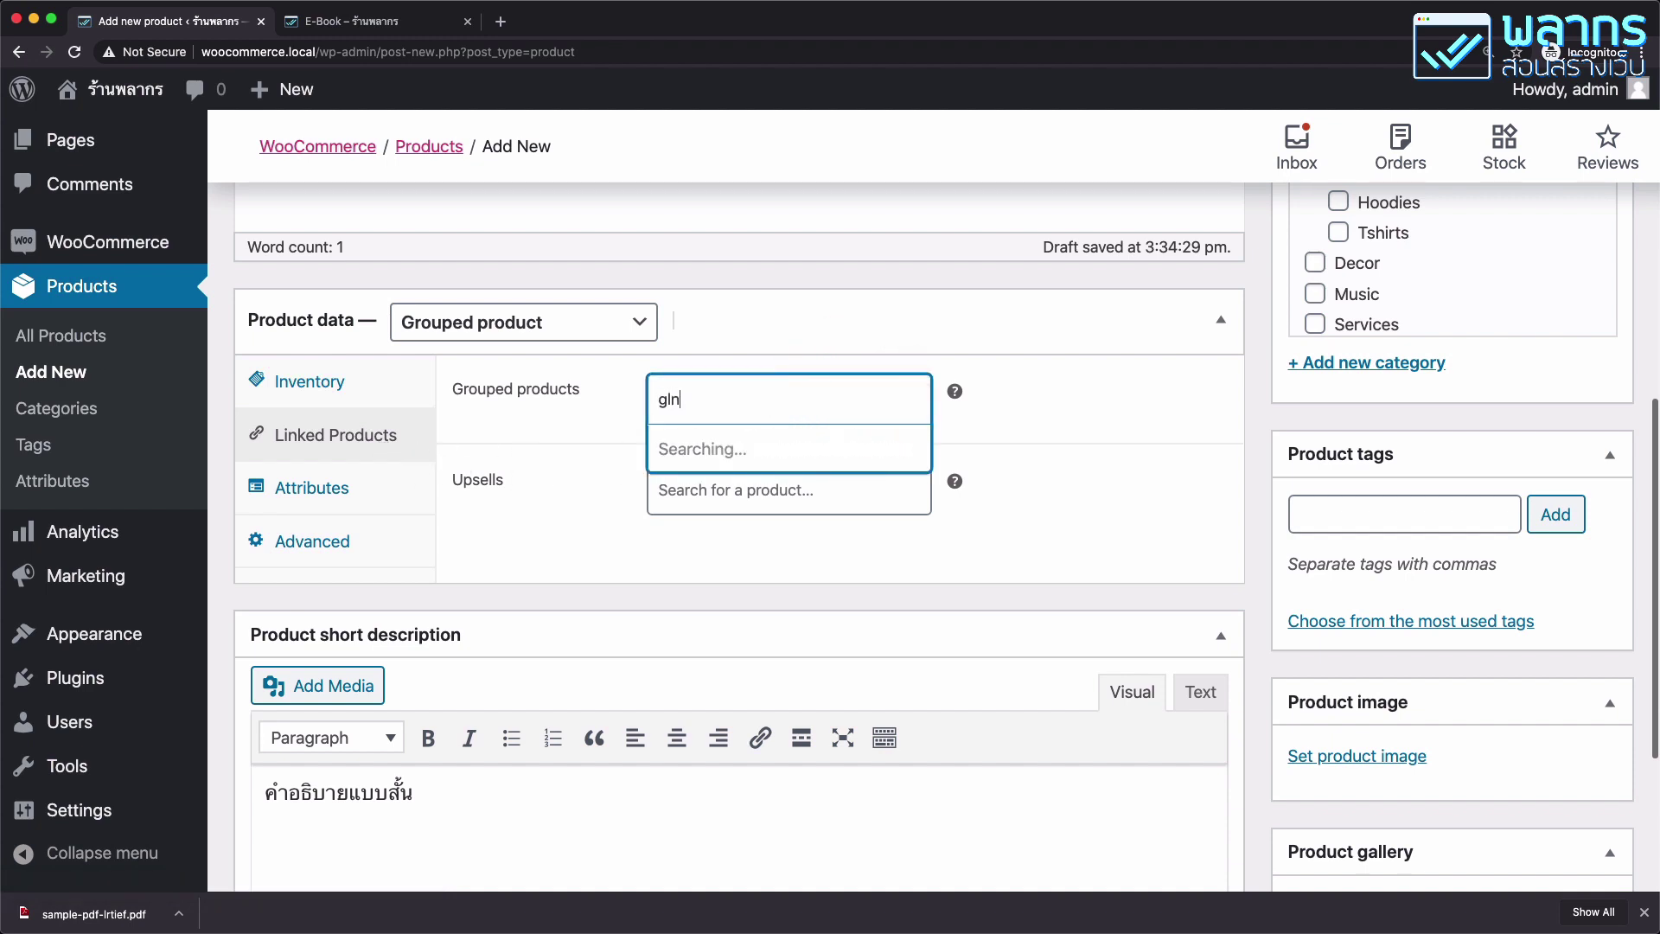
type("h")
key("BackSpace")
key("BackSpace")
key("BackSpace")
key("BackSpace")
type("เสื้อ")
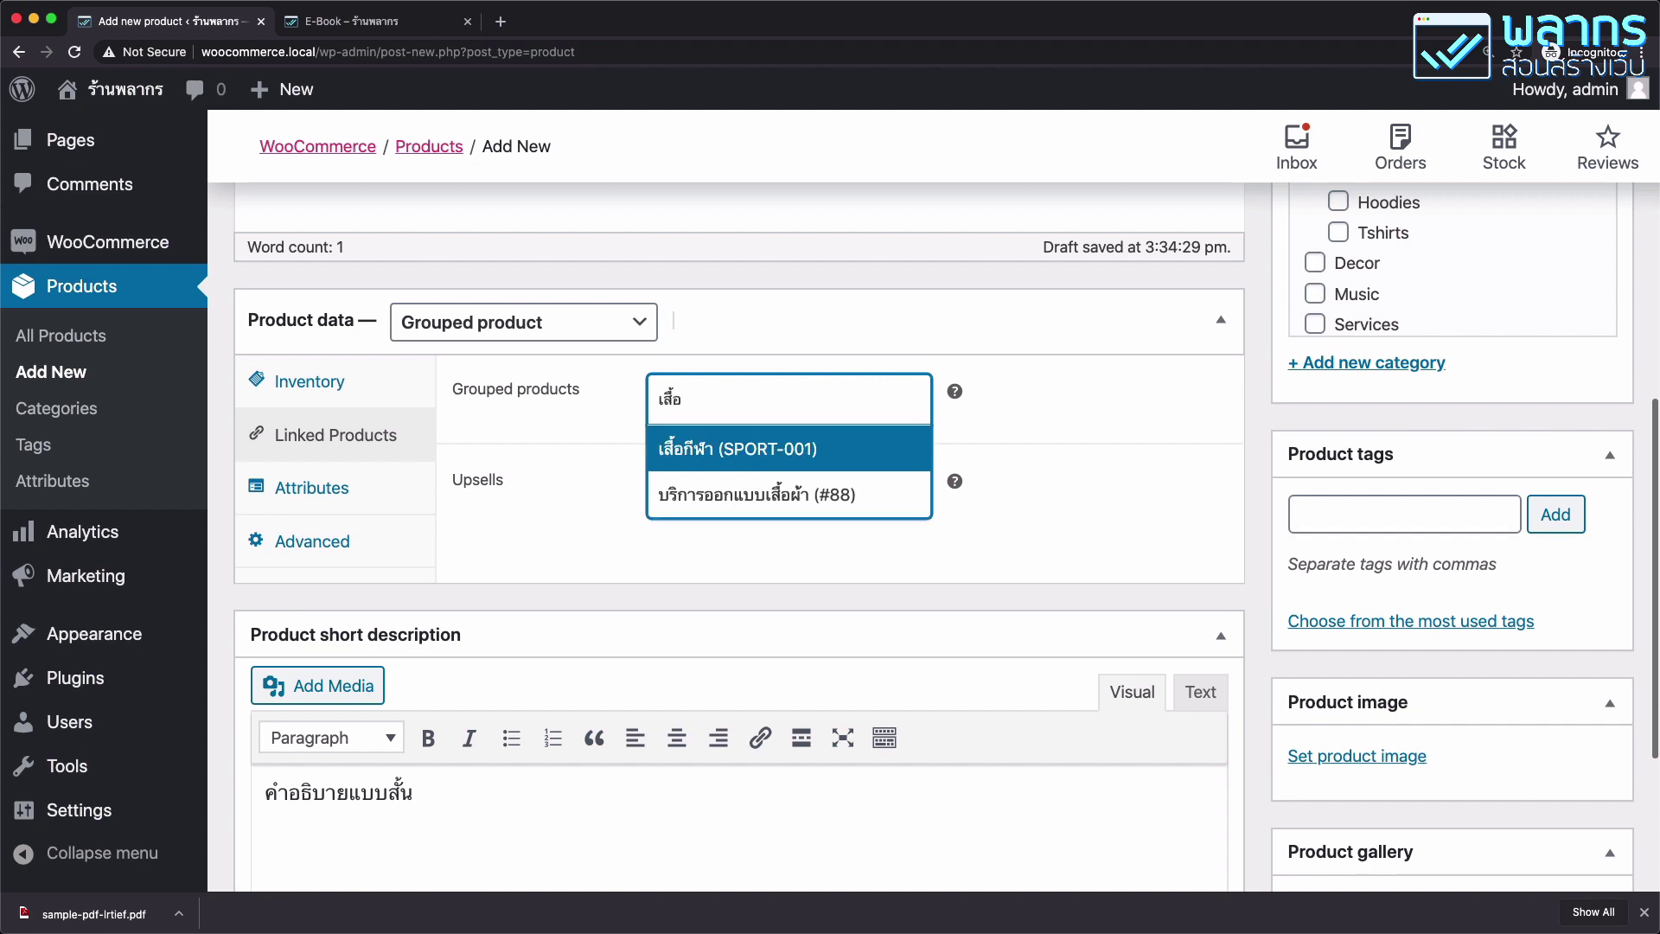
left_click(765, 458)
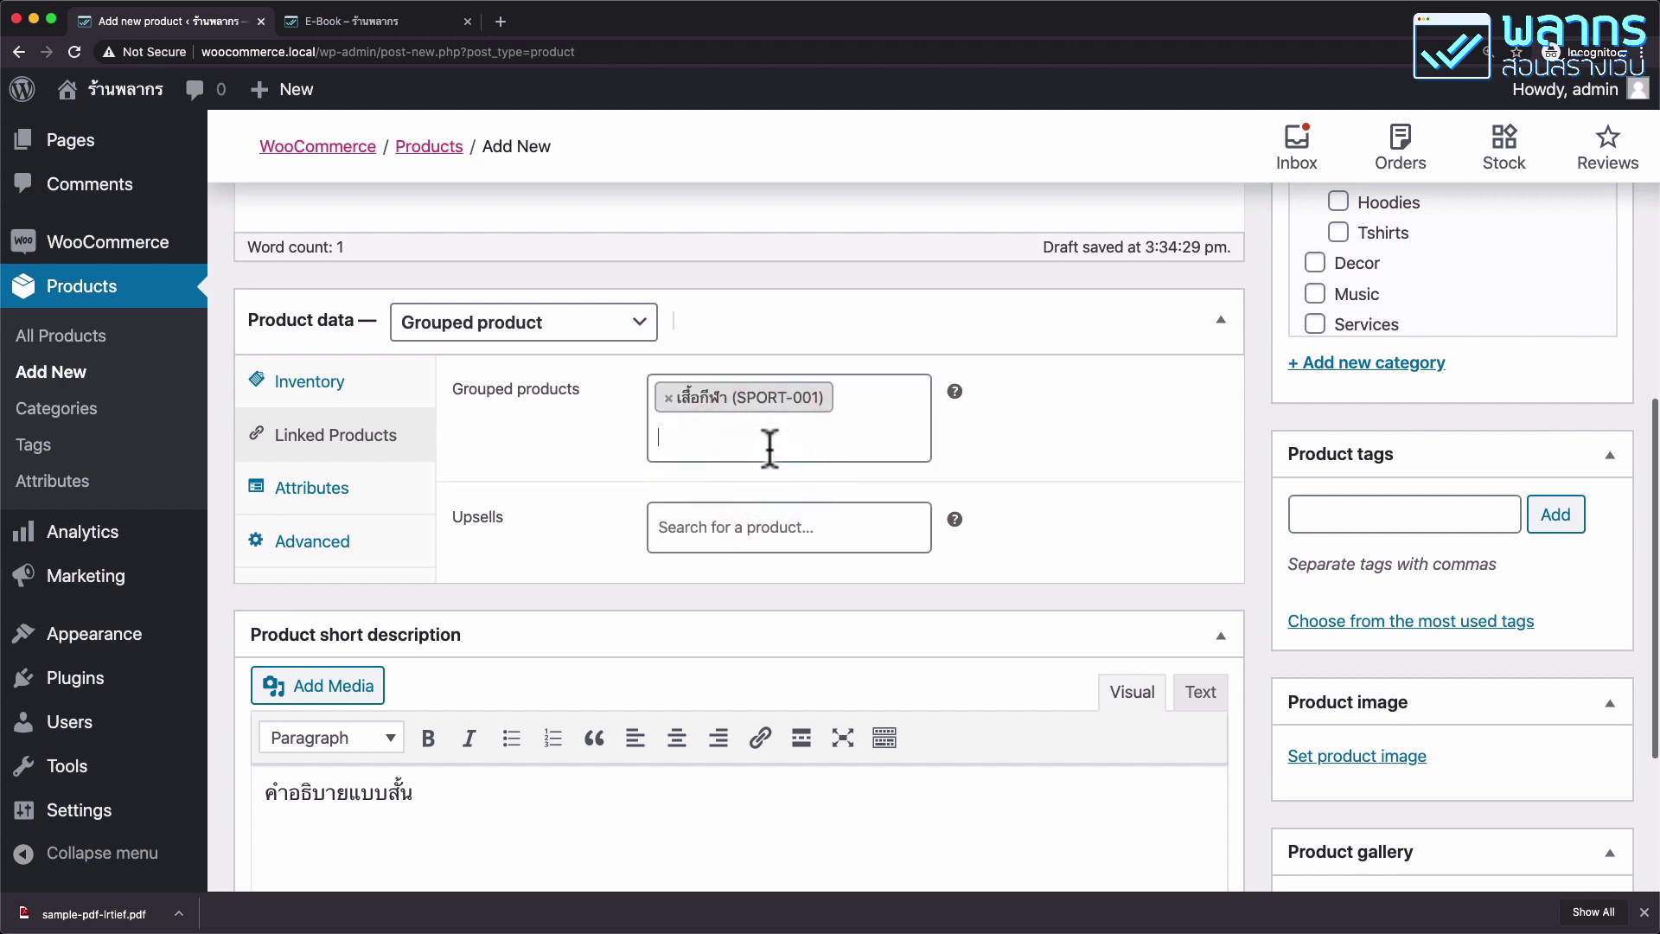
Add บริการออกแบบเสื้อผ้า (#88) and Single (woo-single) as further grouped products.
type("เวื้อ")
left_click(752, 530)
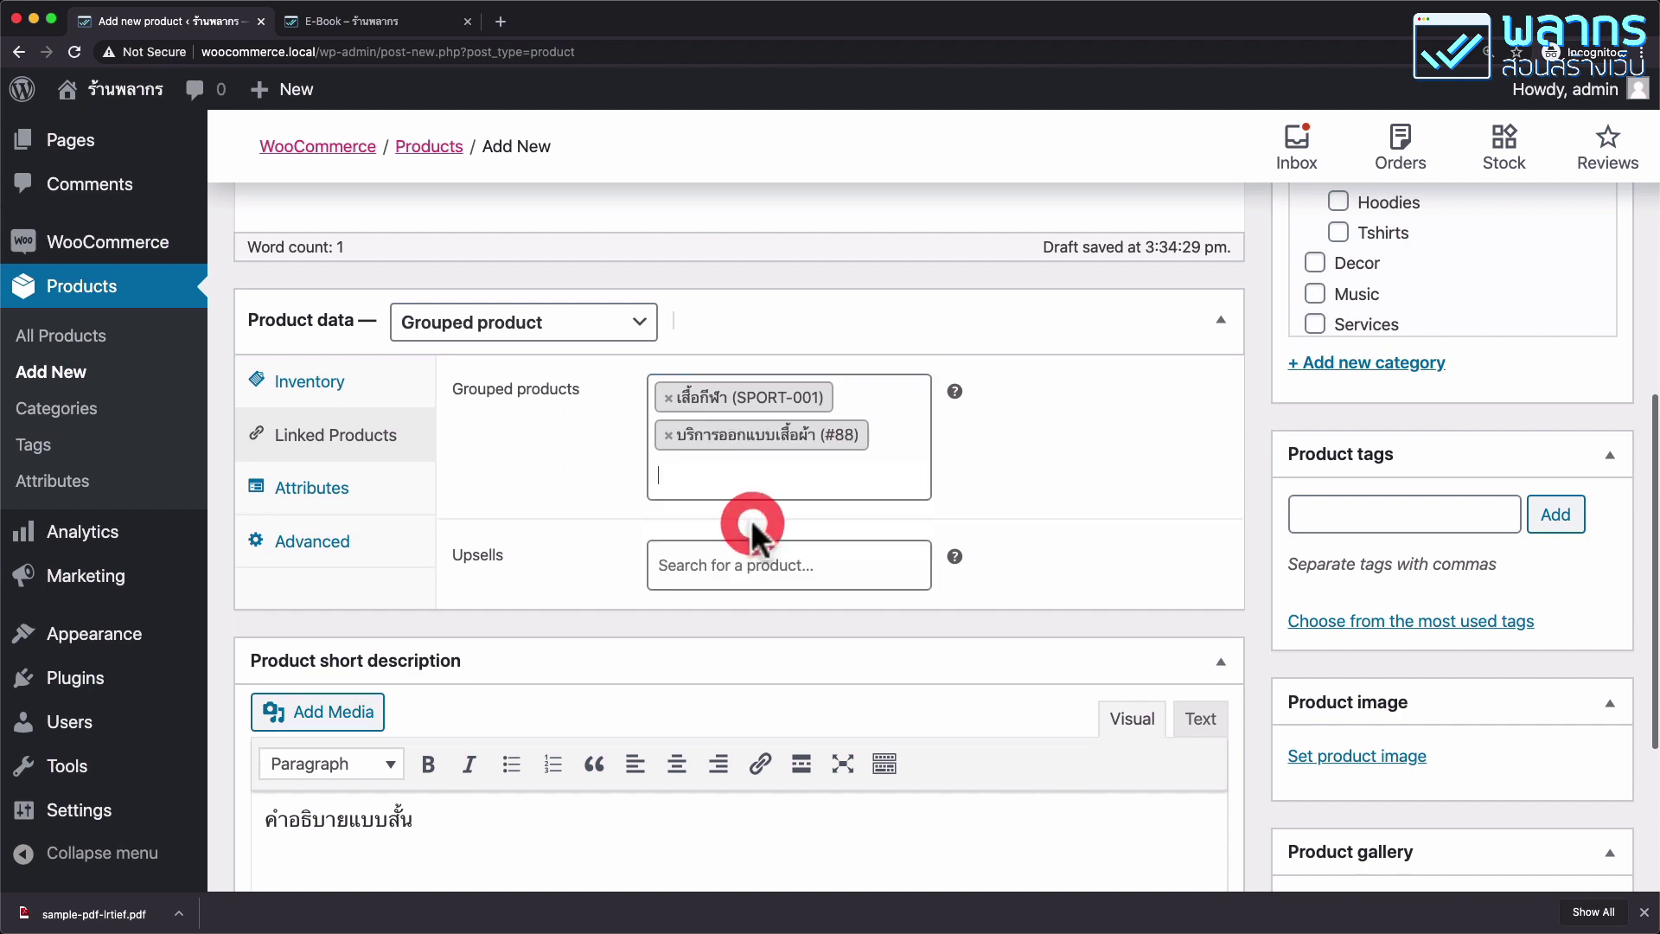
type("mus")
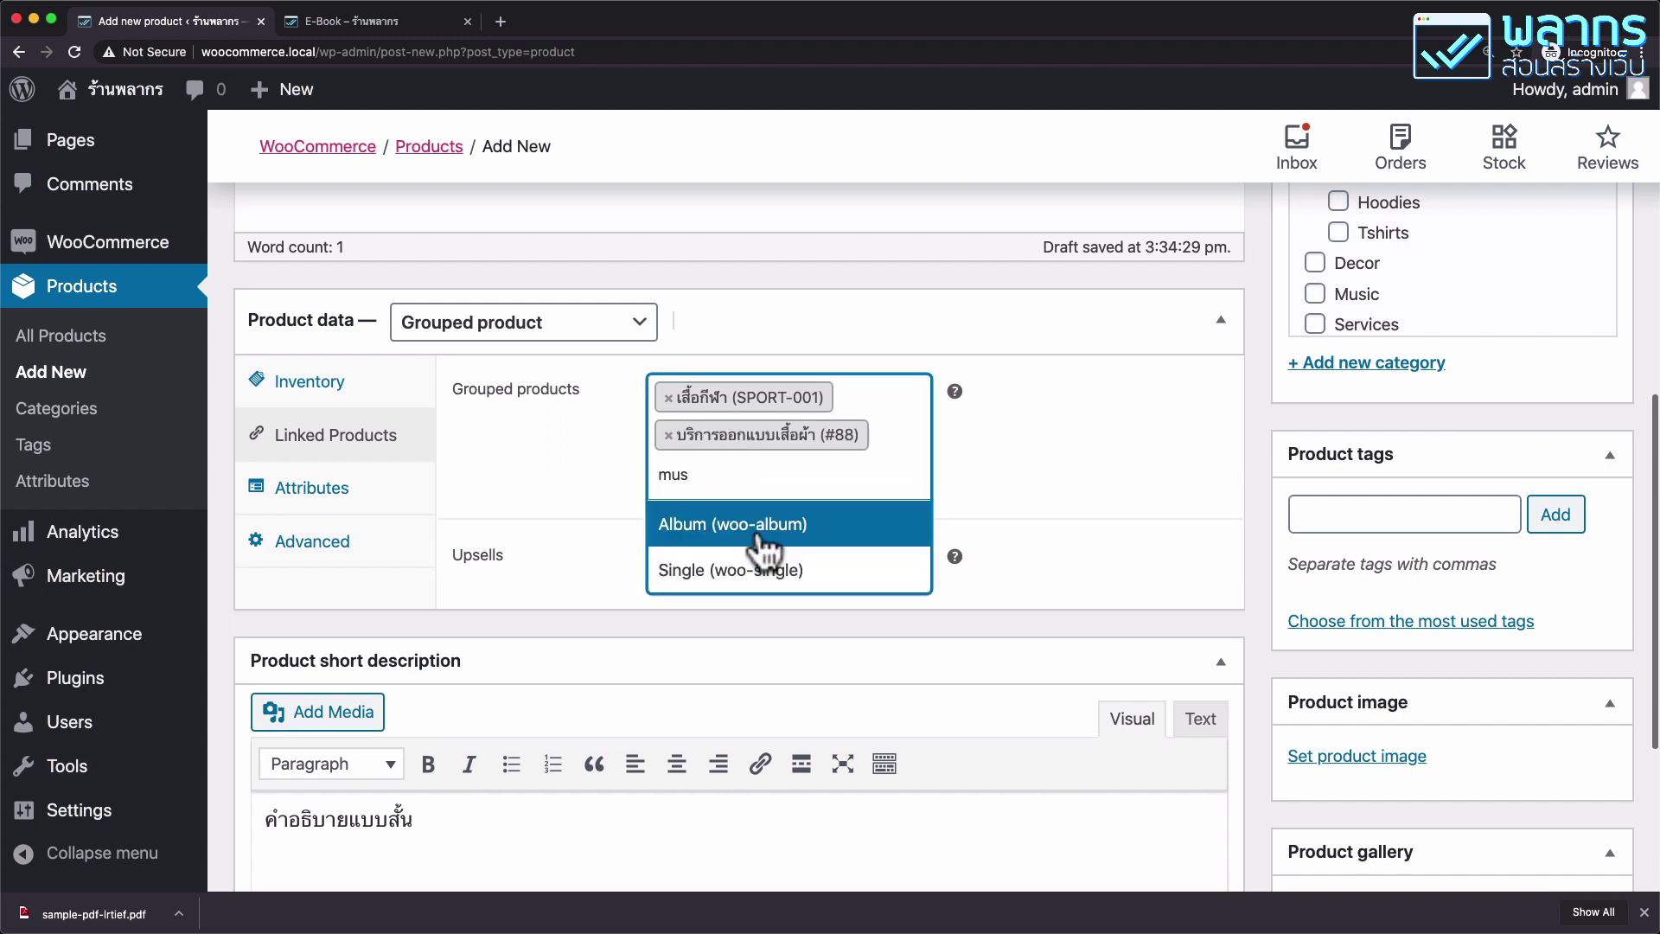
left_click(759, 572)
left_click(1105, 449)
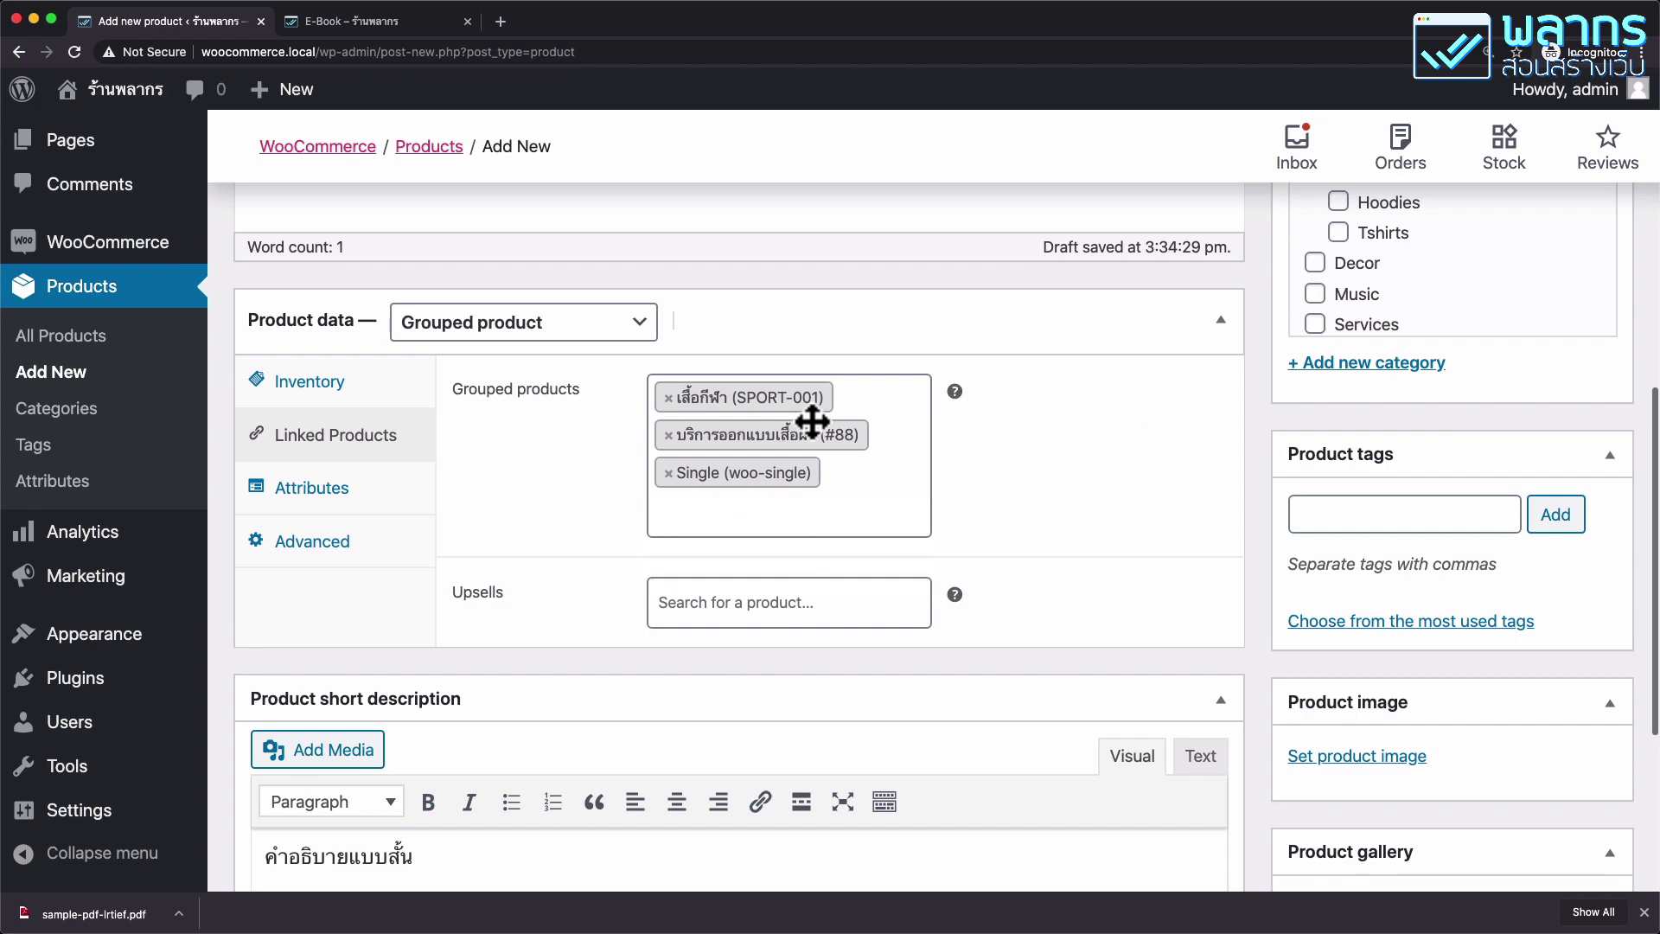
scroll(630, 381, "up", 10)
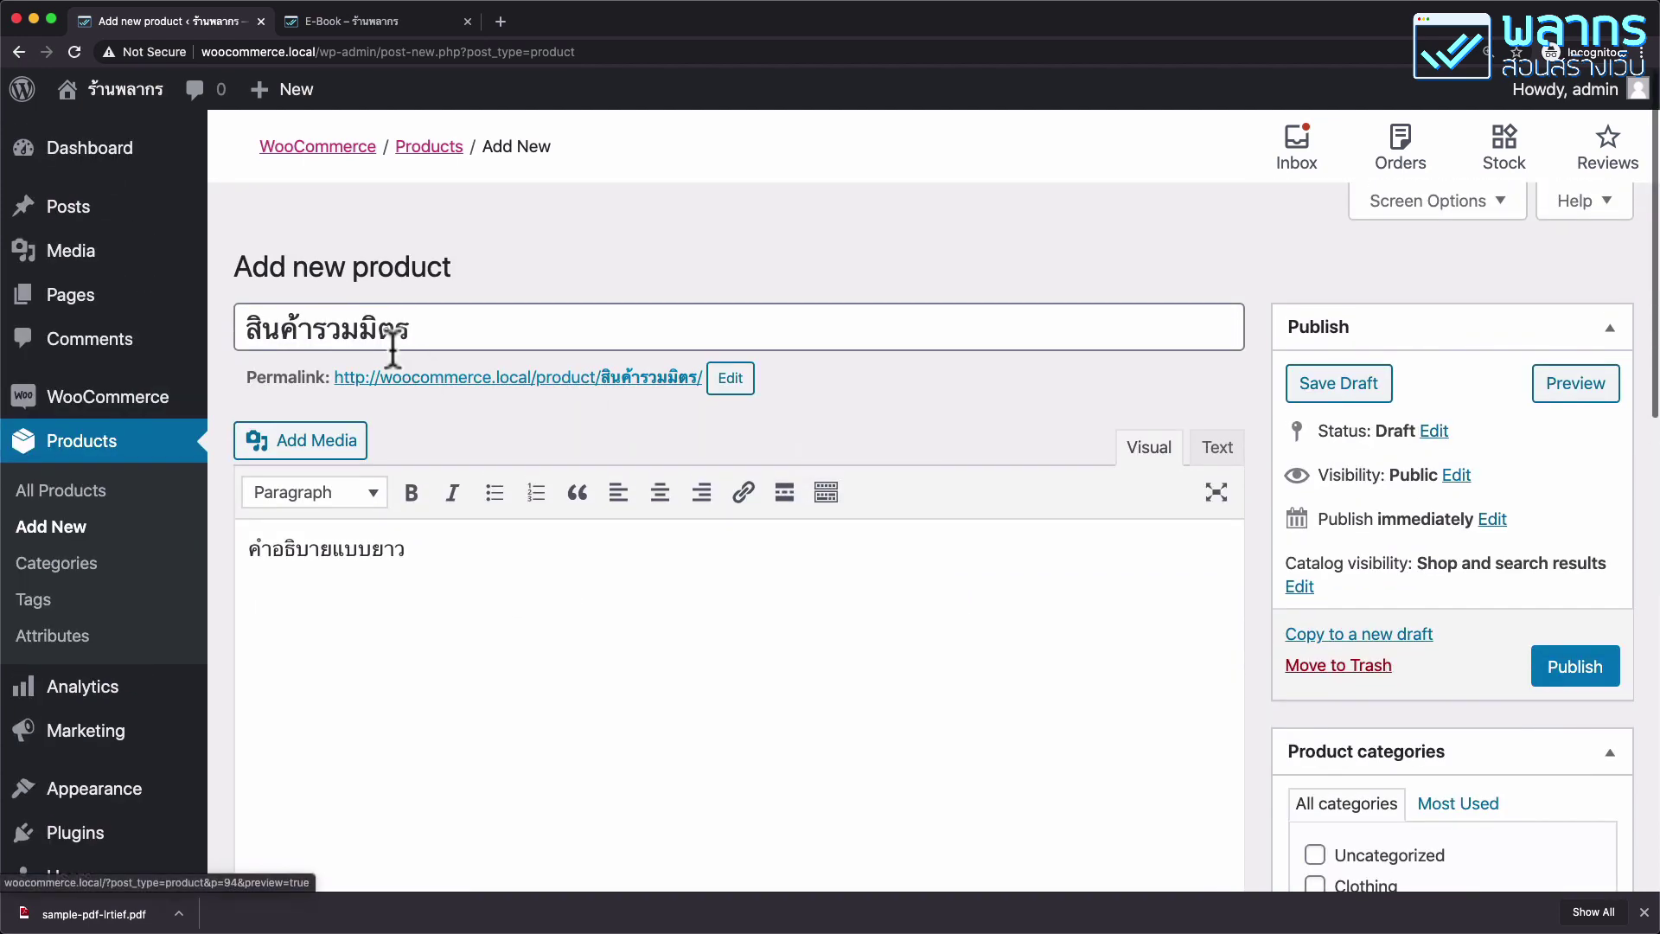
Replace the permalink slug with mixed-product and confirm it.
left_click(735, 380)
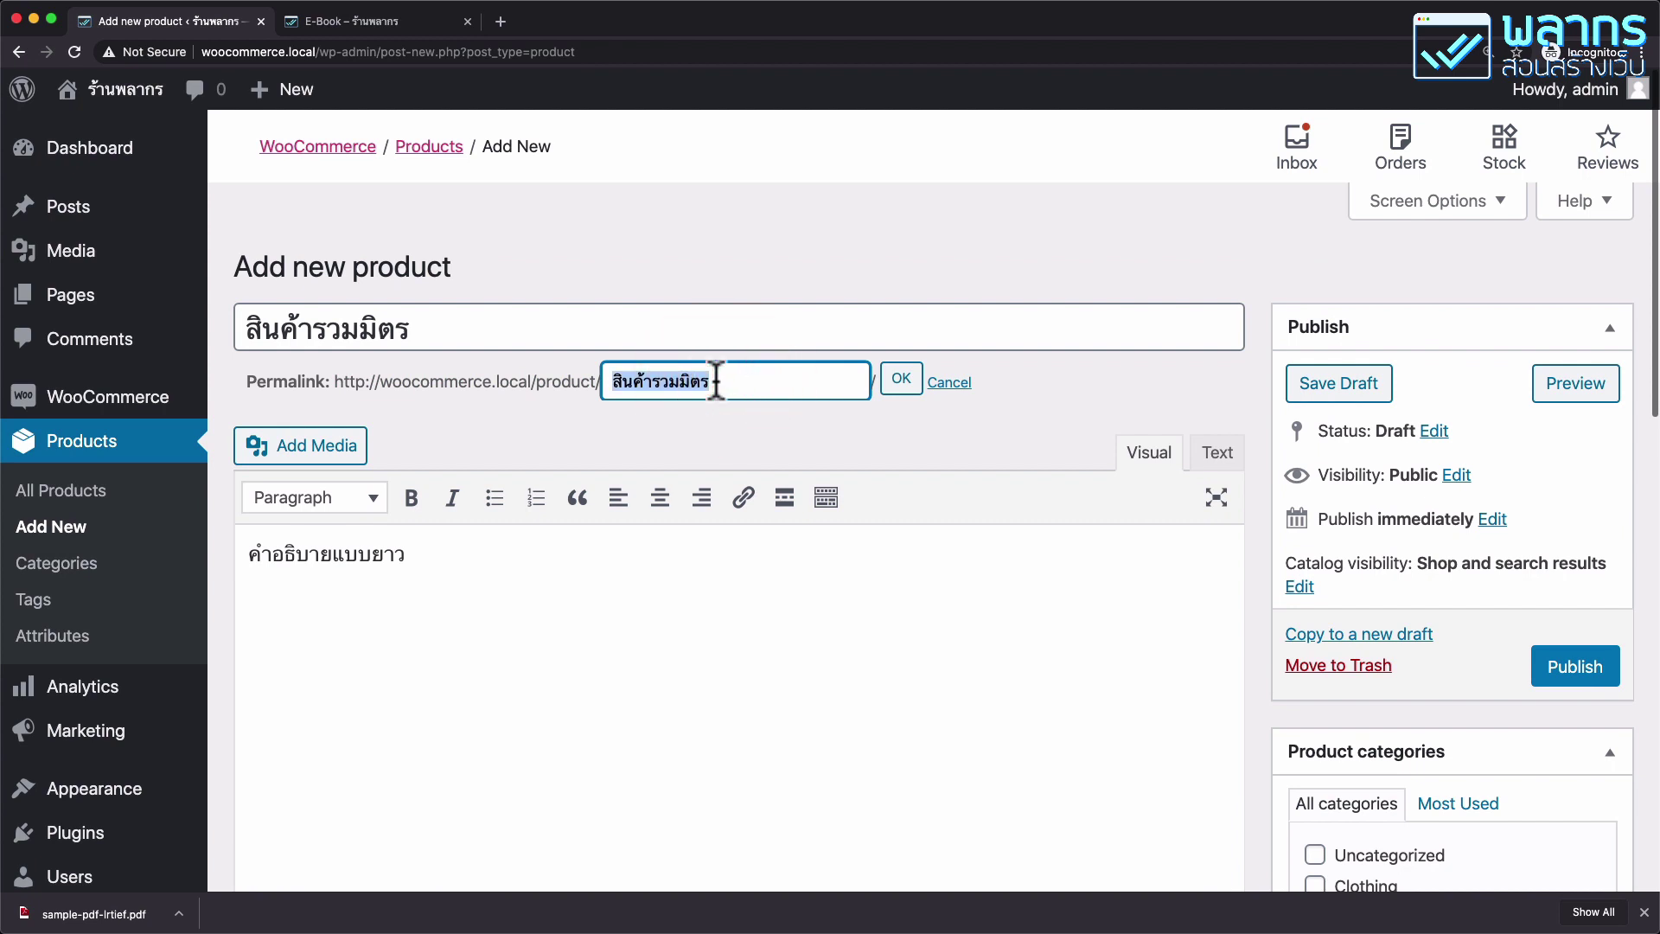
type("ทร")
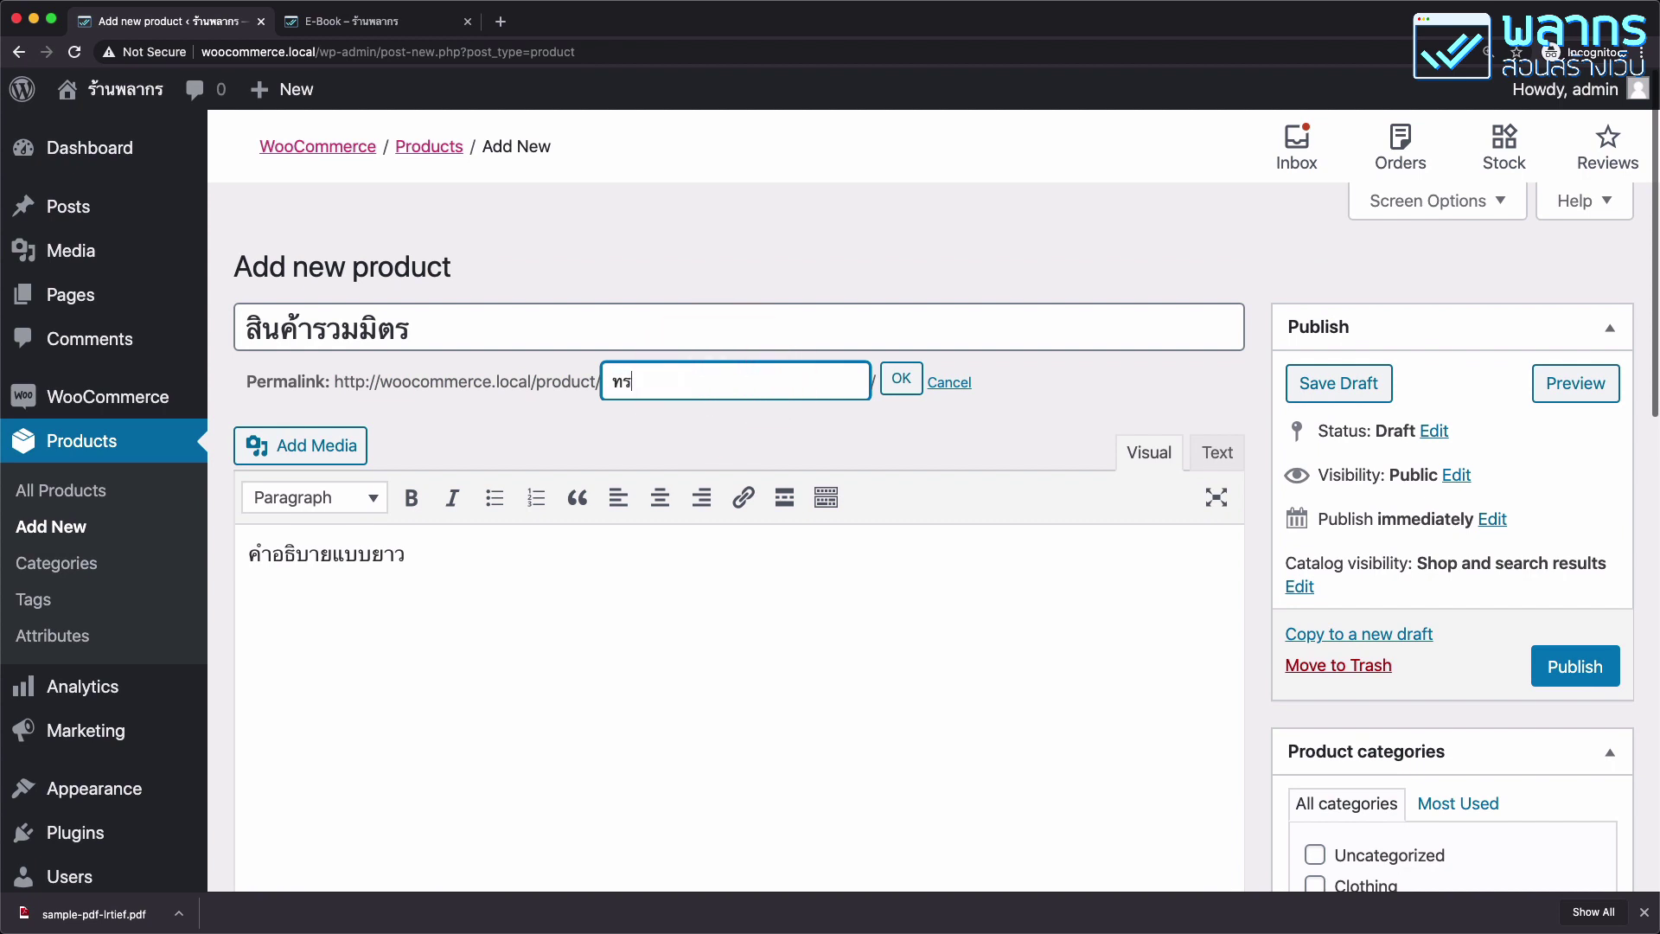
key("BackSpace")
key("BackSpace")
type("mixed-product")
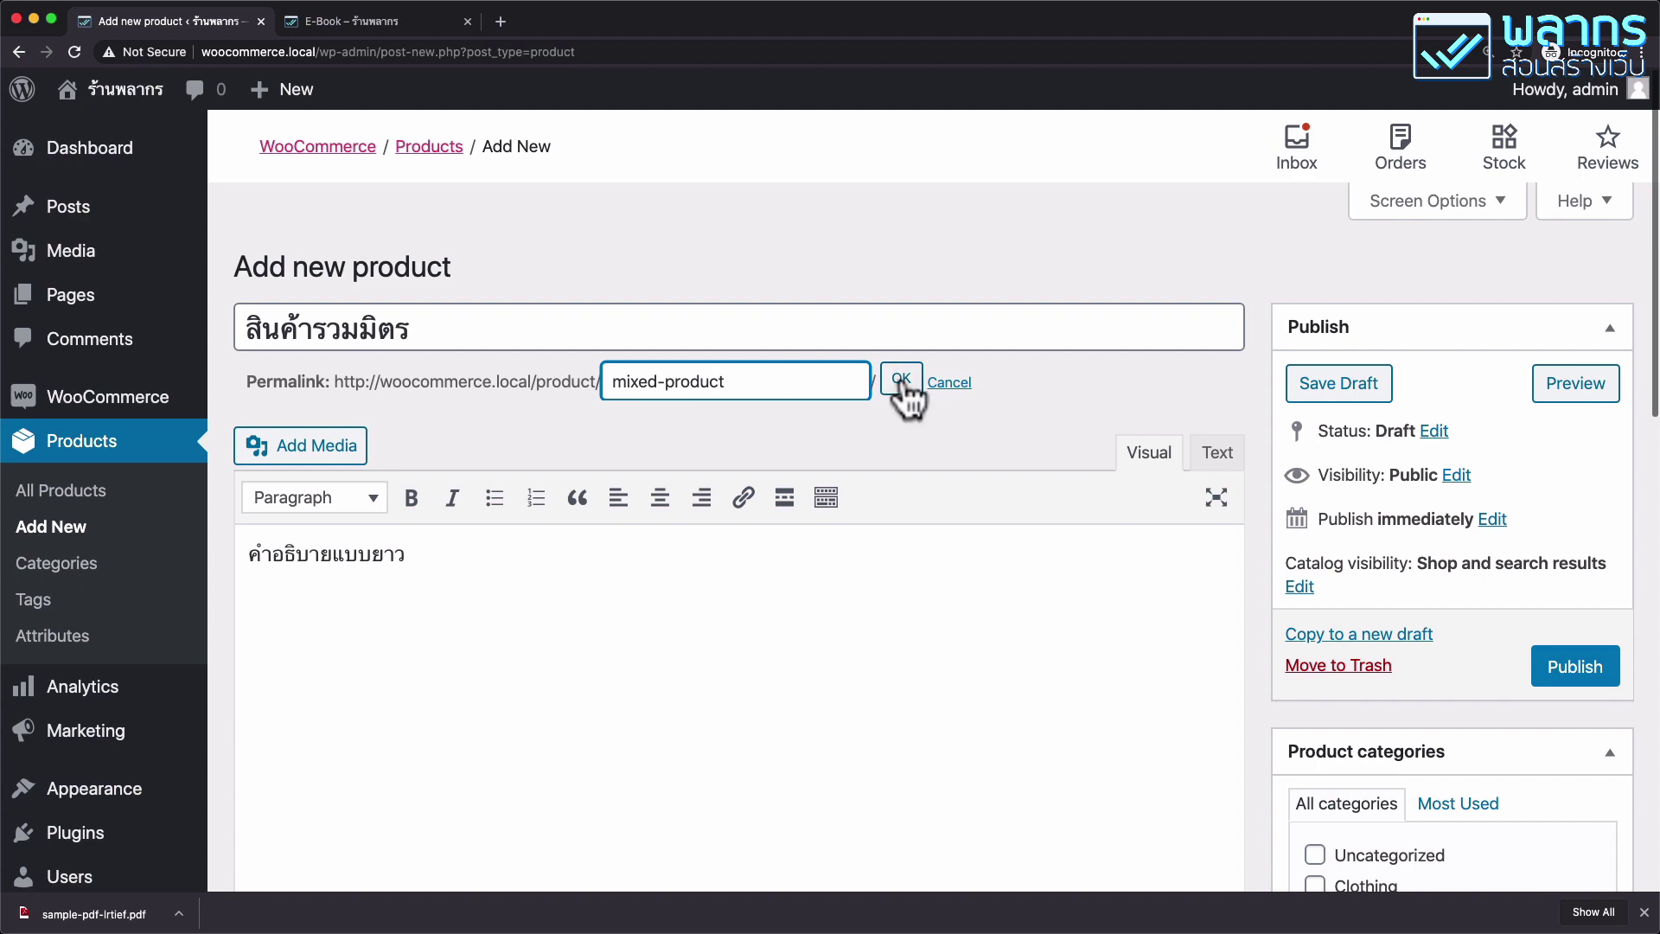
left_click(901, 381)
scroll(900, 377, "down", 8)
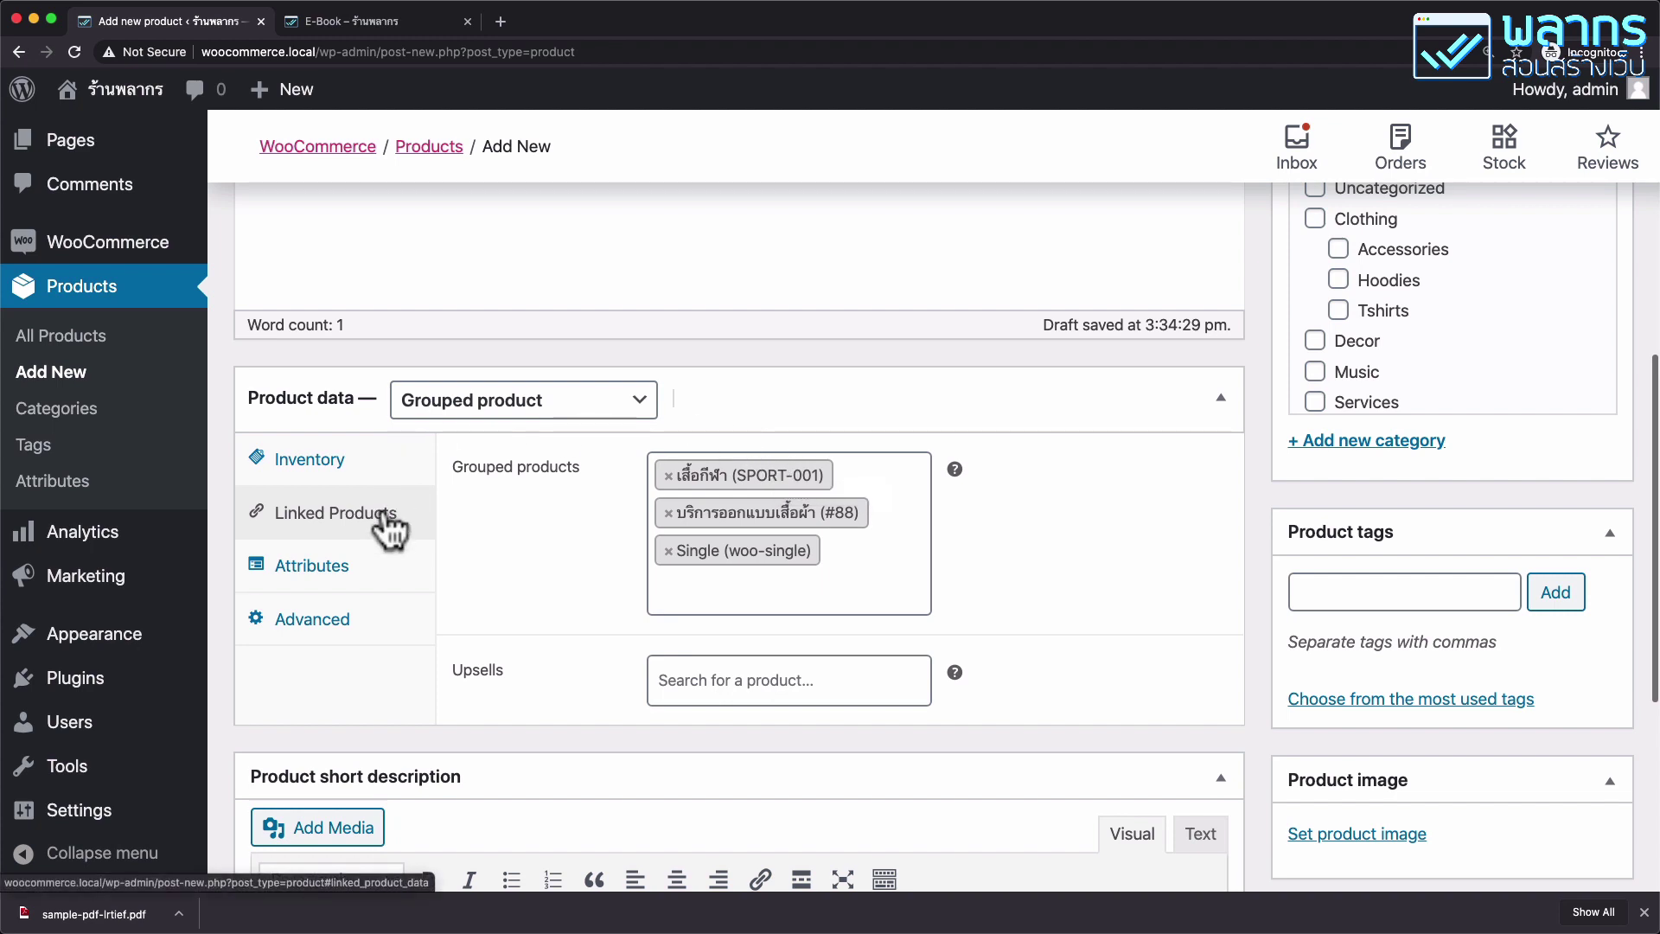
scroll(1459, 512, "down", 5)
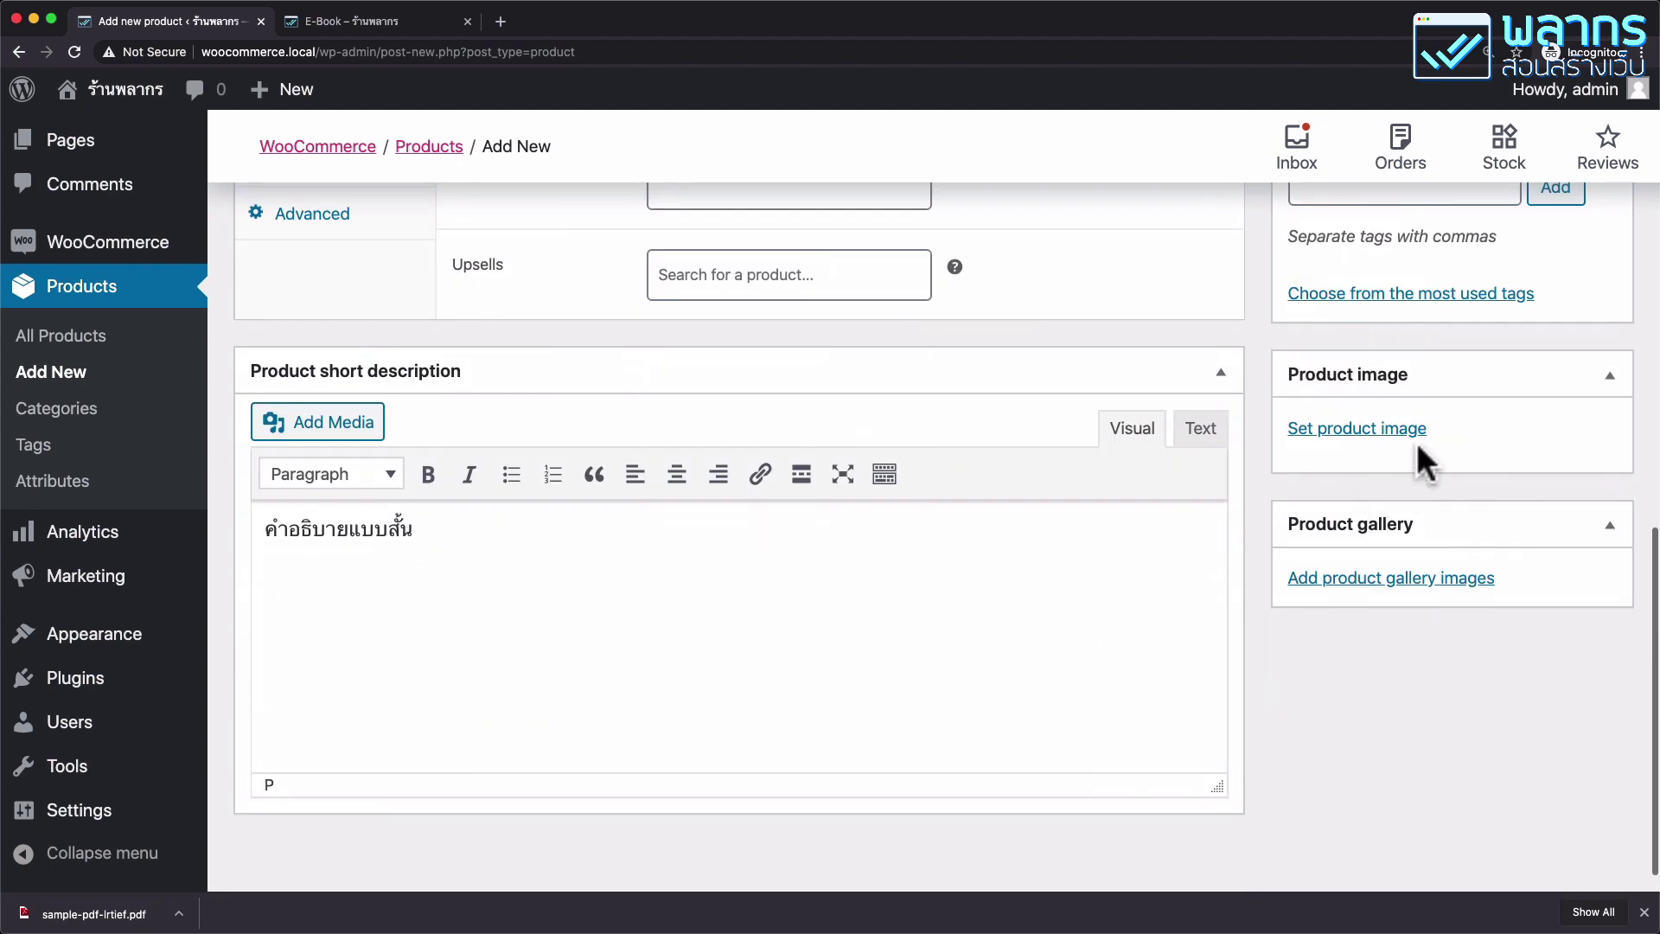
Set the woo-bg.jpg mountain photo as product image and publish สินค้ารวมมิตร.
left_click(1412, 432)
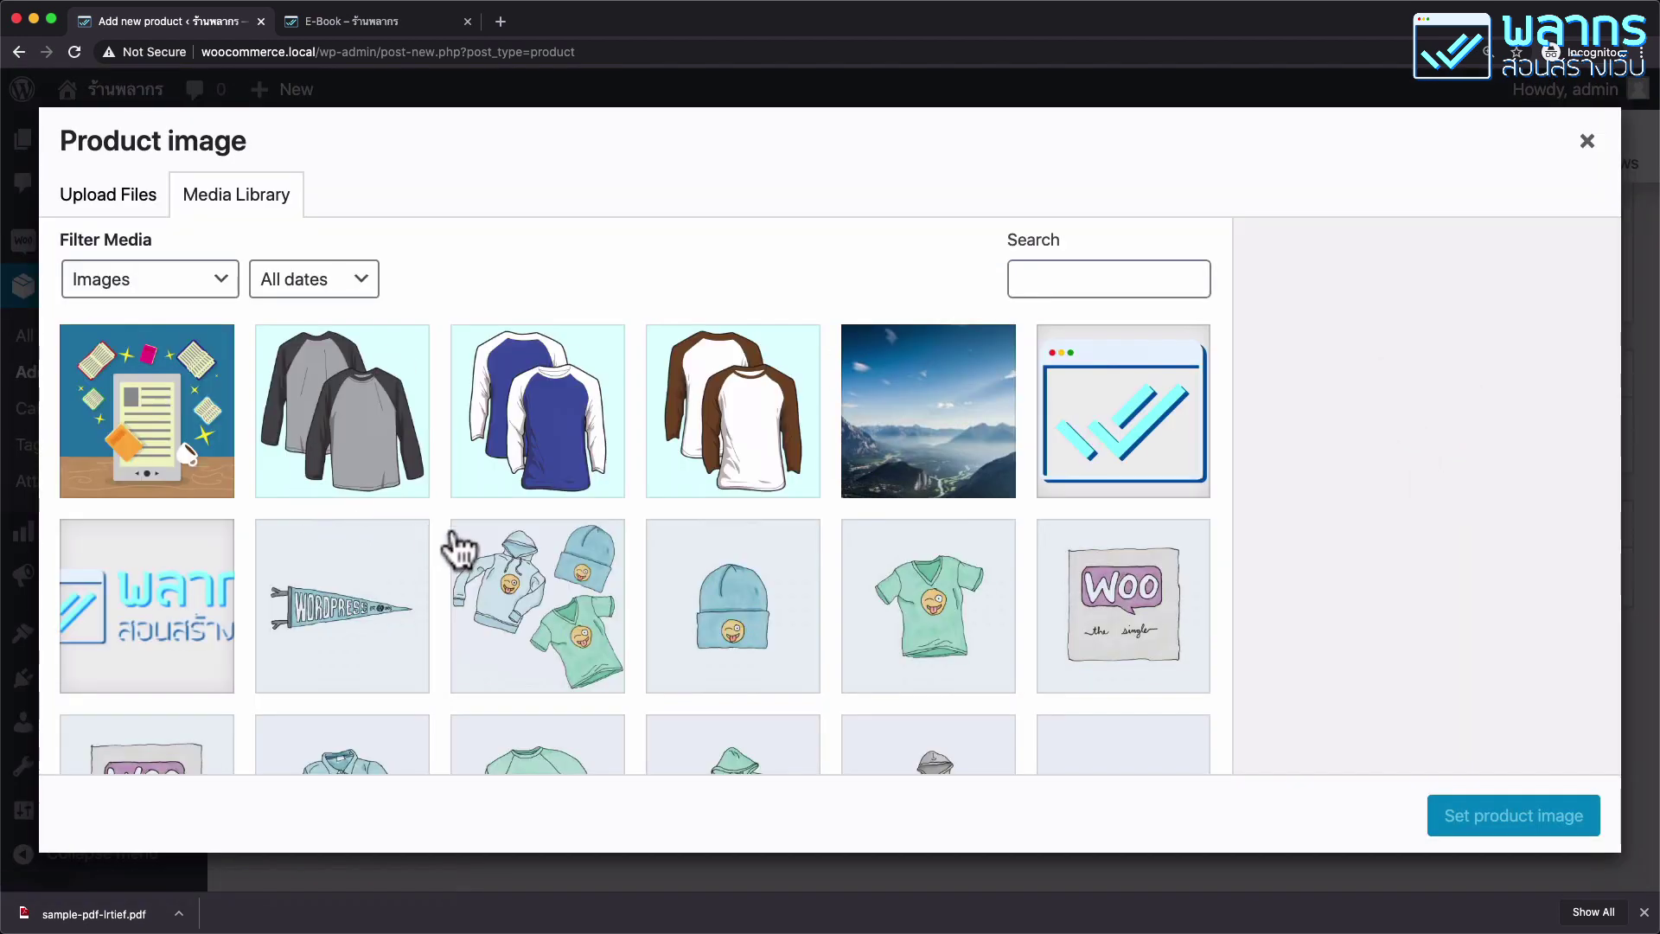
left_click(949, 471)
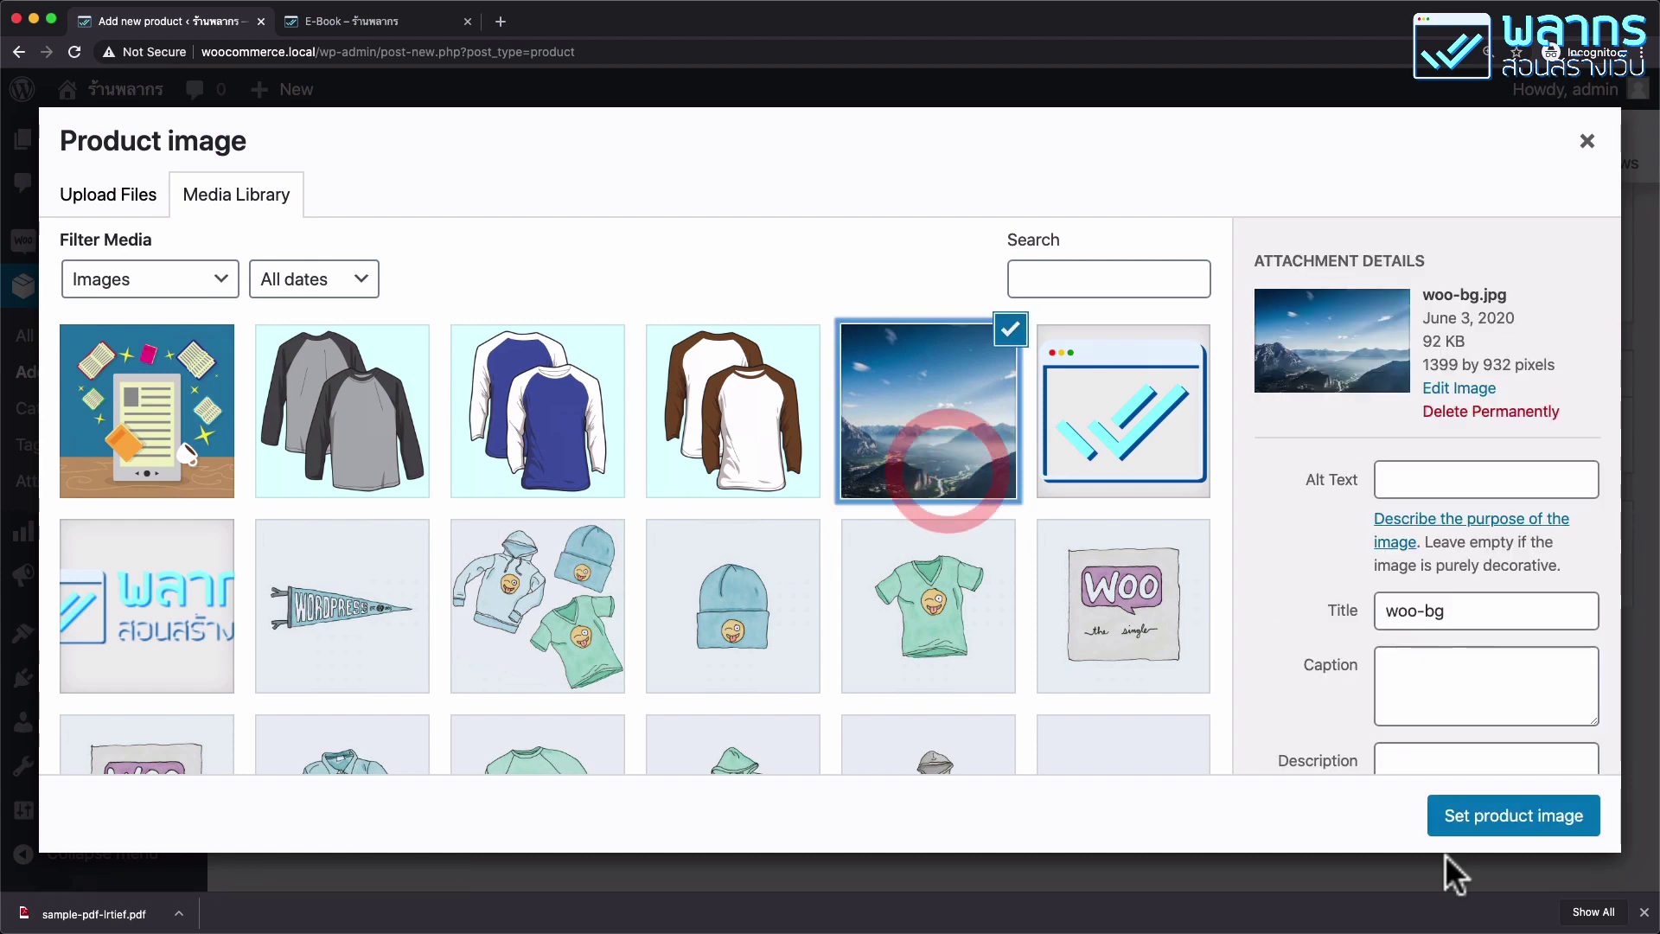
left_click(1511, 822)
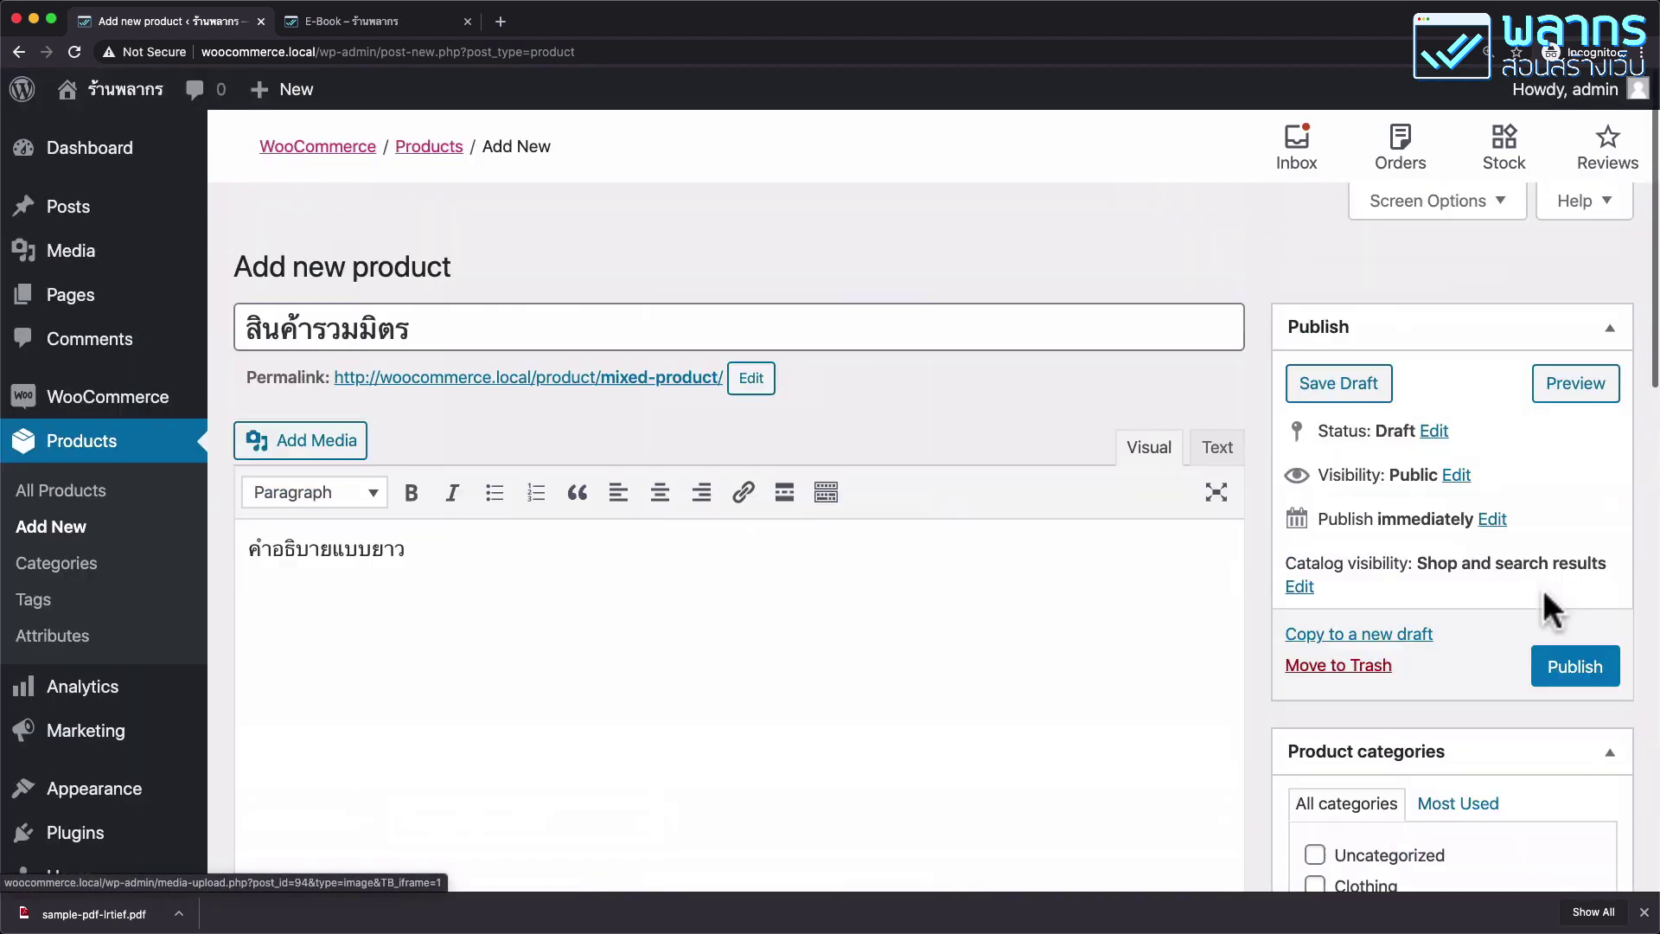
left_click(1580, 668)
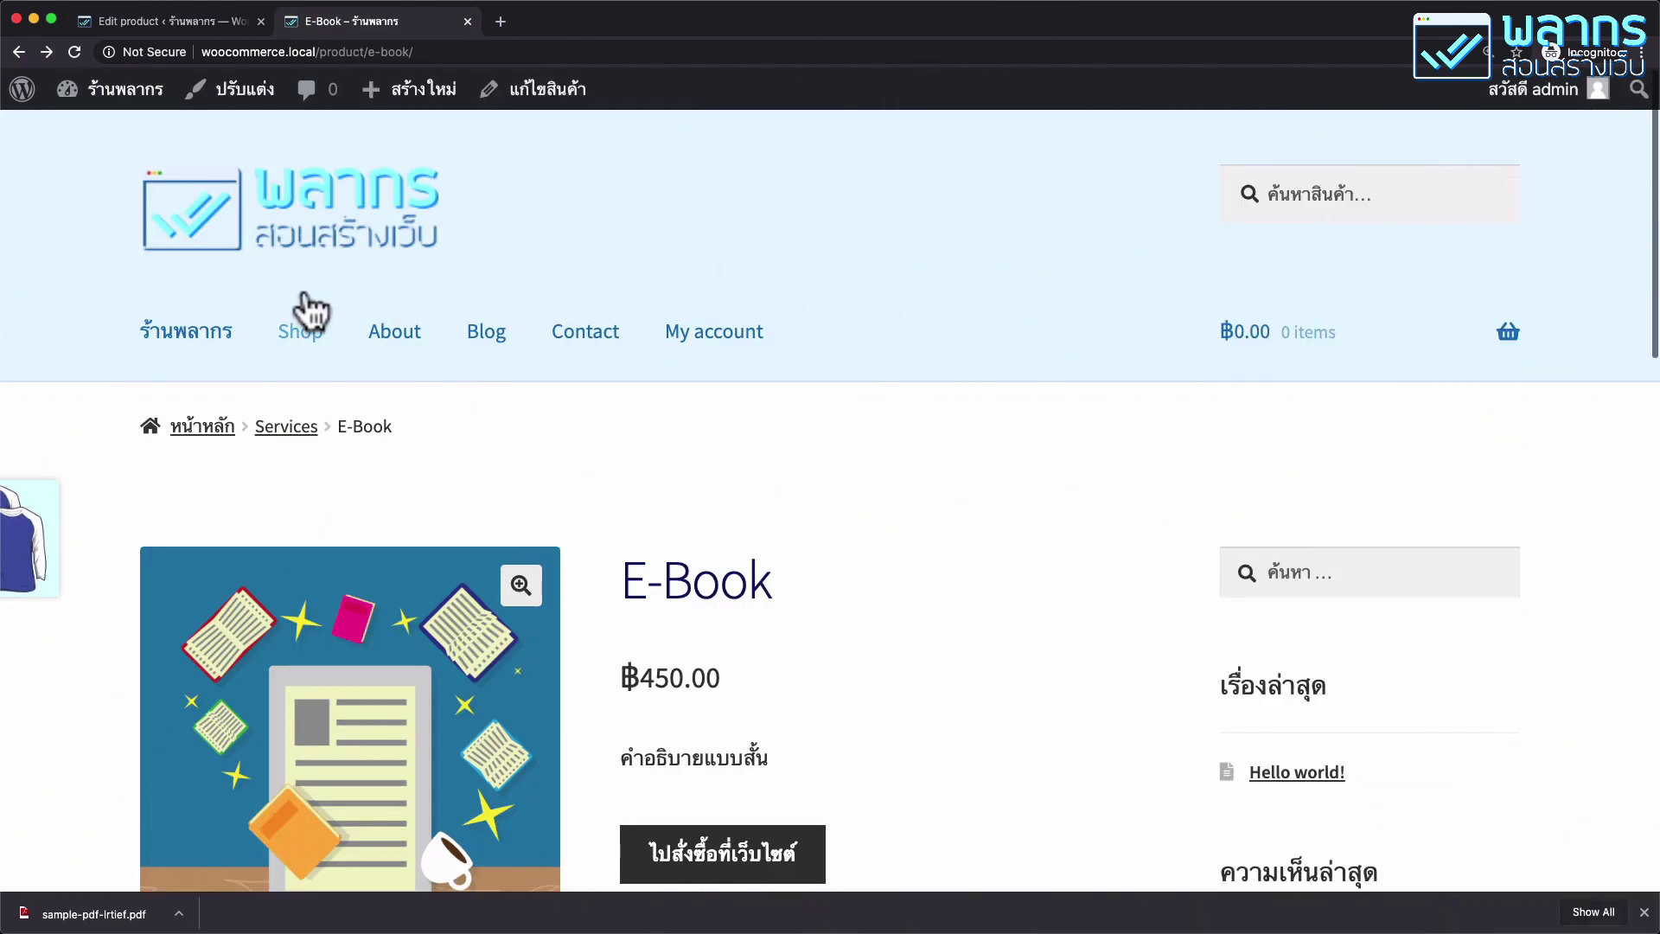
Go to the Shop listing and open the สินค้ารวมมิตร product page.
left_click(305, 299)
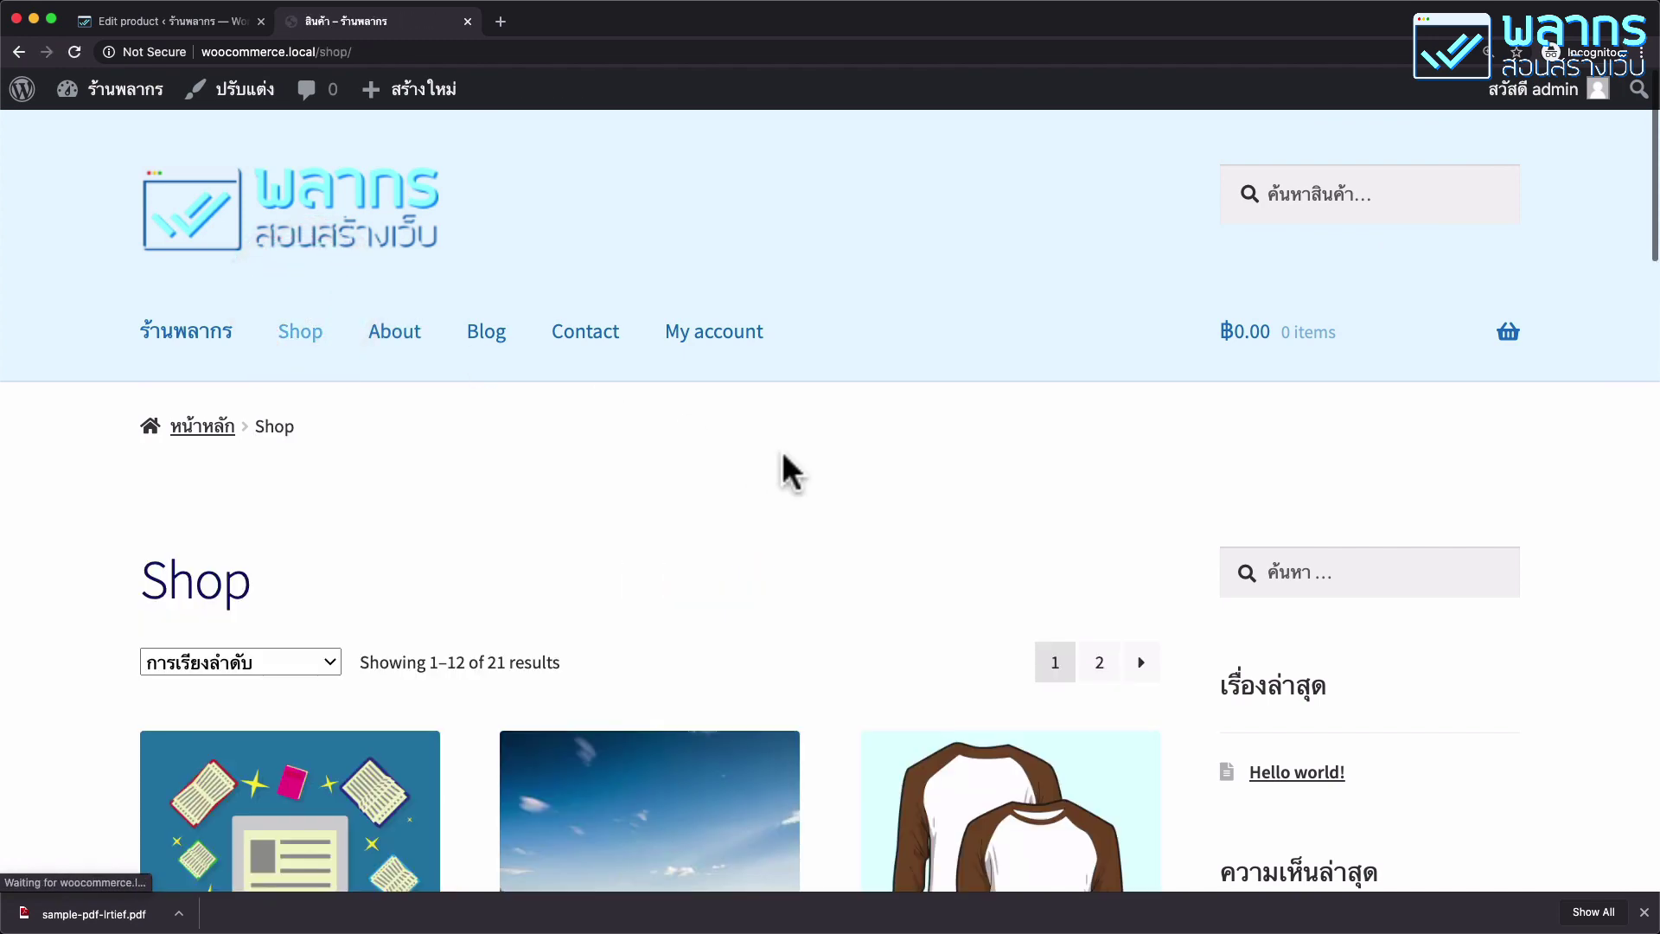
scroll(781, 454, "down", 5)
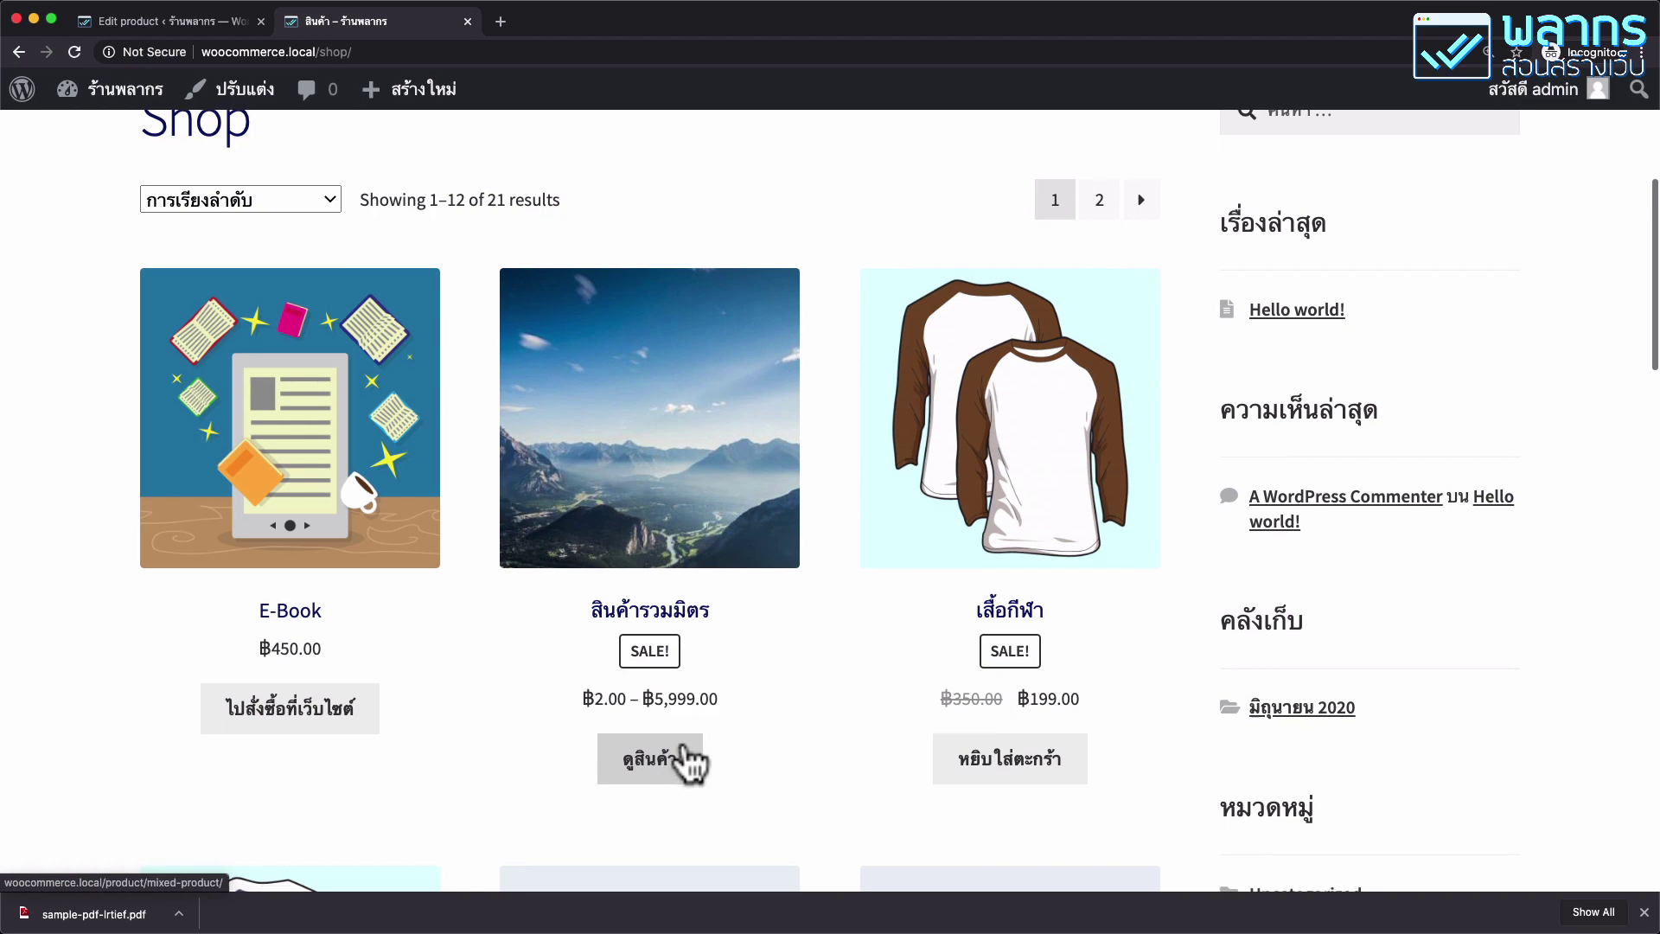
scroll(830, 718, "down", 3)
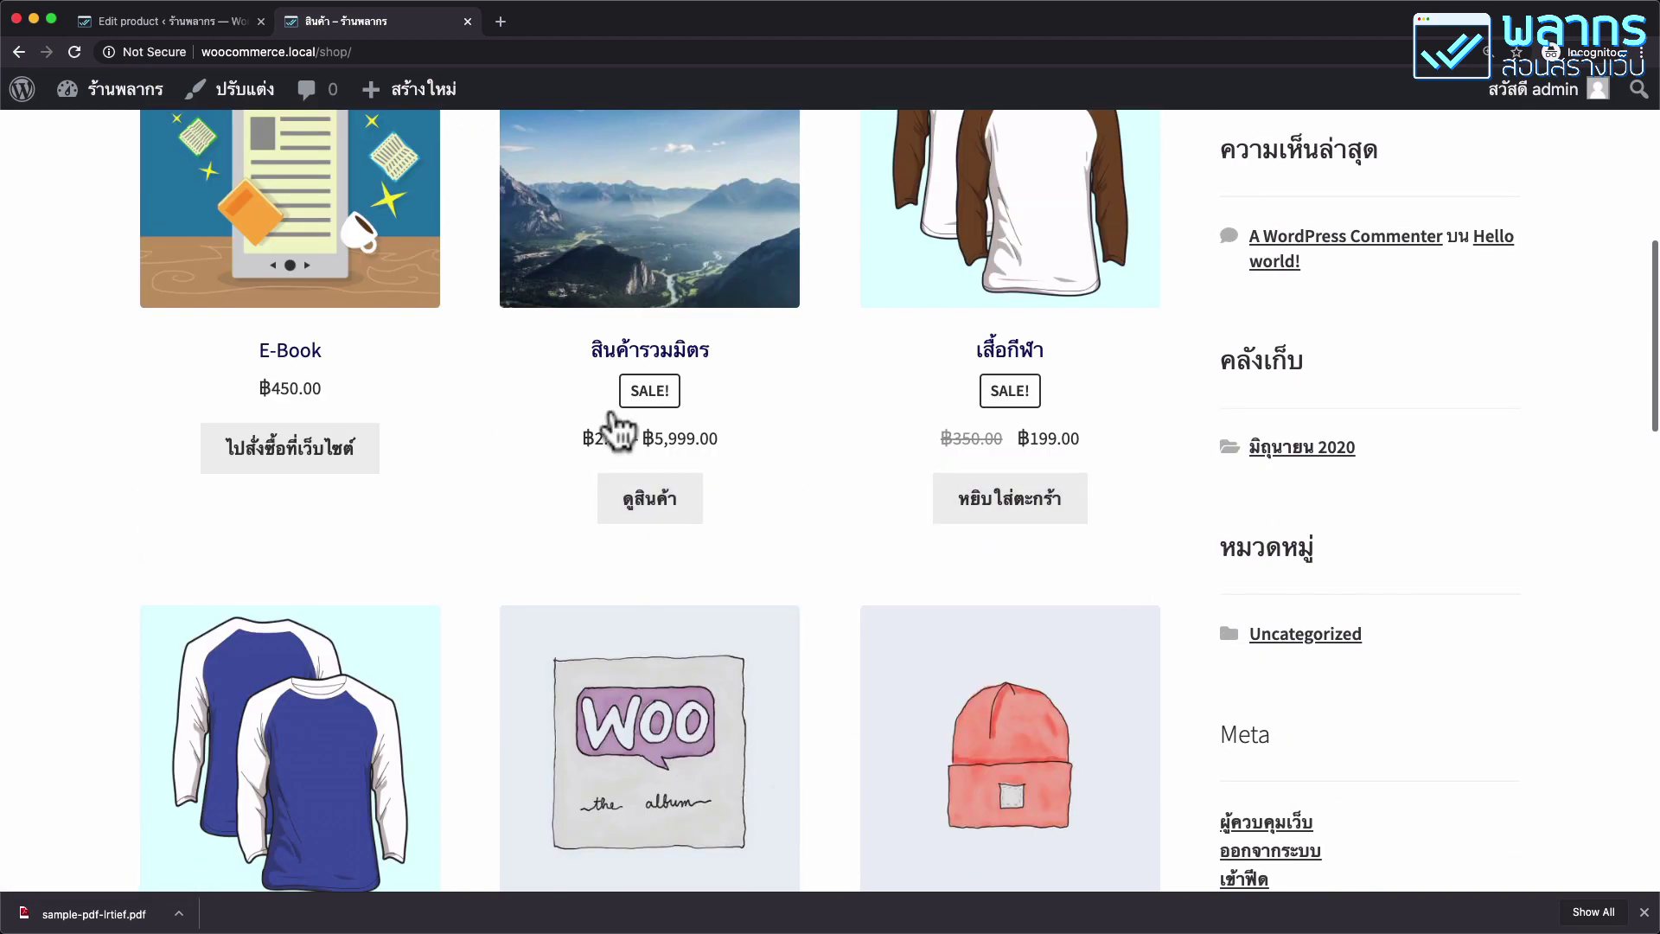
scroll(585, 532, "down", 7)
scroll(644, 484, "up", 6)
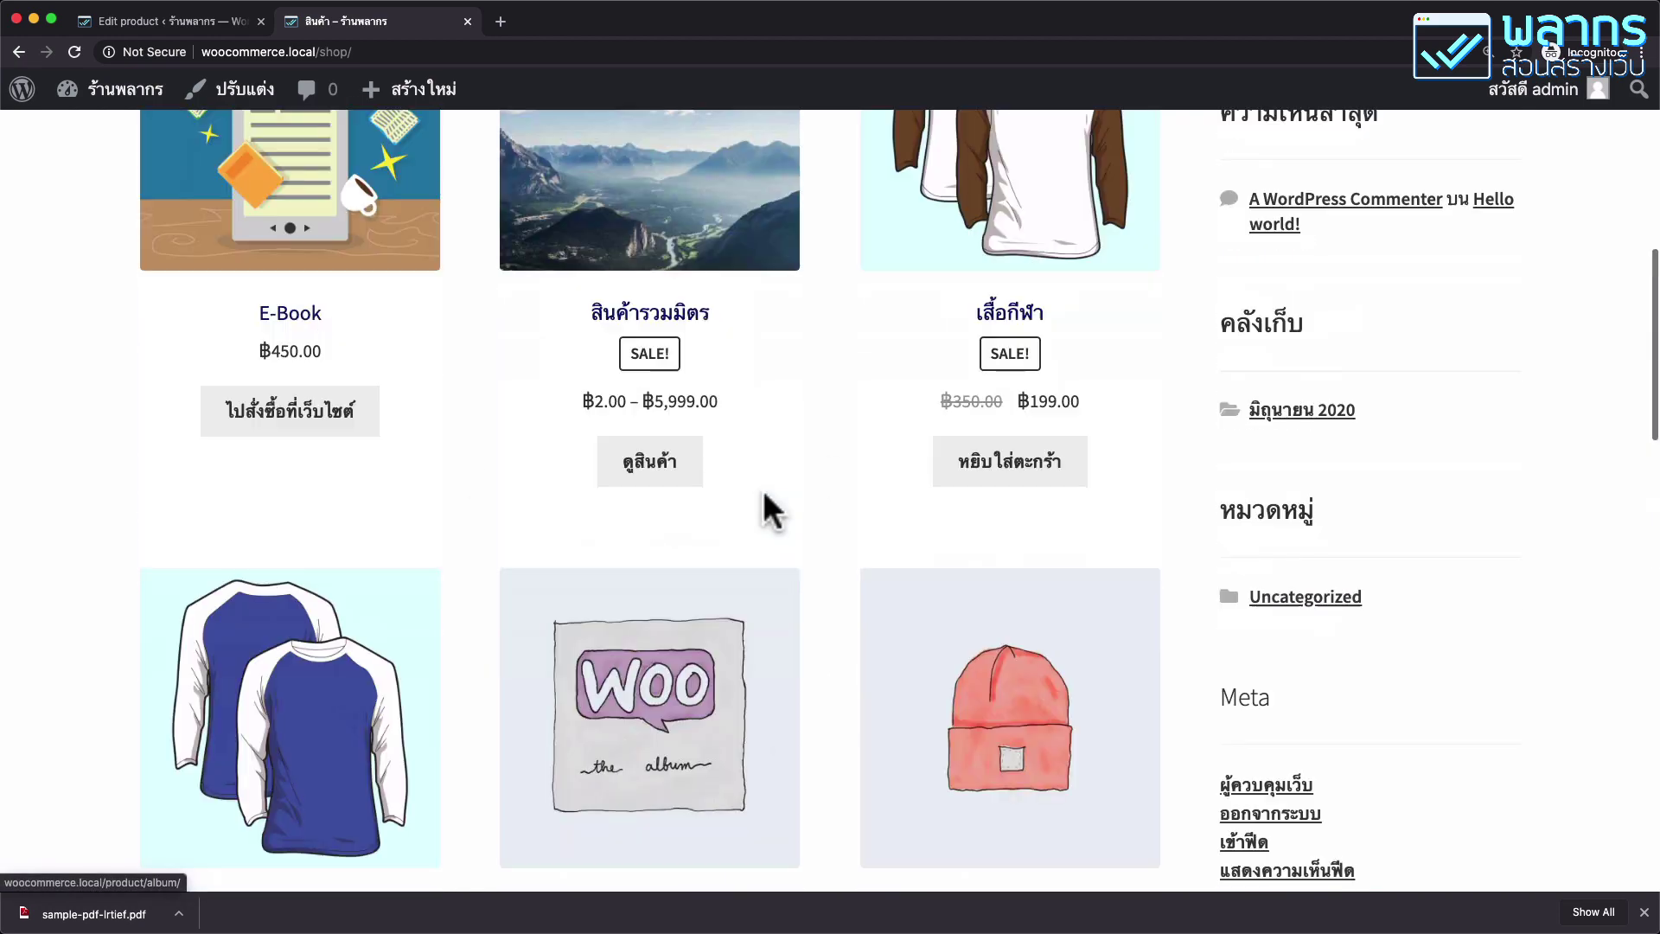
scroll(653, 397, "up", 1)
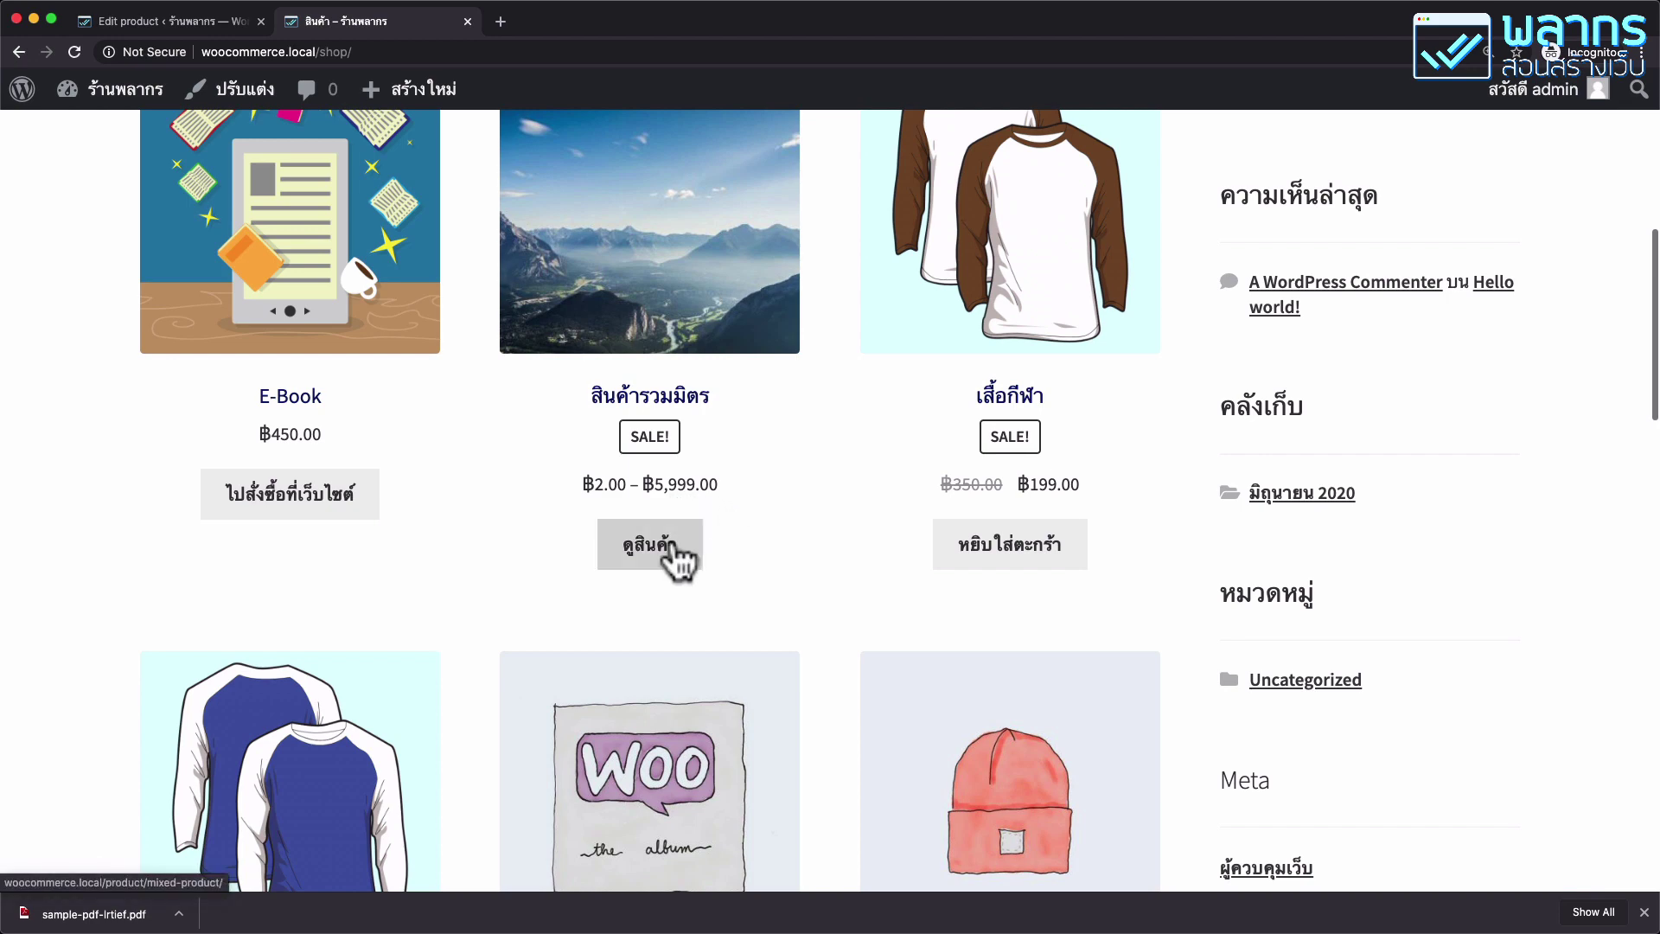
left_click(673, 545)
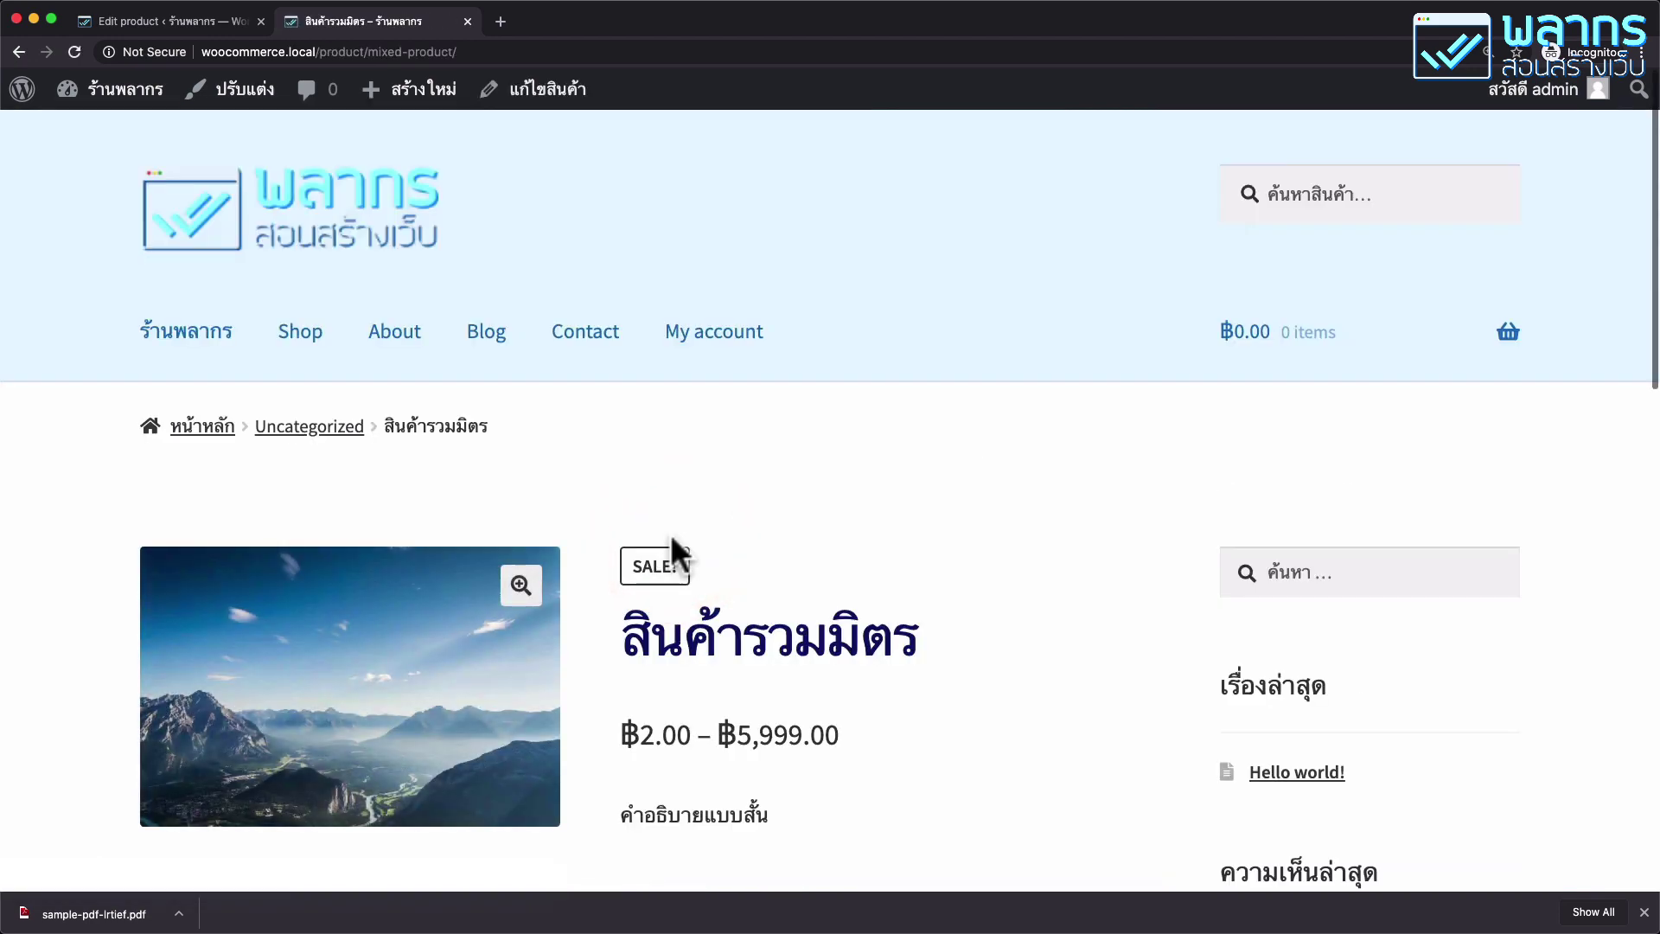
Set quantities to 2 เสื้อกีฬา, 1 บริการออกแบบเสื้อผ้า and 3 Single.
scroll(968, 495, "down", 6)
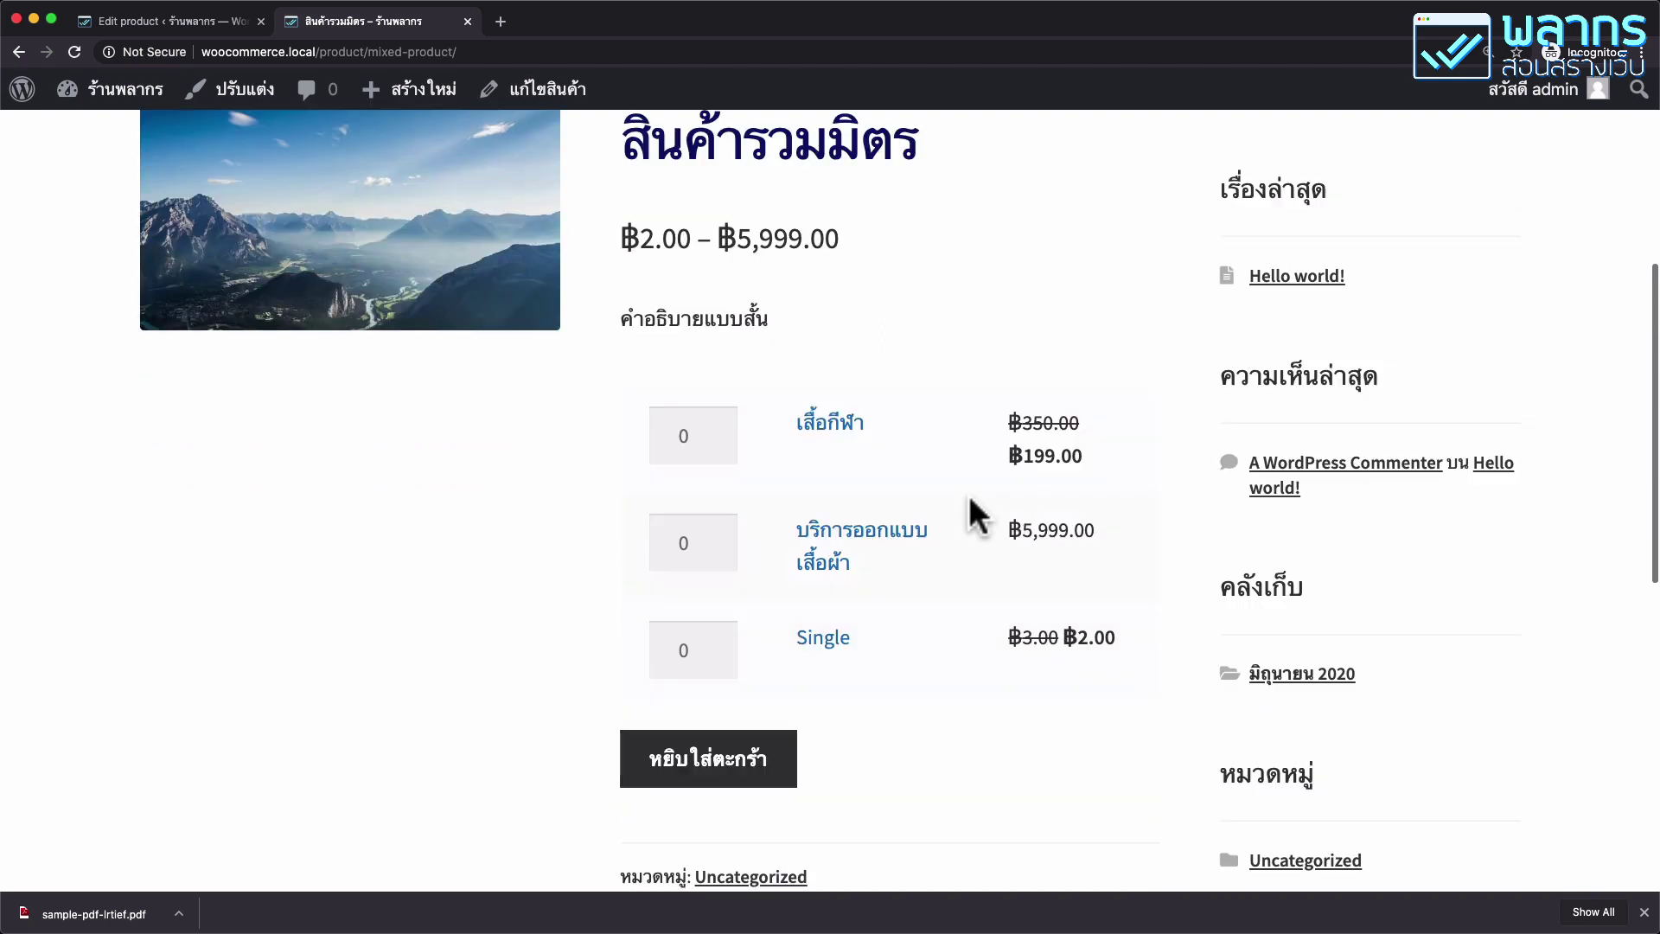
left_click(703, 432)
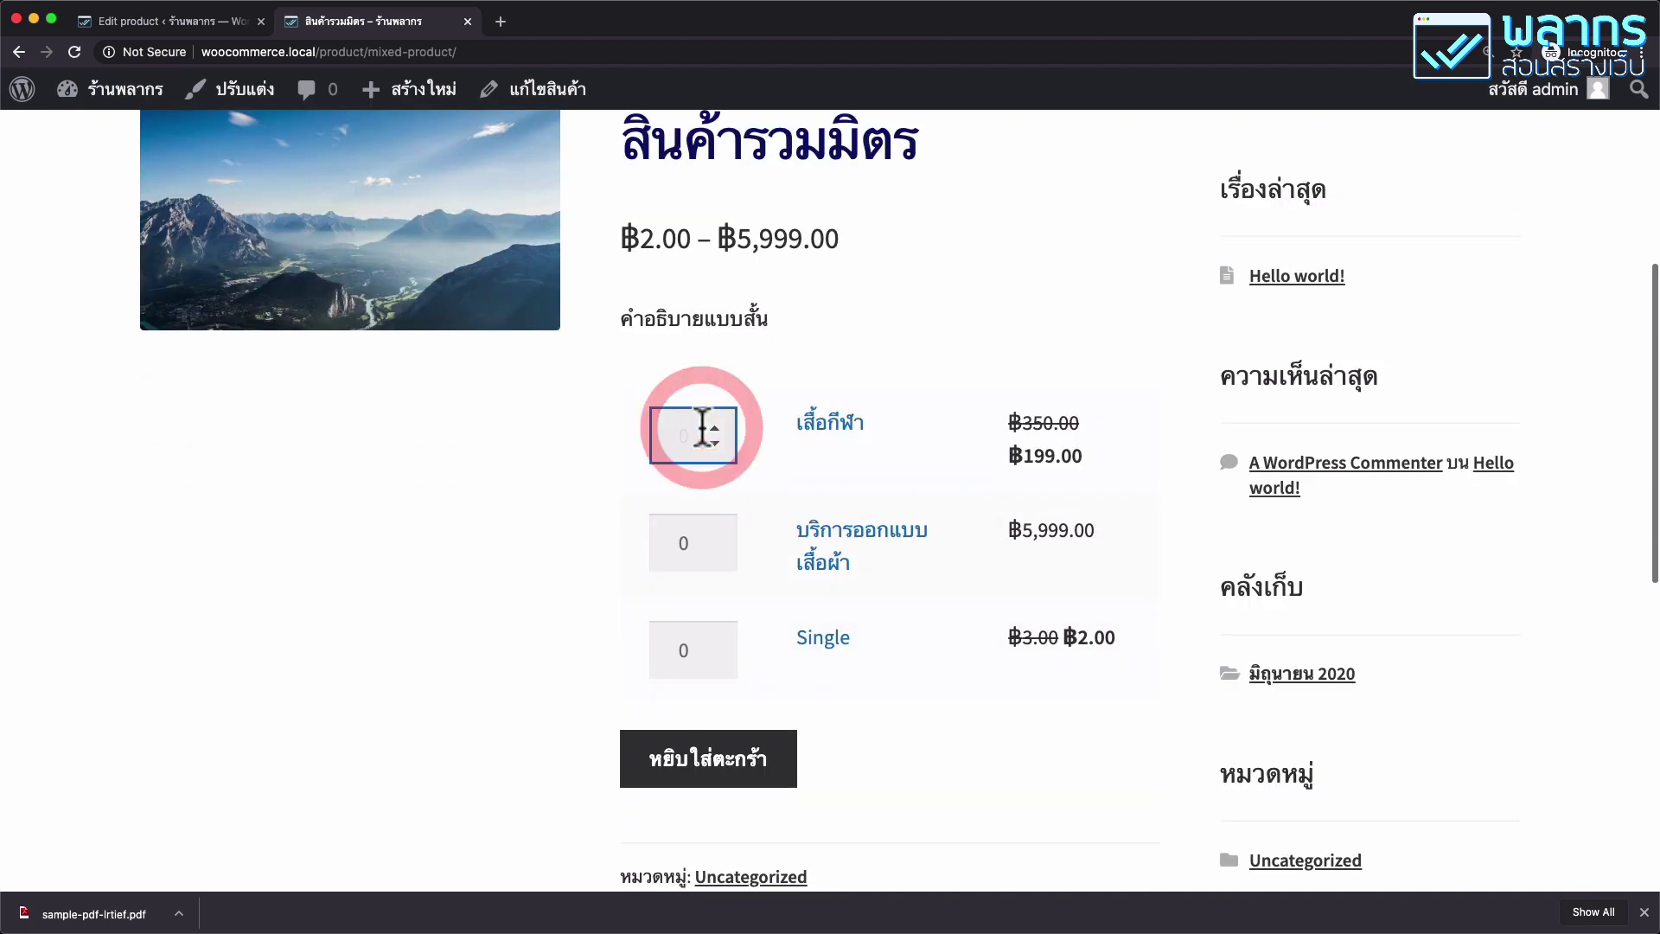
key("BackSpace")
left_click(686, 541)
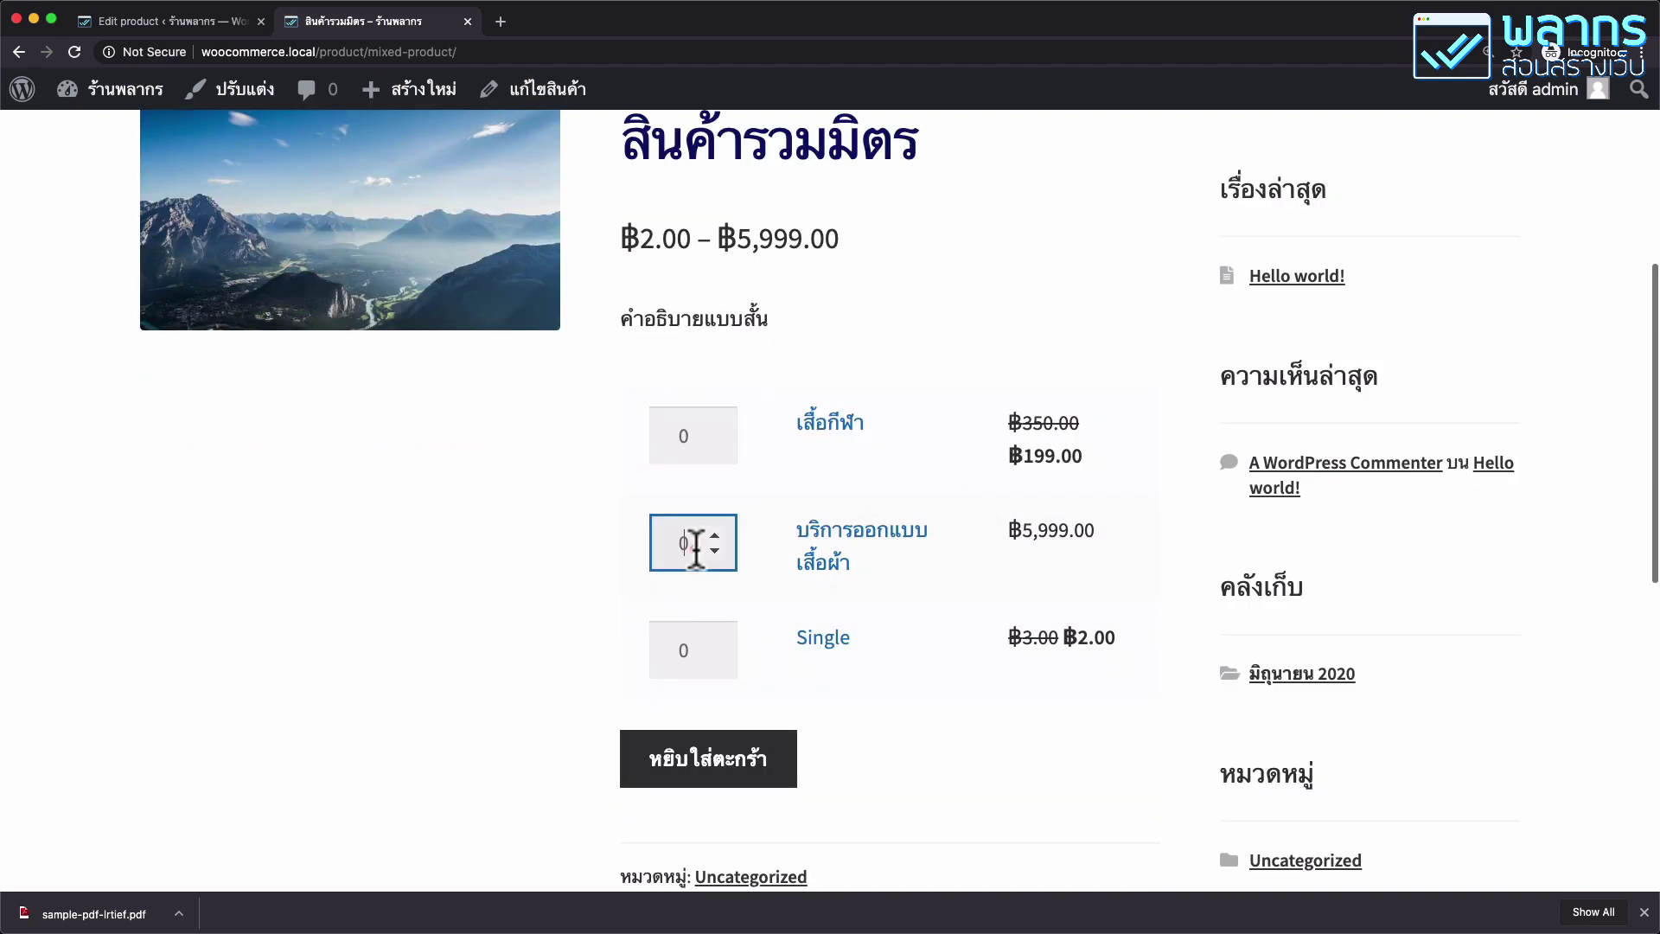
left_click(692, 646)
key("BackSpace")
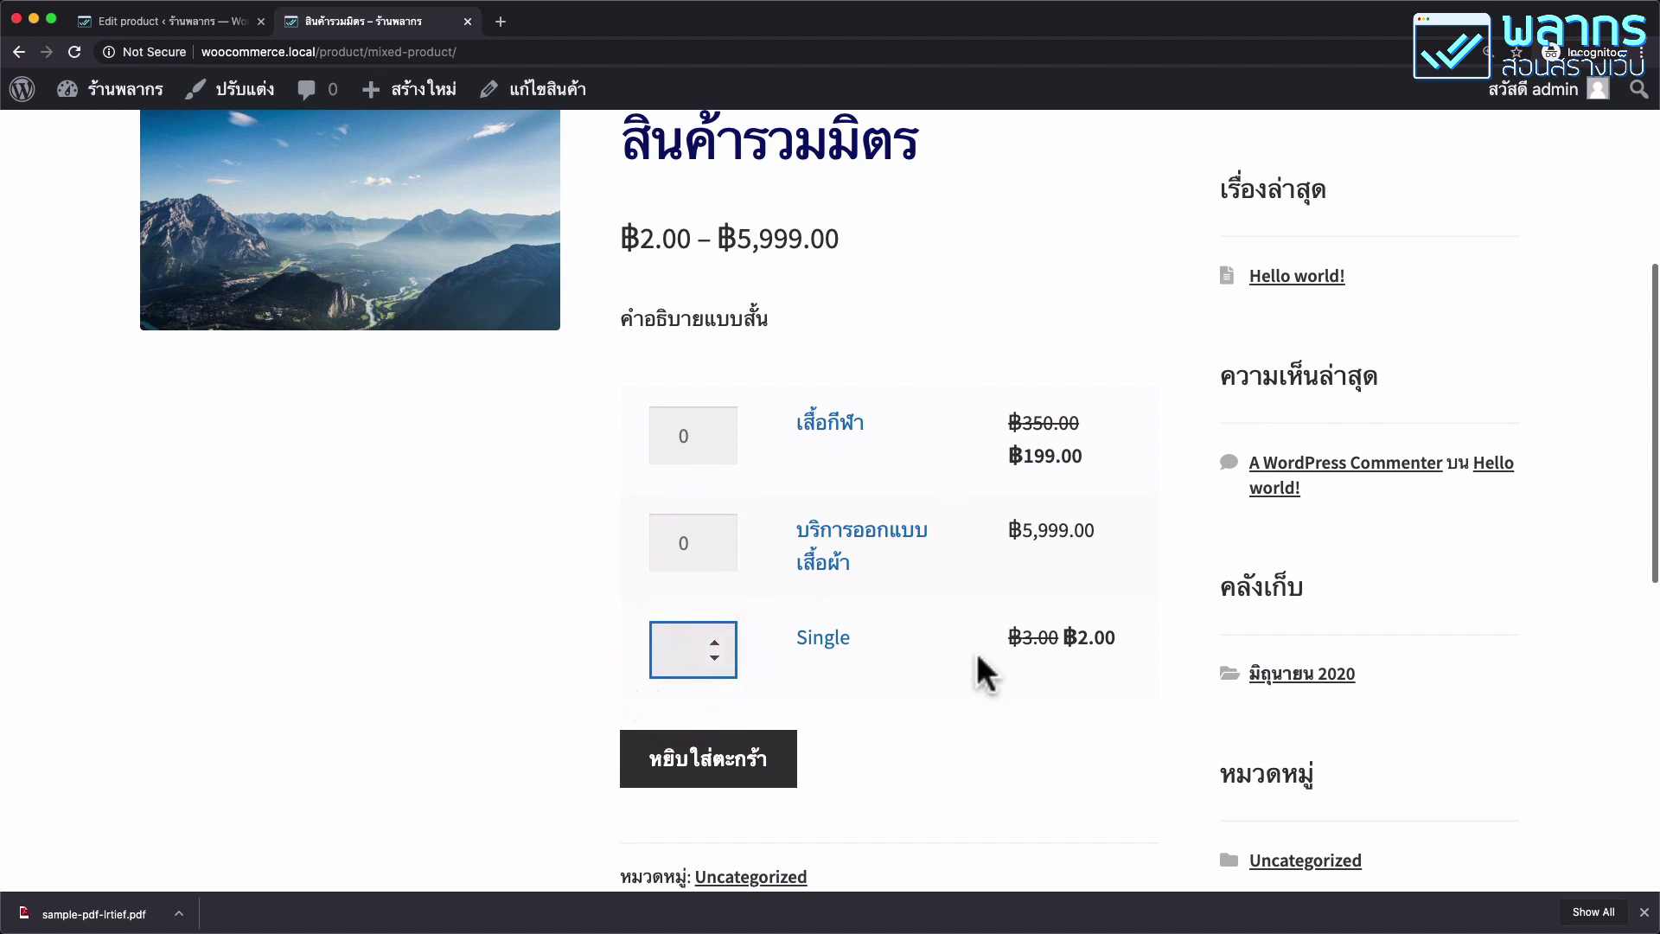
left_click(673, 433)
left_click(715, 427)
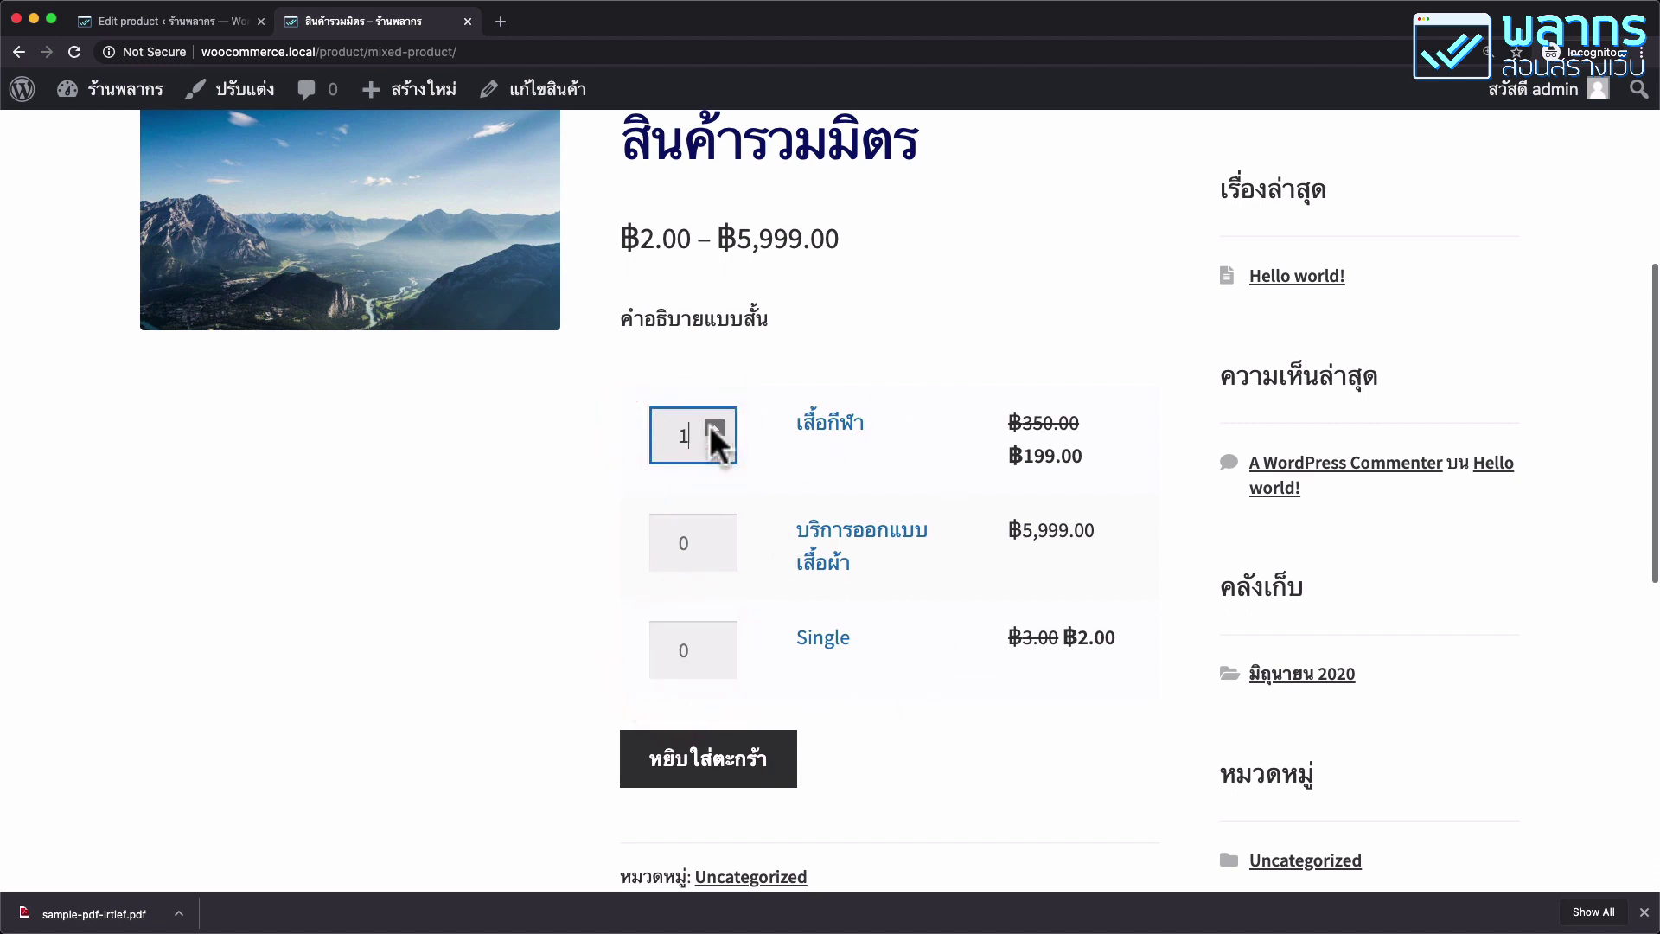
left_click(712, 428)
left_click(714, 532)
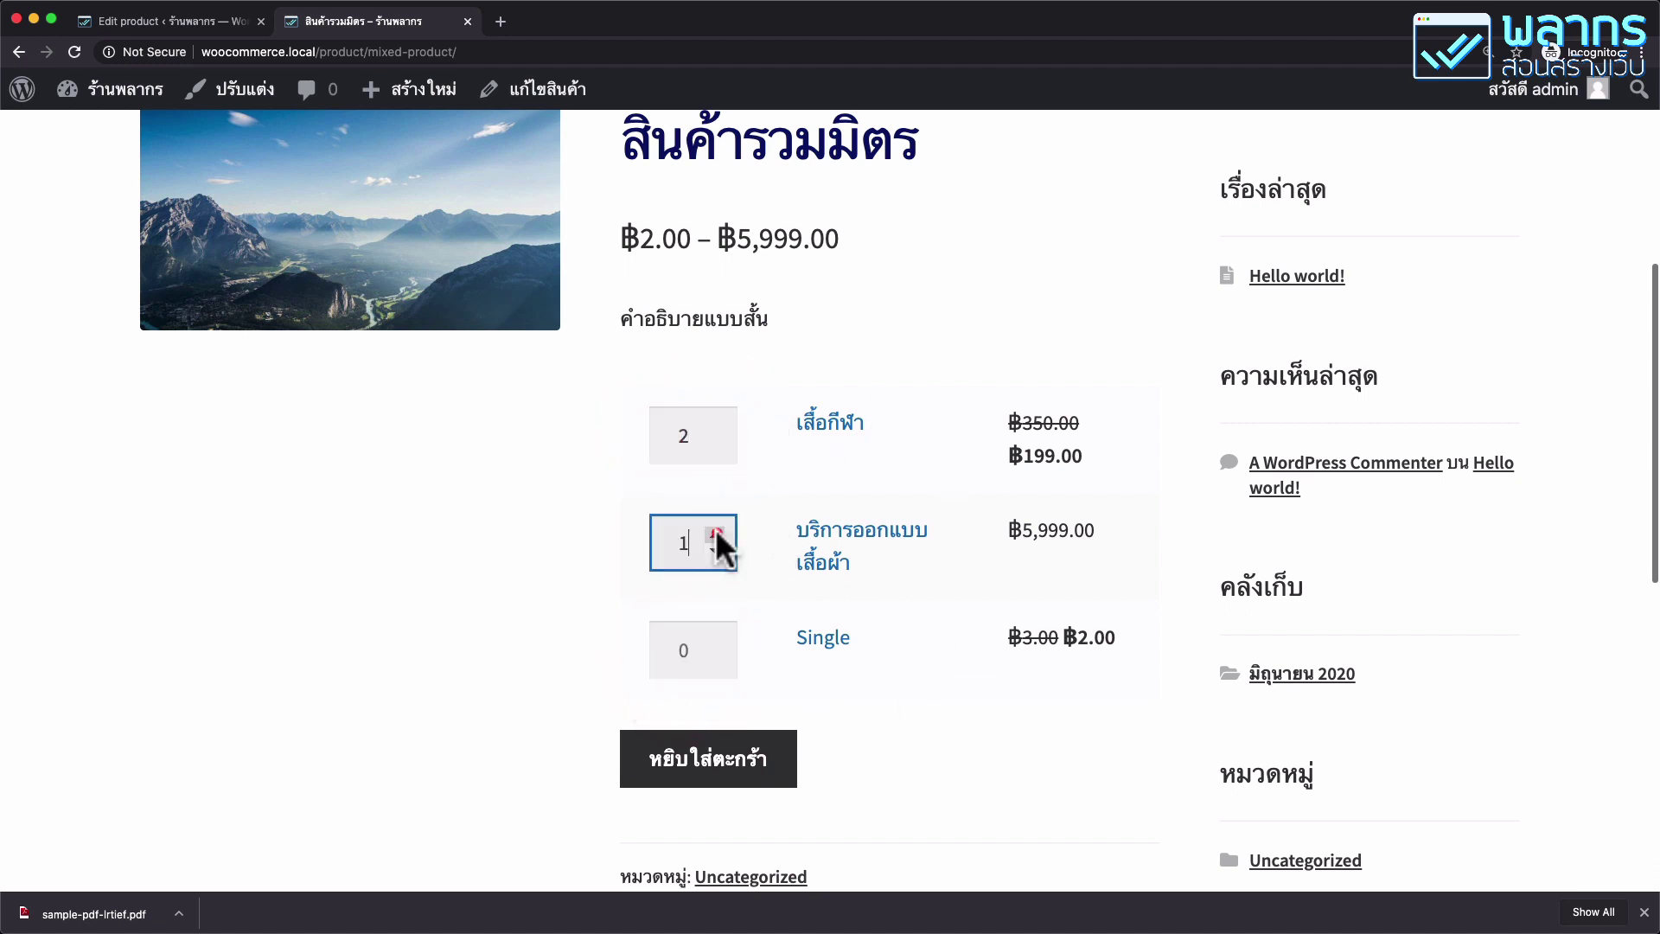
left_click(714, 640)
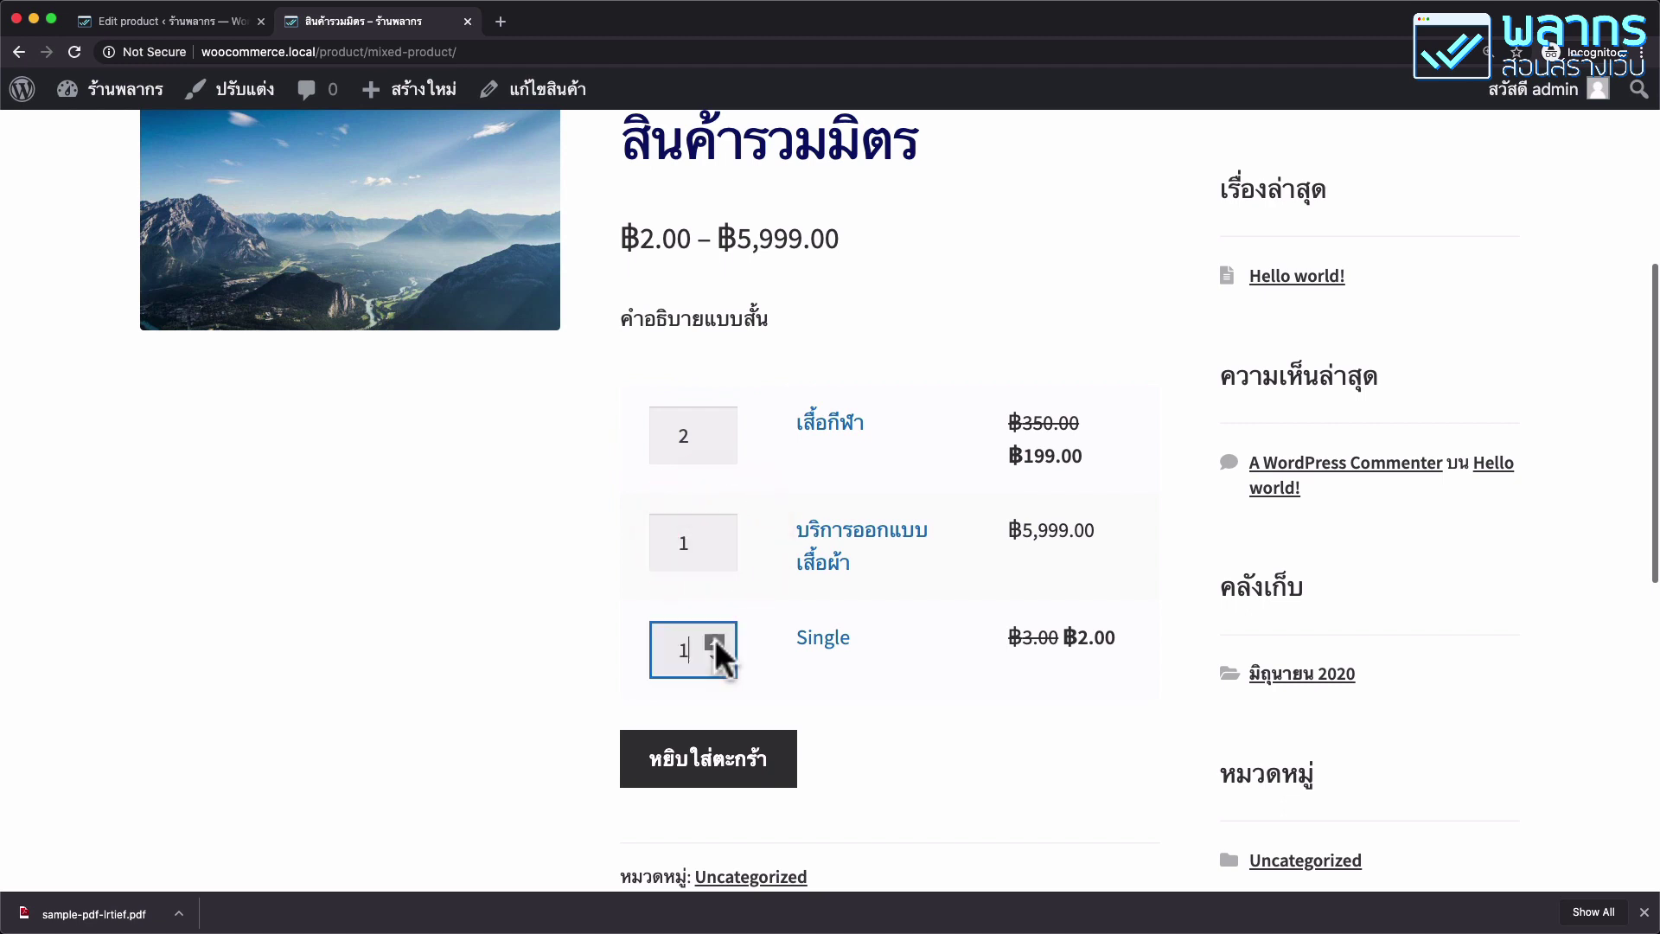
left_click(714, 640)
left_click(715, 640)
Add the selected quantities to the cart with หยิบใส่ตะกร้า.
scroll(941, 643, "down", 1)
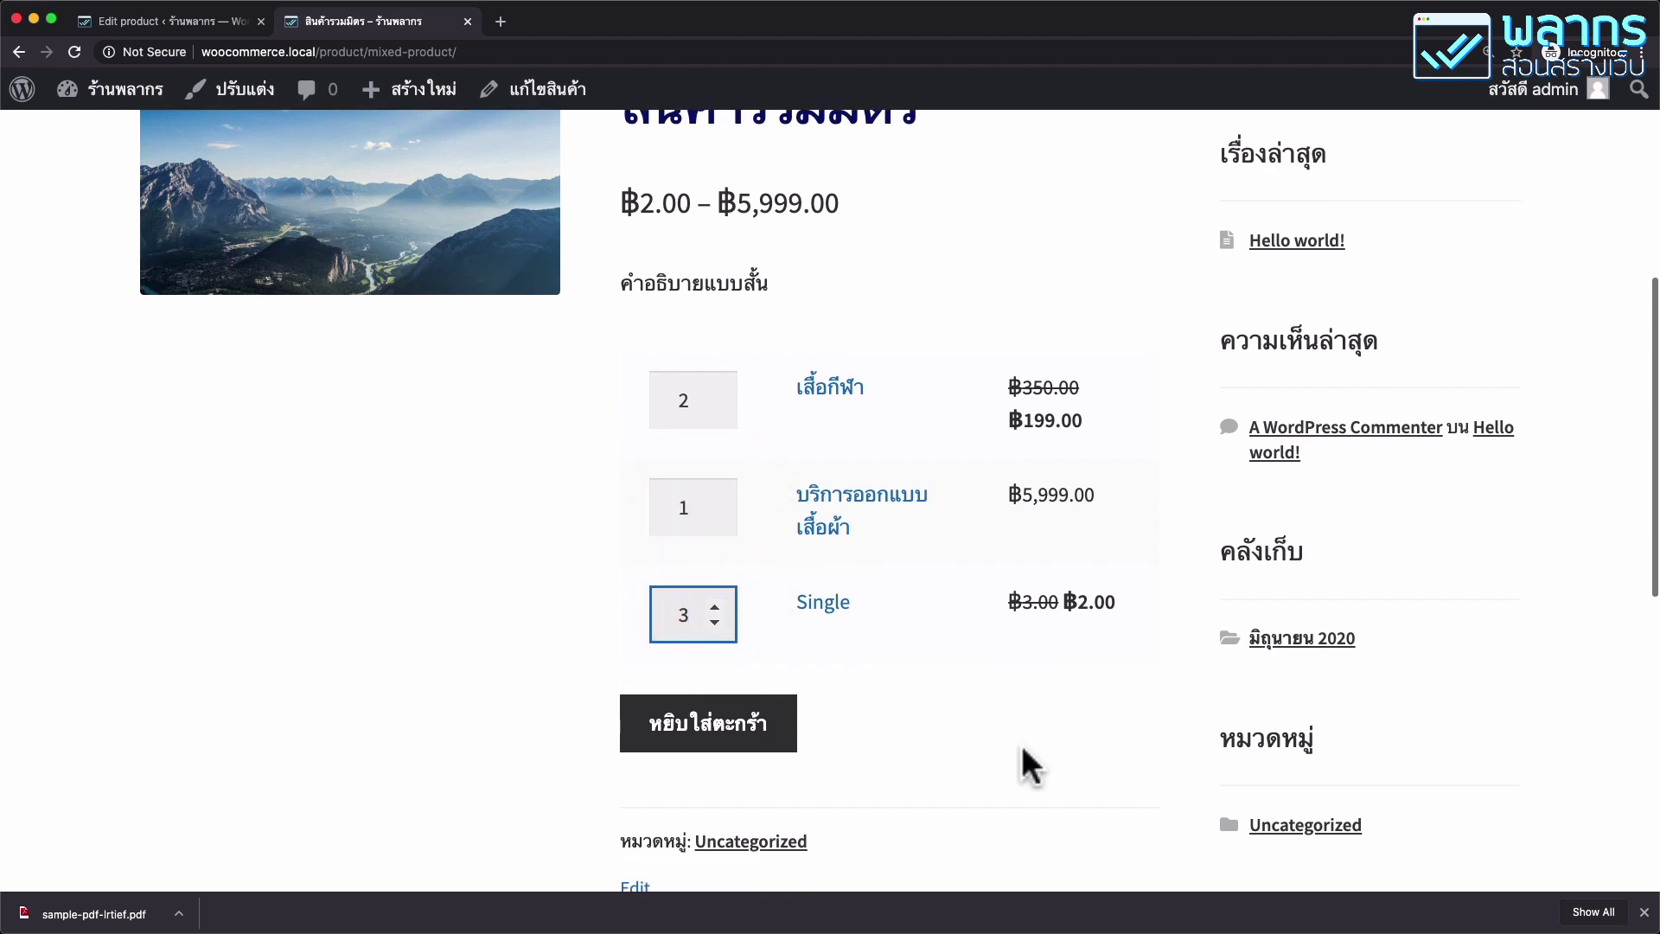
left_click(758, 722)
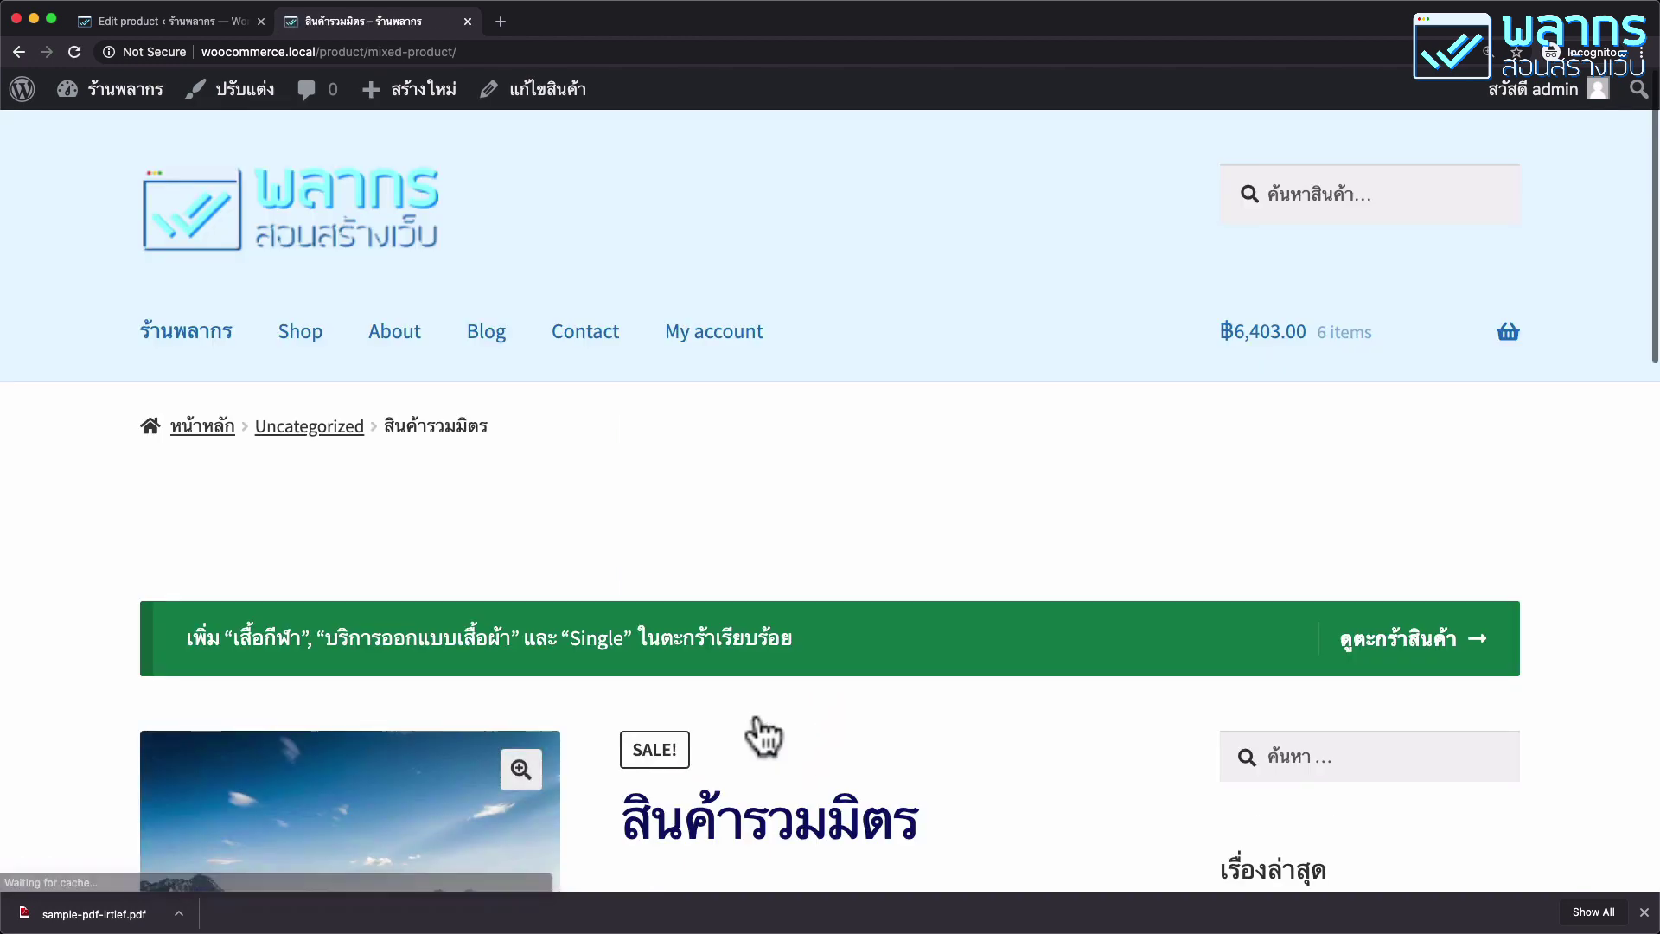
scroll(837, 633, "down", 3)
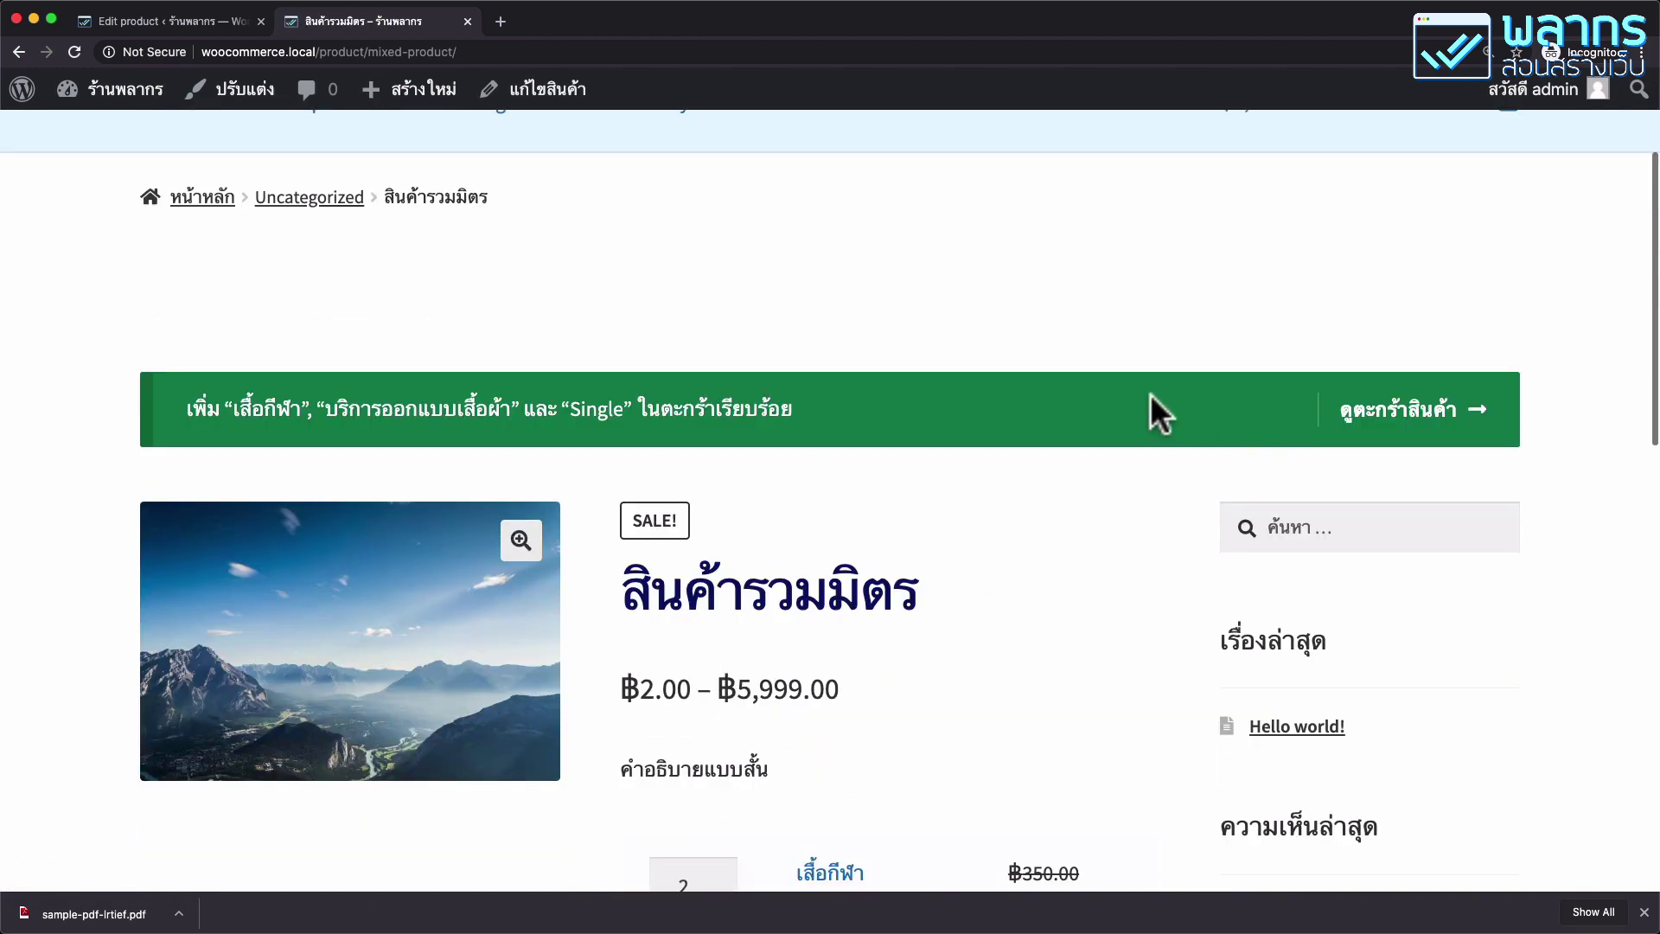
Review the cart: เสื้อกีฬา ×2, บริการออกแบบเสื้อผ้า ×1, Single ×3, totalling ฿6,403.00.
left_click(1422, 424)
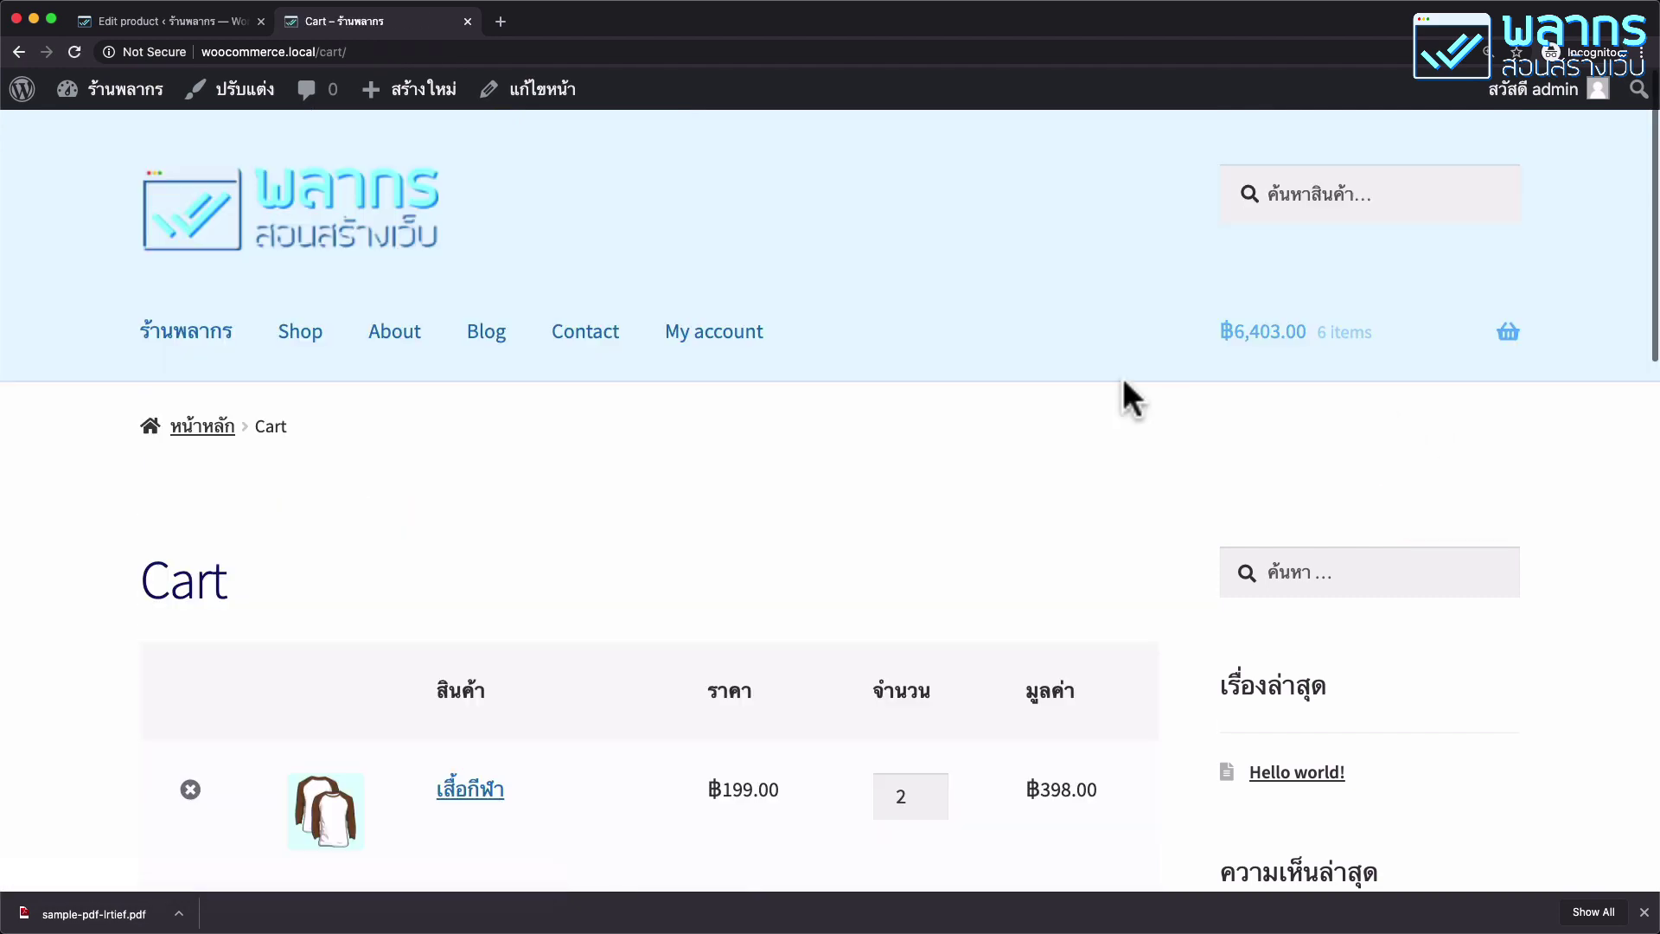
scroll(1115, 381, "down", 4)
scroll(1105, 379, "down", 2)
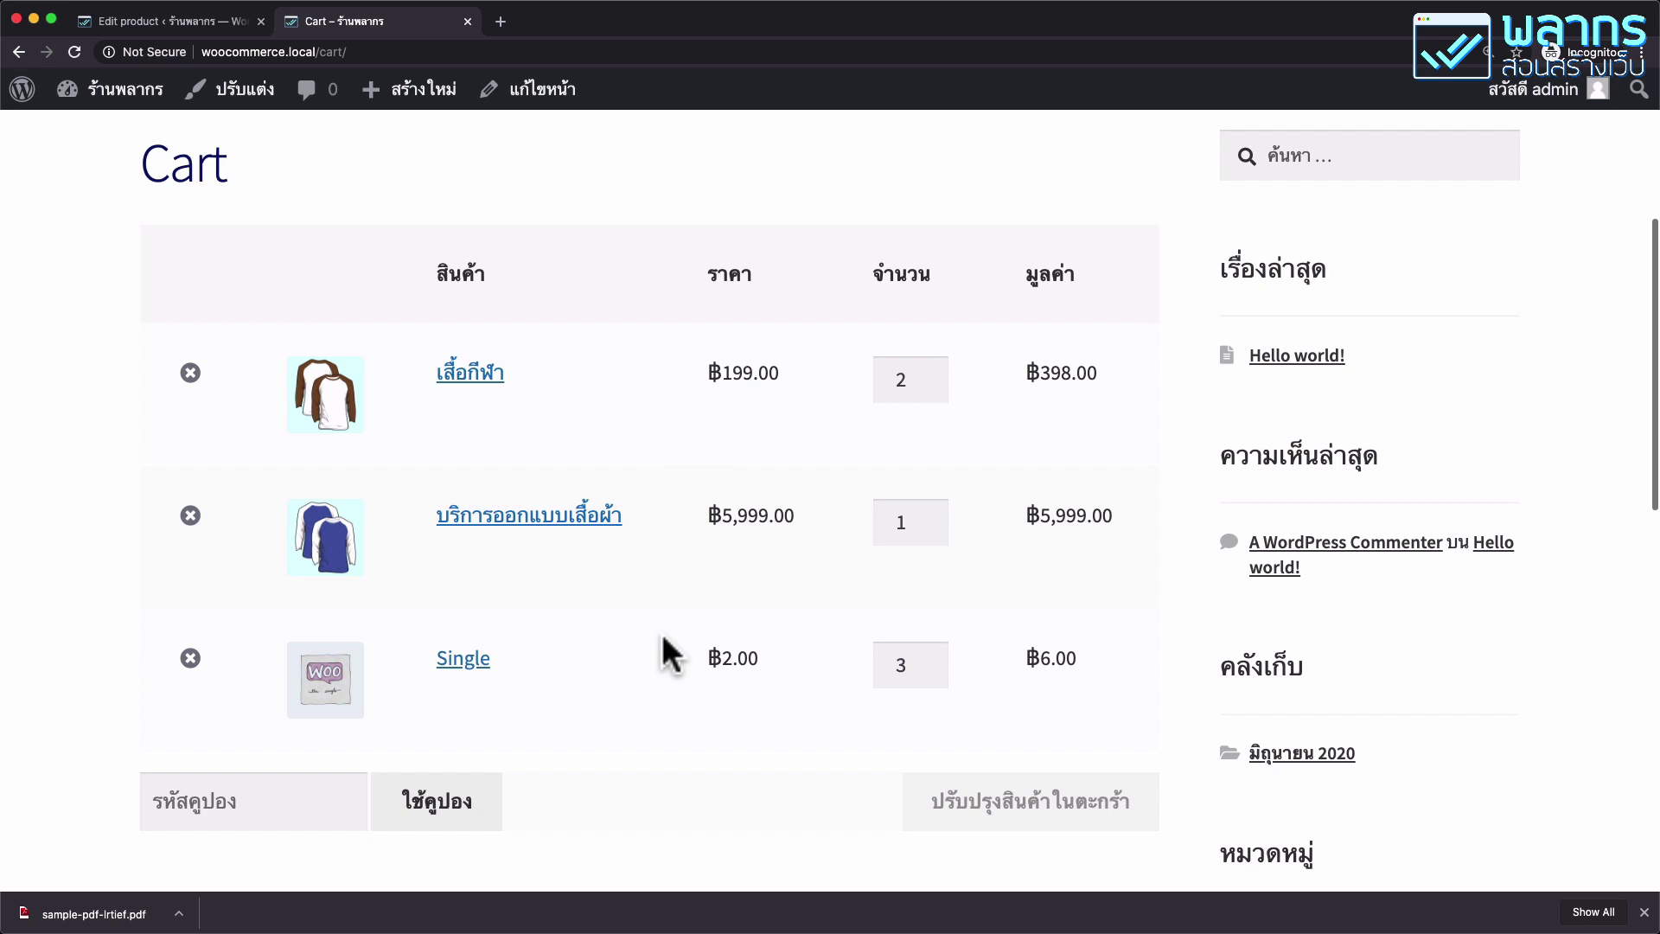
scroll(675, 602, "up", 3)
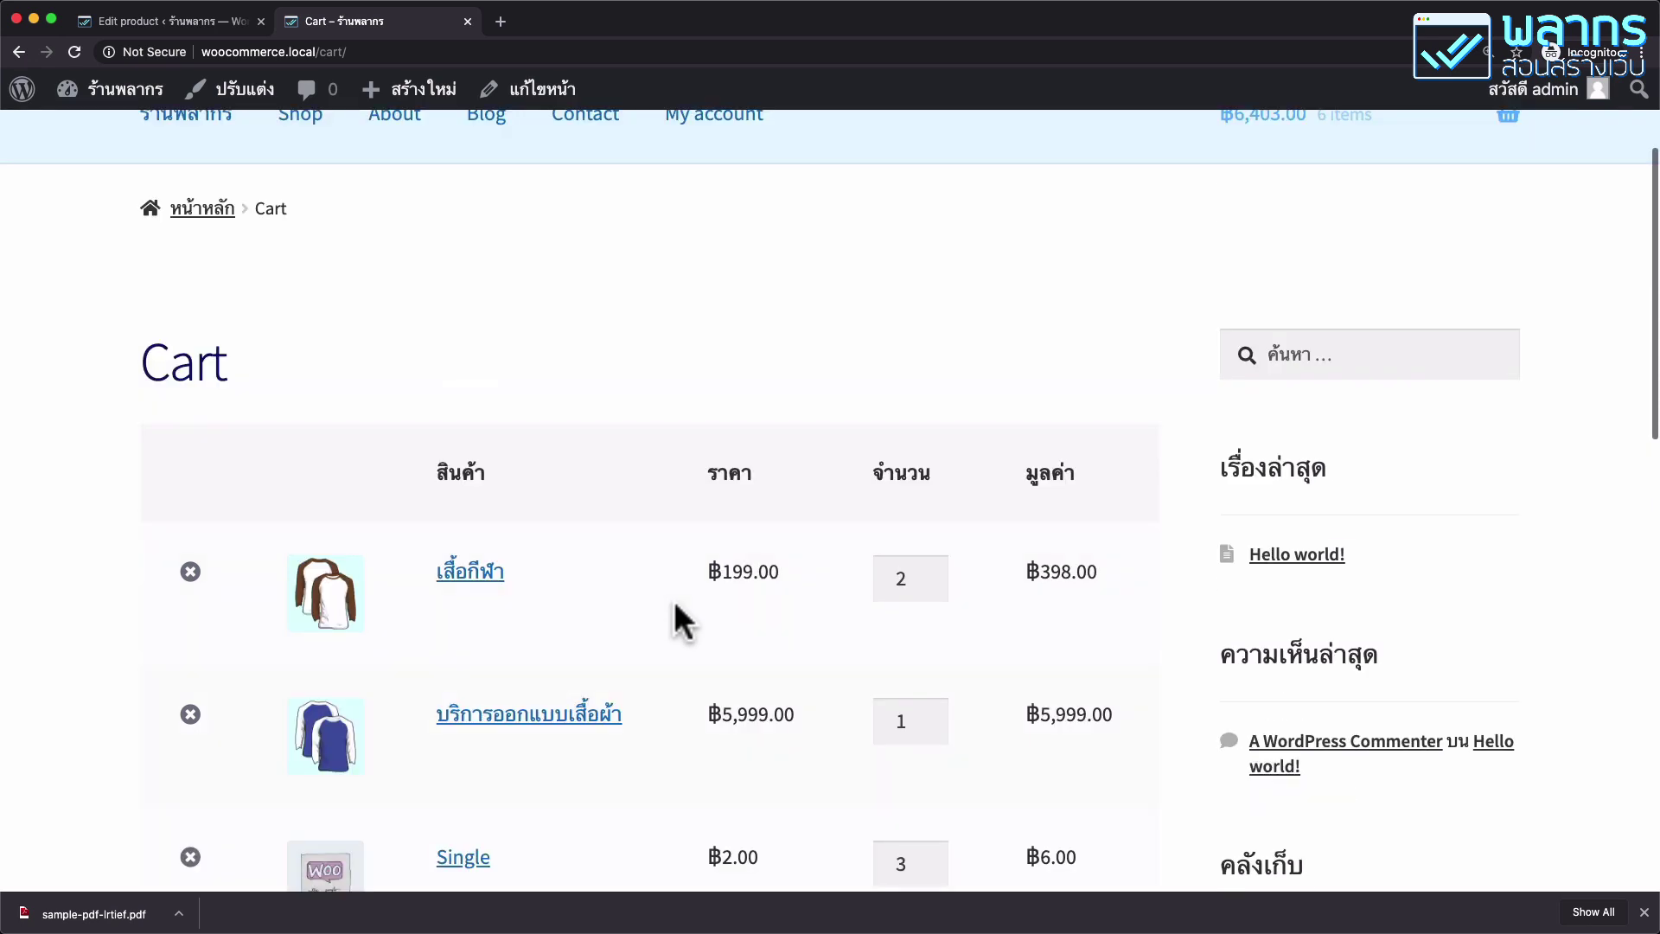
scroll(673, 599, "up", 3)
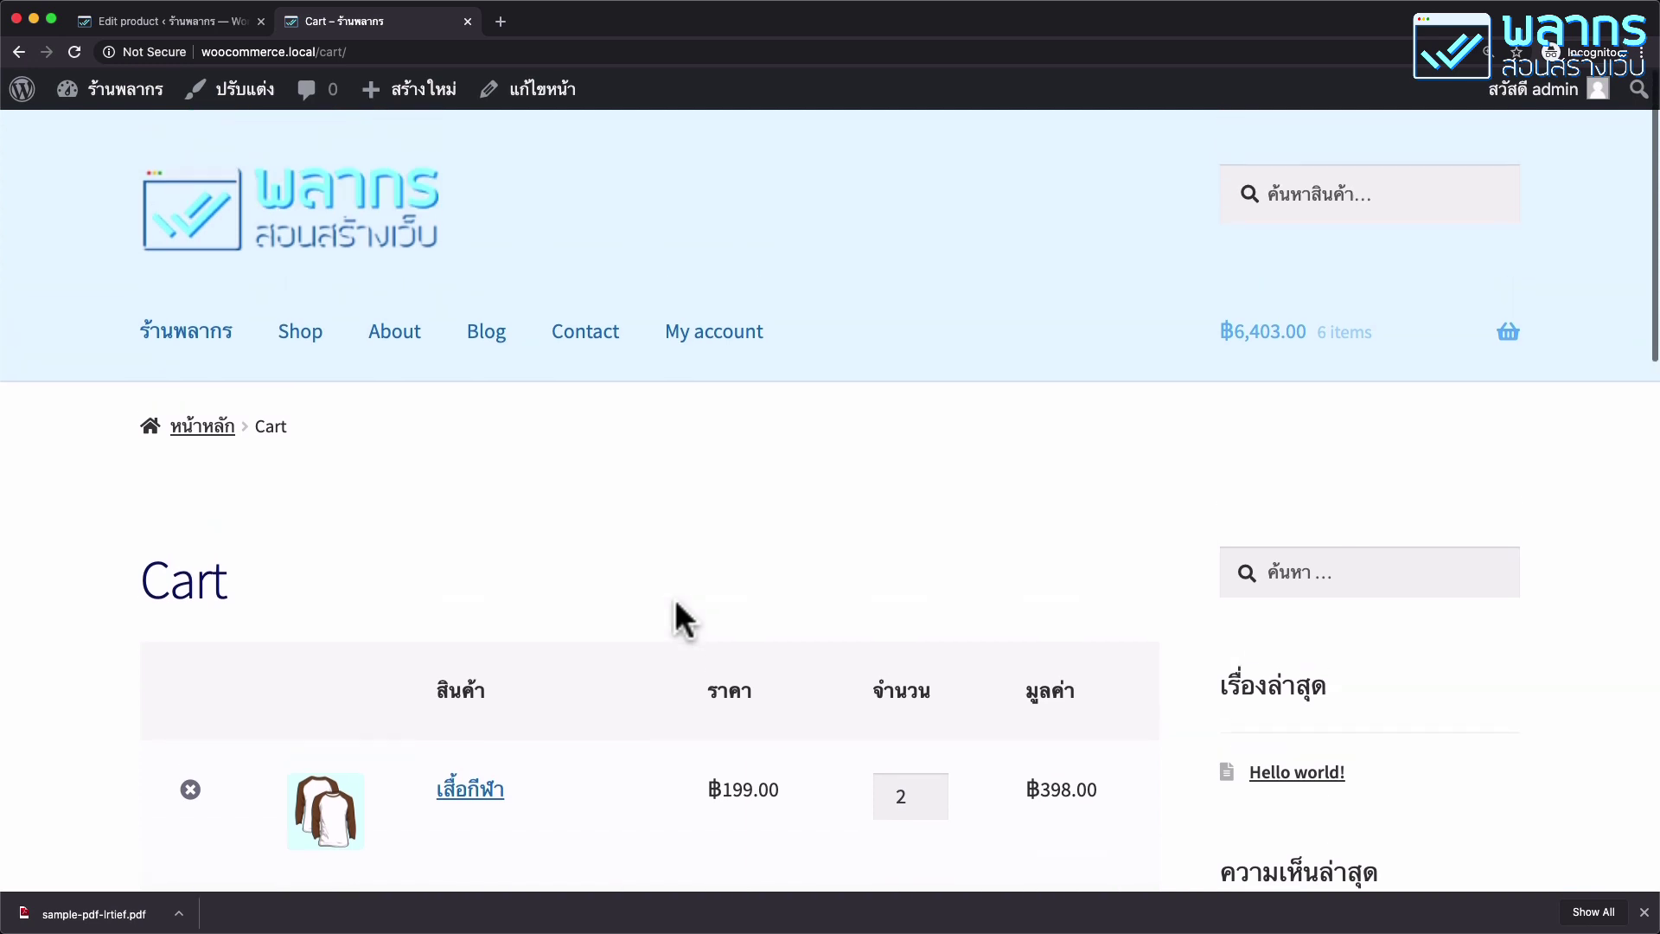